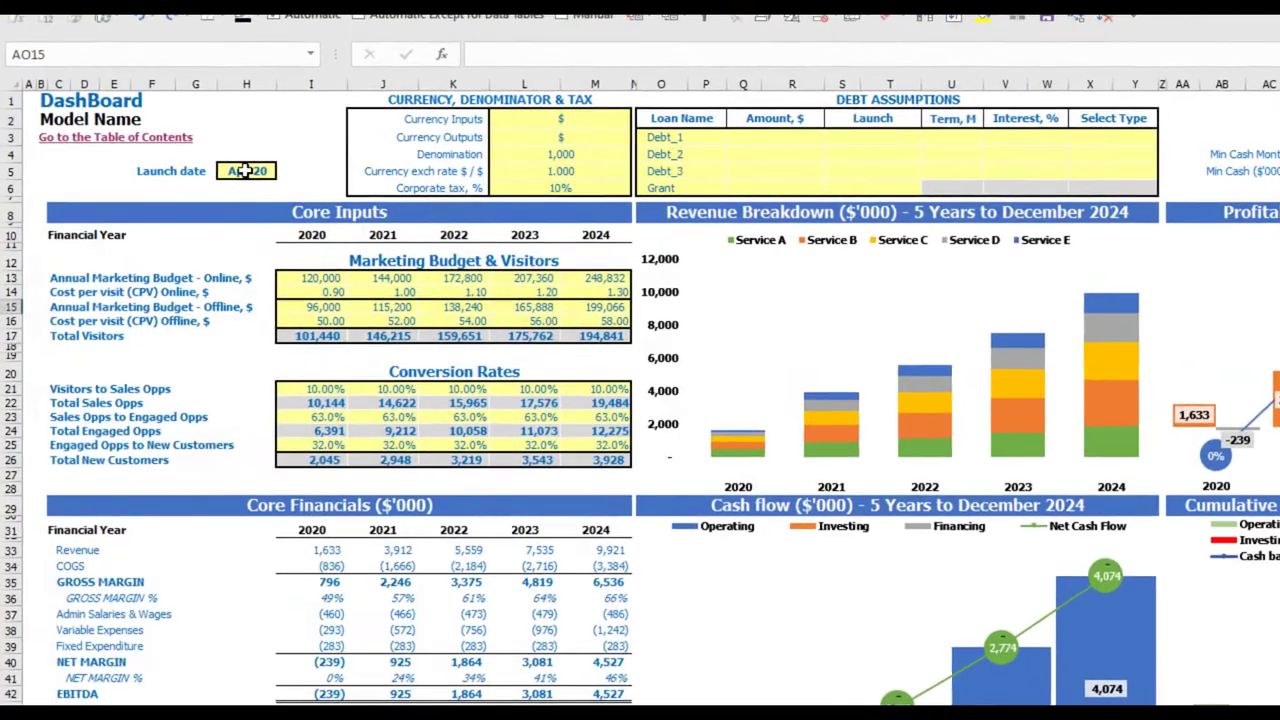
Step: Set the dashboard's launch date to May-20
left_click(180, 175)
left_click(284, 173)
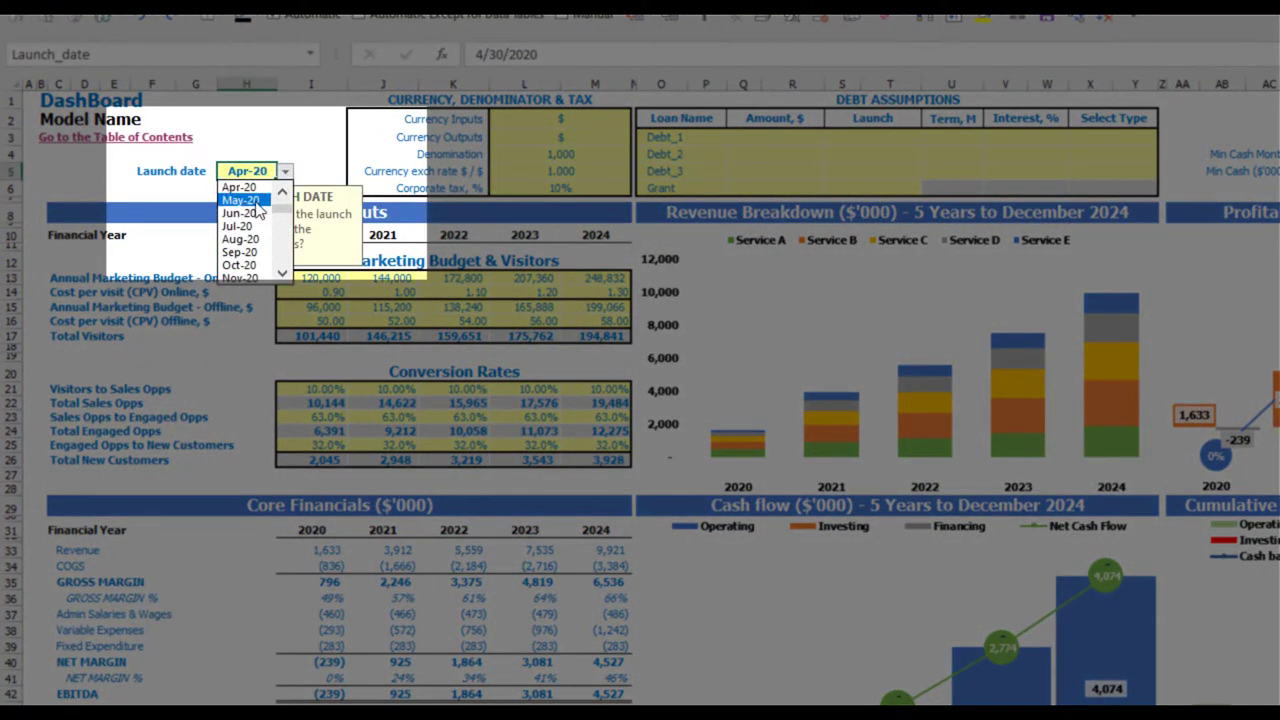
left_click(256, 202)
left_click(274, 125)
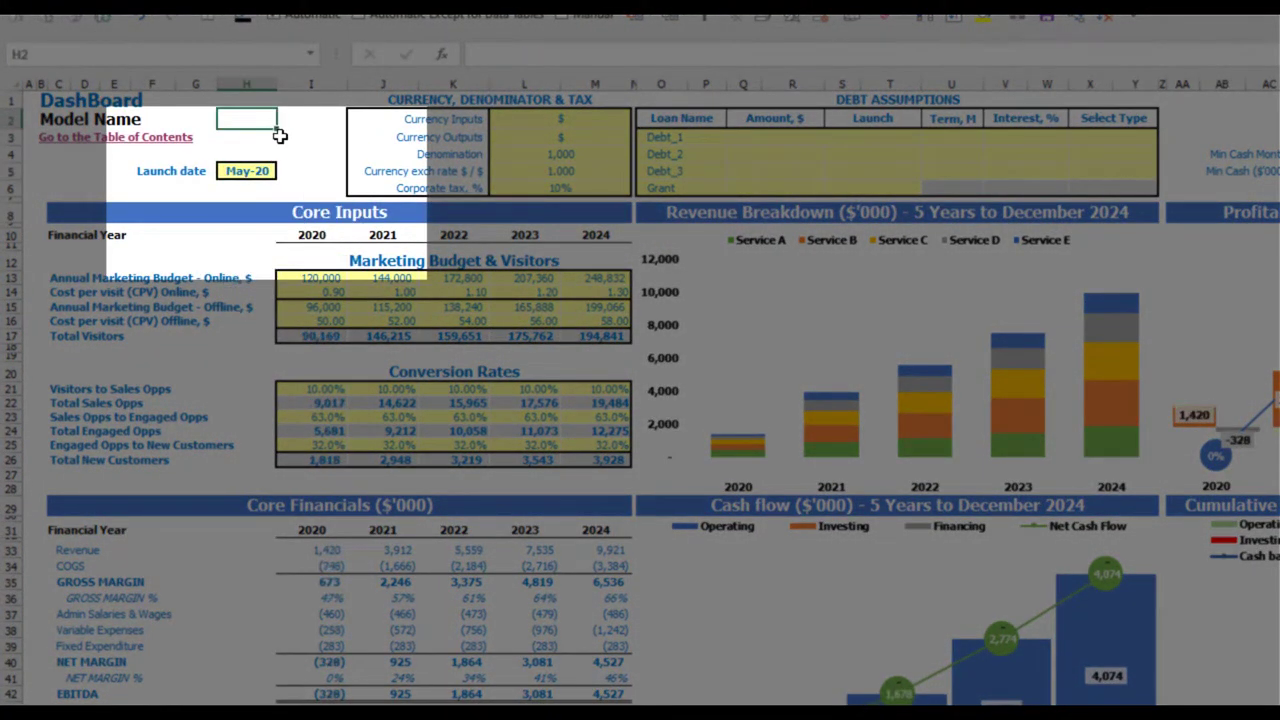
left_click(256, 172)
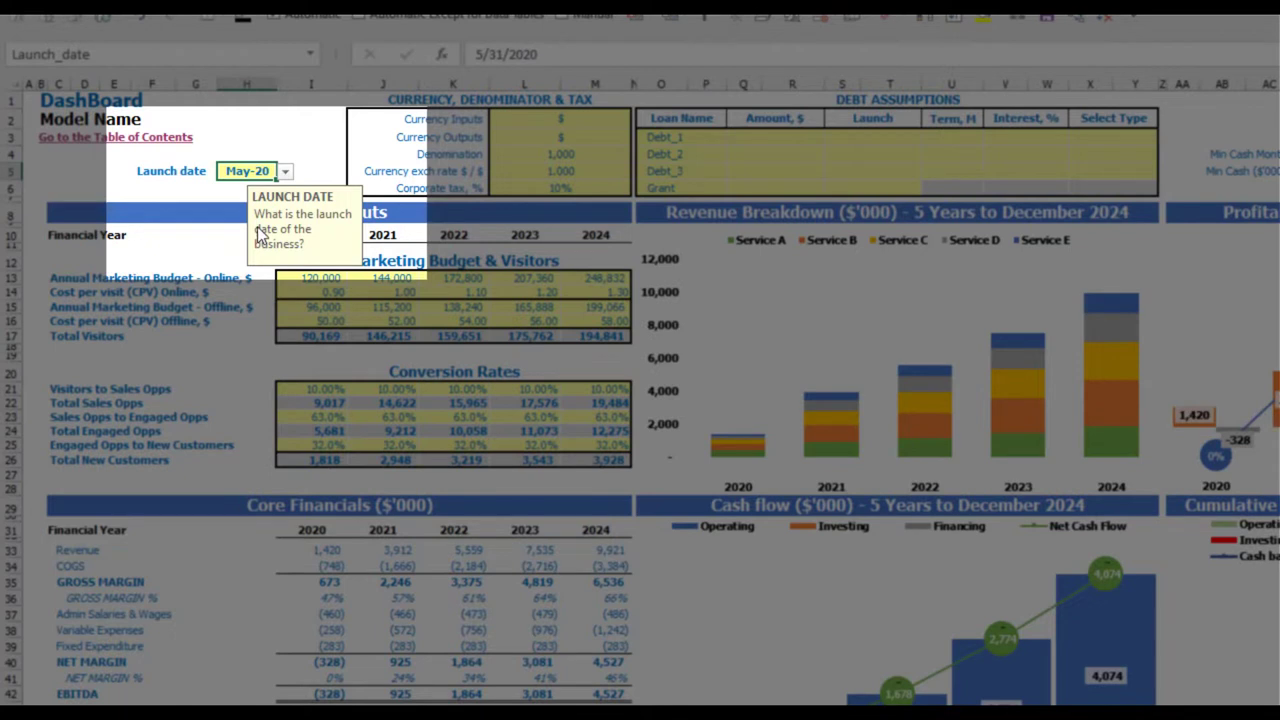
left_click(171, 187)
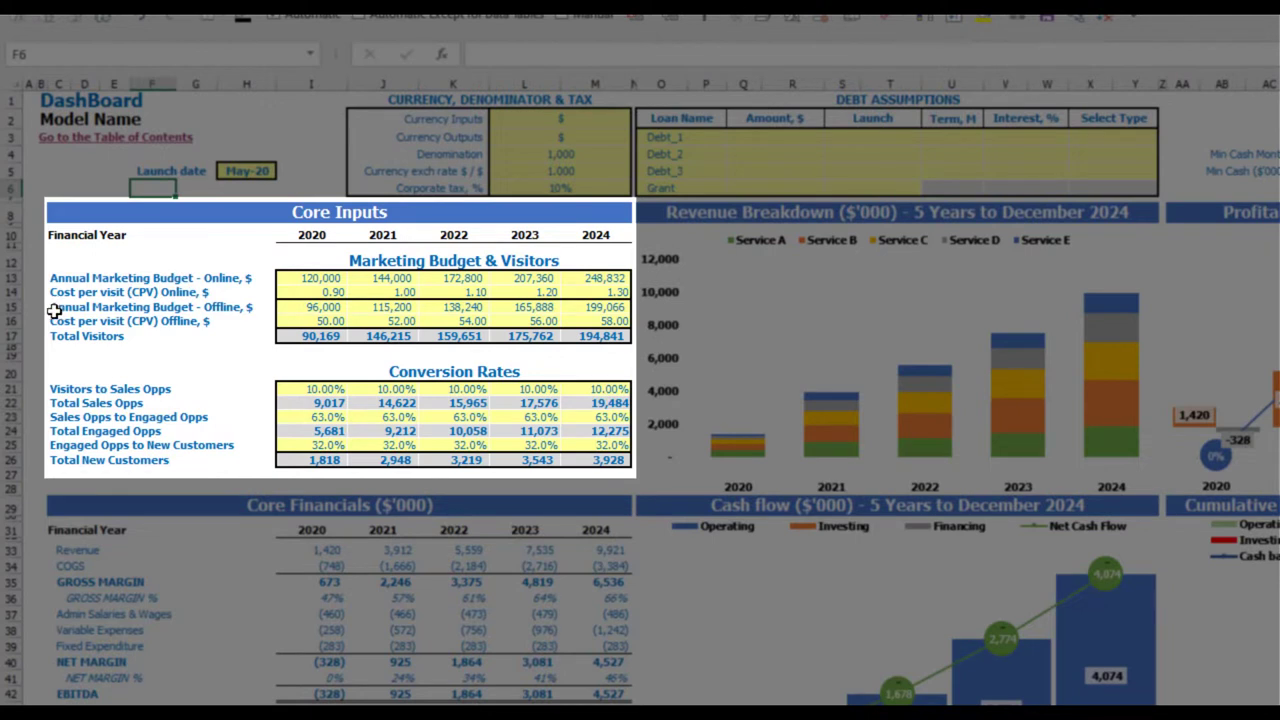
Step: Clear the offline marketing budget and offline cost-per-visit values for 2020 to 2024, and undo the clearing
left_click_drag(310, 321, 597, 307)
key("Delete")
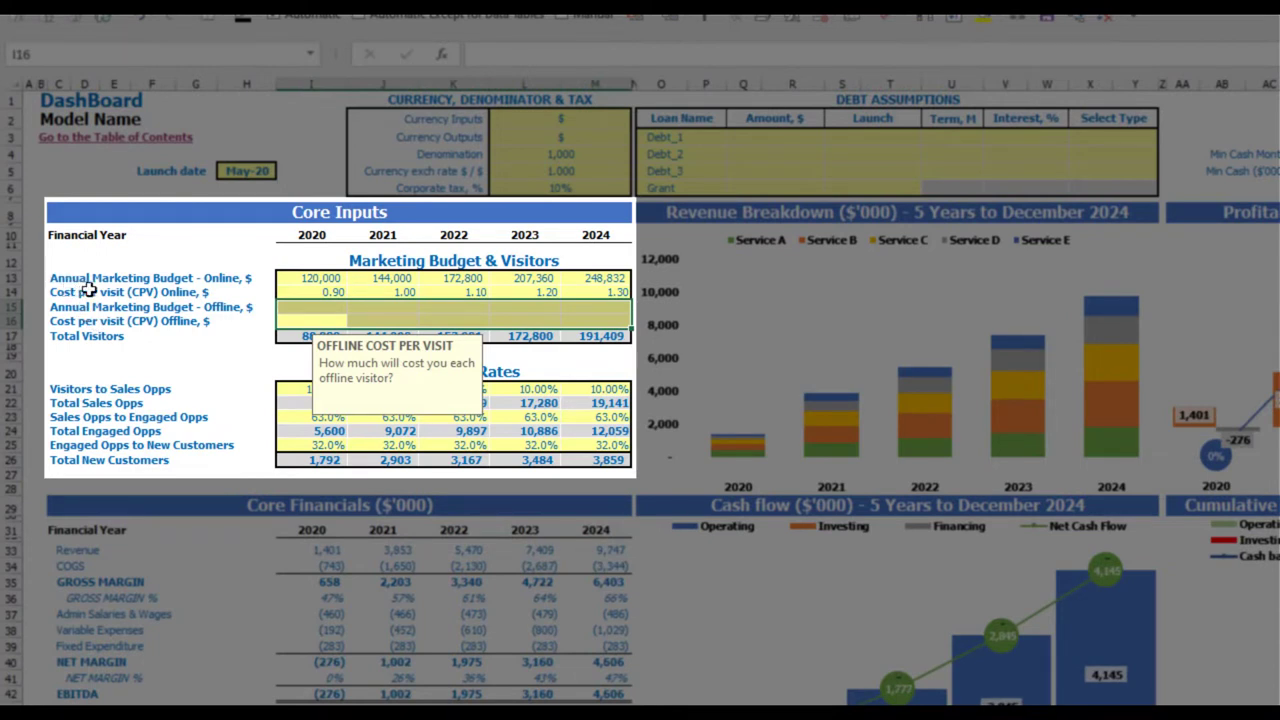
key("ctrl+z")
left_click(235, 389)
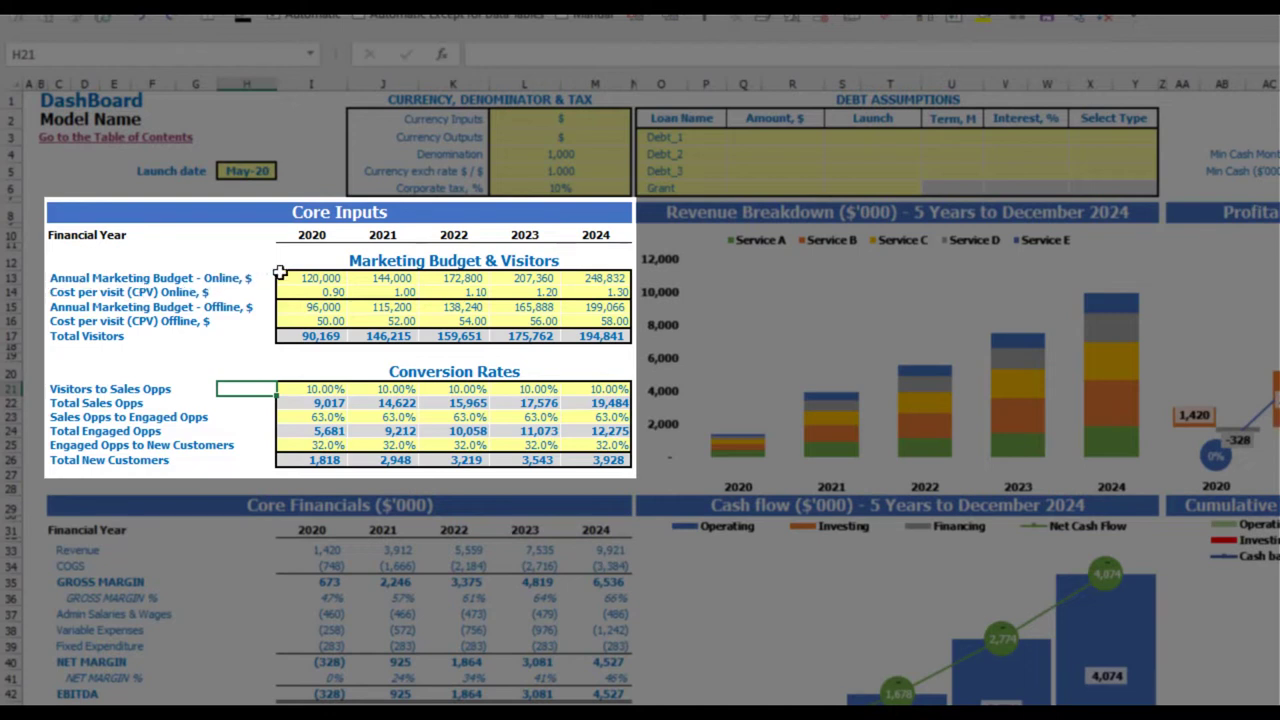
Step: Set the 2020 online marketing budget to 100000 and enter the formula =I13+20000 for 2021
left_click(310, 281)
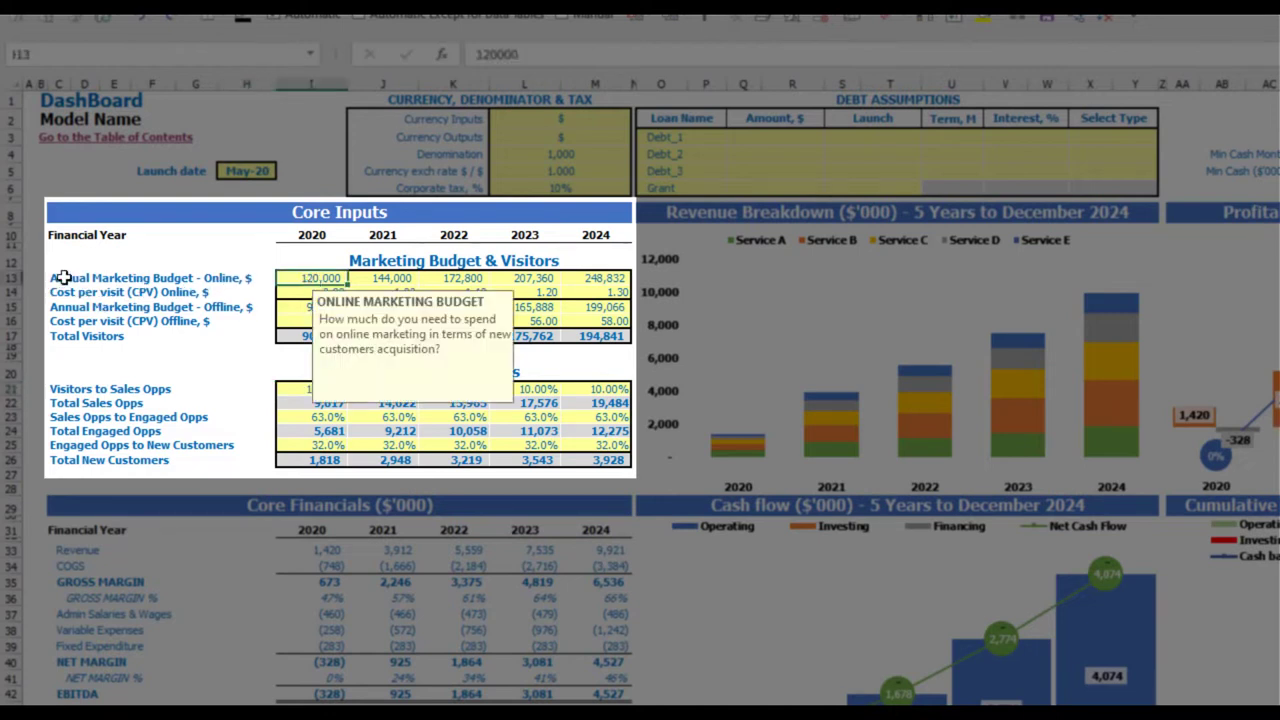
type("1")
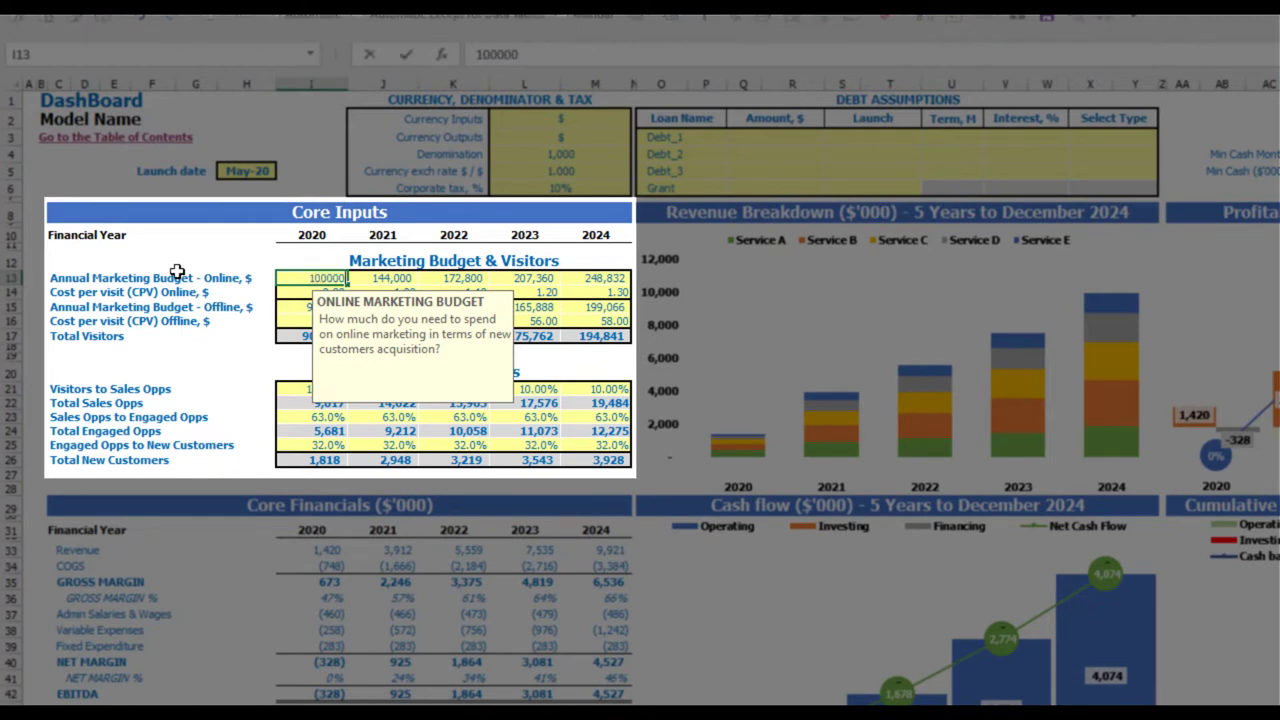
key("Tab")
type("=")
key("Left")
type("+20000")
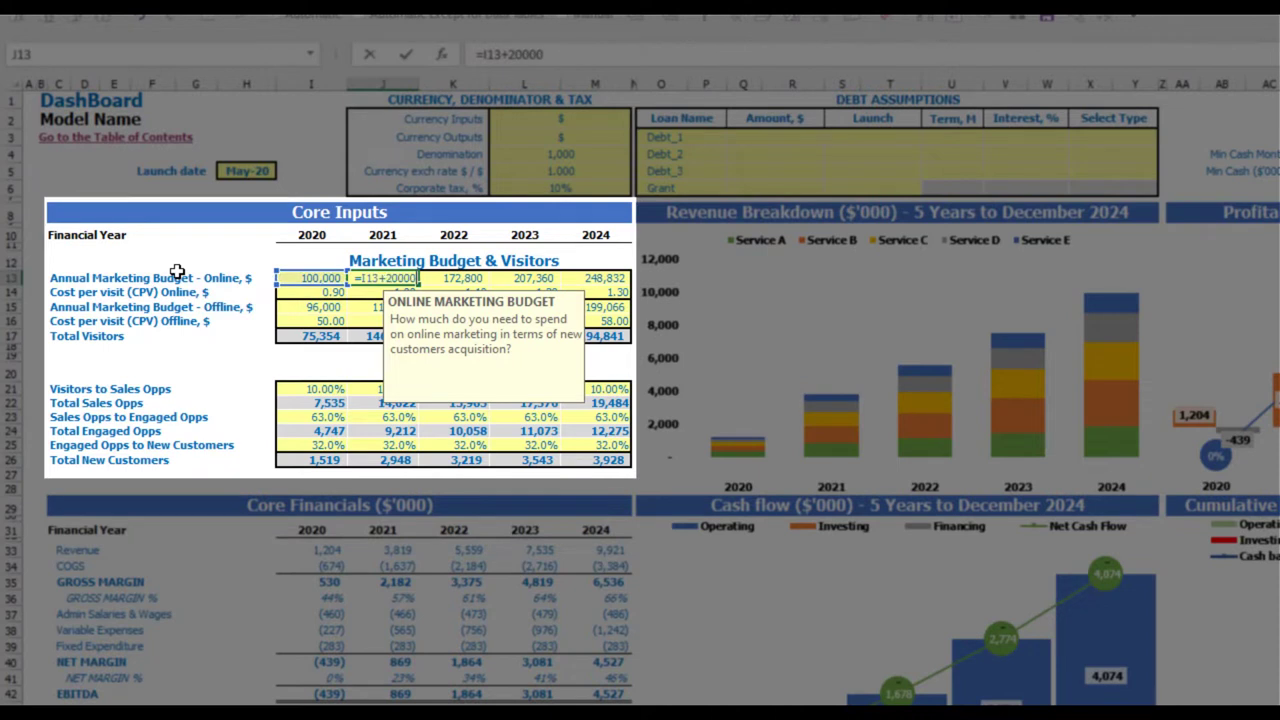
key("Return")
Step: Copy the 2021 online marketing budget formula across to 2022 through 2024
key("Up")
key("ctrl+c")
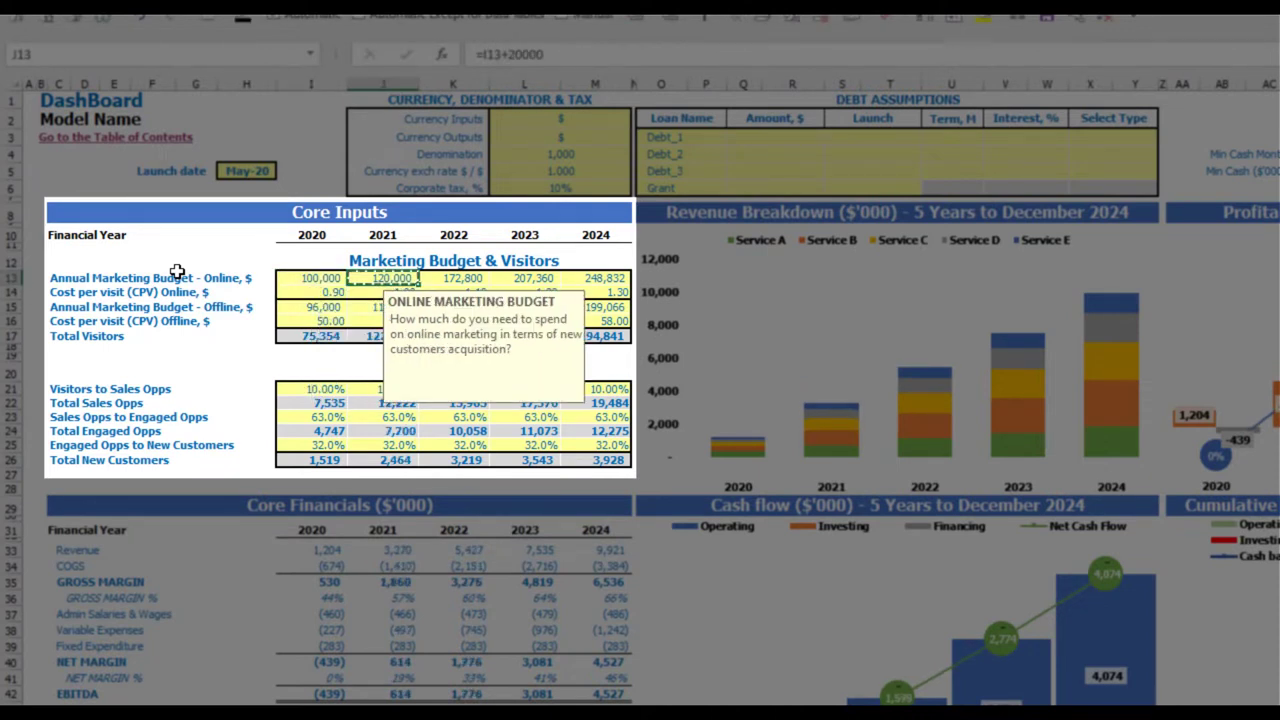
key("shift+Right")
key("shift+Right")
key("ctrl+v")
left_click(174, 267)
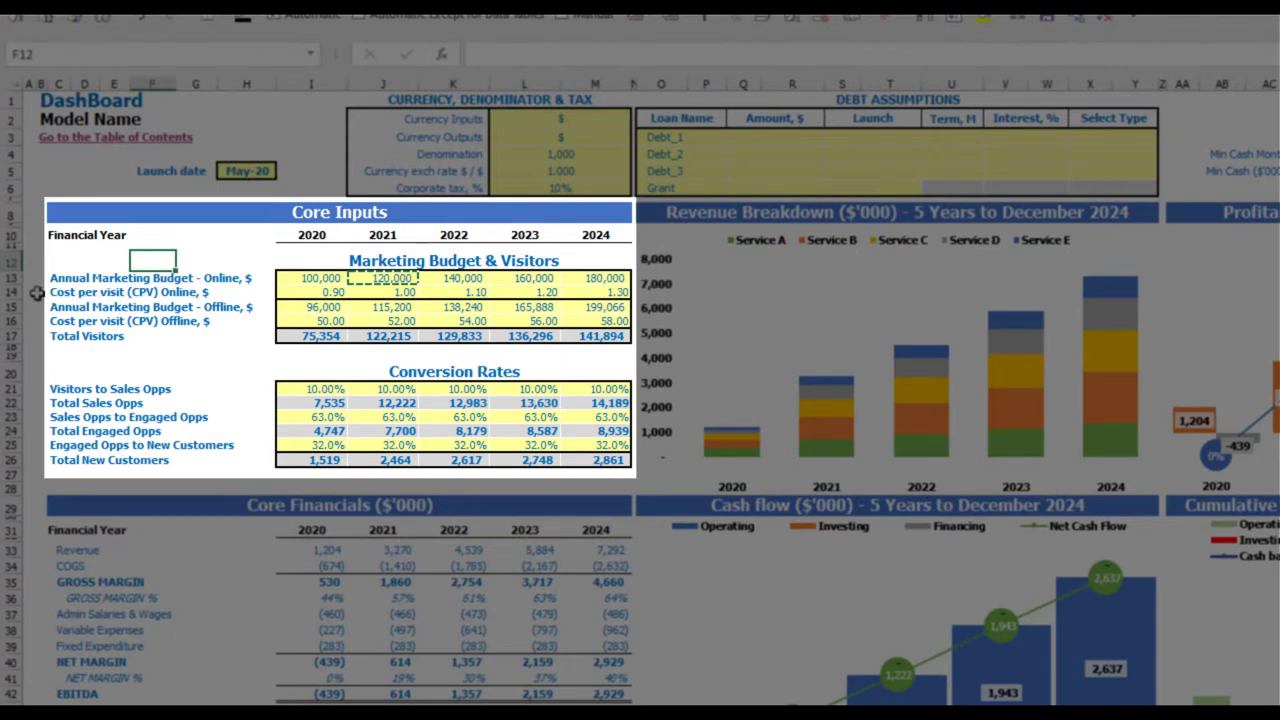
Step: Set the online cost per visit for 2020 to 2024 to 1, 1.2, 1.4, 1.6 and 1.8
left_click(295, 292)
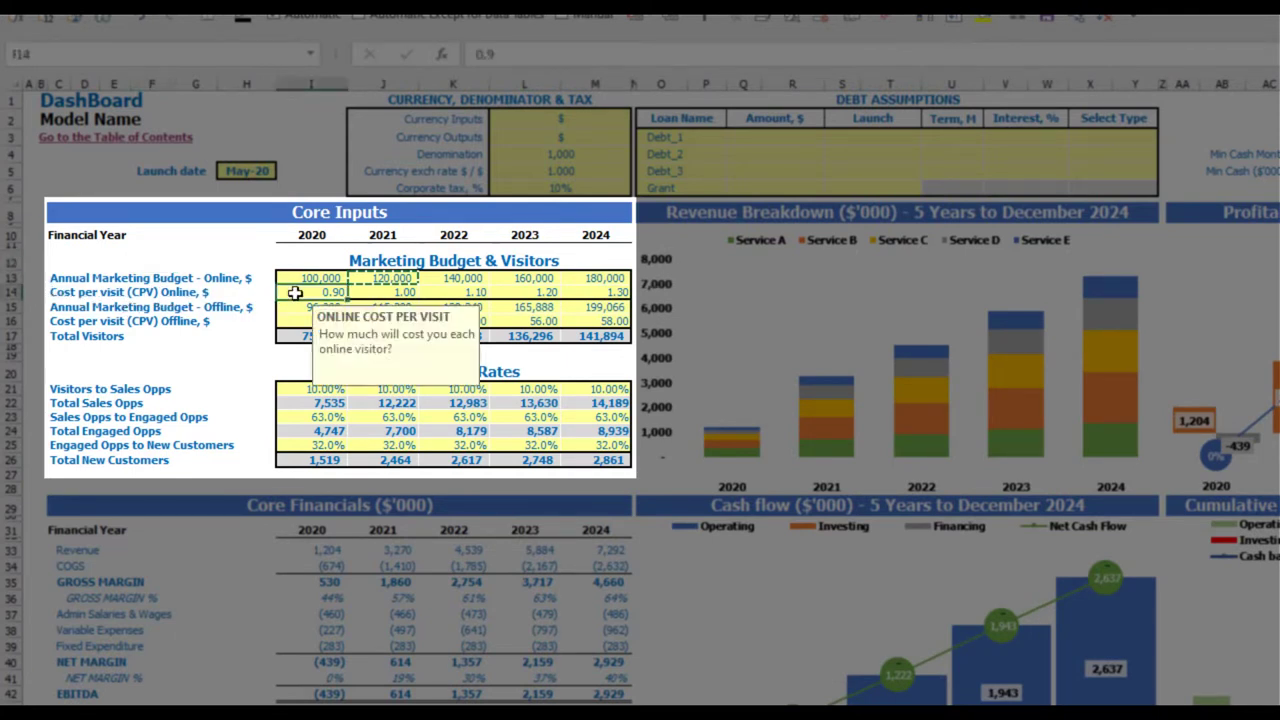
type("1")
key("Tab")
type("1")
key("Tab")
type("1.4")
key("Tab")
type("1.6")
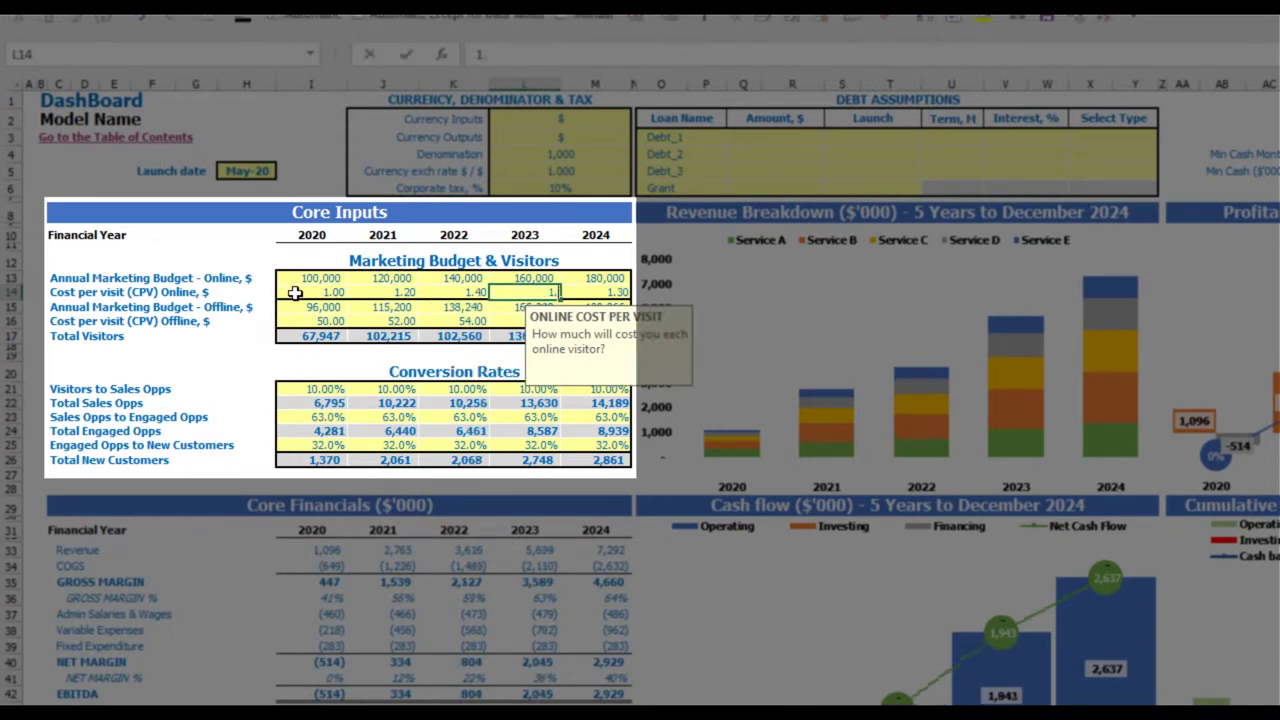
key("Tab")
type("1")
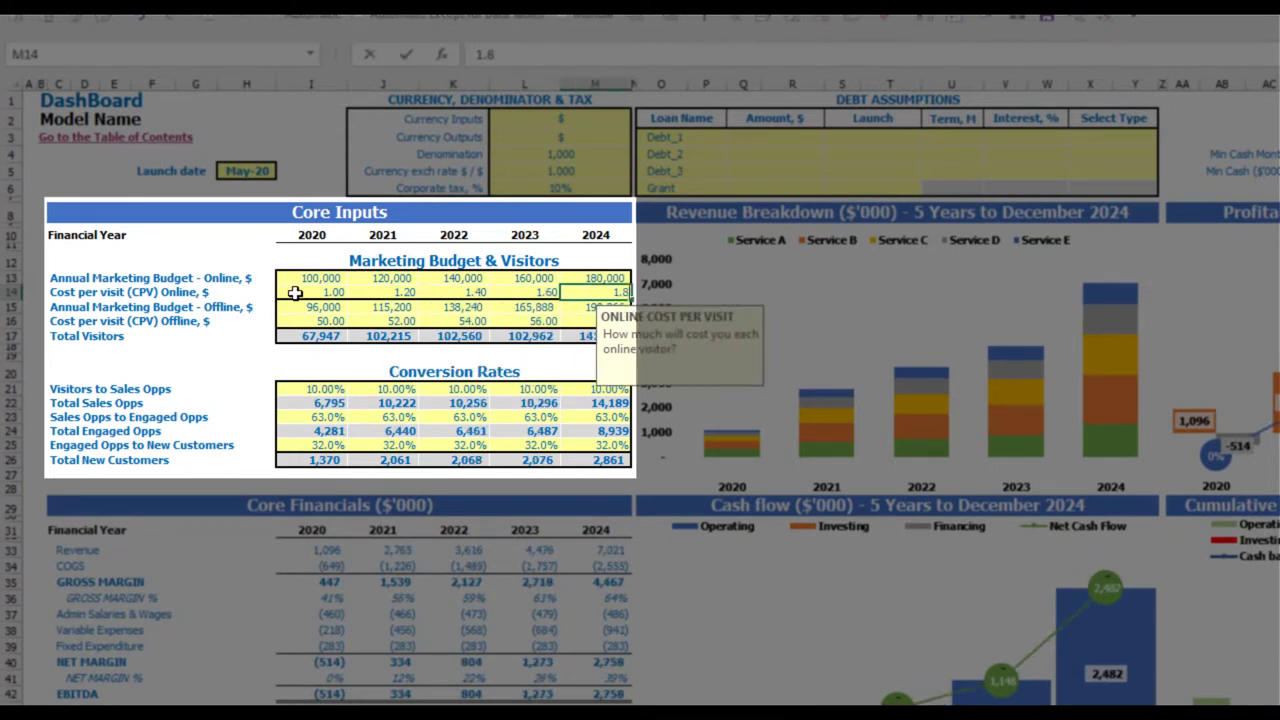
type(".8")
key("Return")
left_click(246, 260)
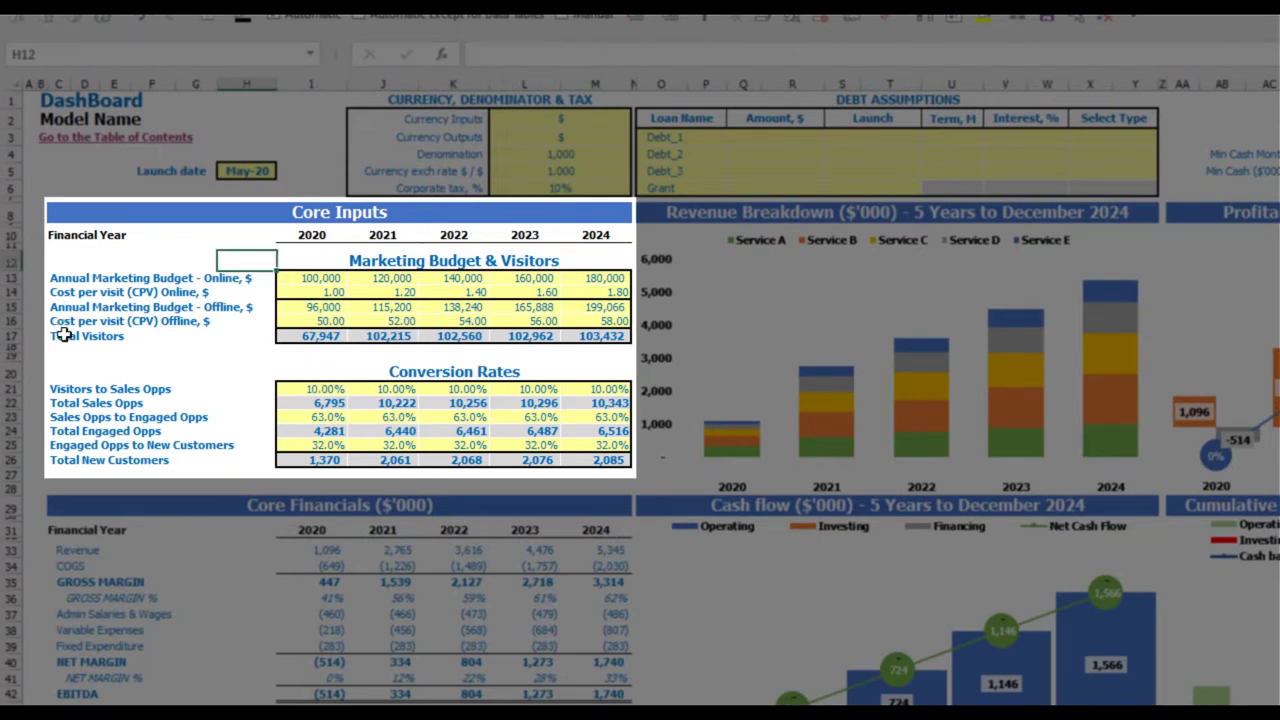
Step: Review the Total Visitors row and the conversion rate rows from visitors through sales opps to engaged opps
left_click_drag(316, 336, 590, 336)
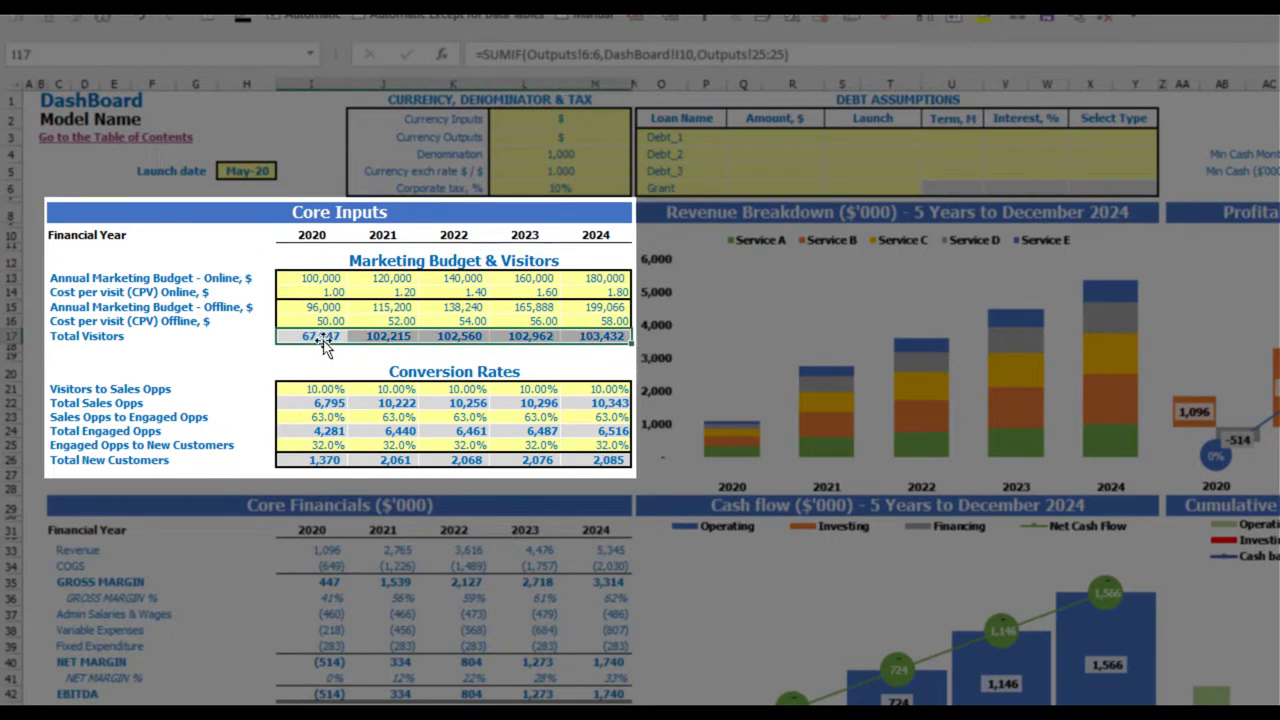
left_click(250, 350)
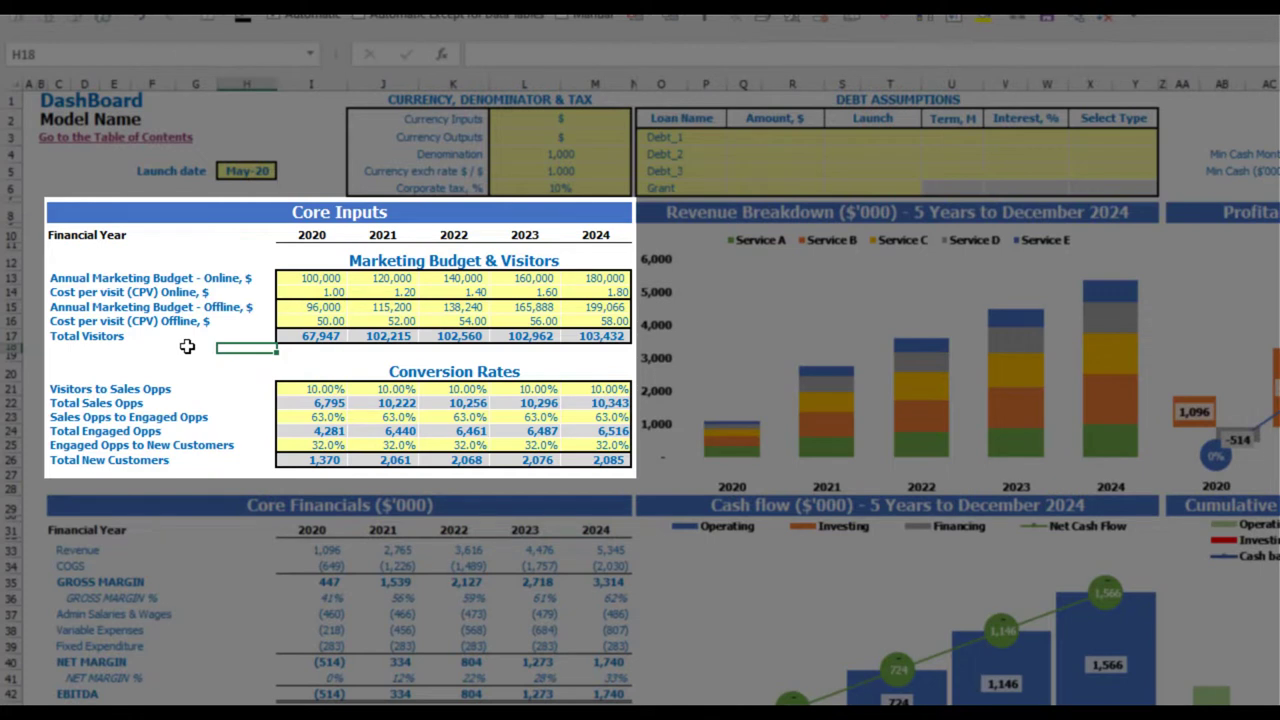
left_click(54, 389)
left_click(60, 417)
left_click(64, 431)
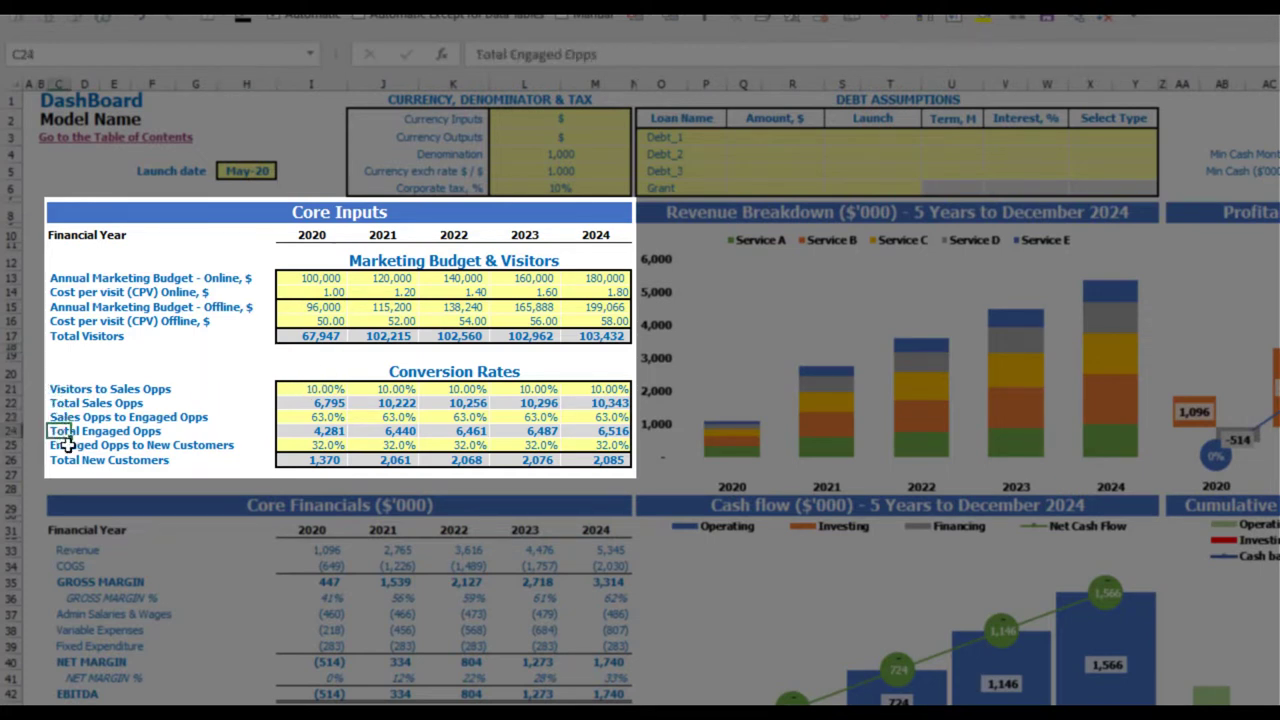
left_click(58, 390)
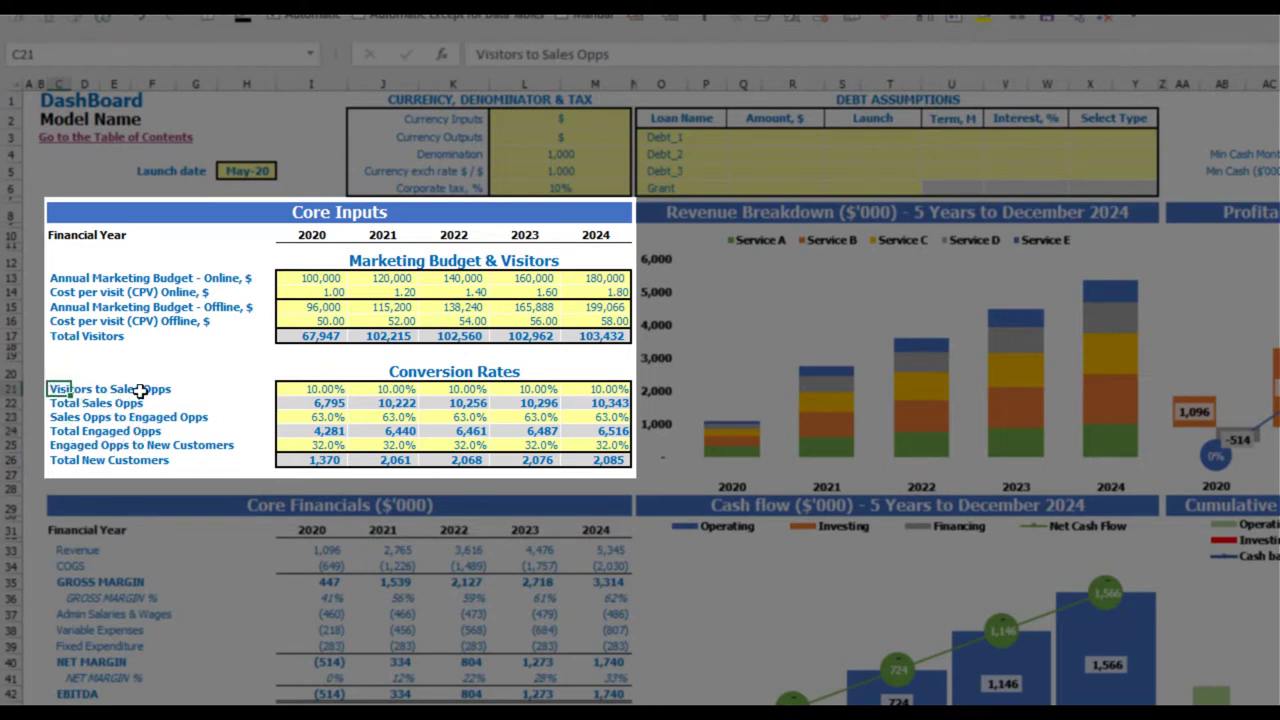
Step: Set the Visitors to Sales Opps conversion rates for 2020 to 2024 to 50%, 52%, 54%, 56% and 58%
left_click(304, 389)
type("5%")
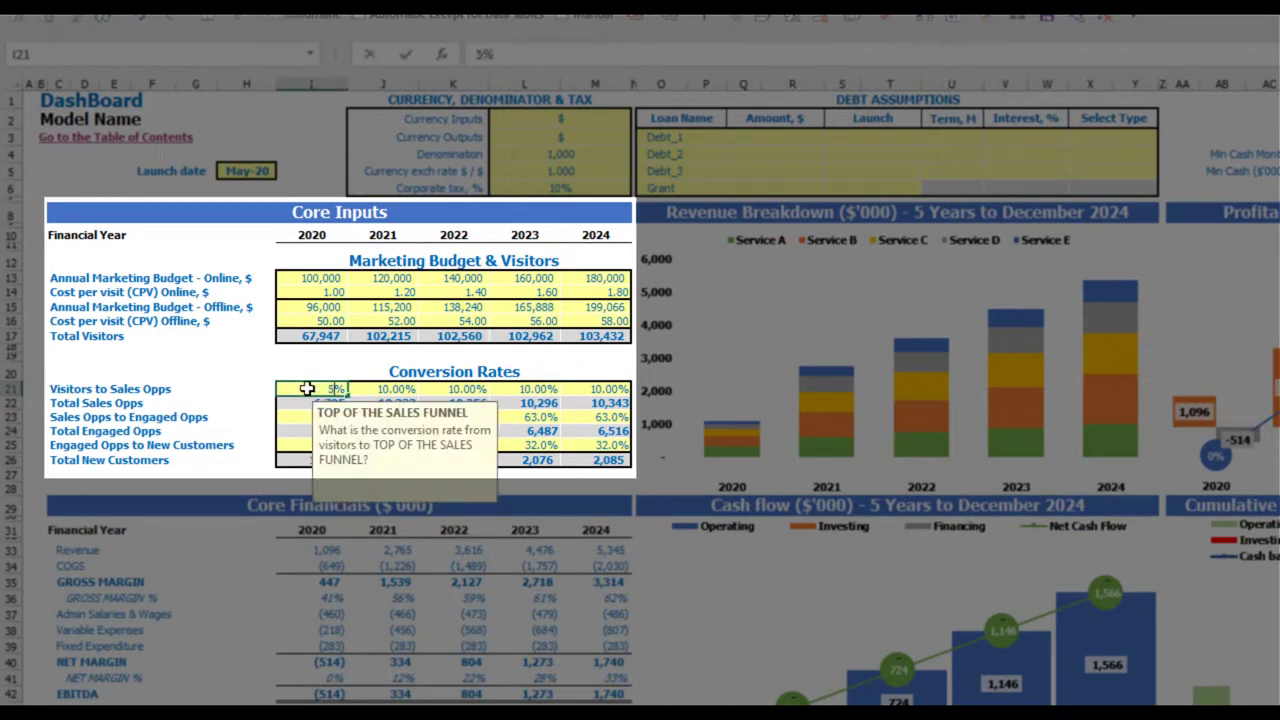
key("Tab")
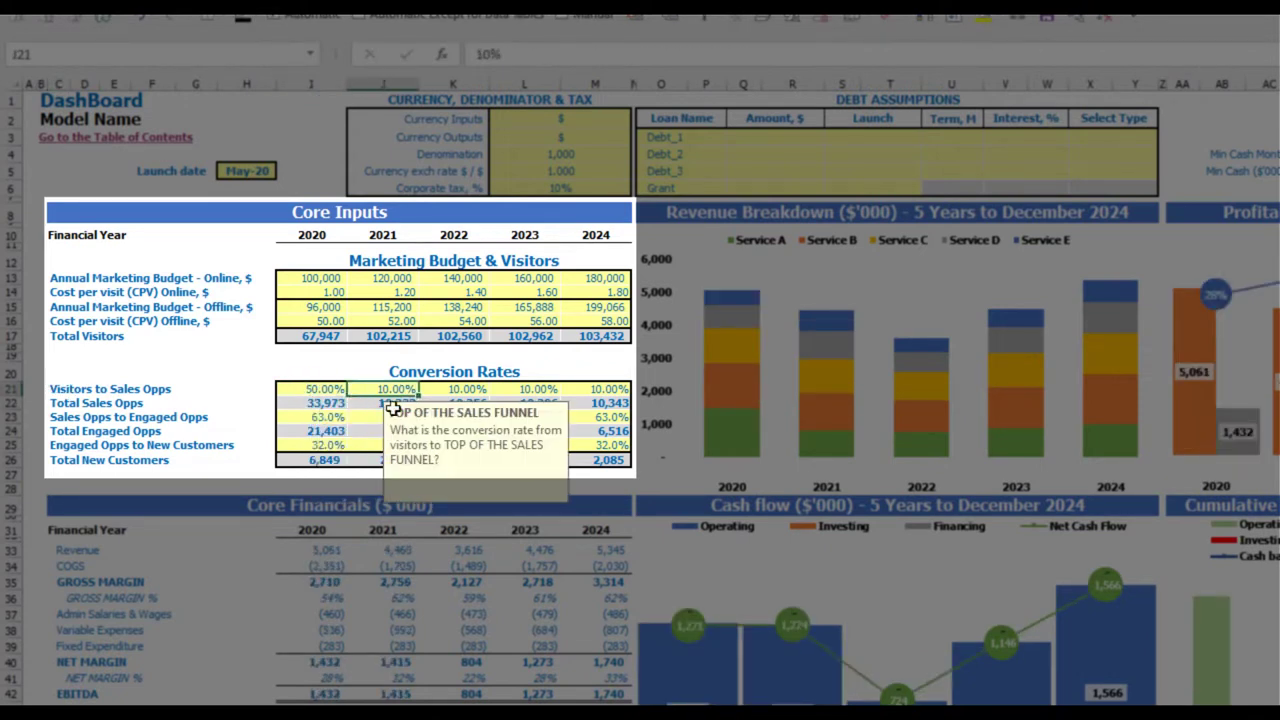
type("52")
key("Tab")
type("54")
key("Tab")
type("5")
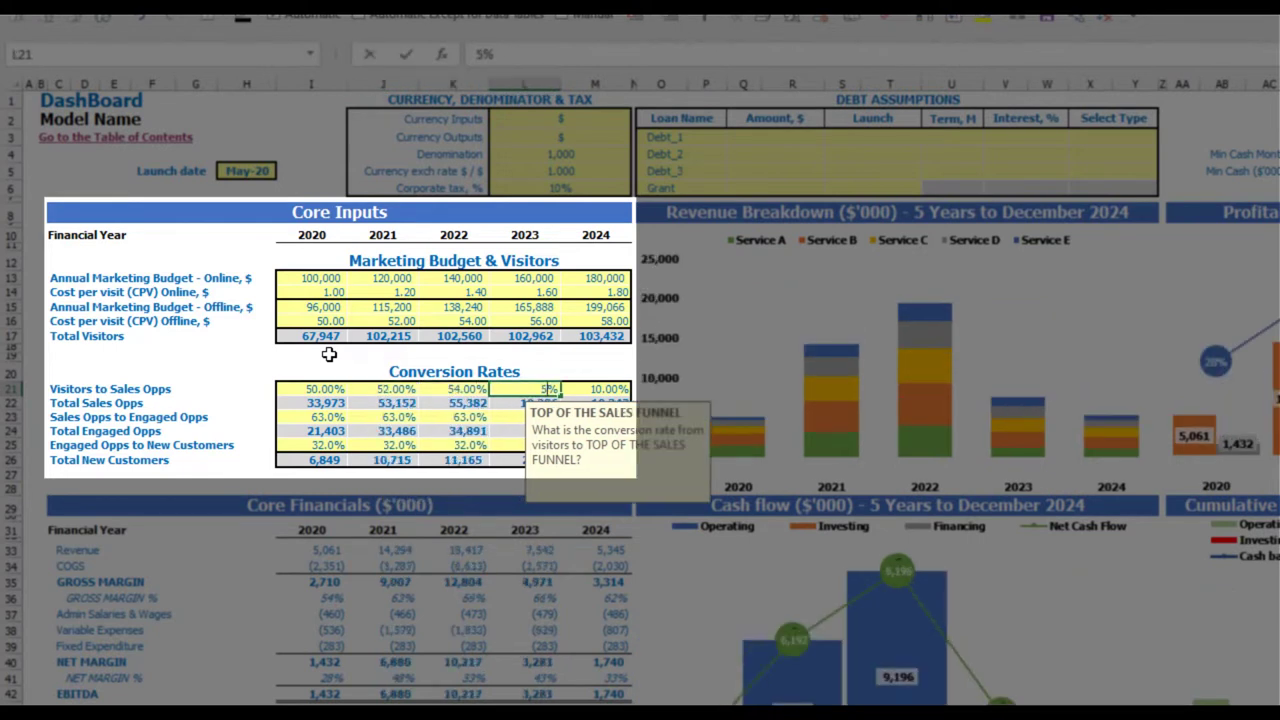
type("6")
key("Tab")
type("5")
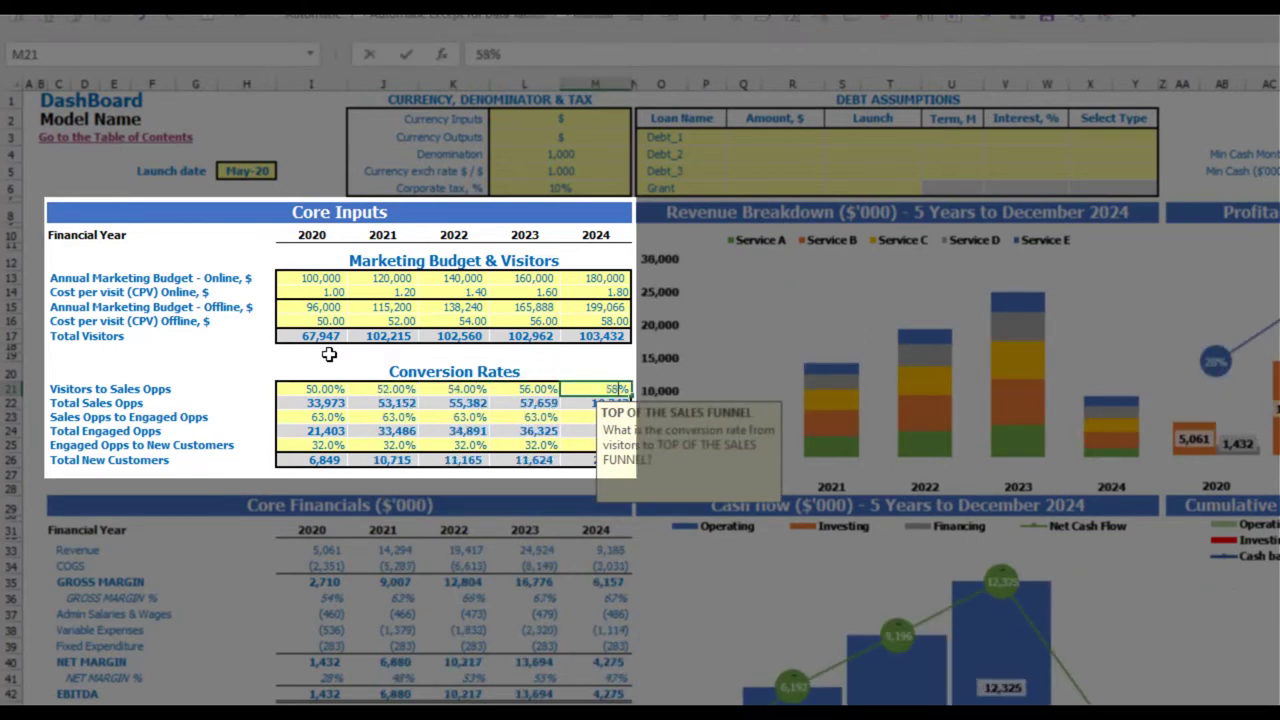
key("Return")
left_click(318, 336)
left_click(318, 405)
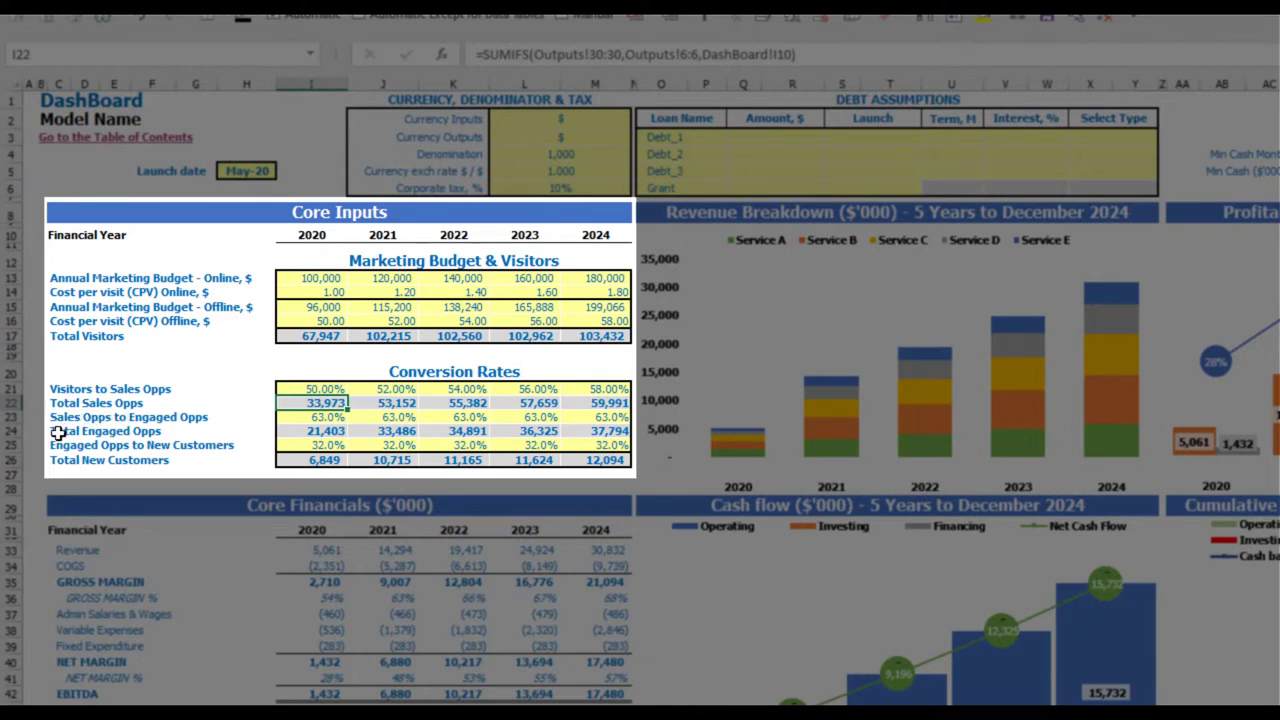
Step: Set the Sales Opps to Engaged Opps conversion rate to 20% for 2020 and copy it across to 2024
left_click(297, 417)
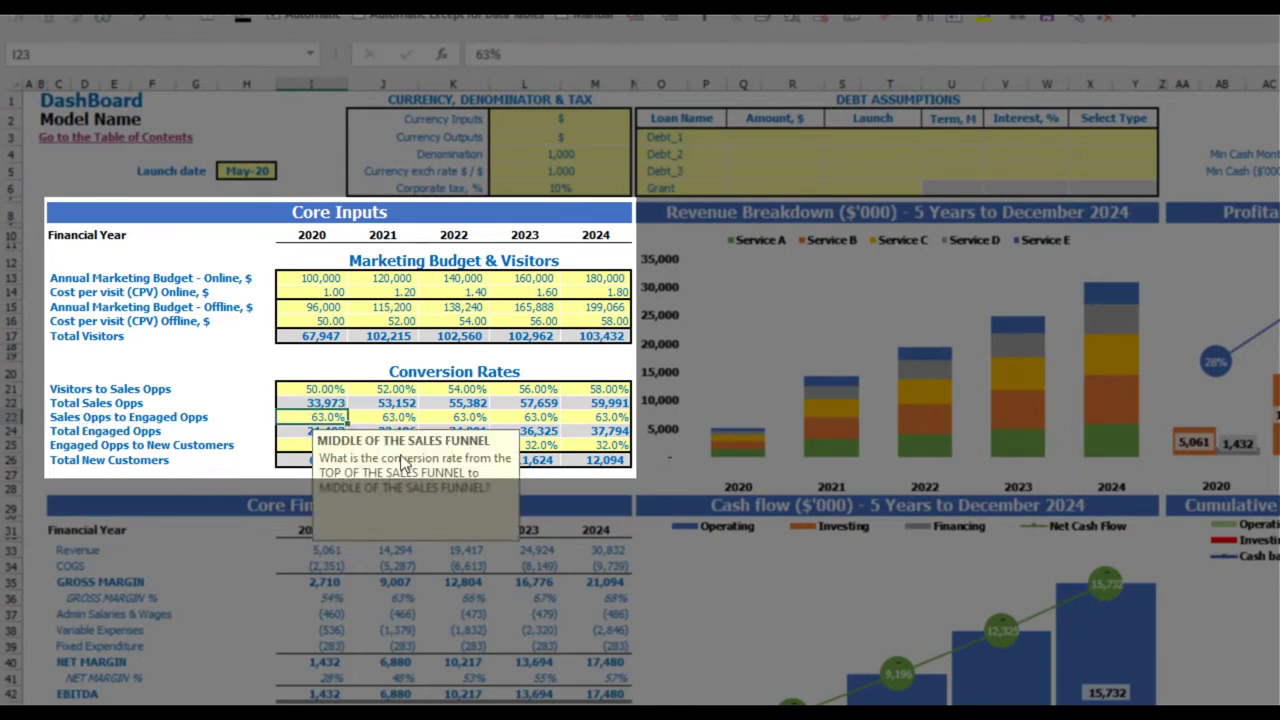
type("20%")
key("ctrl+Return")
key("ctrl+c")
key("Right")
key("shift+Right")
key("shift+Right")
key("shift+Right")
key("ctrl+v")
left_click(245, 369)
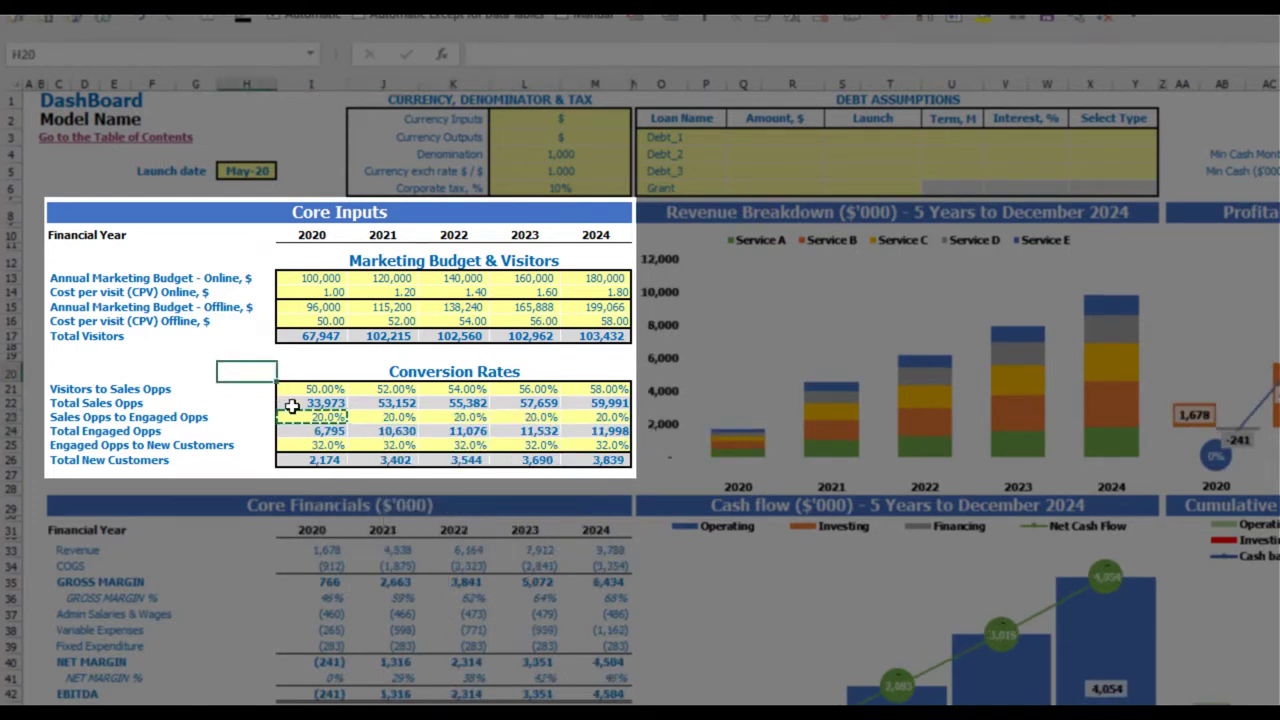
Step: Examine the 2020 Sales Opps to Engaged Opps rate and the Total Engaged Opps for each year from 2020 to 2024
left_click(315, 418)
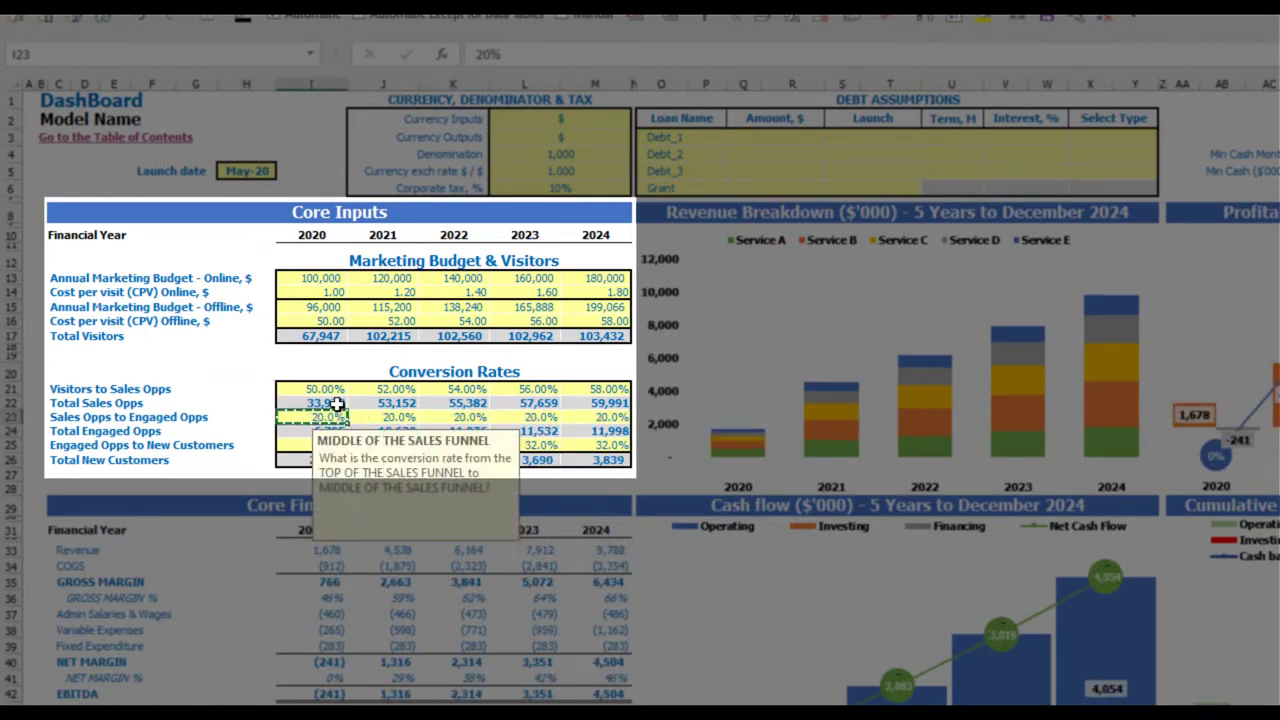
left_click(247, 370)
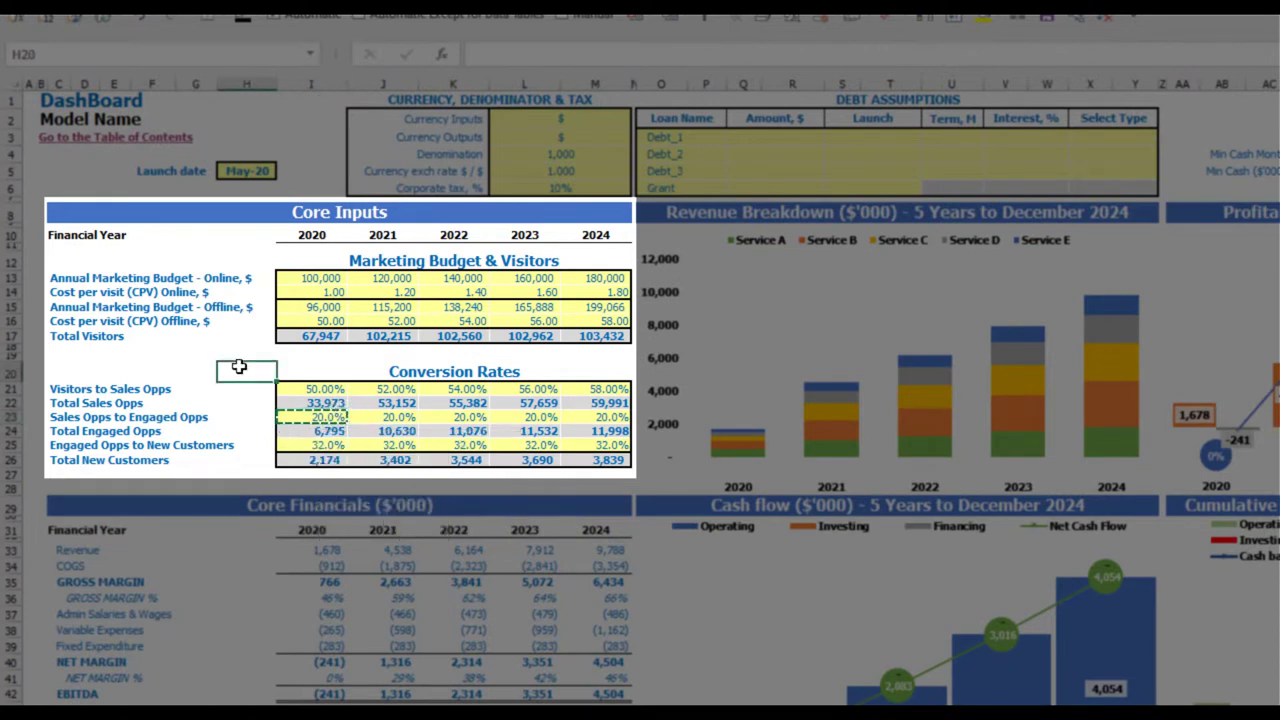
left_click(308, 432)
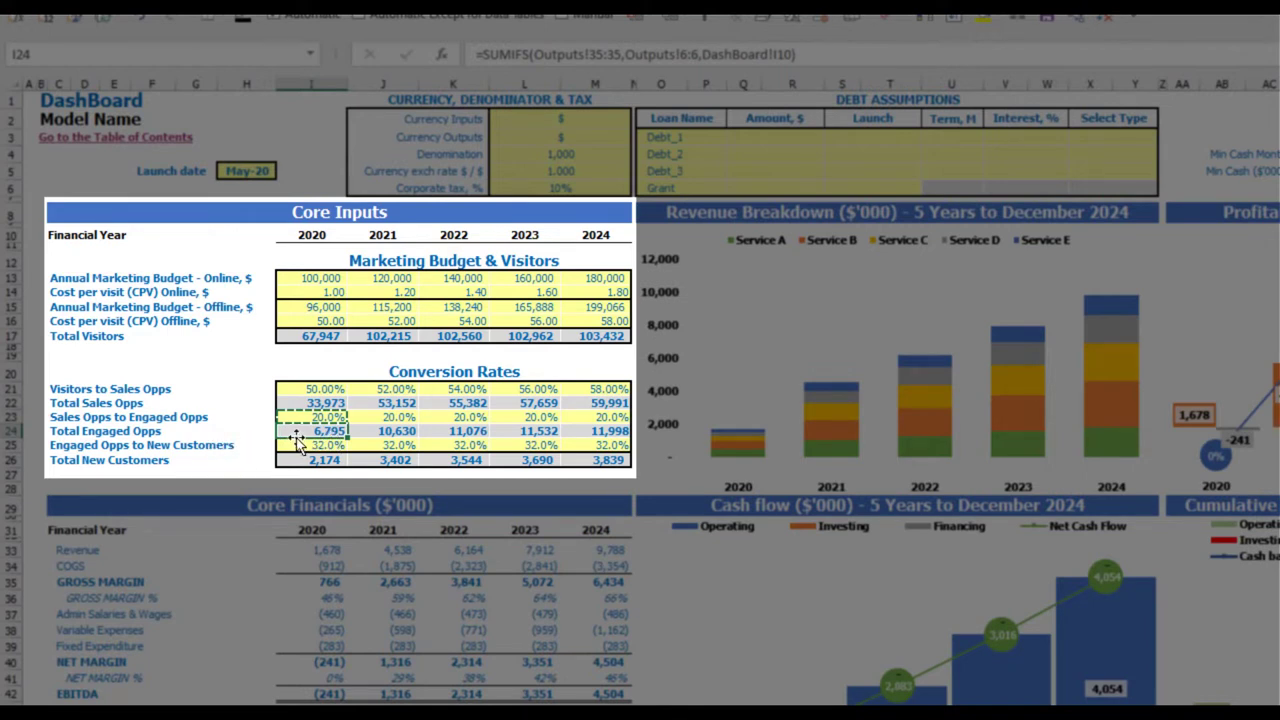
left_click(395, 432)
left_click(462, 430)
left_click(553, 434)
left_click(587, 432)
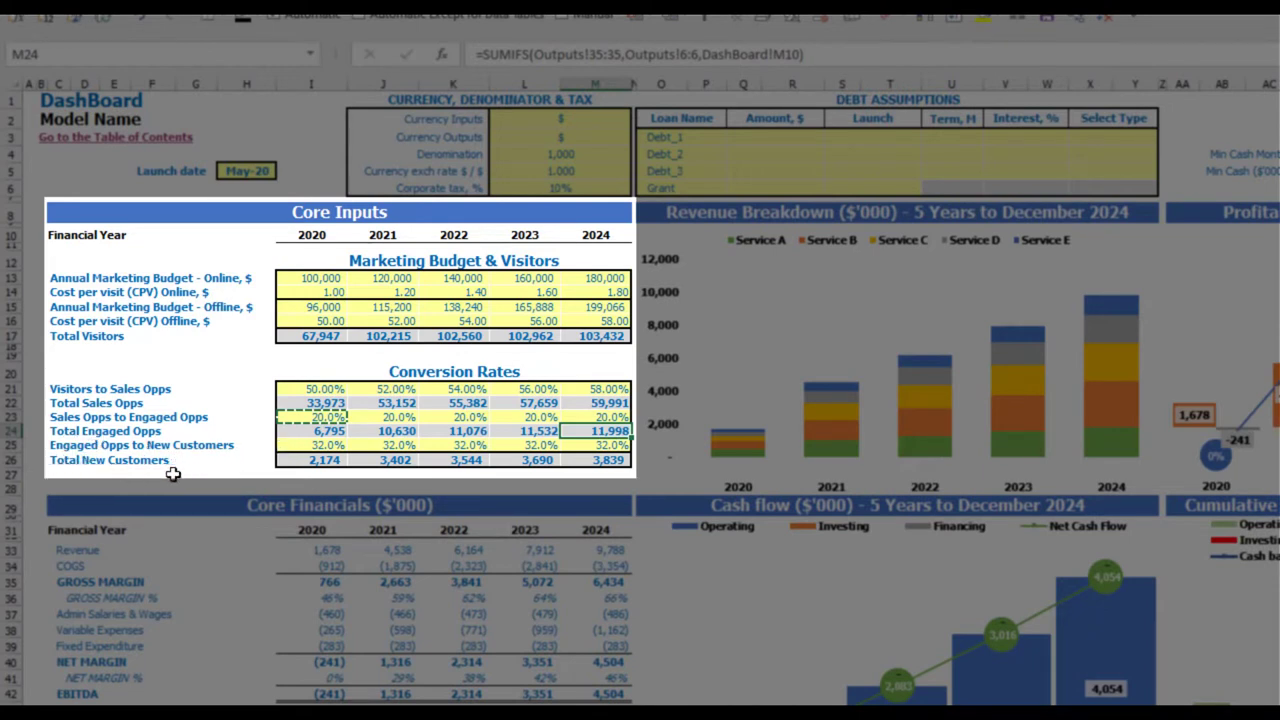
Step: Set the Engaged Opps to New Customers conversion rates for 2020 to 2024 to 10%, 11%, 12%, 13% and 14%
left_click(310, 446)
key("Return")
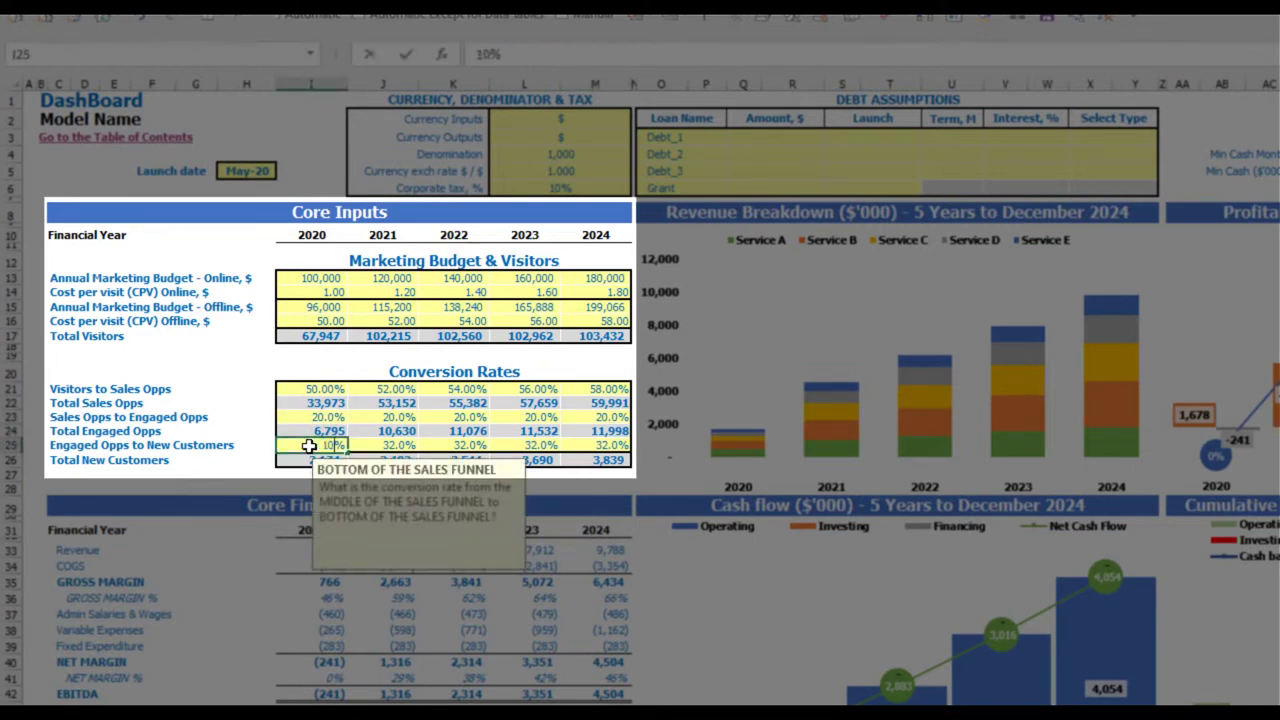
key("Up")
key("Right")
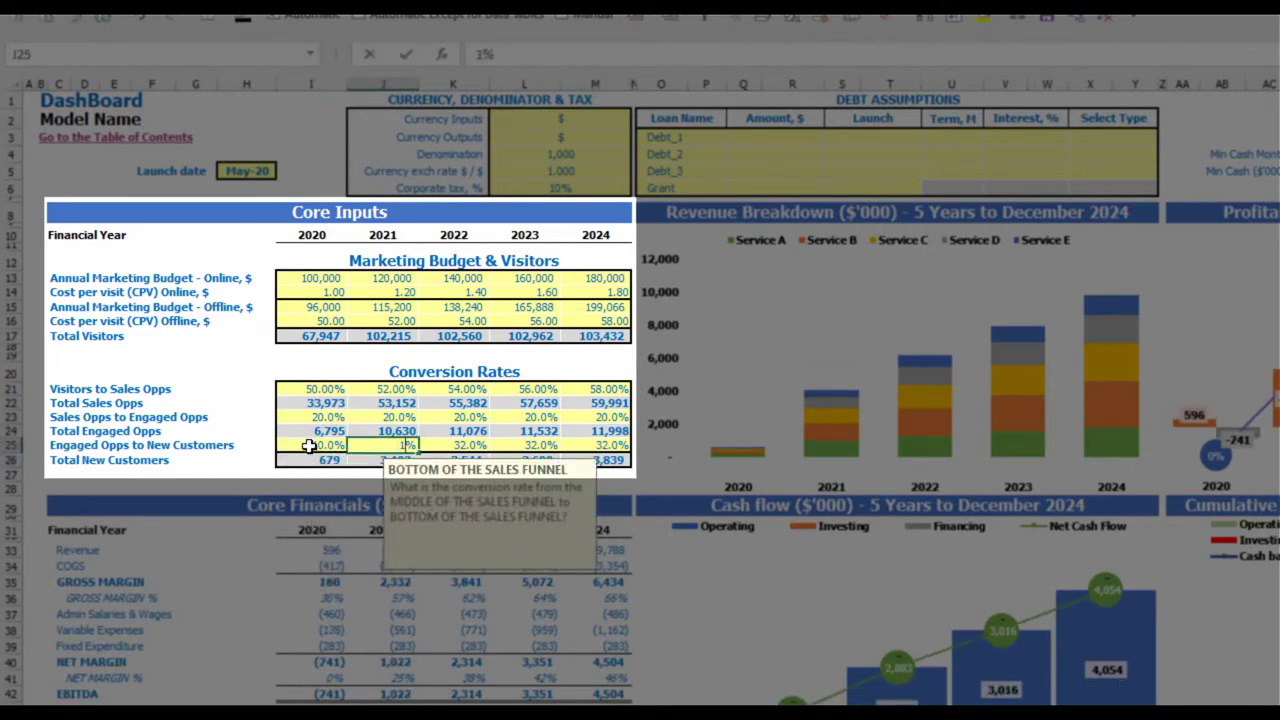
type("11")
key("Tab")
type("12")
key("Tab")
type("1")
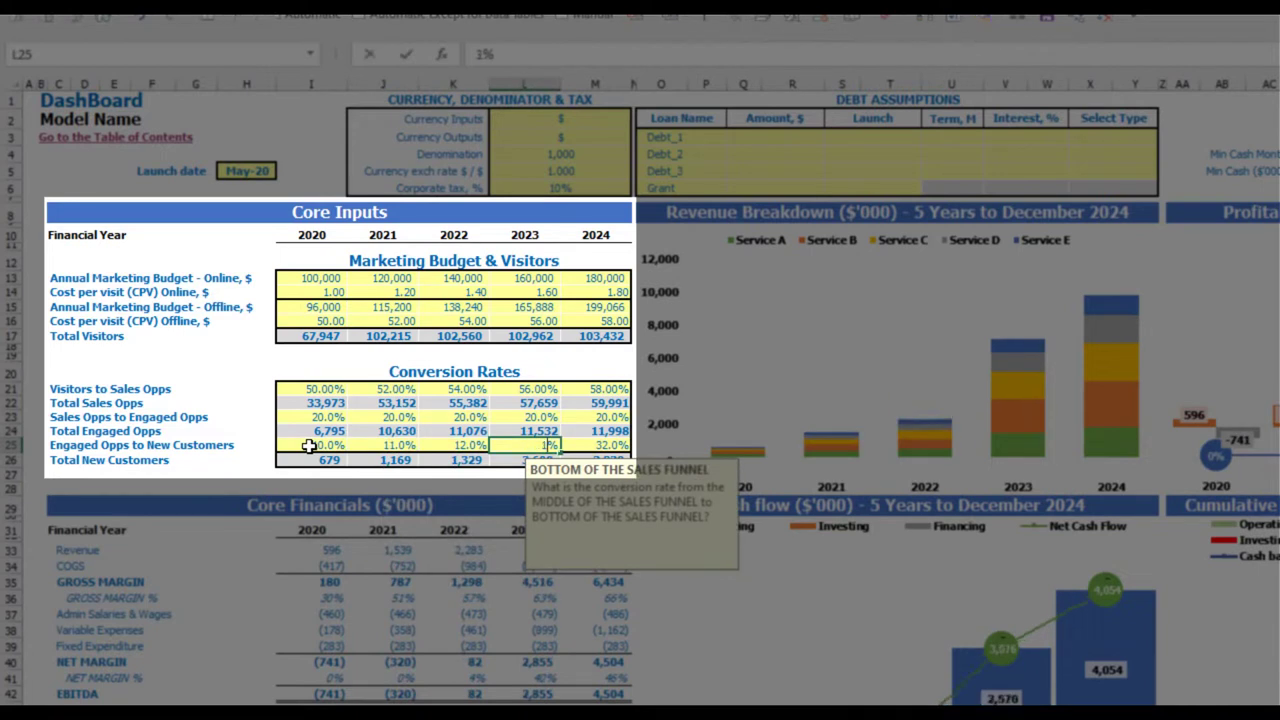
type("3")
key("Tab")
type("14")
key("Return")
left_click(341, 433)
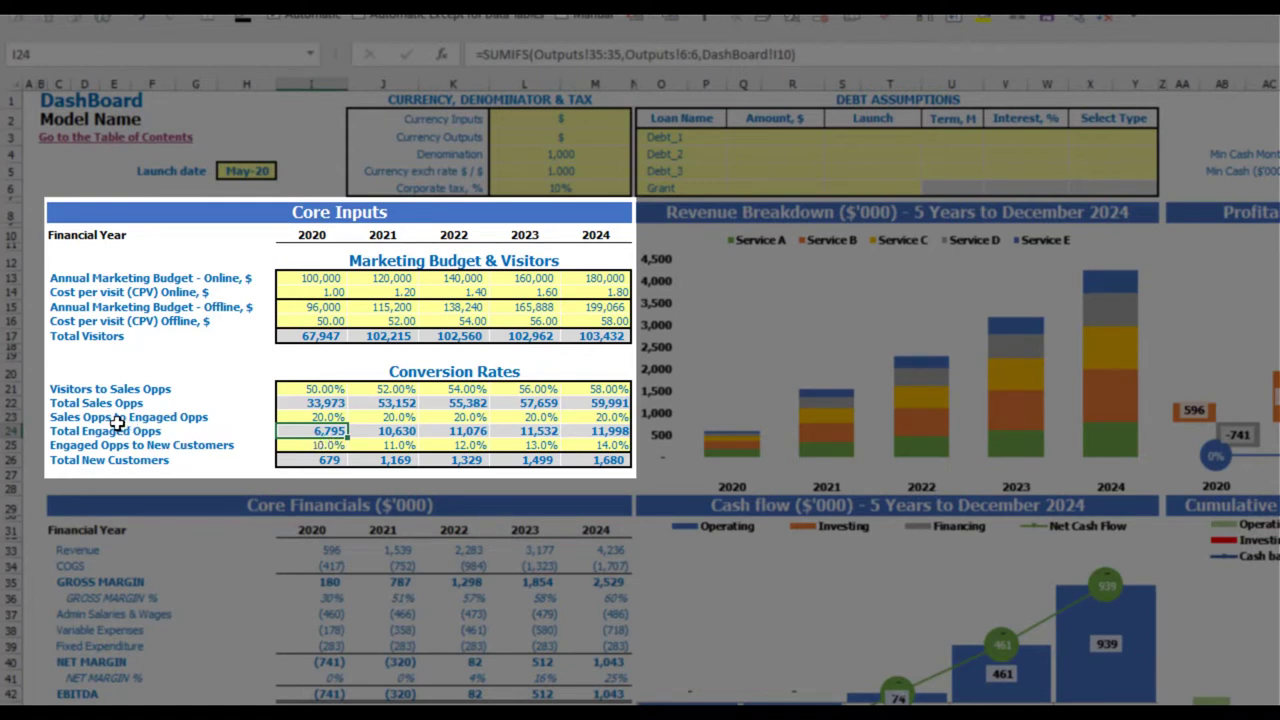
left_click(312, 462)
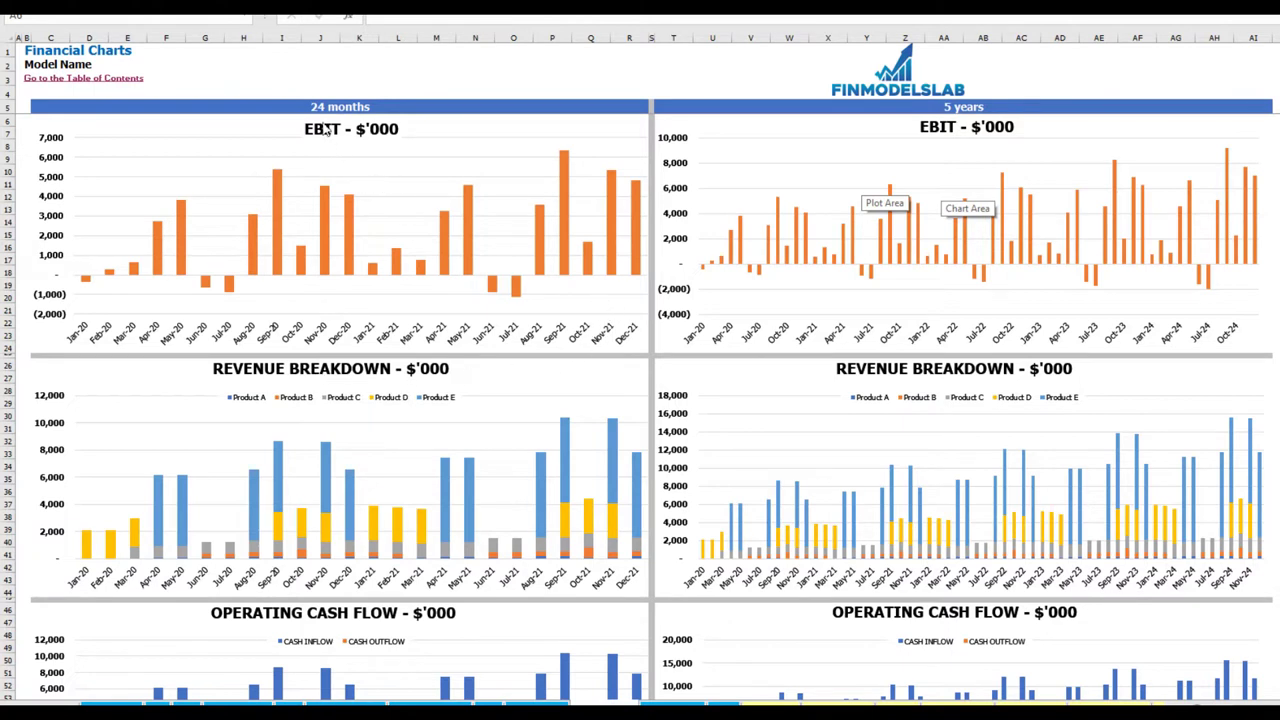
Step: Review the 24-month and 5-year financial charts, from EBIT and Revenue Breakdown through Operating Cash Flow, Cash Balance and EBITDA
left_click(18, 120)
key("ctrl+End")
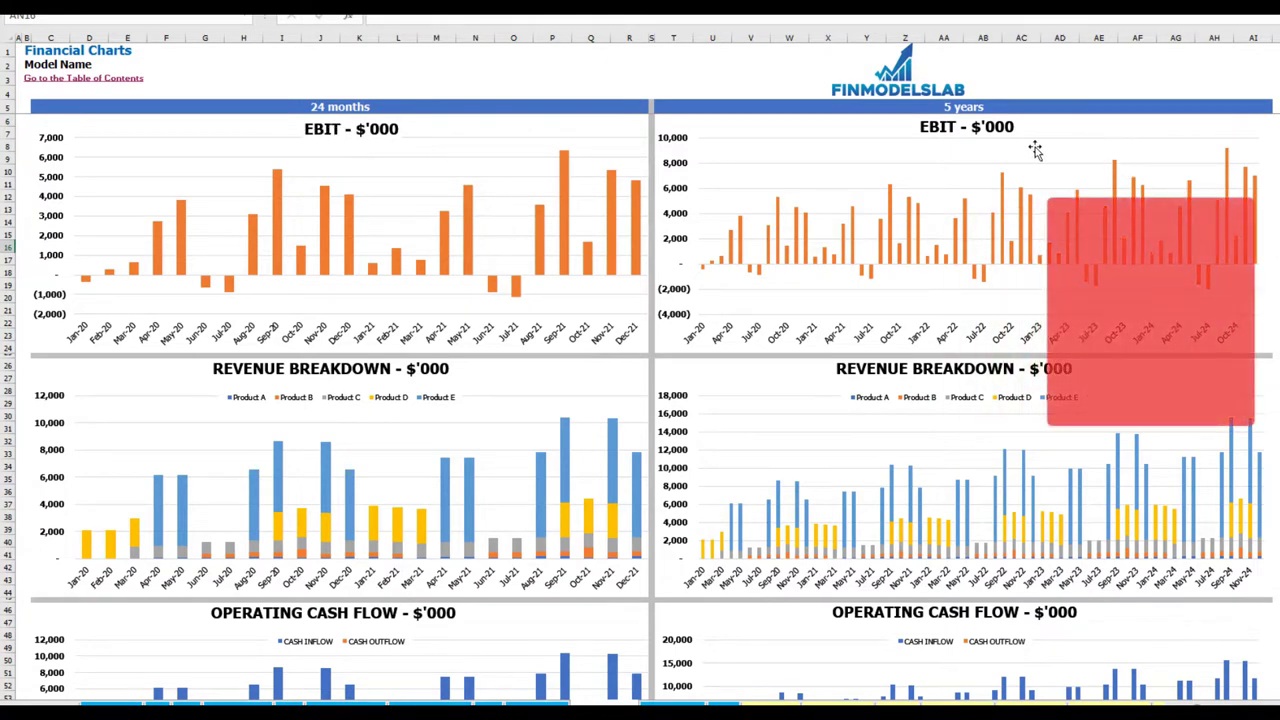
scroll(420, 331, "down", 3)
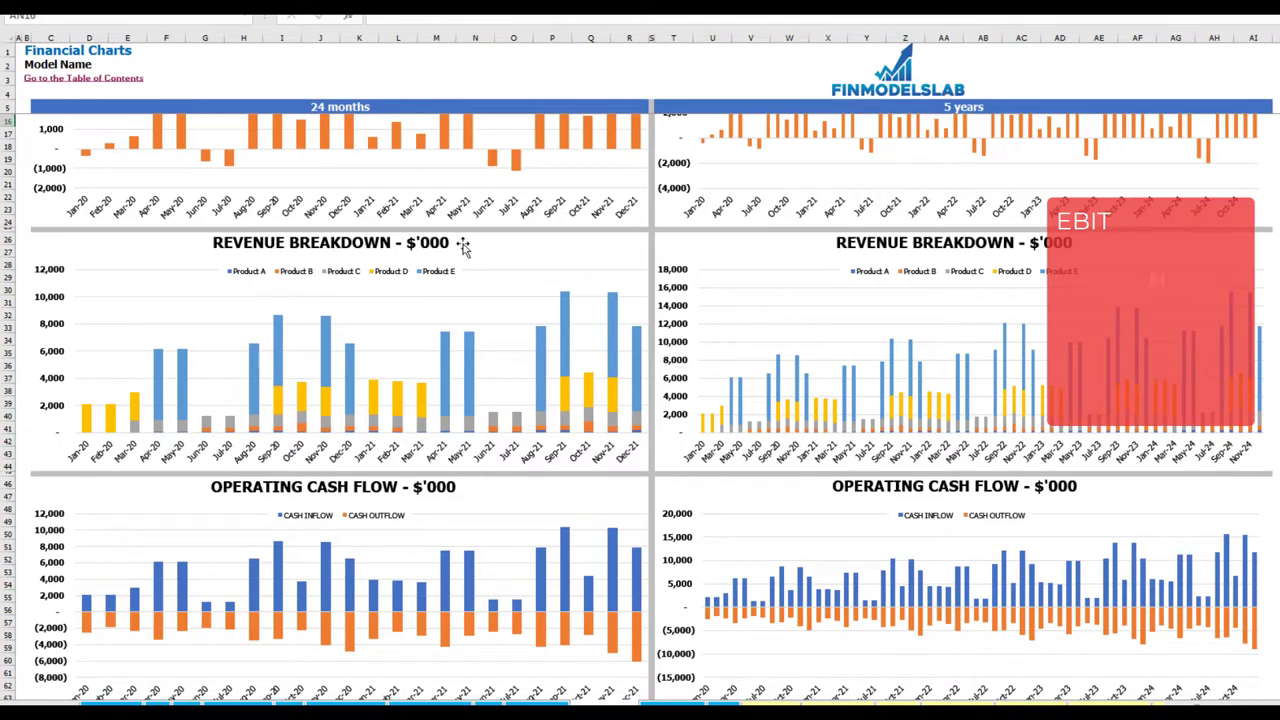
scroll(415, 294, "down", 9)
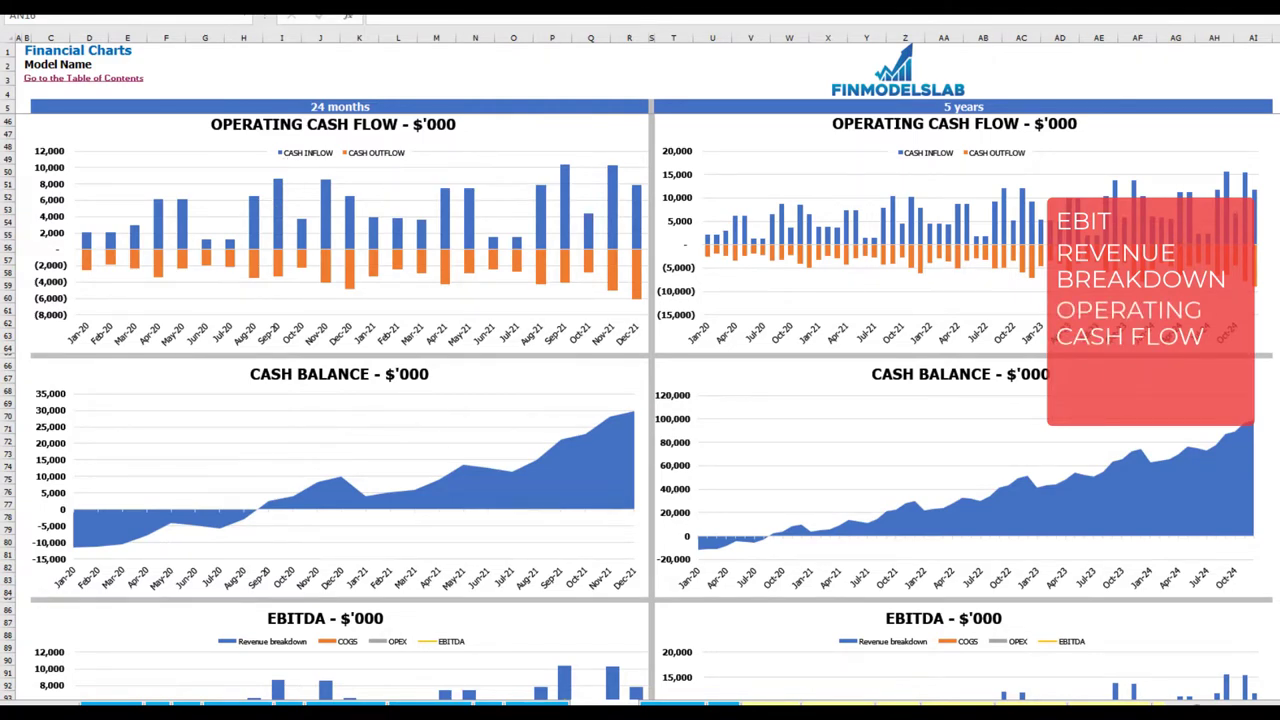
scroll(640, 400, "down", 4)
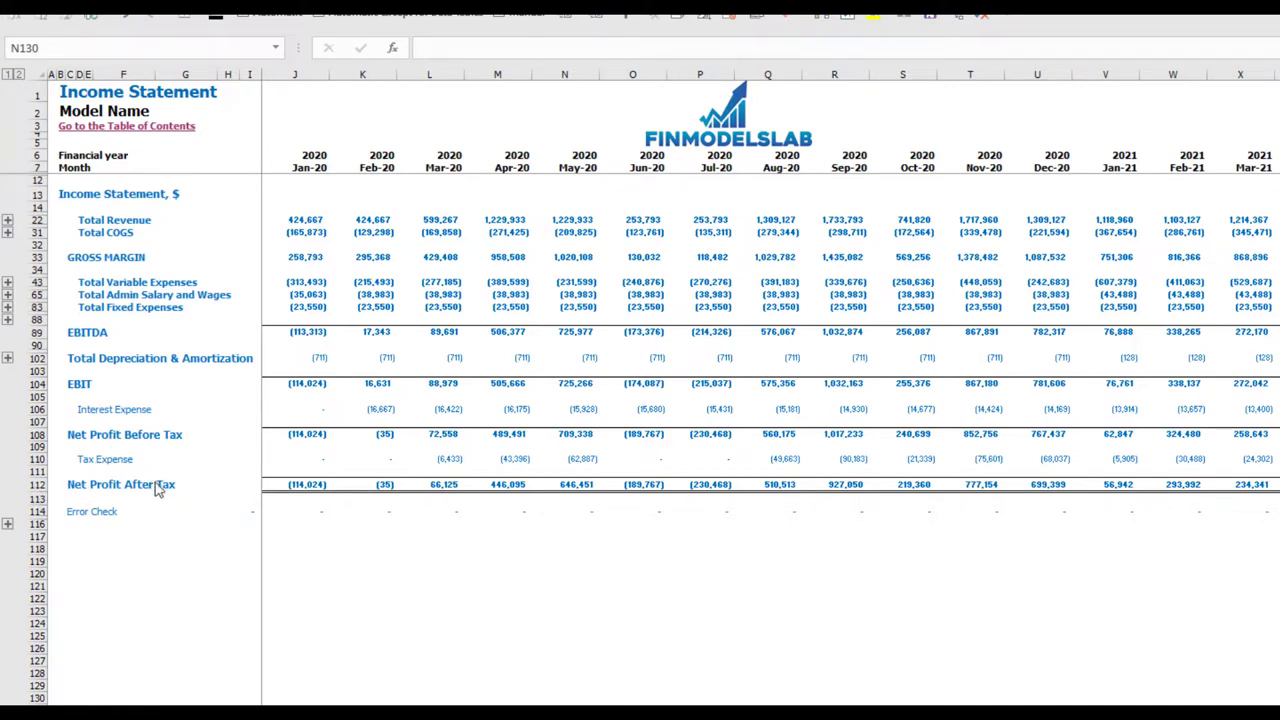
Step: Expand the Fixed Expenses, Variable Expenses and Revenue row groups in the Income Statement
left_click(8, 308)
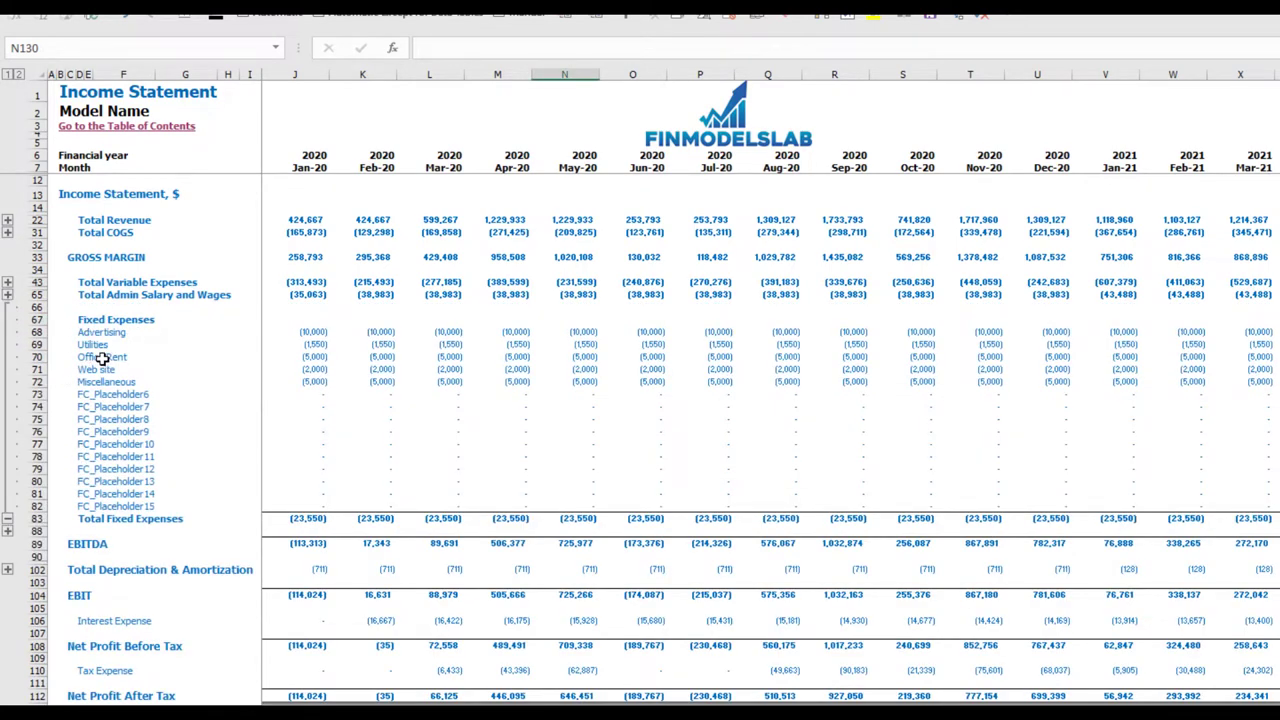
left_click(8, 284)
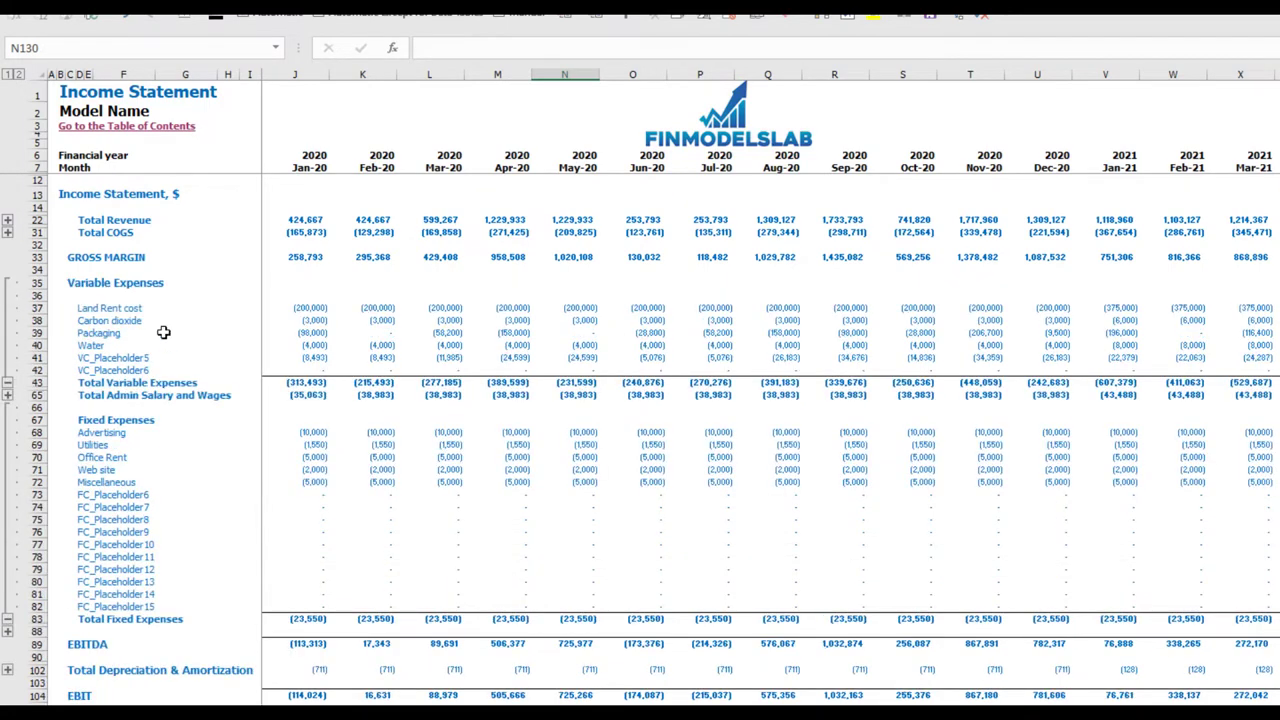
left_click(8, 221)
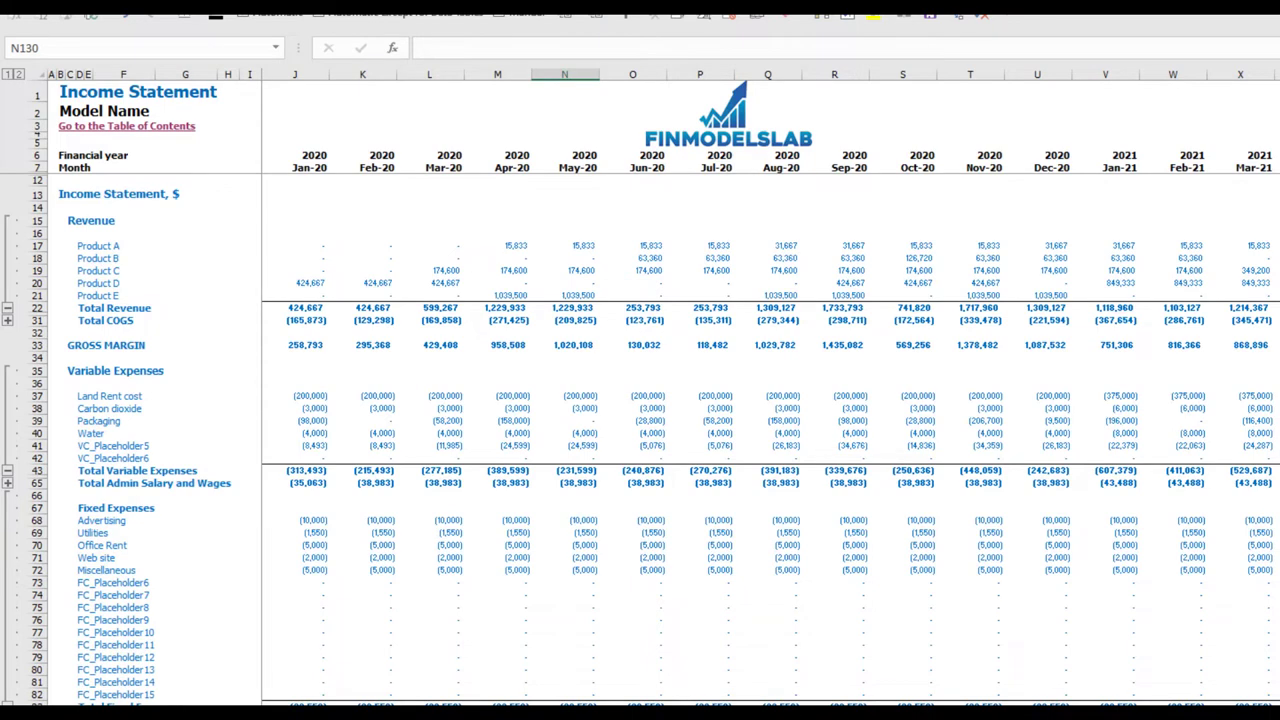
Step: Review the Cash Flow Statement, its indirect-method version and the Balance Sheet
key("ctrl+Page_Down")
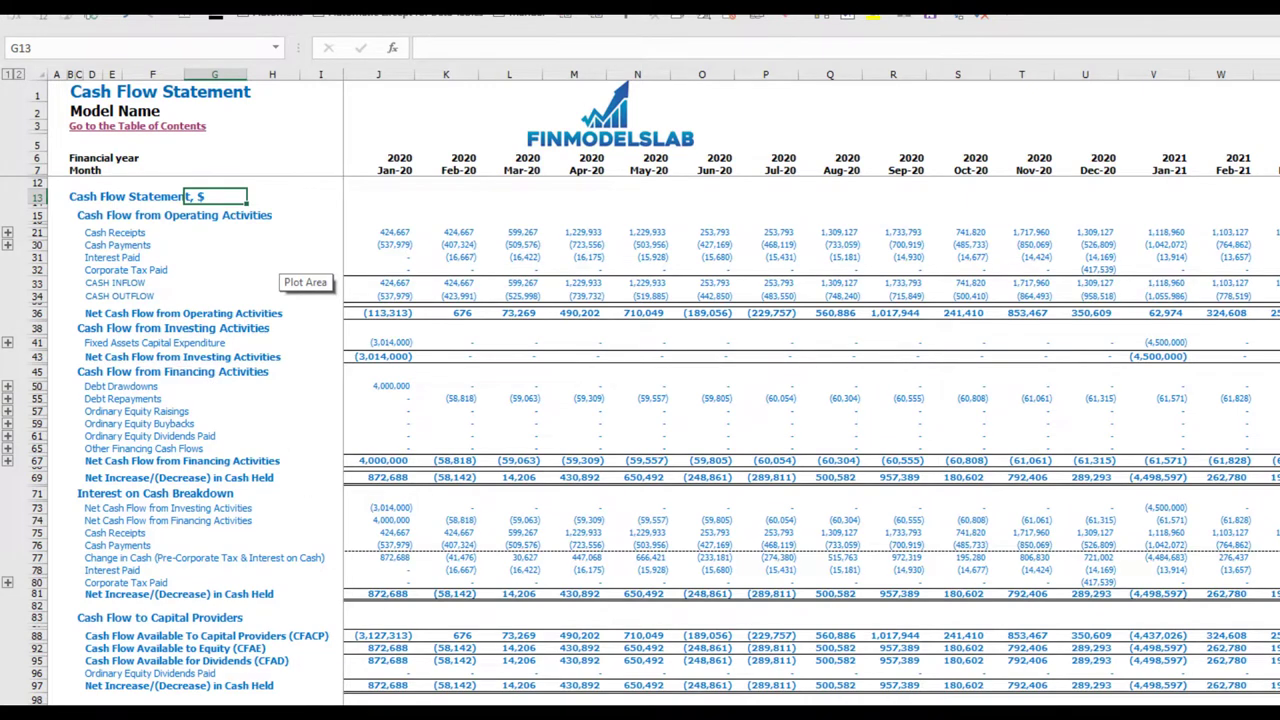
key("ctrl+Page_Down")
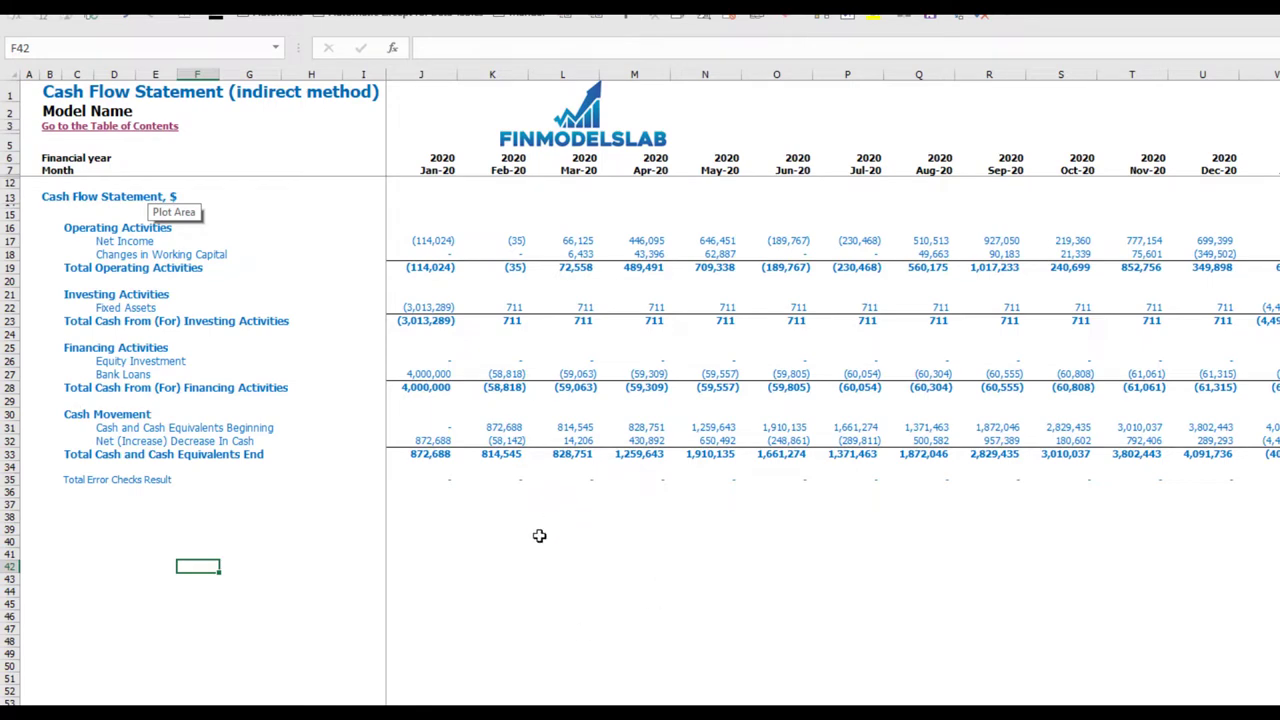
key("ctrl+Page_Up")
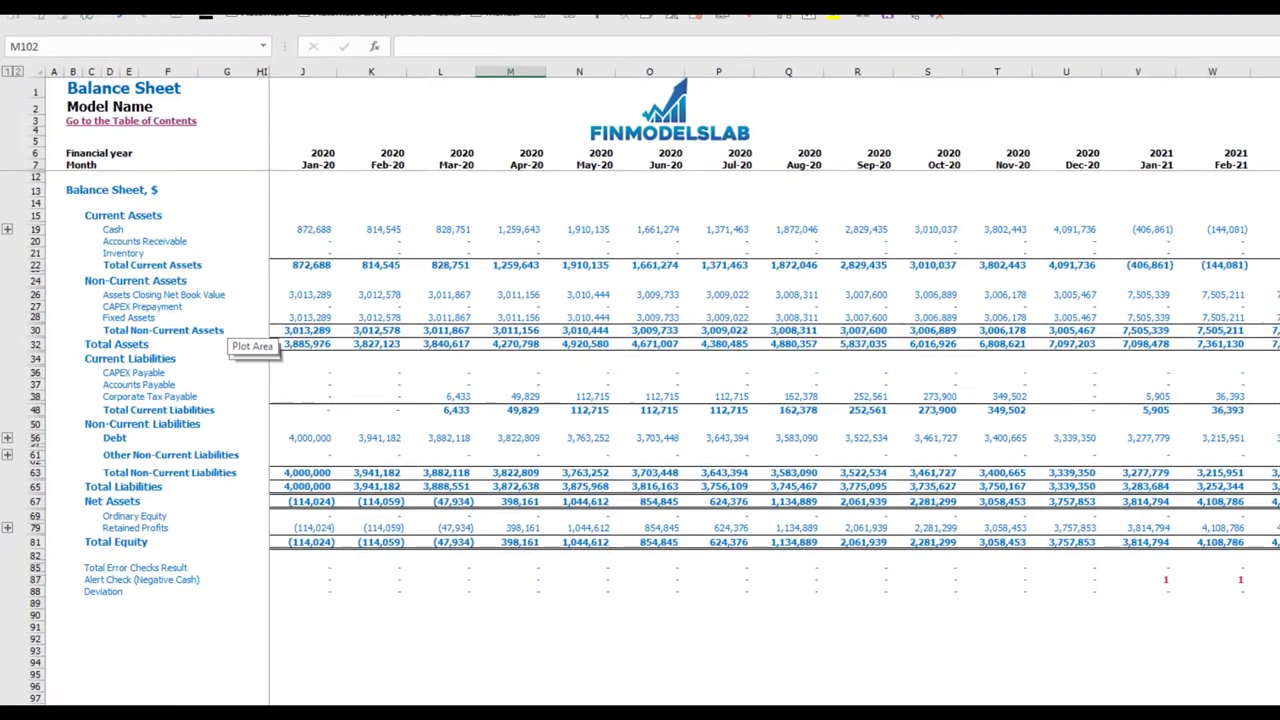
Step: Set the detailed year of the Financial Statements Summary to 2022
key("ctrl+Page_Up")
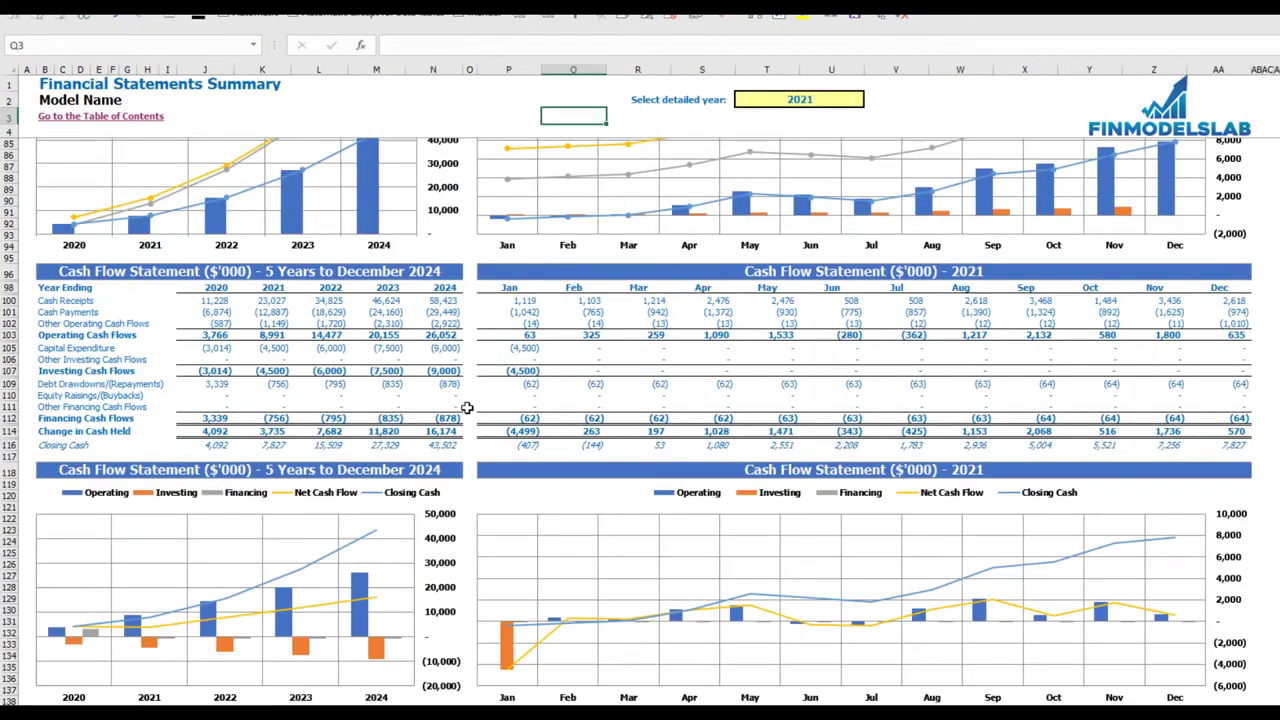
scroll(430, 350, "up", 15)
scroll(432, 362, "up", 7)
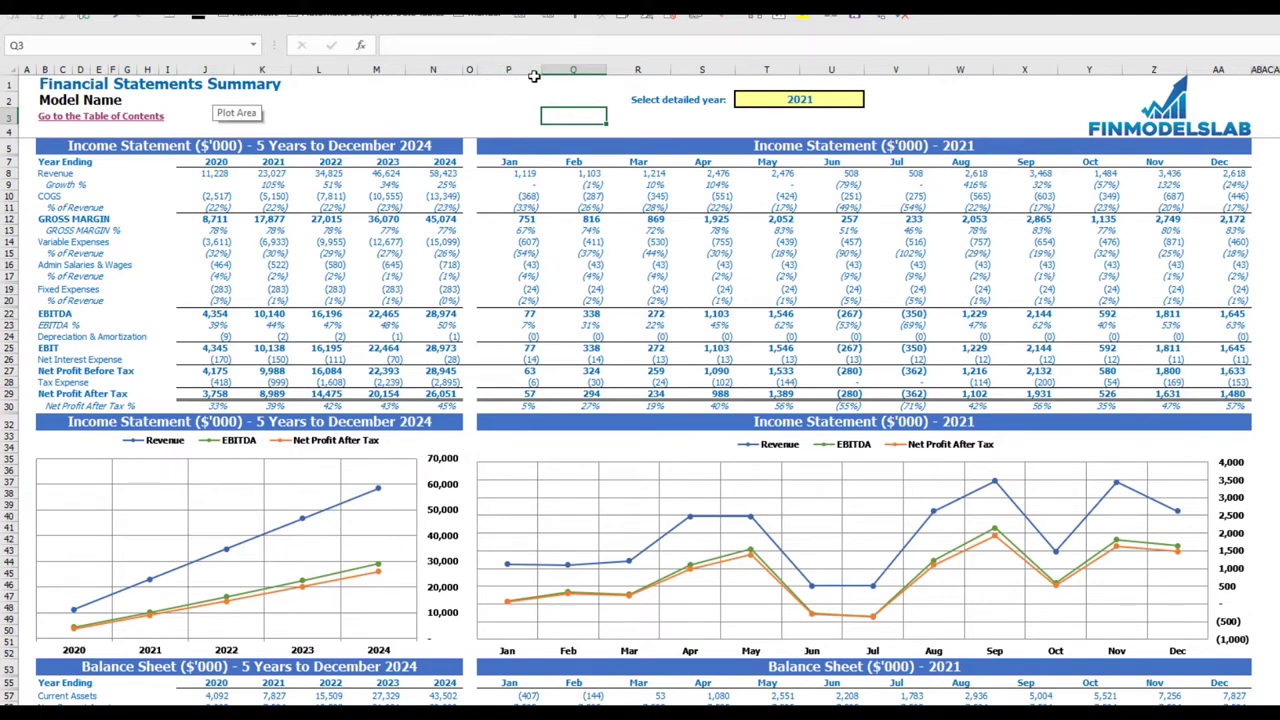
left_click(858, 100)
left_click(871, 100)
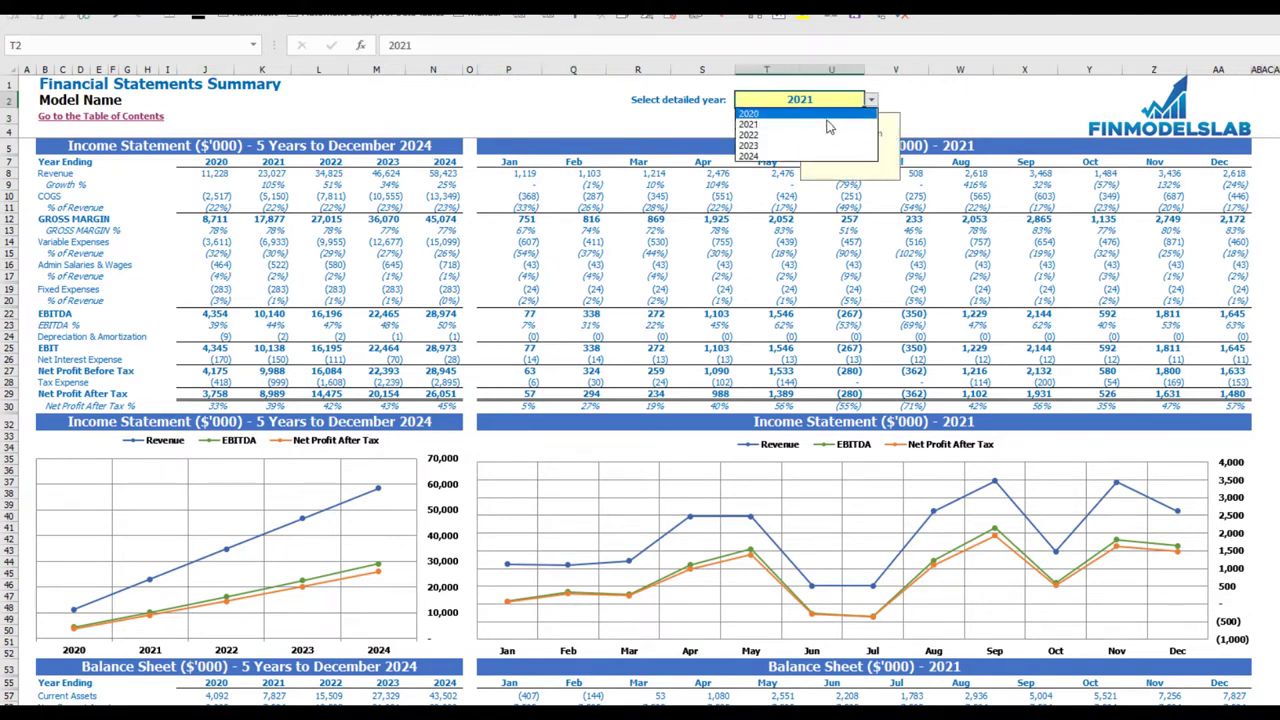
left_click(790, 137)
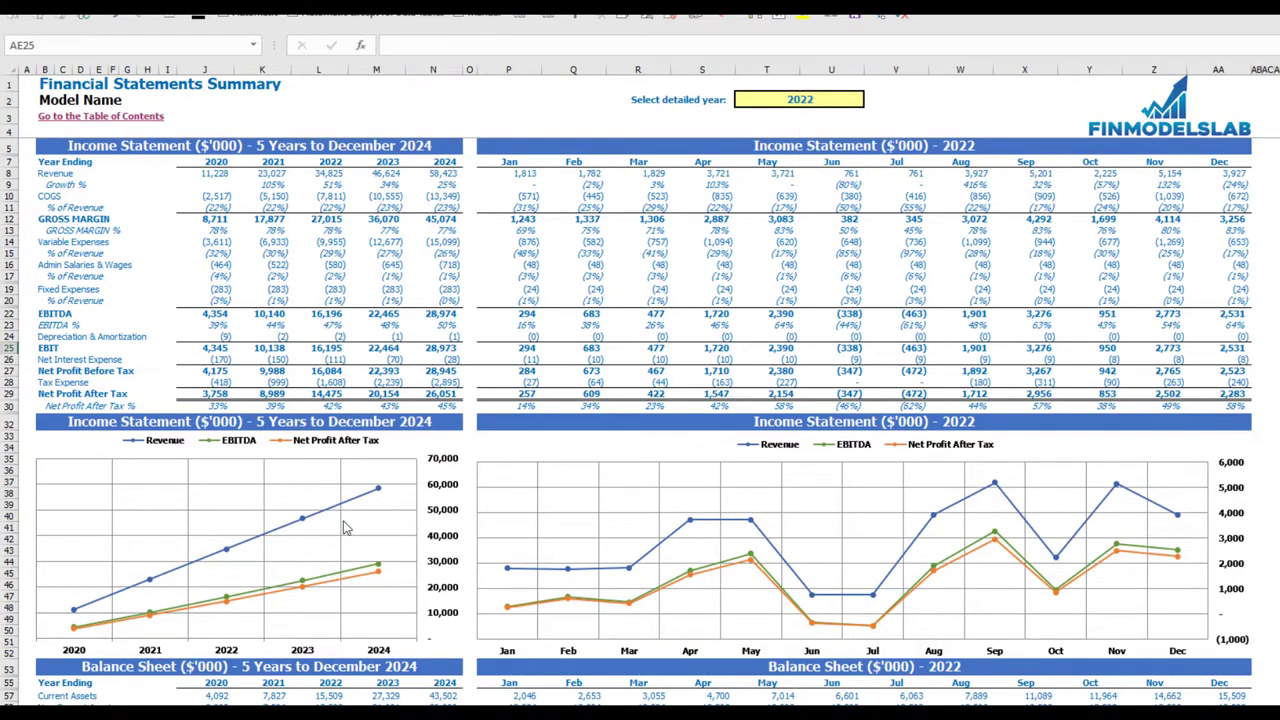
Step: Review the 5-year and 2022 Balance Sheet and Cash Flow Statement tables and charts in the summary
scroll(345, 527, "down", 3)
scroll(345, 527, "down", 6)
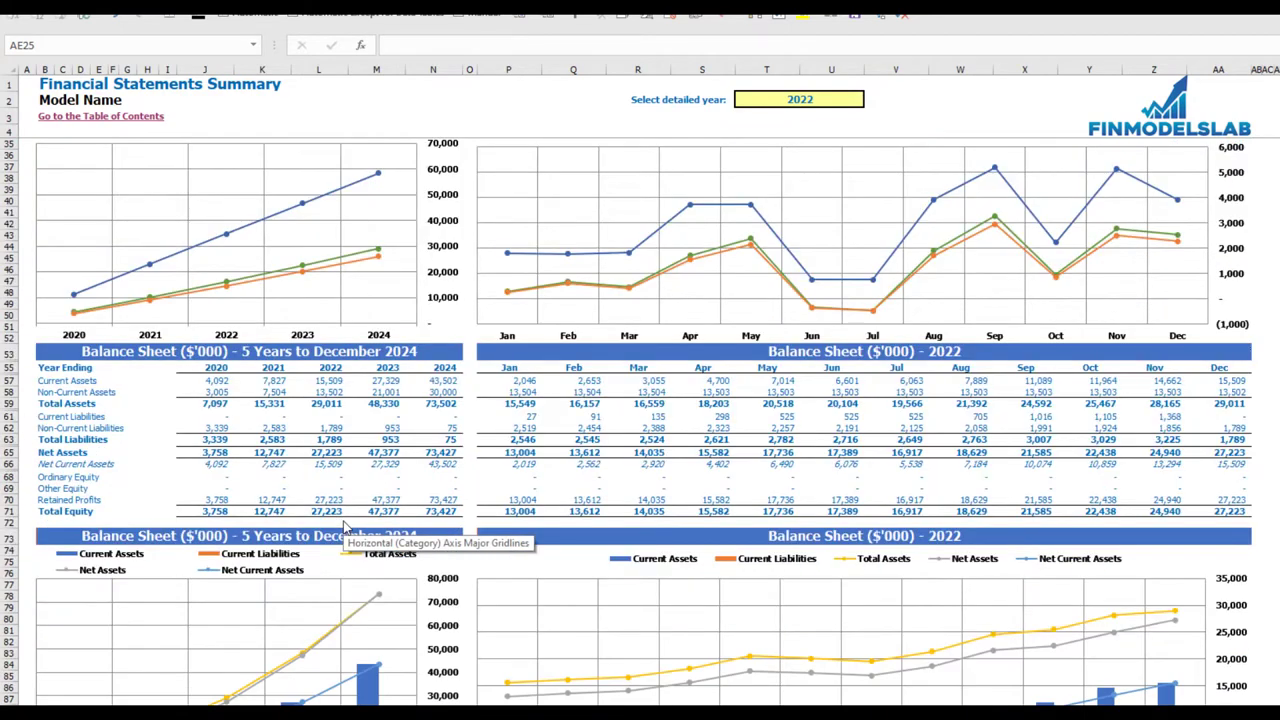
scroll(182, 338, "down", 3)
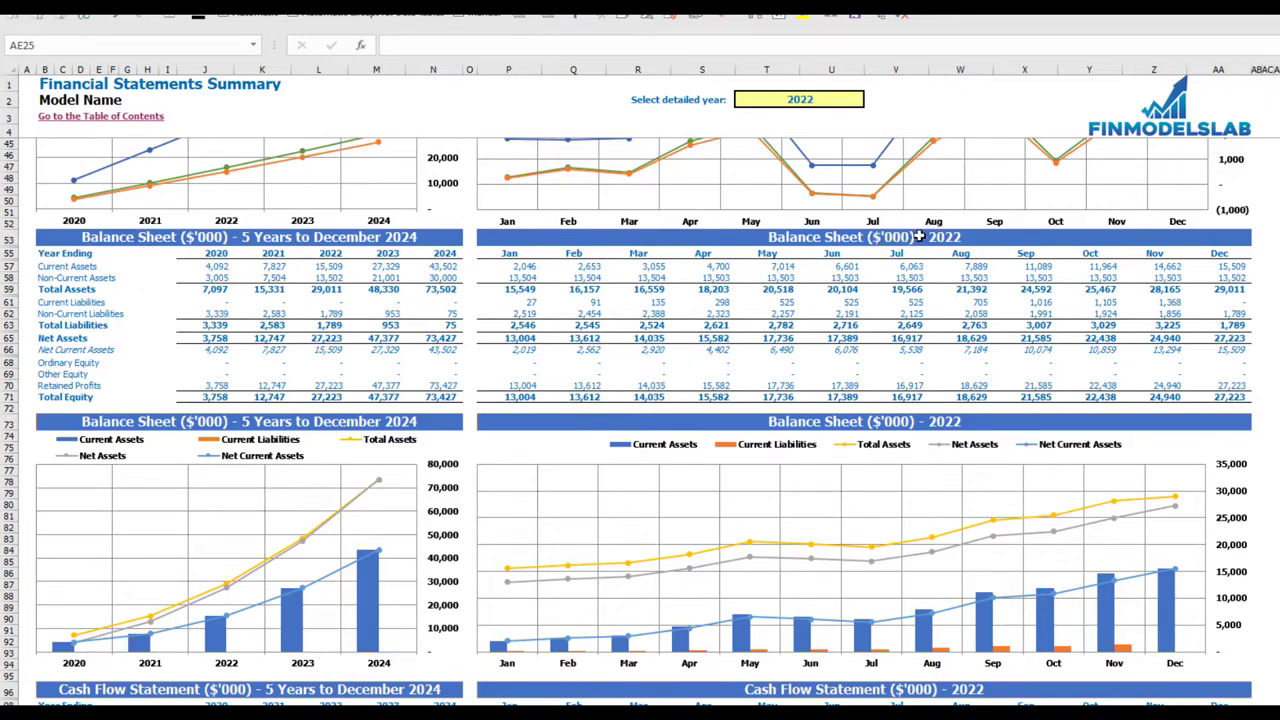
scroll(614, 402, "down", 15)
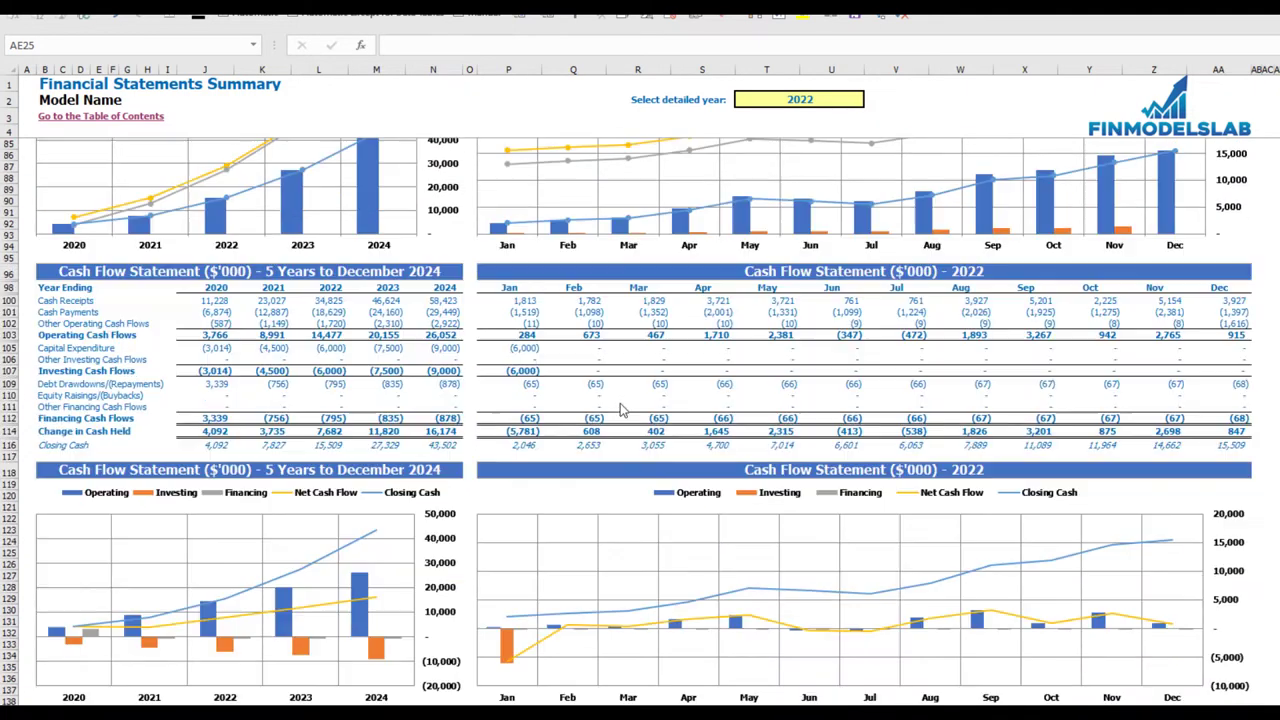
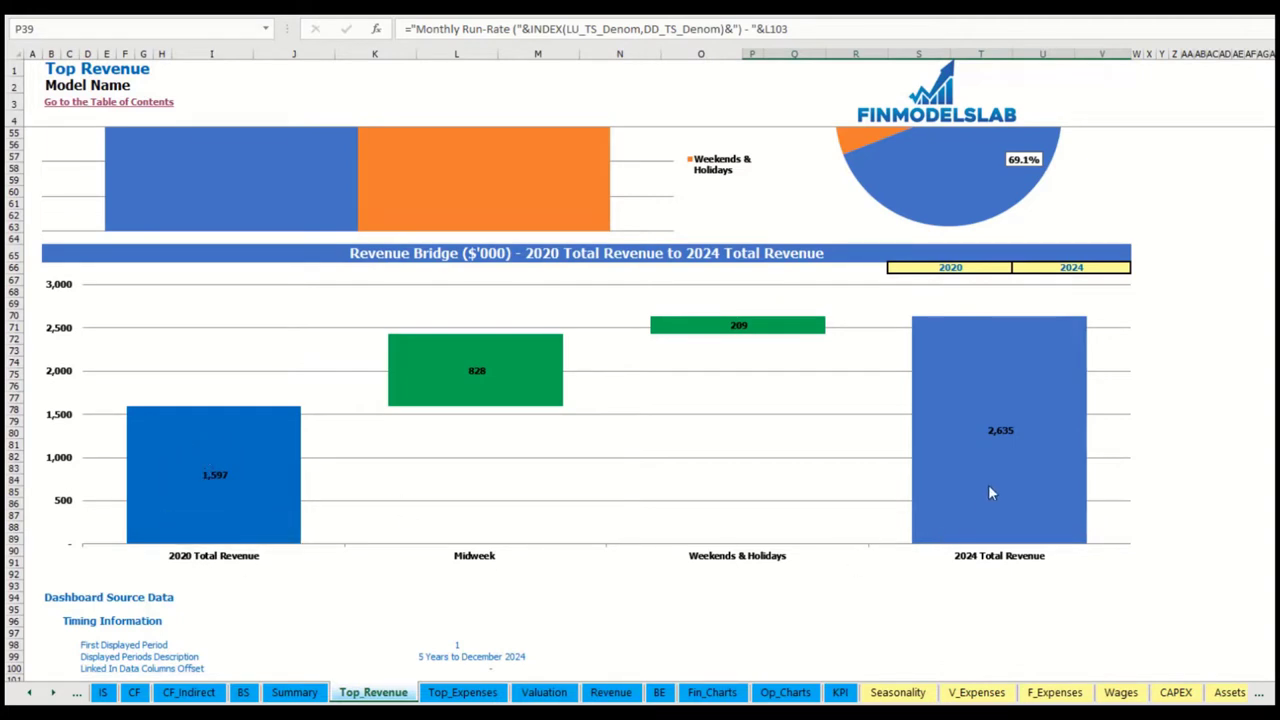
Step: Set the Revenue Bridge chart on the Top Revenue sheet to run from 2021 to 2023
left_click(1008, 269)
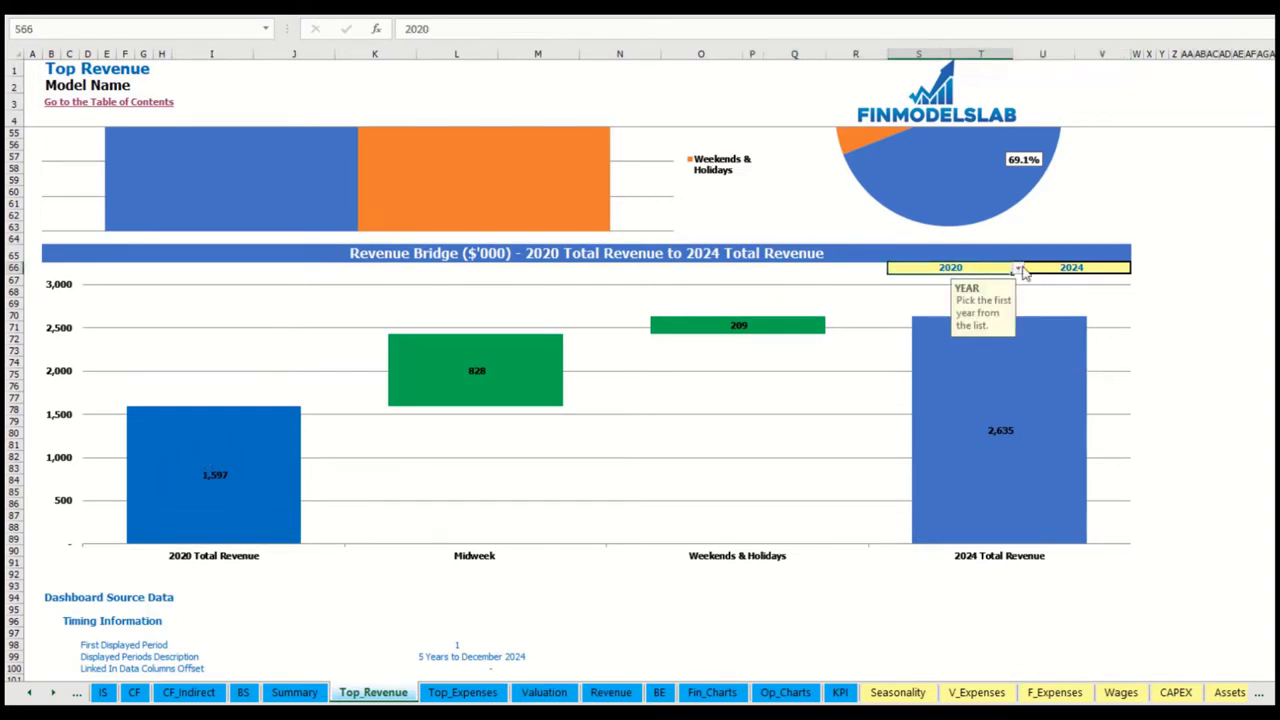
left_click(1017, 268)
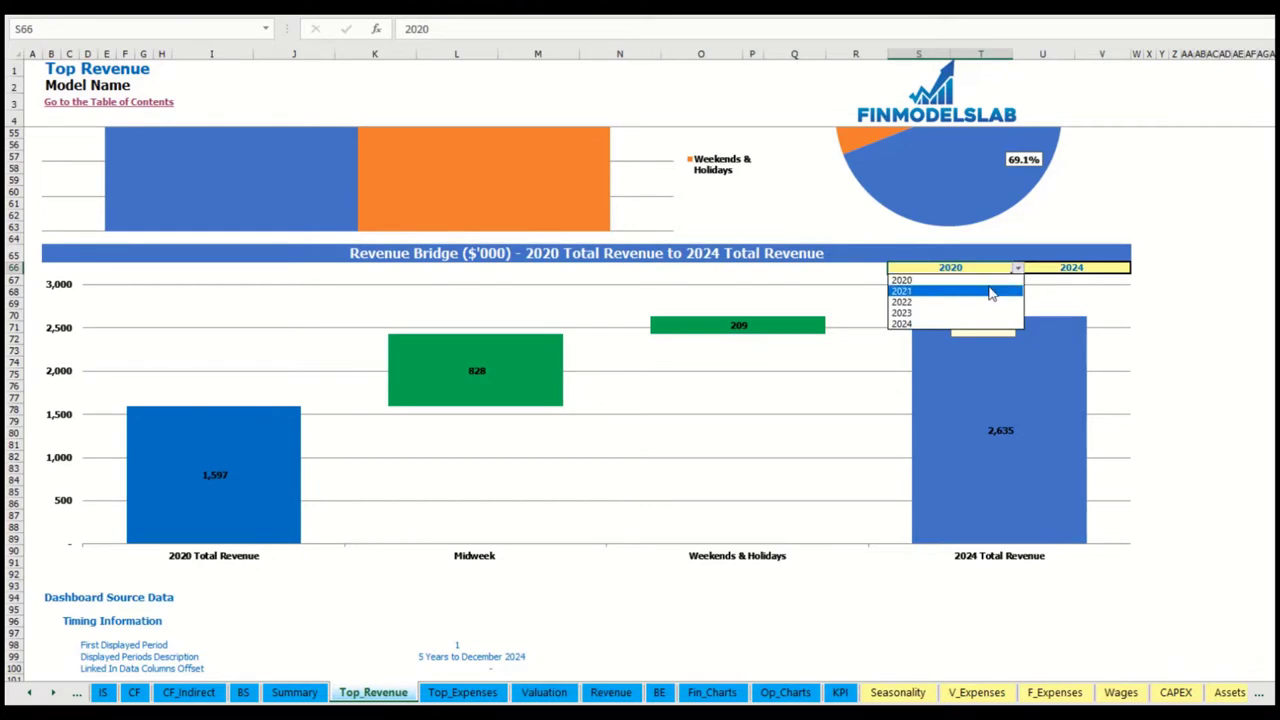
left_click(991, 290)
left_click(1110, 268)
left_click(1135, 268)
left_click(1125, 268)
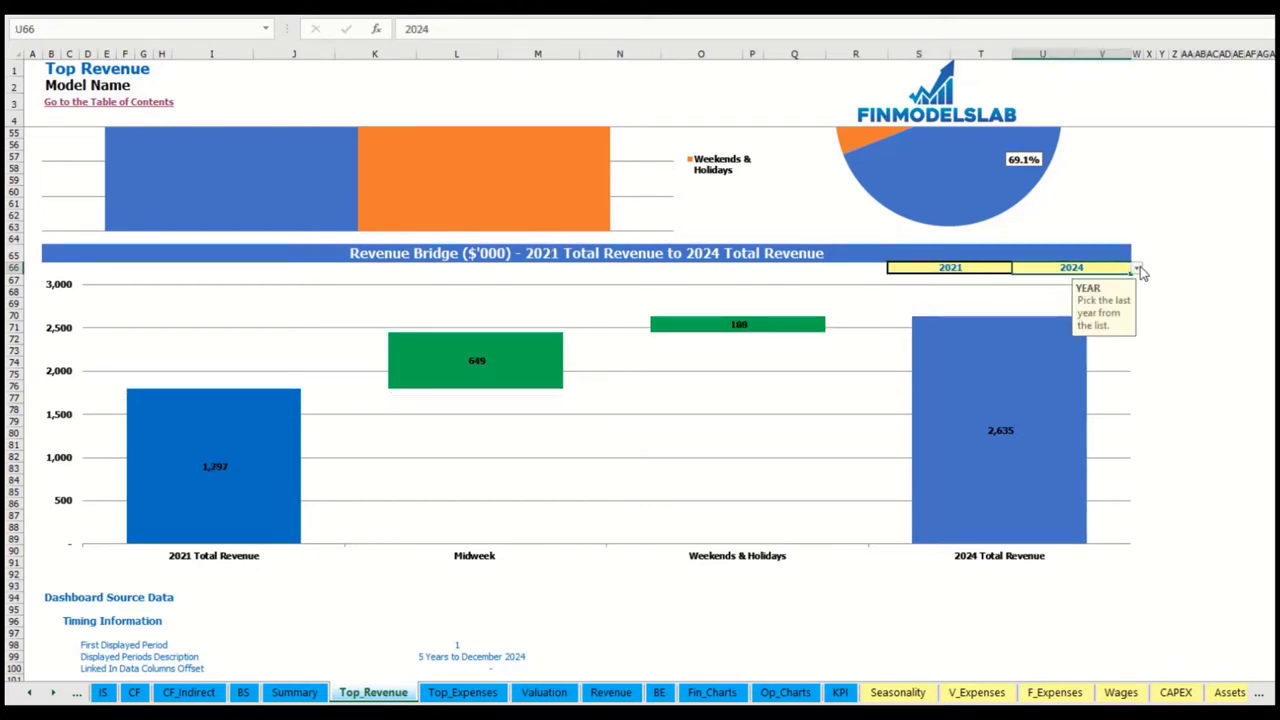
left_click(1136, 268)
left_click(1098, 313)
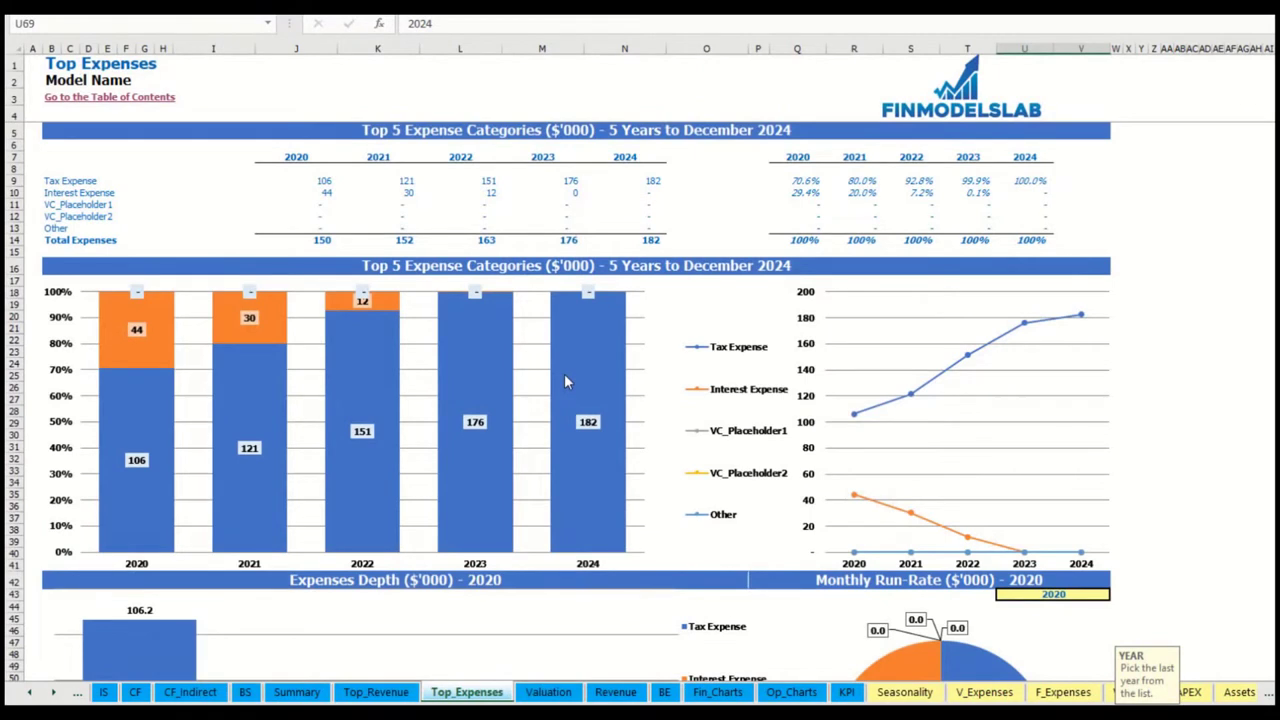
Step: Examine the top five expense categories and their 2020–2024 charts on the Top Expenses sheet
left_click_drag(48, 184, 110, 218)
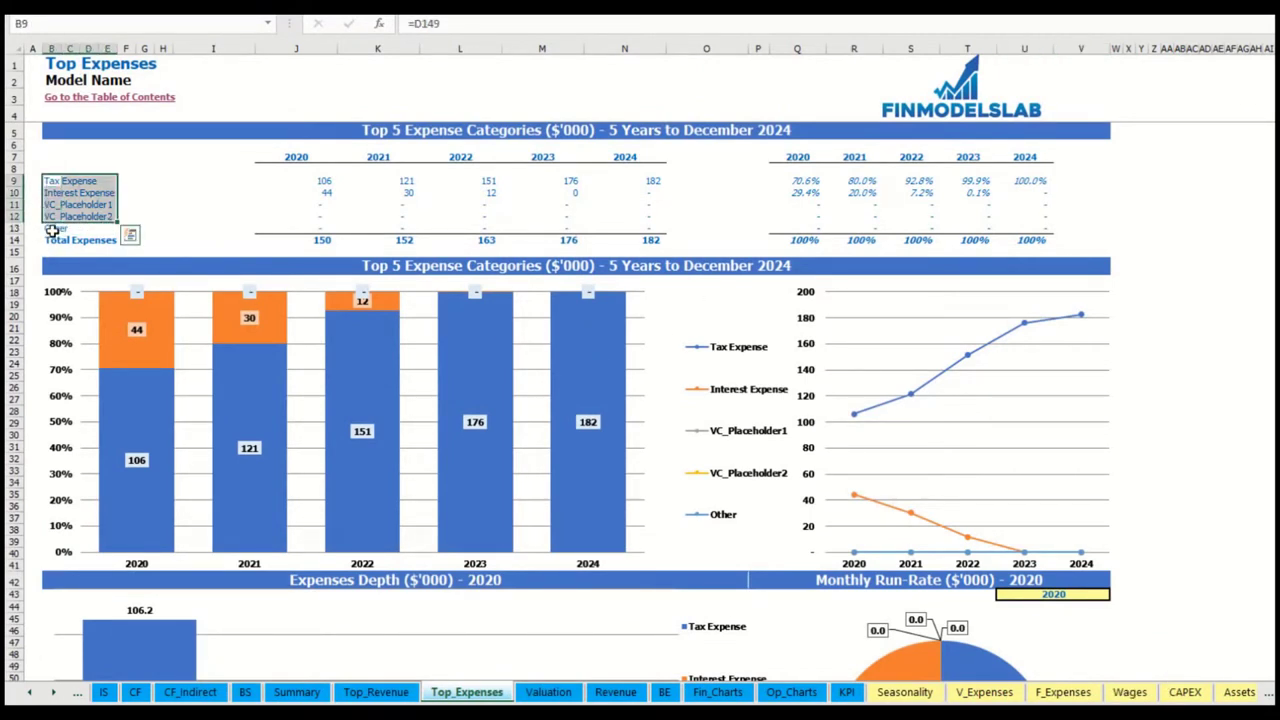
left_click(48, 229)
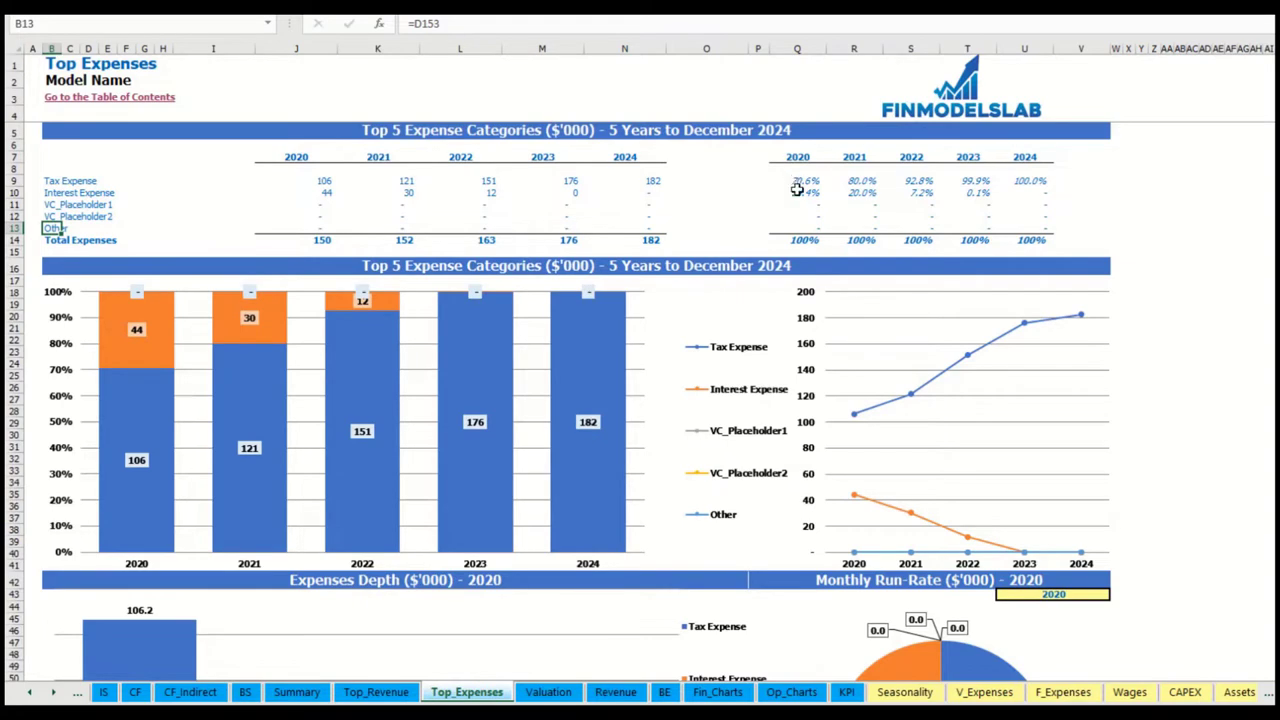
scroll(491, 300, "down", 3)
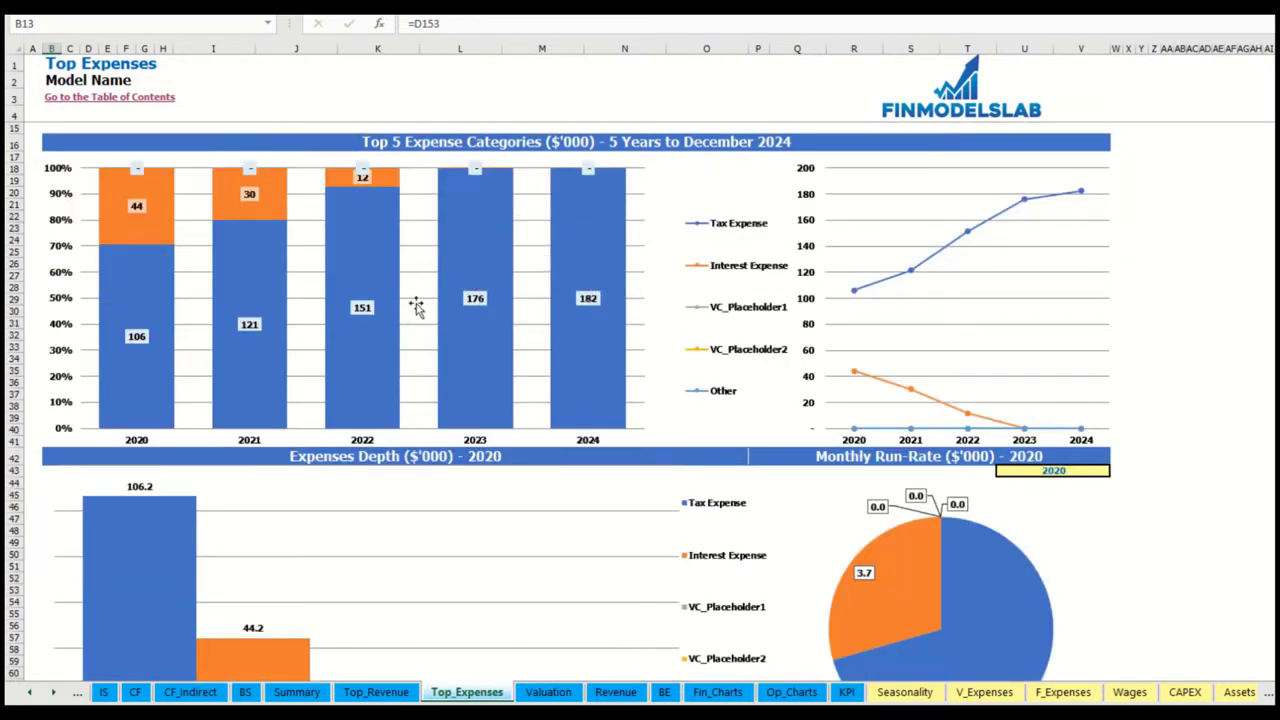
Step: Set the year for the Expenses Depth and Monthly Run-Rate charts to 2022 and view the Expenses Bridge chart
scroll(420, 310, "down", 6)
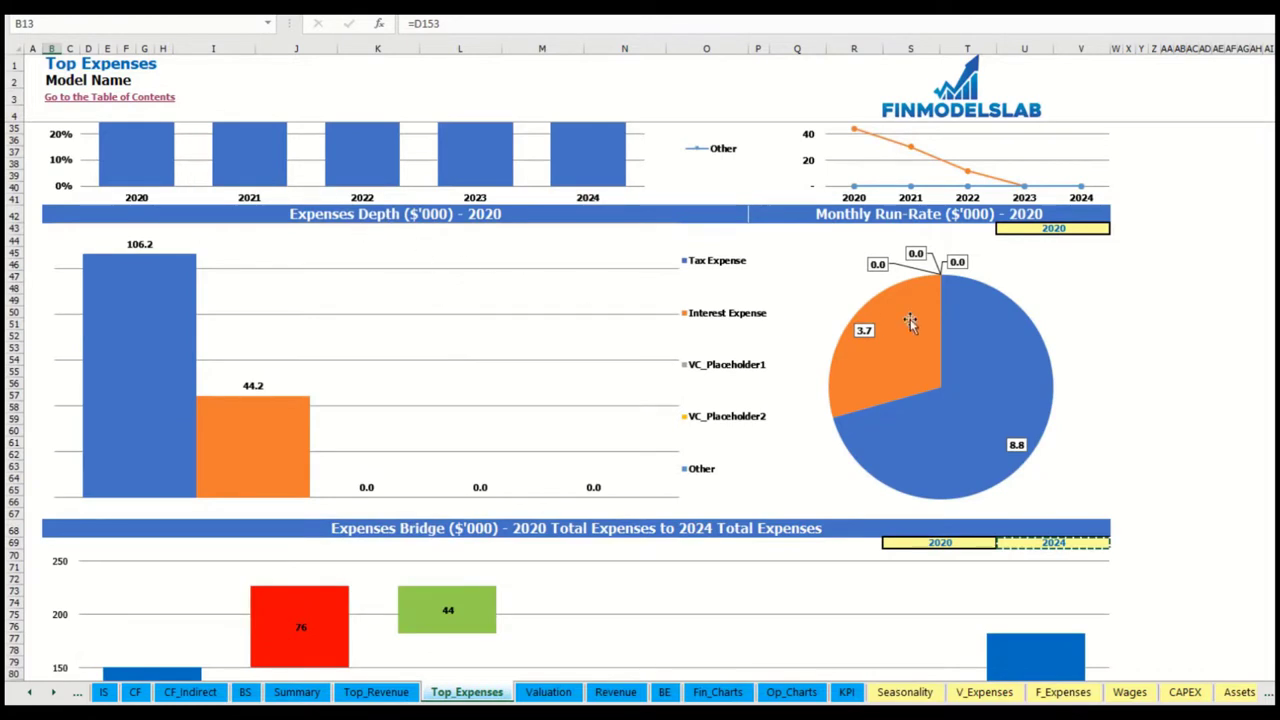
left_click(1088, 229)
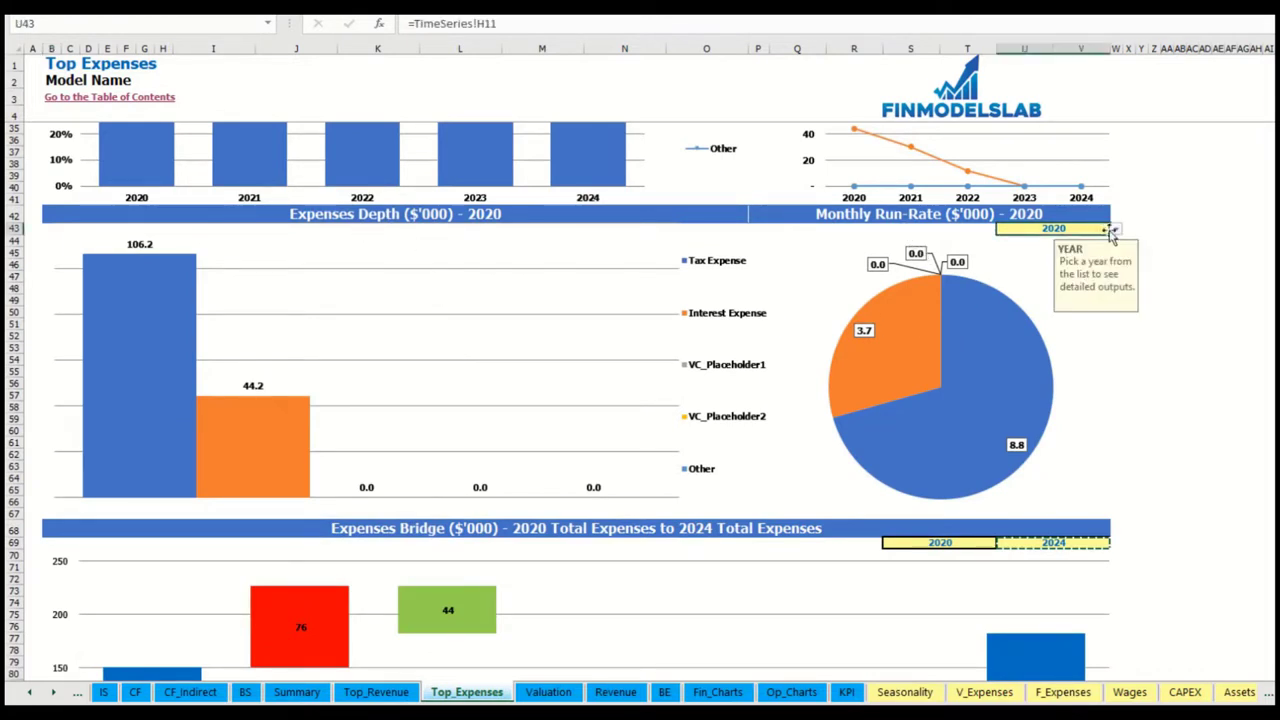
left_click(1116, 229)
left_click(1088, 263)
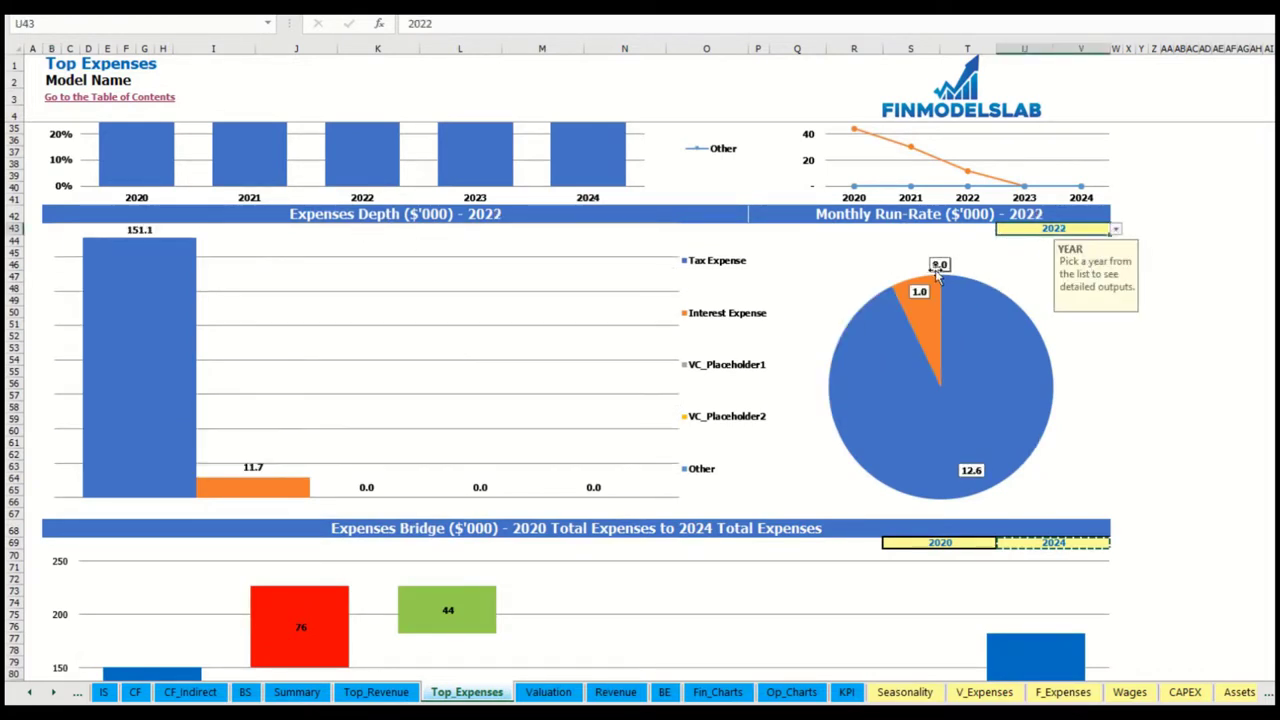
scroll(660, 417, "down", 7)
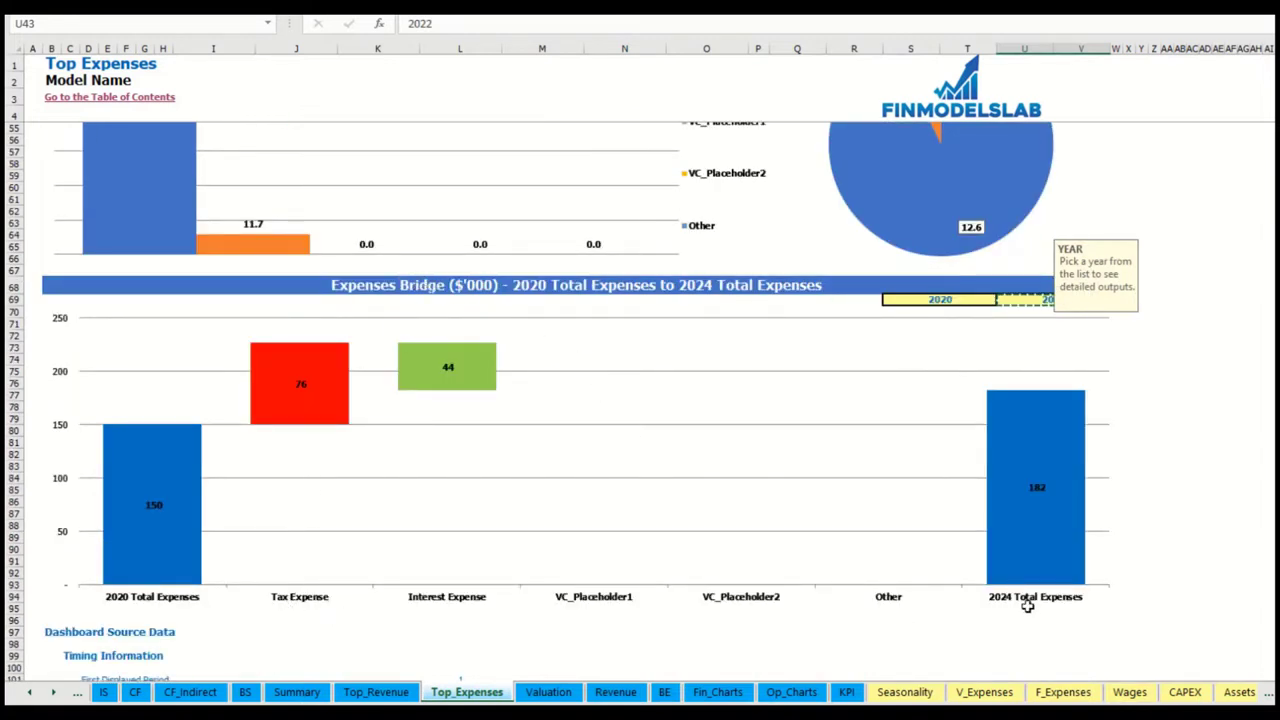
left_click(1178, 370)
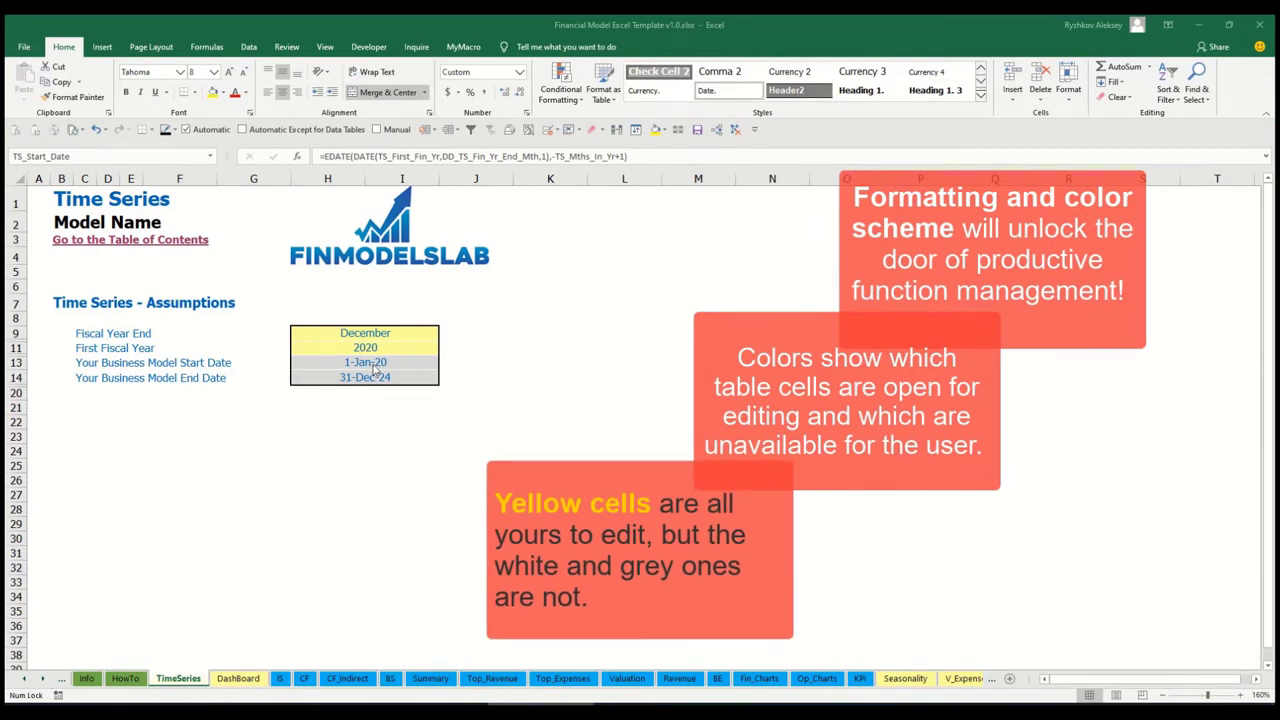
Step: Look through the workbook's color-coded list of sheets as far as the final calculation sheets Inventory, Outputs and Capital
left_click(43, 680)
left_click(43, 680)
left_click(43, 680)
left_click(43, 680)
left_click(27, 687)
left_click(27, 687)
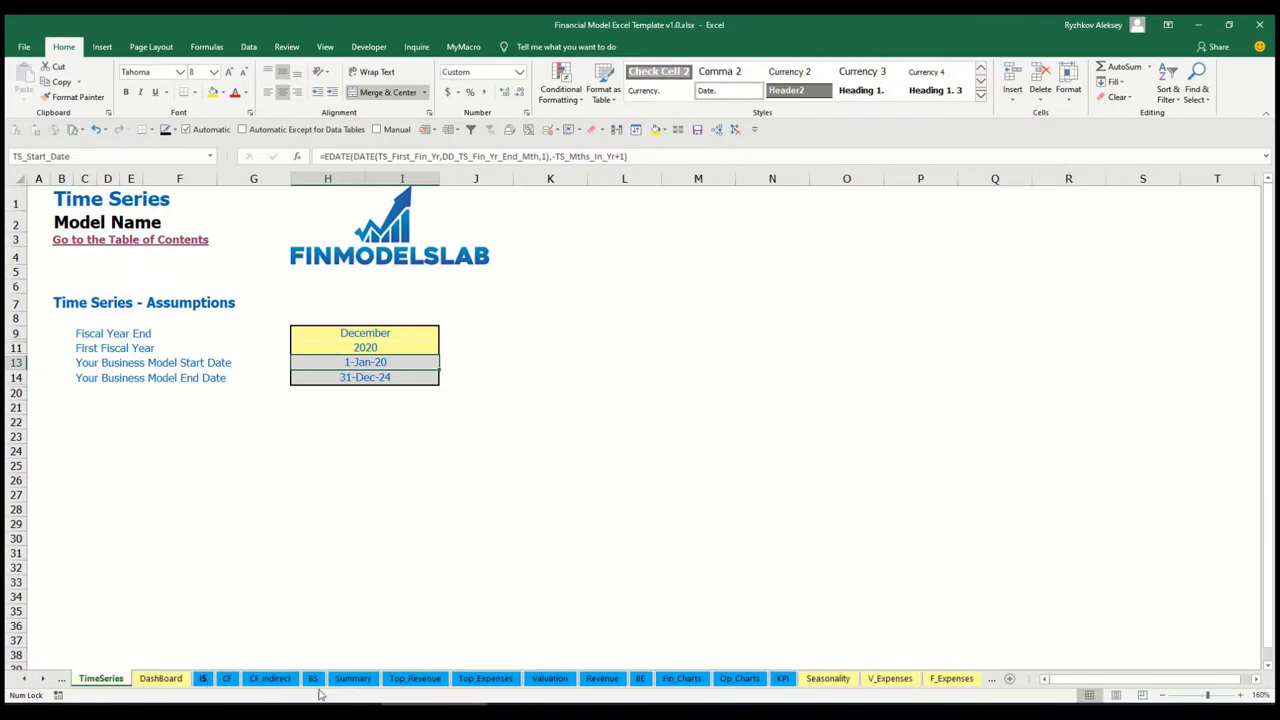
left_click(43, 686)
left_click(43, 686)
left_click(43, 686)
left_click(43, 686)
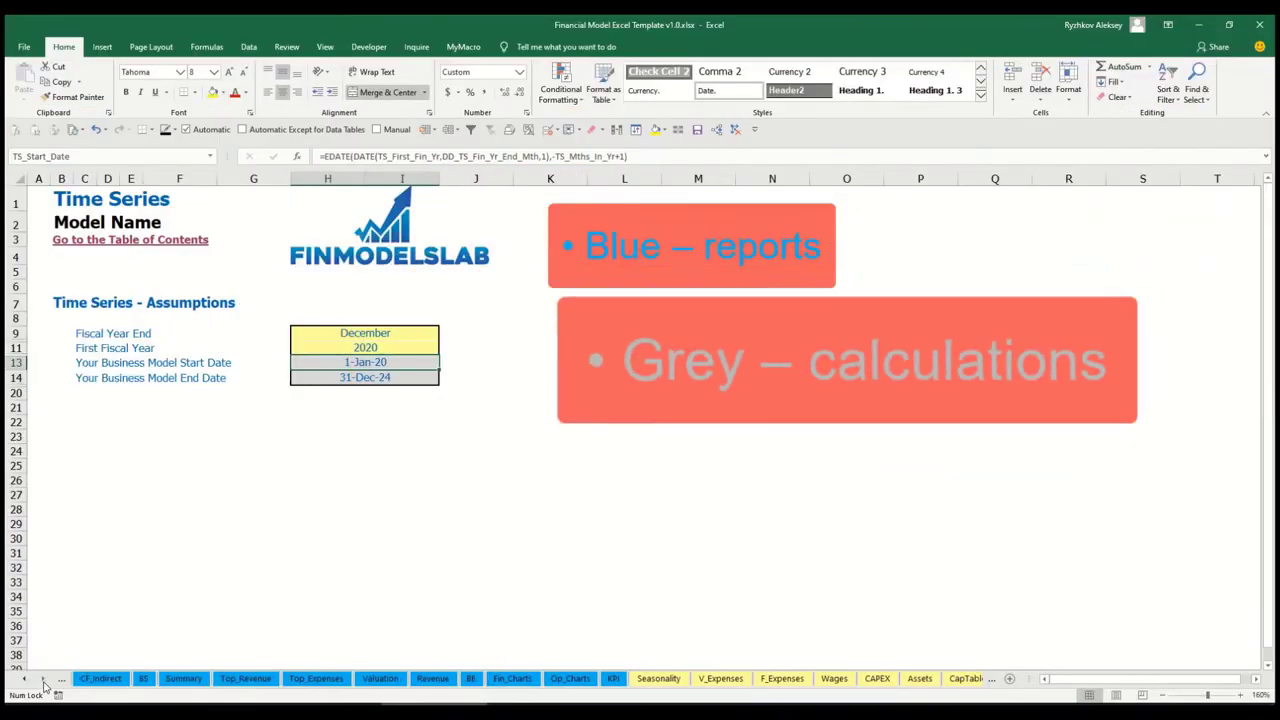
left_click(43, 686)
left_click(43, 686)
left_click(43, 686)
left_click(43, 686)
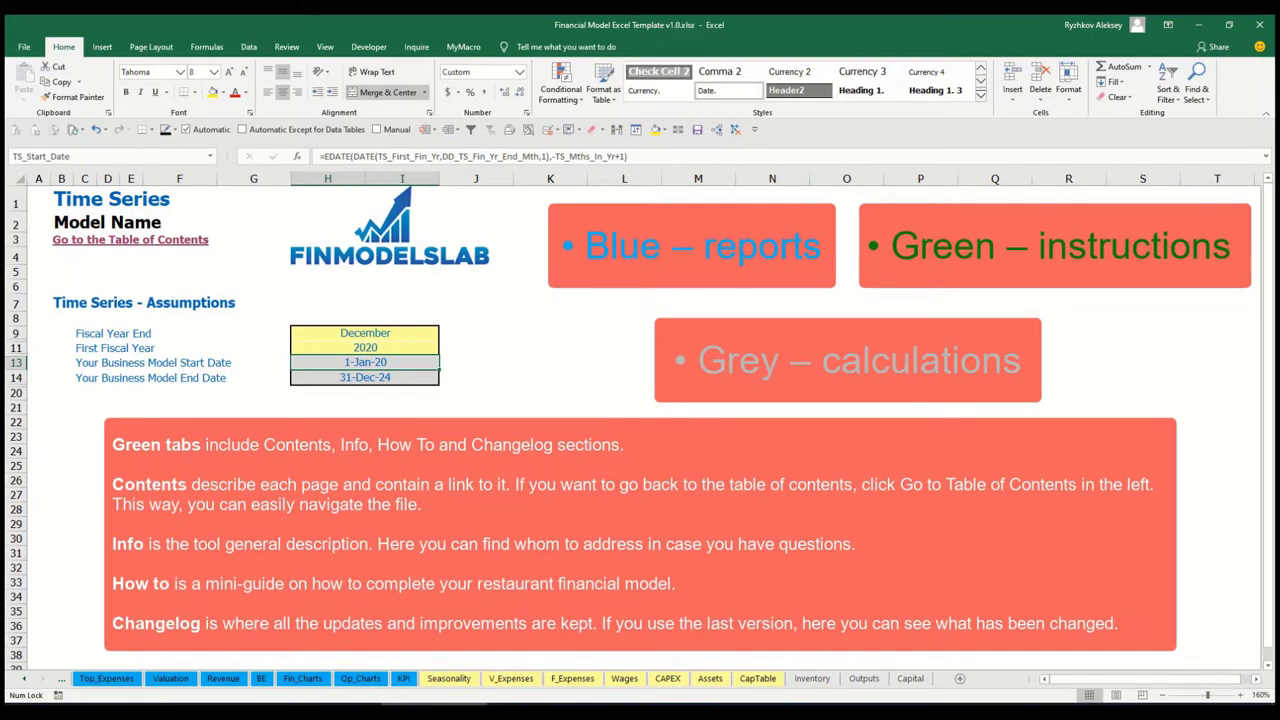
Step: Return to the beginning of the sheet list and open the Contents sheet
left_click(24, 680)
left_click(24, 680)
left_click(24, 680)
left_click(24, 680)
left_click(24, 680)
left_click(24, 680)
left_click(24, 680)
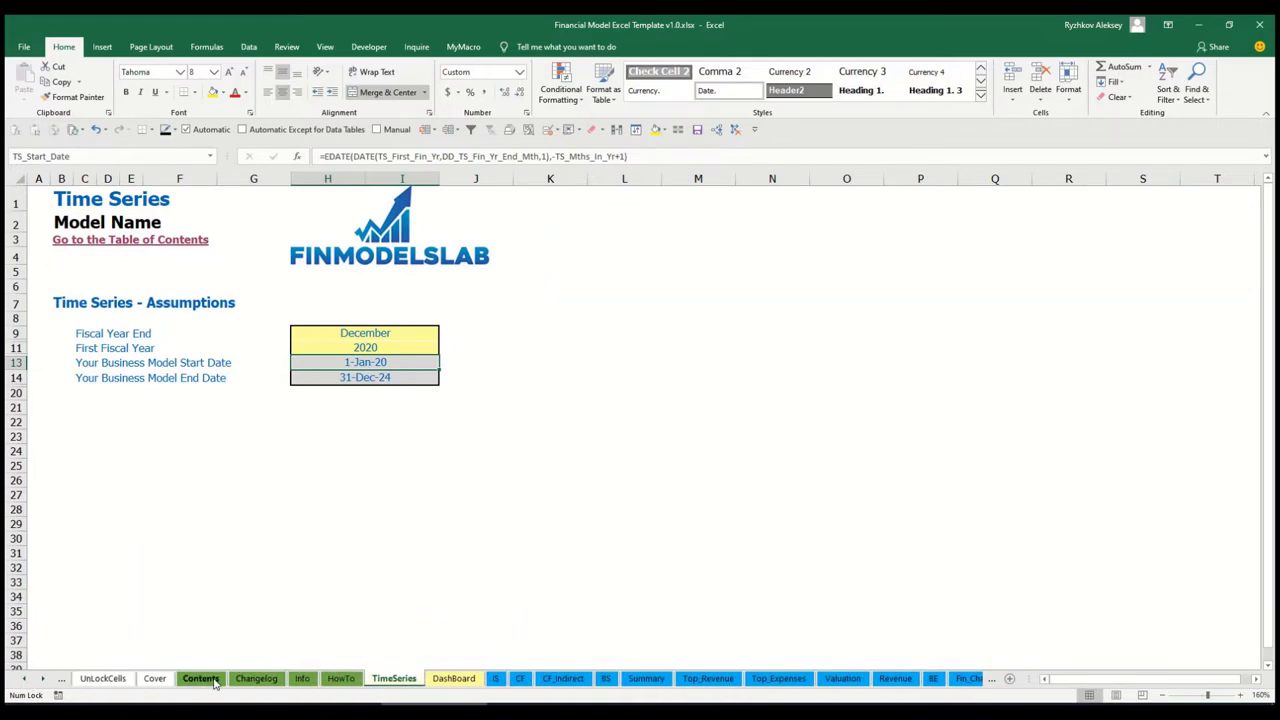
left_click(201, 679)
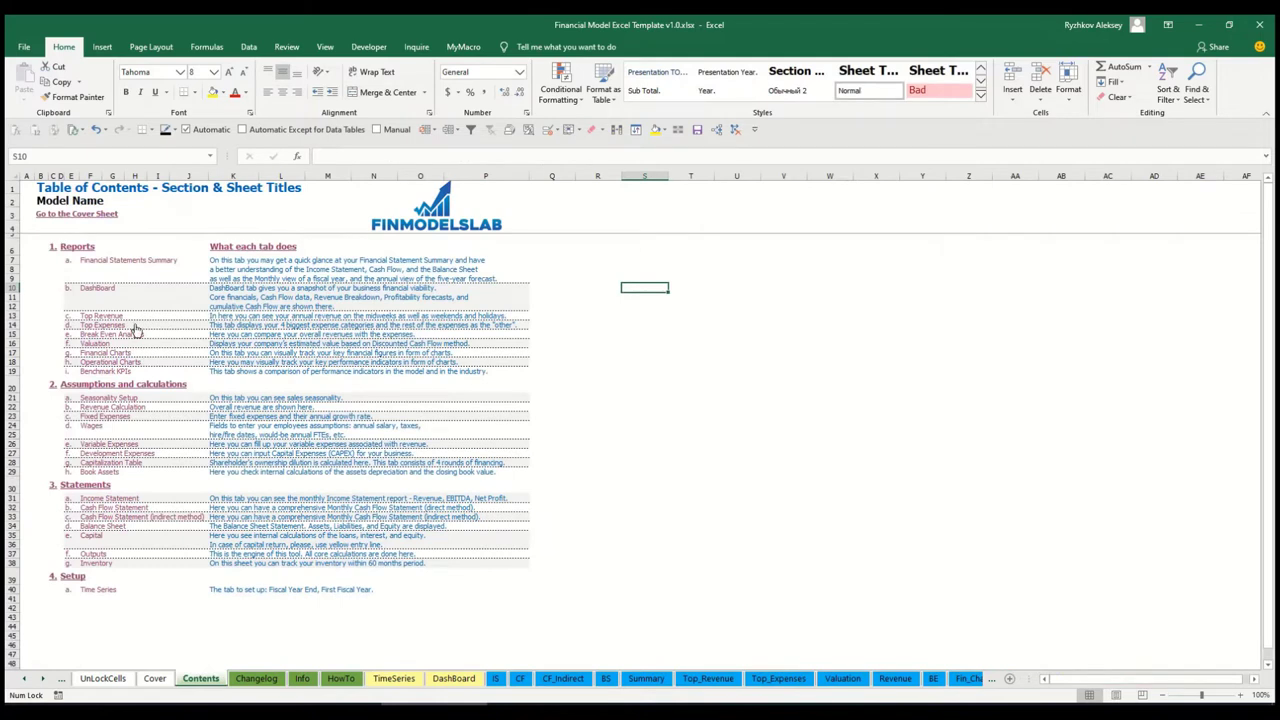
Step: Follow the Financial Statements Summary link in the table of contents and return to the Contents sheet
left_click(117, 263)
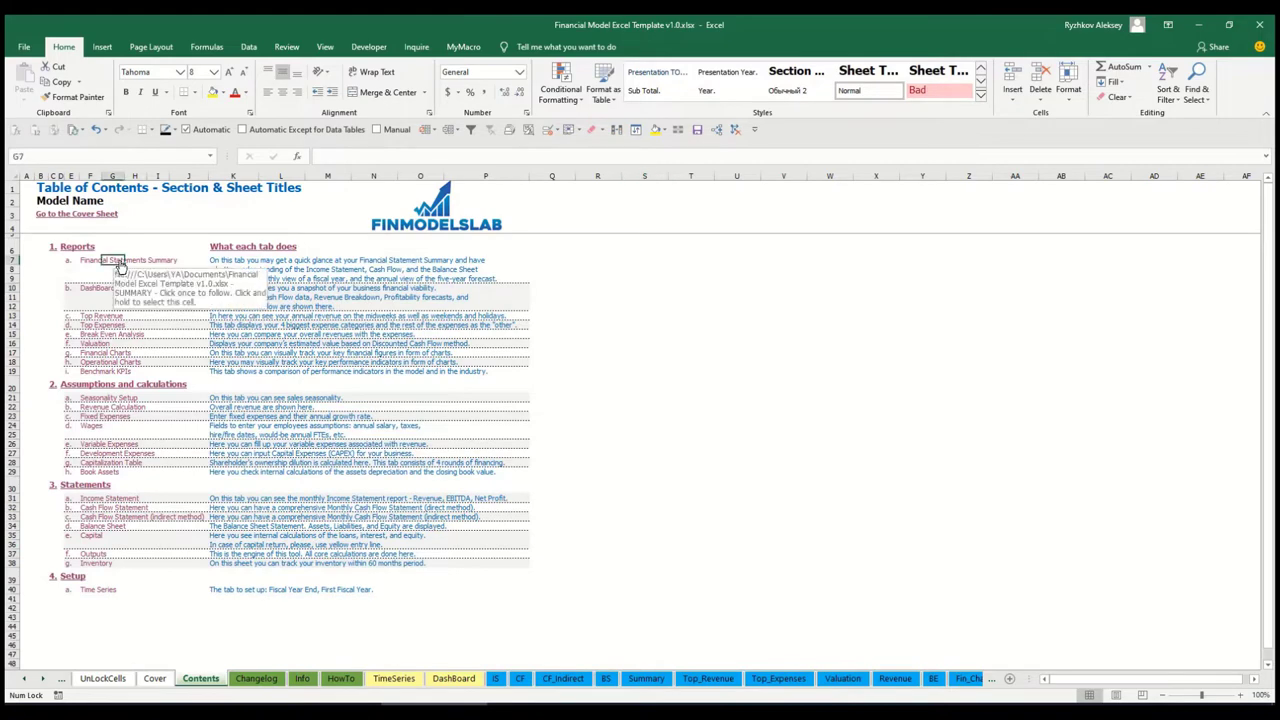
left_click(44, 215)
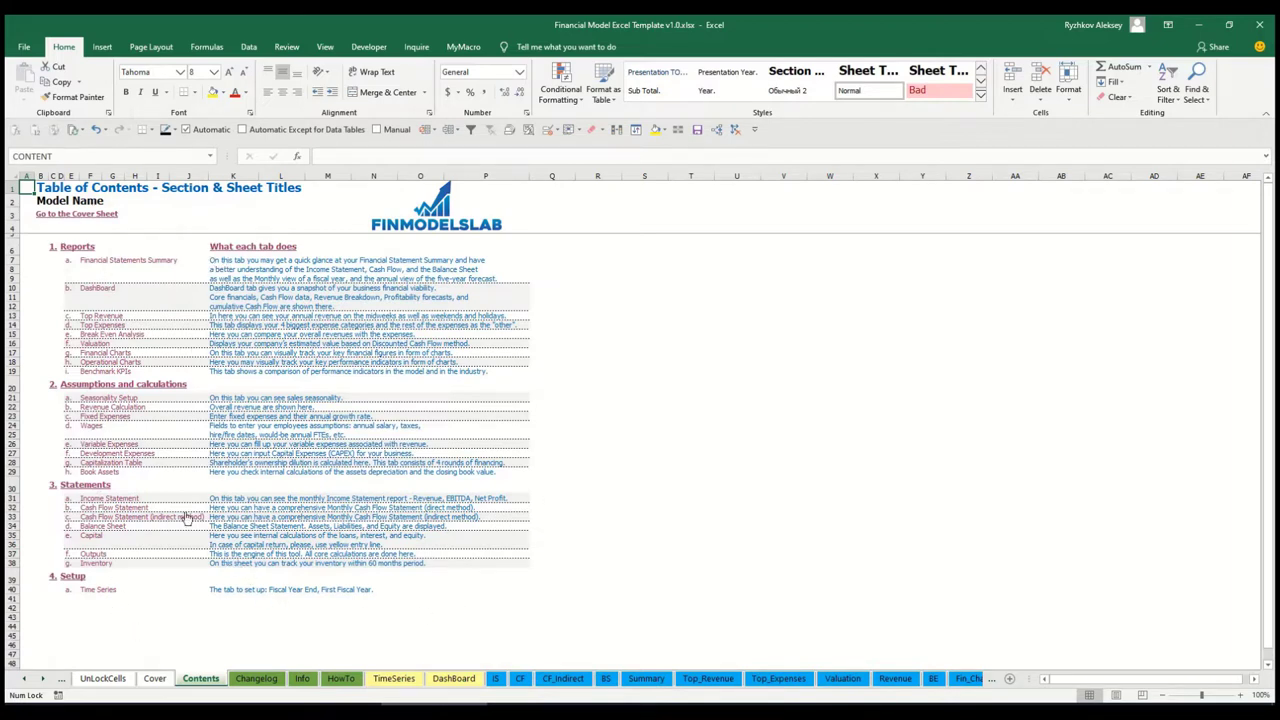
Step: Read the HowTo sheet's guidance, from the business model principles through the DashBoard, expenses, wages and book assets sections
left_click(340, 679)
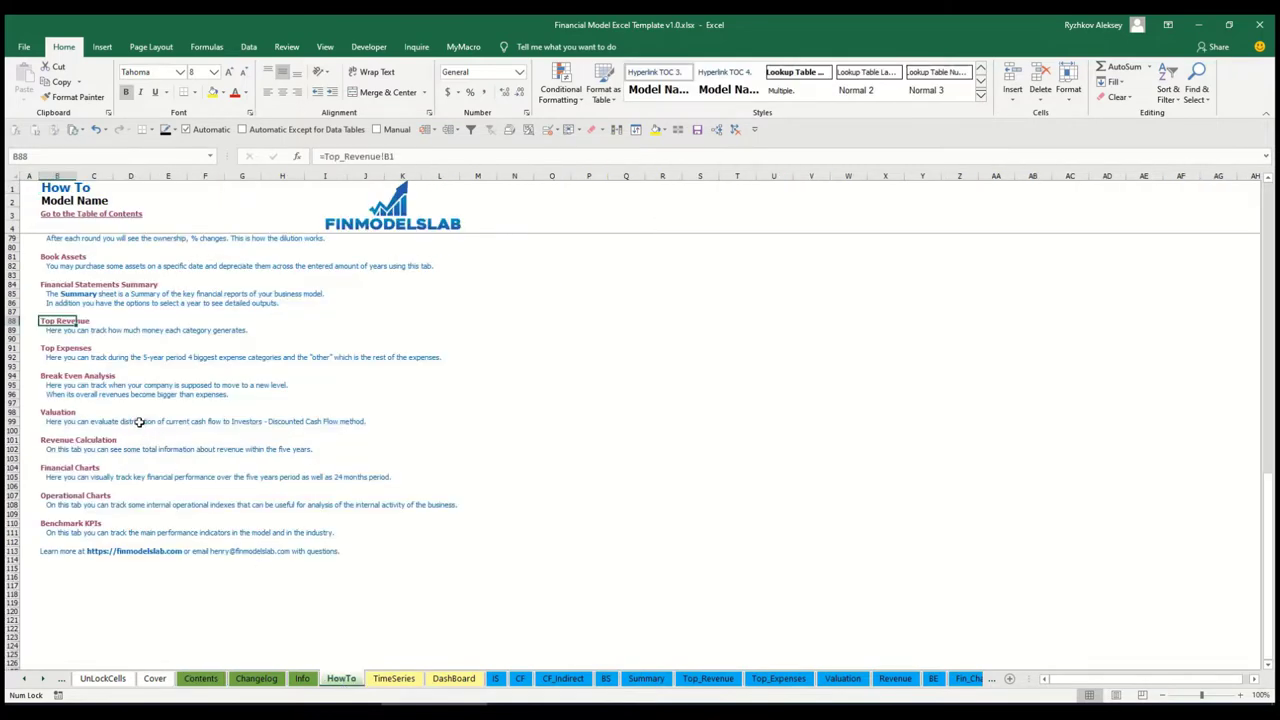
scroll(139, 421, "up", 20)
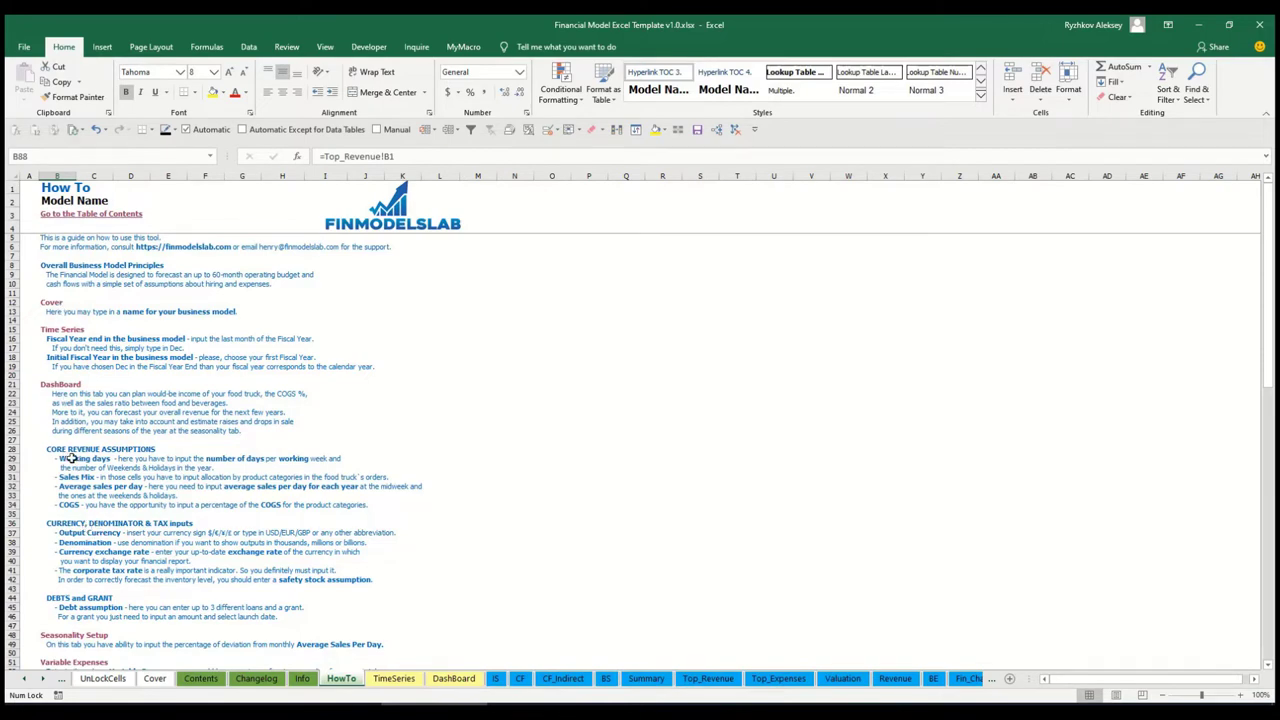
scroll(70, 458, "down", 3)
scroll(80, 495, "down", 3)
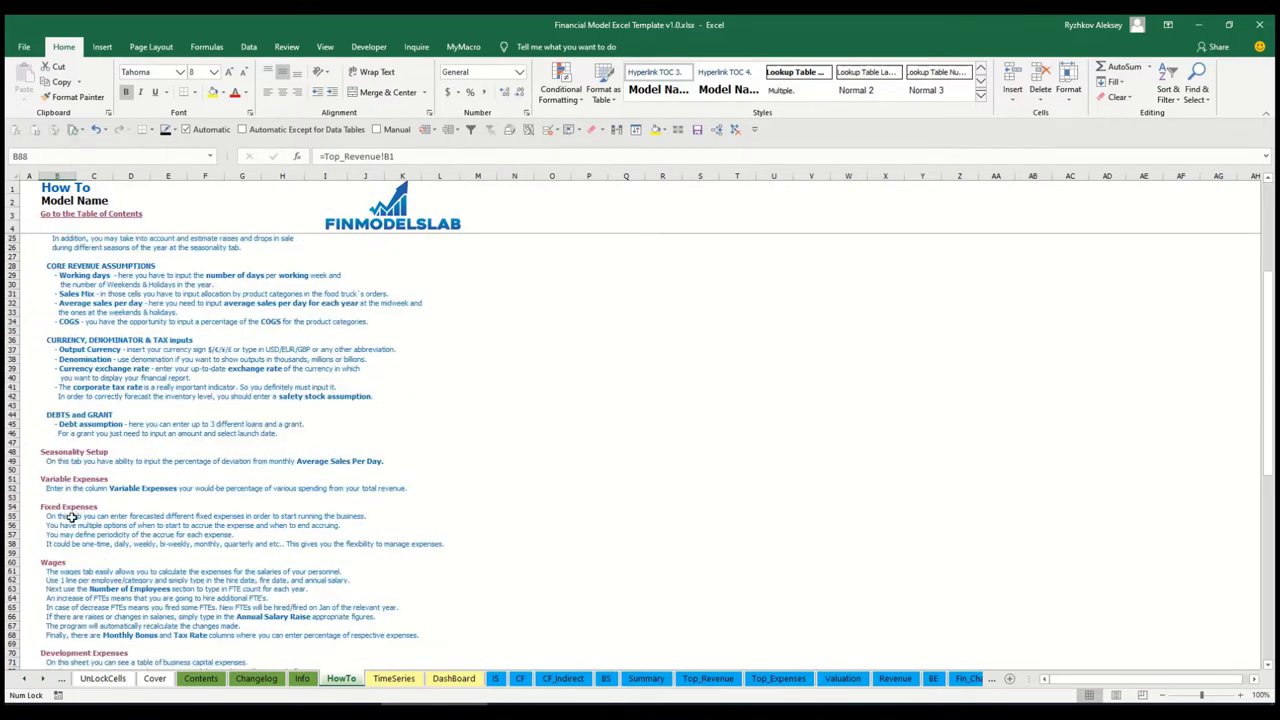
scroll(70, 525, "down", 6)
scroll(66, 537, "up", 12)
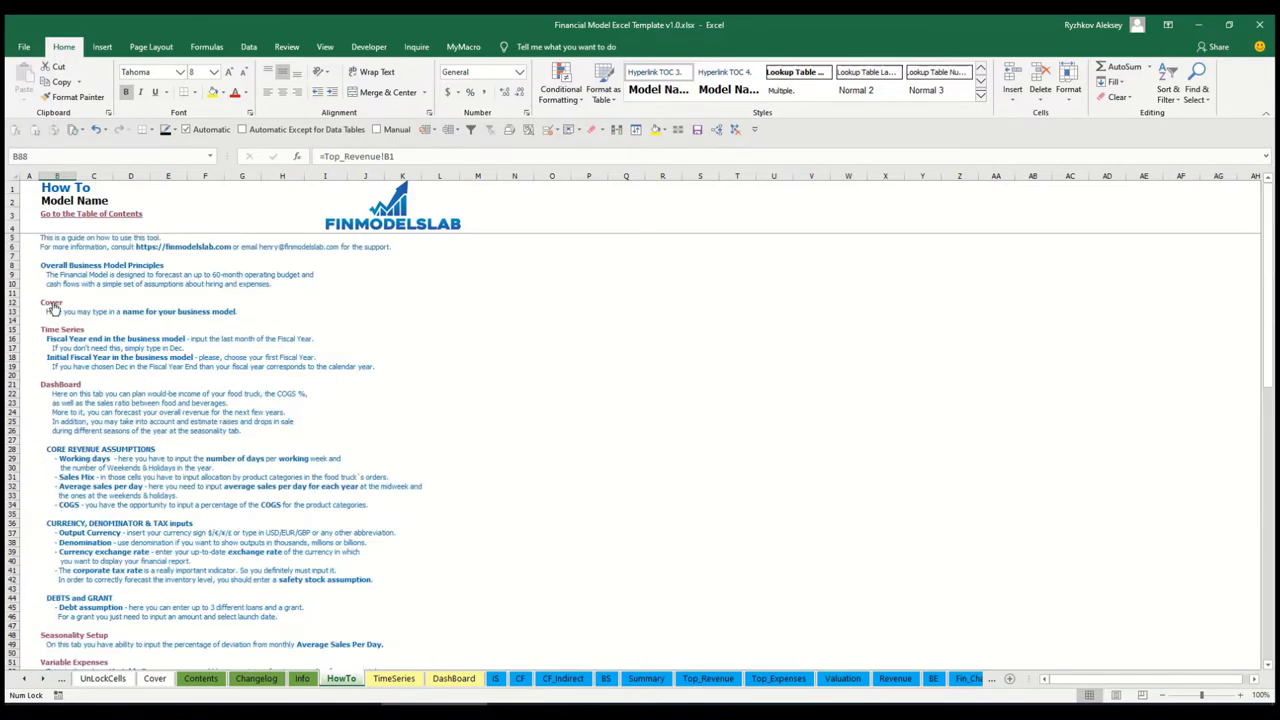
scroll(58, 430, "down", 9)
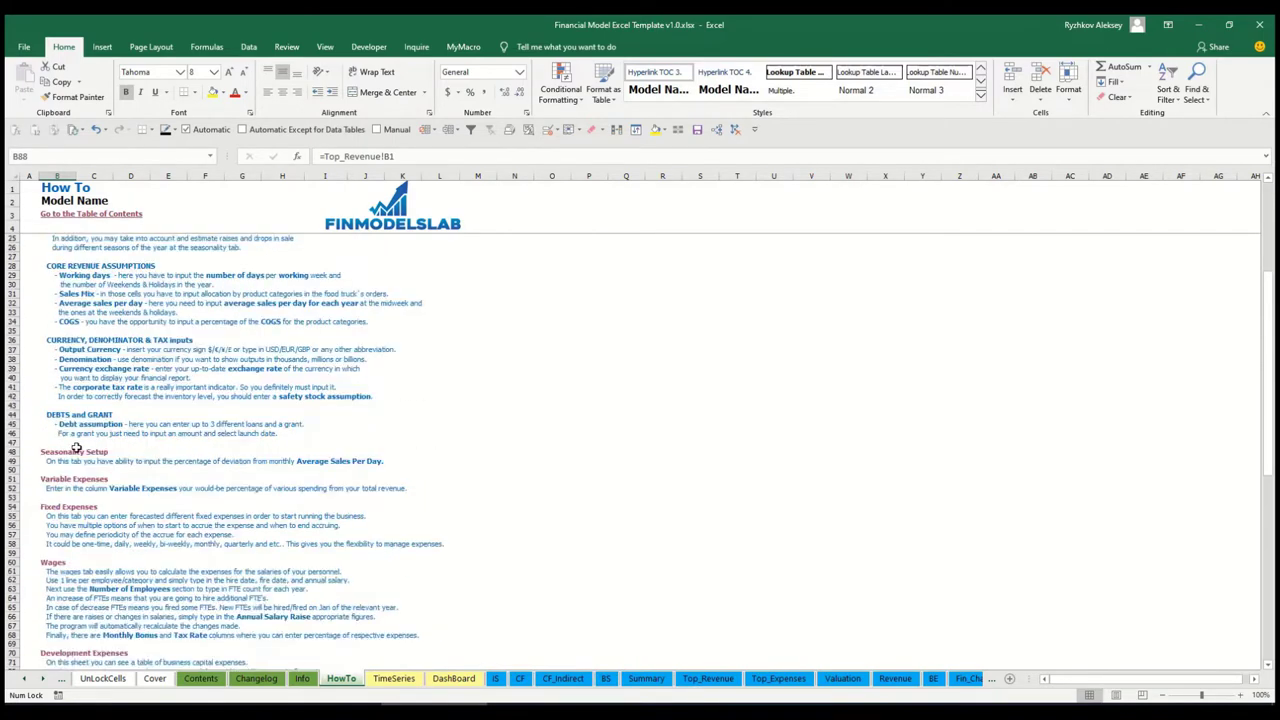
scroll(63, 393, "down", 3)
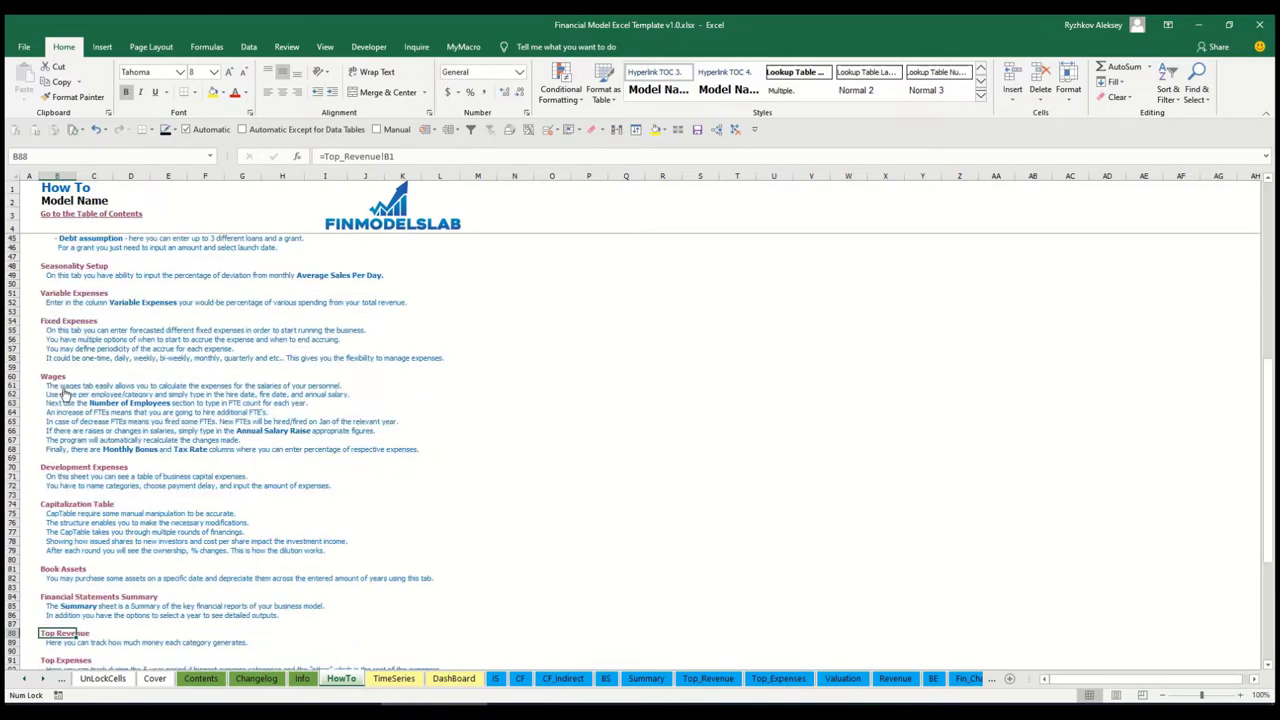
left_click(46, 572)
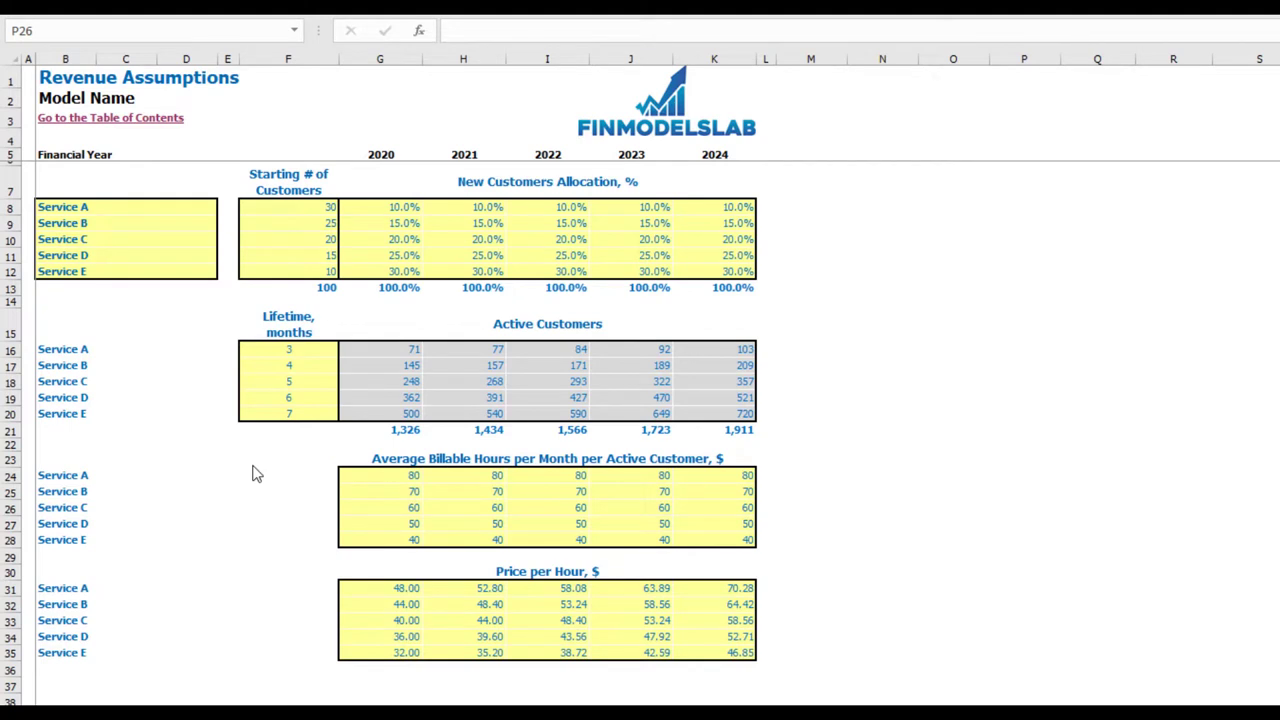
Step: Rename Service A as "Offering 1" in the service names list of the Revenue Assumptions sheet
left_click_drag(128, 207, 115, 266)
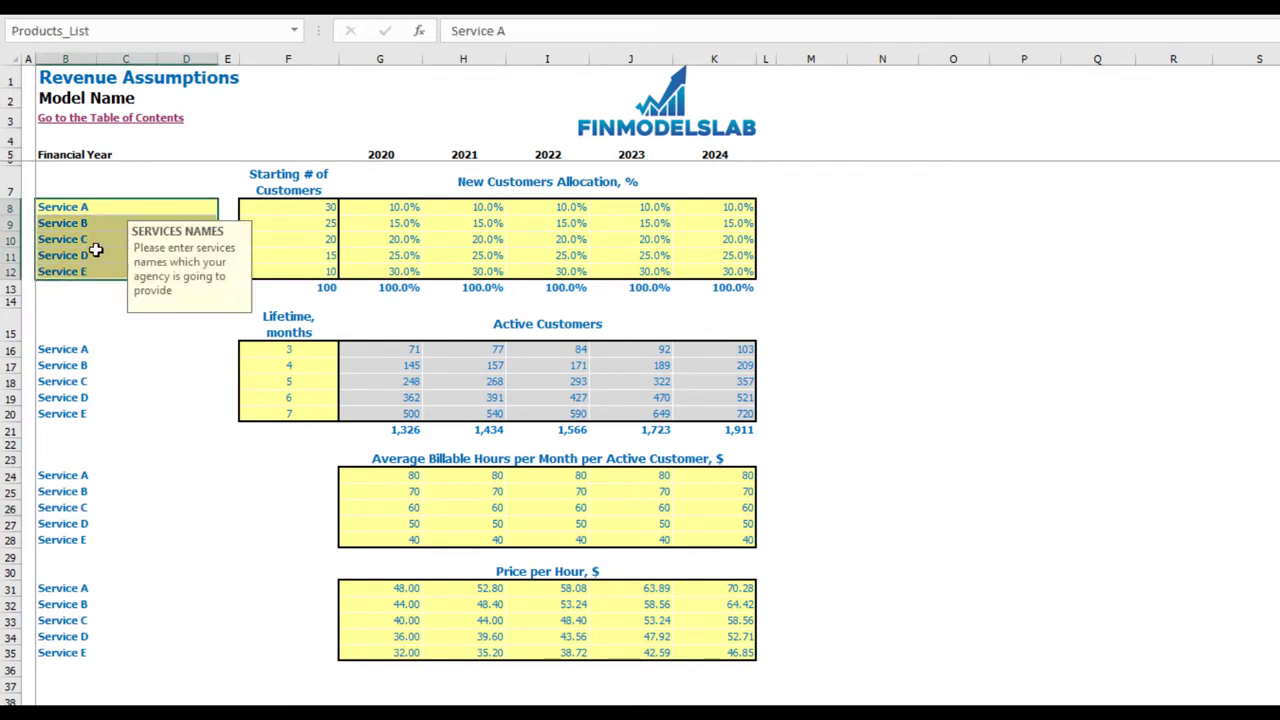
left_click(74, 208)
type("Offering 1")
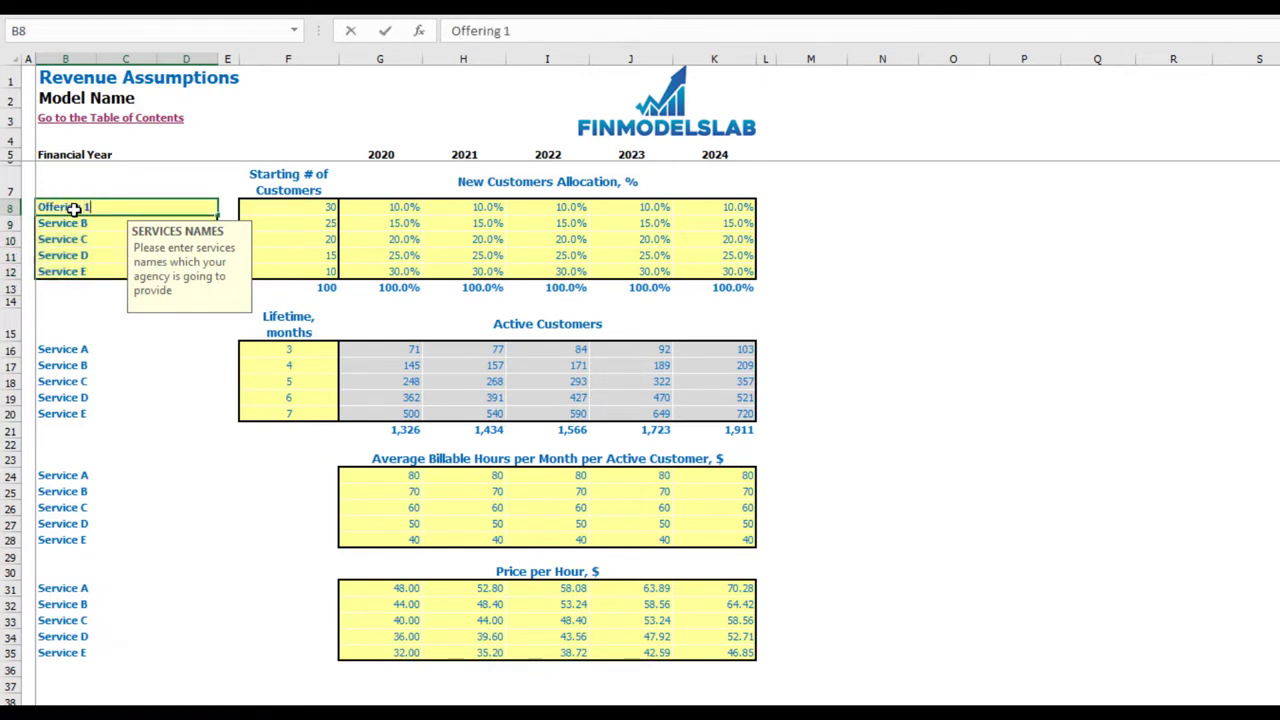
key("Return")
left_click(85, 287)
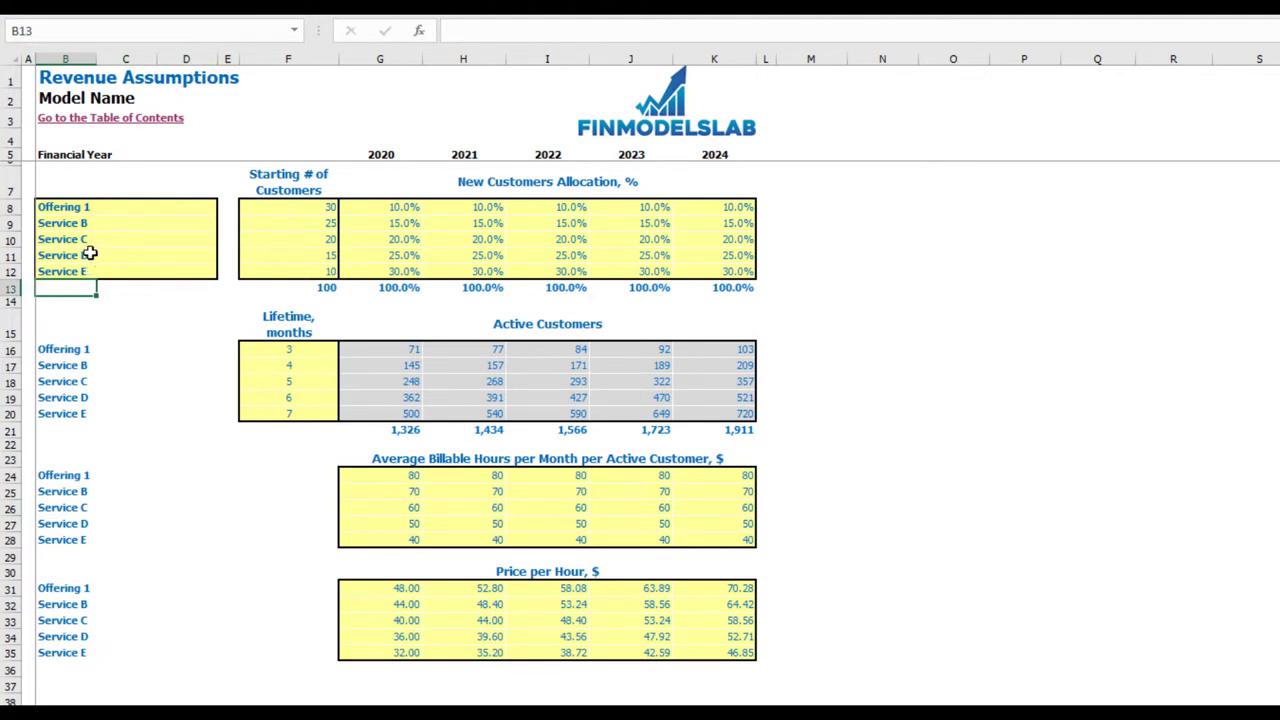
Step: Clear the names, starting customer counts and 2020–2024 new customer allocations of Service D and Service E
left_click_drag(99, 255, 720, 267)
key("Delete")
left_click(923, 221)
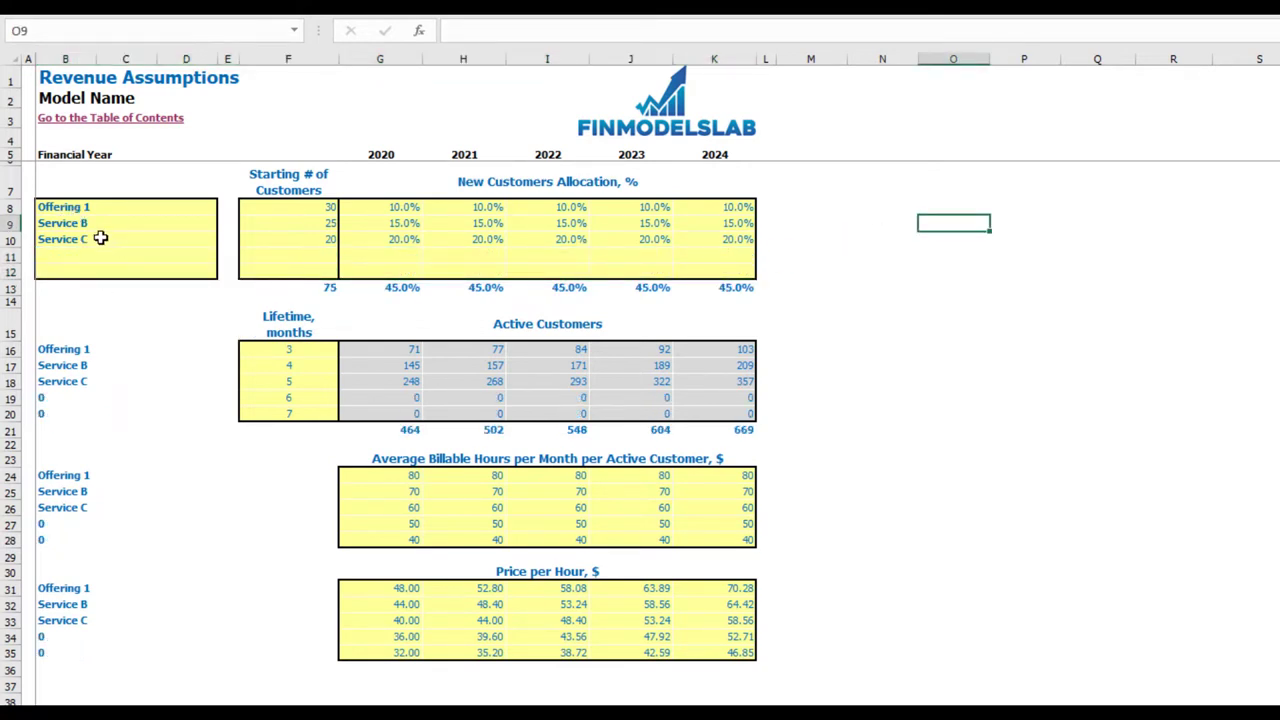
Step: Undo the clearing of the Service D and Service E rows and the renaming of Service A
key("ctrl+z")
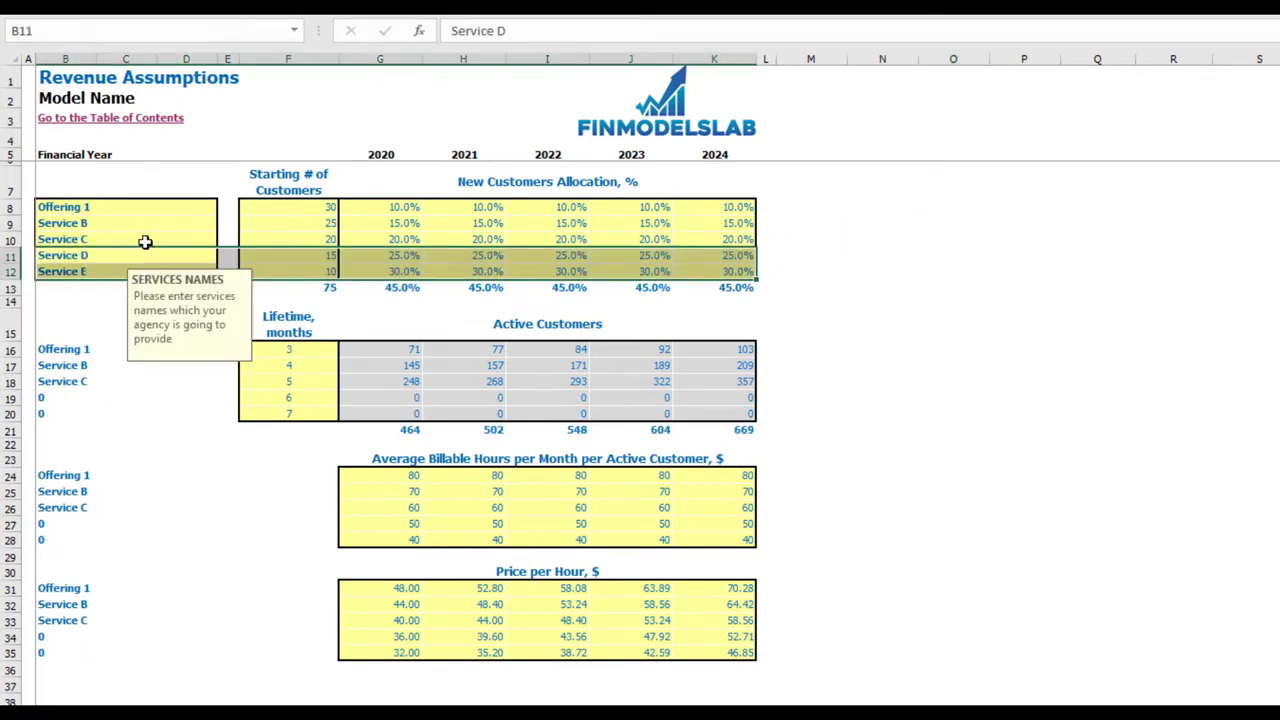
key("ctrl+z")
left_click(858, 294)
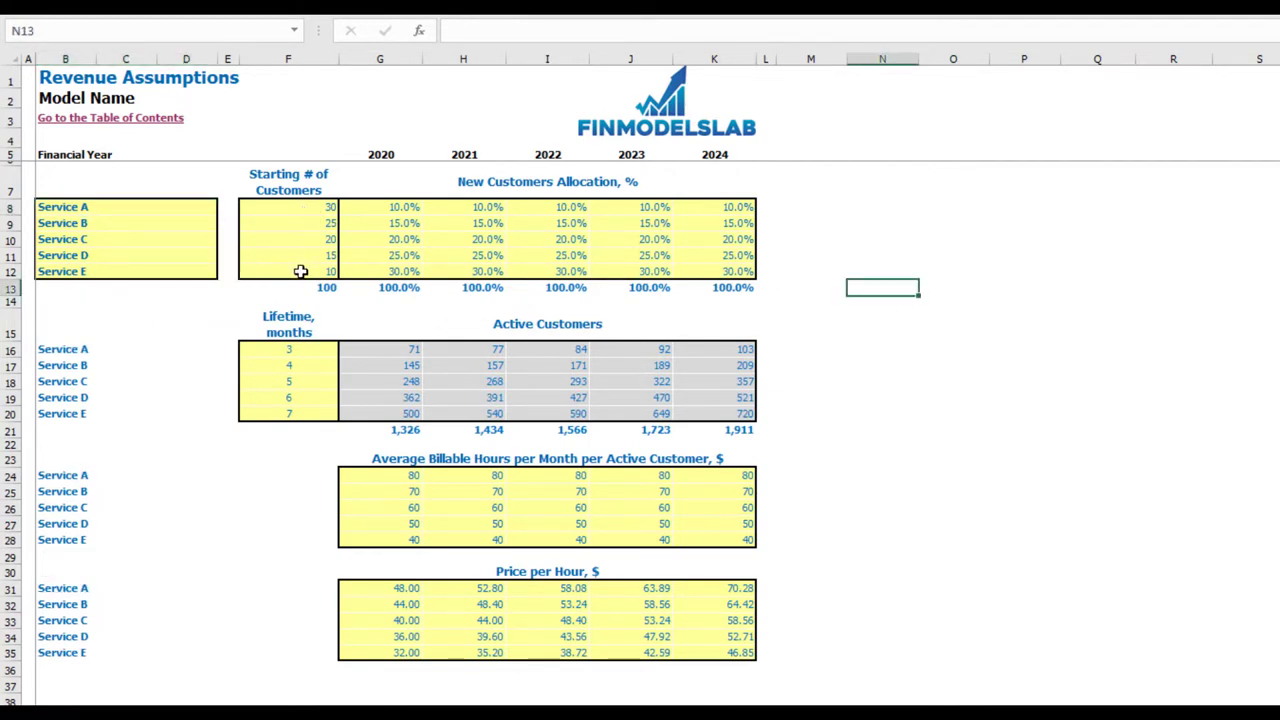
Step: Set the starting number of customers to 50 for Service A and 60 for Service B
left_click(297, 212)
key("Return")
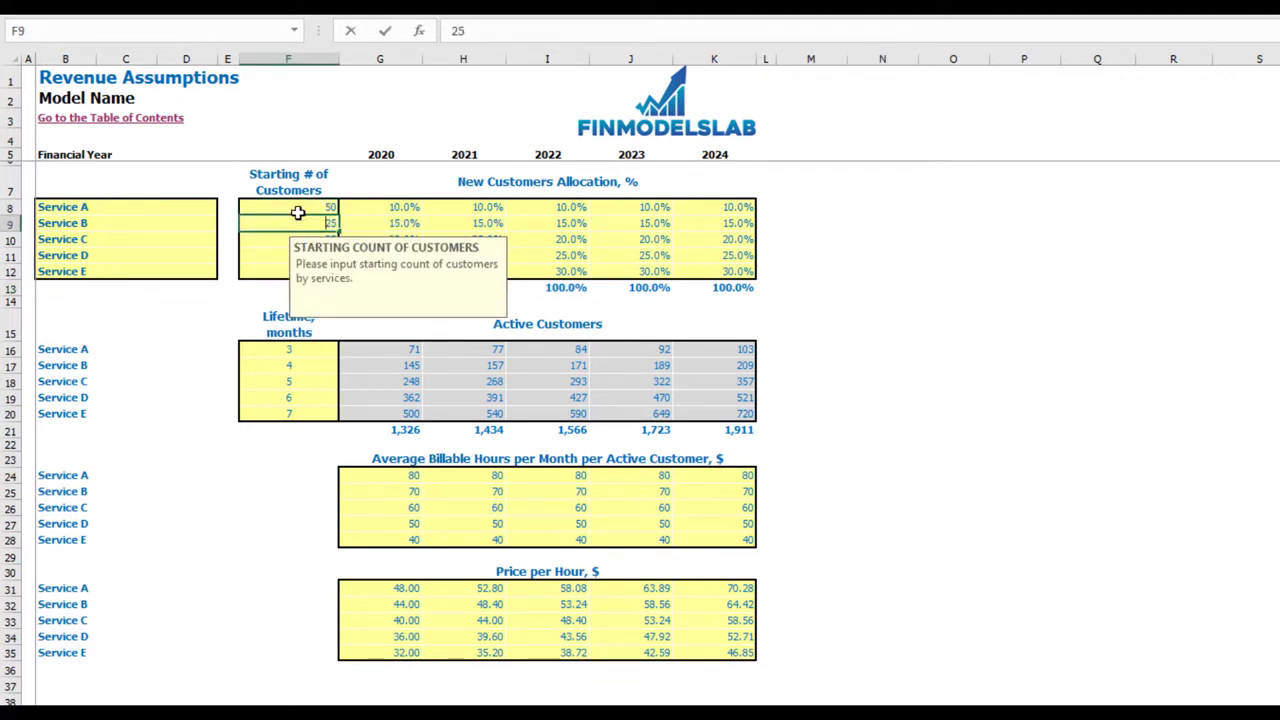
type("60")
key("Return")
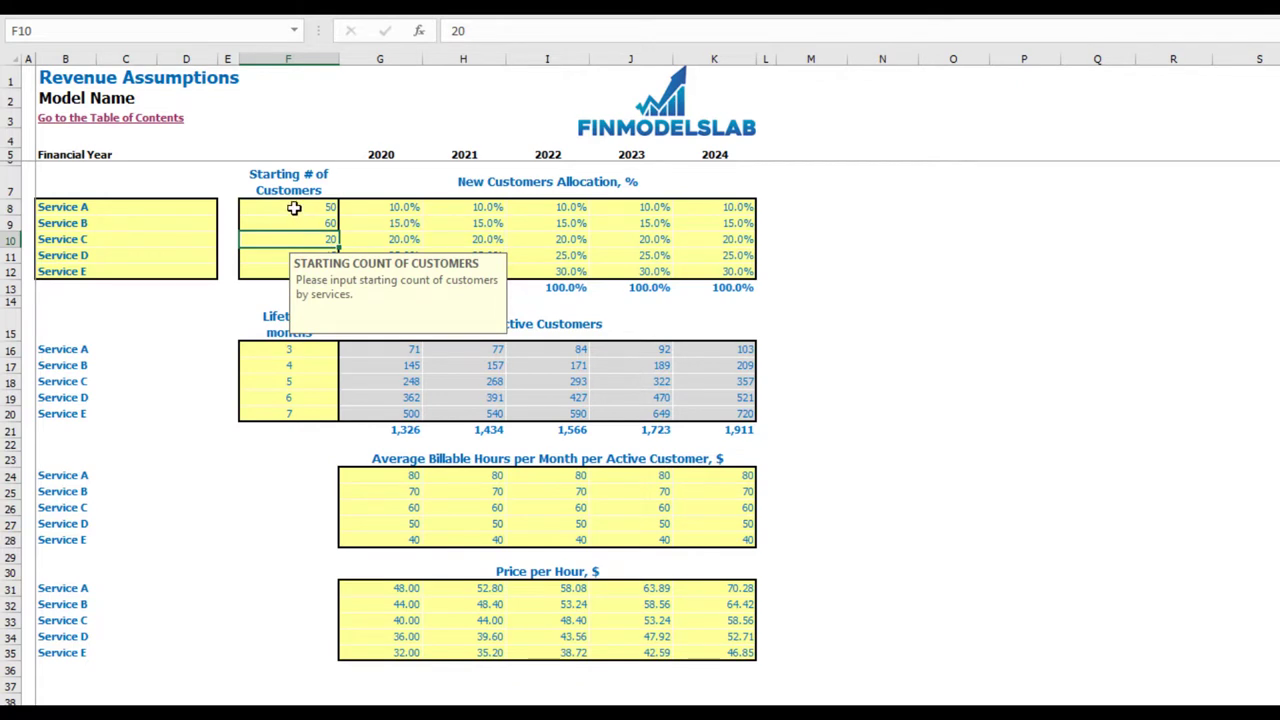
Step: Clear the starting number of customers for all five services and select their total
left_click_drag(289, 207, 271, 268)
key("Delete")
left_click(1131, 240)
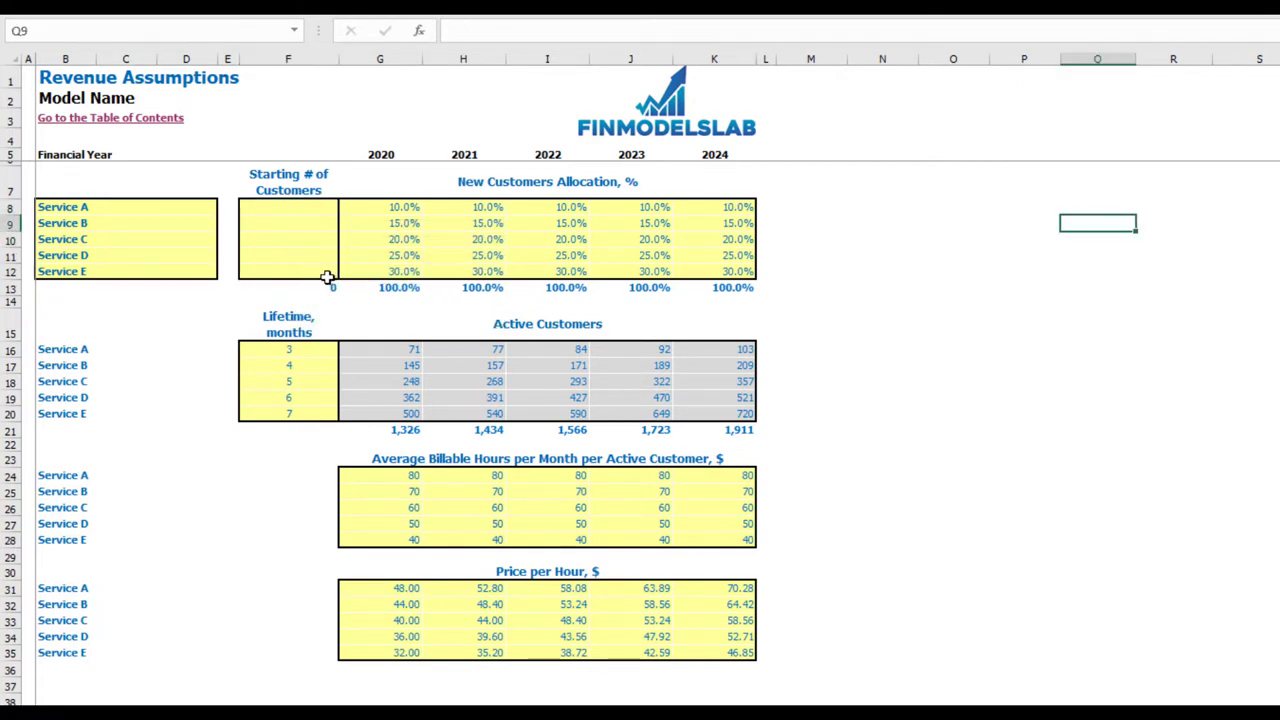
left_click(324, 283)
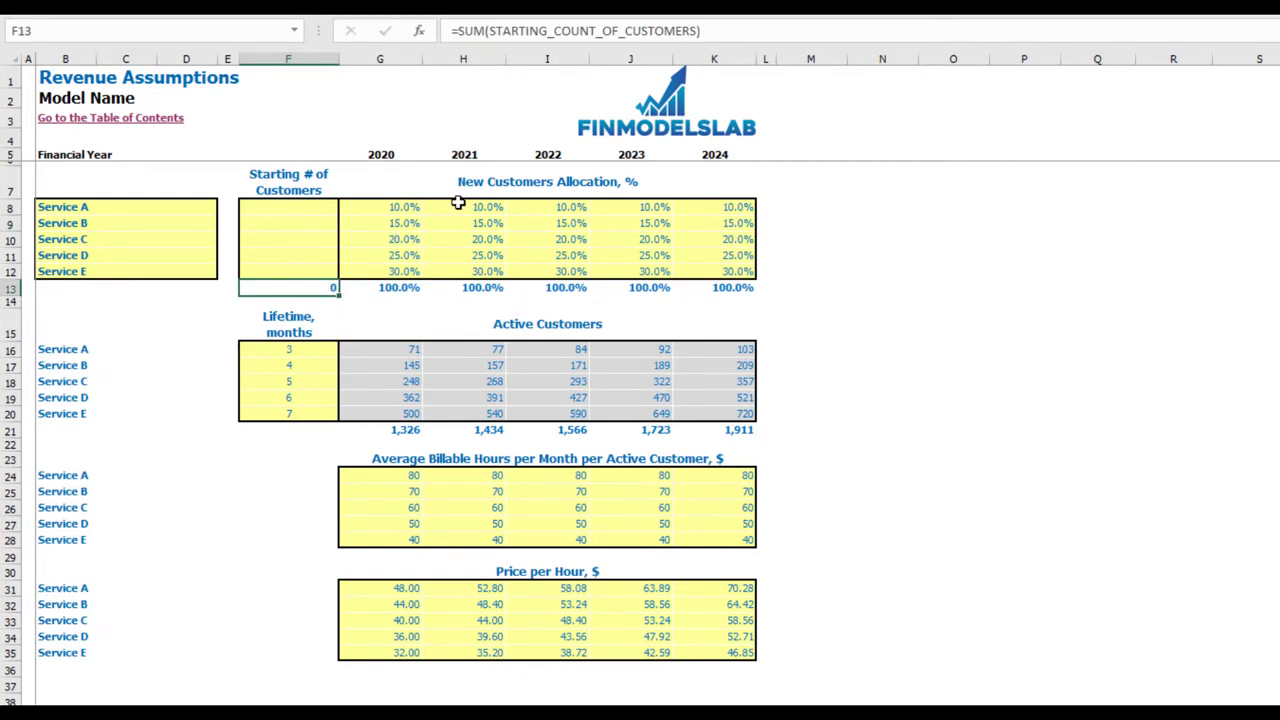
Step: Set Service A's new customers allocation to 15% for 2021 and 20% for 2022
left_click_drag(406, 206, 748, 272)
left_click(937, 237)
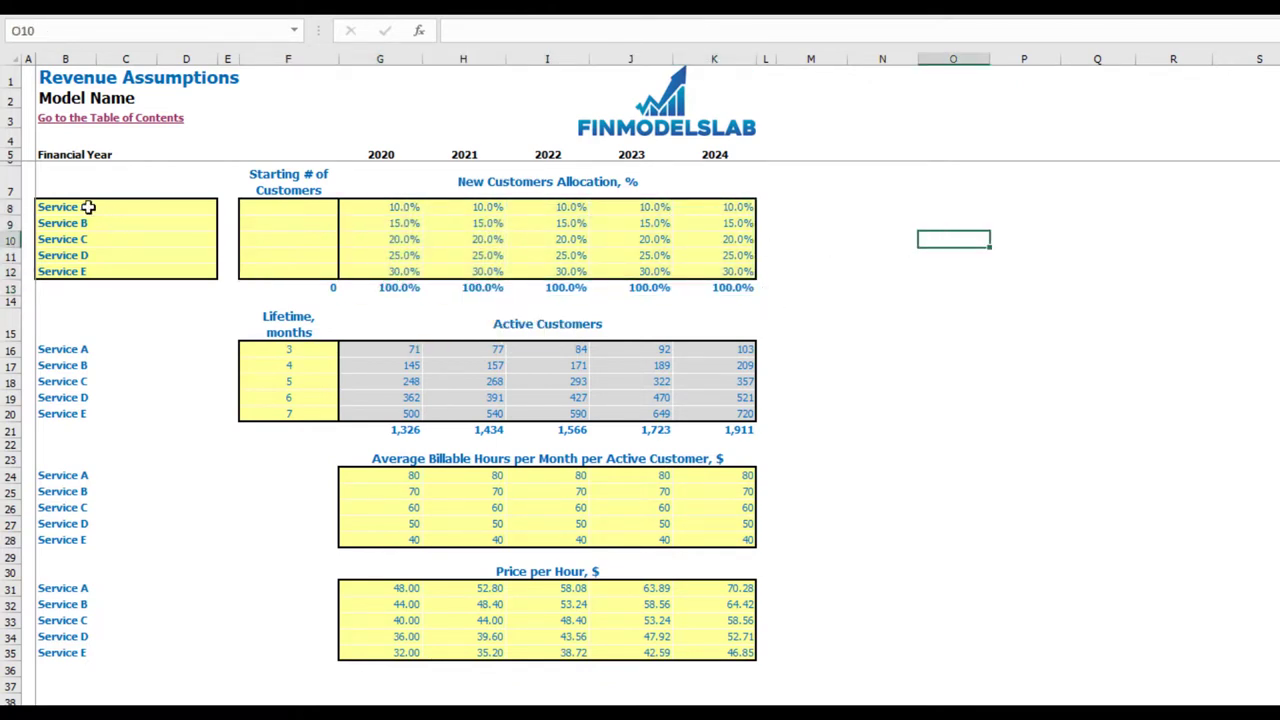
left_click(424, 207)
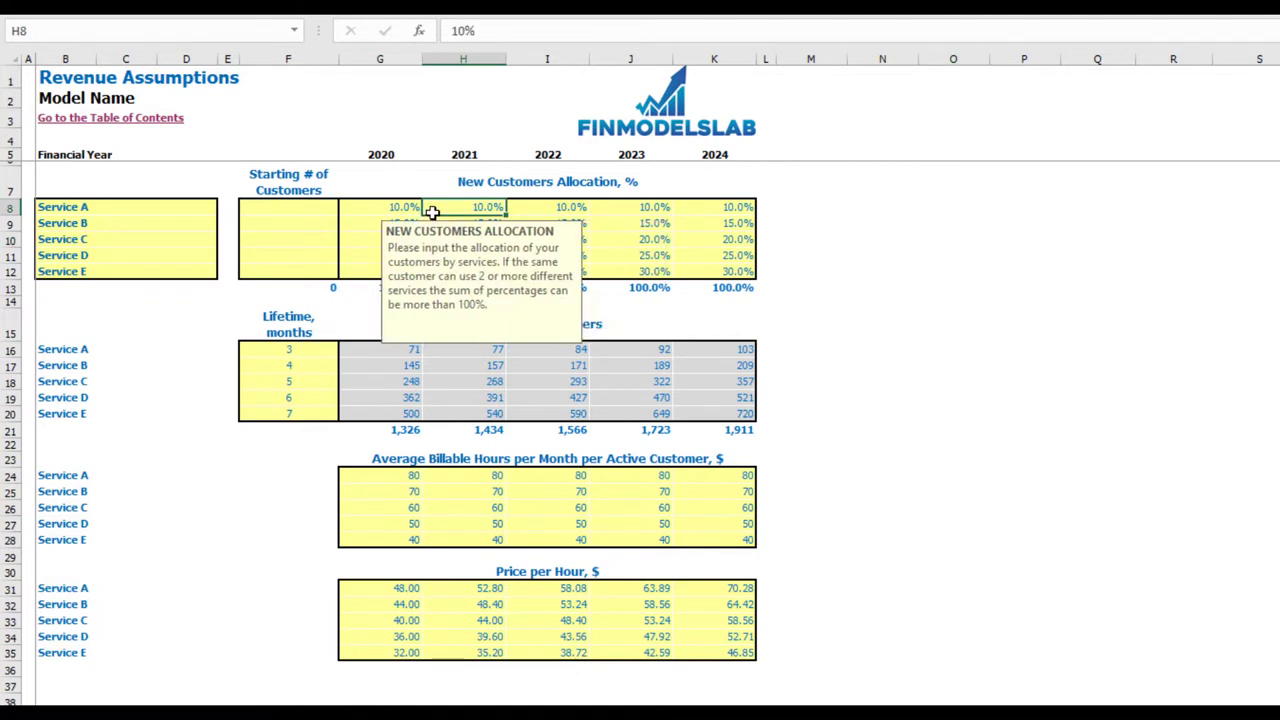
left_click(432, 212)
type("15")
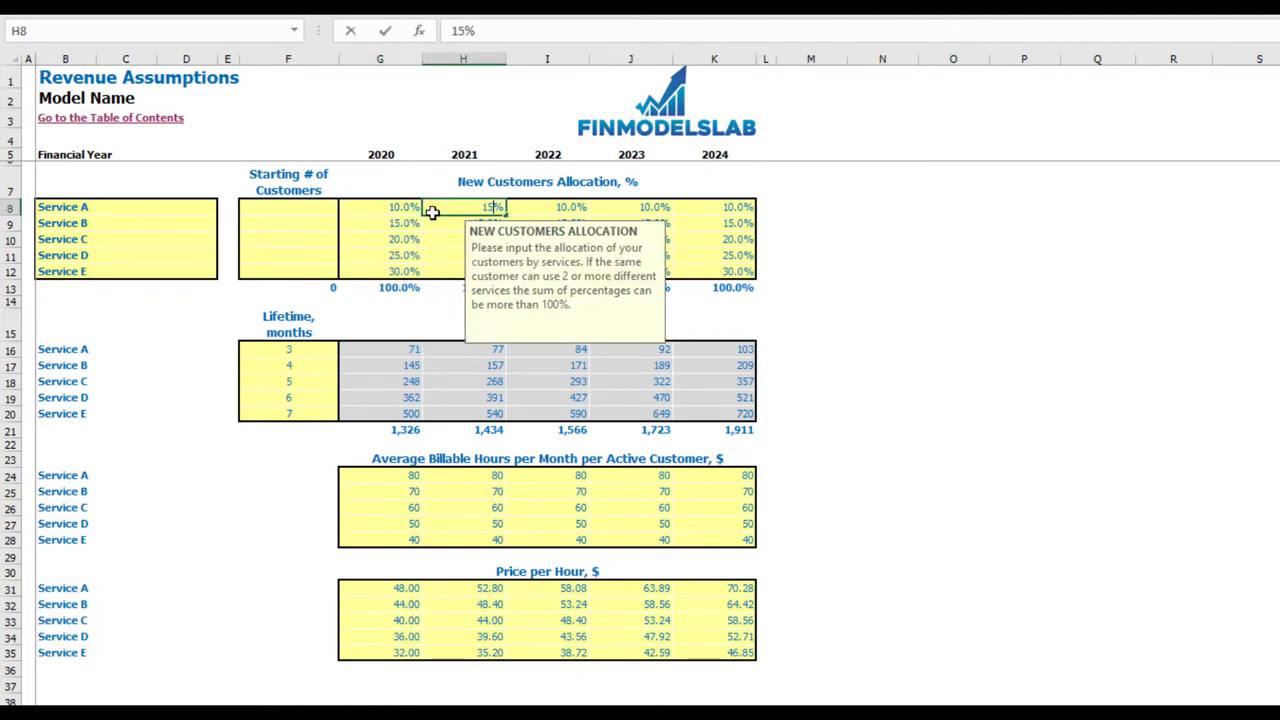
key("Tab")
type("20")
key("Return")
left_click(882, 269)
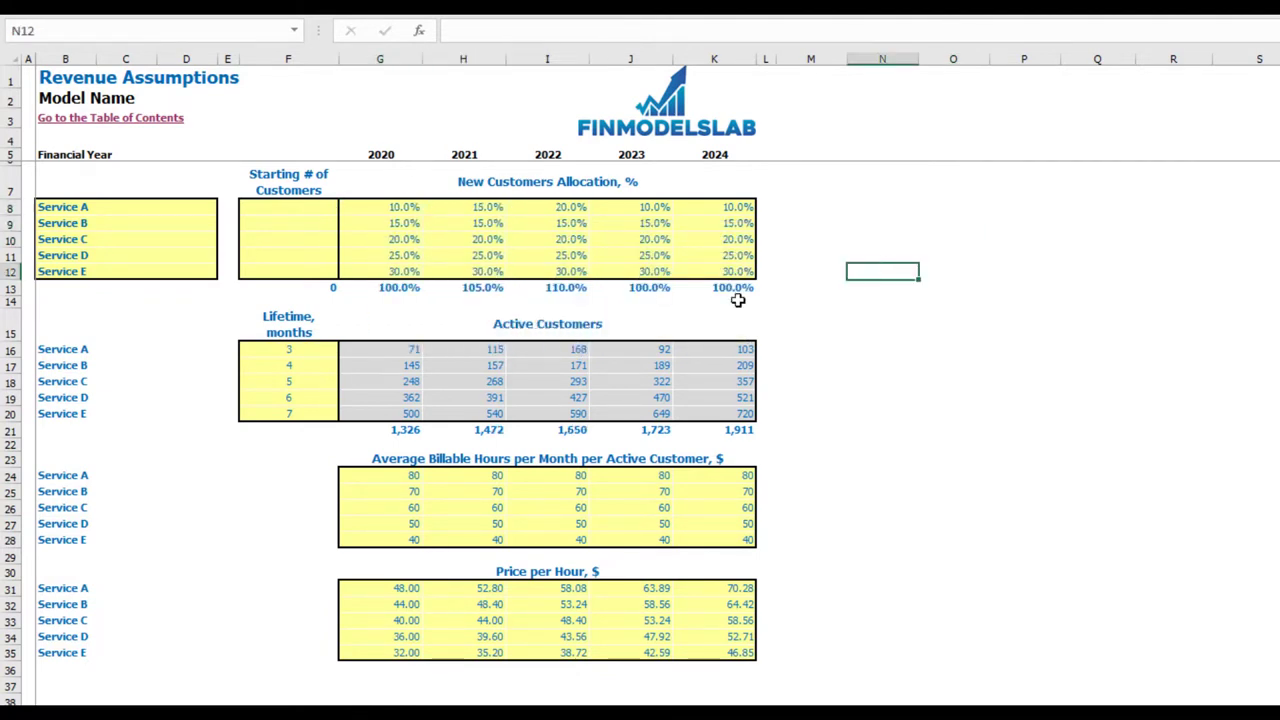
Step: Set Service E's new customers allocation to 25% for 2021 and 20% for 2022, and check the yearly allocation totals
left_click_drag(386, 286, 742, 289)
left_click(905, 266)
left_click(495, 273)
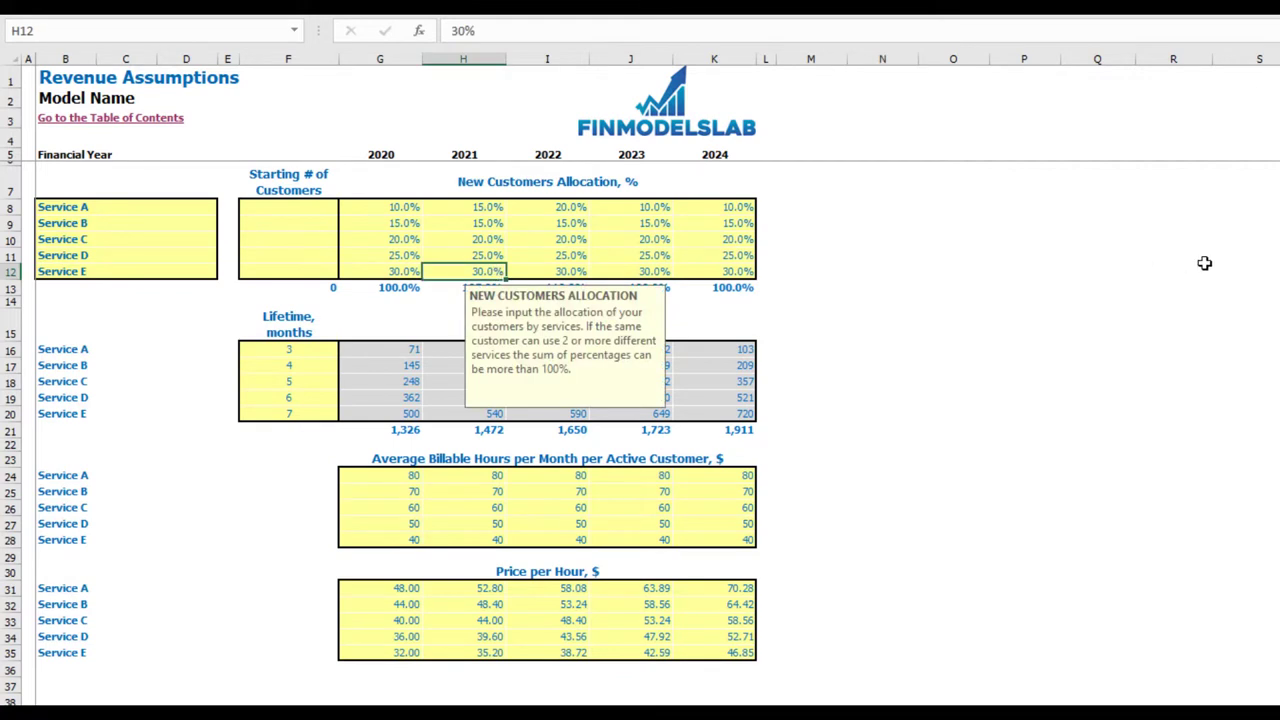
type("25")
key("Tab")
type("20")
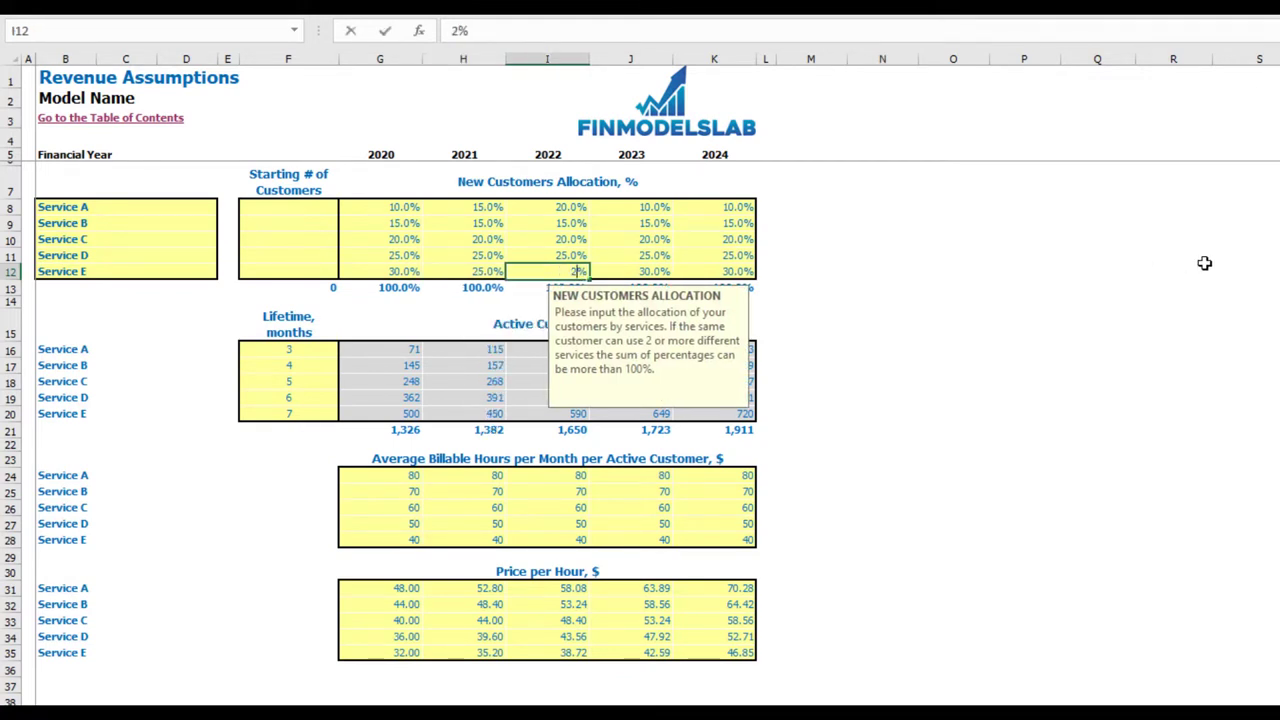
key("Return")
left_click(1204, 263)
left_click_drag(385, 287, 706, 288)
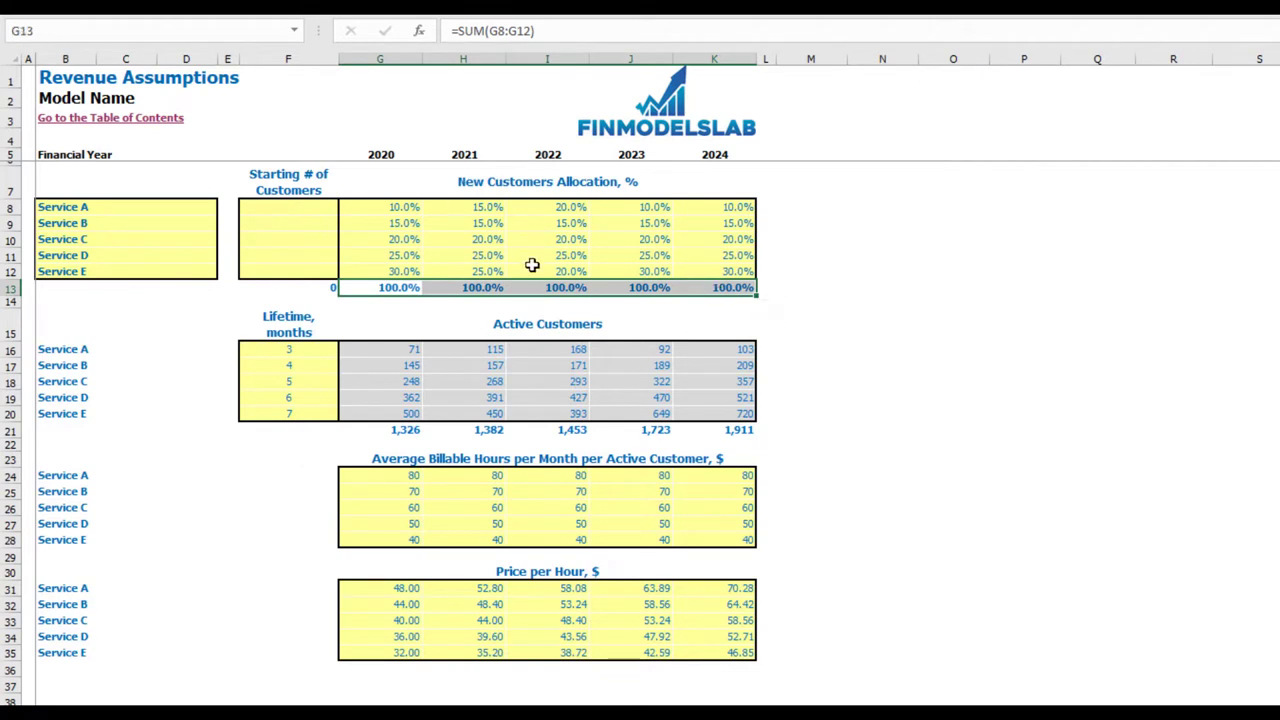
left_click(870, 272)
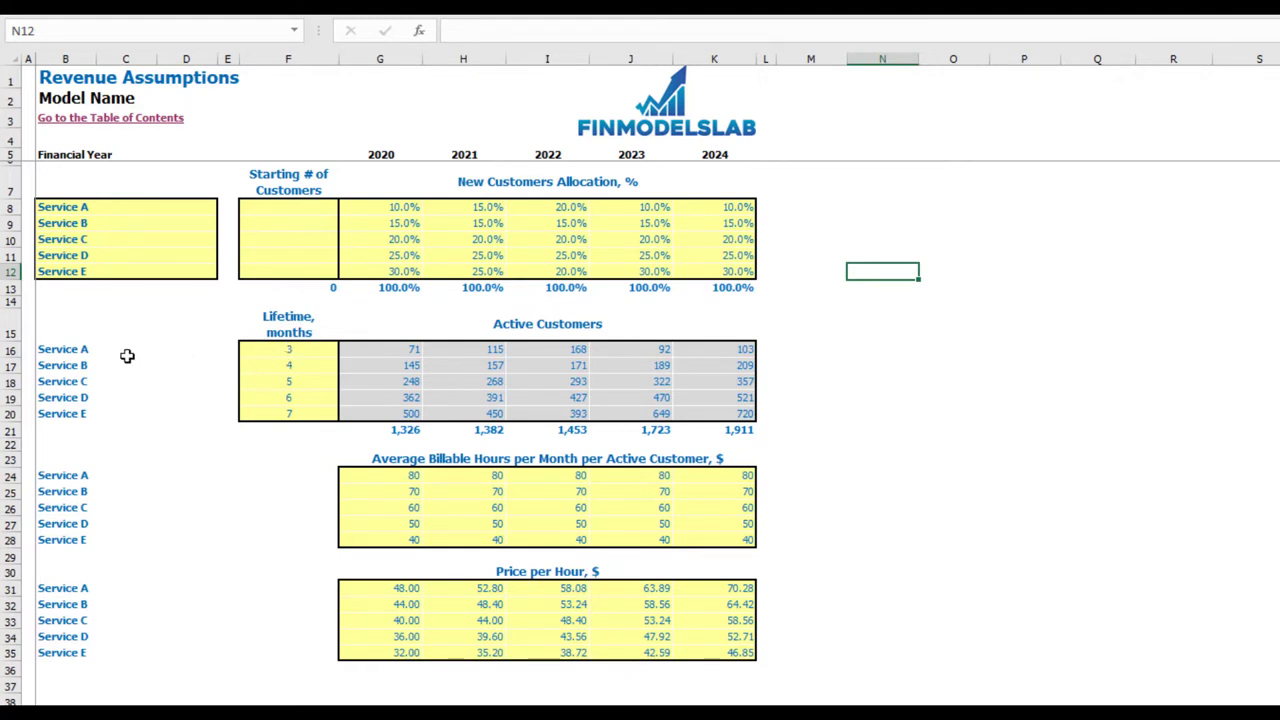
Step: Set the customer lifetimes of Services A to E to 5, 6, 10, 12 and 15 months
left_click(258, 346)
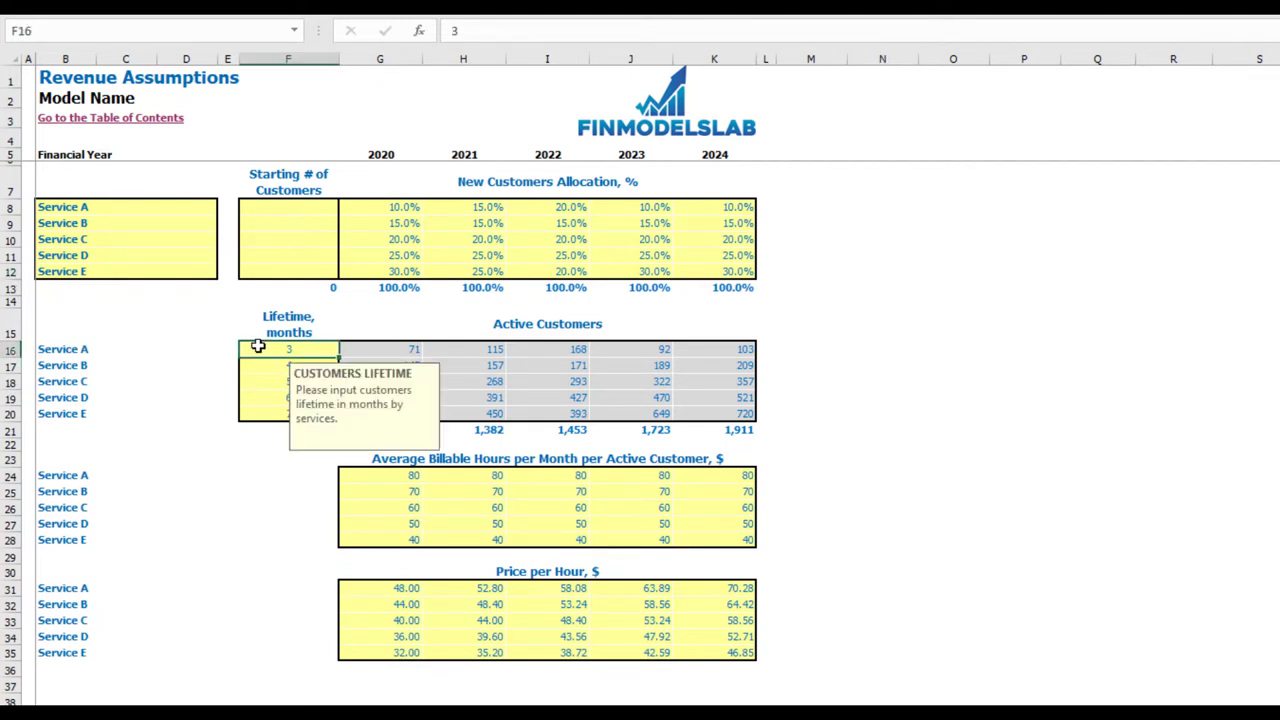
type("5")
key("Return")
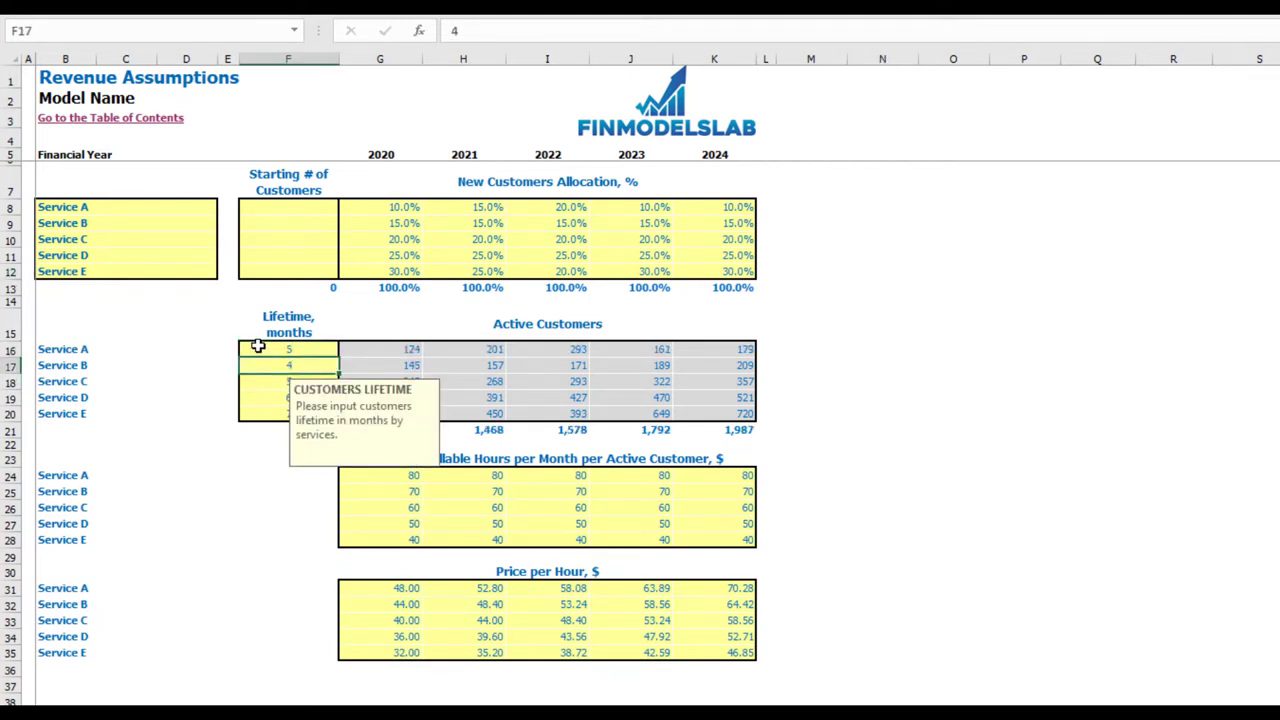
key("Return")
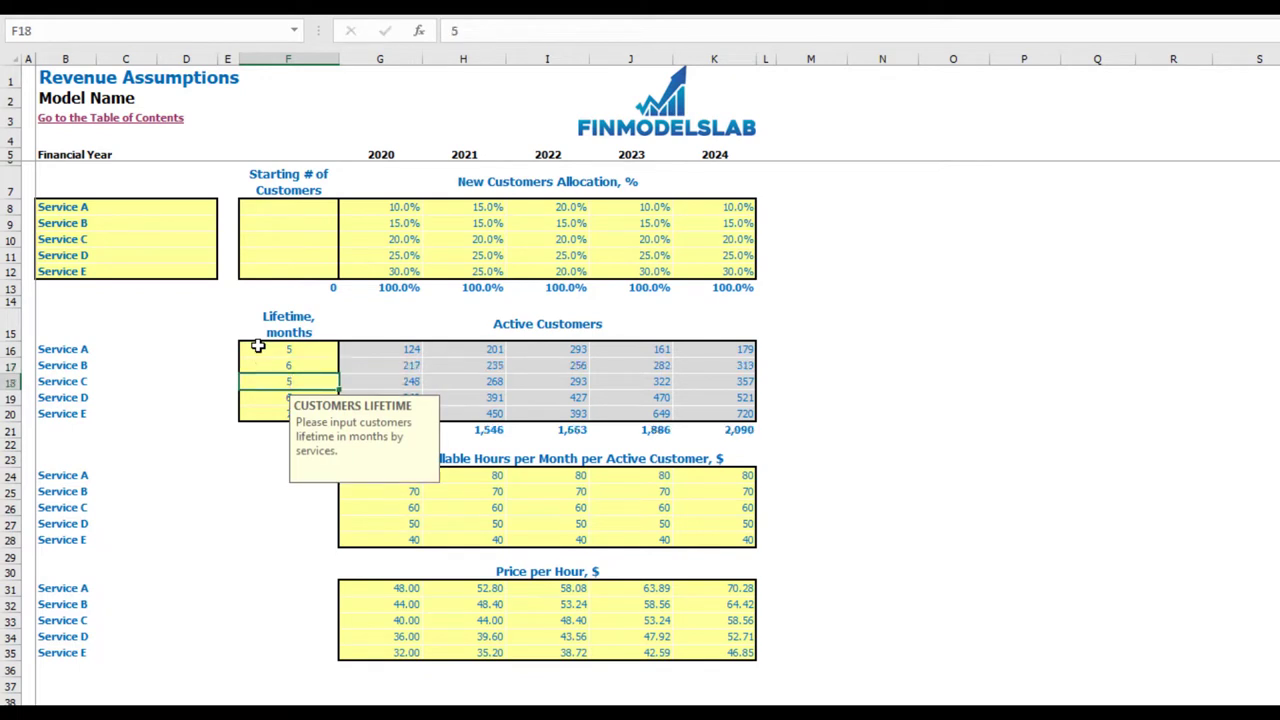
key("Return")
type("12")
key("Return")
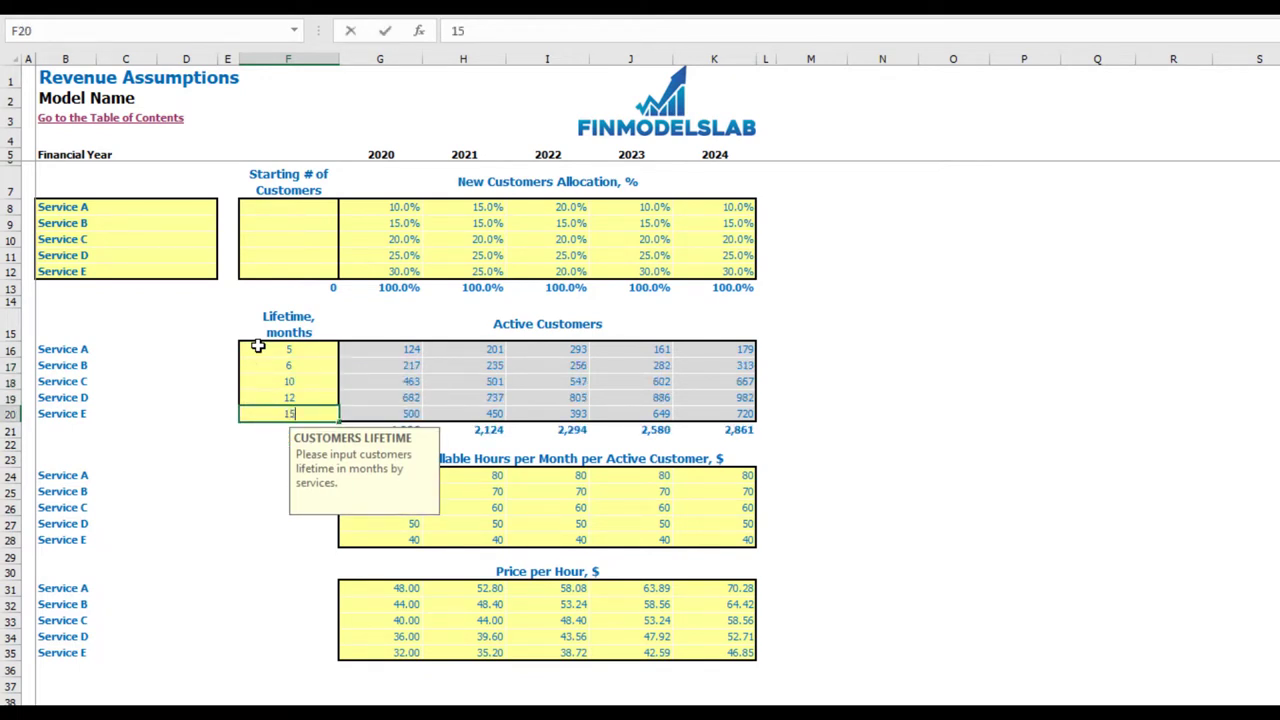
key("Return")
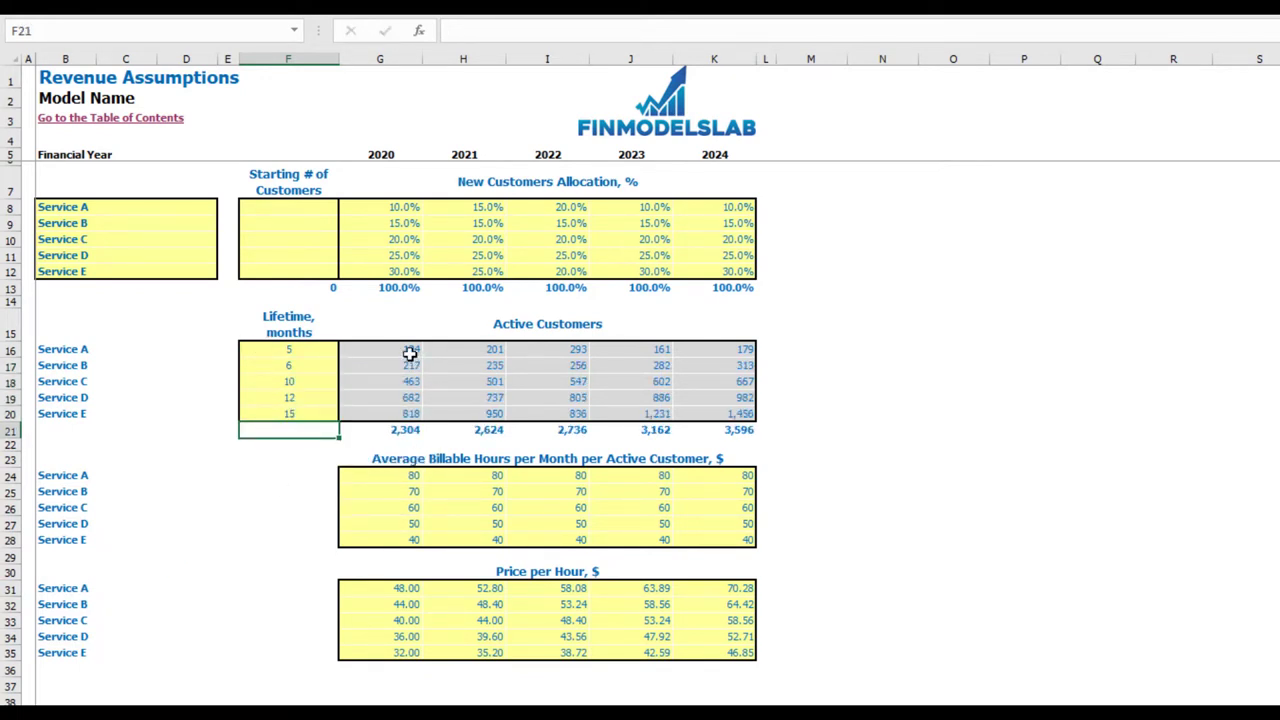
Step: Review the active customers table for 2020–2024 and set Service A's customer lifetime to 8 months
left_click_drag(408, 351, 744, 418)
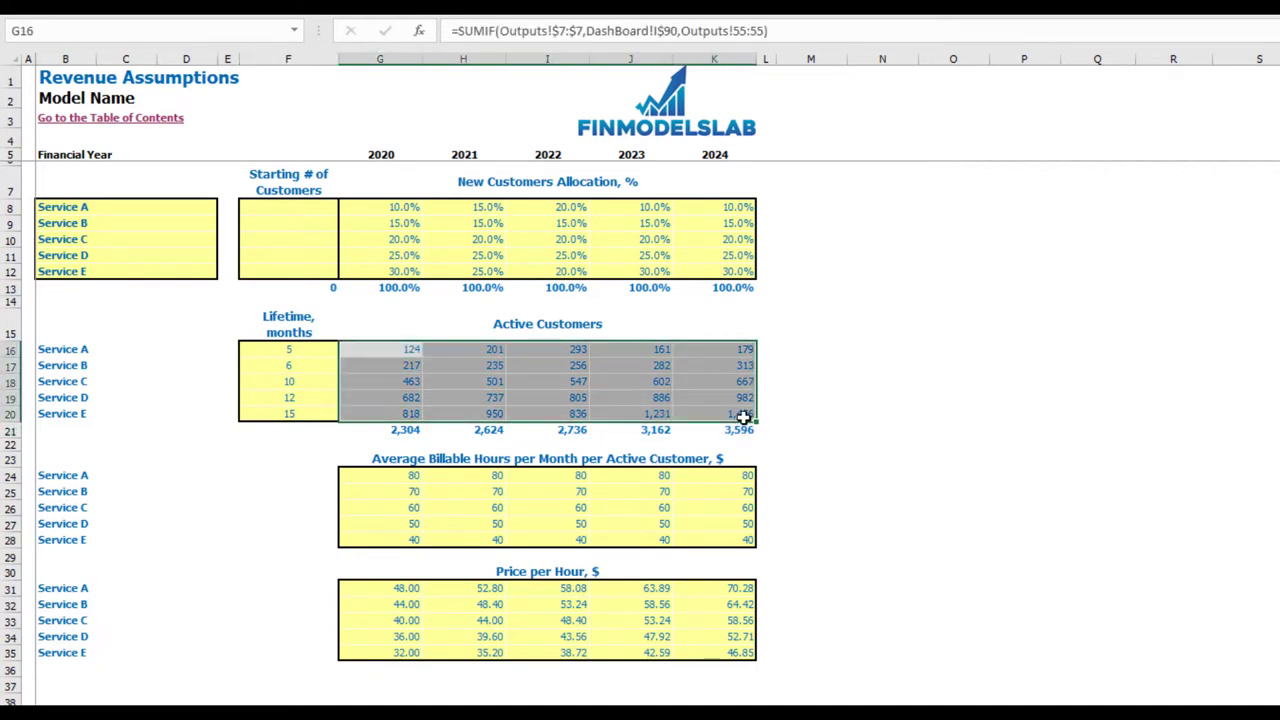
left_click(316, 347)
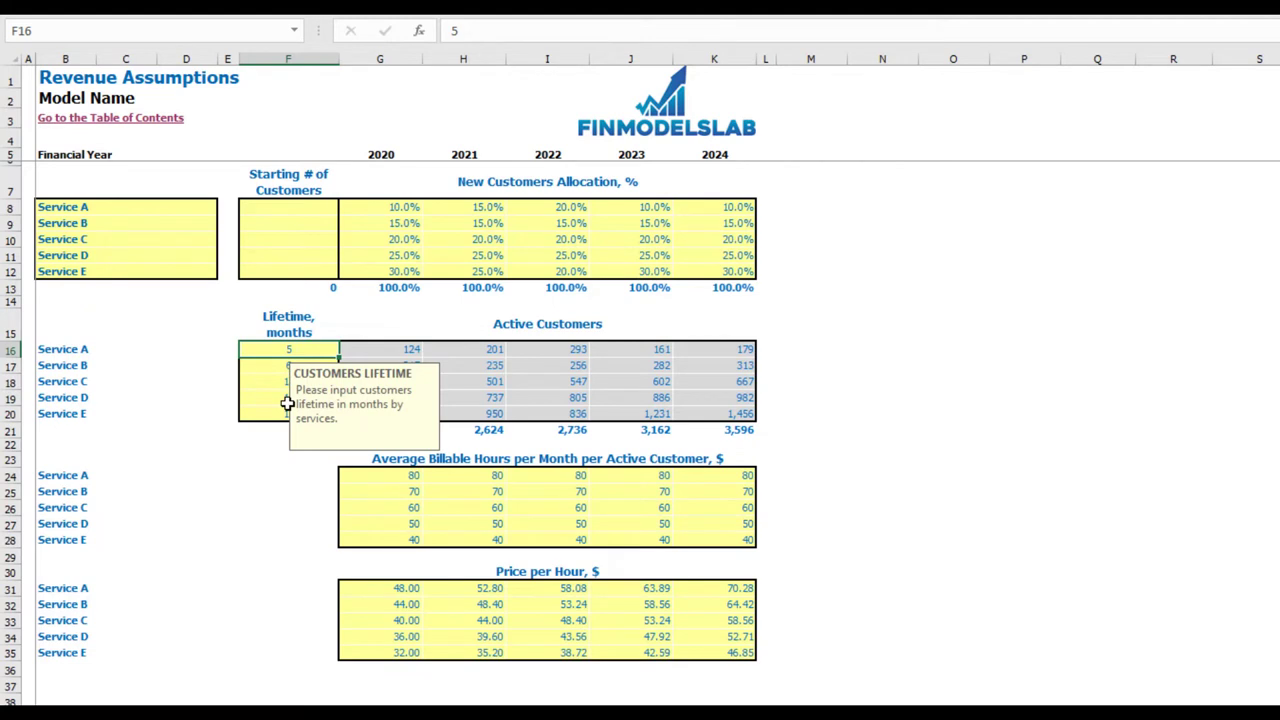
key("Return")
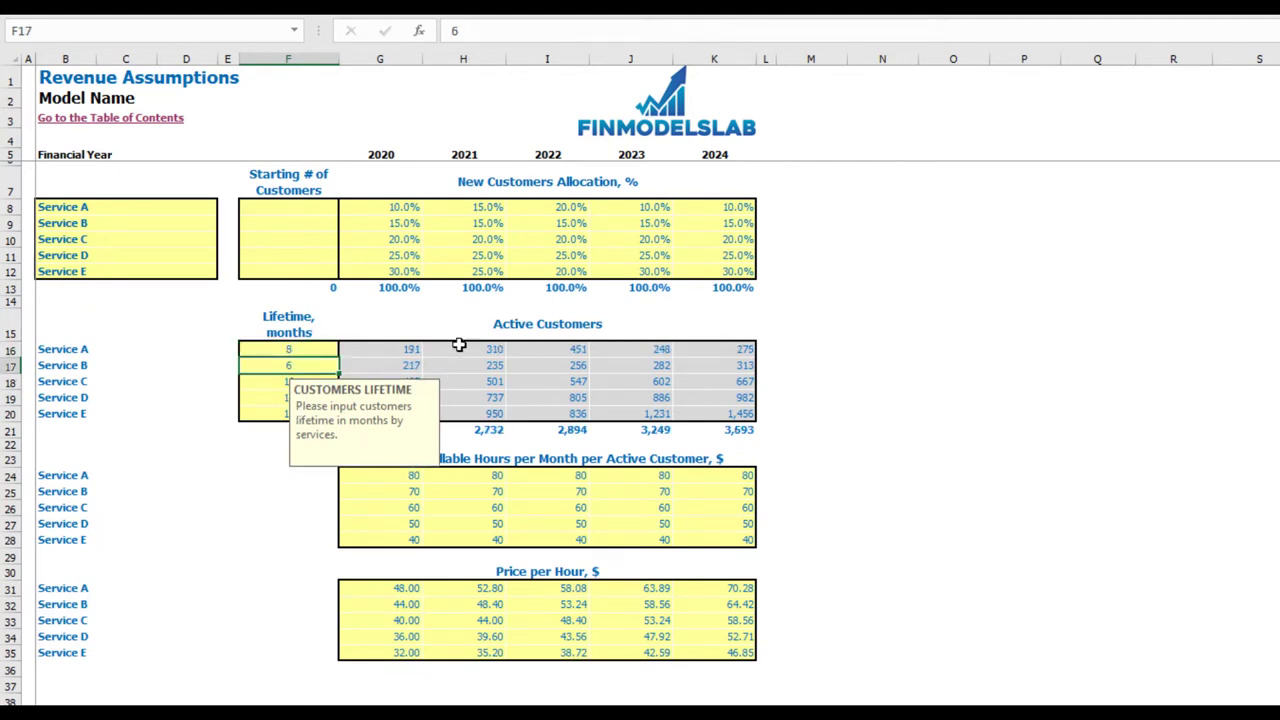
Step: Review the yearly totals of active customers for 2020–2024
left_click(825, 316)
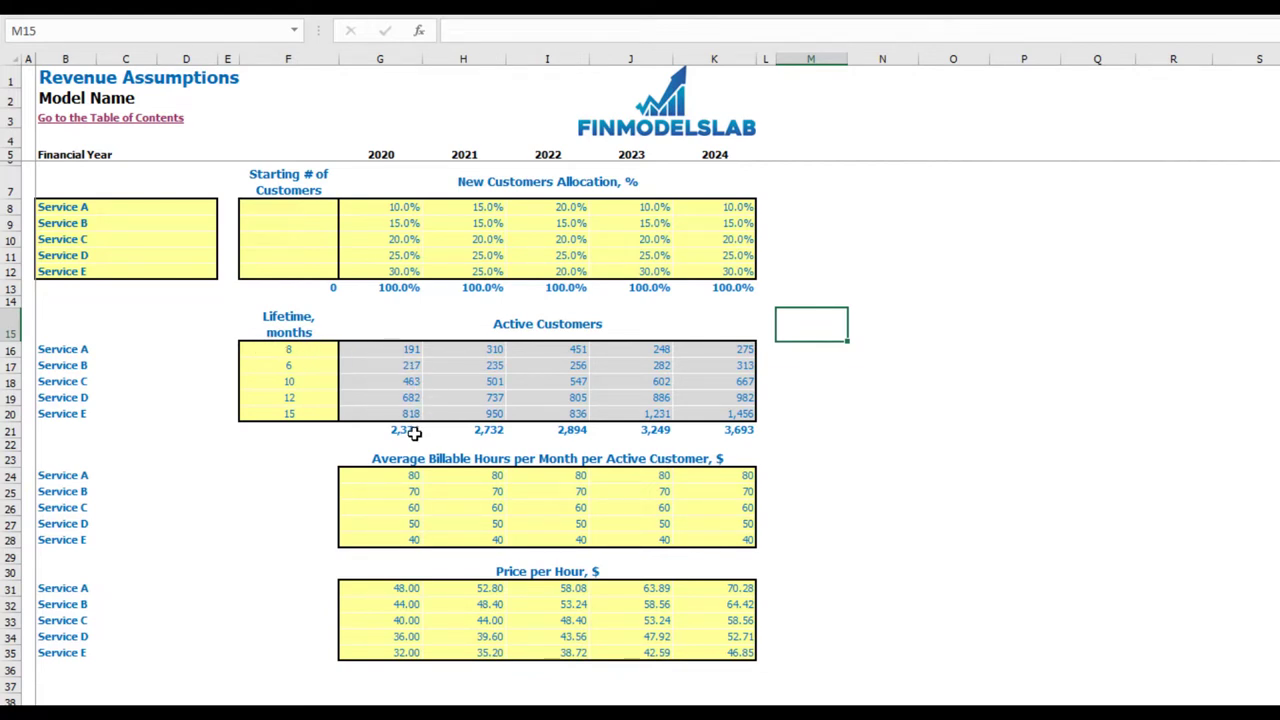
left_click_drag(404, 432, 723, 431)
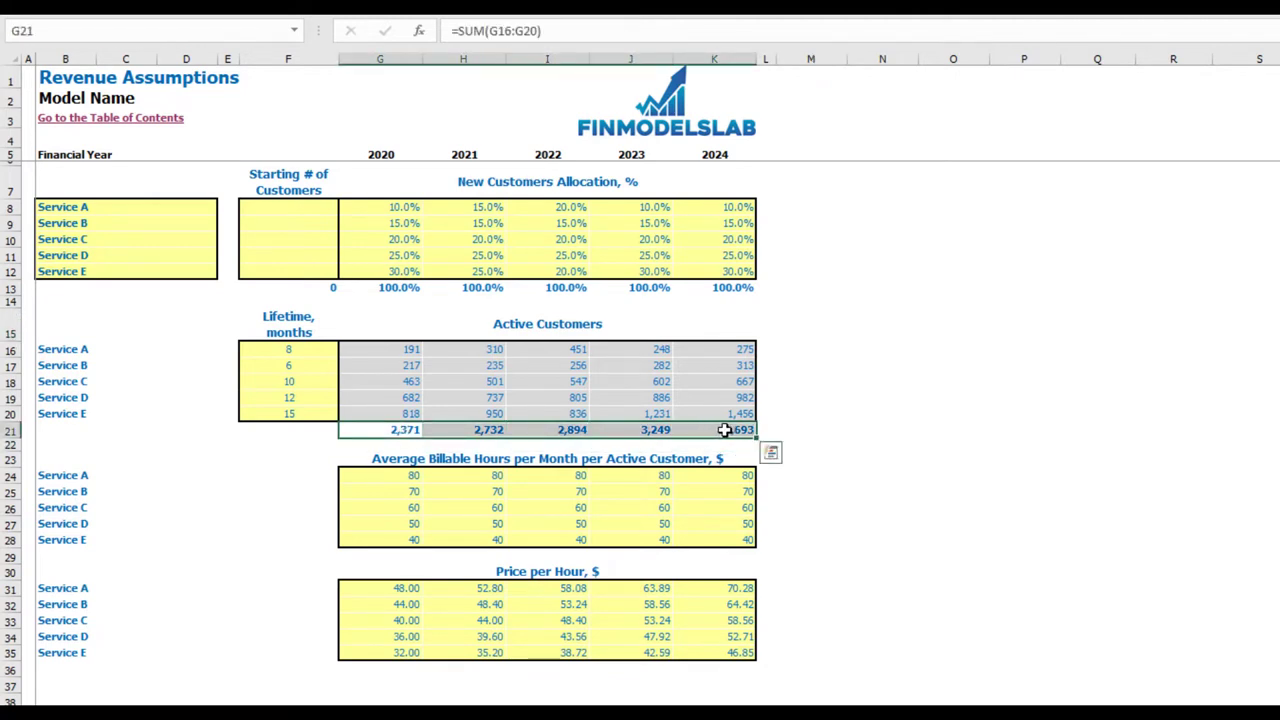
left_click(890, 404)
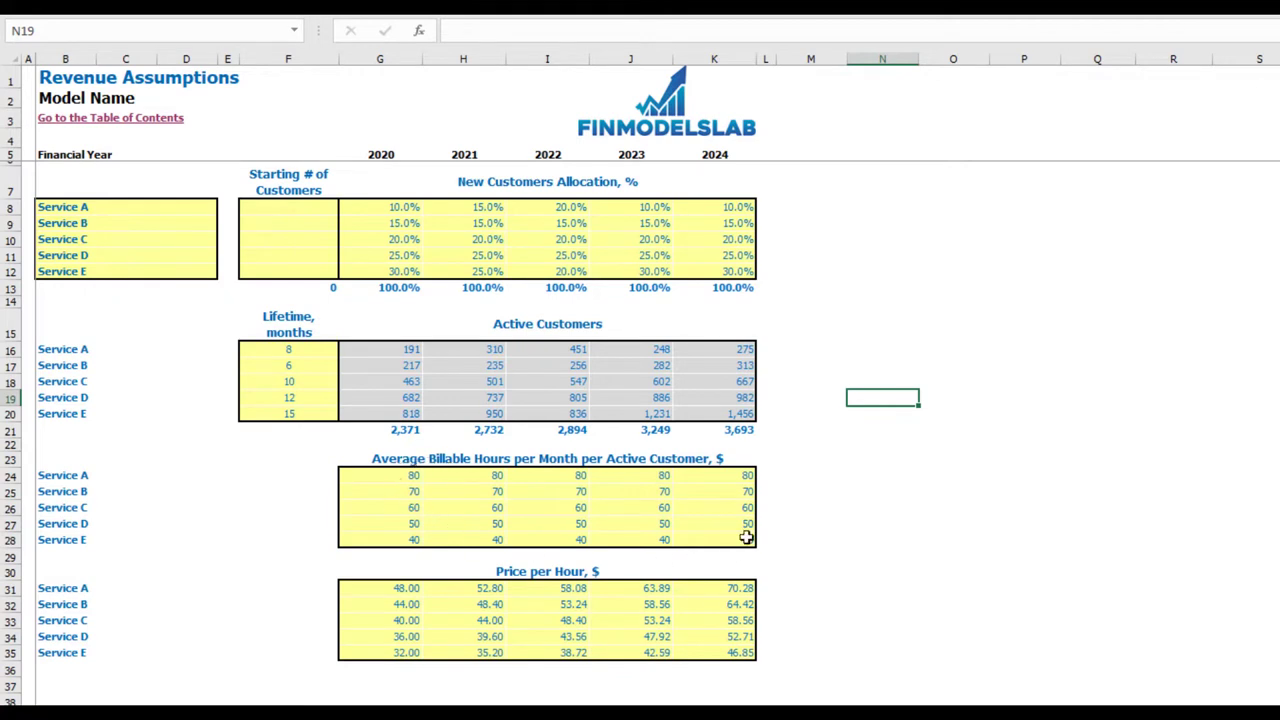
Step: Set Service A's average billable hours per month per active customer to 100, 110, 120, 130 and 140 for 2020–2024
left_click_drag(55, 476, 206, 533)
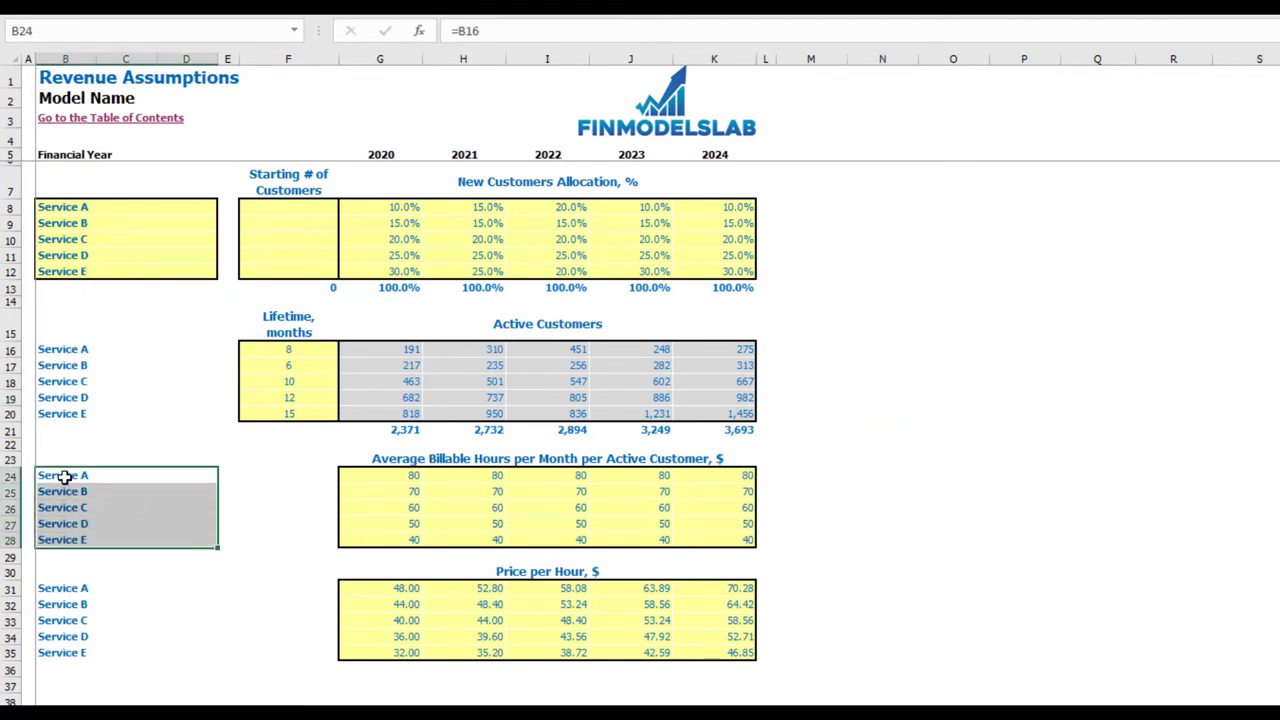
left_click(372, 480)
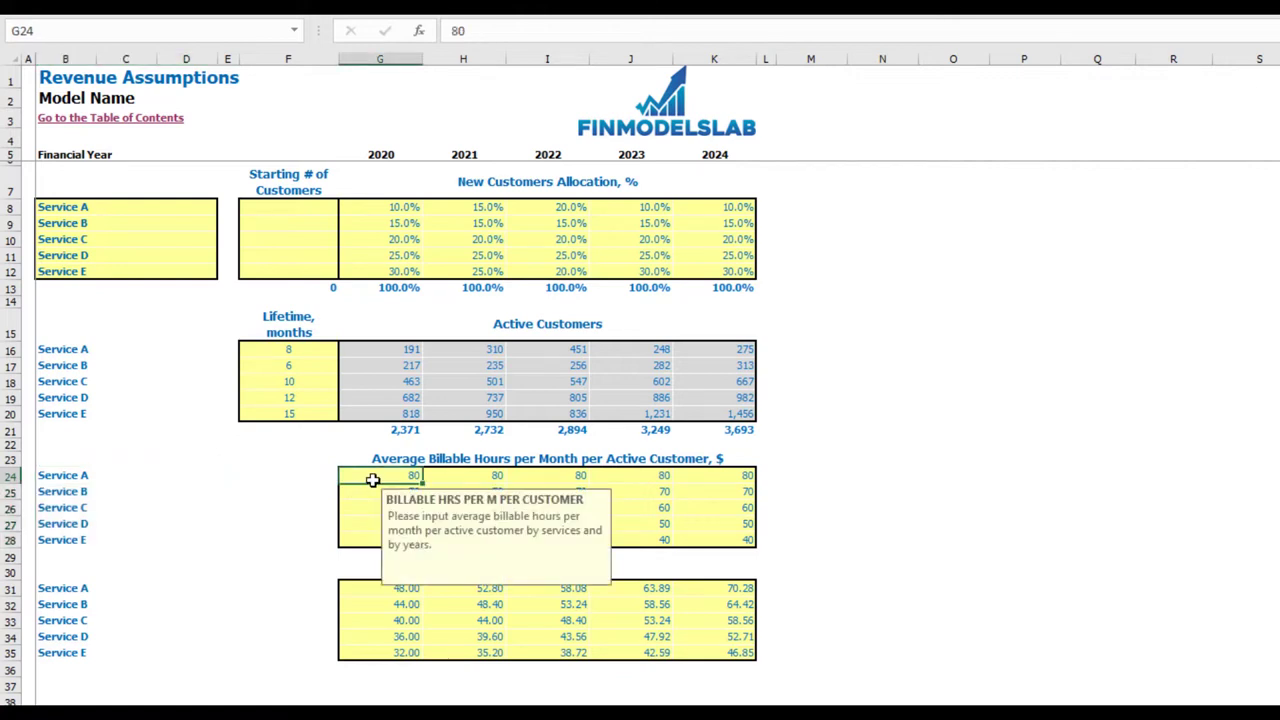
type("100")
key("Tab")
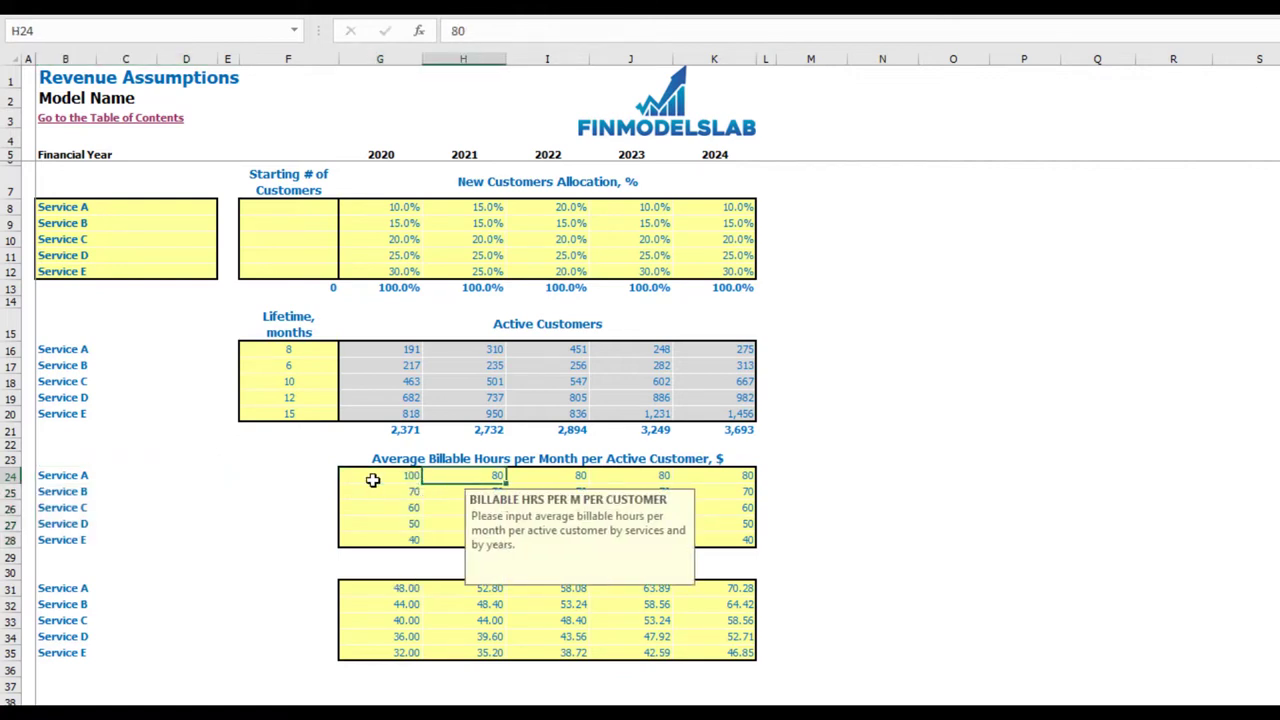
type("110")
key("Tab")
type("120")
key("Tab")
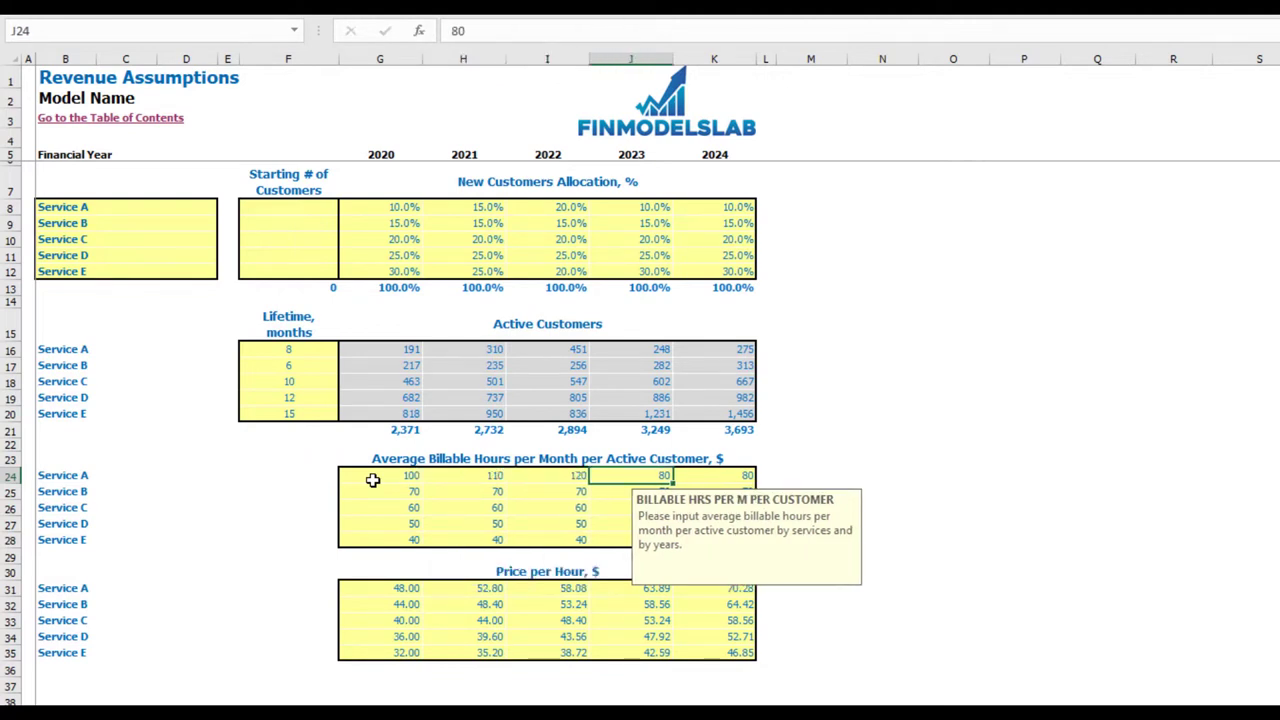
type("130")
key("Tab")
type("1")
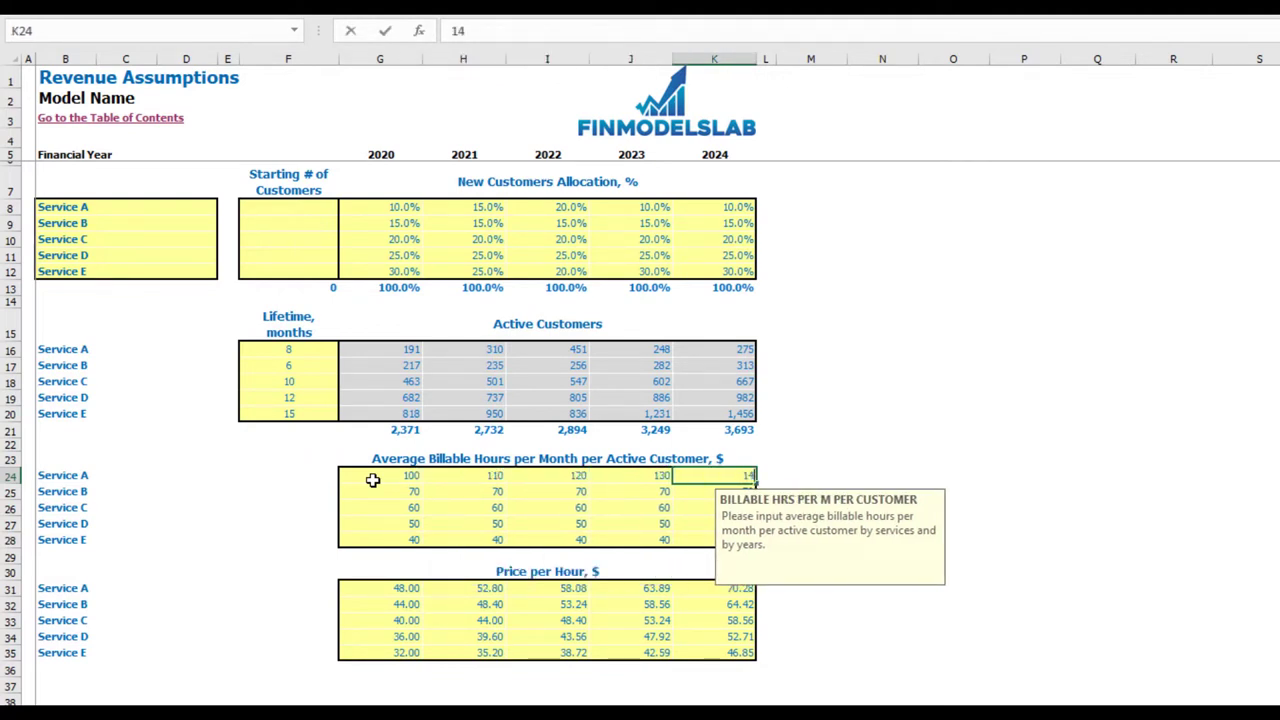
type("40")
left_click(872, 414)
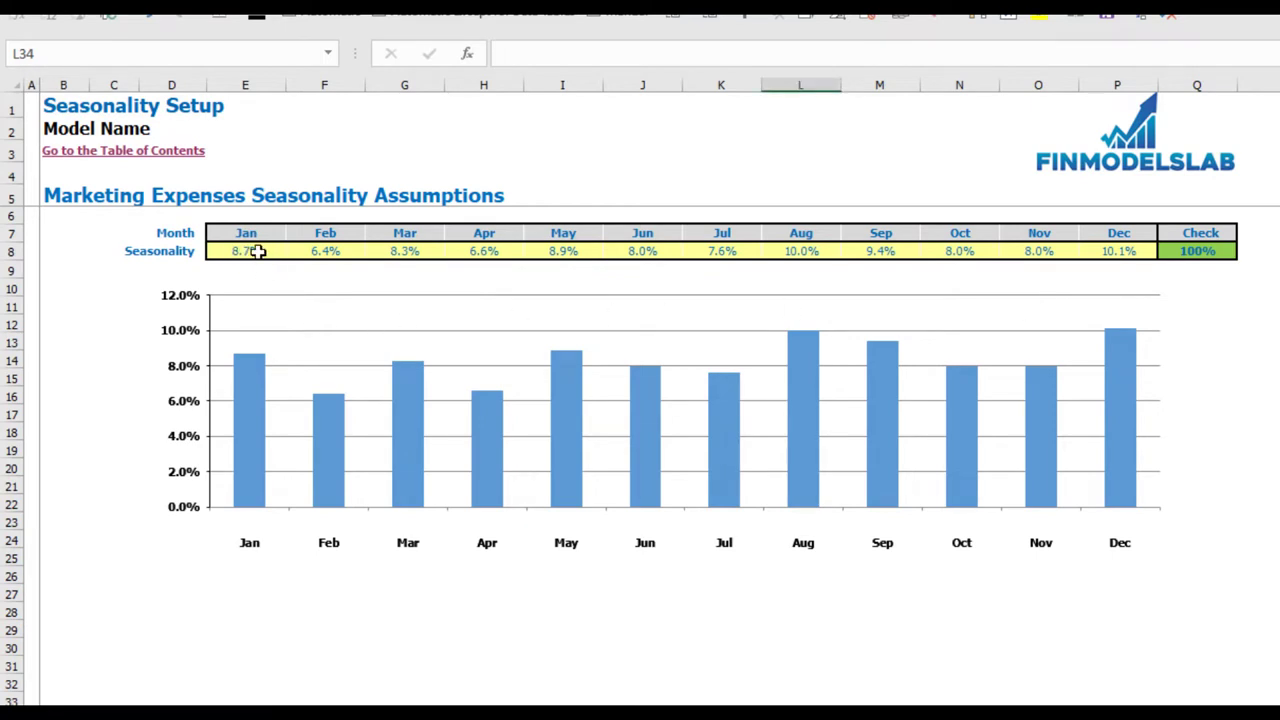
Step: Set the marketing expenses seasonality to 15% for January, 10% for February, 5% for March and 10% for April
left_click(258, 251)
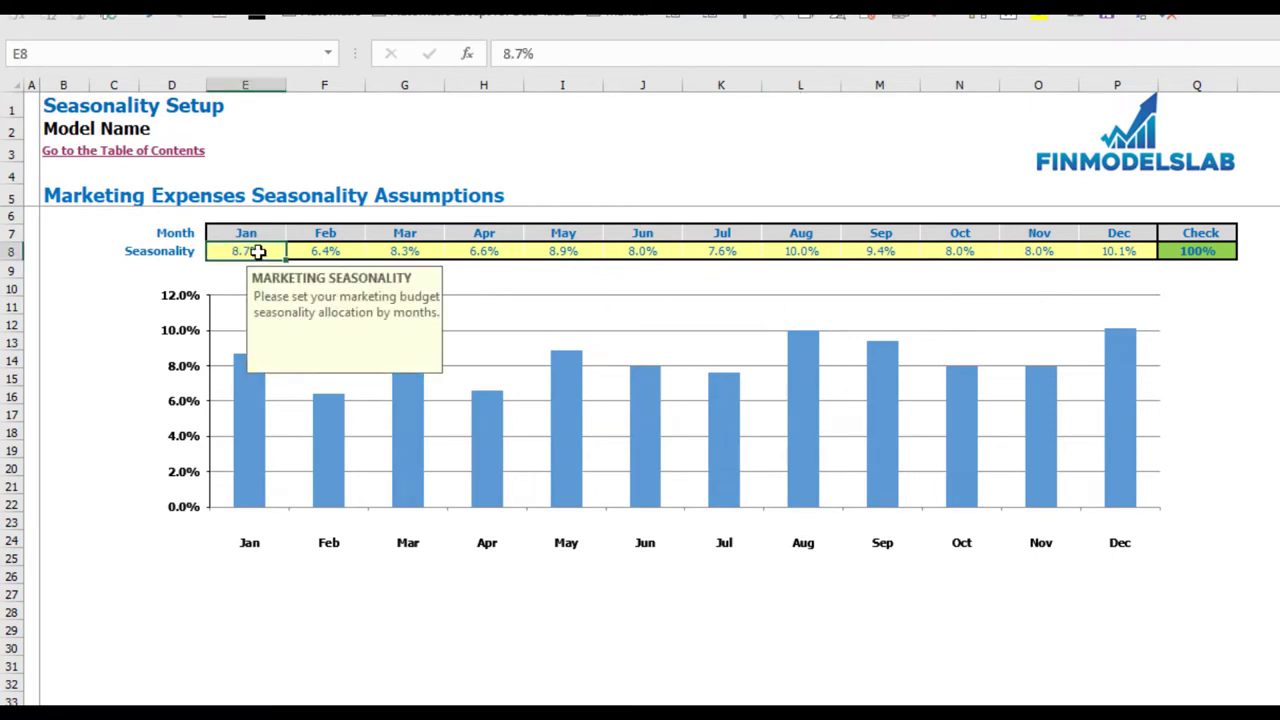
type("15")
key("Tab")
type("10")
key("Tab")
type("5")
key("Tab")
type("10")
key("Tab")
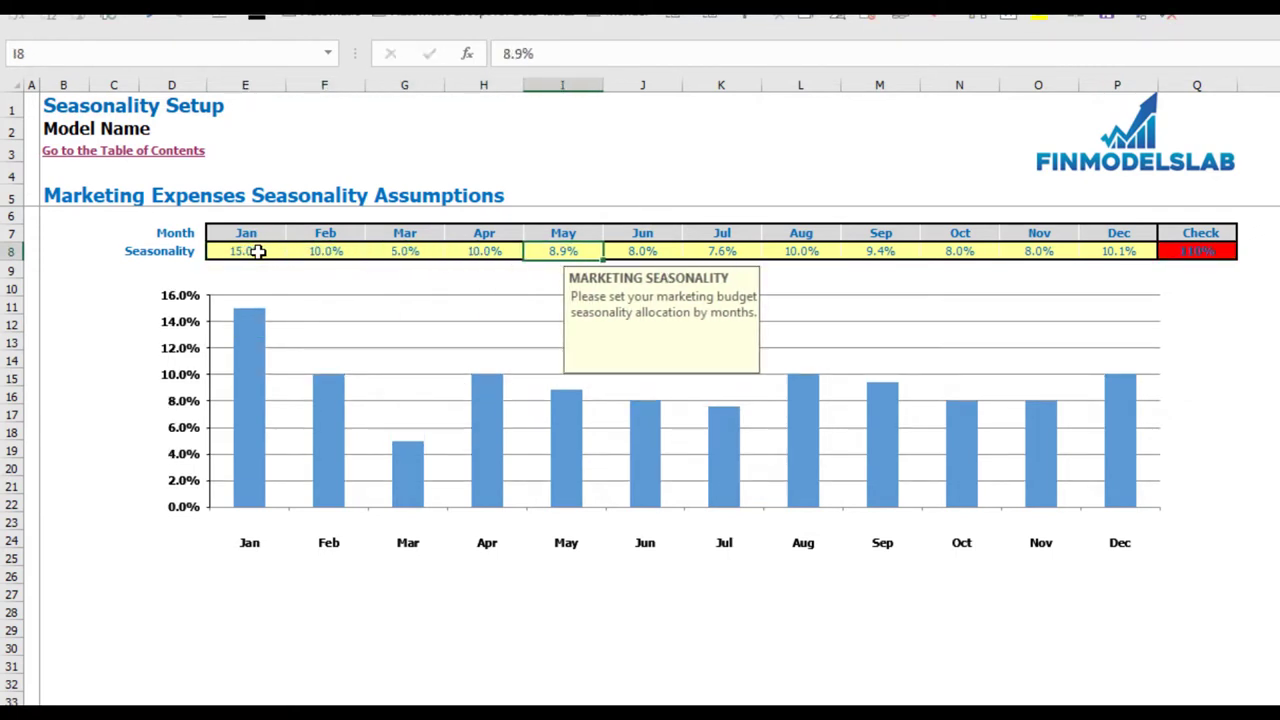
Step: Set the marketing seasonality to 8% for May, 6% for June, 7% for July and 5% for August
type("8")
key("Tab")
type("6")
key("Tab")
type("7")
key("Tab")
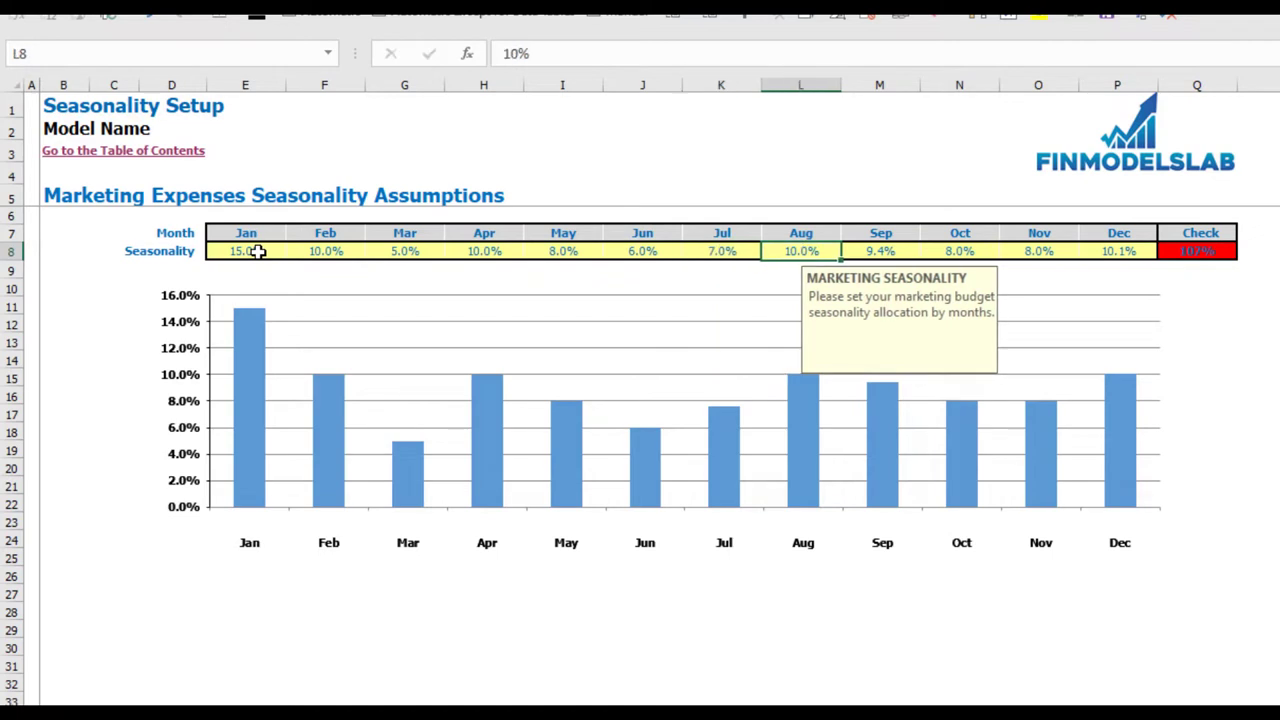
type("5")
key("Tab")
Step: Set the marketing seasonality to 10% for September, 15% for October, and 5% each for November and December
type("10")
key("Tab")
type("15")
key("Tab")
type("5")
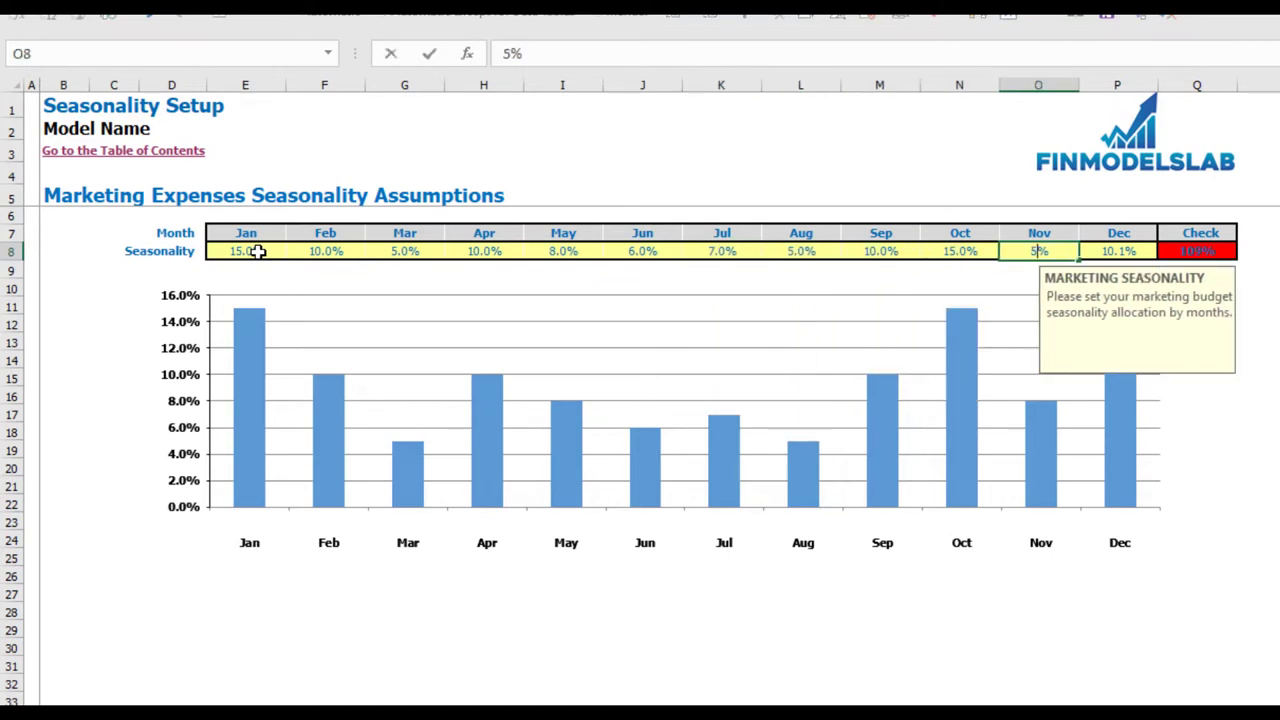
key("Tab")
type("5")
key("Return")
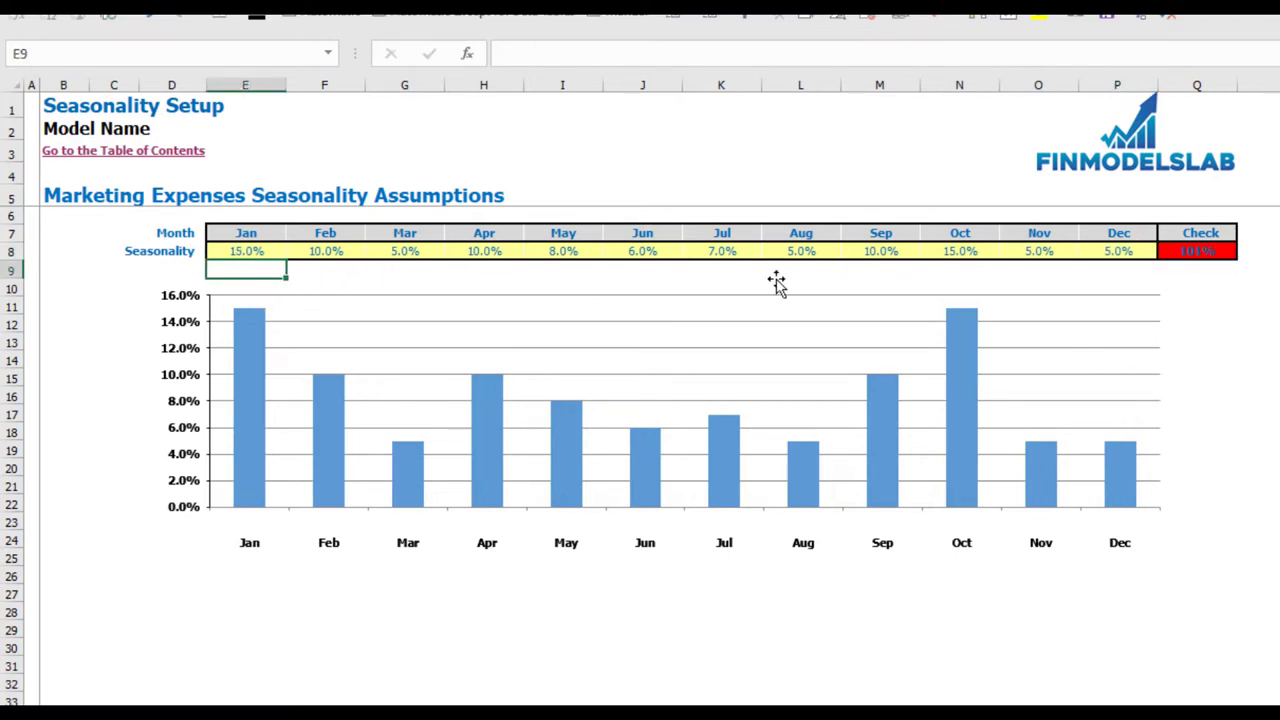
Step: Inspect the seasonality check total and set October's marketing seasonality to 14%
left_click(1219, 251)
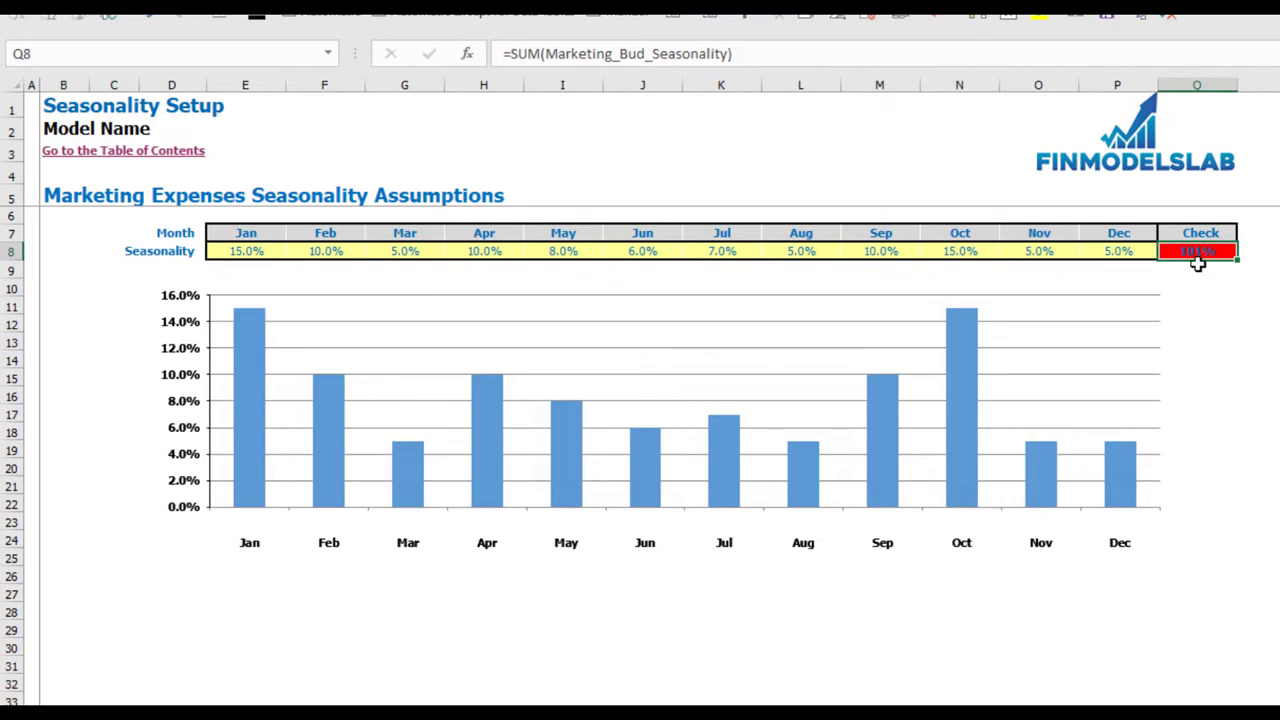
left_click(978, 251)
type("14")
key("Return")
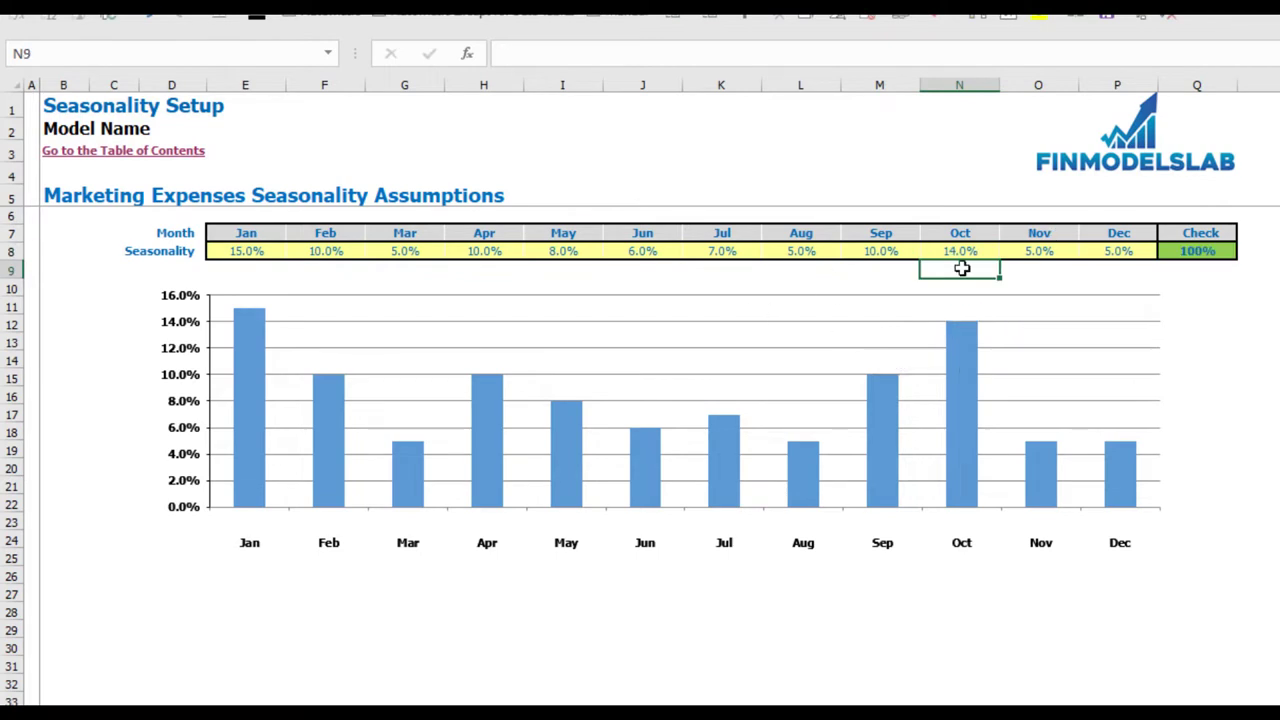
left_click(1225, 250)
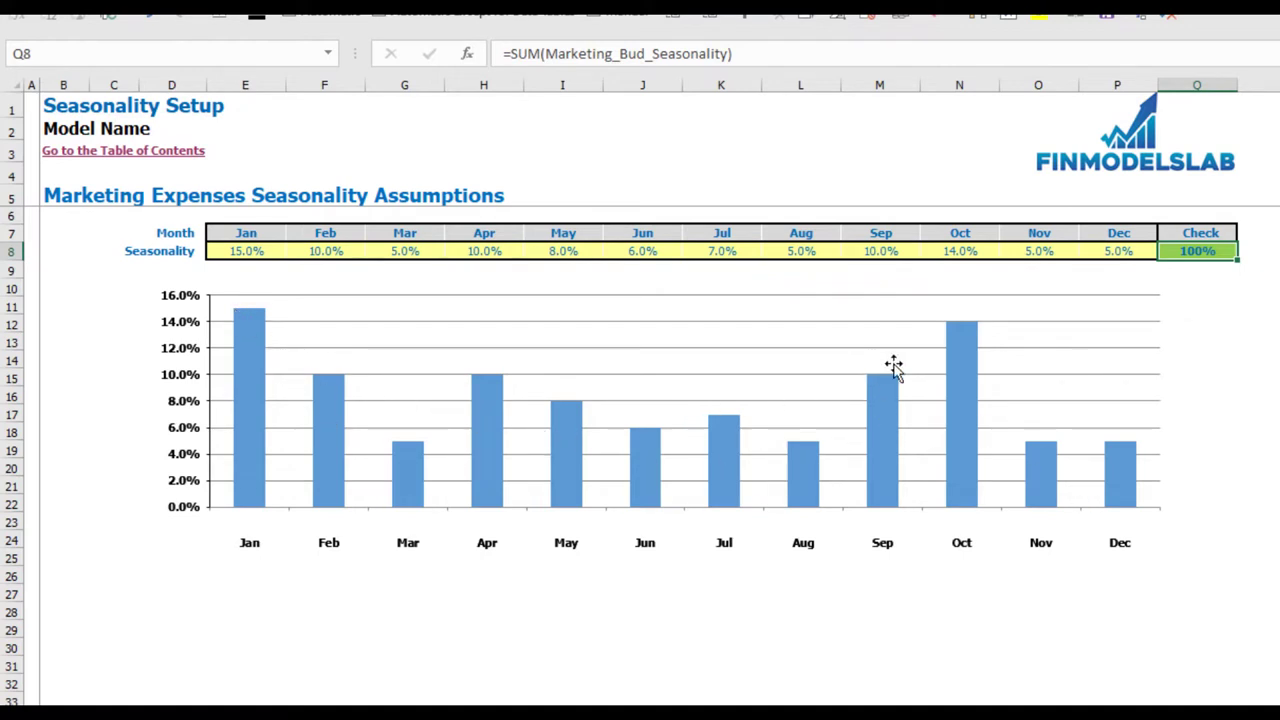
Step: Spread the marketing seasonality evenly by entering =1/12 for January and copying it to February through December
left_click(258, 251)
type("=1/12")
key("ctrl+Return")
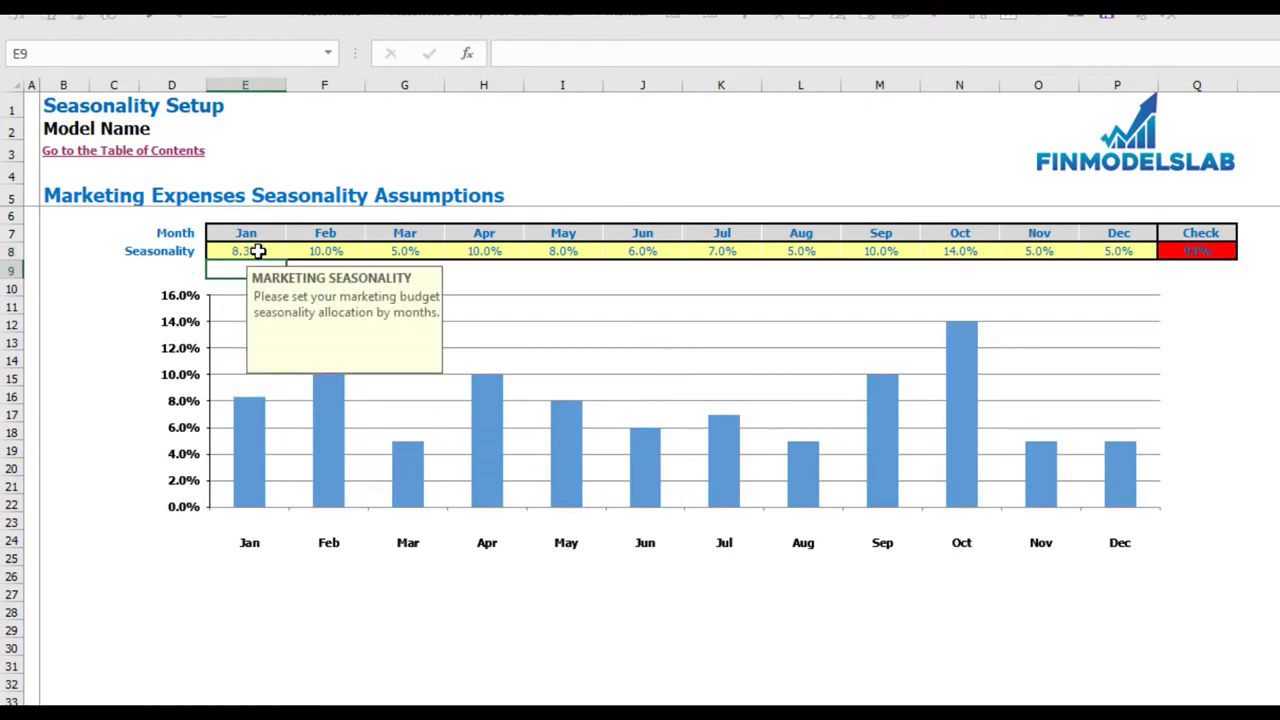
key("ctrl+c")
key("Right")
key("ctrl+shift+Right")
key("ctrl+v")
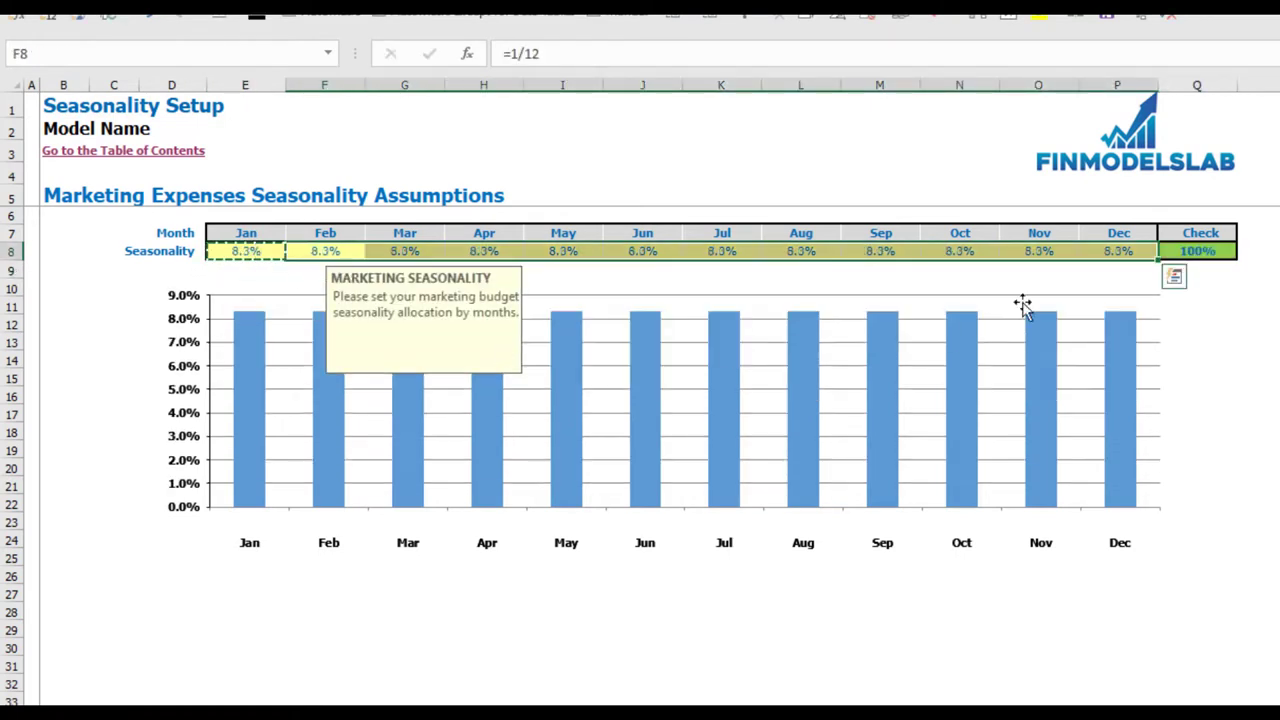
left_click(1258, 345)
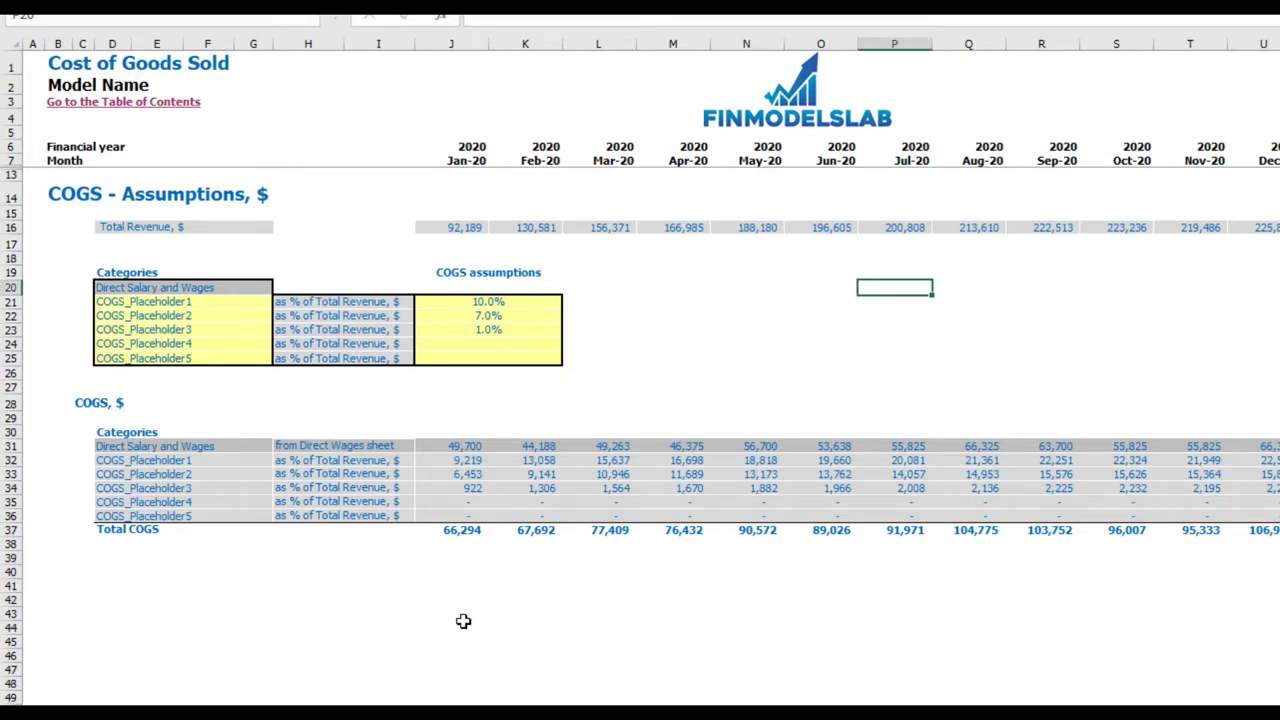
Step: Rename the first COGS placeholder category as Hosting and set its assumption to 15% of total revenue
left_click(223, 315)
left_click(223, 301)
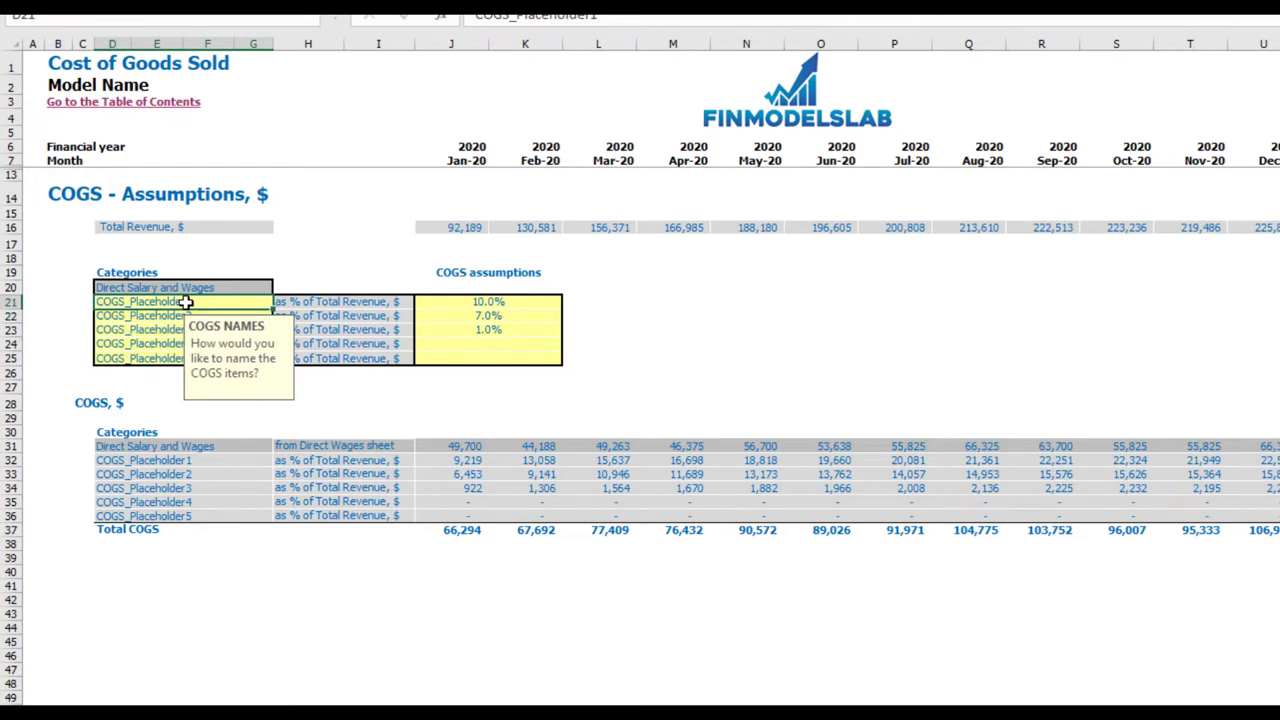
type("Hosti")
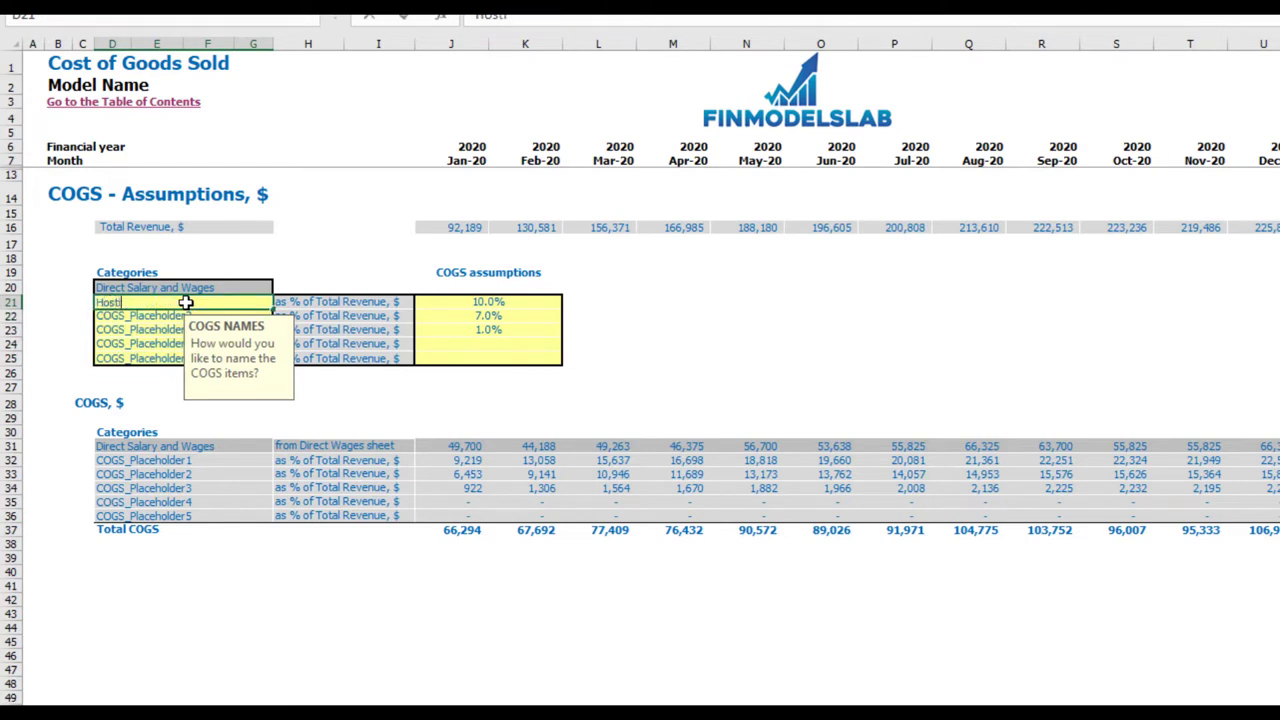
key("Return")
left_click(650, 350)
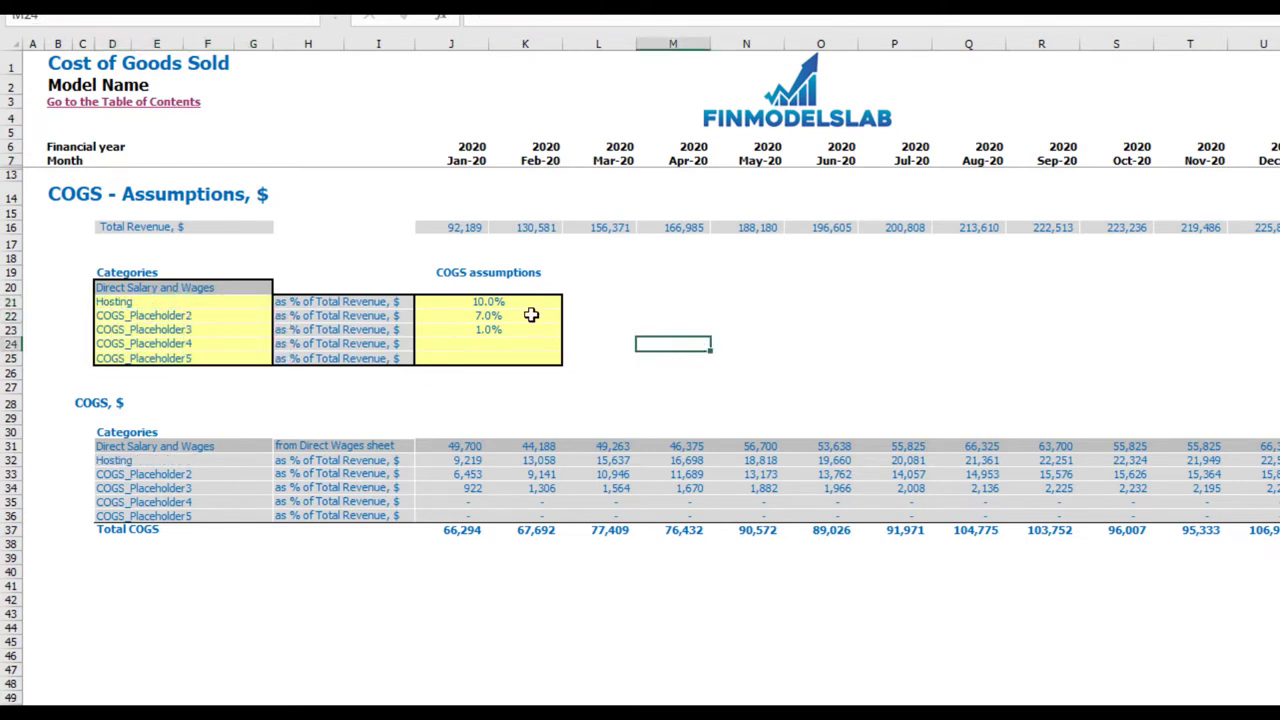
left_click(517, 306)
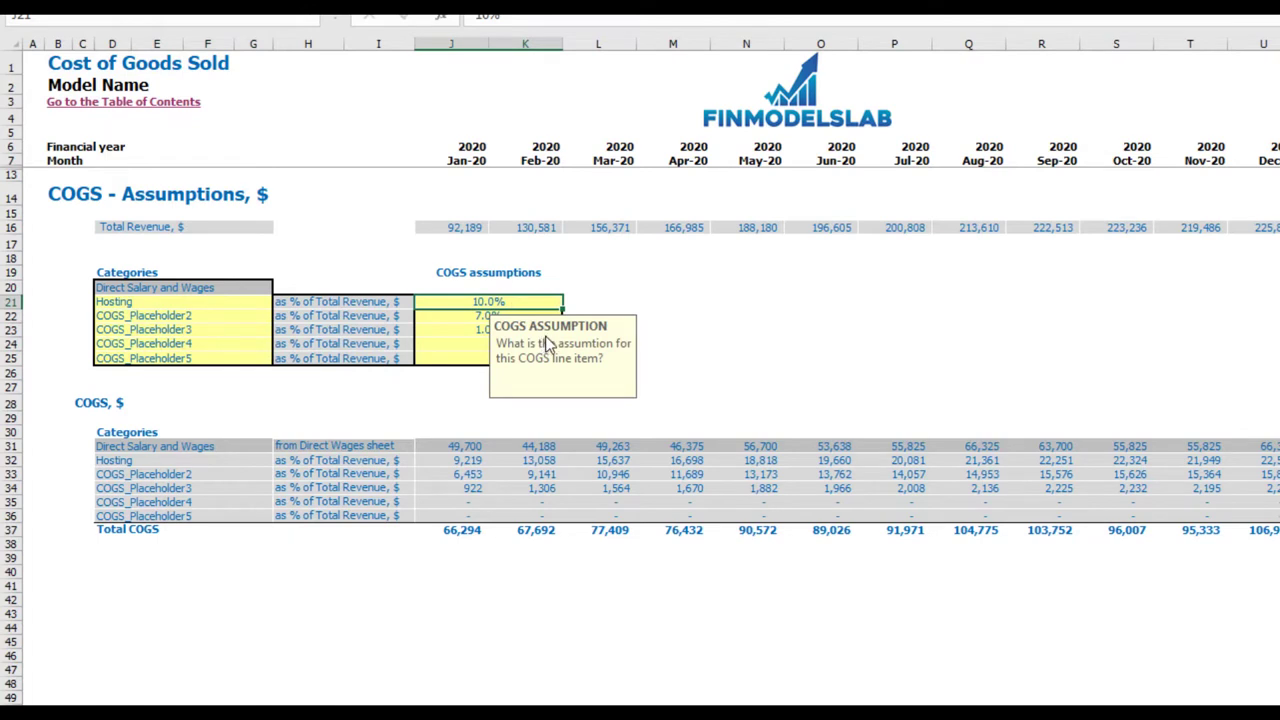
type("15")
key("Return")
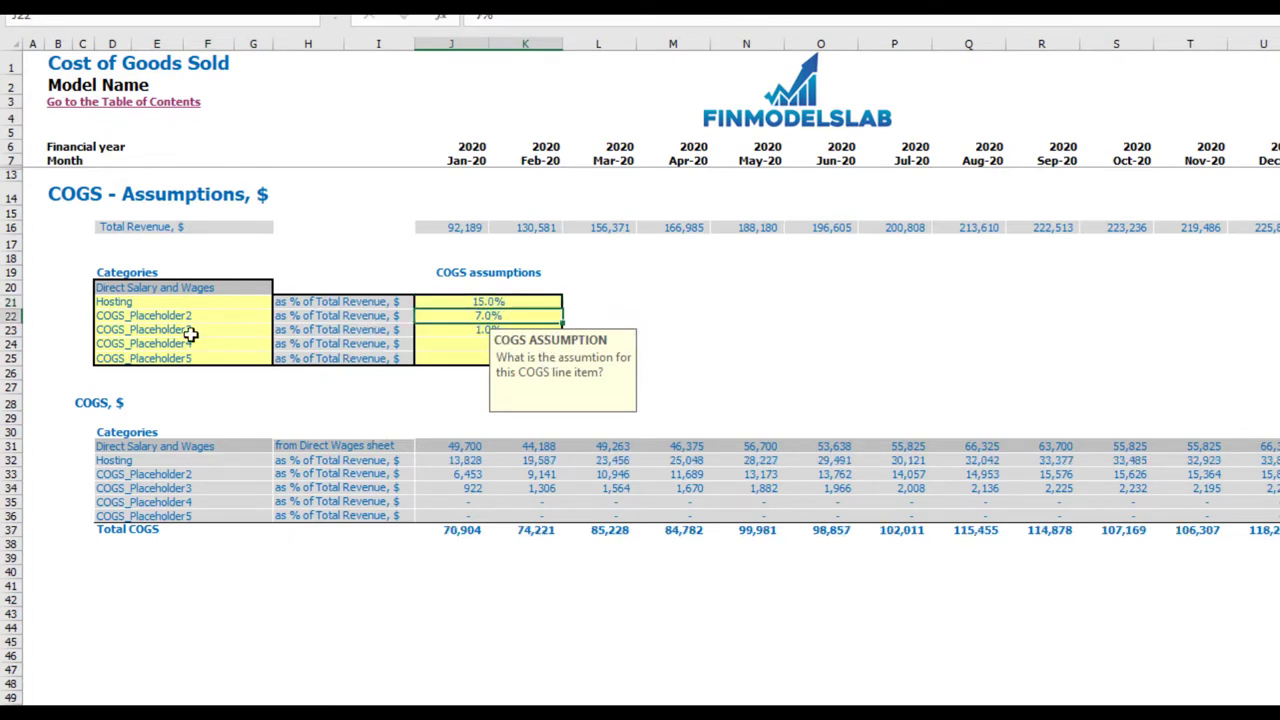
Step: Review the Total Revenue row and the COGS assumptions, and expand the Total COGS details on the Income Statement
left_click(12, 228)
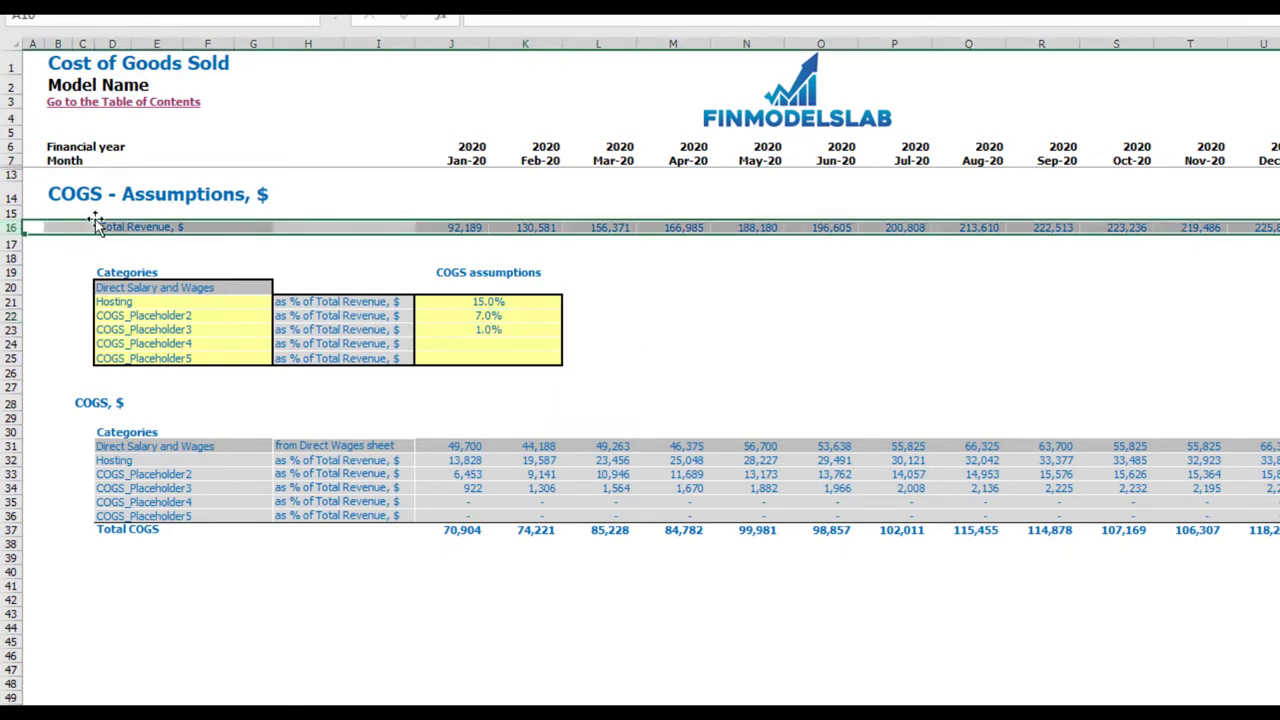
left_click(473, 264)
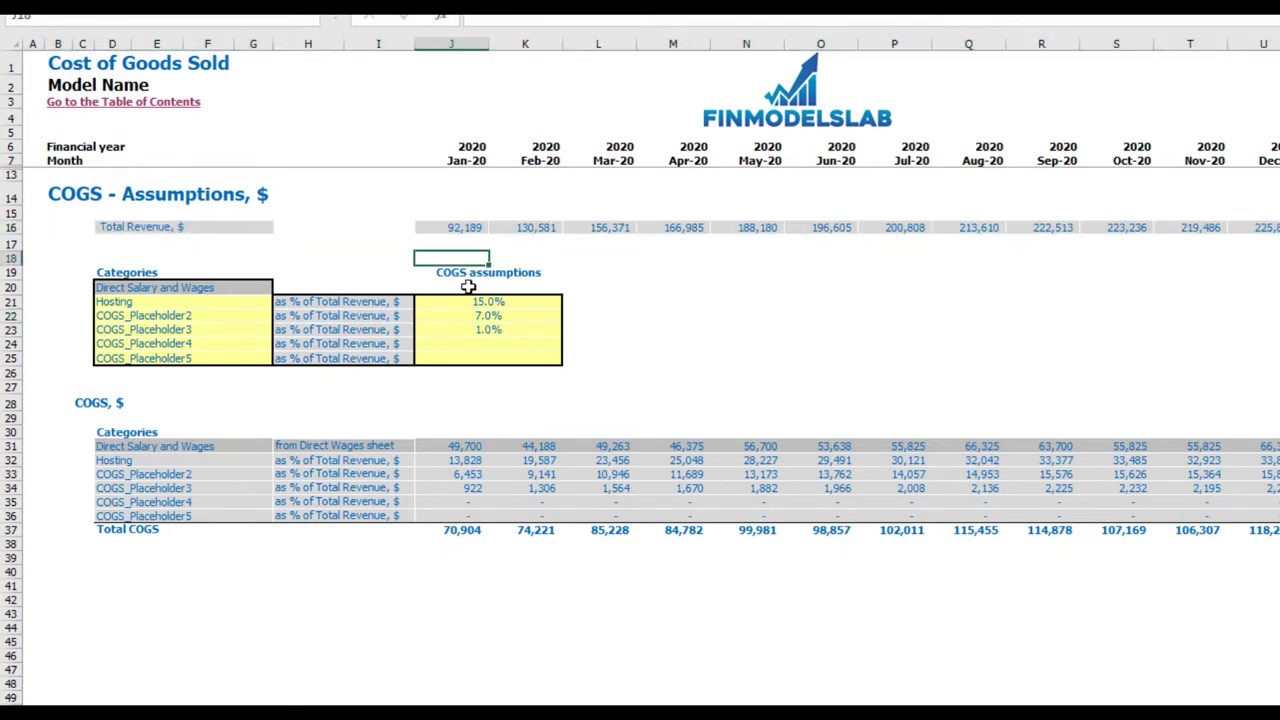
left_click_drag(471, 306, 530, 357)
left_click(628, 261)
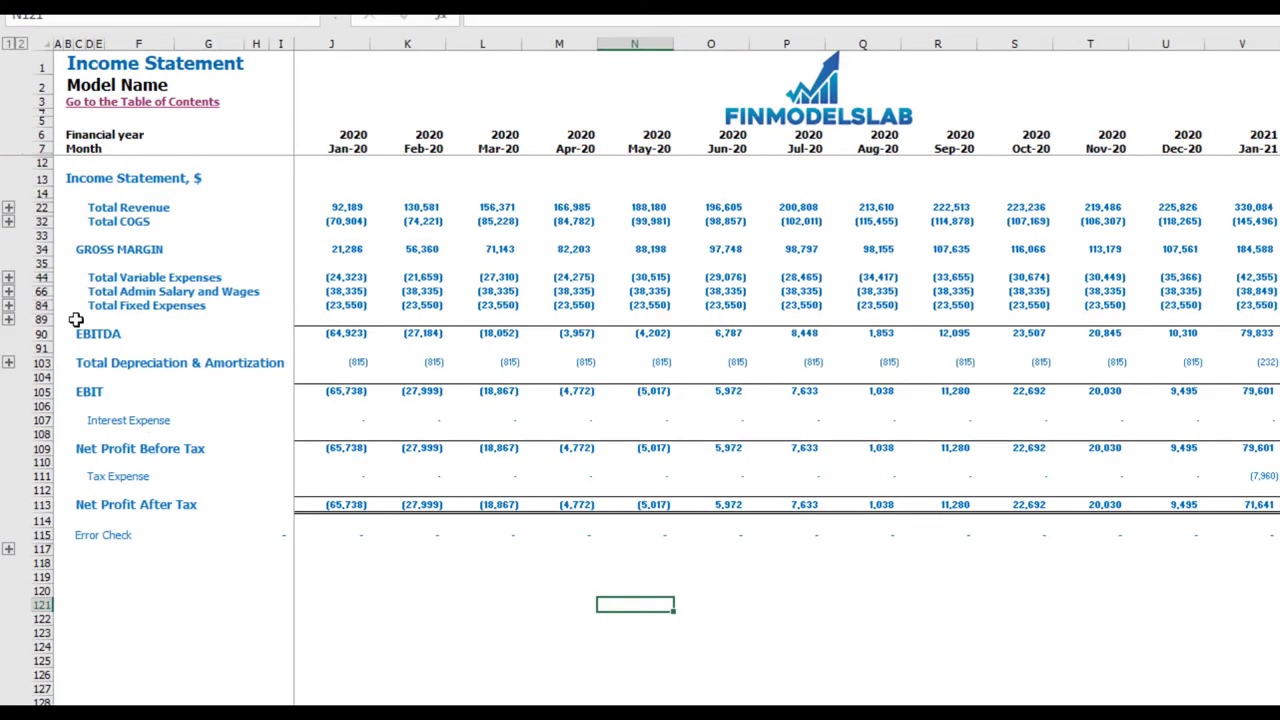
left_click(8, 221)
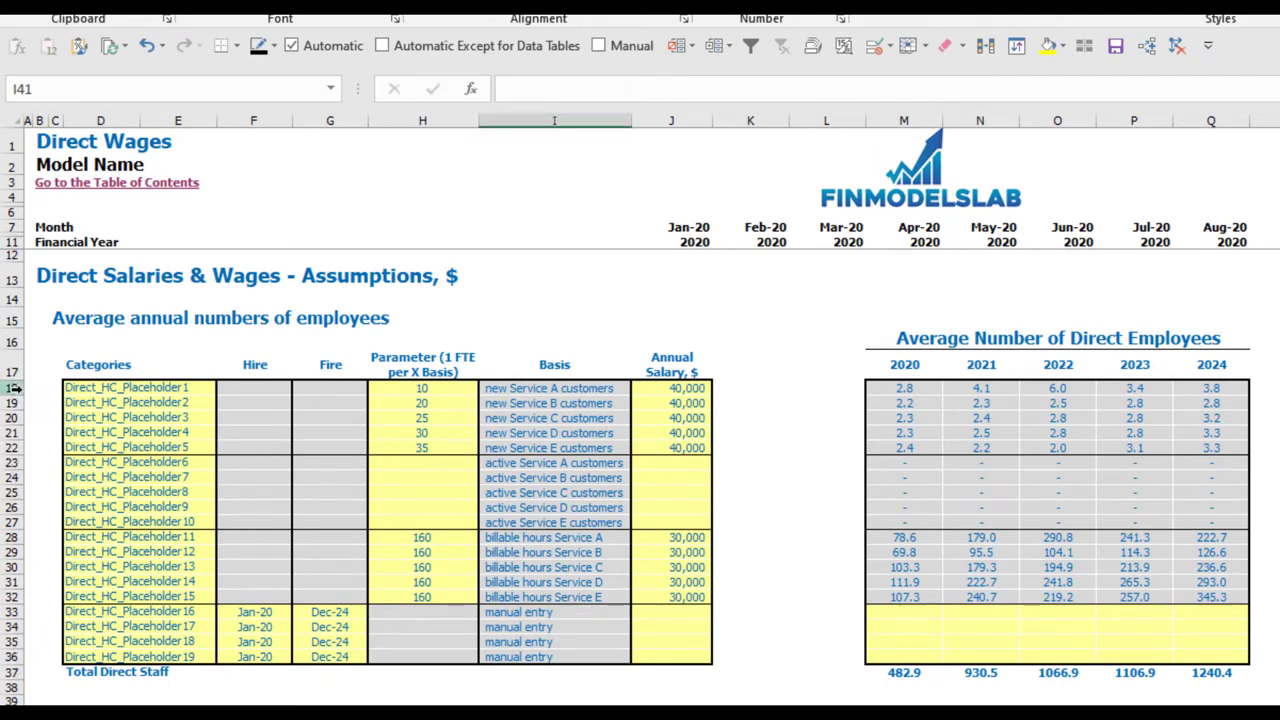
Step: Rename the first two direct staff categories on the Direct Wages sheet as AE and SDR
left_click_drag(12, 388, 14, 430)
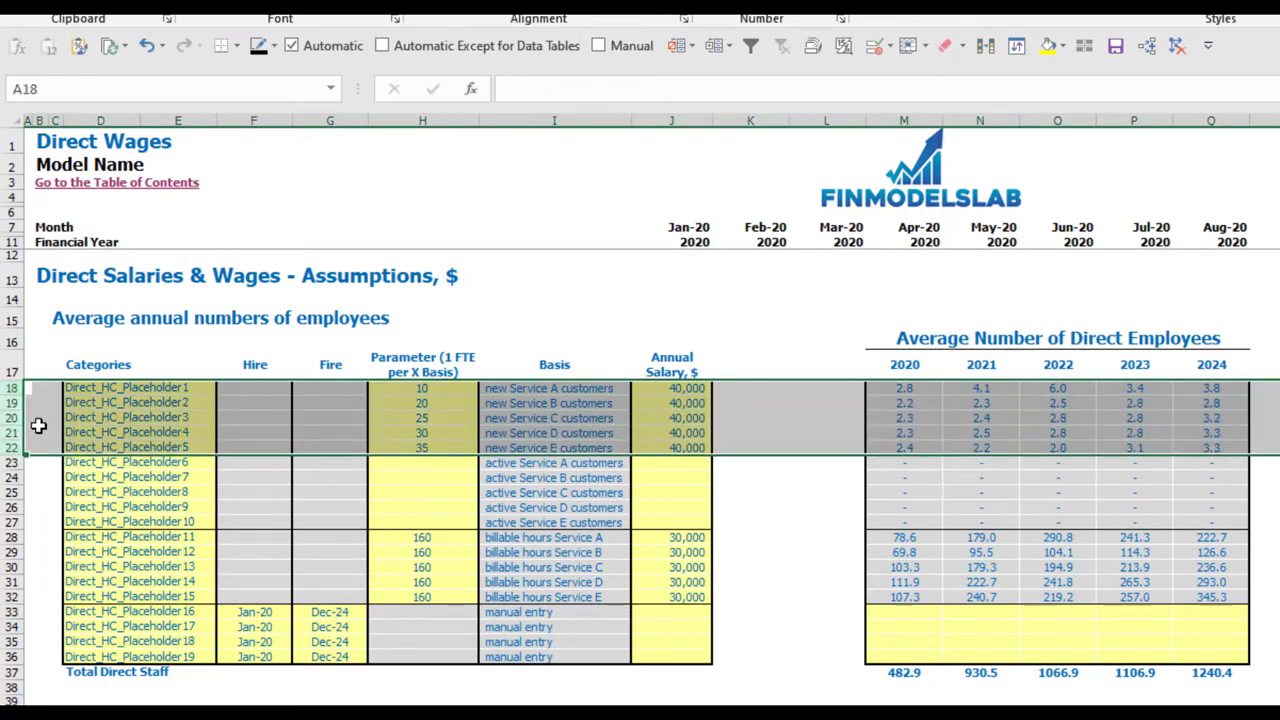
left_click(38, 420)
left_click(125, 390)
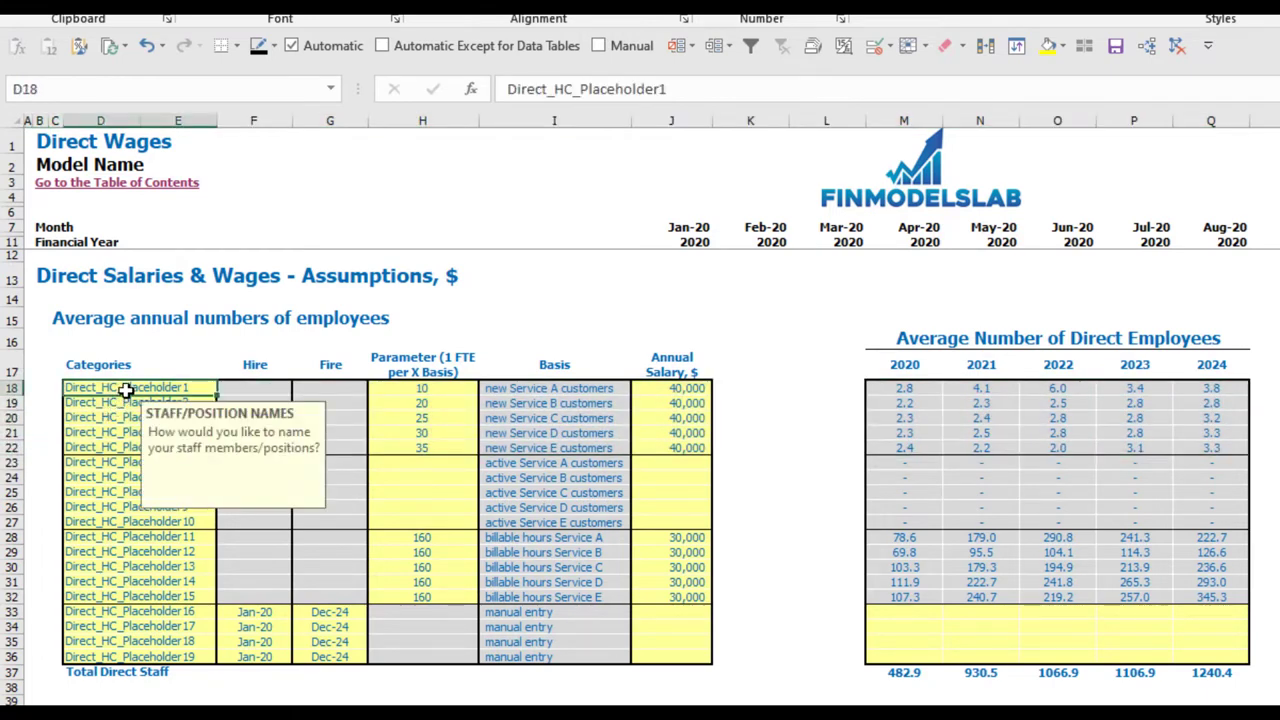
type("AE")
key("Return")
type("SDR")
key("Return")
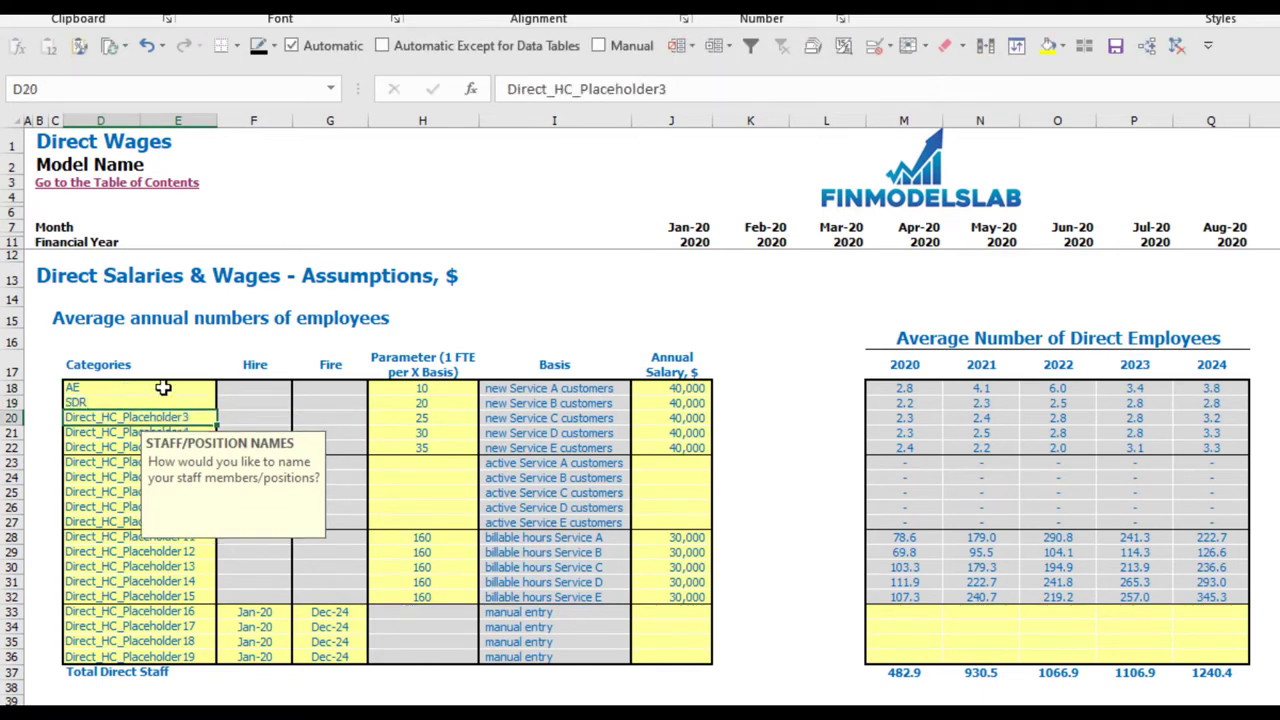
Step: Examine the Basis and Parameter (1 FTE per X Basis) columns of the direct staff table
left_click(505, 302)
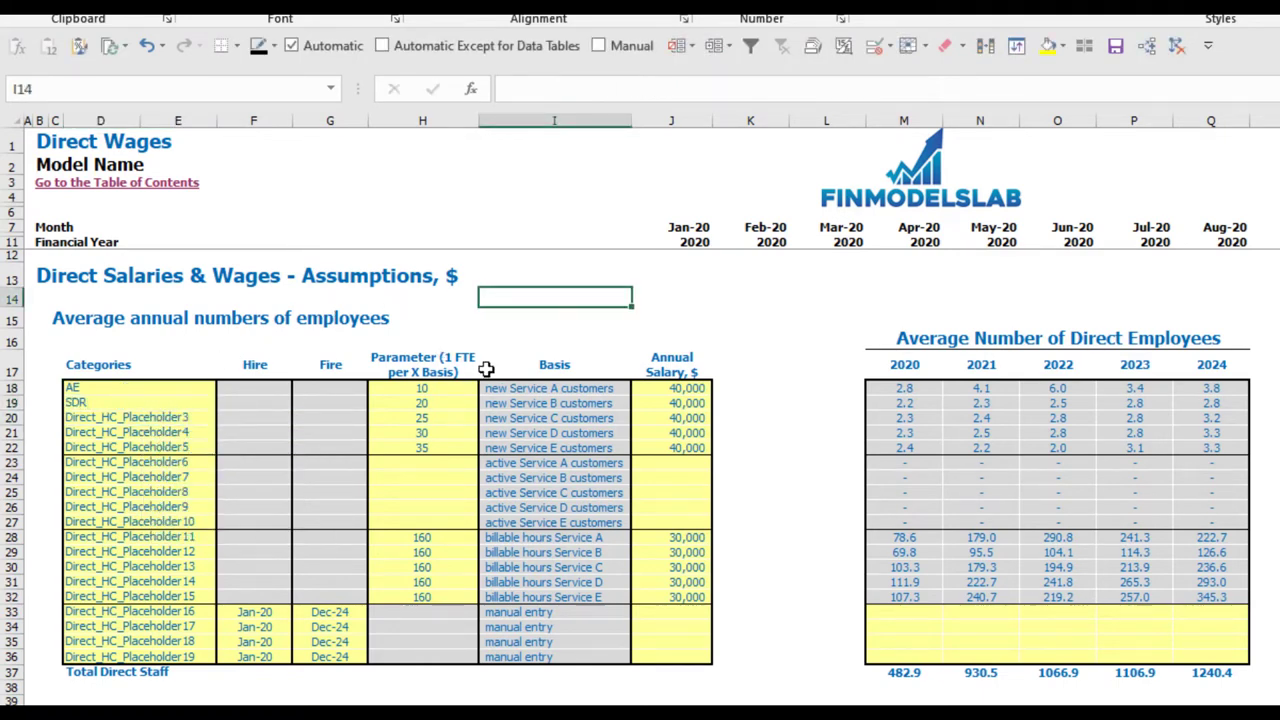
left_click(524, 370)
left_click(428, 372)
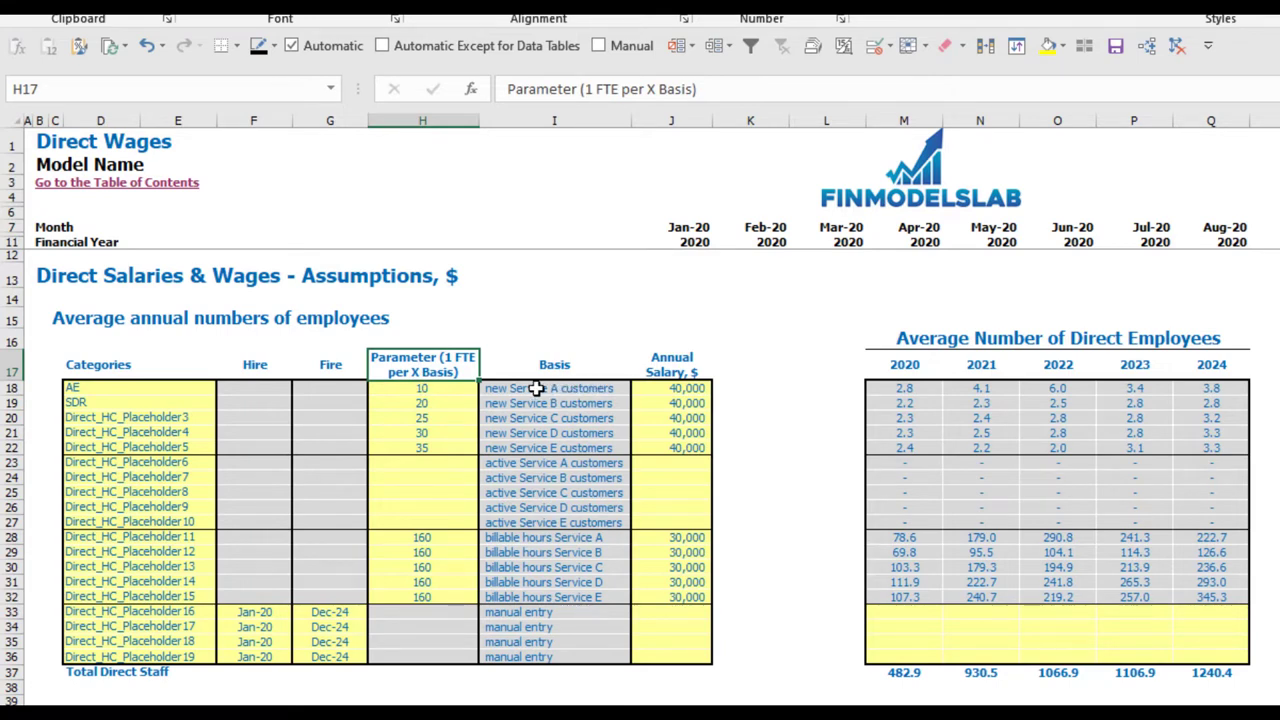
left_click(460, 400)
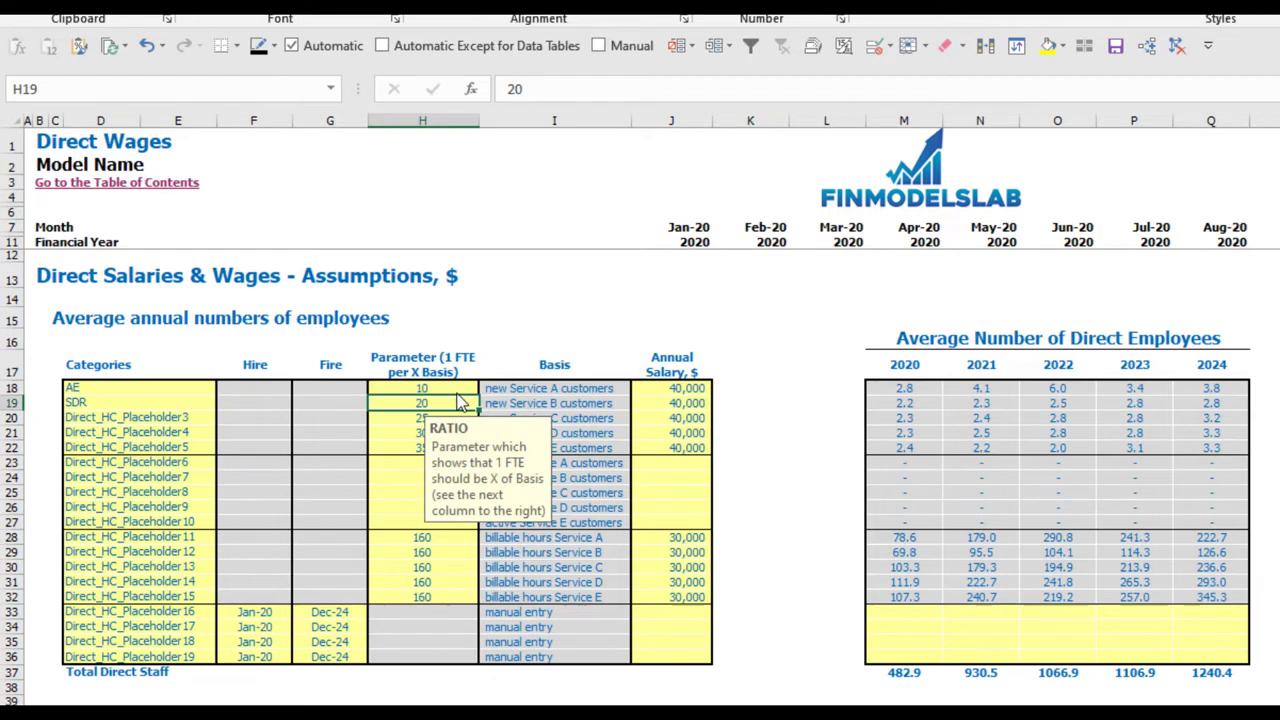
Step: Set the AE parameter to 15 new Service A customers per FTE and check its average yearly employee numbers
left_click(447, 387)
type("15")
key("Return")
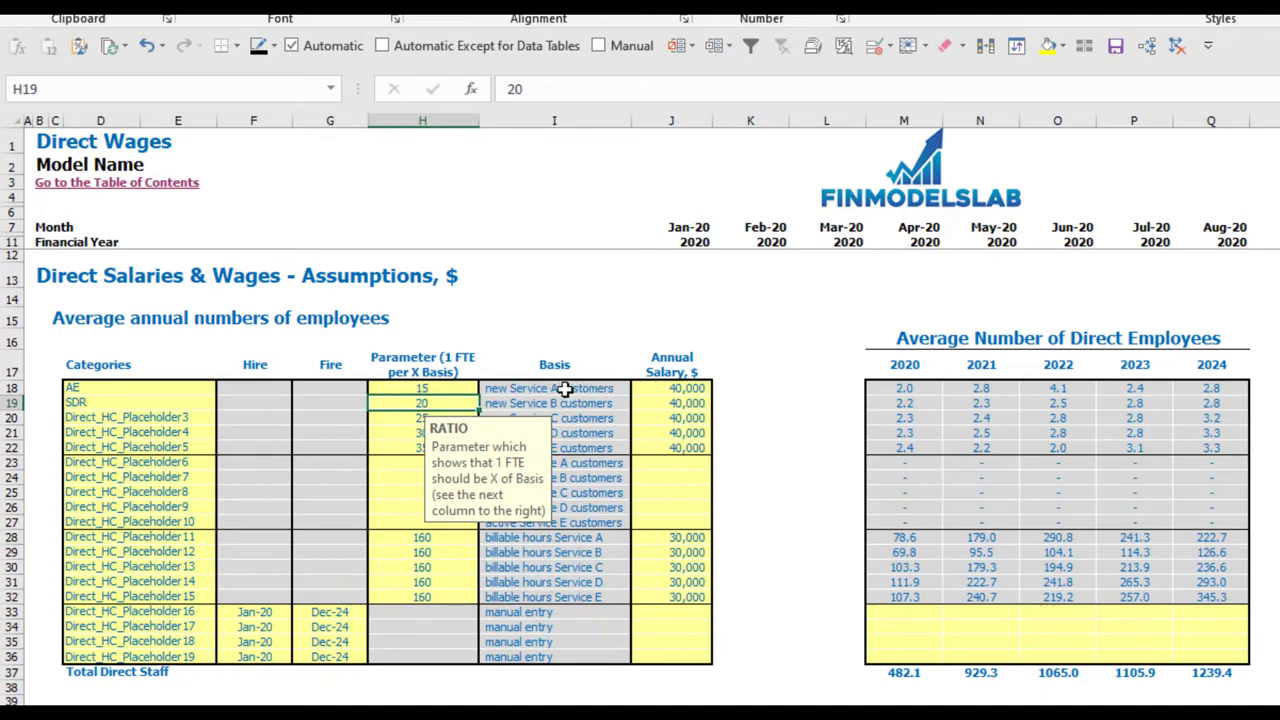
left_click(436, 388)
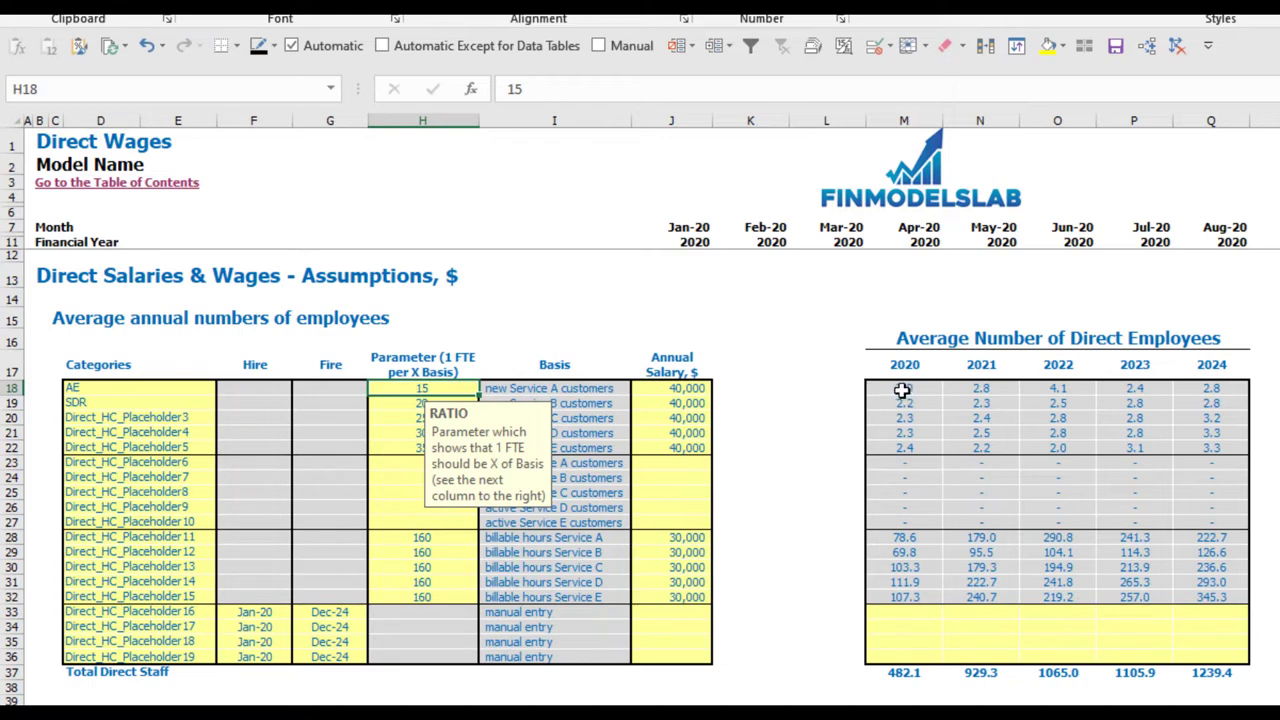
left_click(990, 292)
left_click_drag(905, 389, 1214, 390)
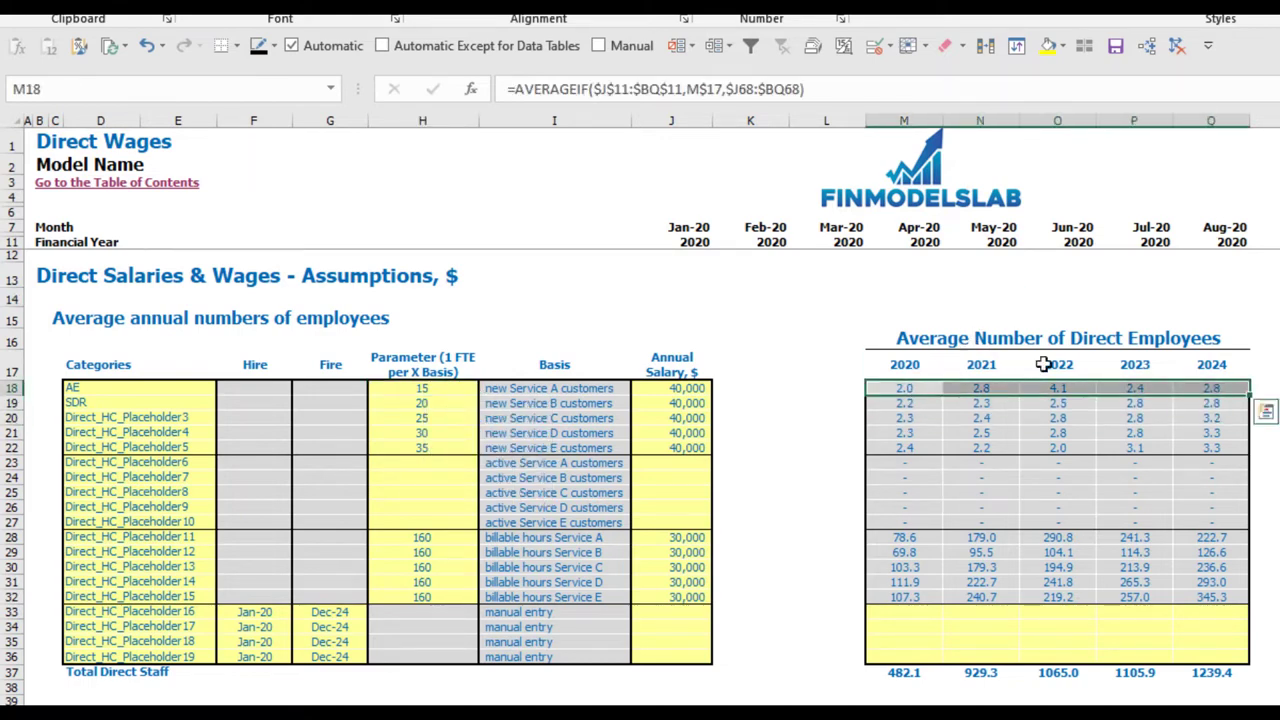
left_click(744, 319)
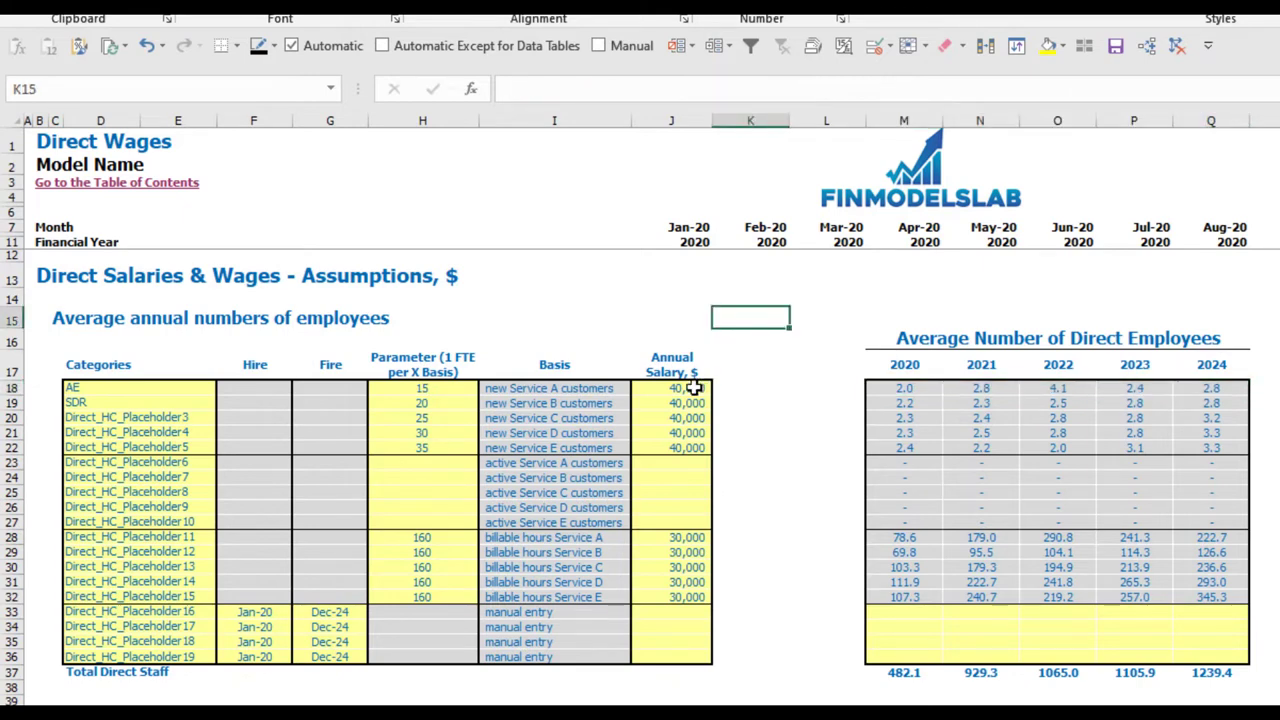
Step: Set the annual salary of the AE category to 25,000
left_click(693, 388)
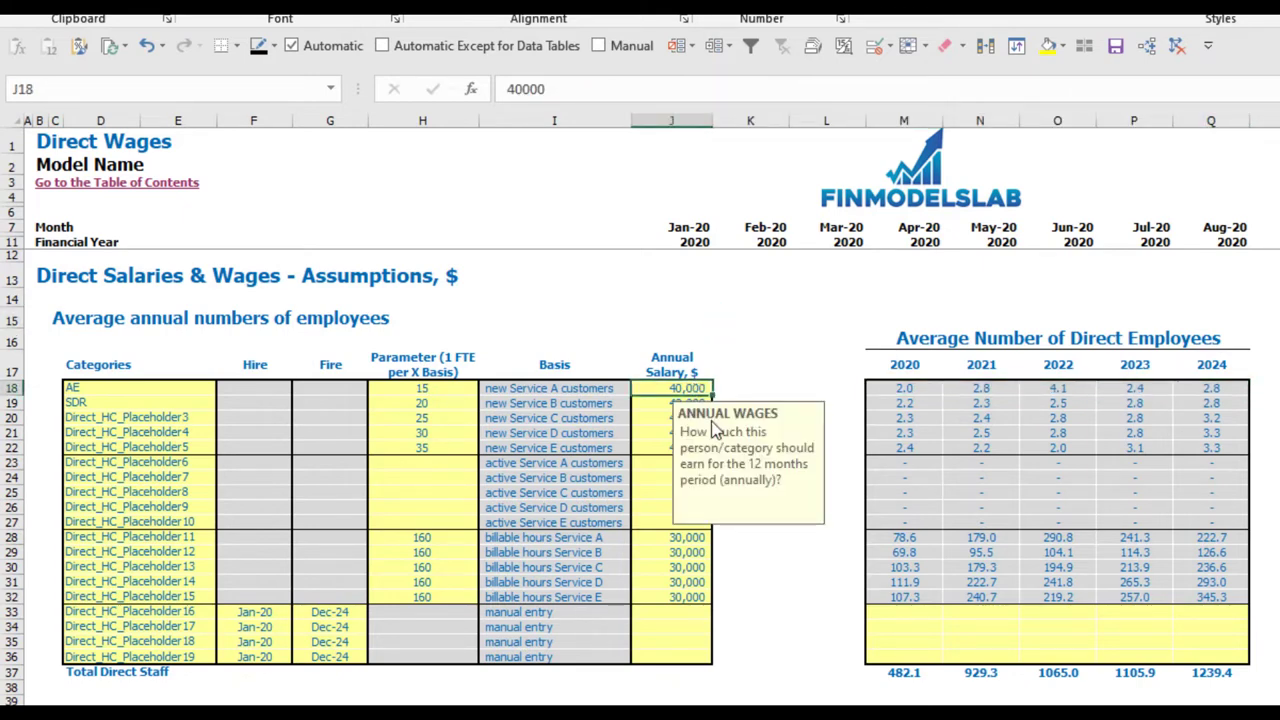
type("25,00")
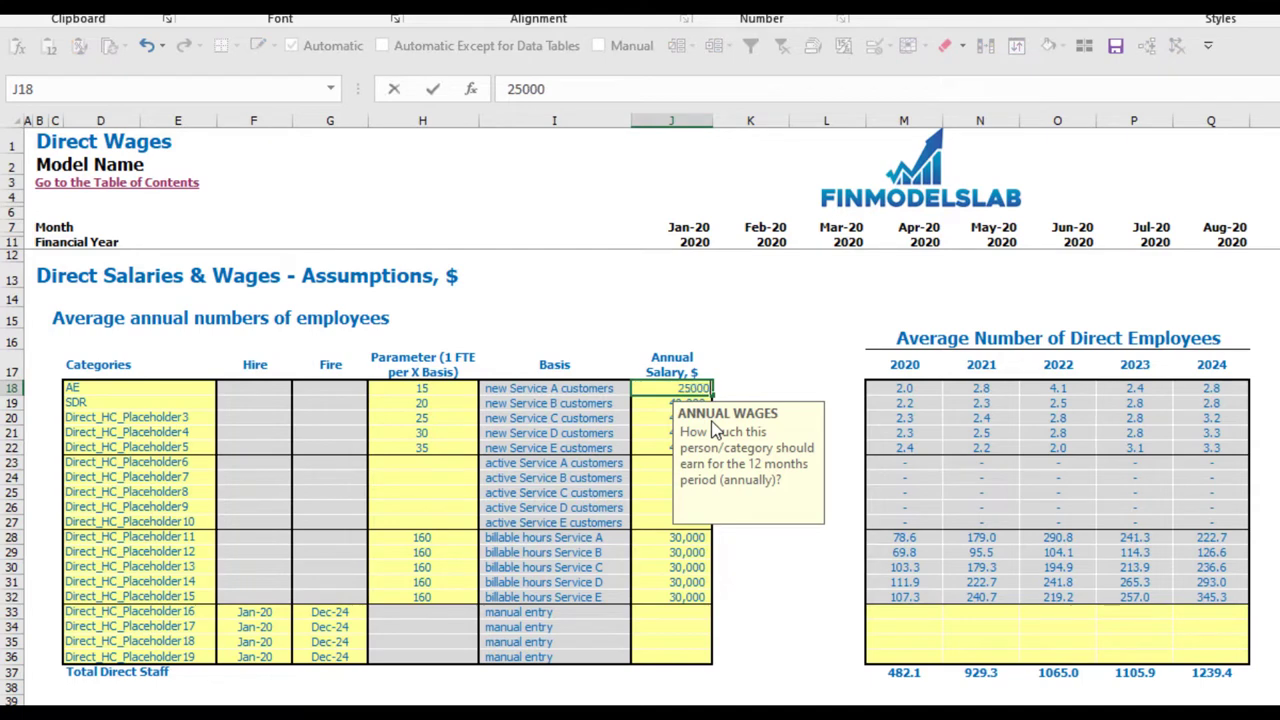
type("0")
key("Return")
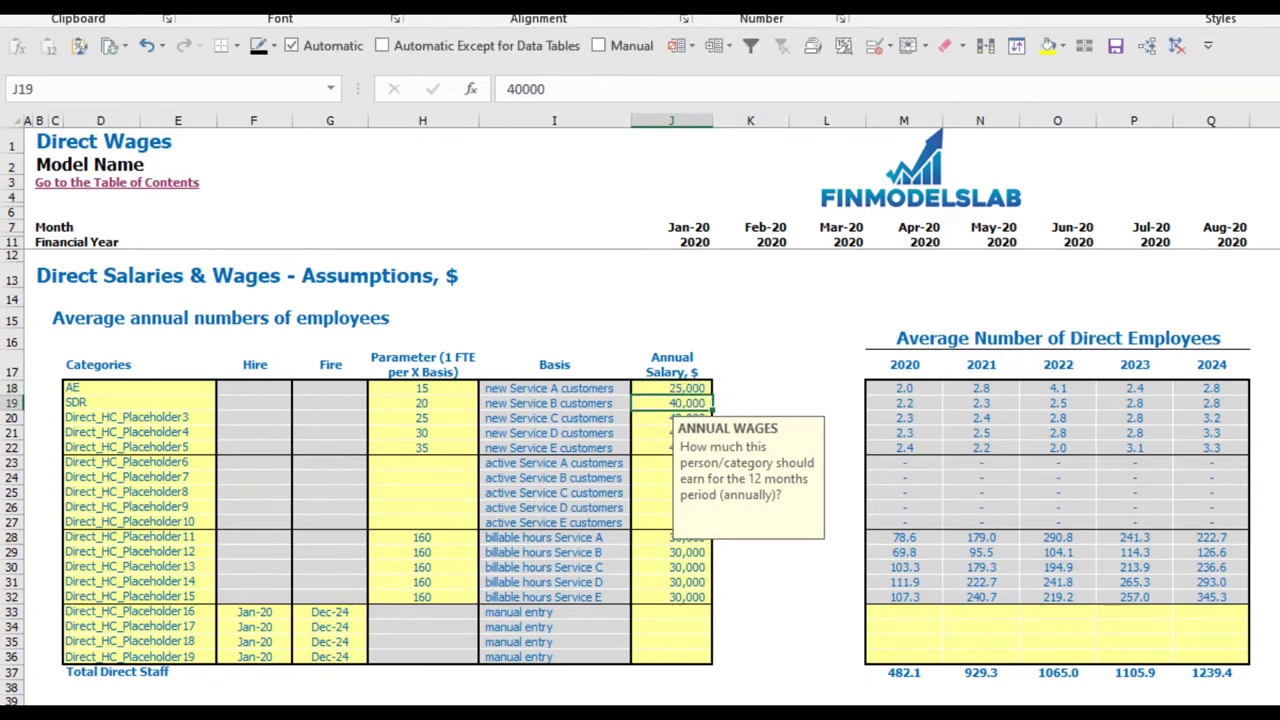
Step: Set AE's annual salary raises to 5% for 2021, 4% for 2022, 3% for 2023 and 2% for 2024
left_click(1275, 388)
key("Right")
key("Right")
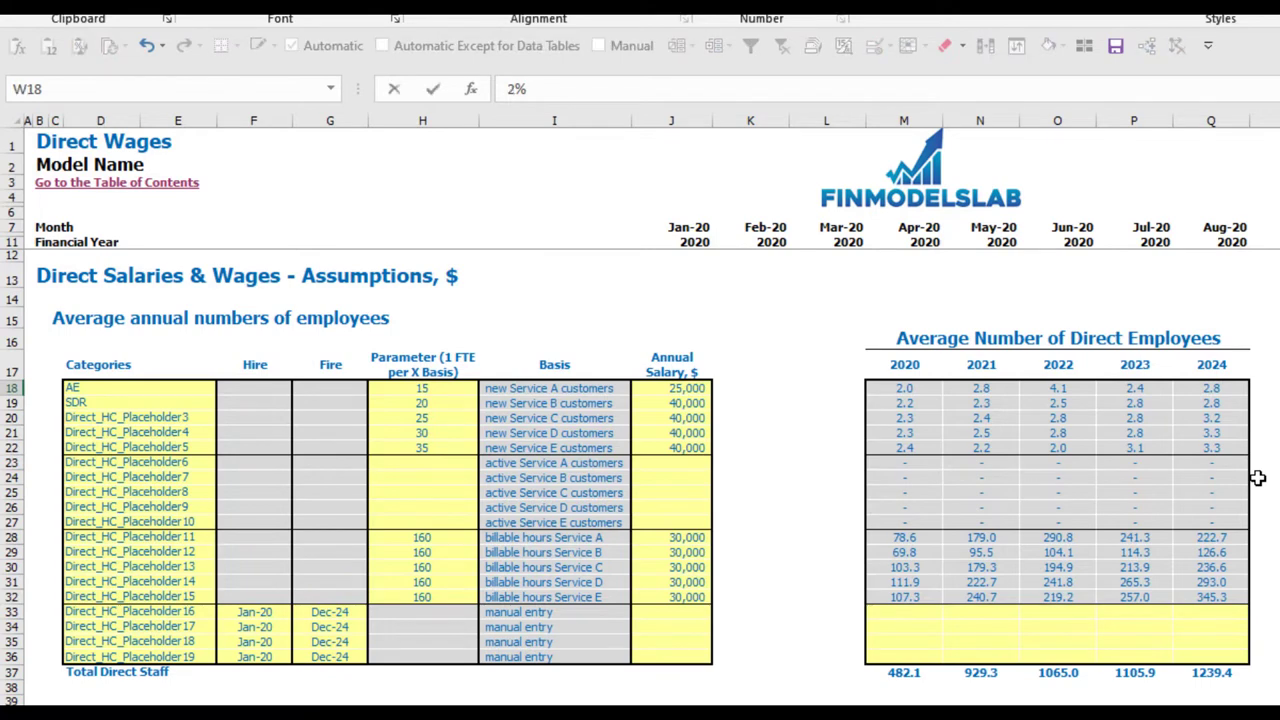
key("Right")
key("Right")
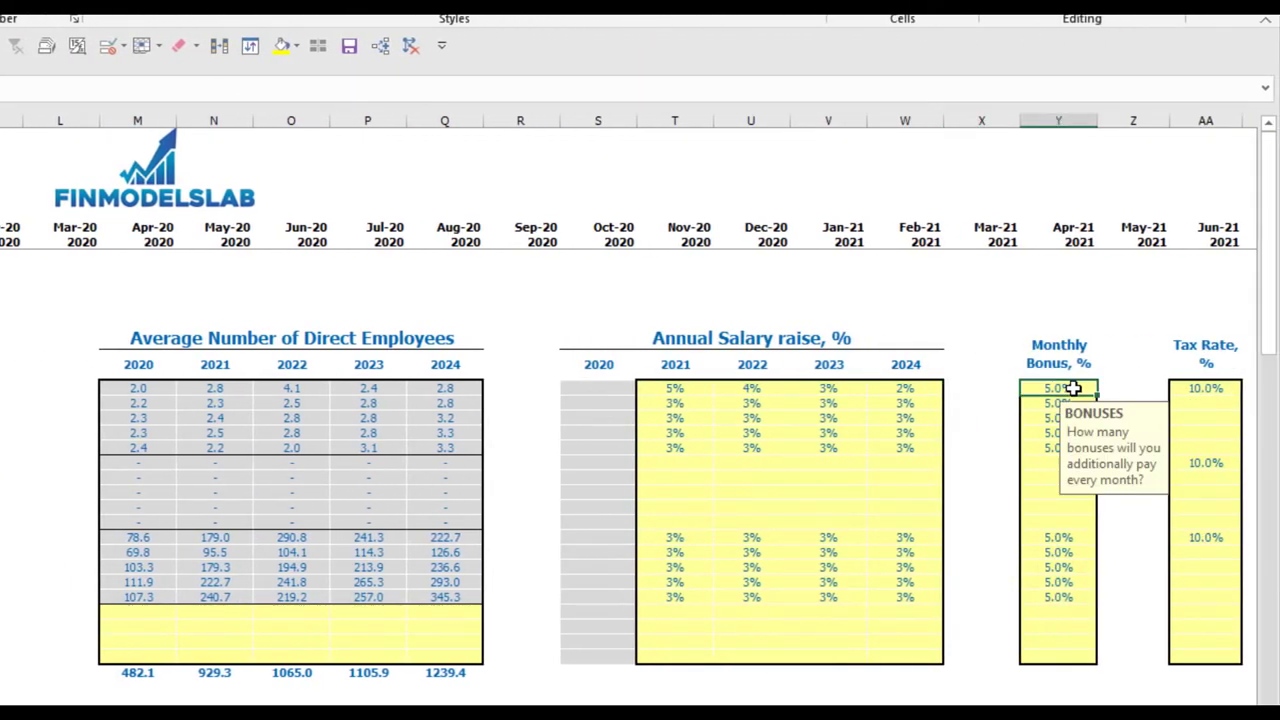
Step: Set AE's monthly bonus to 10% and its tax rate to 12%
type("10")
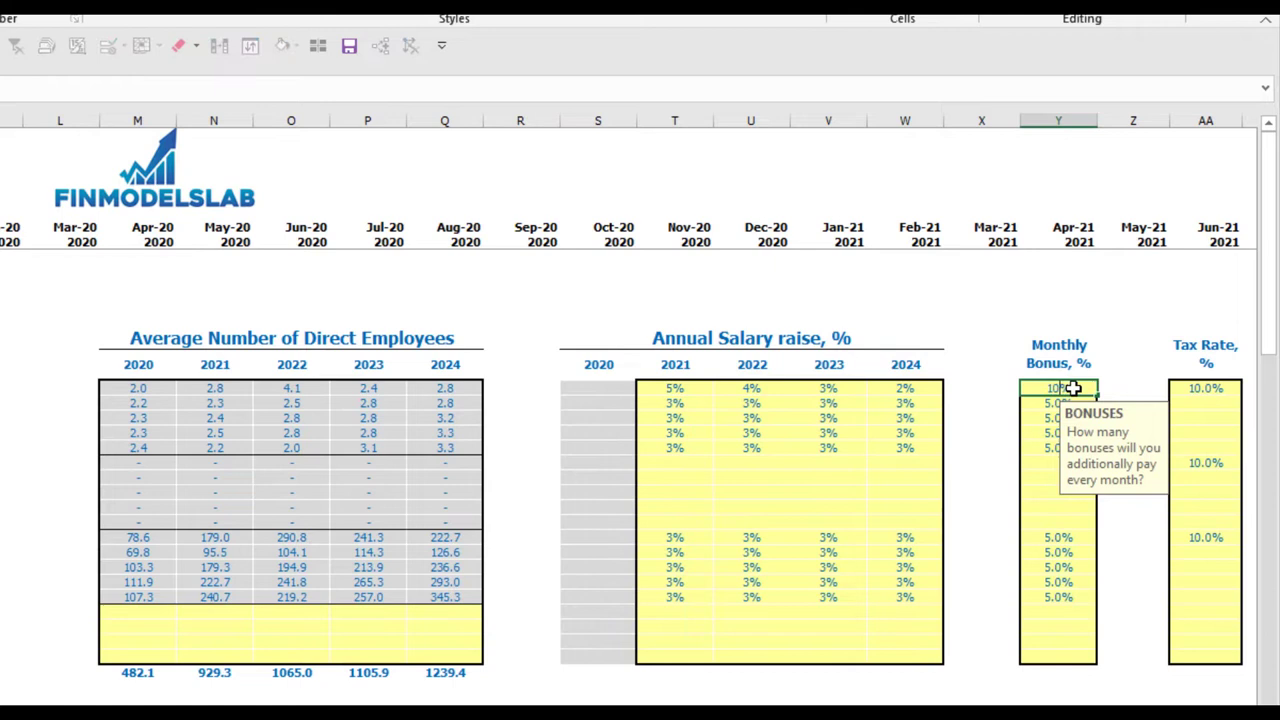
key("ctrl+Return")
left_click(1197, 386)
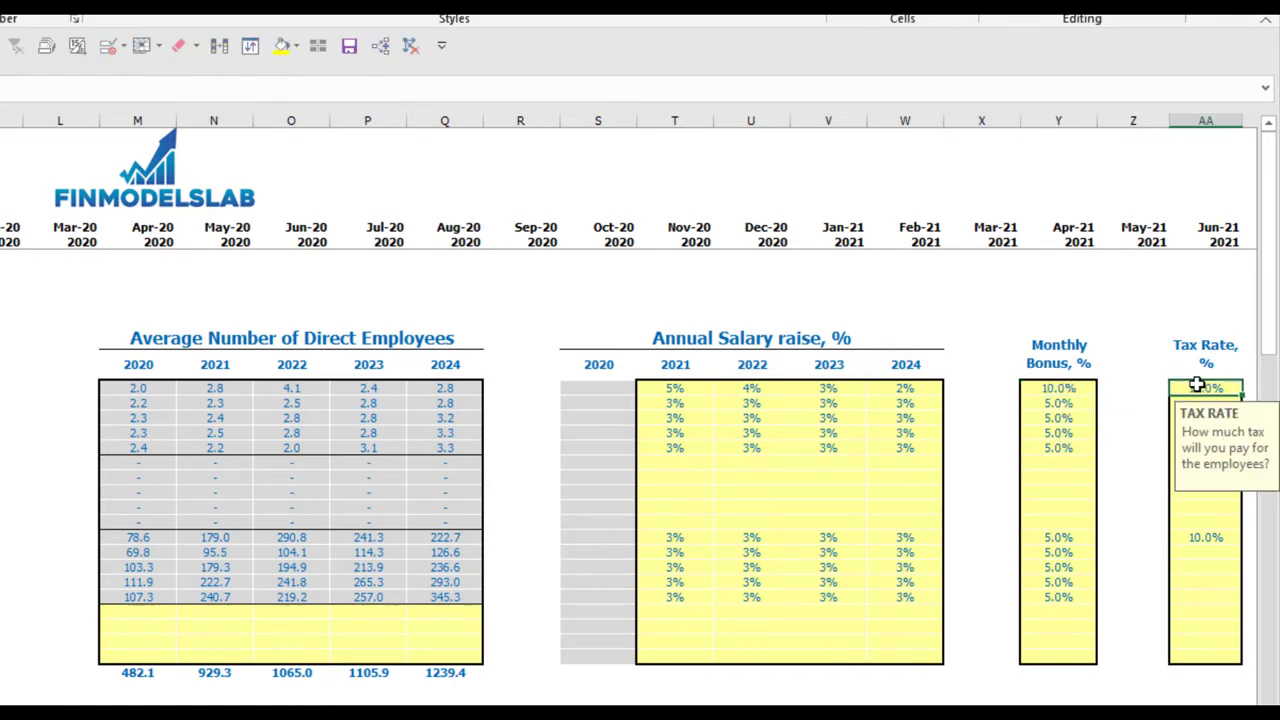
type("12")
key("Return")
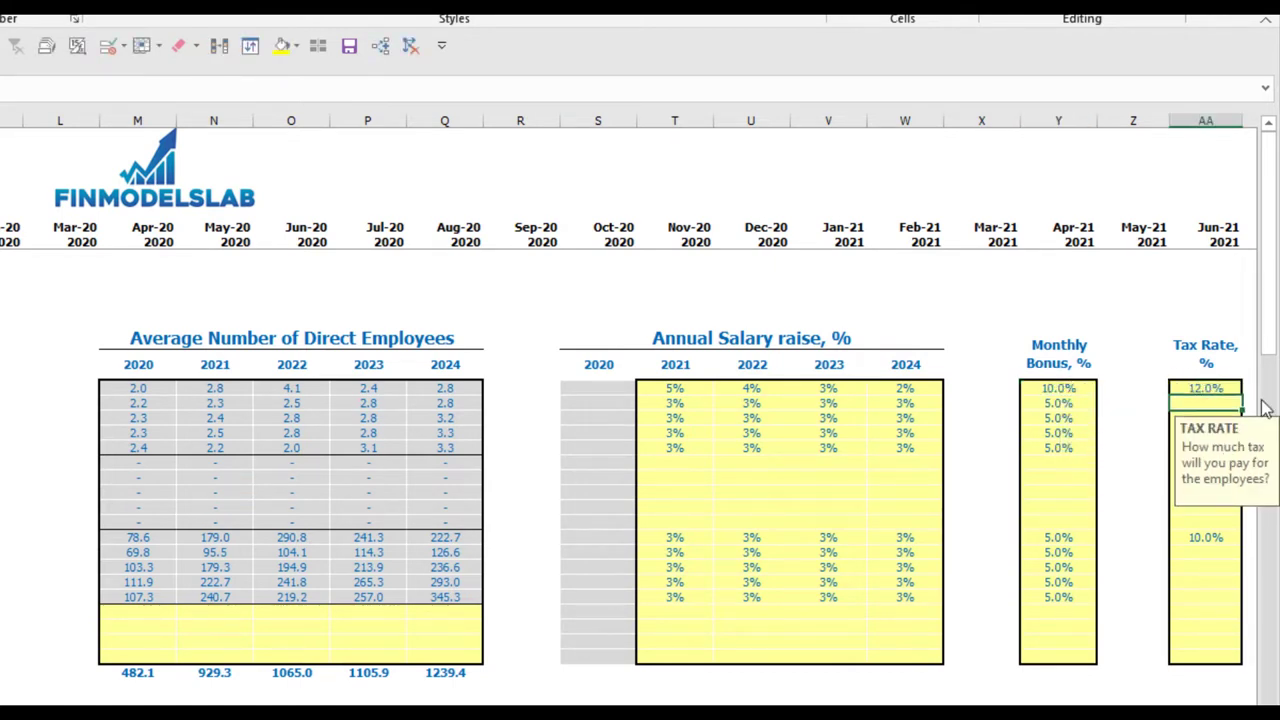
Step: Clear the monthly bonus and the tax rate in the AE row
left_click(1058, 390)
key("Delete")
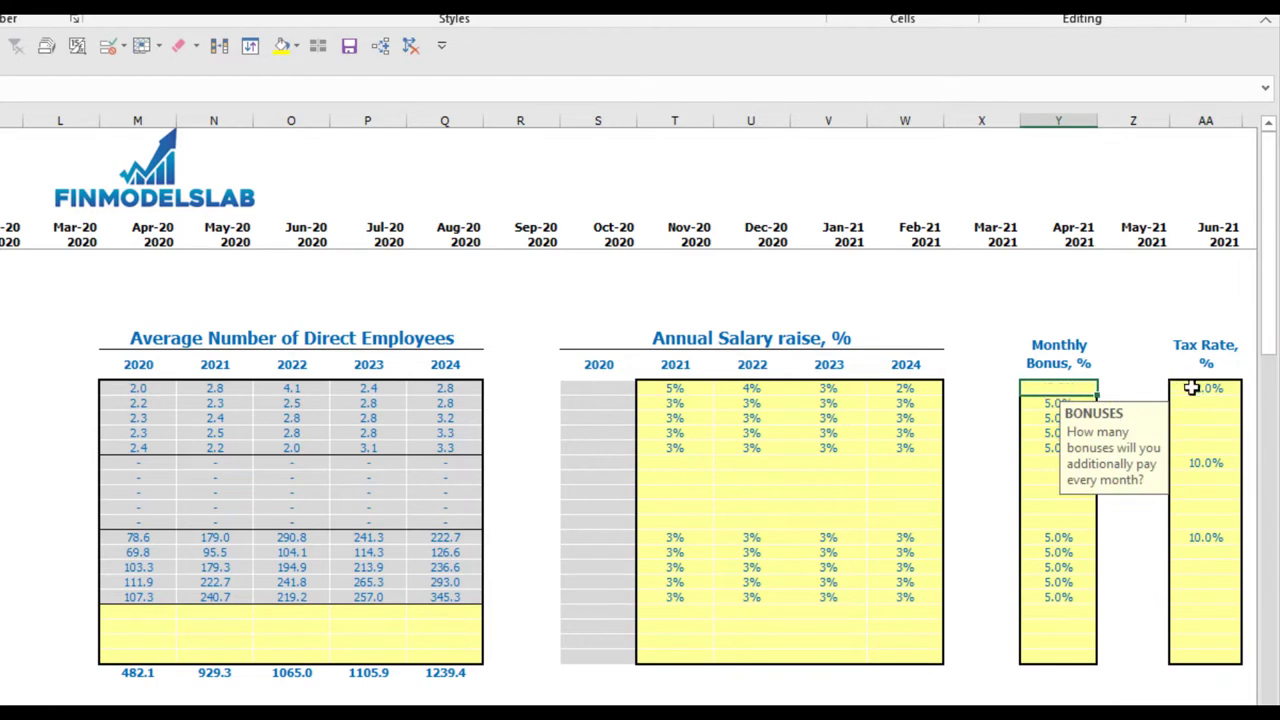
left_click(1194, 387)
key("Delete")
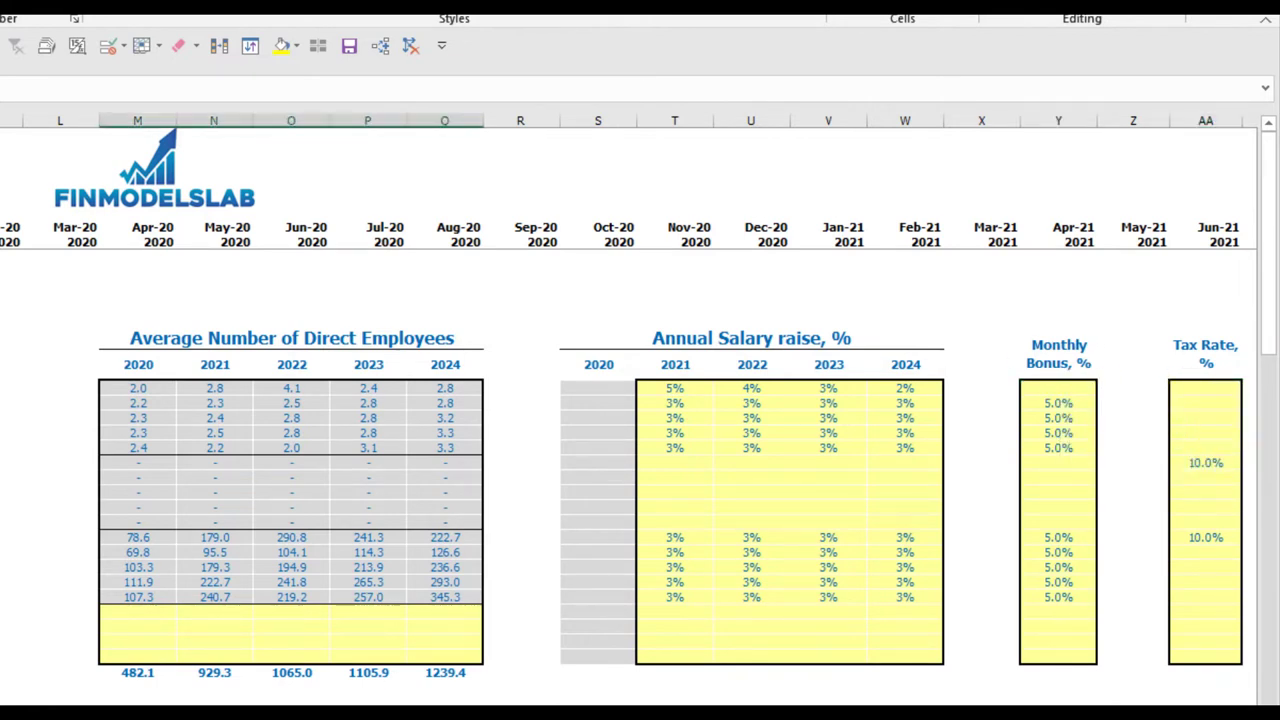
Step: Review the calculated direct staff numbers, monthly base salaries, bonuses and base taxes below the Direct Wages assumptions
left_click(675, 388)
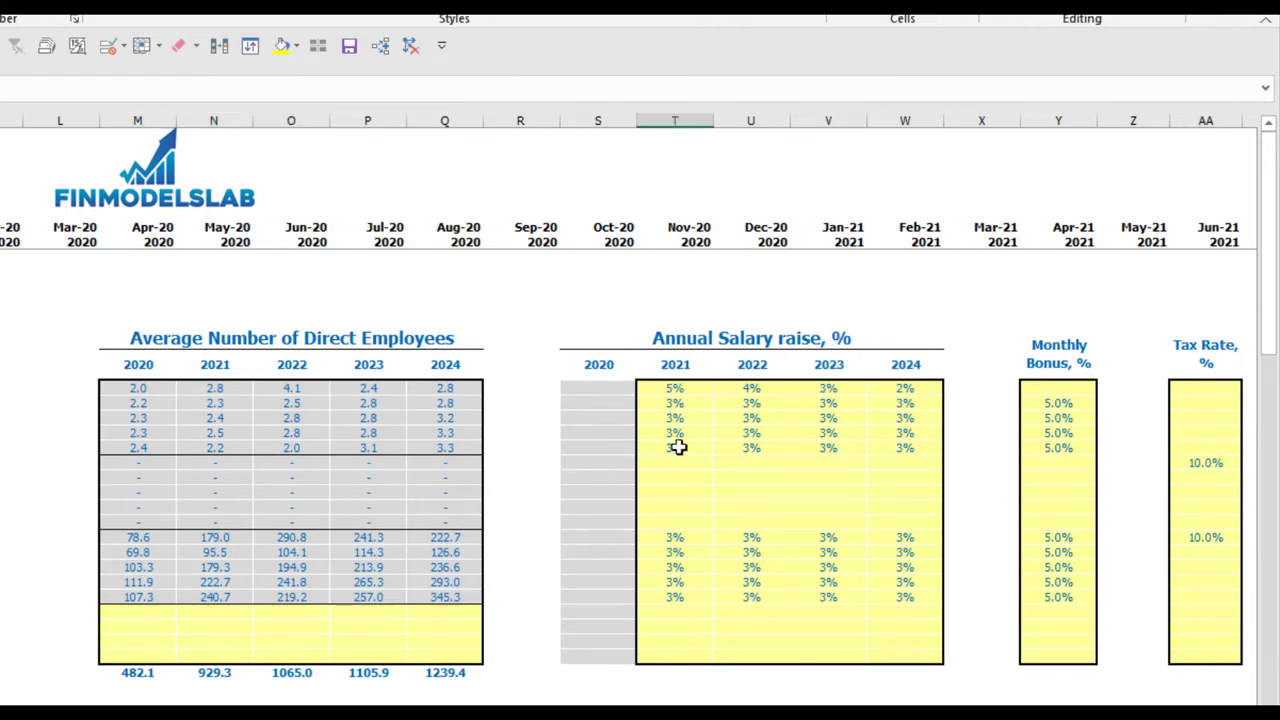
scroll(675, 448, "down", 15)
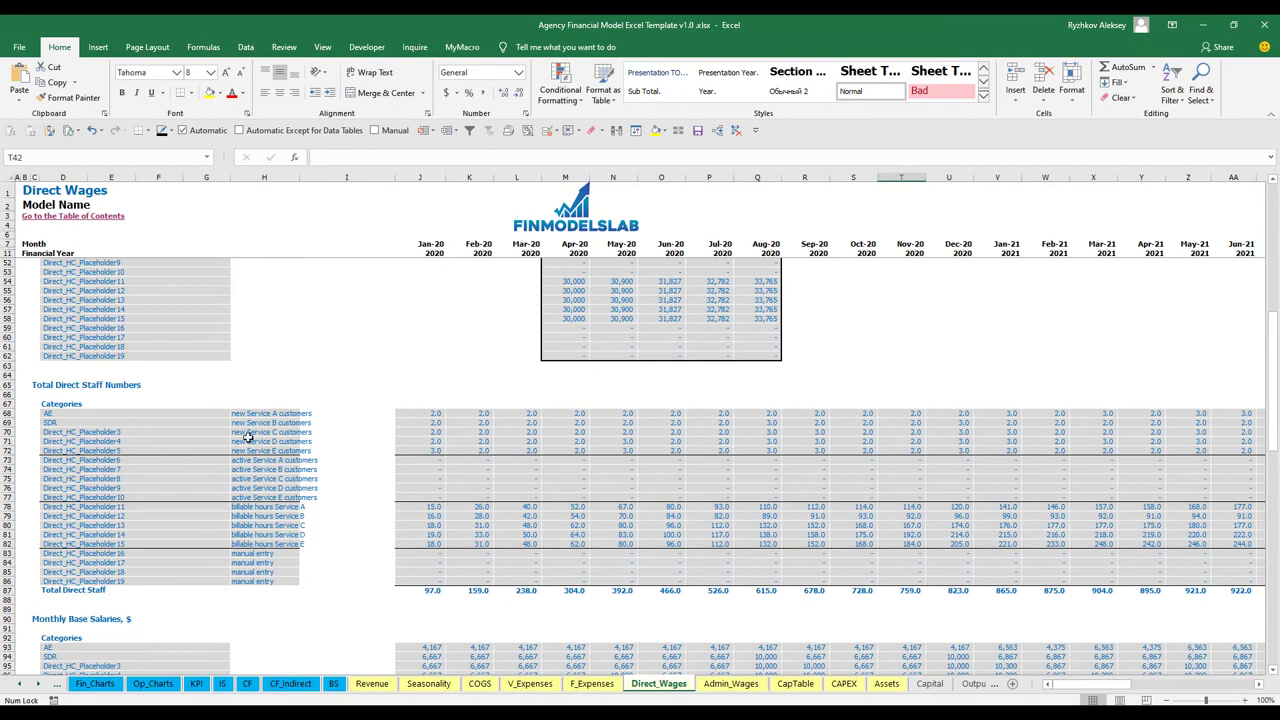
scroll(467, 471, "down", 7)
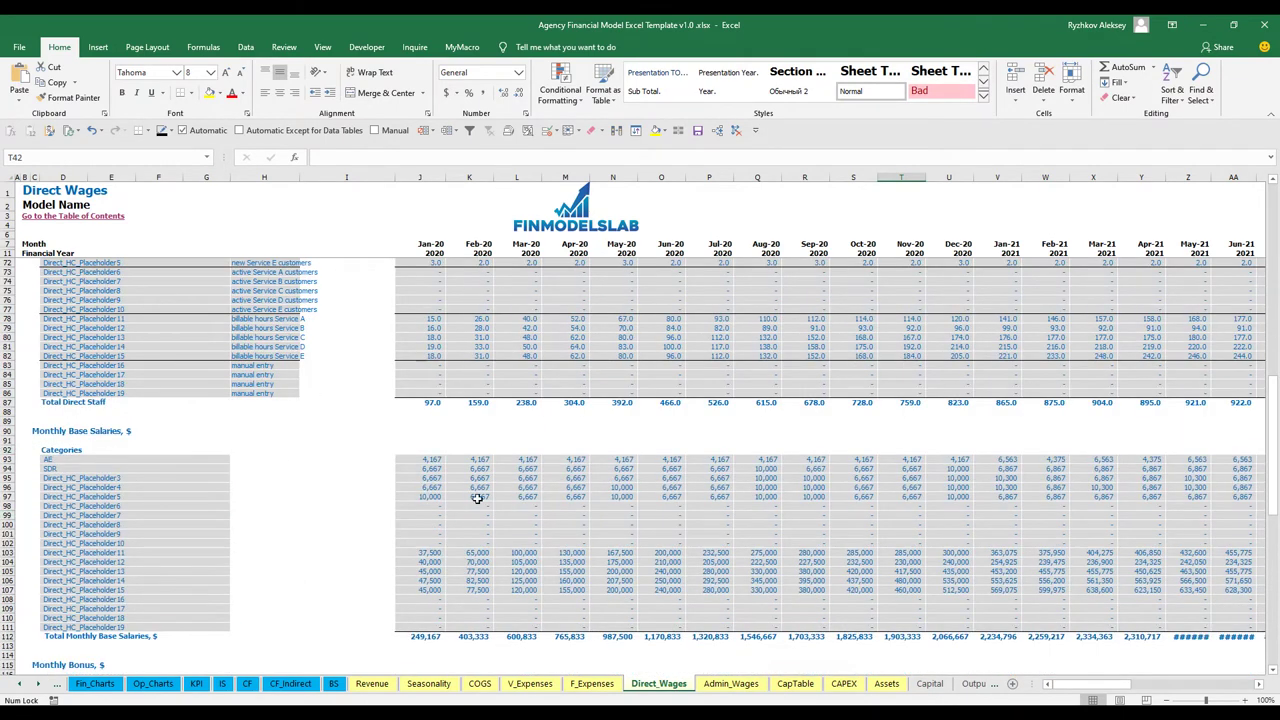
scroll(638, 489, "down", 10)
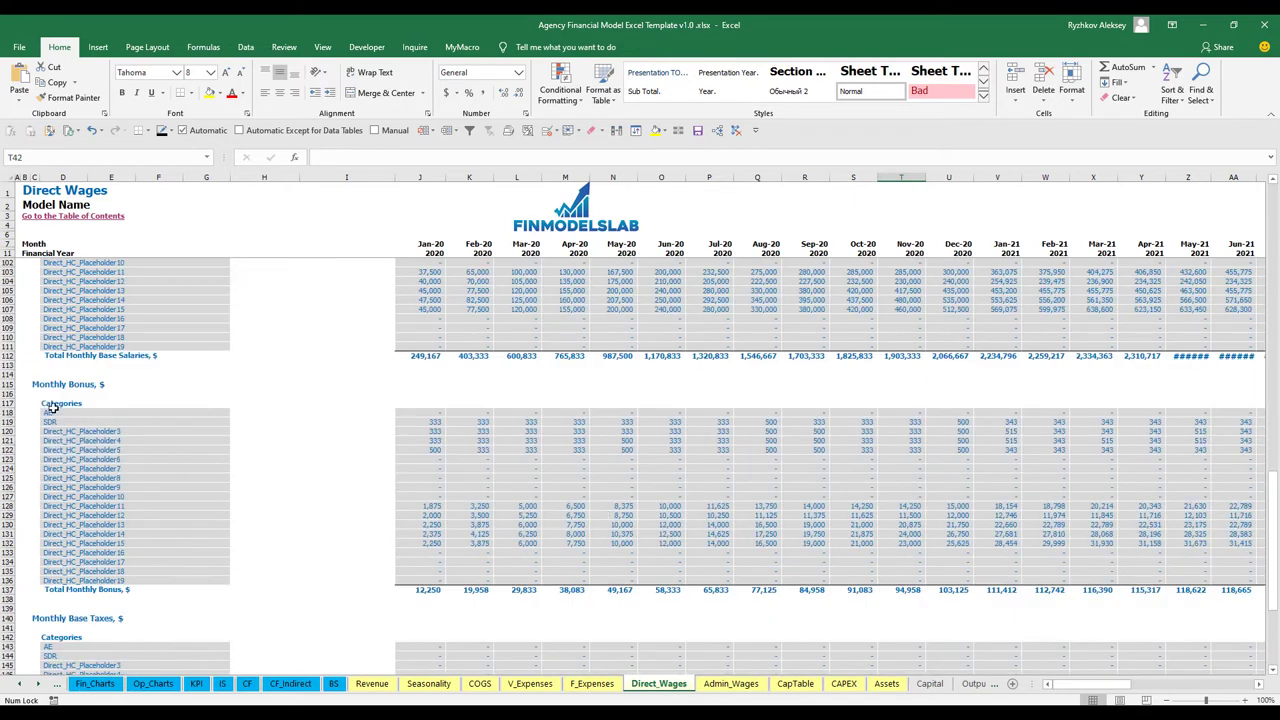
scroll(475, 476, "down", 7)
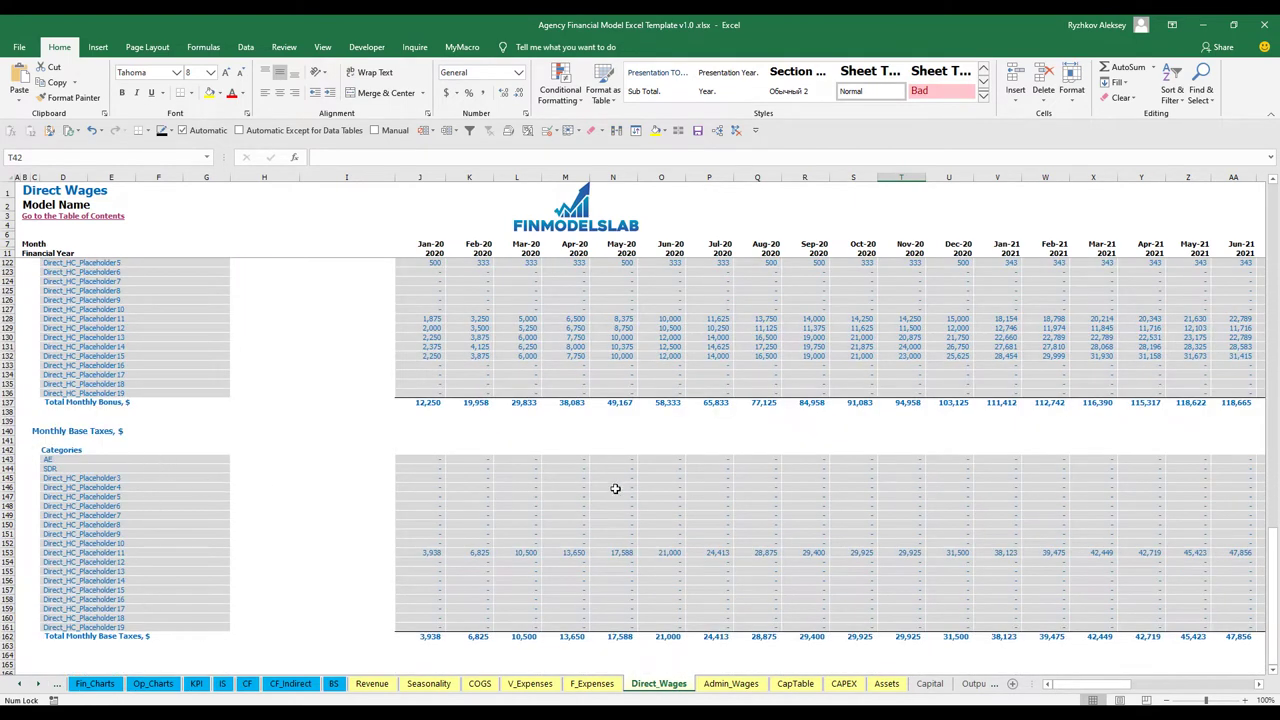
scroll(920, 482, "up", 20)
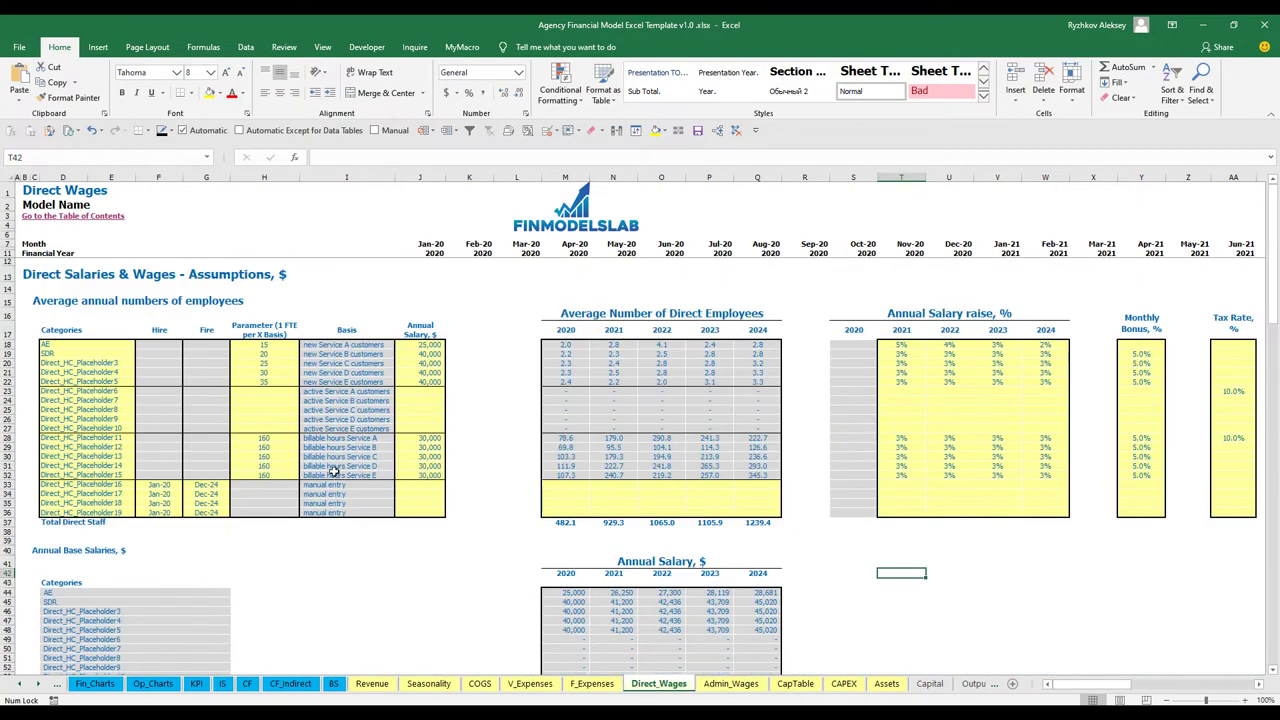
Step: Rename Direct_HC_Placeholder6, the category based on active Service A customers, as Cust Success
left_click_drag(12, 392, 8, 429)
left_click(346, 391)
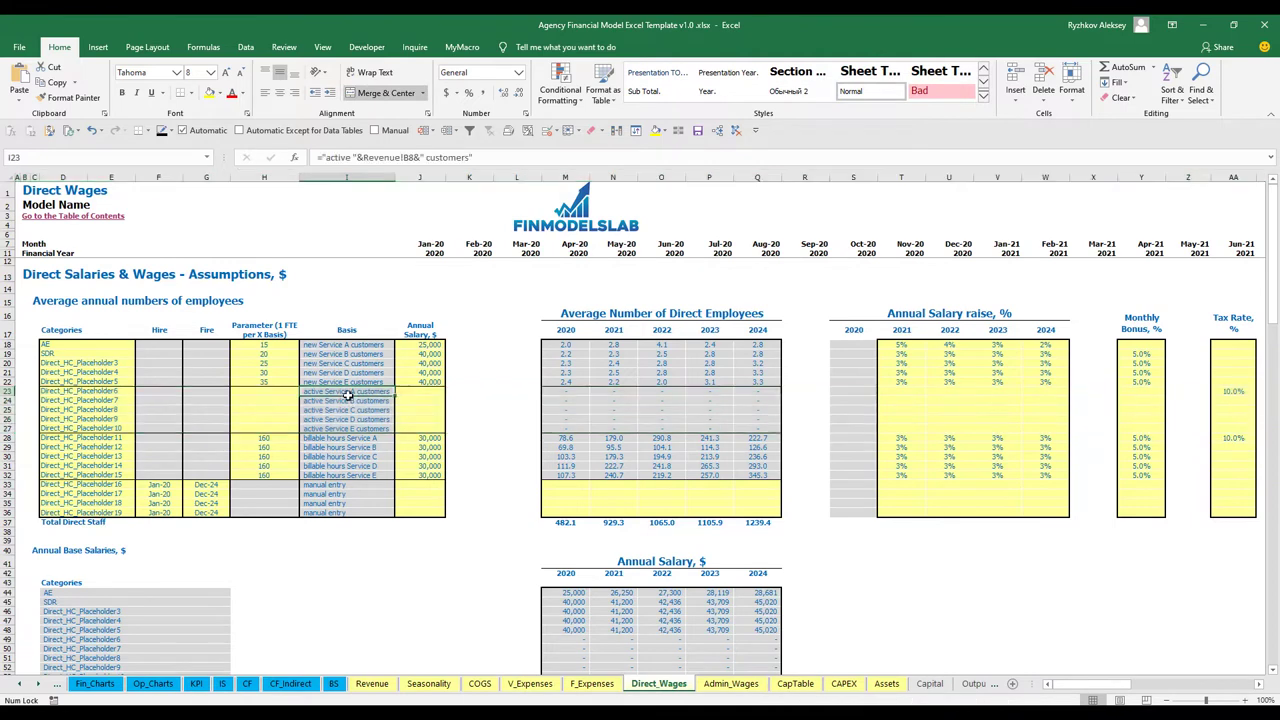
left_click(110, 392)
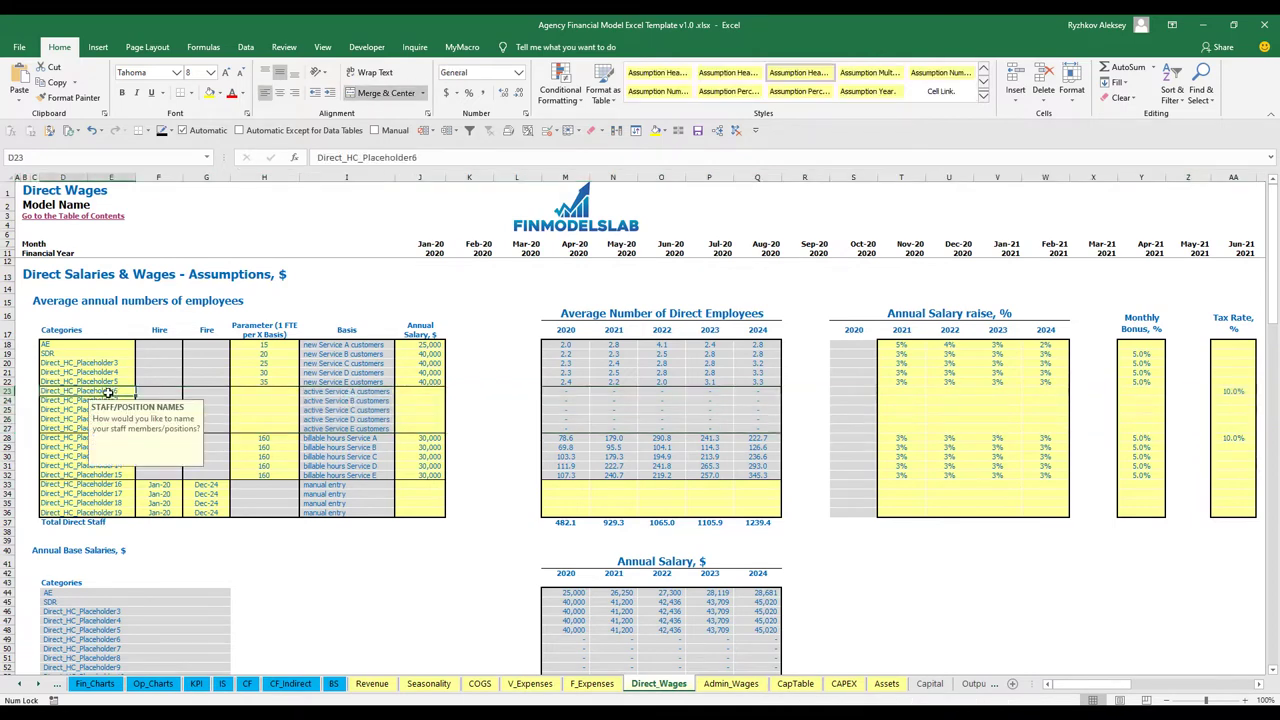
type("Cust Success")
key("Return")
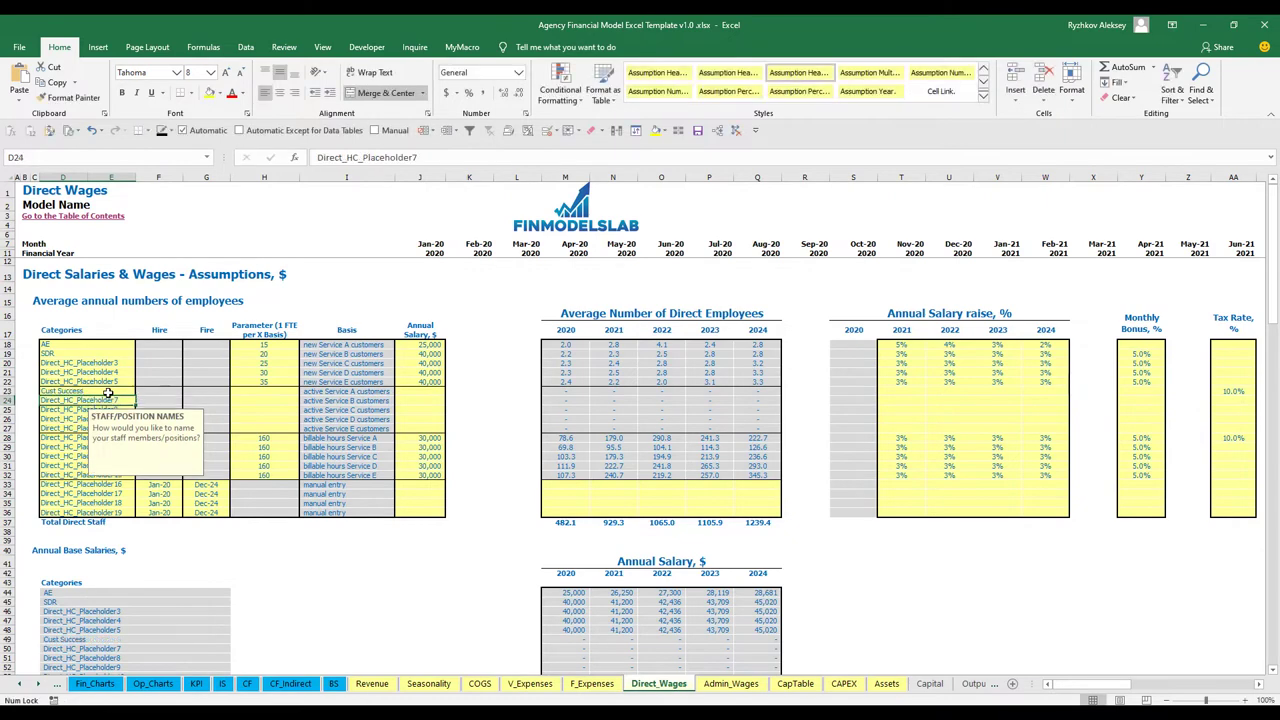
Step: Set Cust Success's parameter to 20 active Service A customers per FTE and its annual salary to 3,000
left_click(238, 390)
type("20")
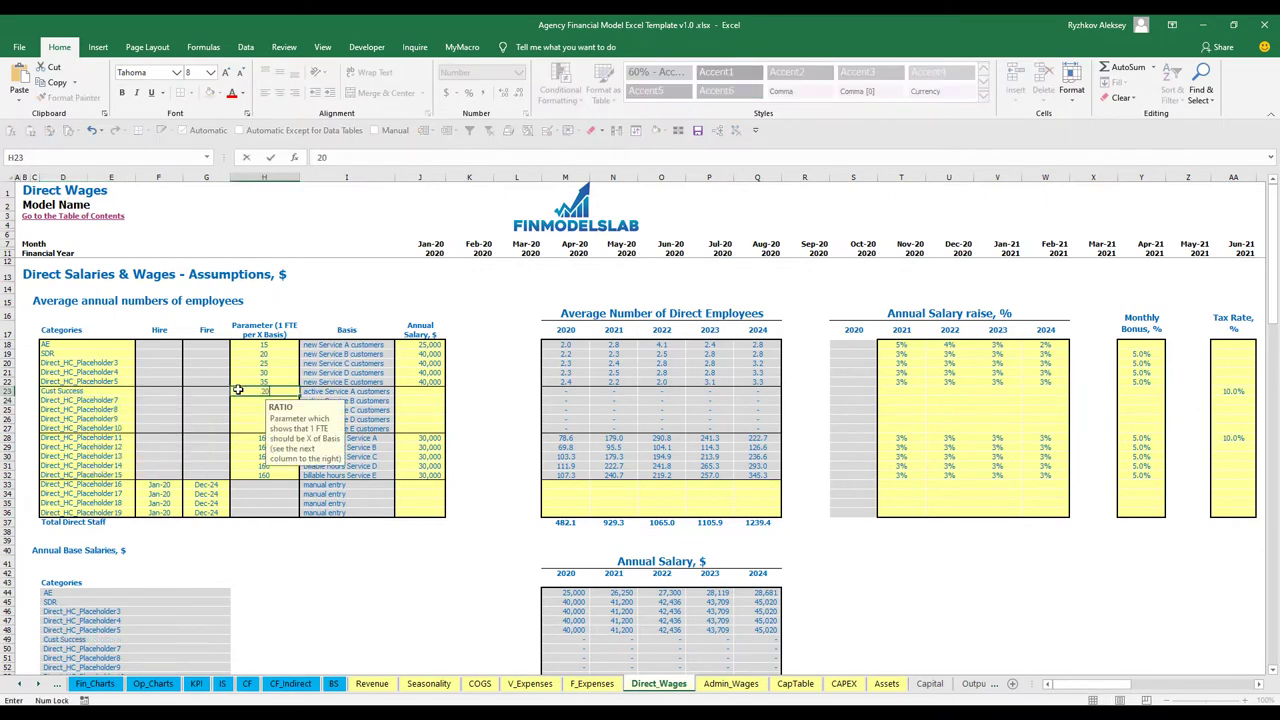
key("Return")
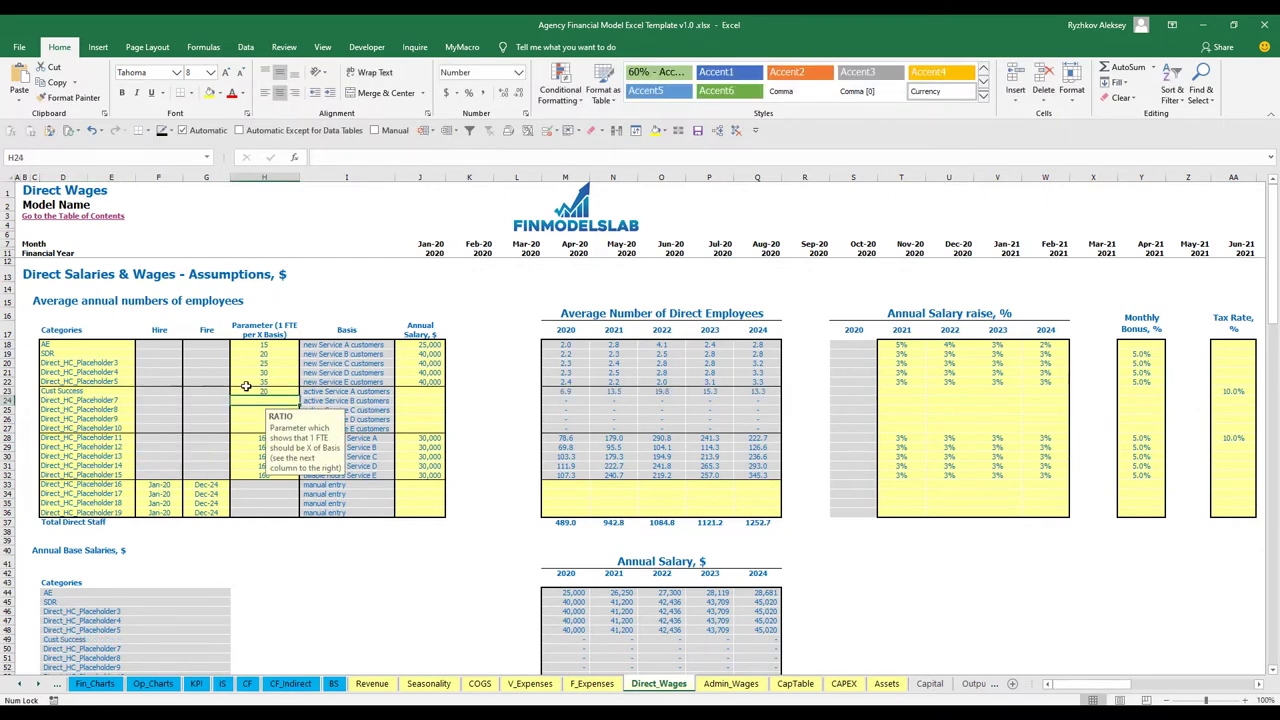
left_click(430, 390)
type("3000")
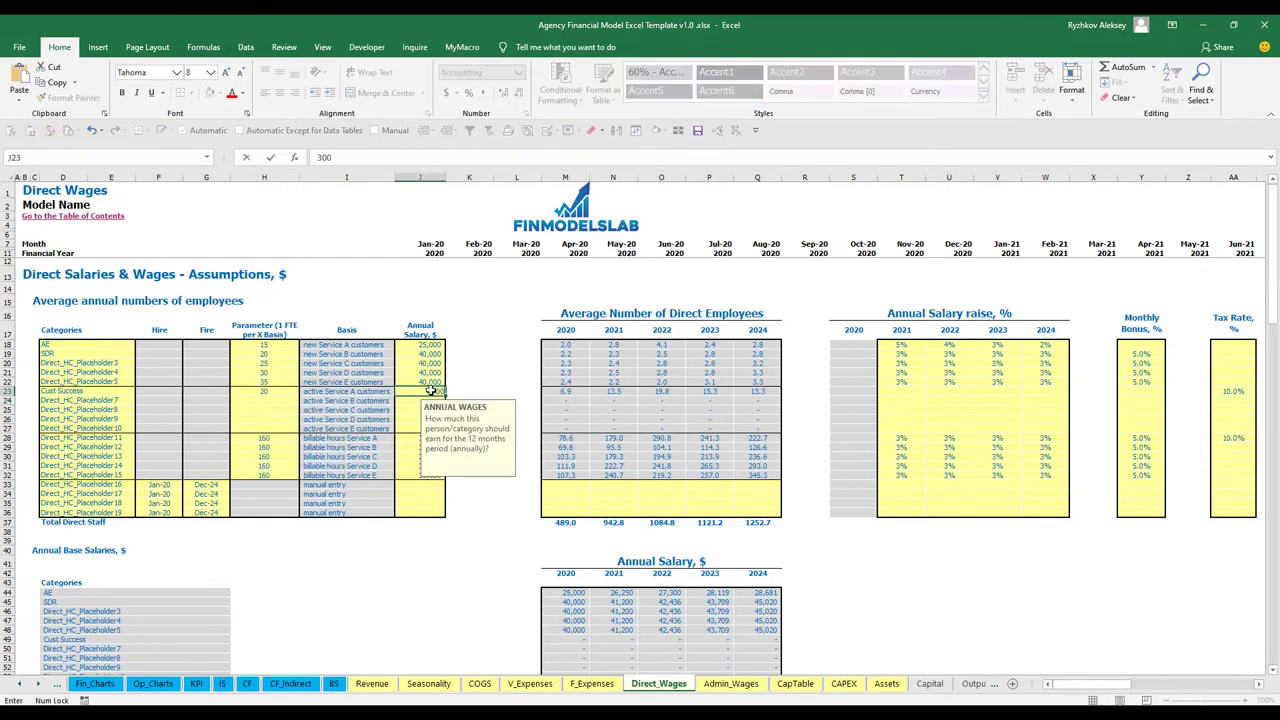
key("Return")
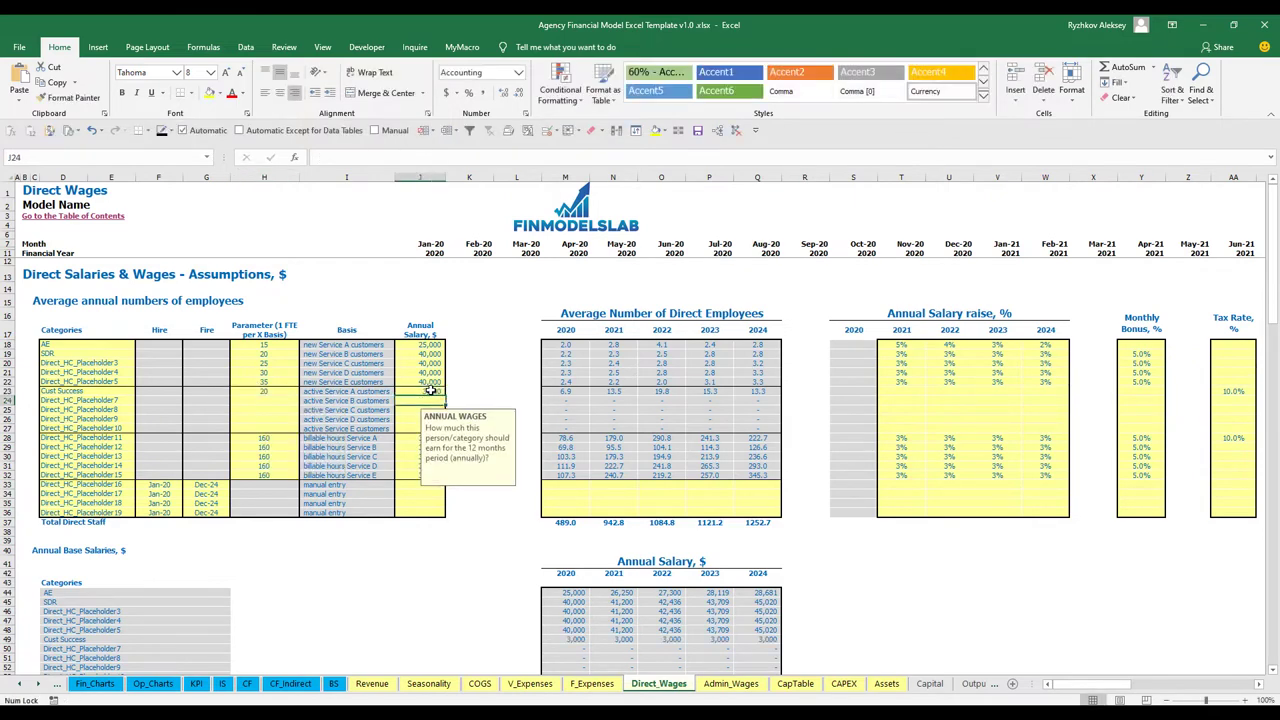
Step: Copy the 3% annual salary raise into the Cust Success row for 2021 to 2024
left_click(901, 390)
key("ctrl+c")
left_click_drag(901, 390, 1045, 391)
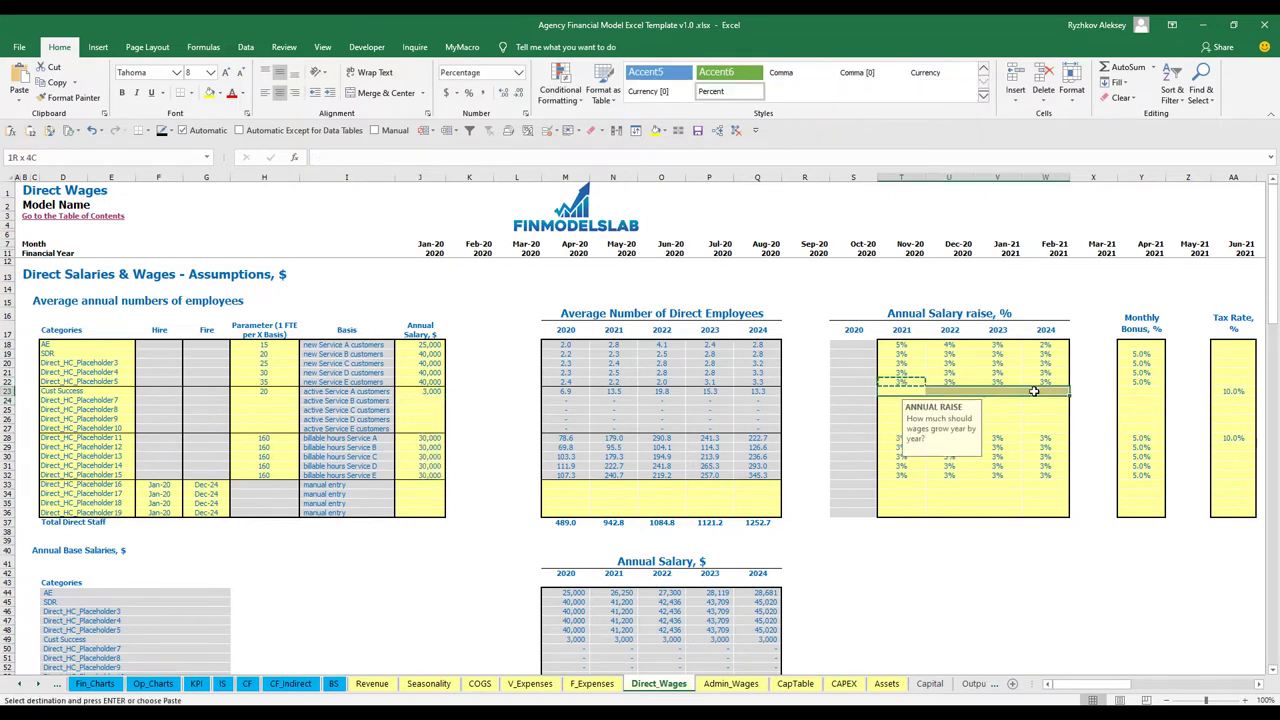
Step: Set Cust Success's monthly bonus to 5% and its tax rate to 12%
left_click(1142, 391)
key("Escape")
left_click(1198, 390)
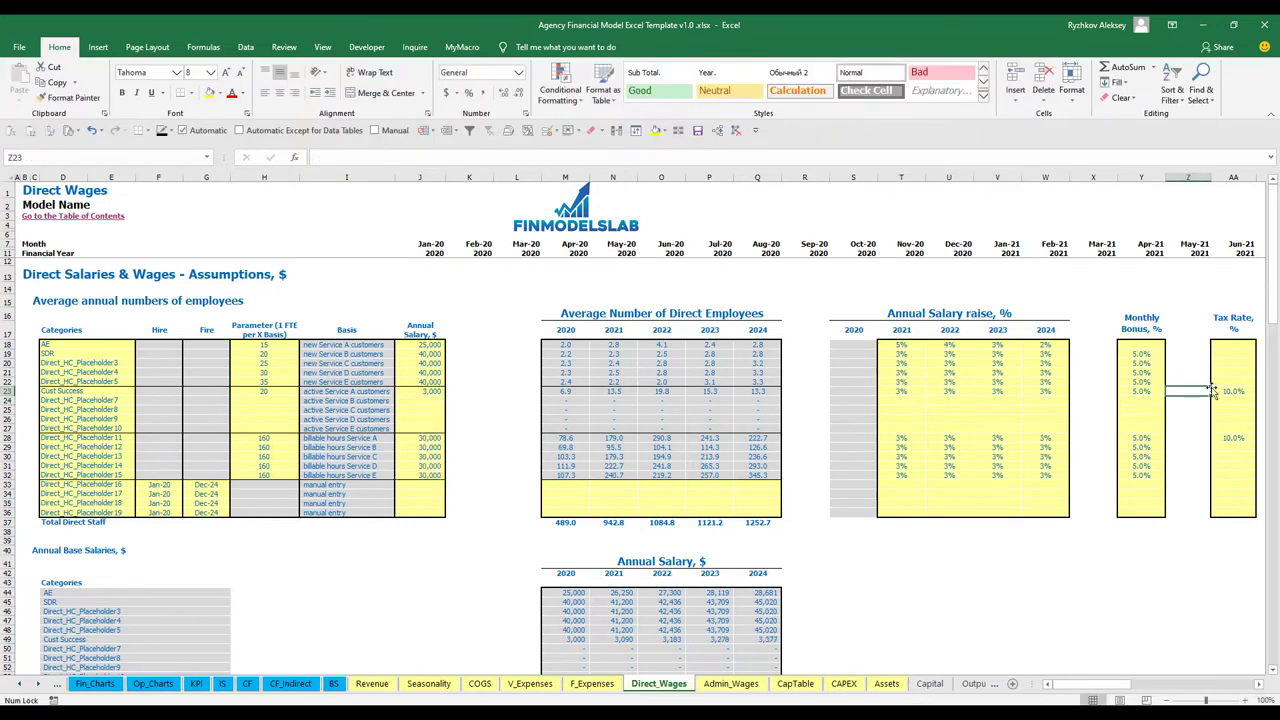
left_click(1226, 389)
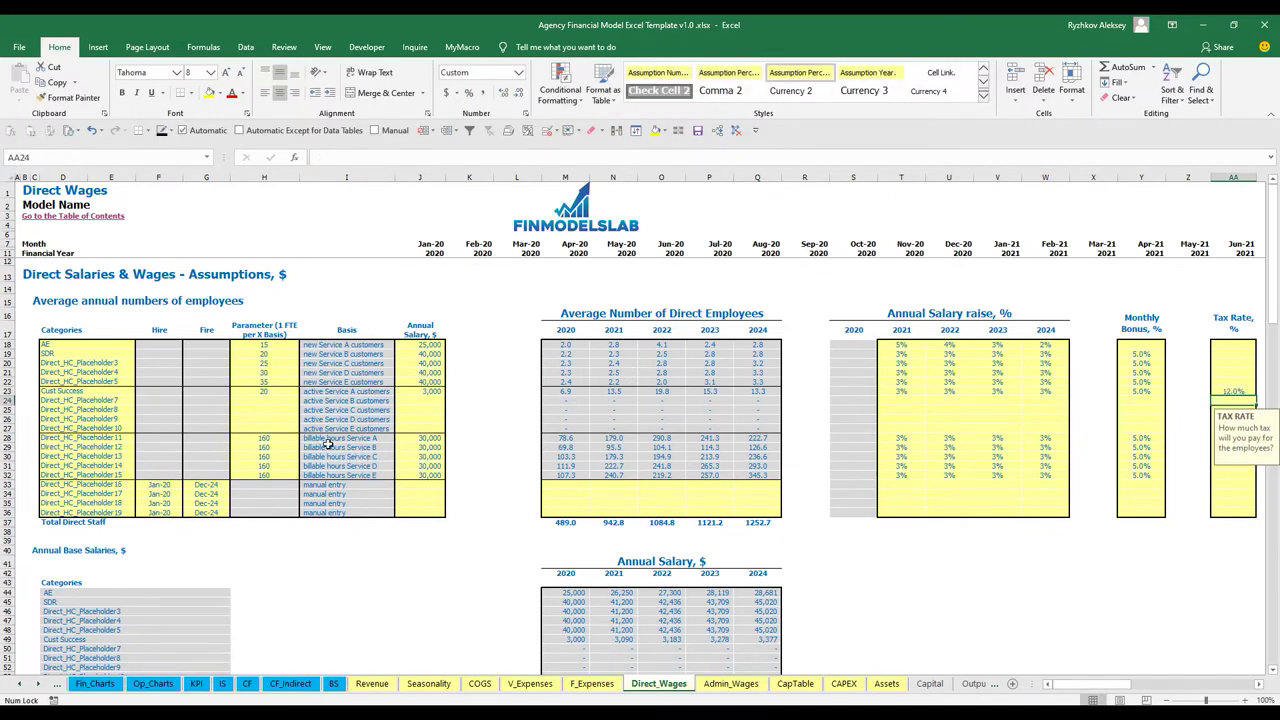
Step: Rename Direct_HC_Placeholder11, the category based on Service A billable hours, as Engineer
left_click(268, 440)
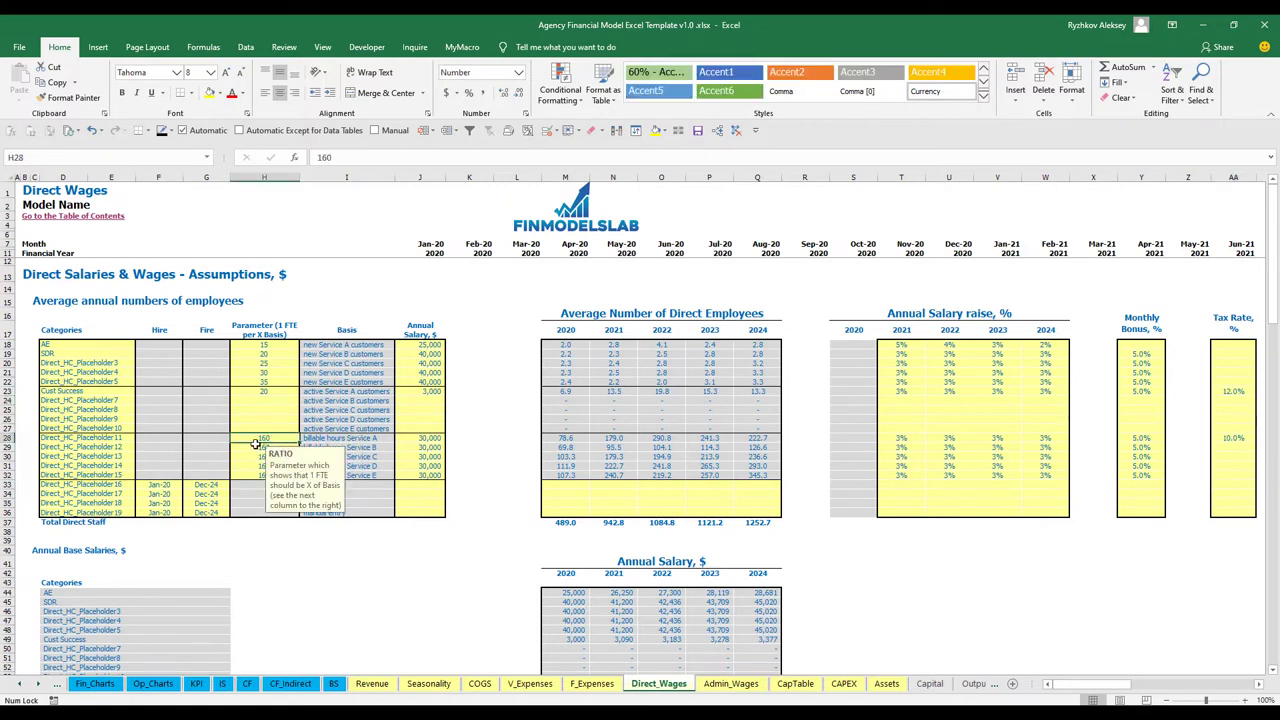
left_click(114, 440)
type("Engi")
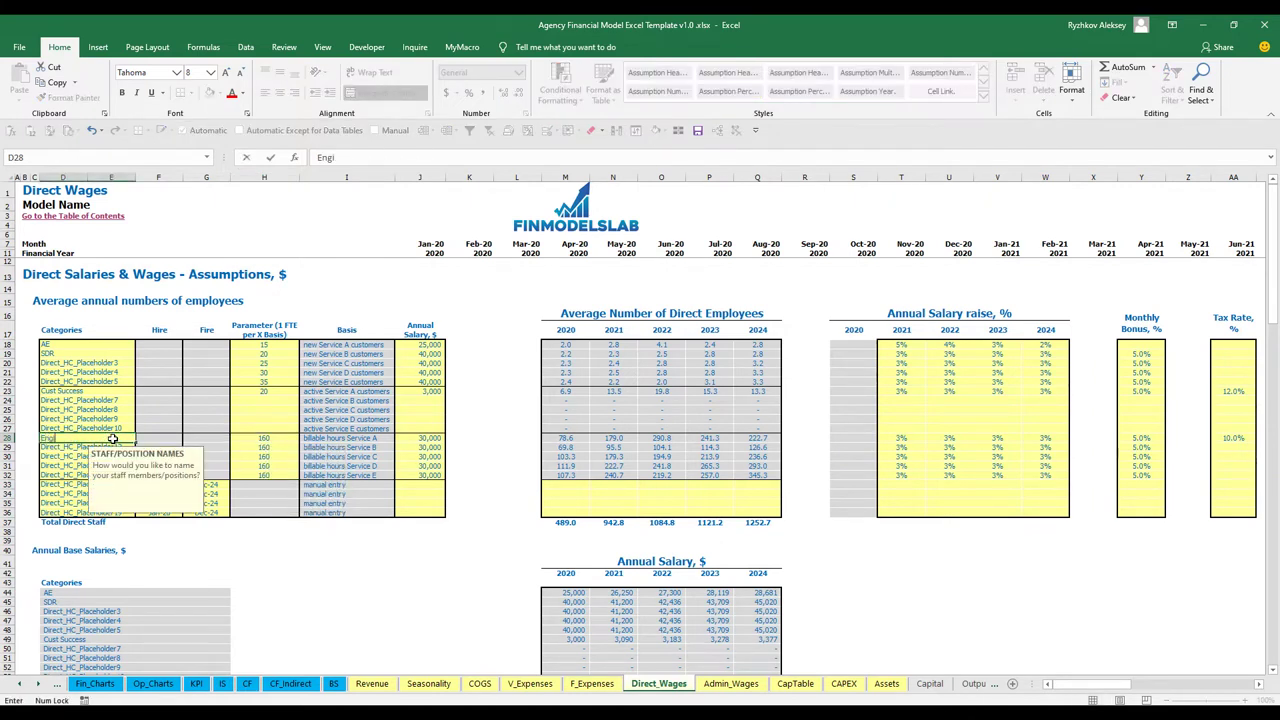
type("neer")
key("Return")
Step: Examine the Engineer row's billable-hours parameter and annual salary
left_click(265, 446)
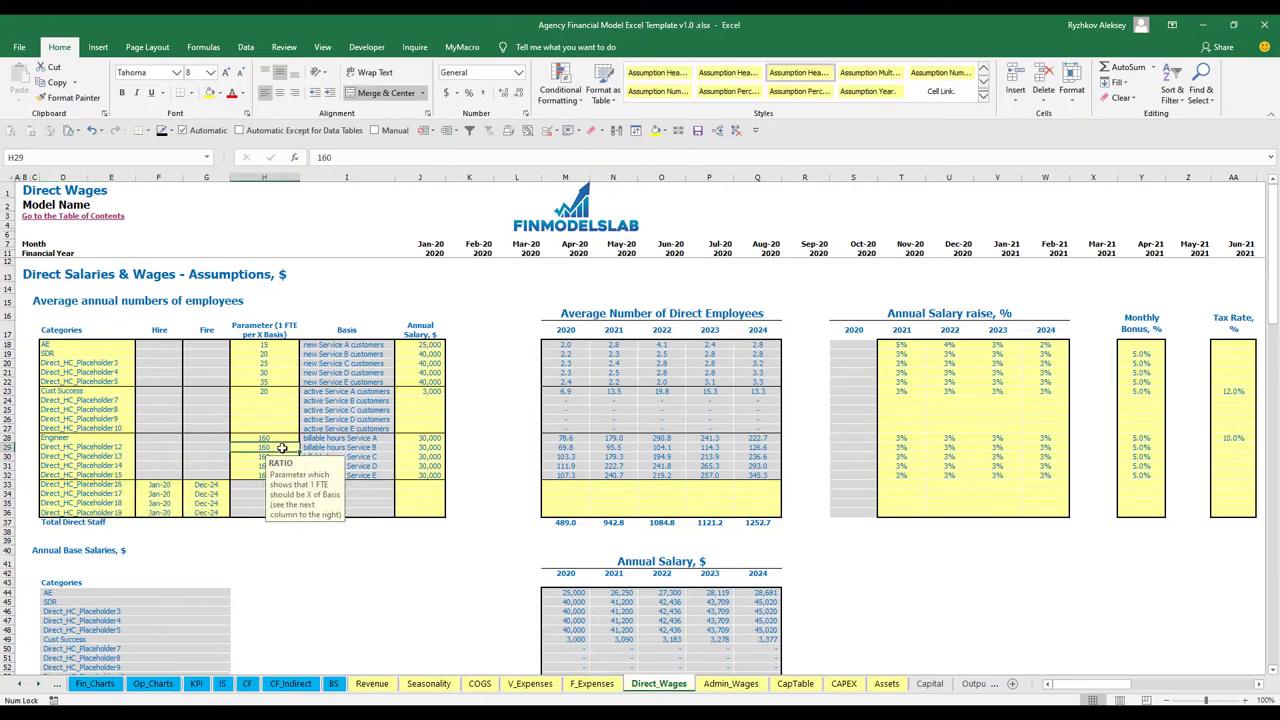
left_click(284, 440)
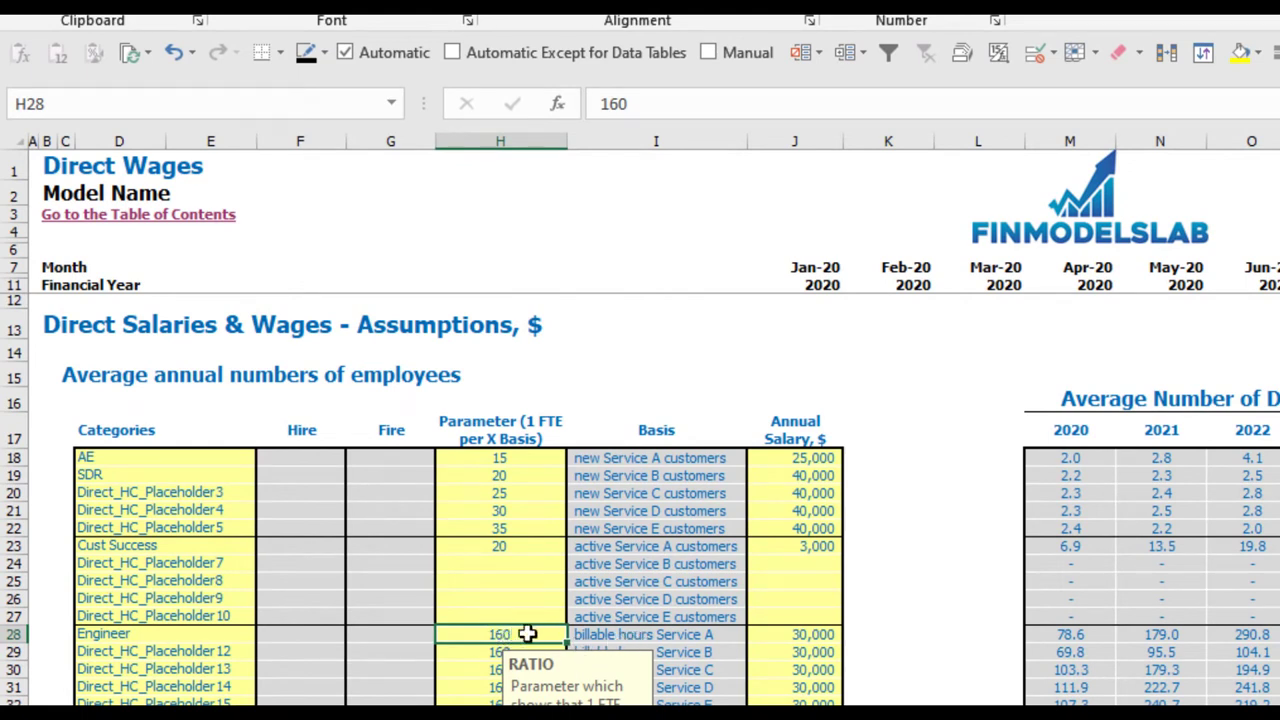
left_click(812, 638)
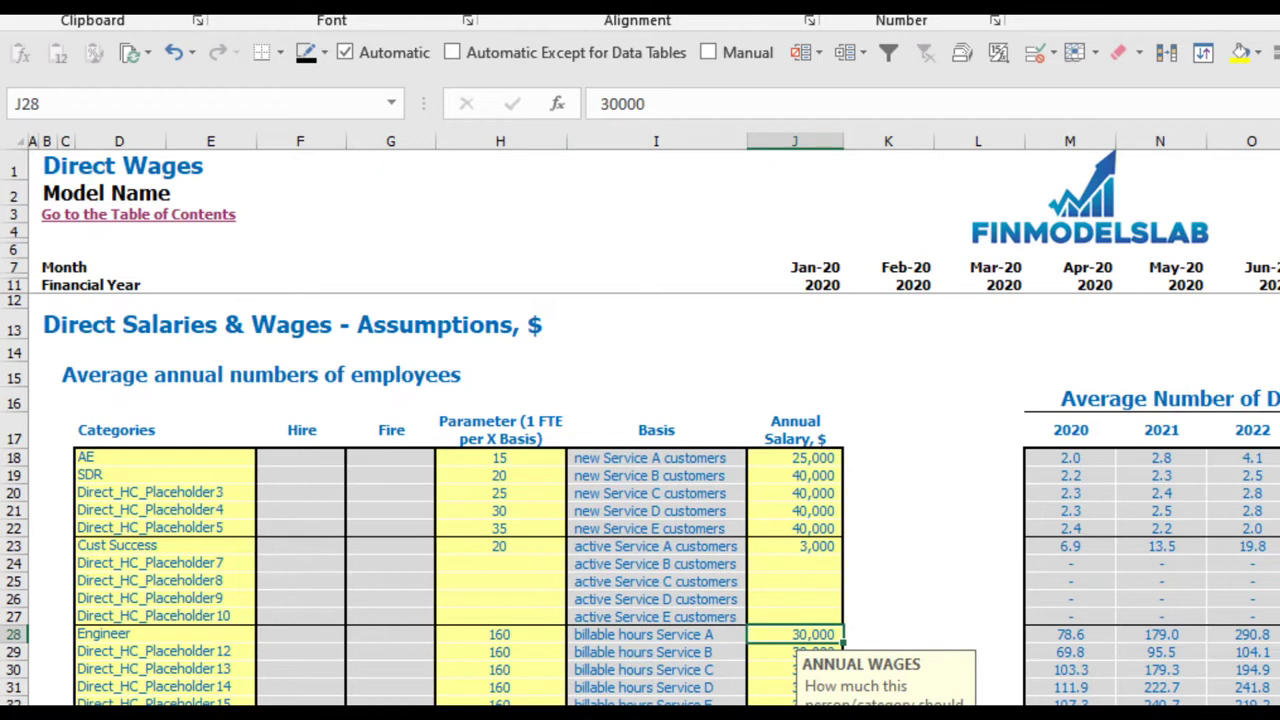
Step: Rename Direct_HC_Placeholder16, the first manual-entry category of direct staff, as Manager
left_click(656, 715)
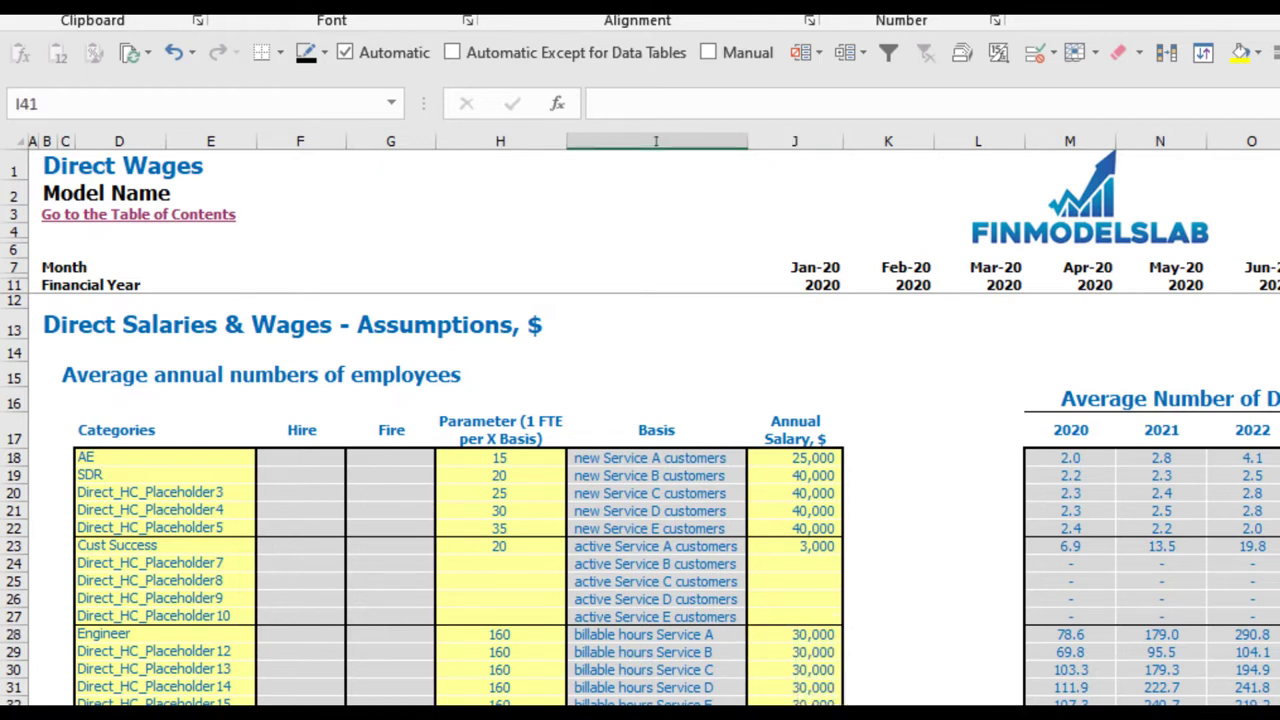
key("shift+space")
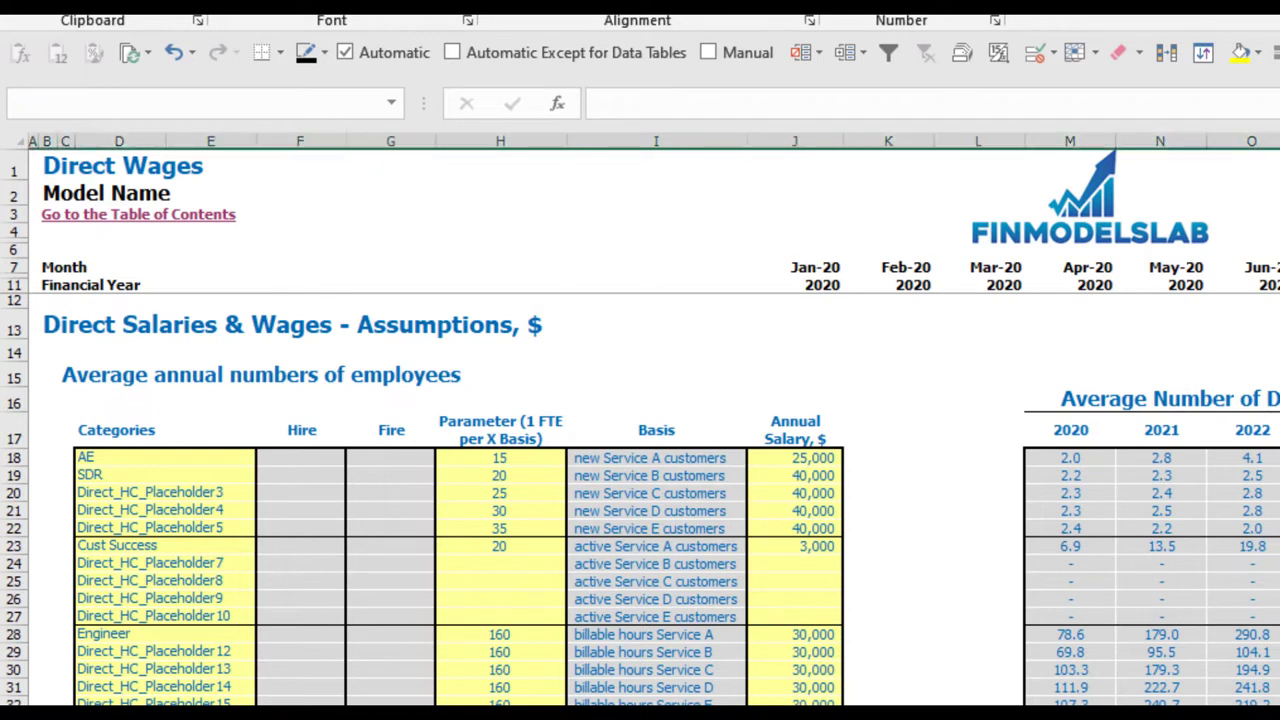
left_click(178, 716)
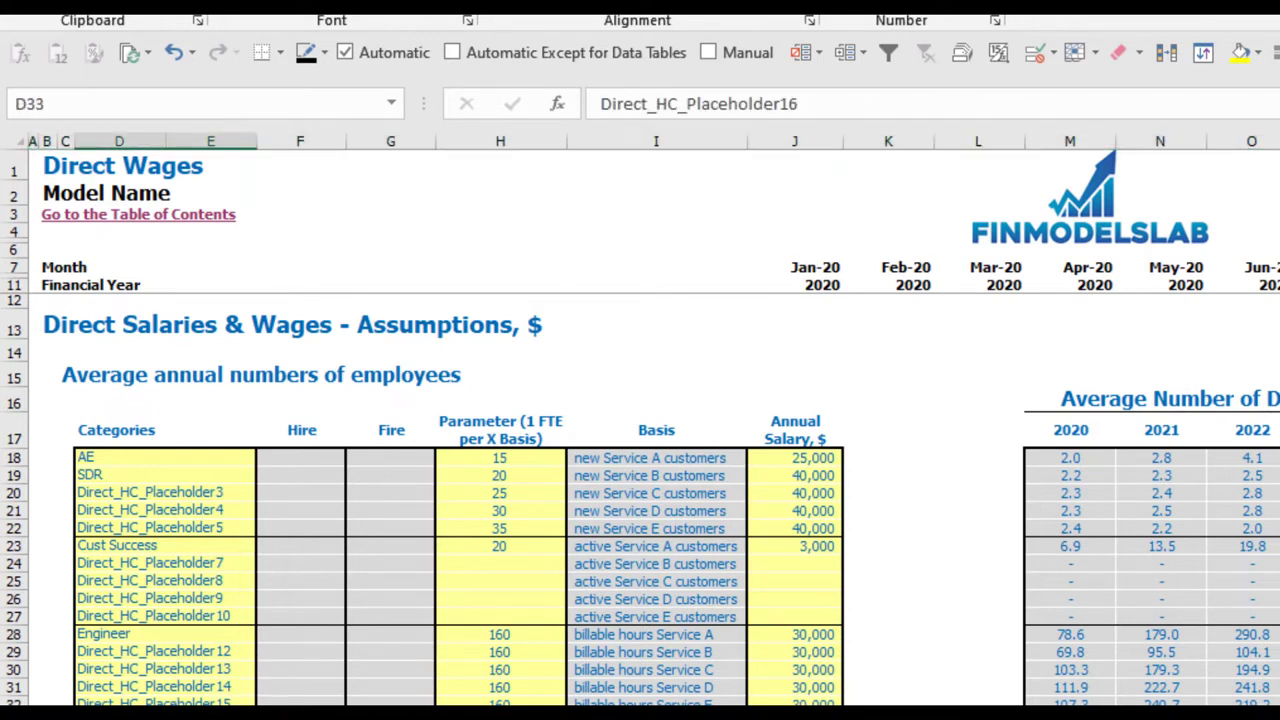
type("Manager")
key("Return")
Step: Set the Manager row's hire date to Mar-20 and its annual salary to 50,000
left_click(300, 716)
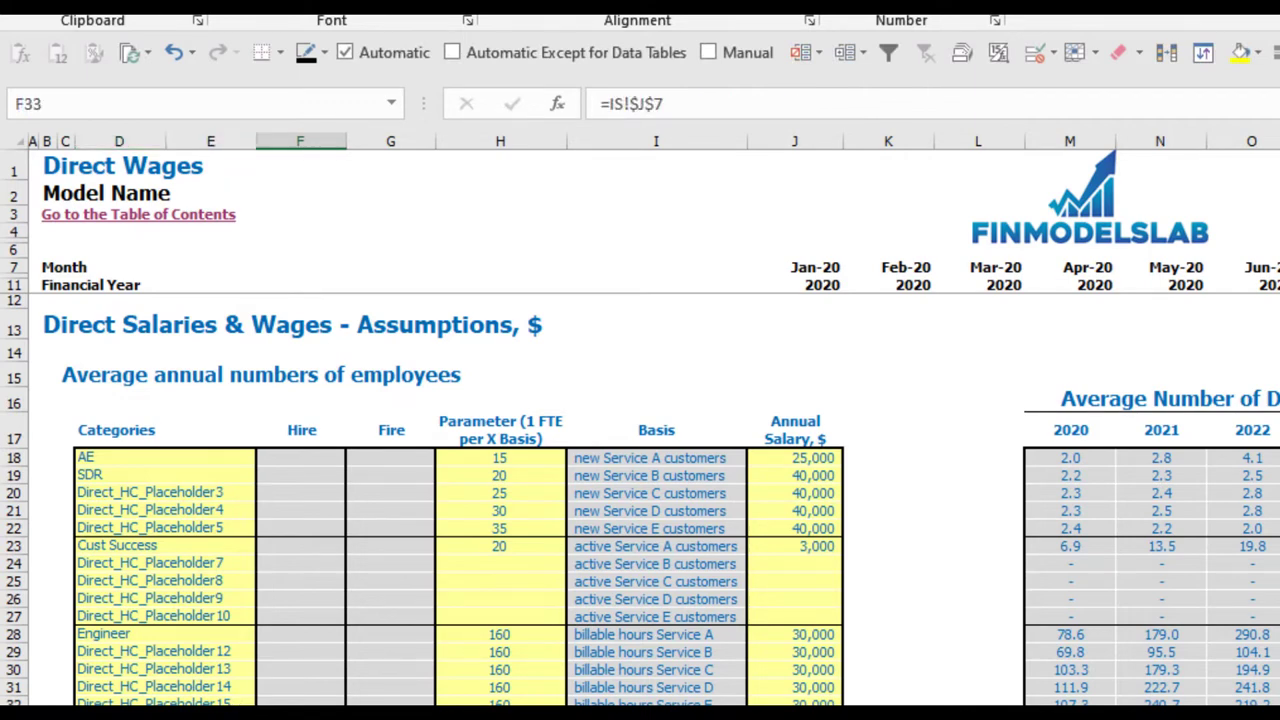
key("Right")
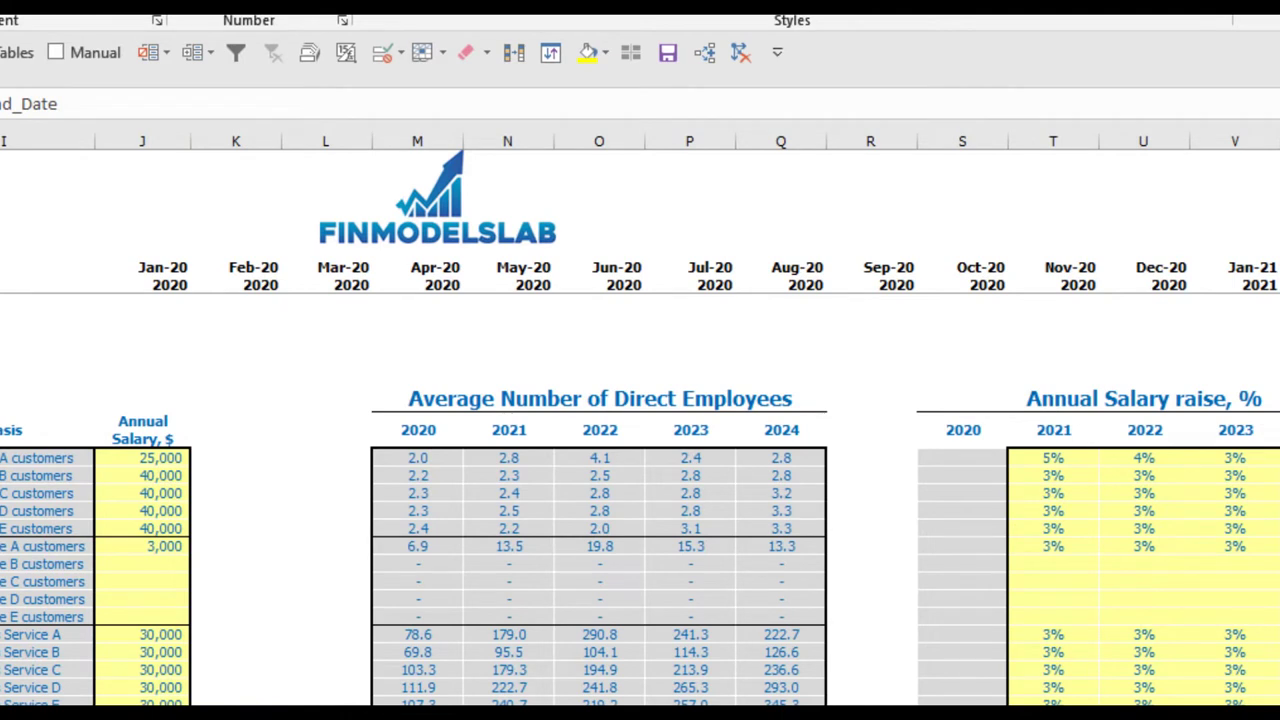
key("Right")
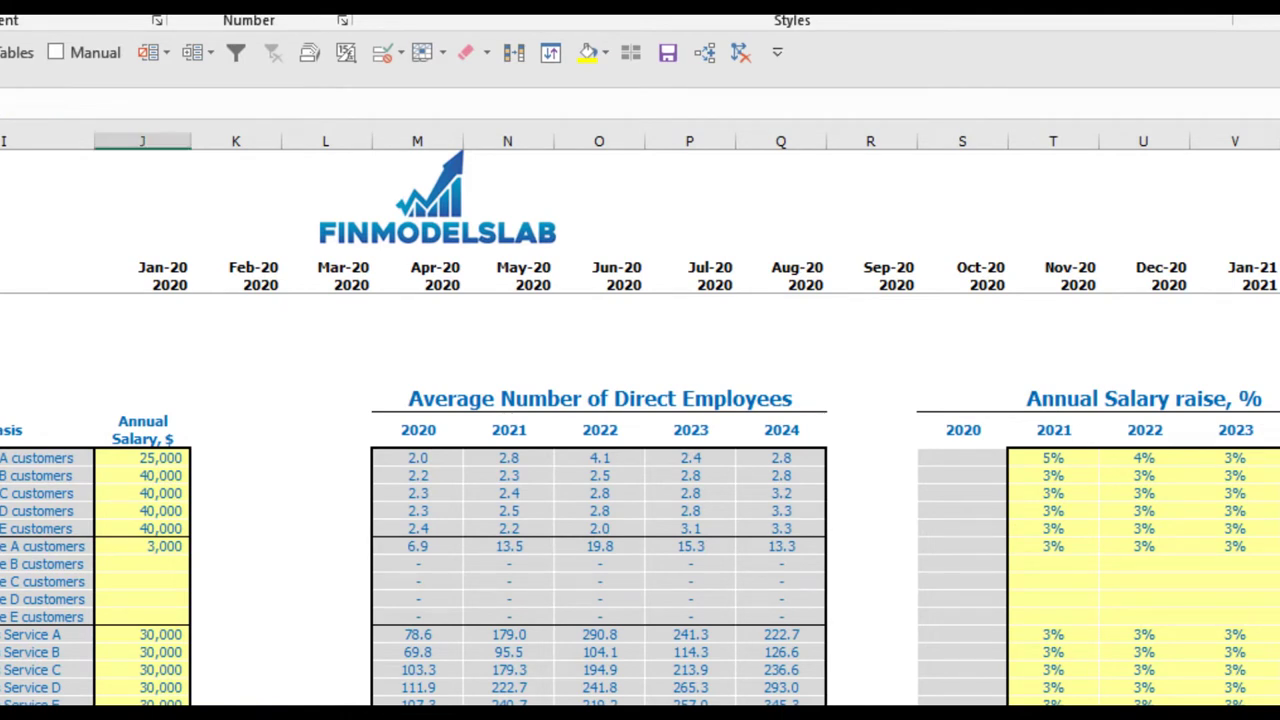
key("F2")
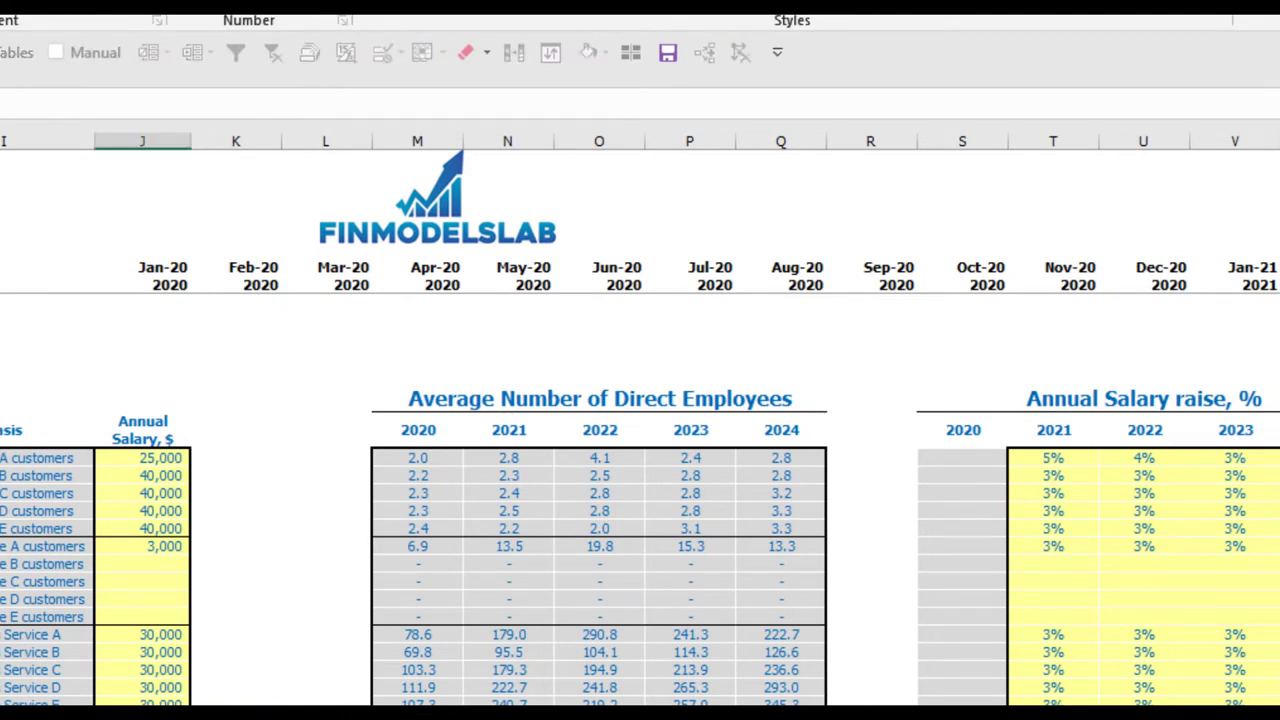
key("Escape")
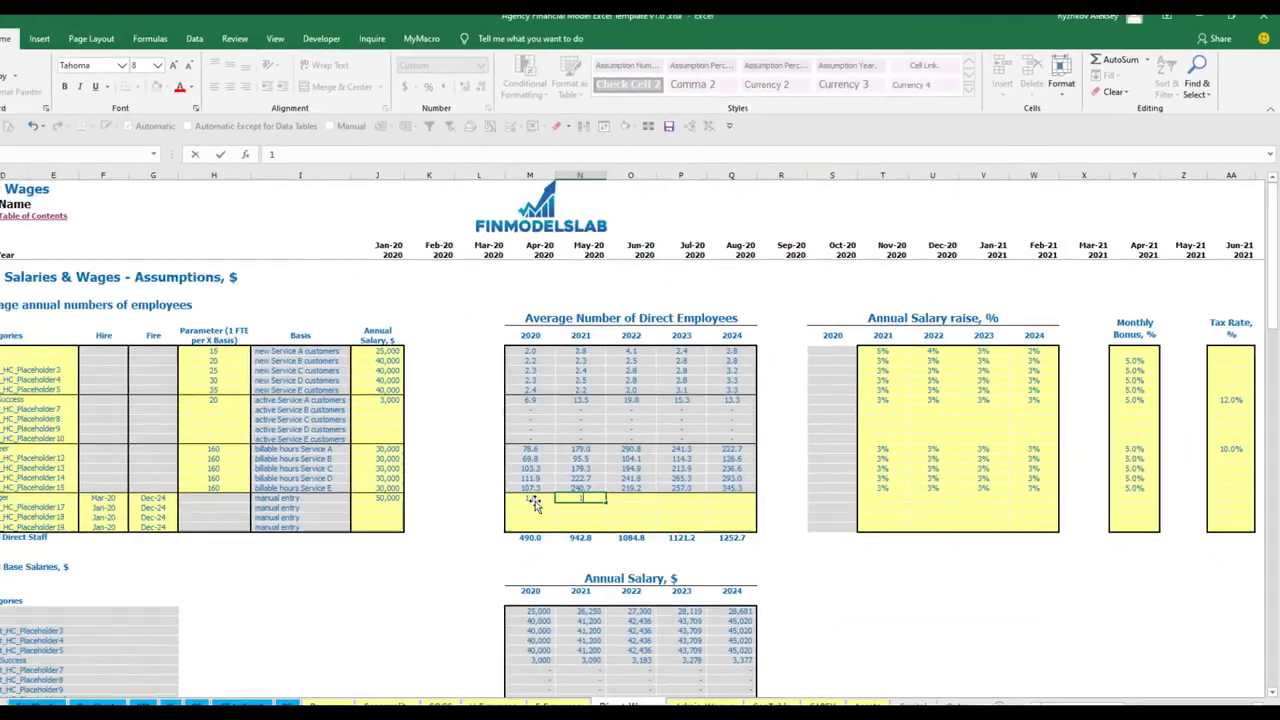
Step: Enter a headcount of 1 for Manager in each year from 2020 to 2024
type("1")
key("Tab")
type("1")
key("Tab")
type("1")
key("ctrl+Return")
key("Left")
key("Left")
key("Left")
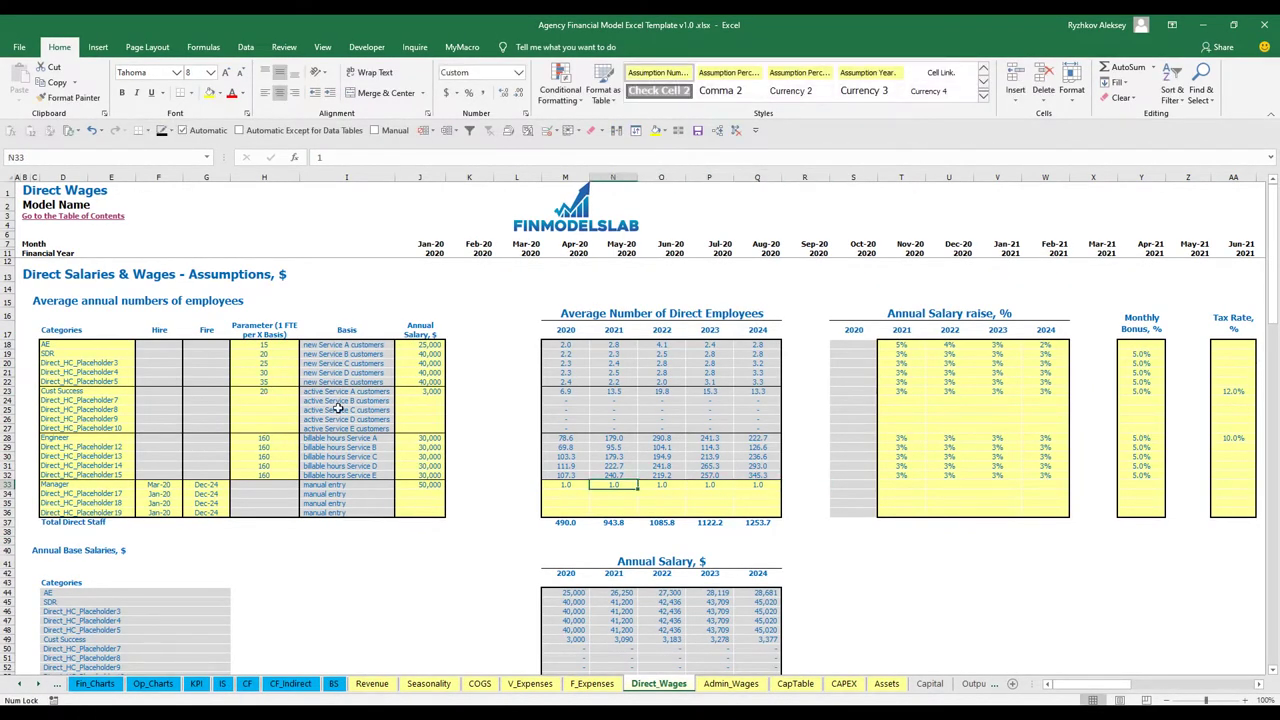
Step: Raise Manager's yearly headcount to 2 in 2021, 3 in 2022, 4 in 2023 and 5 in 2024
type("2")
key("Tab")
type("3")
key("Tab")
type("4")
key("Tab")
type("5")
key("Tab")
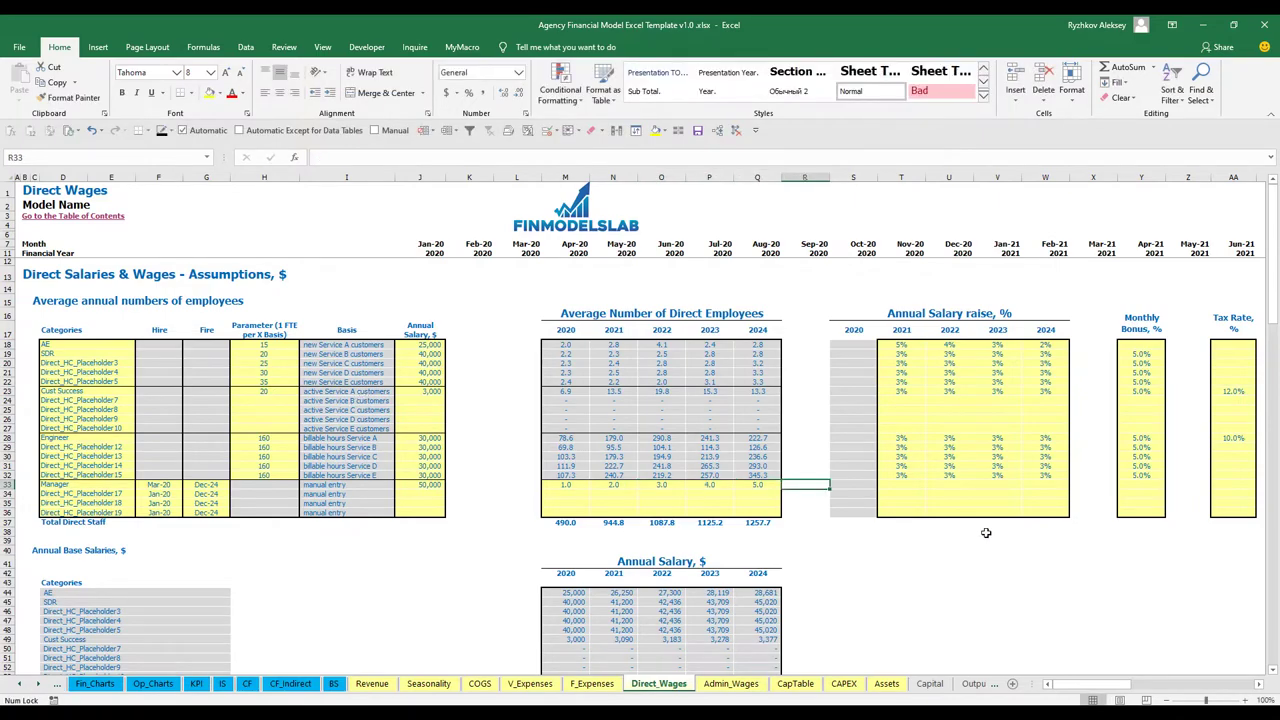
Step: Examine Manager's monthly headcount in the Total Direct Staff Numbers table, from early 2020 into the following years
scroll(596, 512, "down", 15)
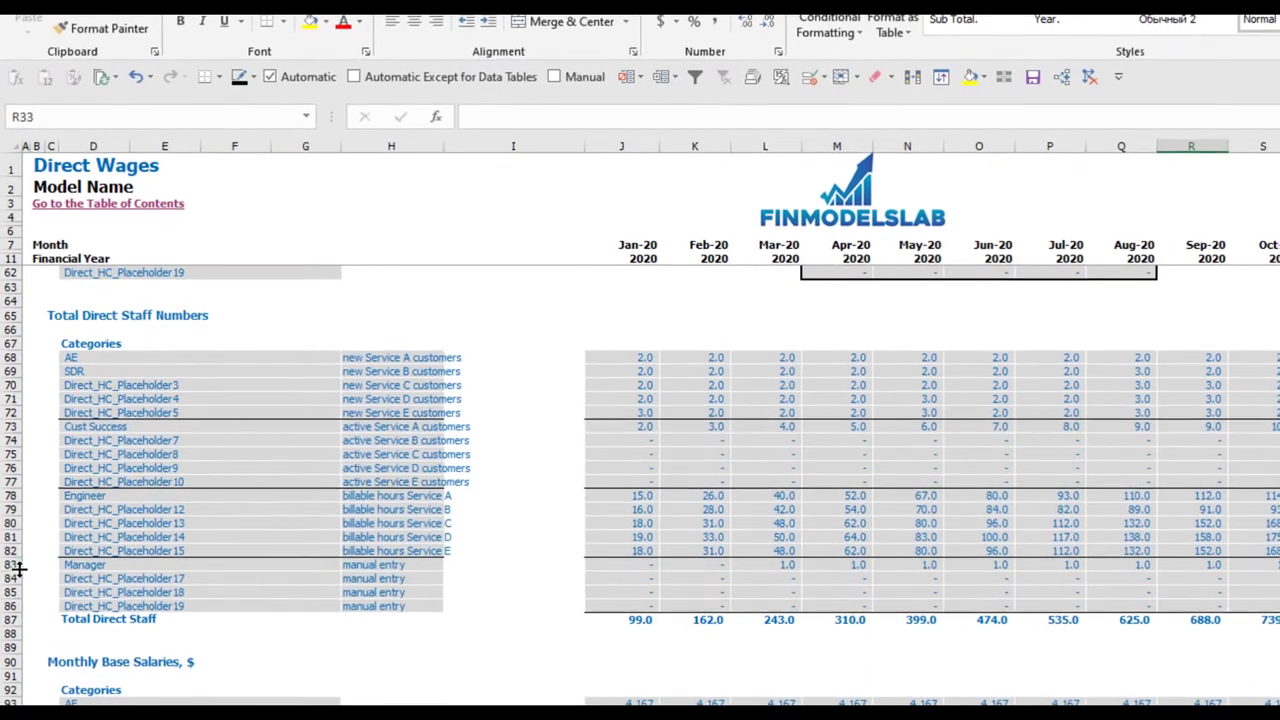
left_click(8, 505)
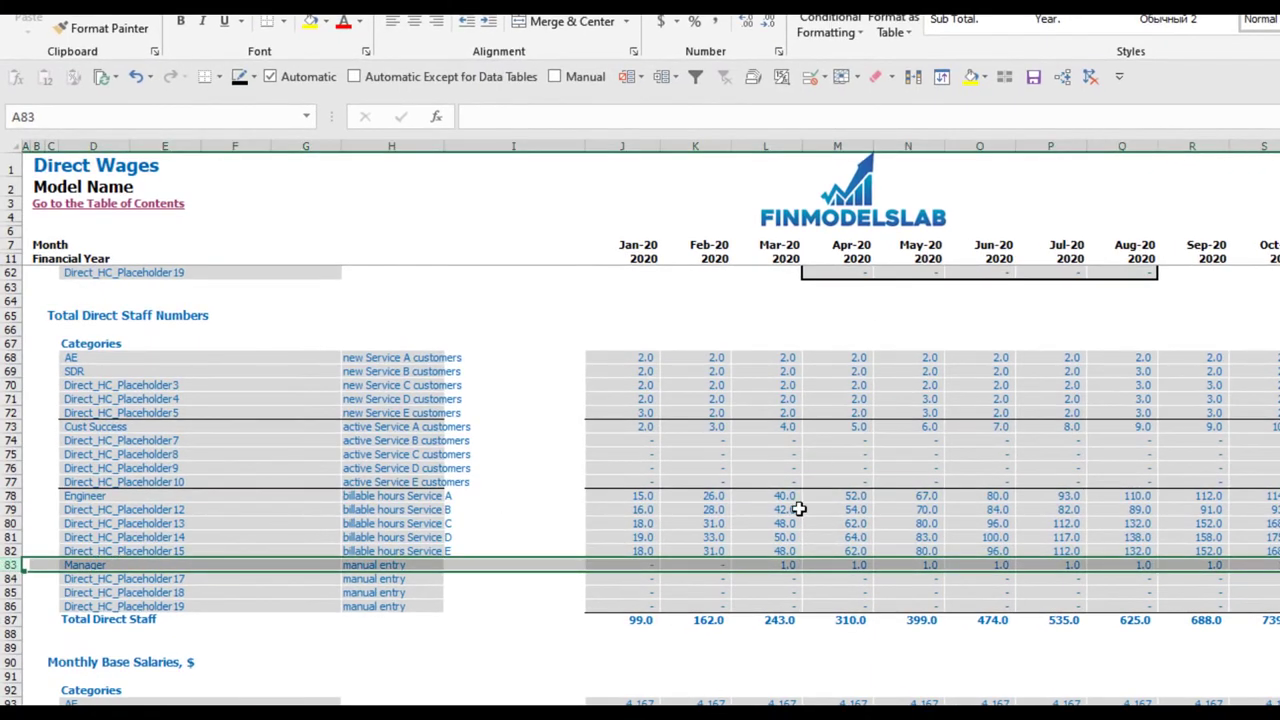
left_click(795, 565)
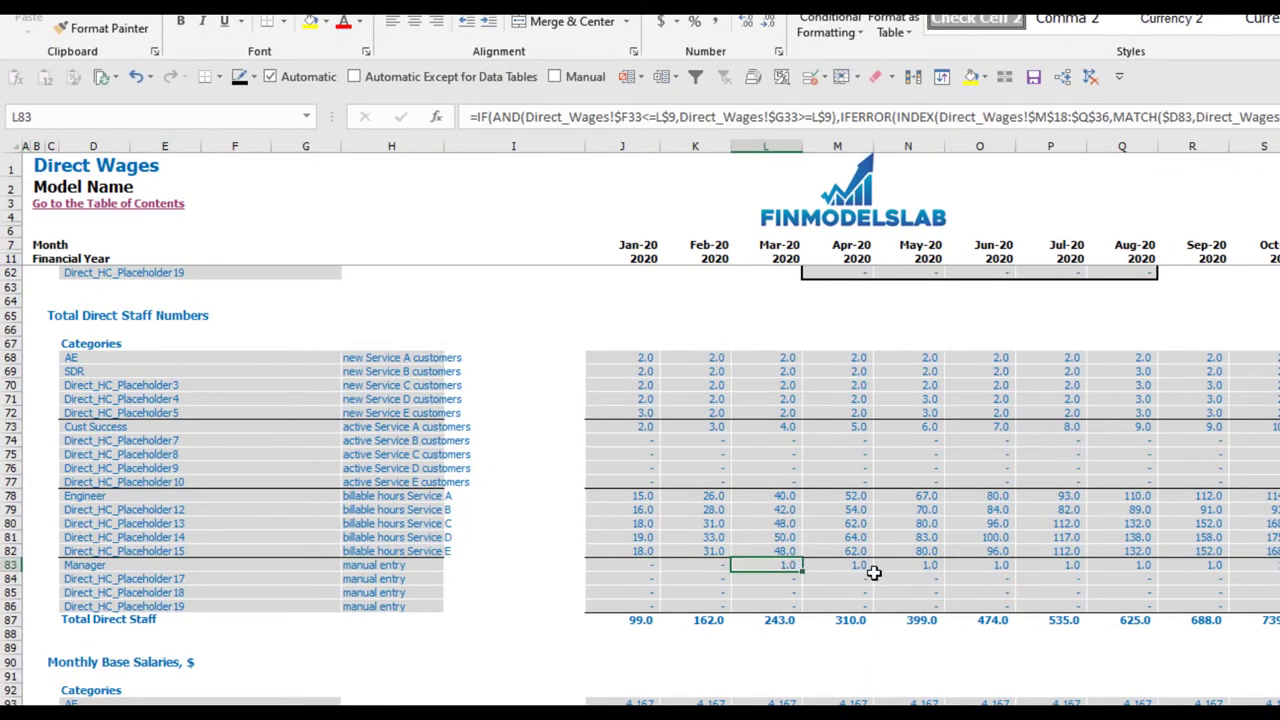
left_click(1277, 578)
key("Up")
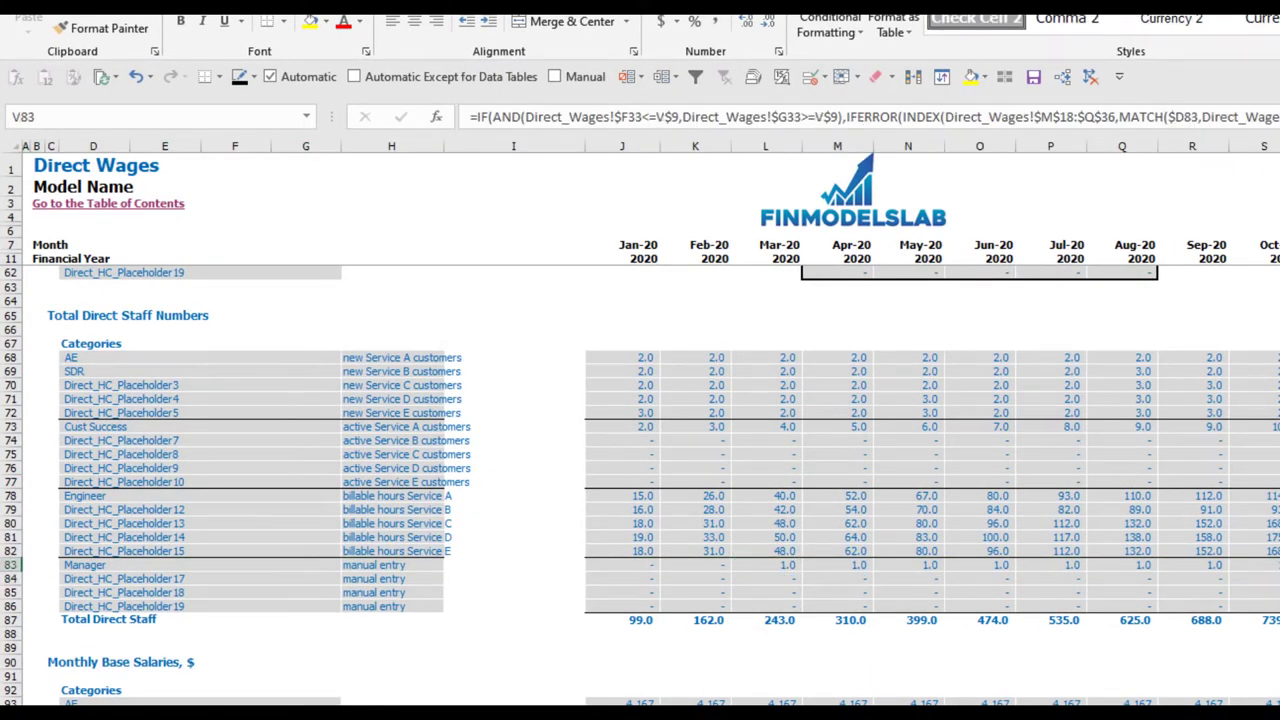
key("Right")
key("Right")
key("Right")
key("Right")
key("Right")
key("Right")
key("Right")
key("Right")
key("Right")
key("Right")
key("Right")
key("Right")
key("Right")
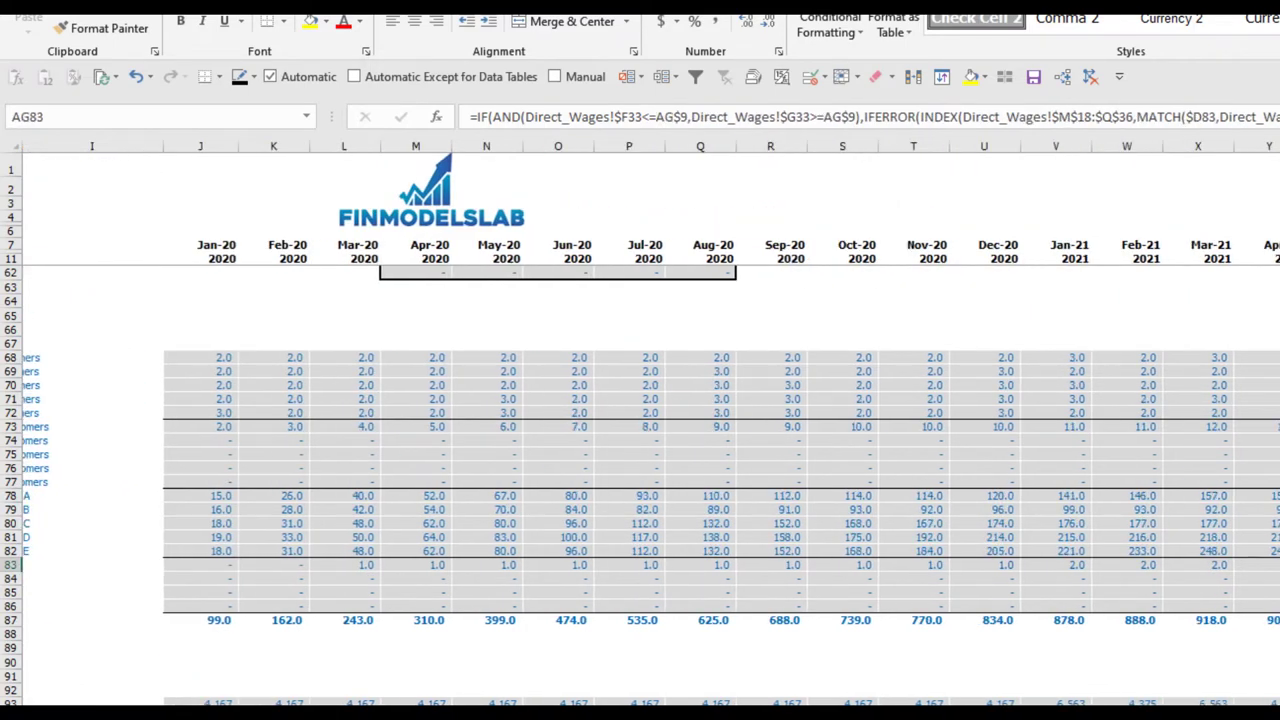
key("Right")
key("Left")
key("Left")
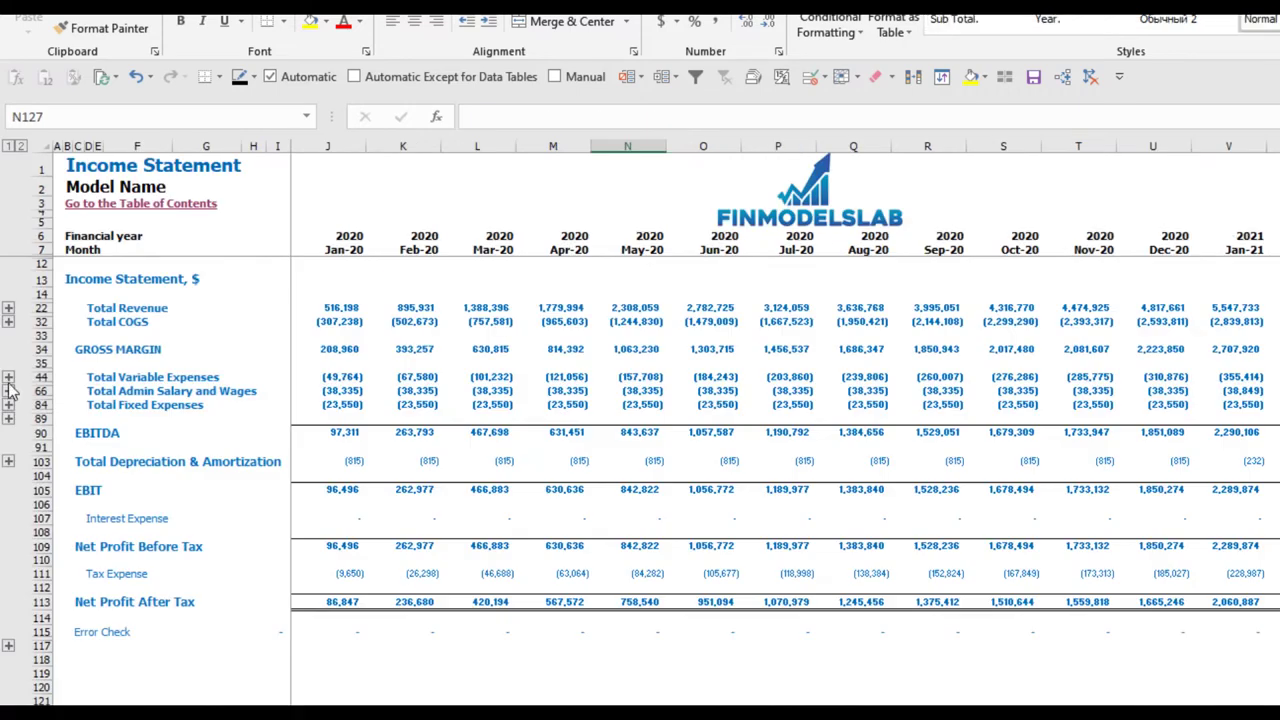
Step: Expand the COGS group of the Income Statement and examine the Direct Salary and Wages row
left_click(7, 323)
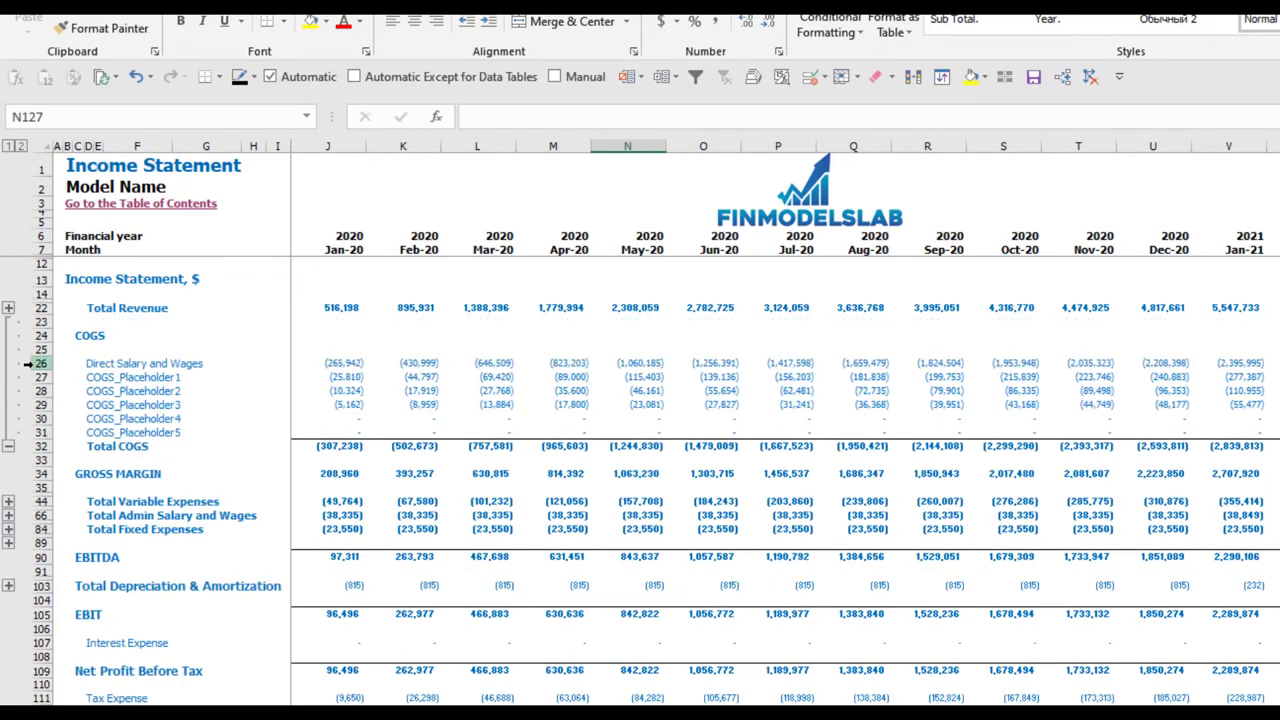
left_click(38, 363)
left_click(328, 364)
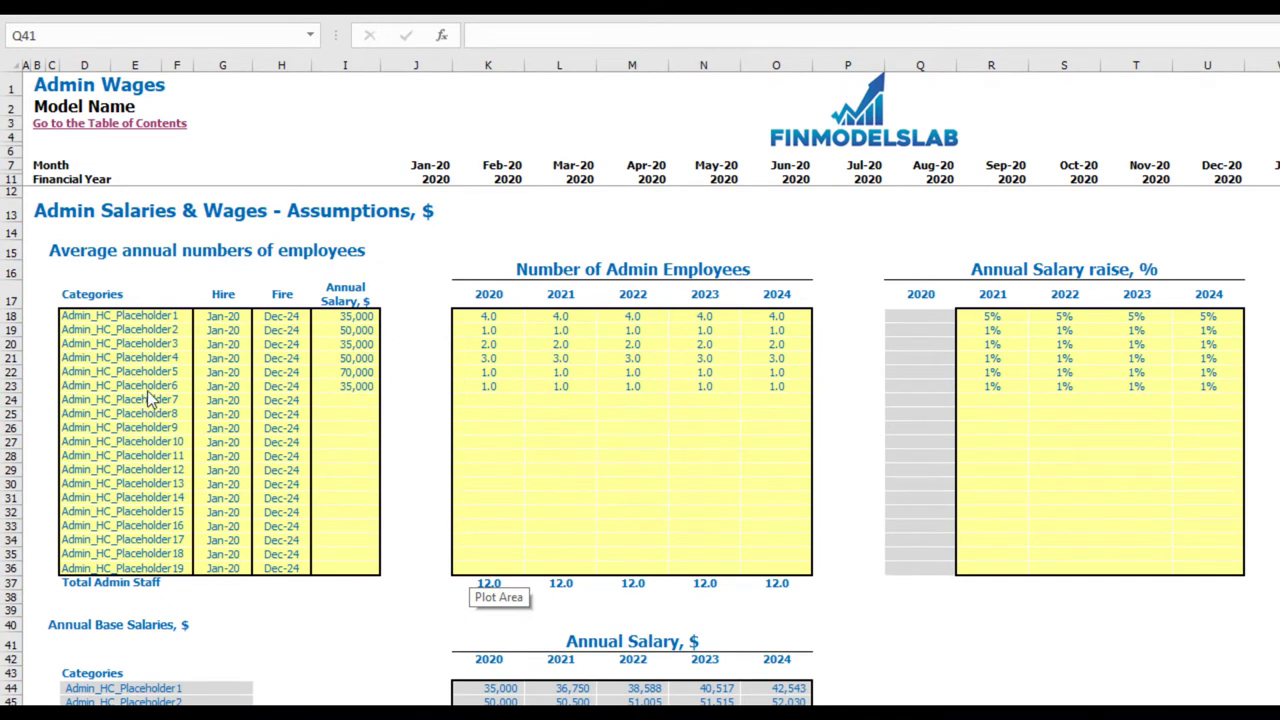
Step: Rename Admin_HC_Placeholder1 on the Admin Wages sheet as managers
left_click(80, 318)
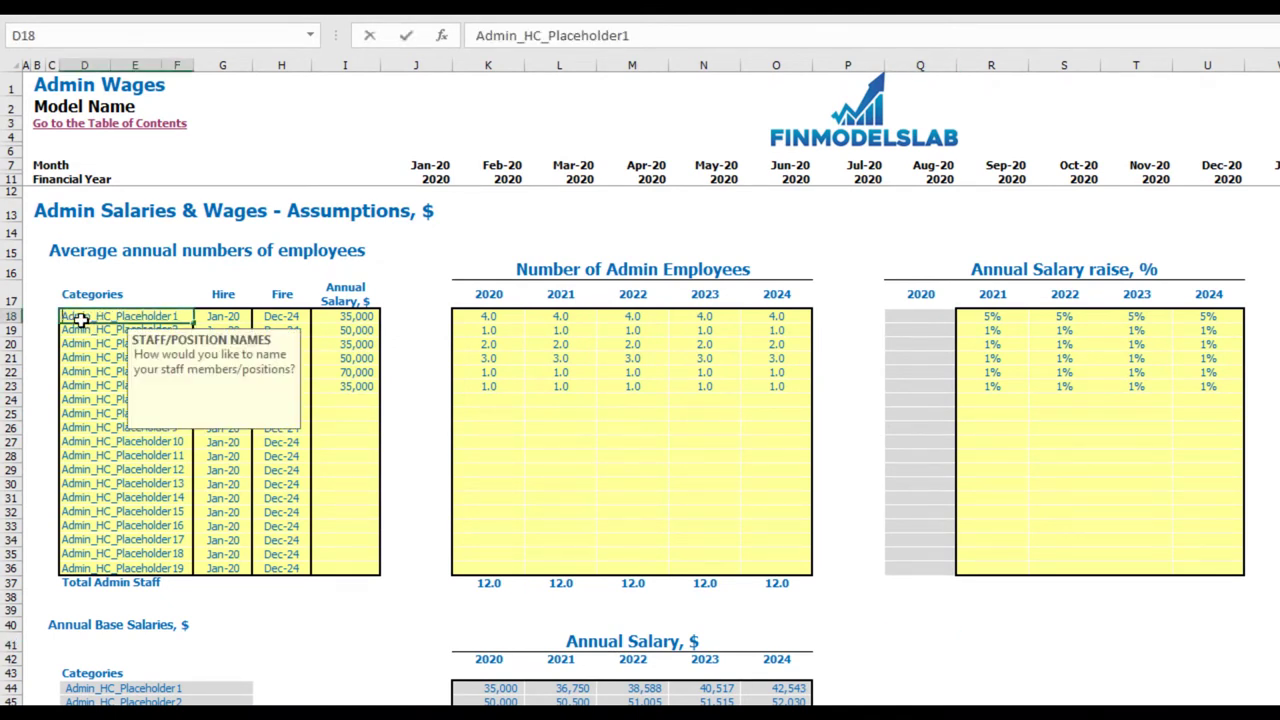
type("ma")
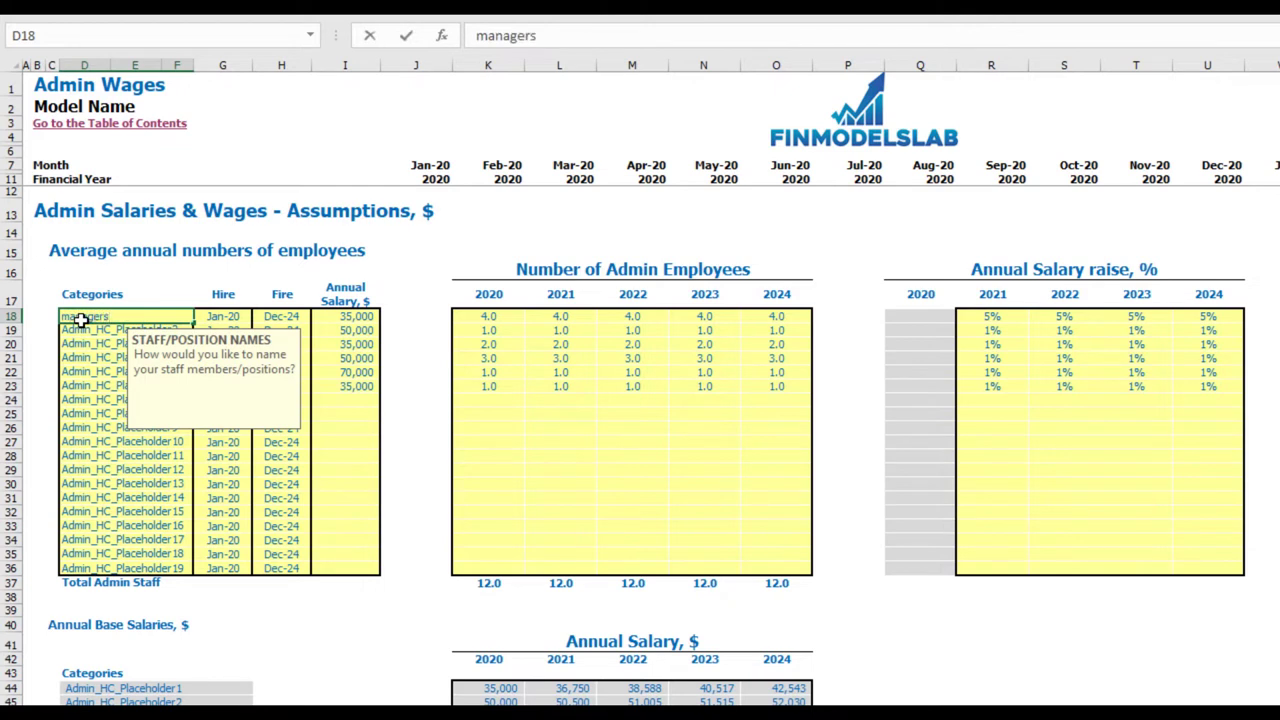
type("nagers")
key("Return")
Step: Set the managers row's hire date to Feb-20 and its annual salary to 40,000
left_click(240, 317)
left_click(259, 316)
left_click(240, 344)
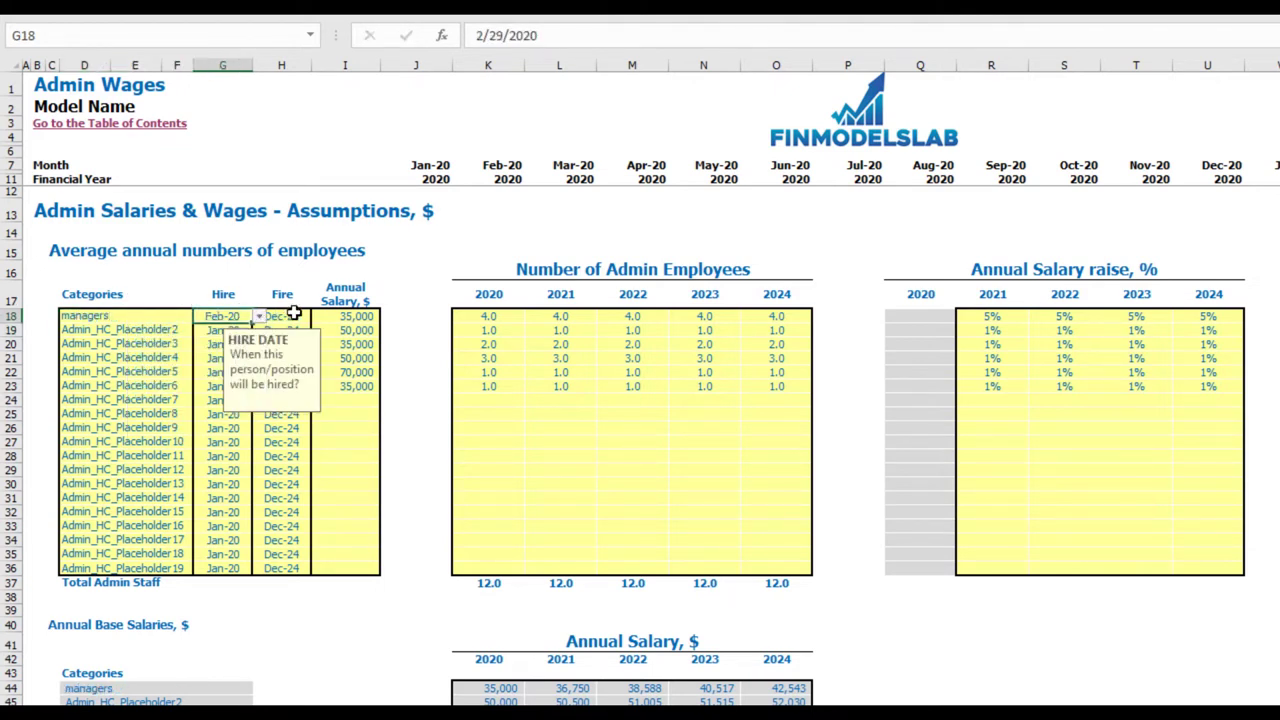
left_click(294, 316)
left_click(408, 264)
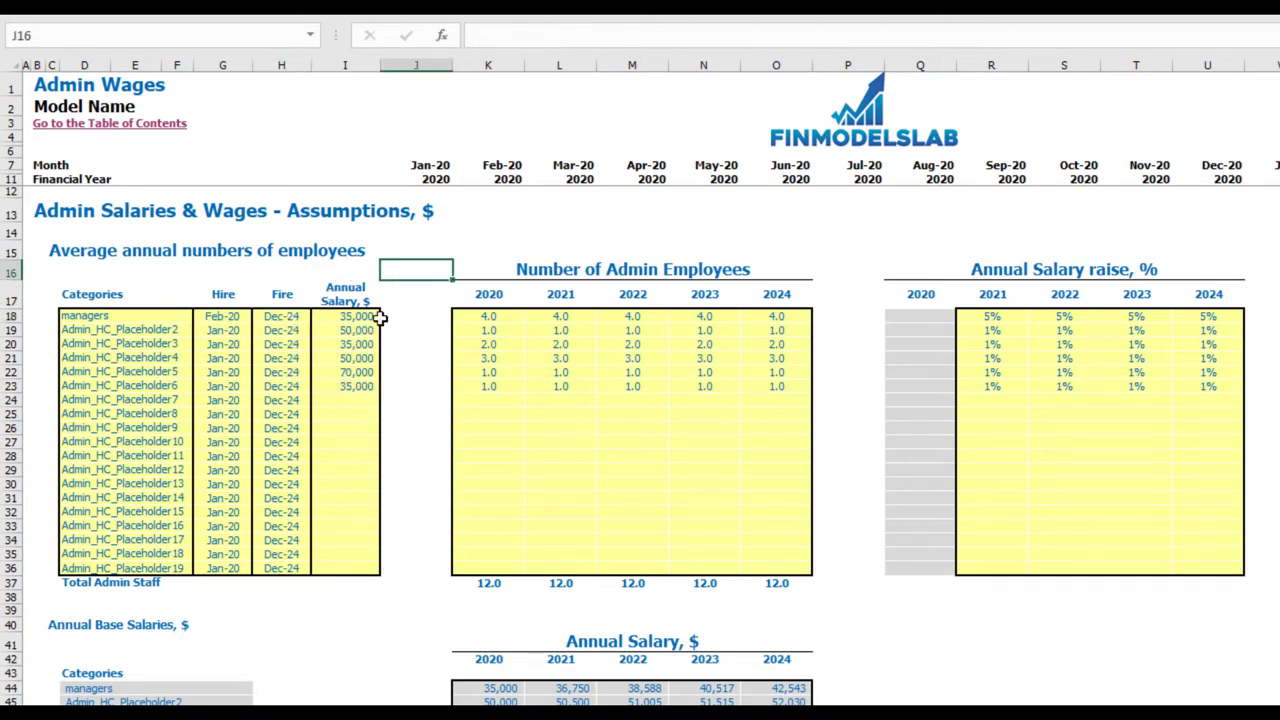
left_click(362, 317)
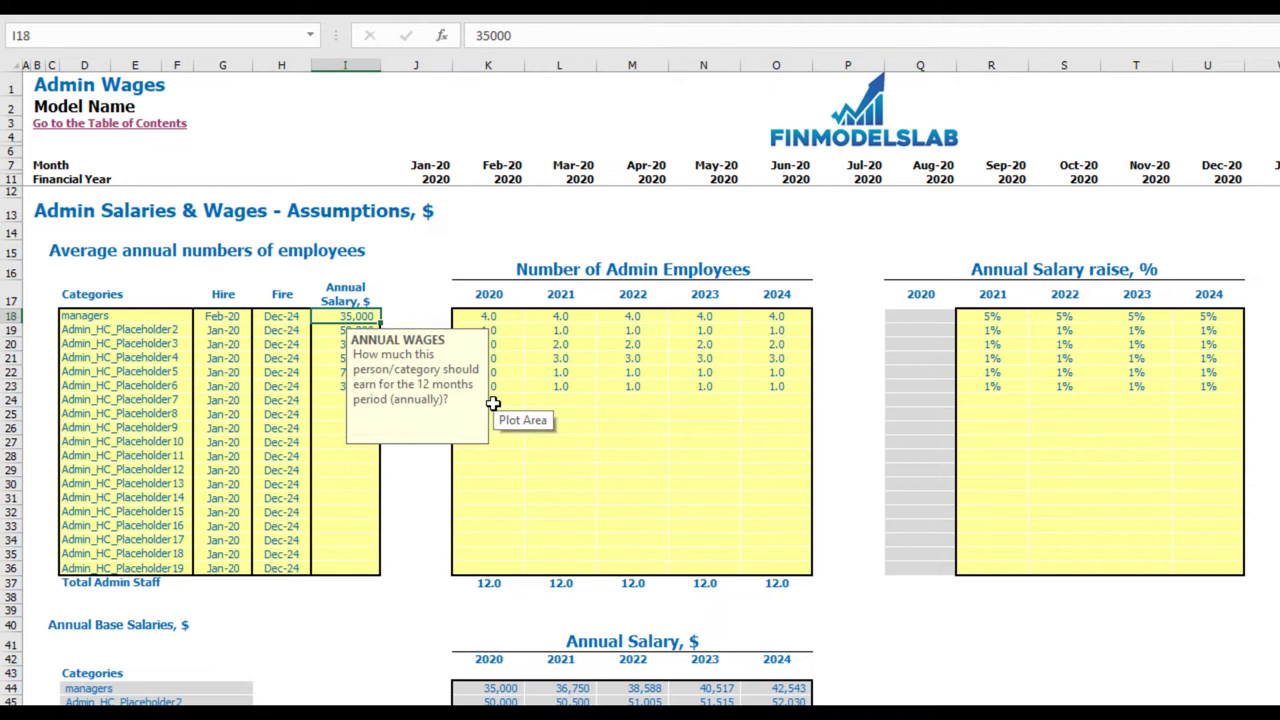
type("40000")
key("Return")
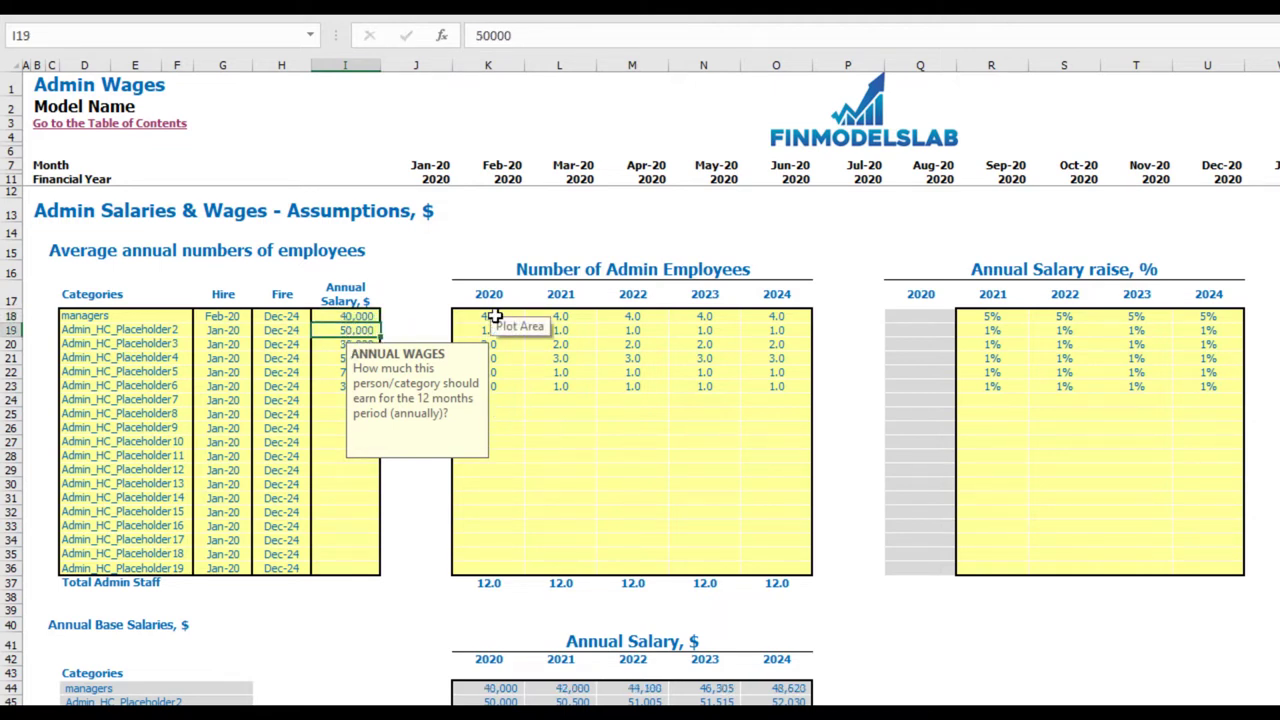
Step: Set the number of managers to 1, 2, 3, 4 and 5 for the years 2020 to 2024
left_click(488, 316)
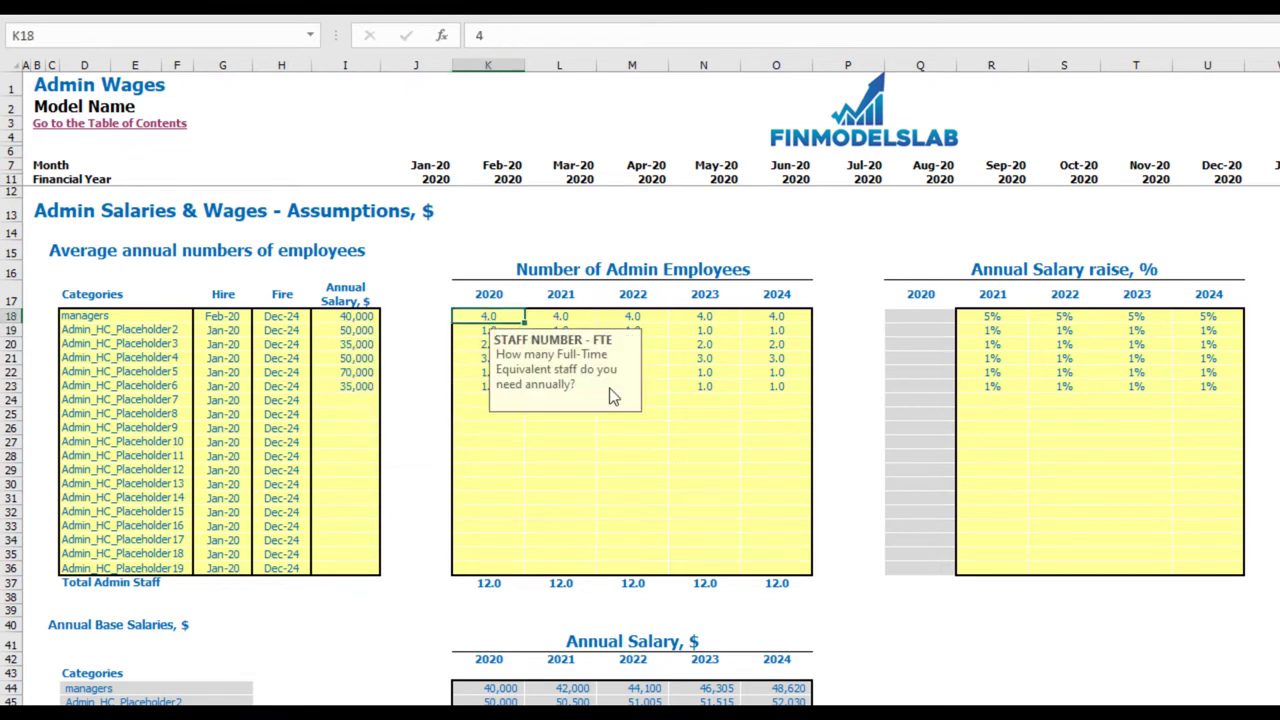
type("1")
key("Tab")
type("2")
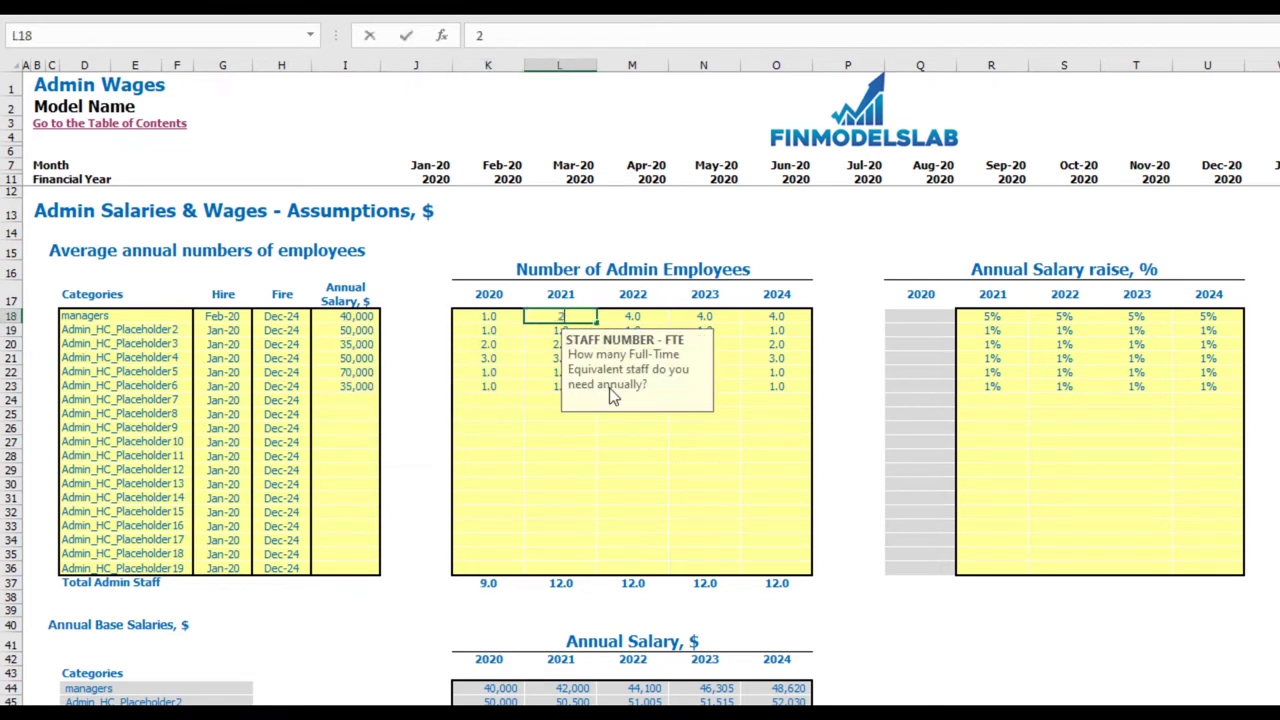
key("Tab")
type("3")
key("Tab")
key("Tab")
type("5")
scroll(507, 388, "right", 3)
left_click(502, 251)
Step: Set the managers' annual salary raise to 3%, 4%, 5% and 6% for 2021 to 2024
left_click_drag(676, 312, 893, 326)
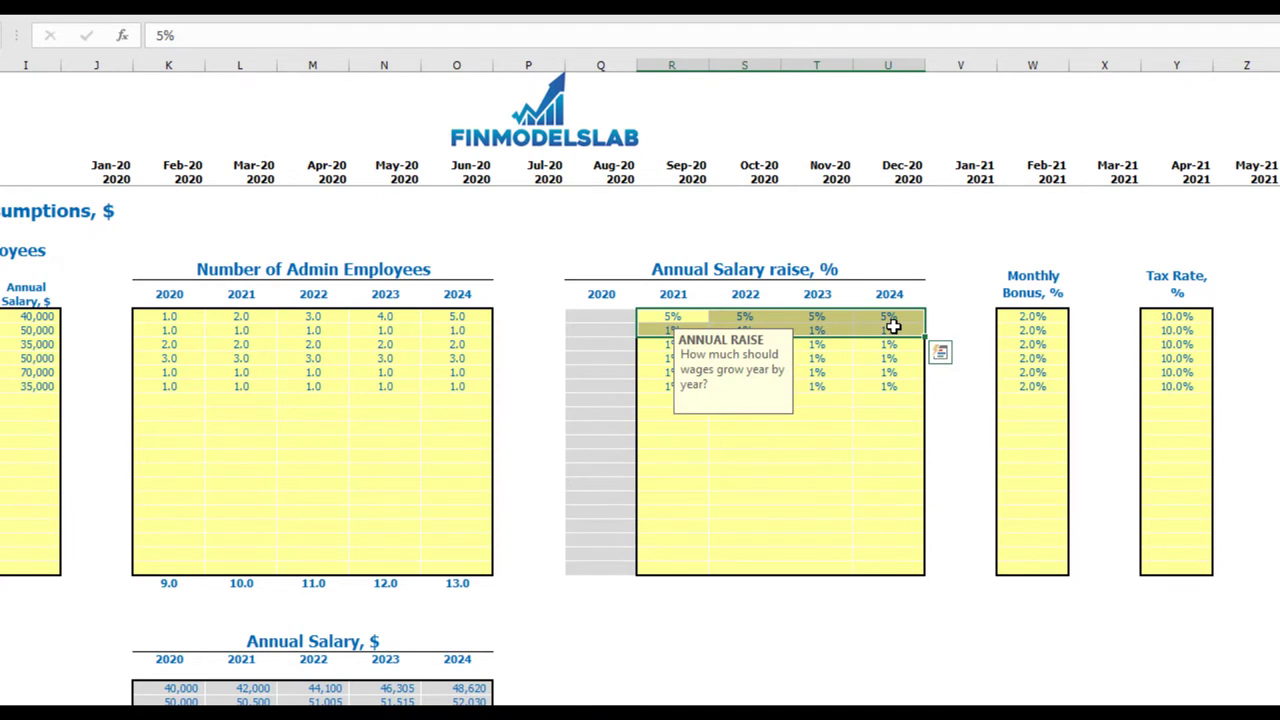
left_click(670, 314)
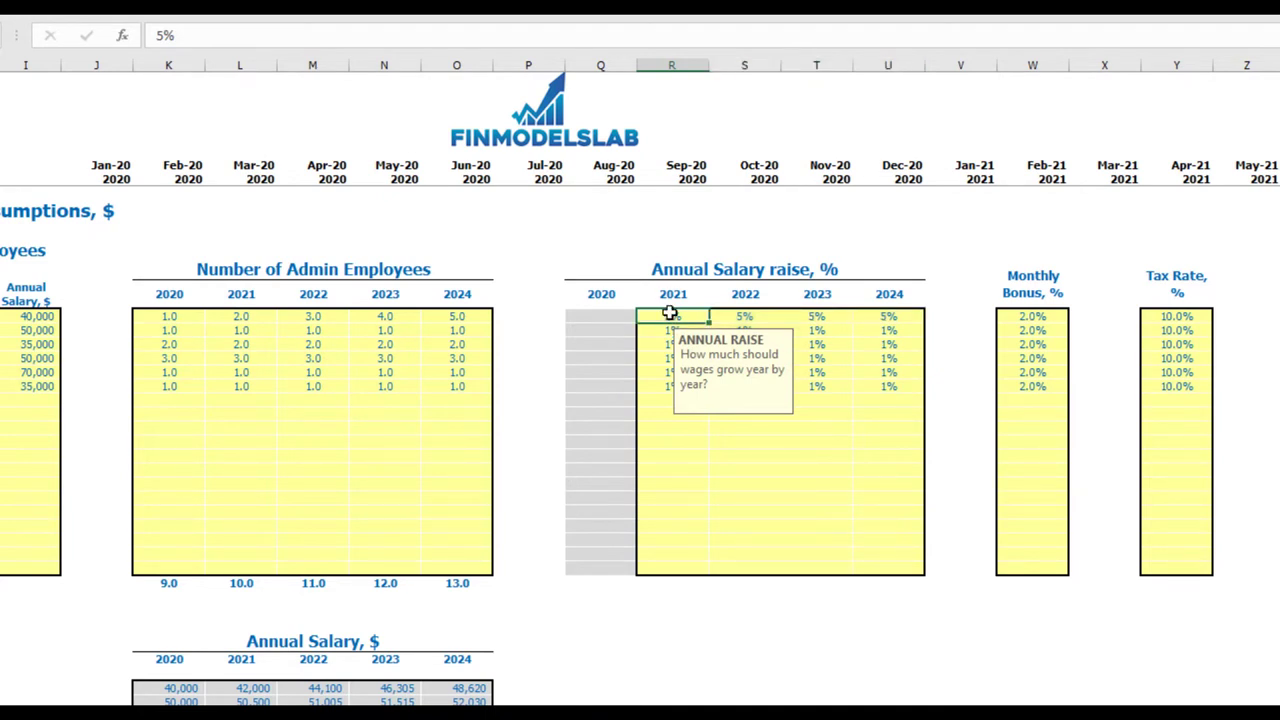
type("3")
key("Tab")
type("4")
key("Tab")
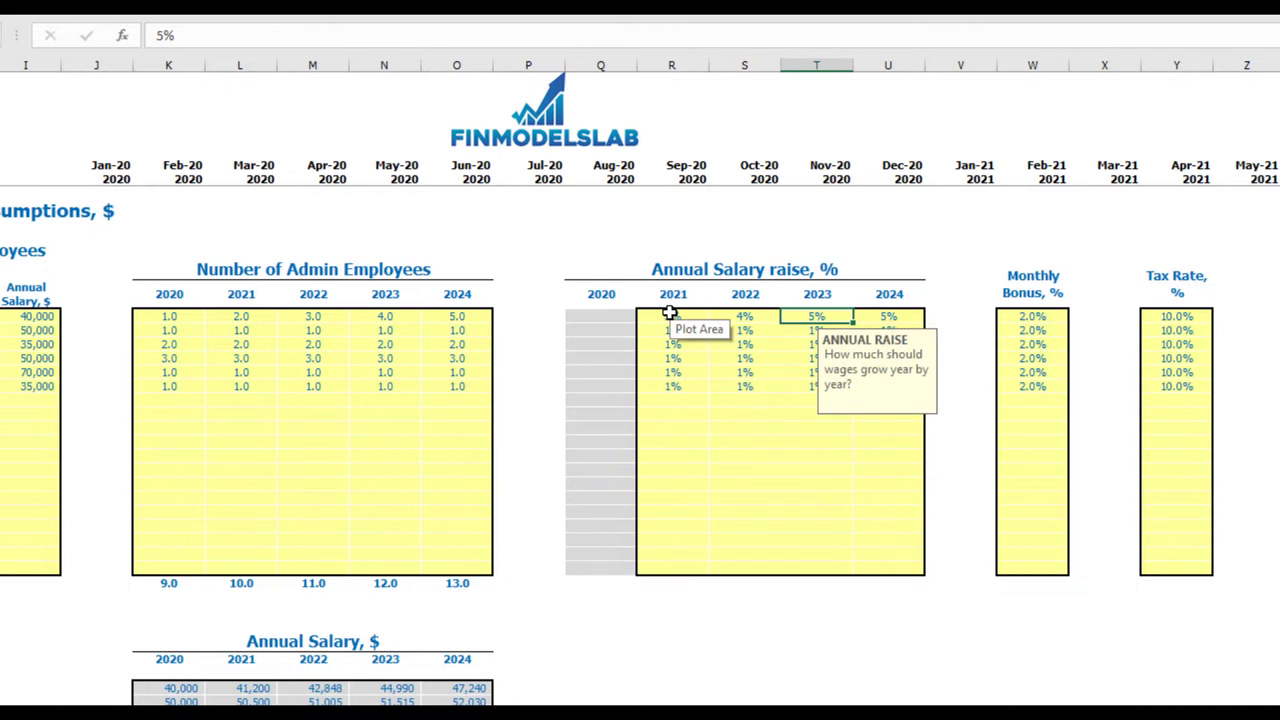
type("5")
key("Tab")
type("6")
key("Return")
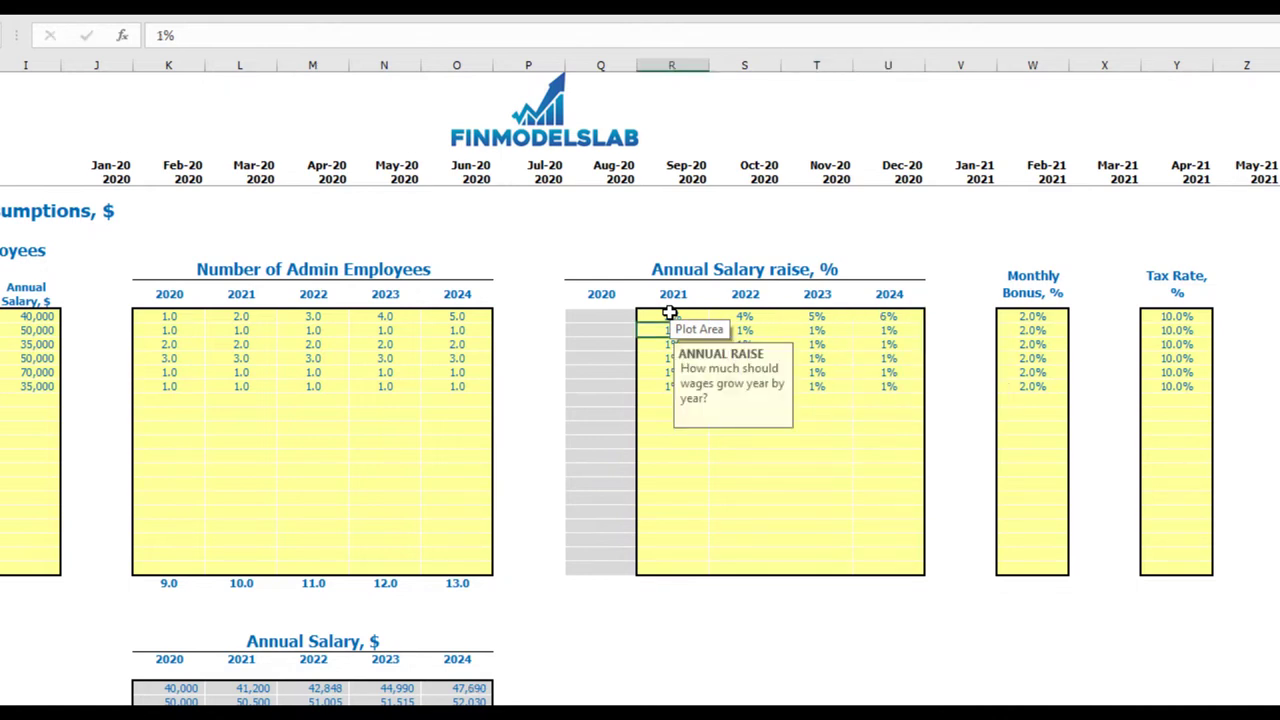
Step: Set the managers' monthly bonus to 5% and their tax rate to 12%
left_click(1046, 316)
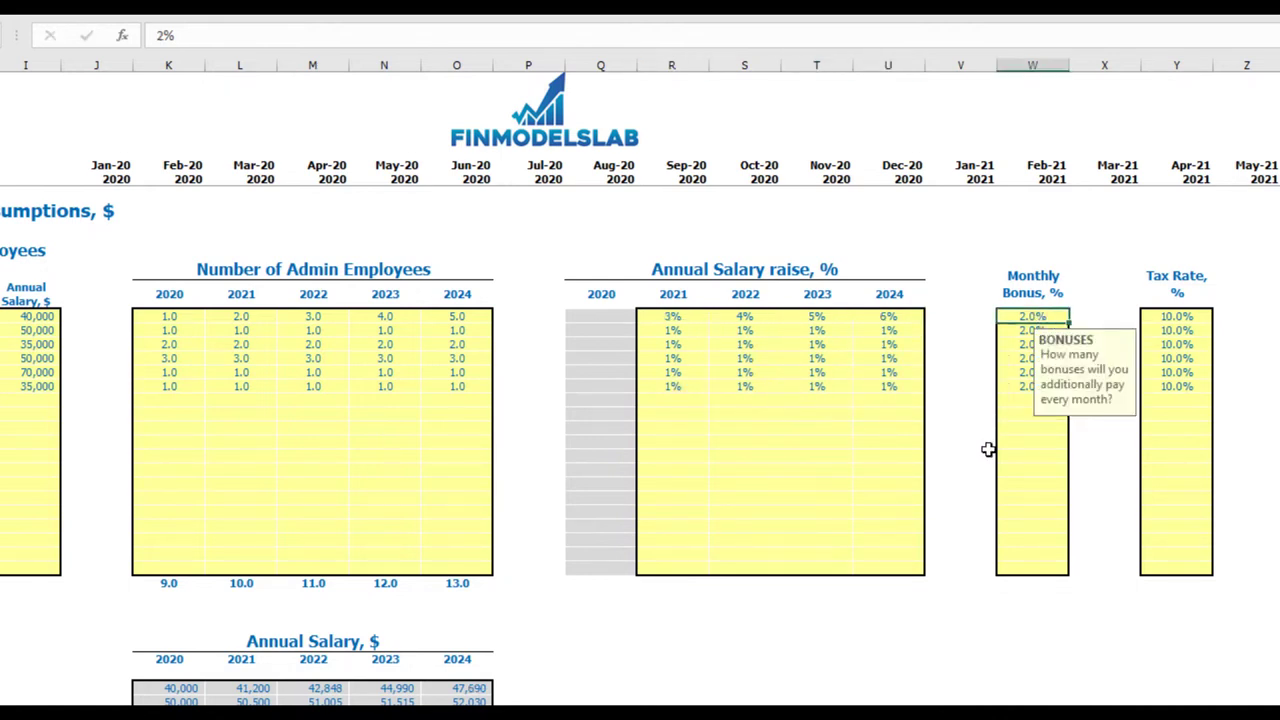
type("5")
key("Return")
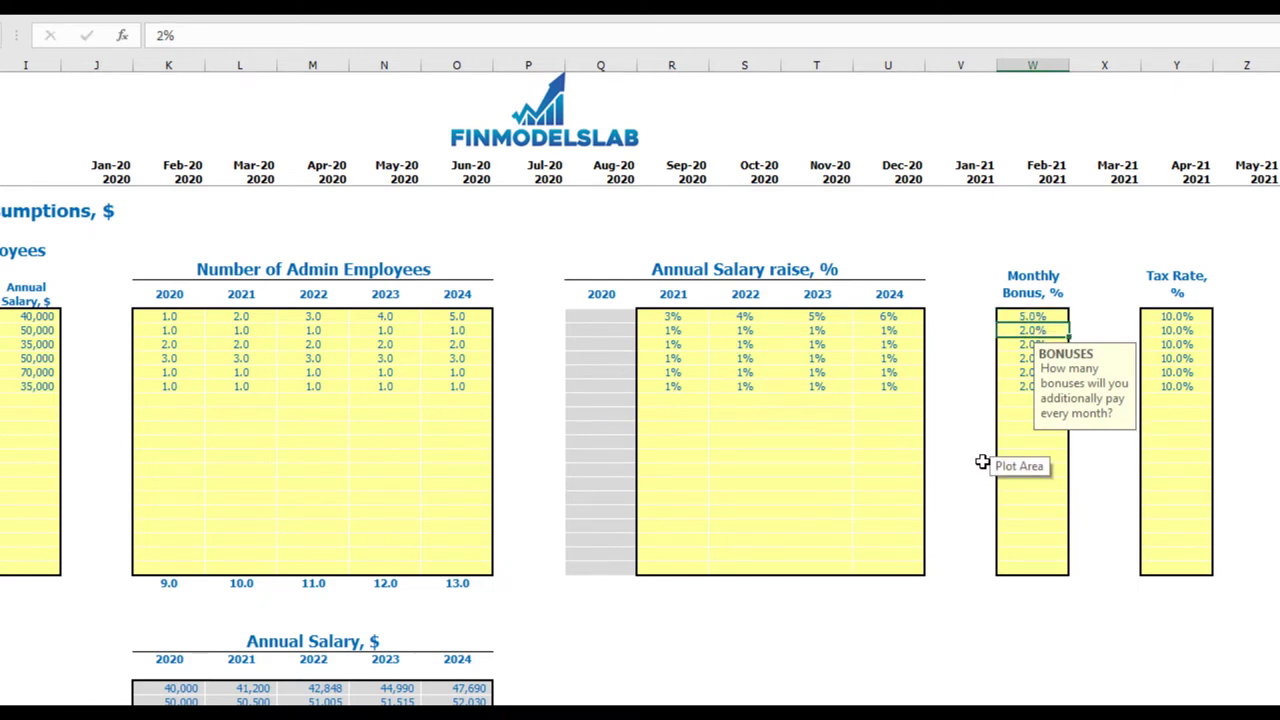
left_click(1195, 316)
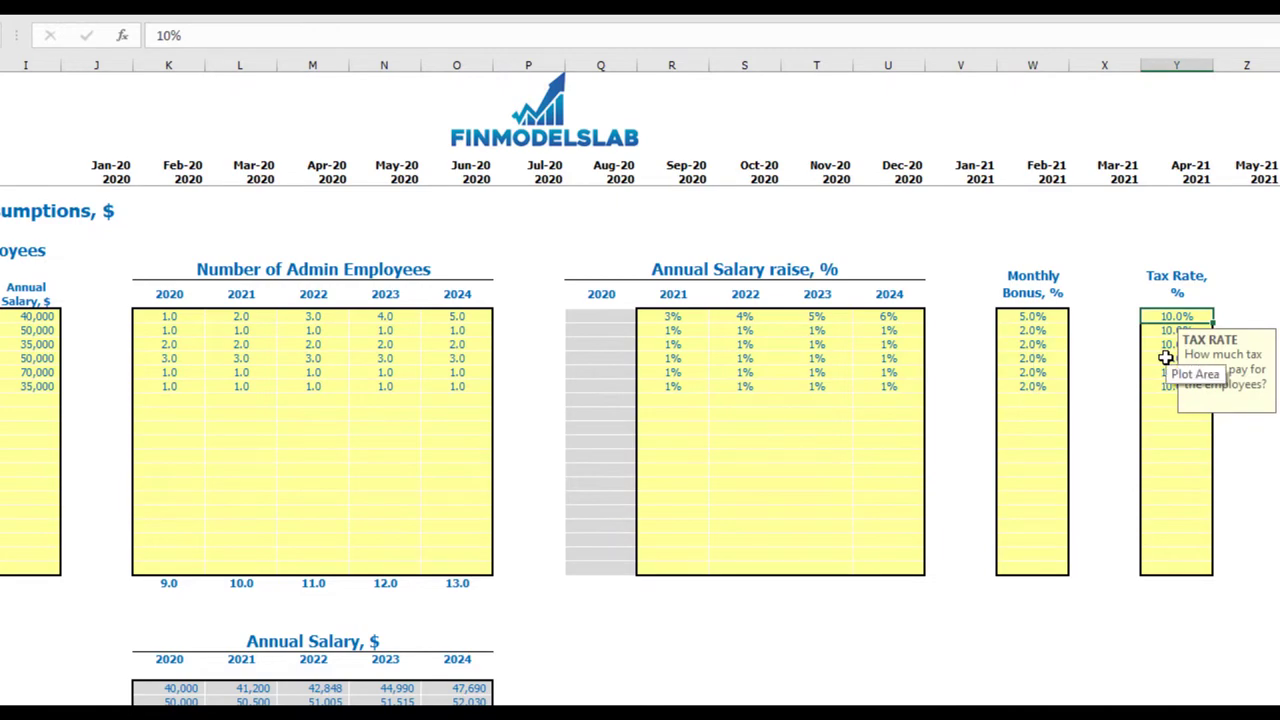
type("12")
key("Return")
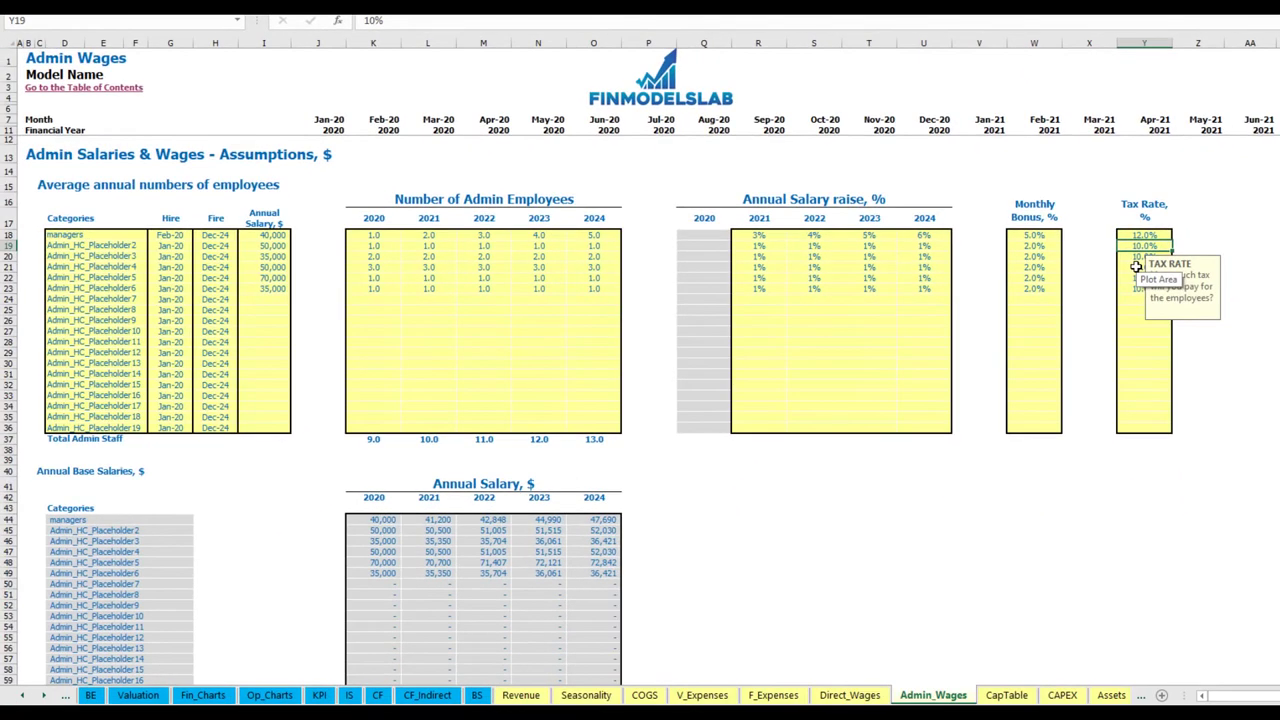
Step: Compare the managers' annual salary and 2021–2024 raise percentages with the calculated Annual Salary table on the Admin Wages sheet
scroll(385, 428, "down", 3)
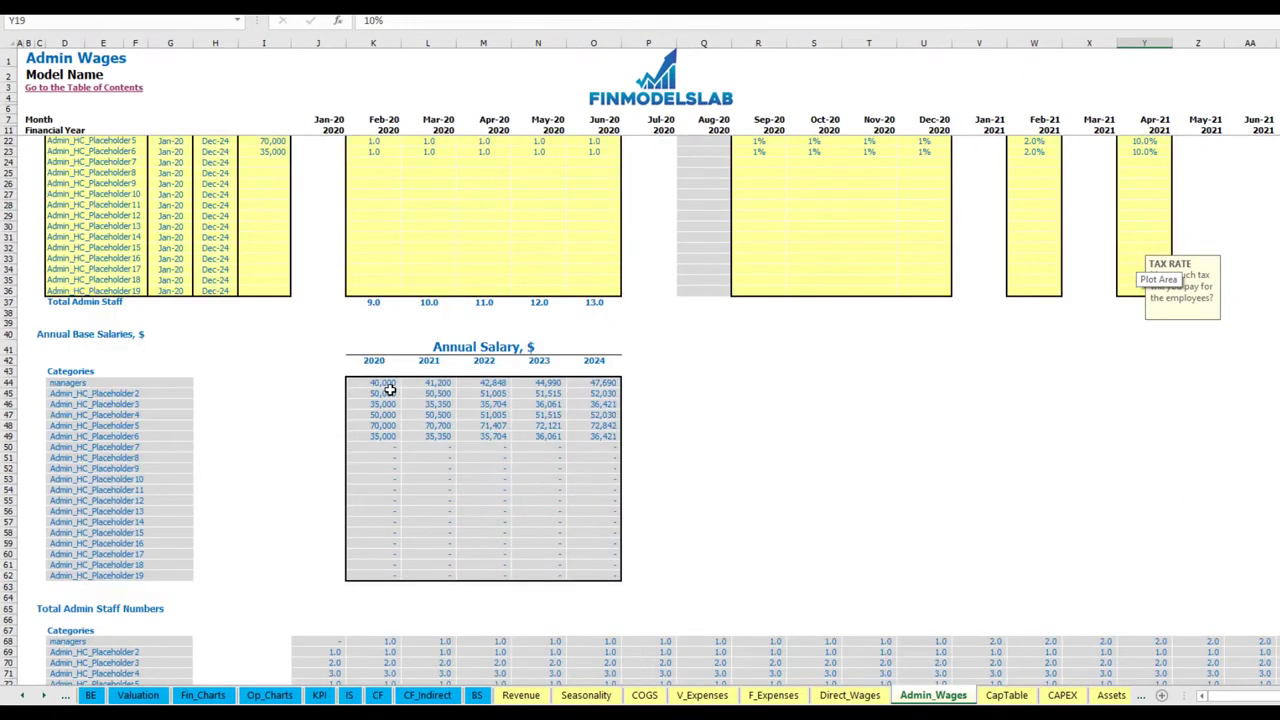
scroll(386, 392, "up", 3)
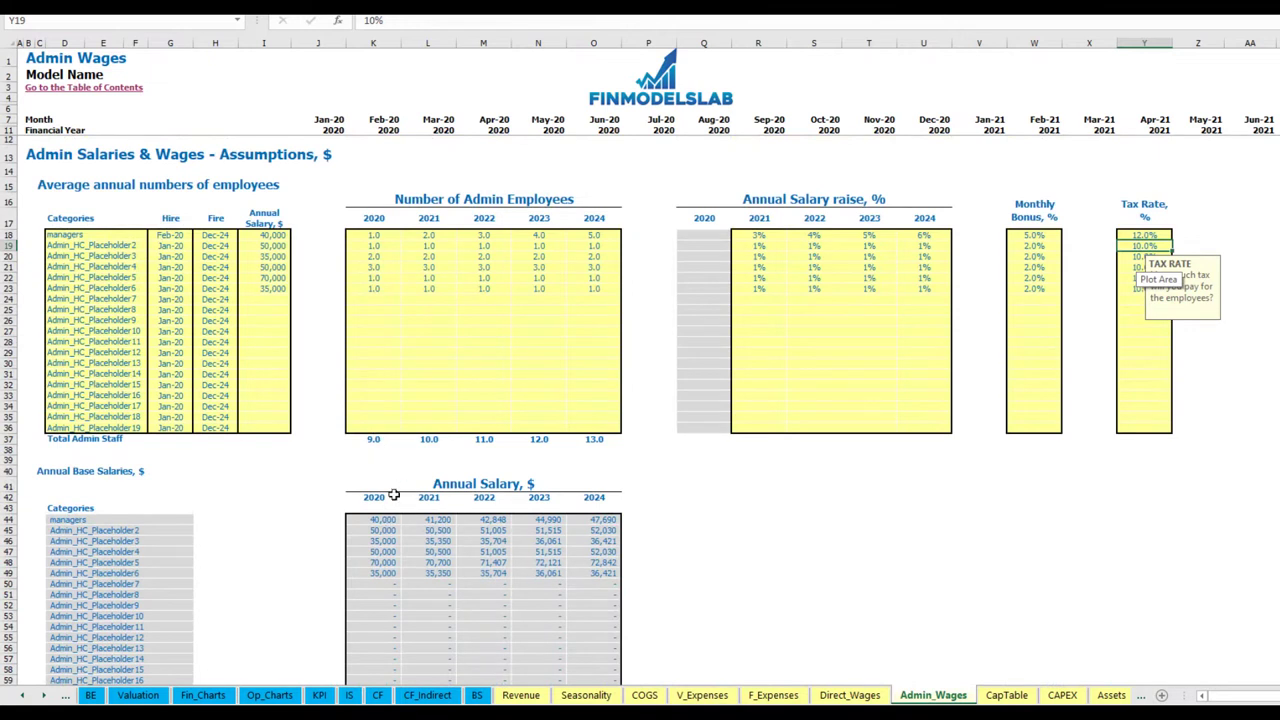
left_click(276, 235)
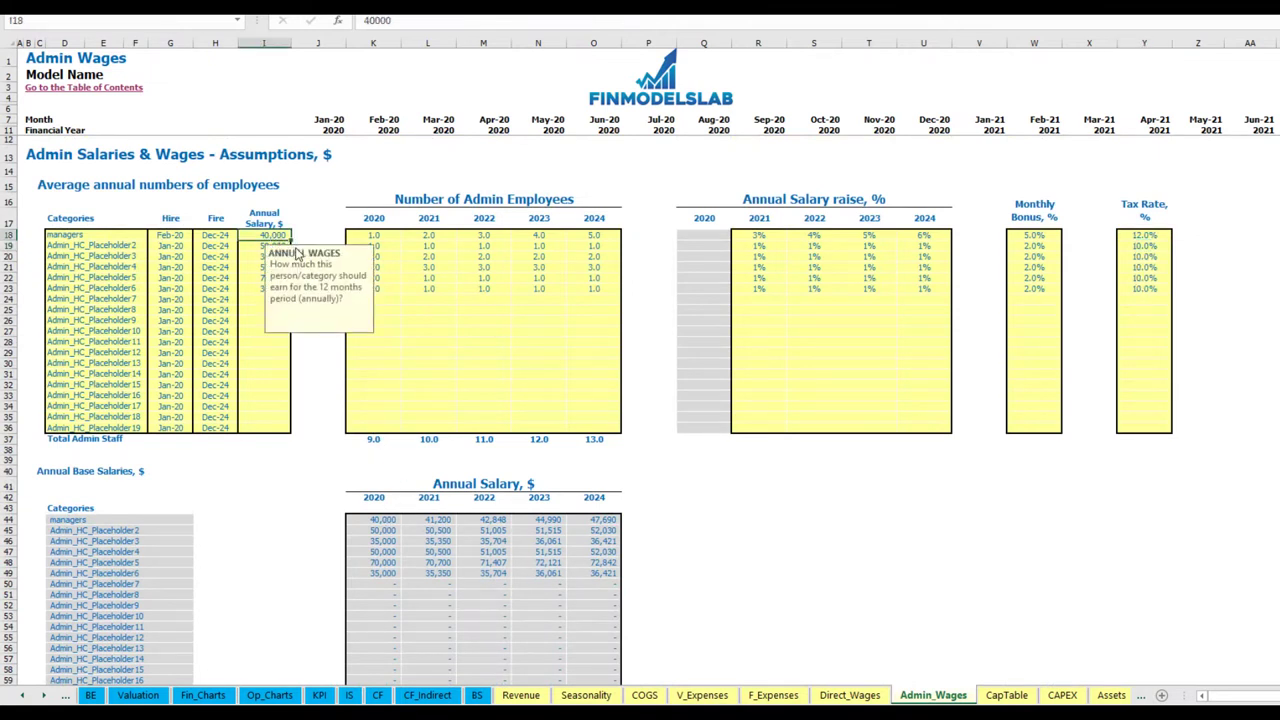
left_click_drag(759, 235, 924, 236)
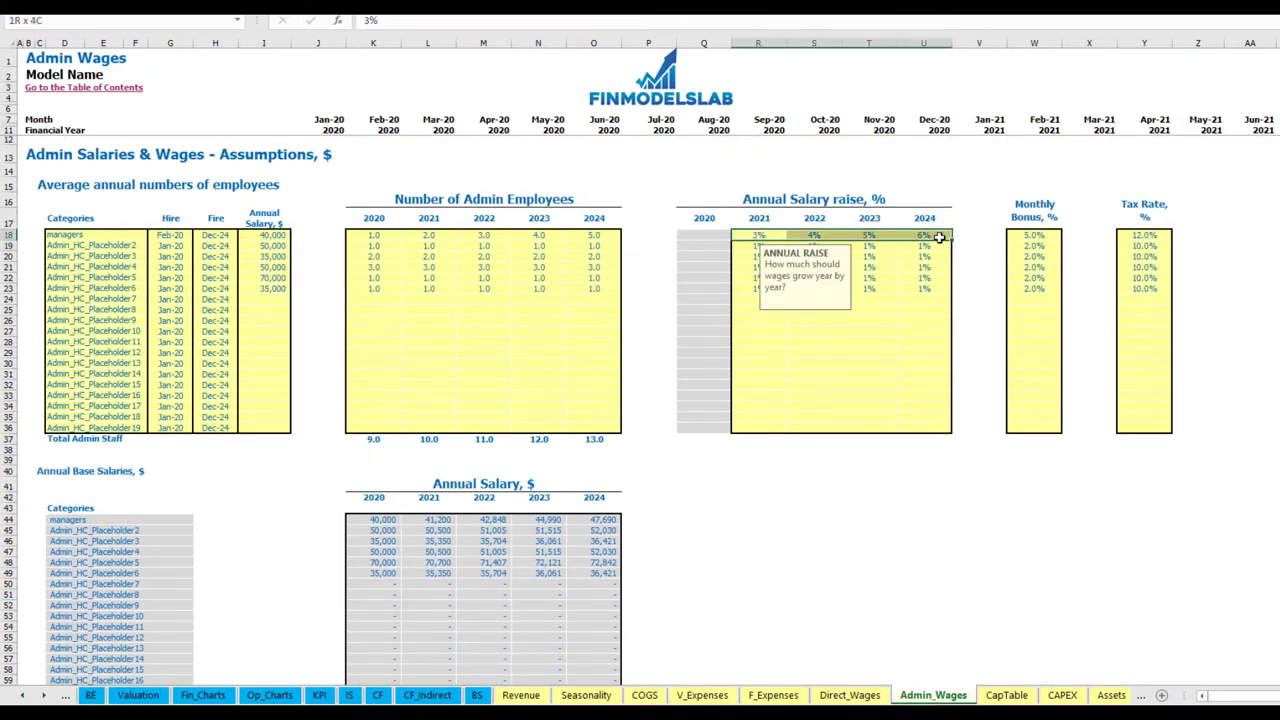
Step: Check the managers' monthly values under Total Admin Staff Numbers against their Feb-20 hire date
scroll(404, 505, "down", 13)
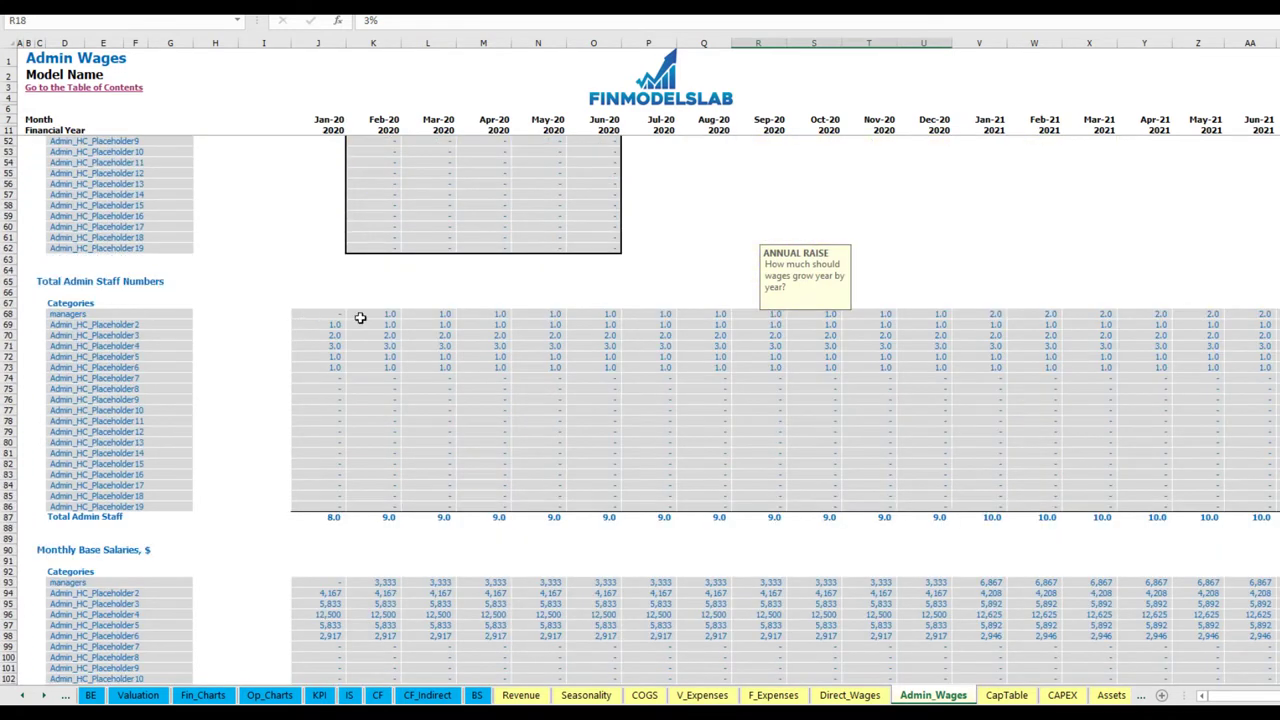
left_click(366, 312)
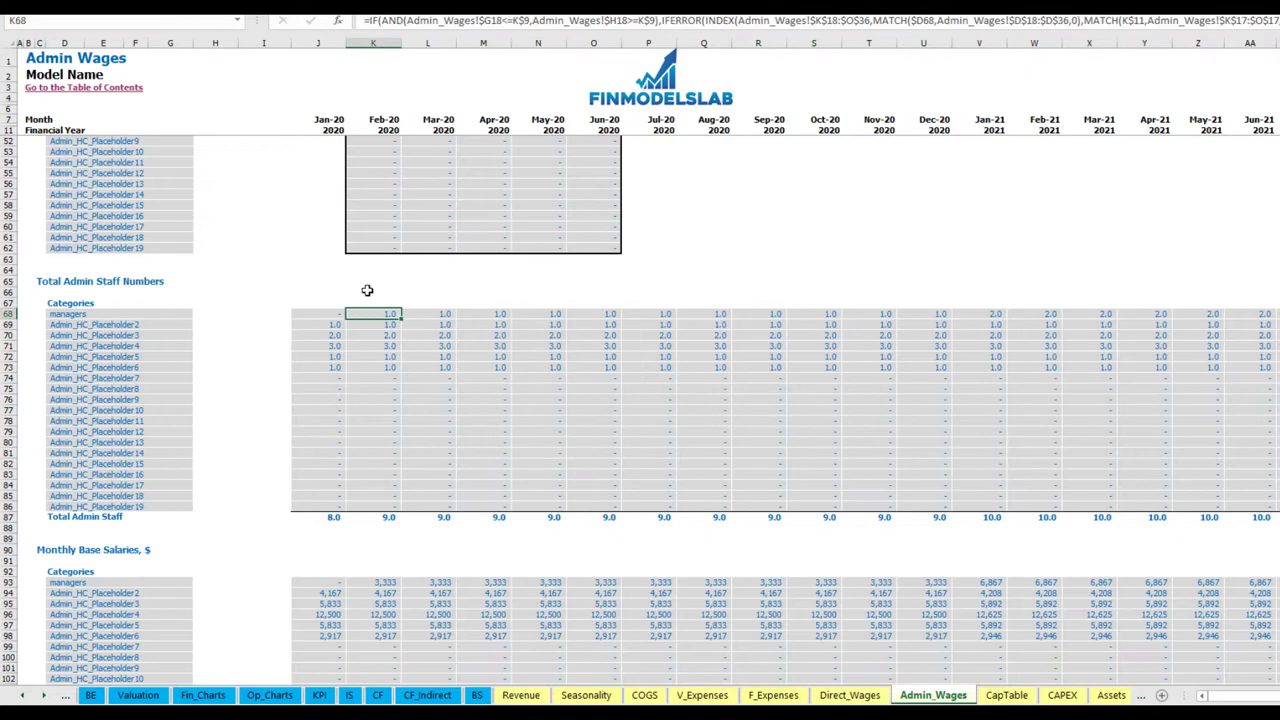
scroll(363, 273, "up", 13)
left_click(172, 235)
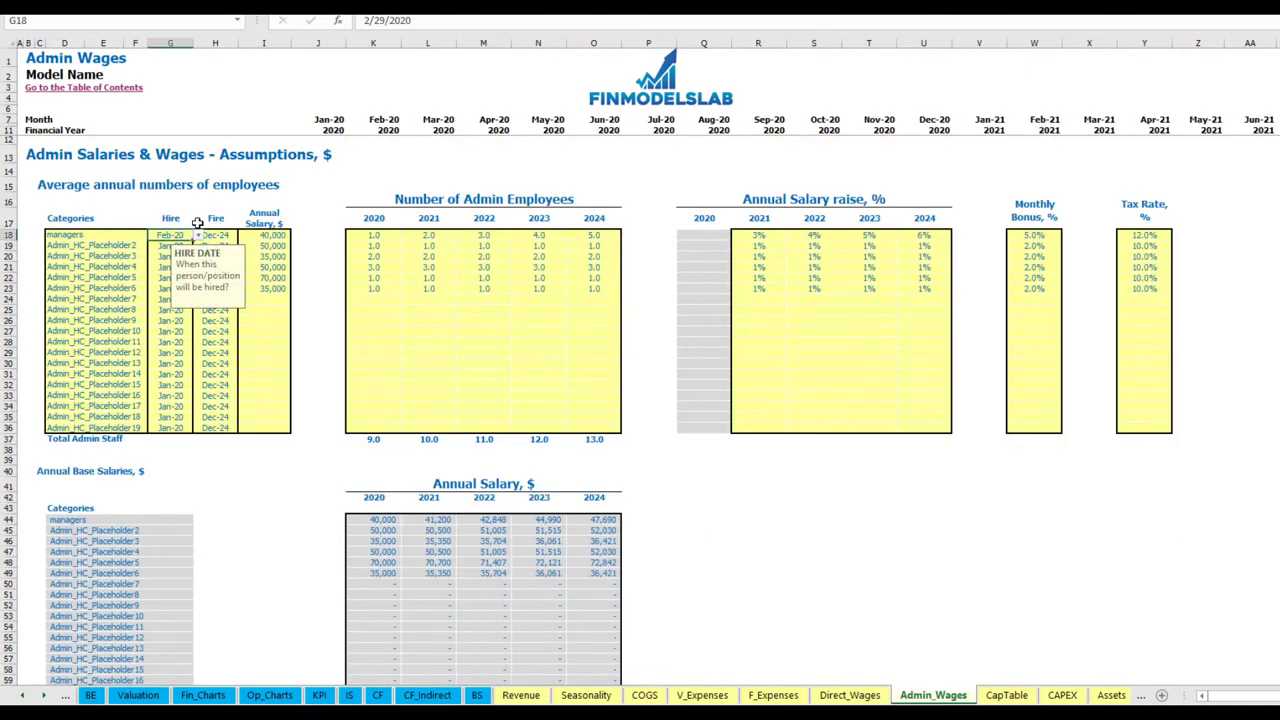
scroll(323, 340, "down", 13)
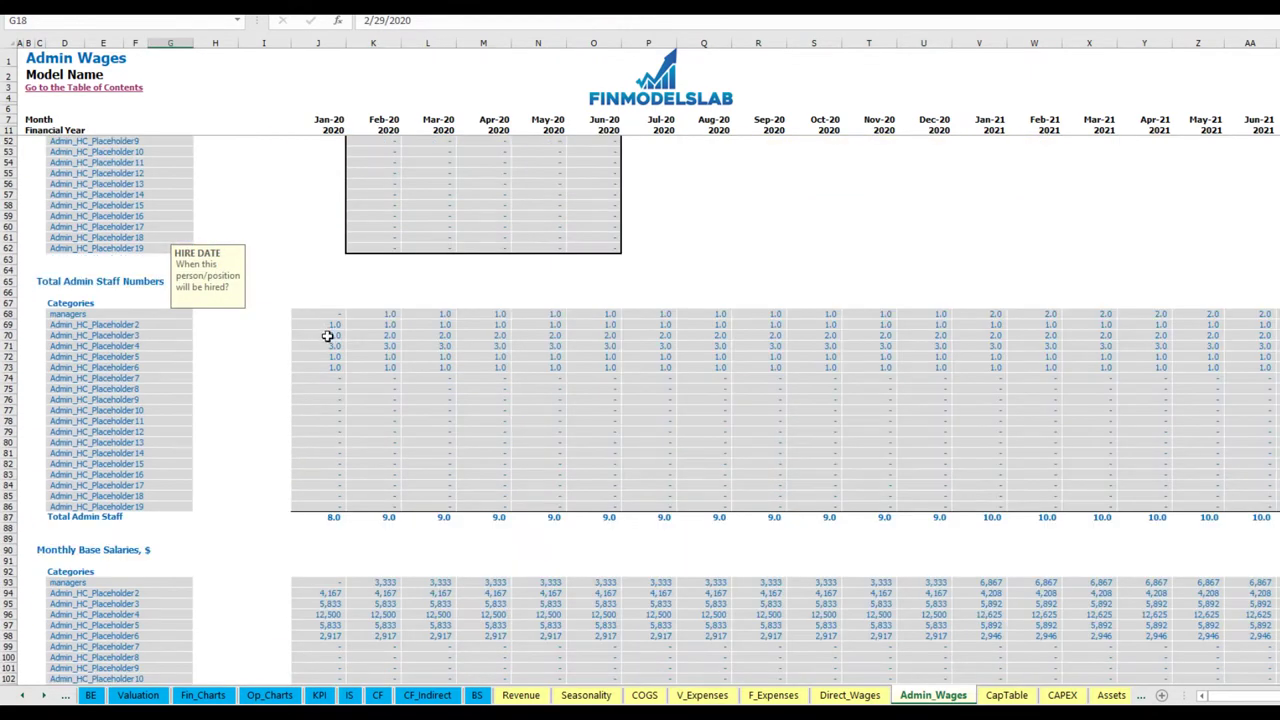
Step: Review the monthly base salaries, monthly bonus and monthly base taxes calculated for the admin staff
scroll(323, 350, "down", 7)
left_click(356, 336)
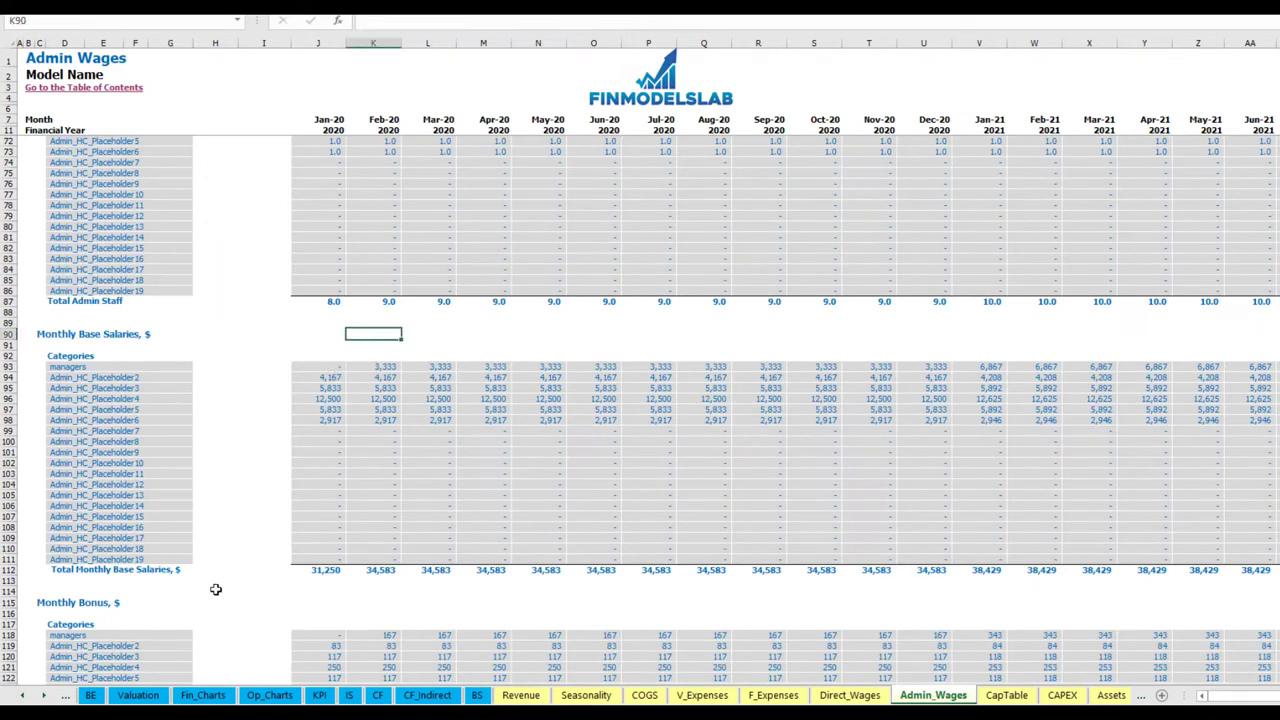
scroll(339, 483, "down", 7)
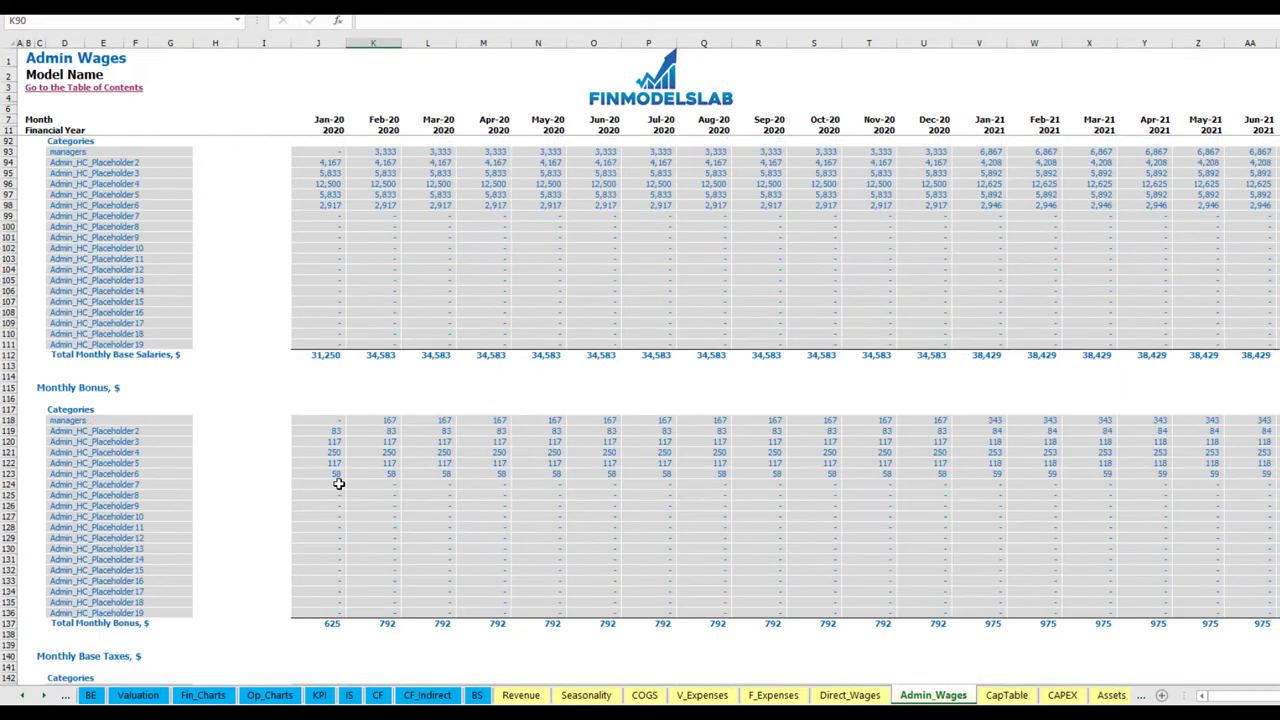
scroll(160, 418, "down", 7)
scroll(89, 410, "down", 3)
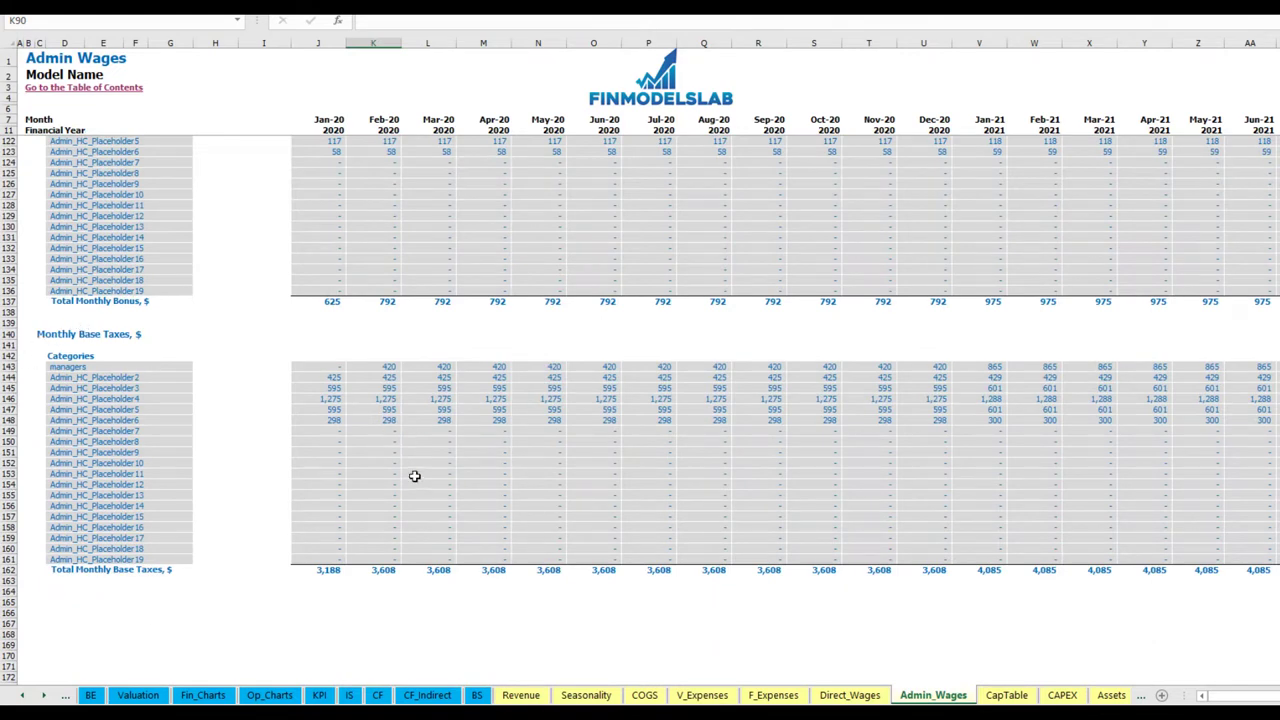
Step: Expand the Admin Salary and Wages group in the Income Statement and examine the monthly costs by category
left_click(350, 695)
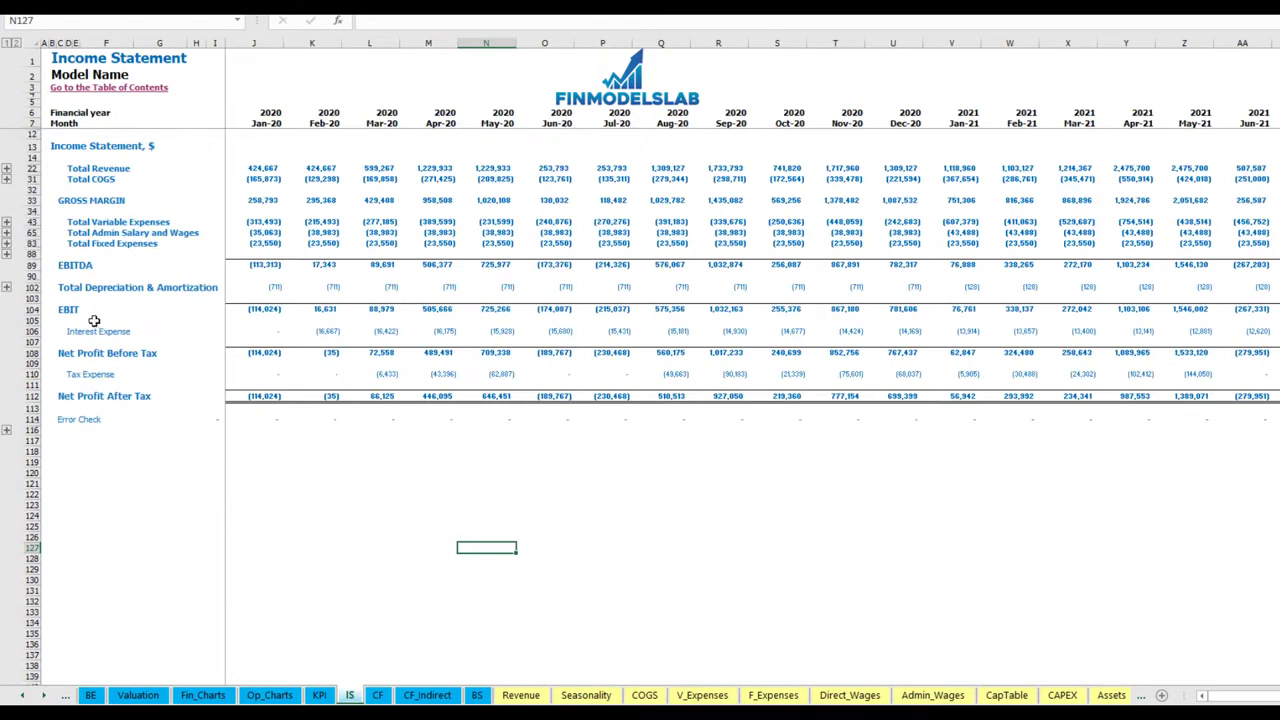
left_click(6, 233)
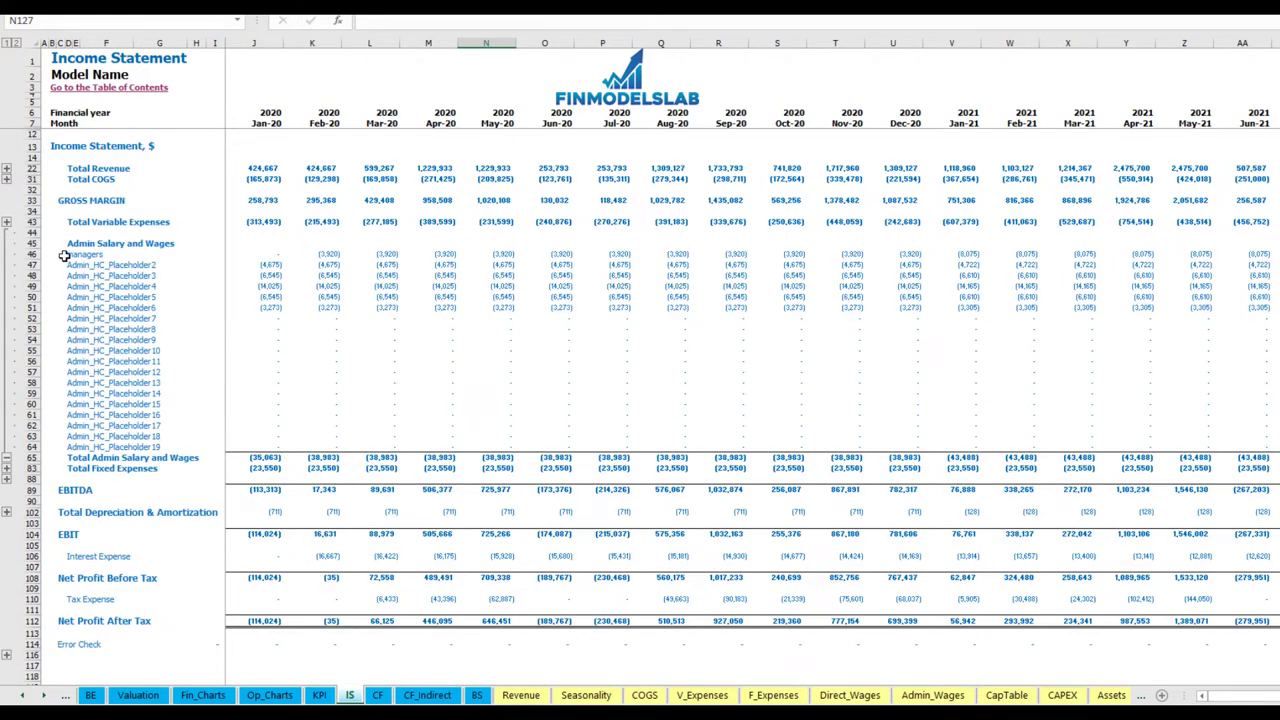
left_click_drag(68, 254, 68, 447)
left_click_drag(259, 253, 1134, 392)
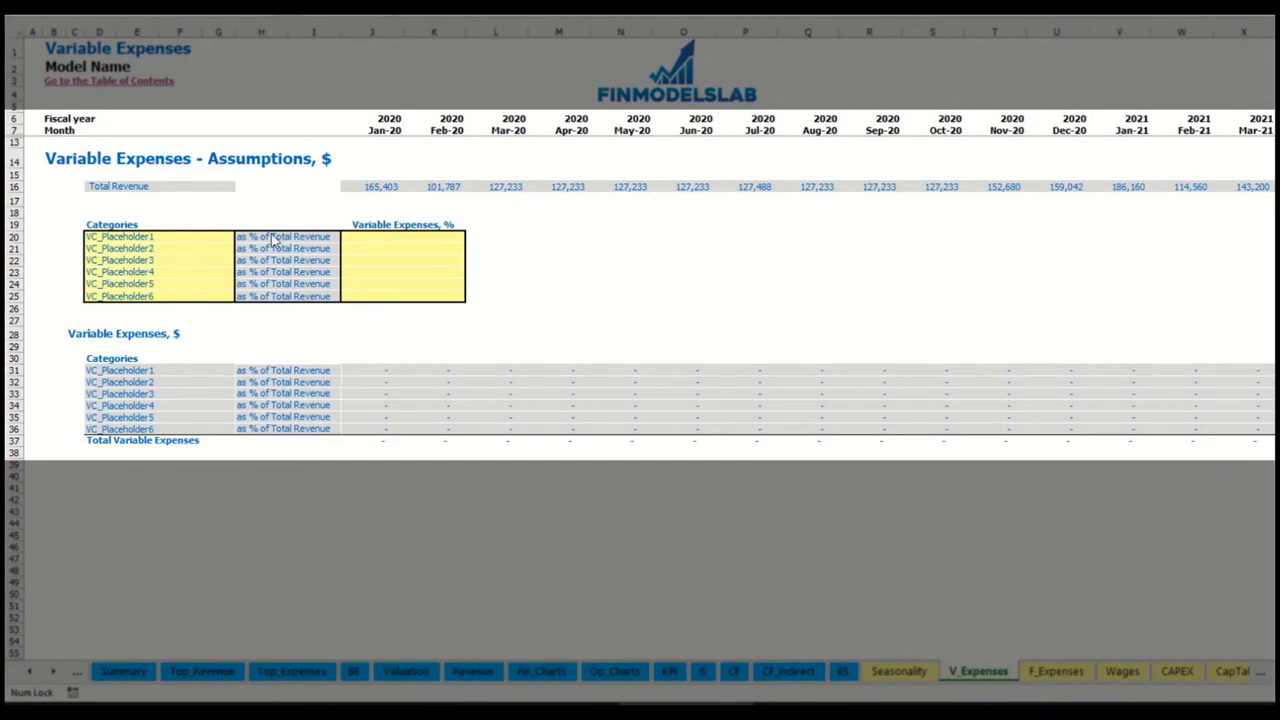
Step: Name the first variable expense category Bank fees and set it to 2.5% of total revenue
left_click(143, 237)
type("Ba")
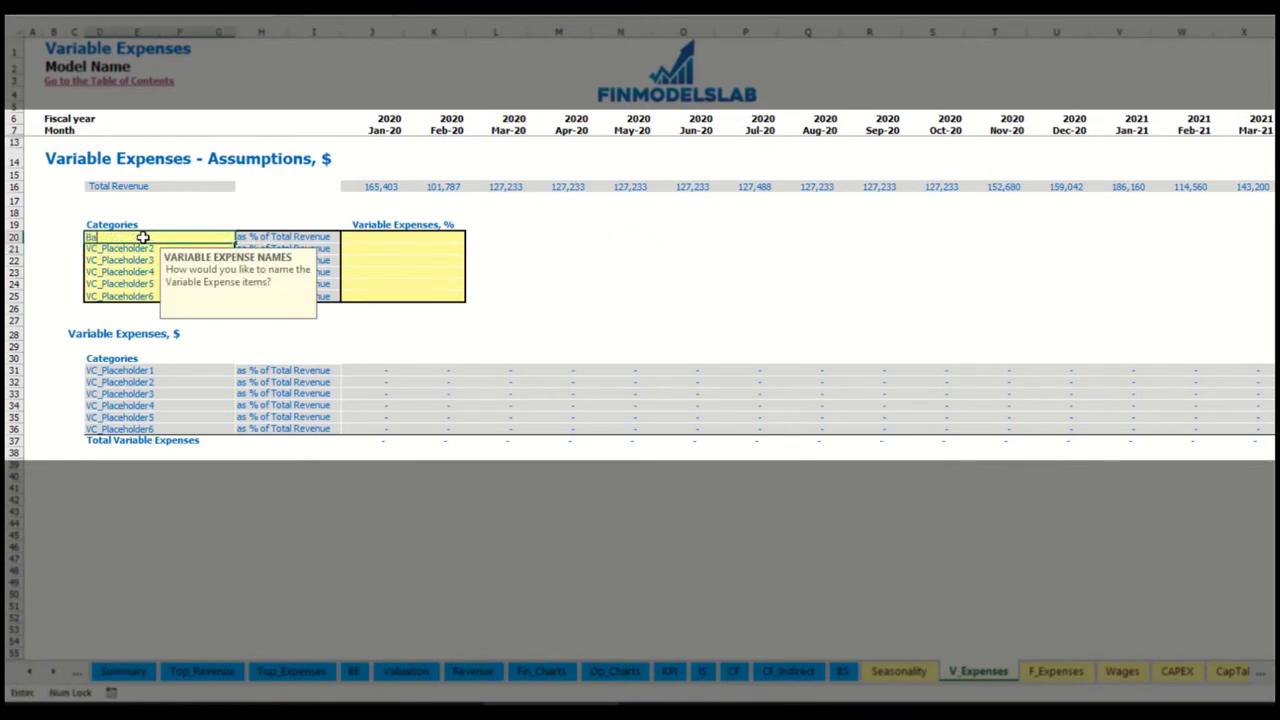
type("nk fees")
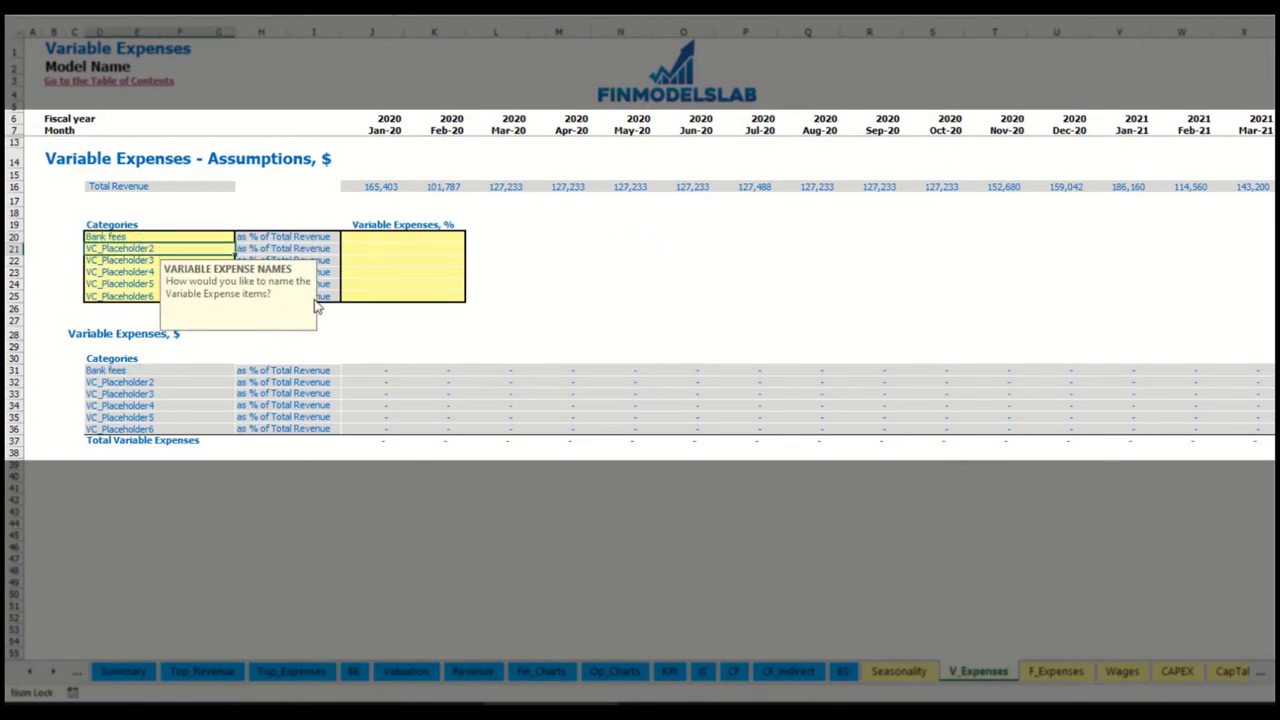
left_click(379, 236)
type("2.5")
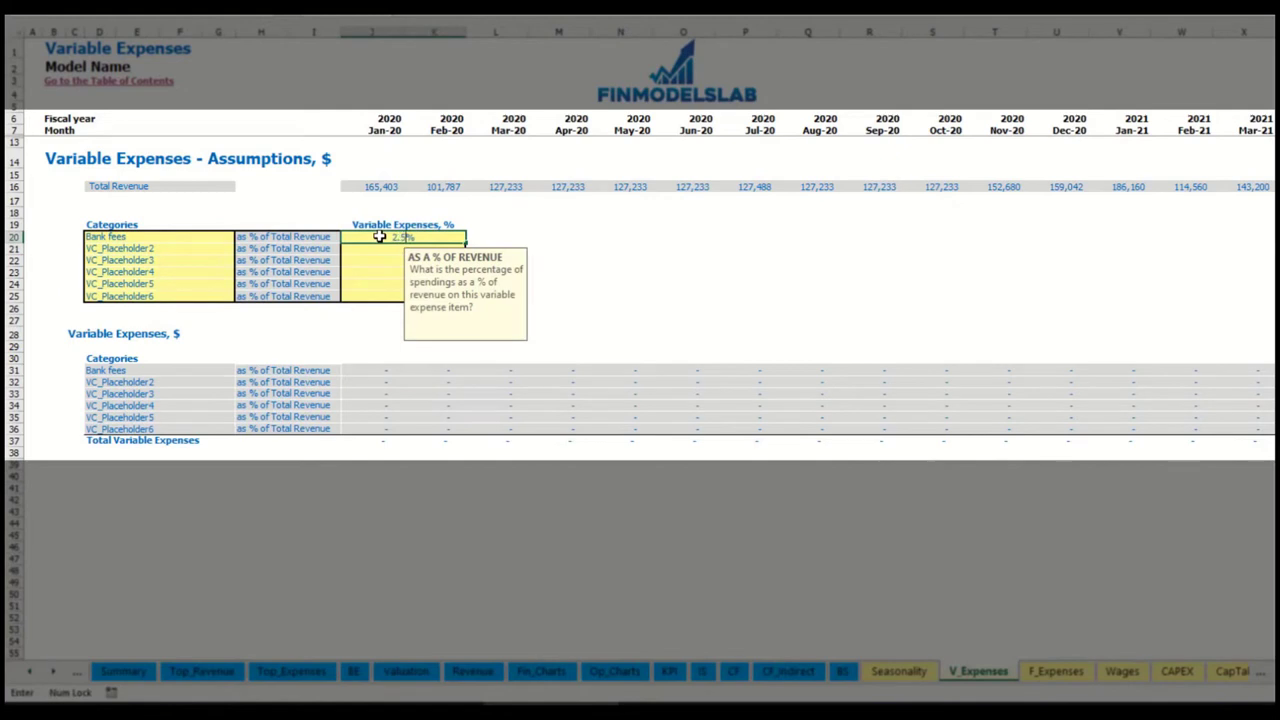
key("Return")
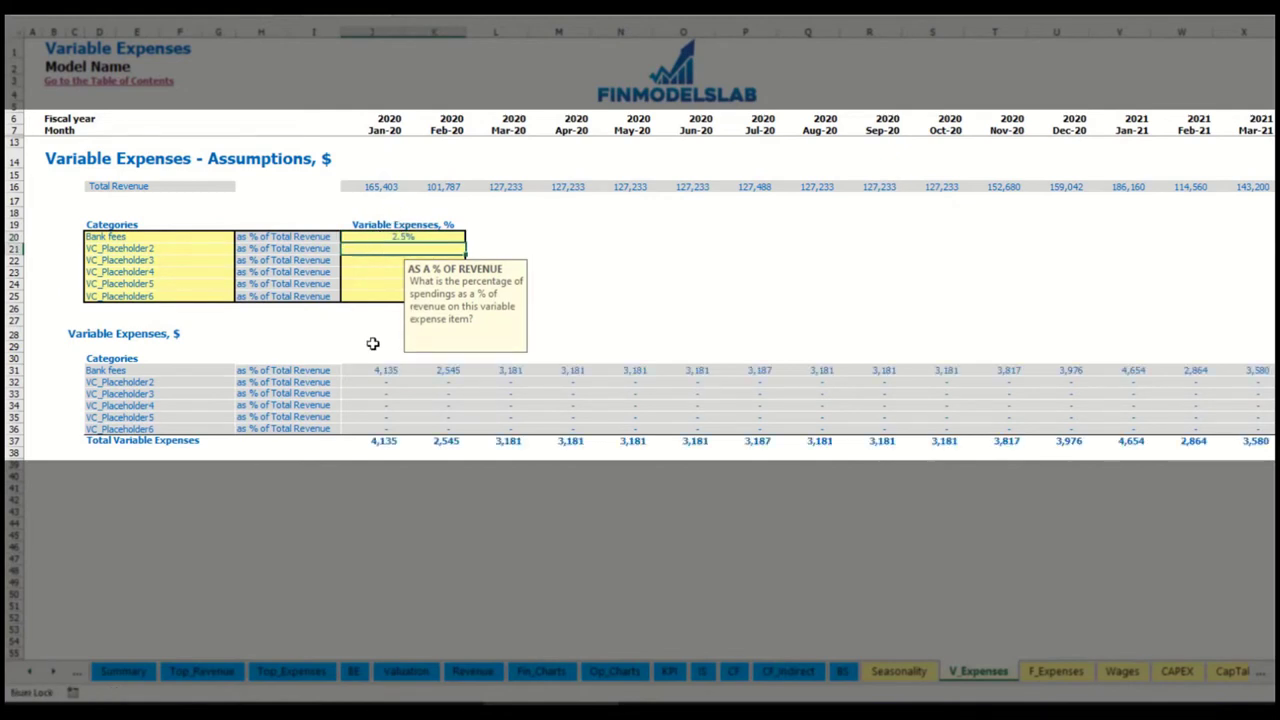
Step: Examine the monthly Total Revenue row and the variable expenses calculated from it across the forecast years
left_click_drag(372, 187, 995, 190)
scroll(1225, 625, "right", 15)
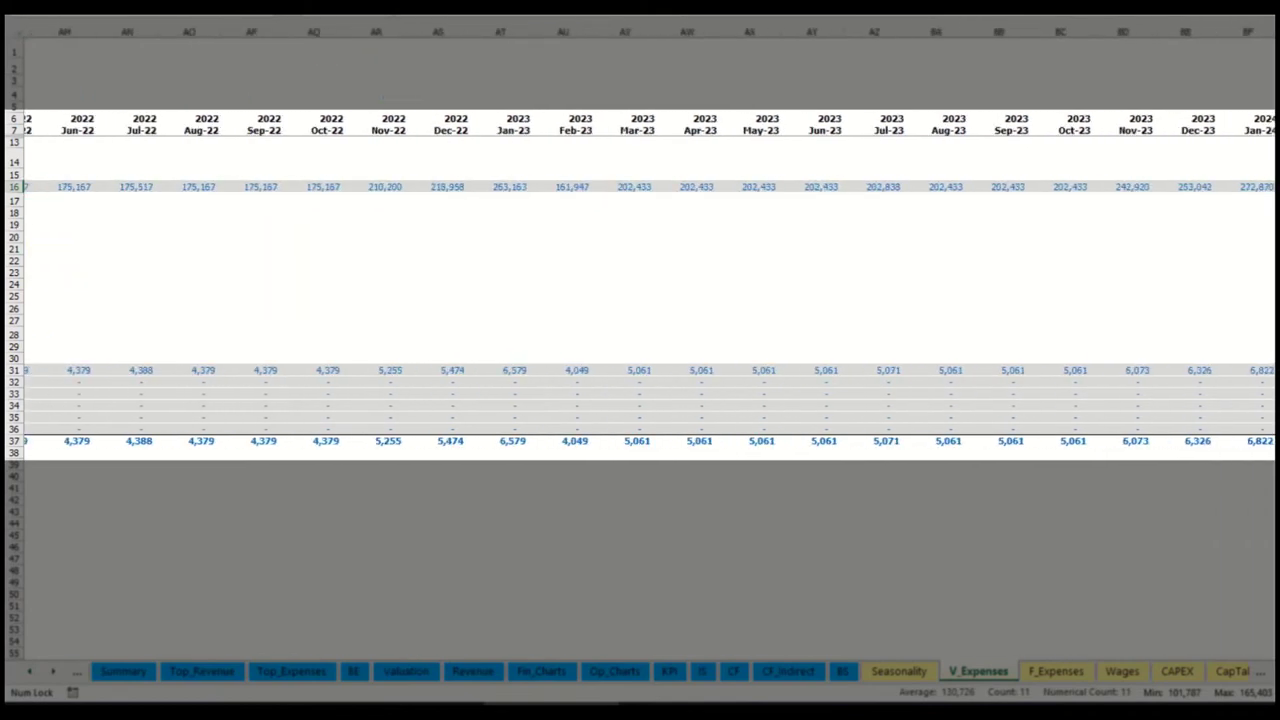
Step: Name the second variable expense category "Other Var Exp" and set its share of total revenue to 5%
scroll(1225, 625, "left", 15)
left_click(390, 375)
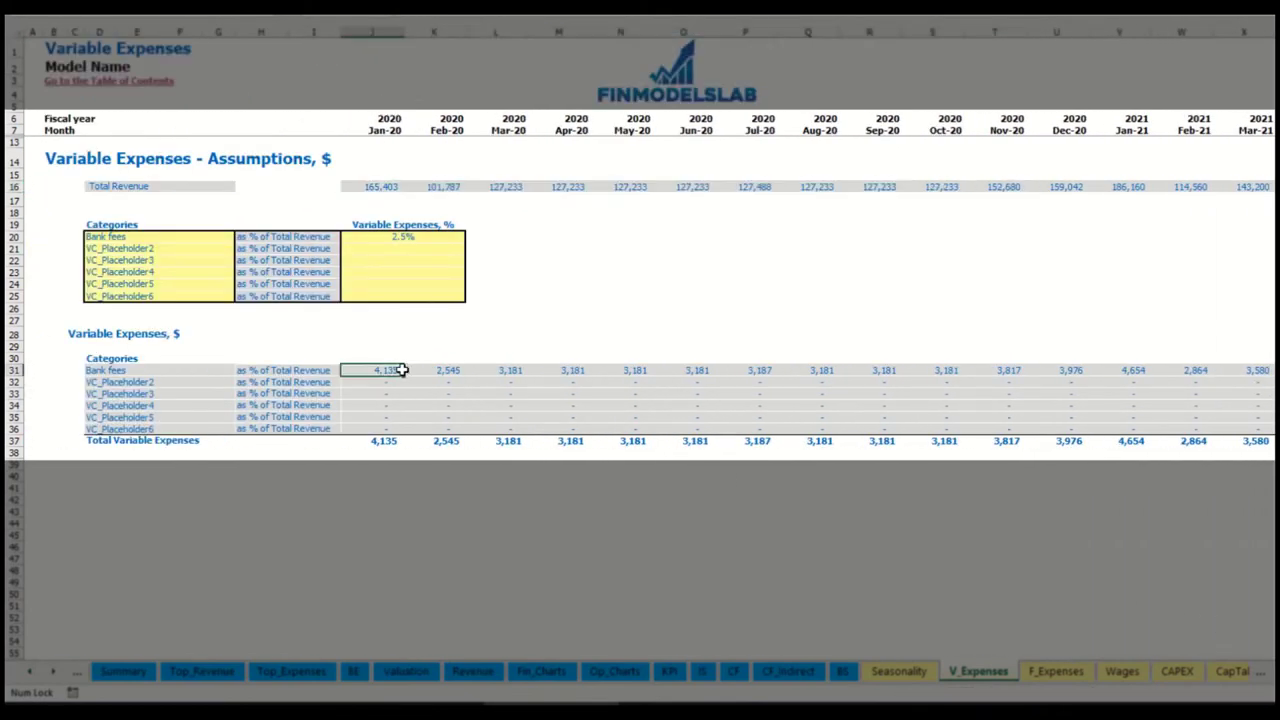
left_click(491, 371)
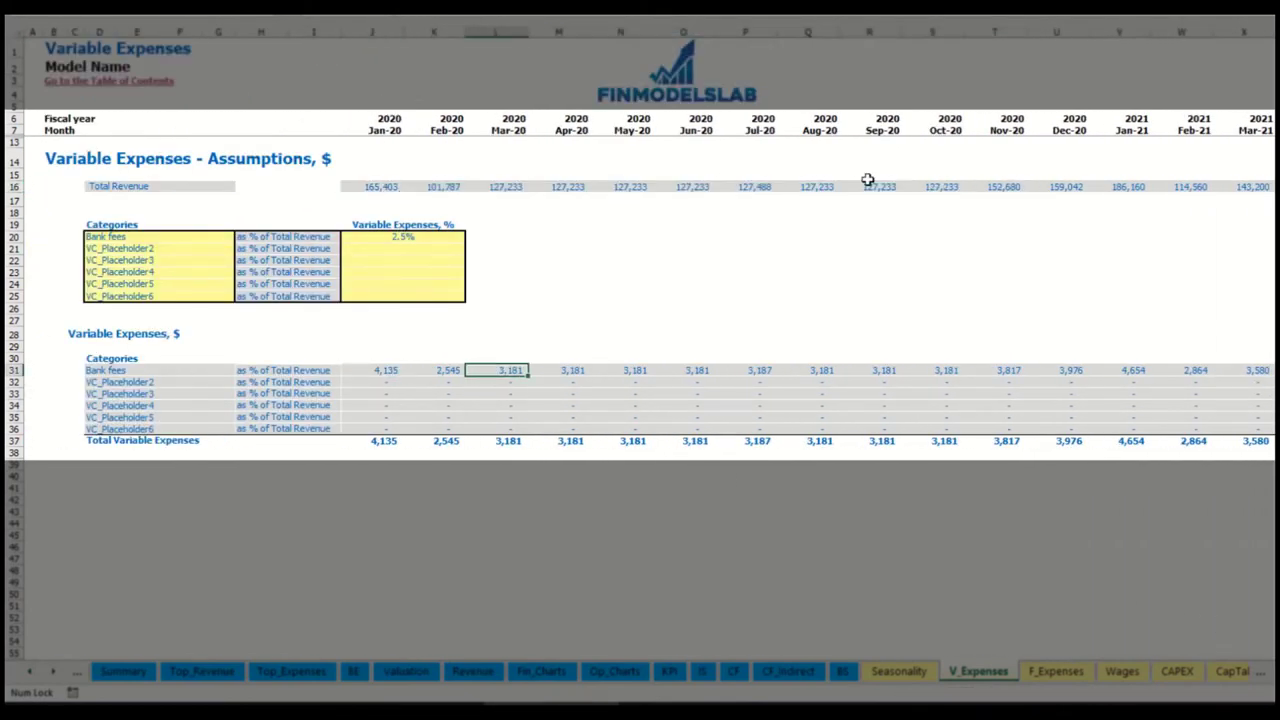
left_click(164, 250)
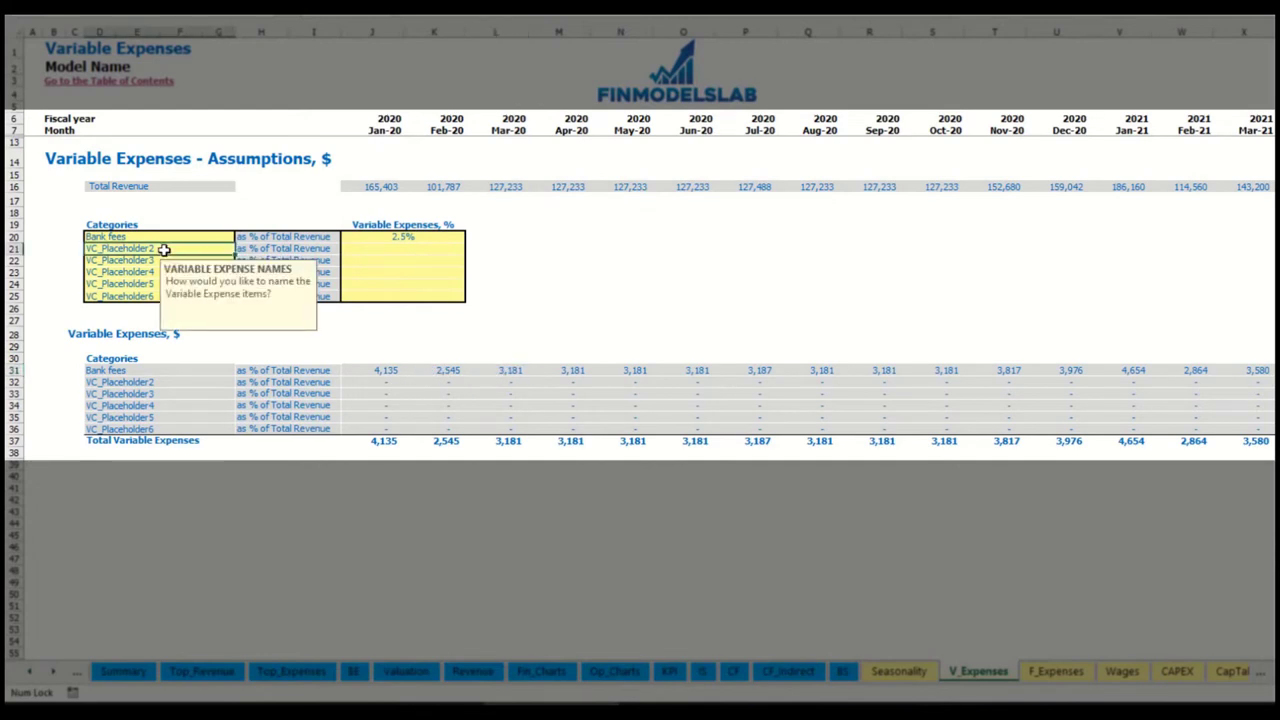
type("C")
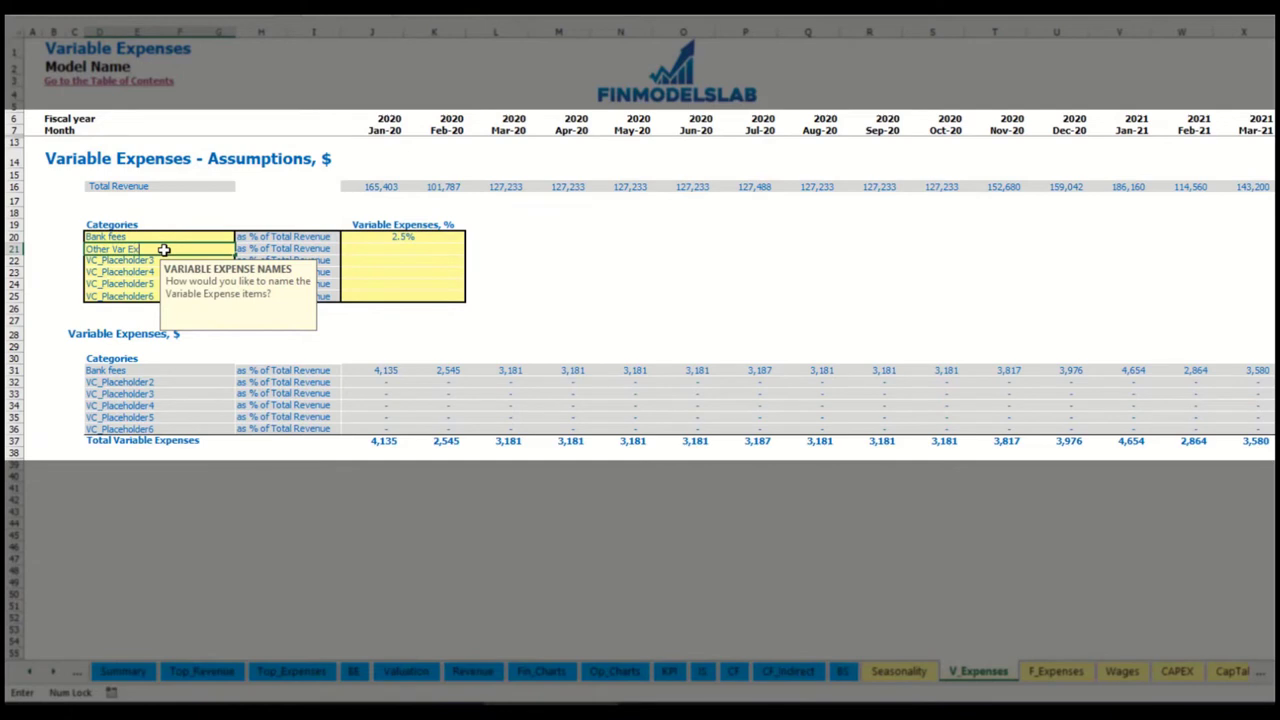
type("ther Var Exp")
left_click(390, 247)
type("5")
key("Return")
Step: Name the third variable expense category "Direct Labor" and set its share of total revenue to 15%
left_click(205, 261)
type("D")
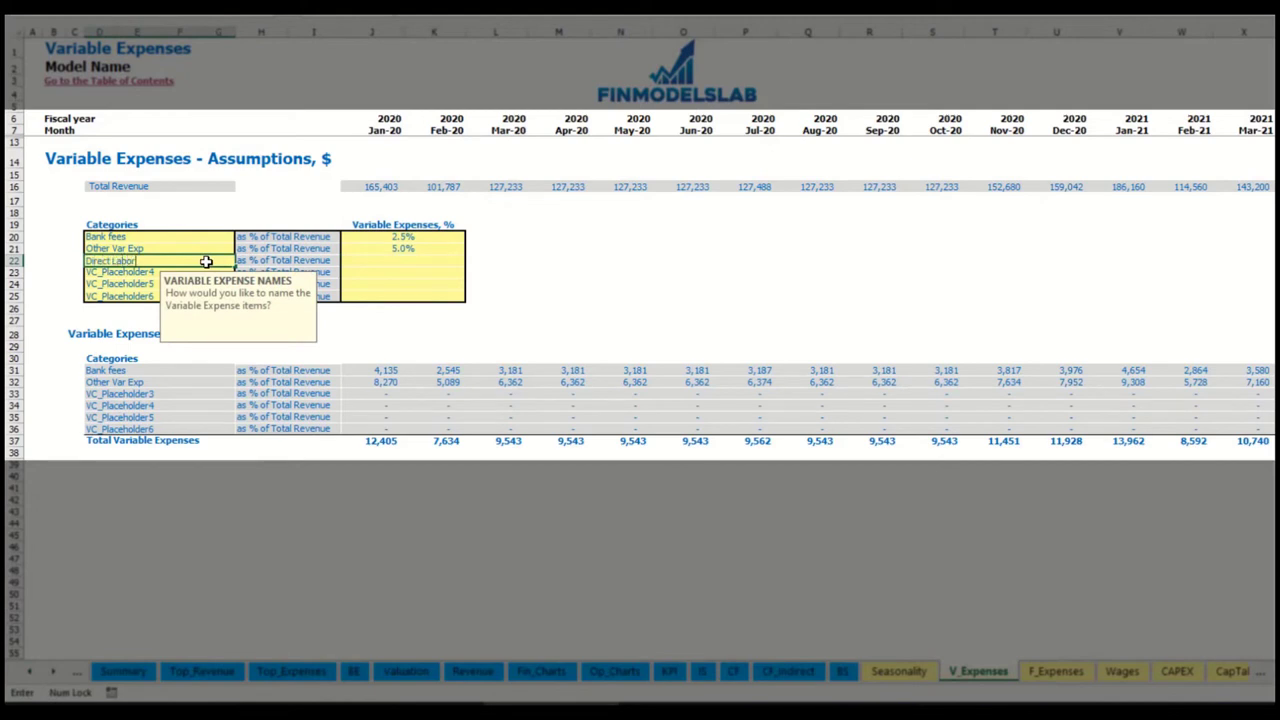
type("irect Labor")
left_click(378, 262)
type("15")
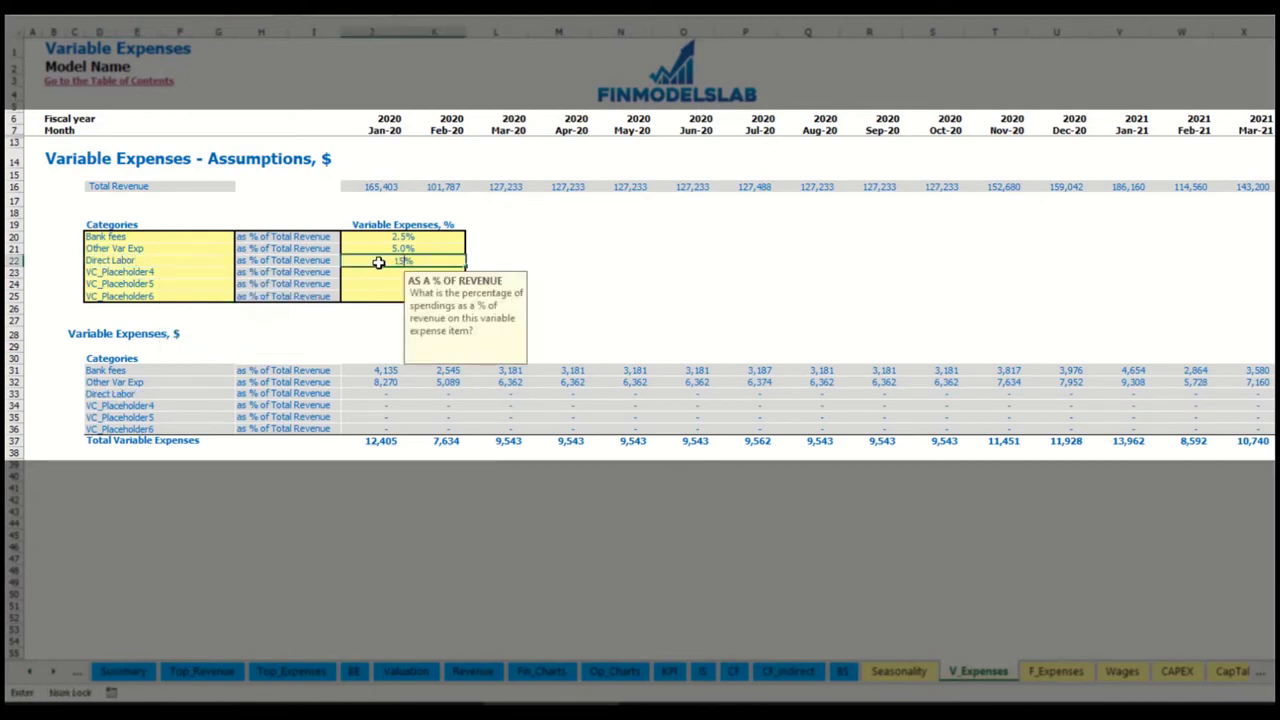
key("Return")
left_click(374, 368)
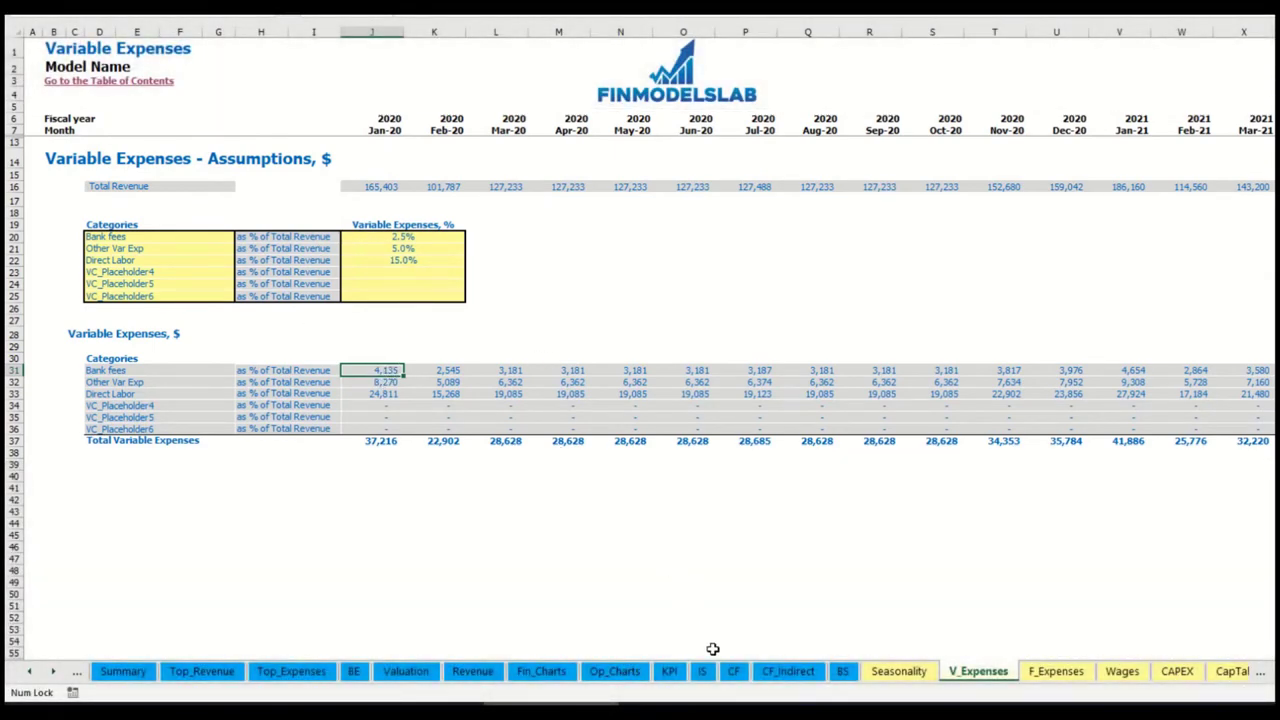
Step: Expand the Total Variable Expenses group on the IS sheet and examine its category lines across the months
left_click(706, 674)
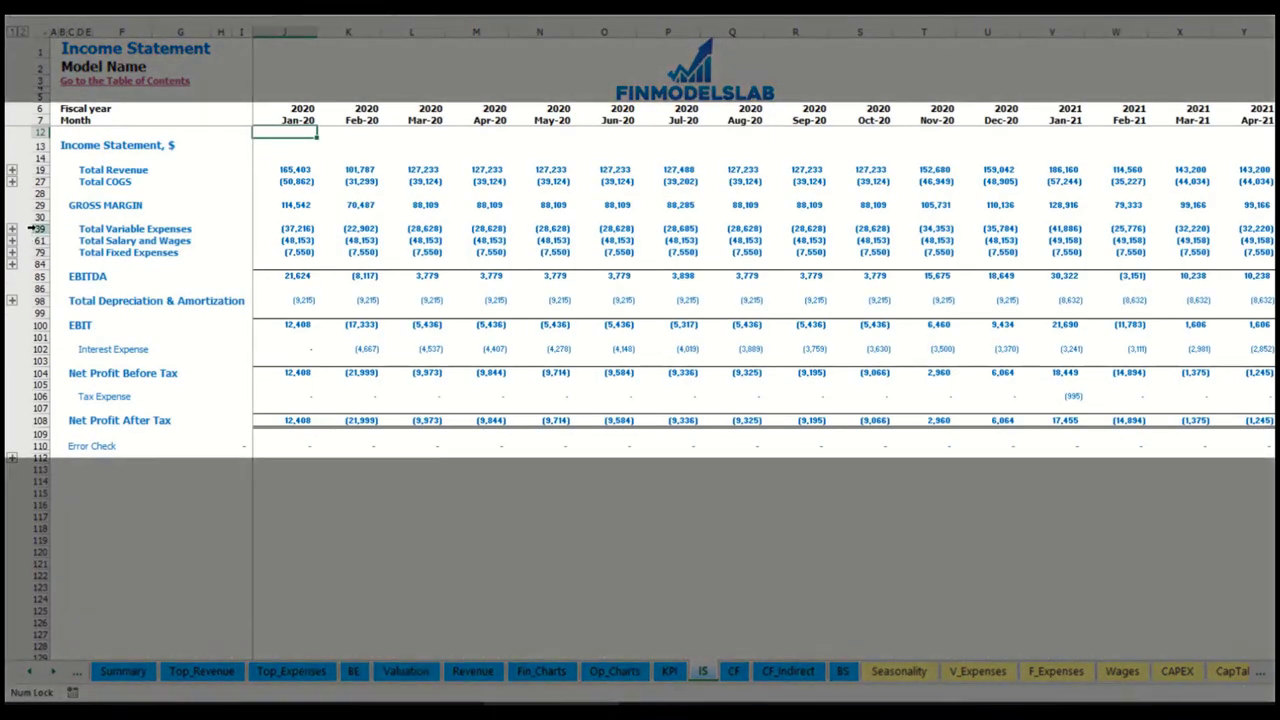
left_click(38, 229)
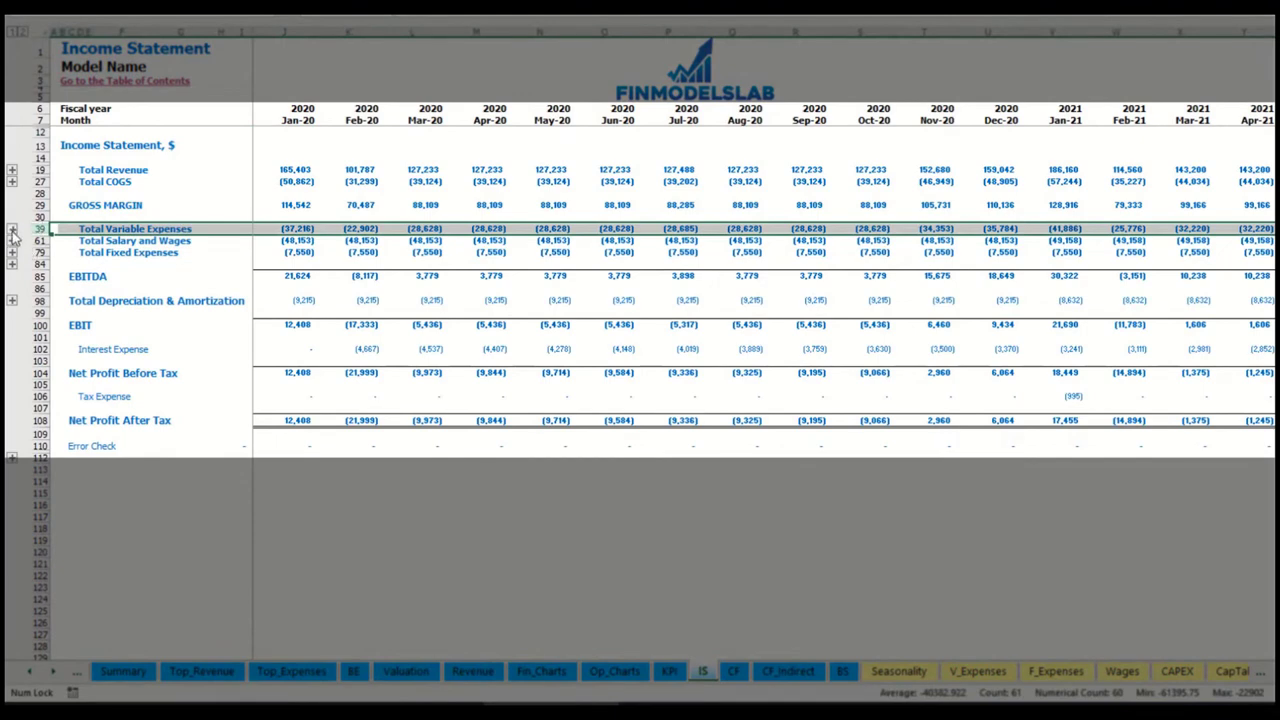
left_click(12, 230)
left_click_drag(40, 253, 47, 310)
left_click(300, 254)
key("Right")
key("Right")
key("Right")
left_click_drag(95, 253, 95, 312)
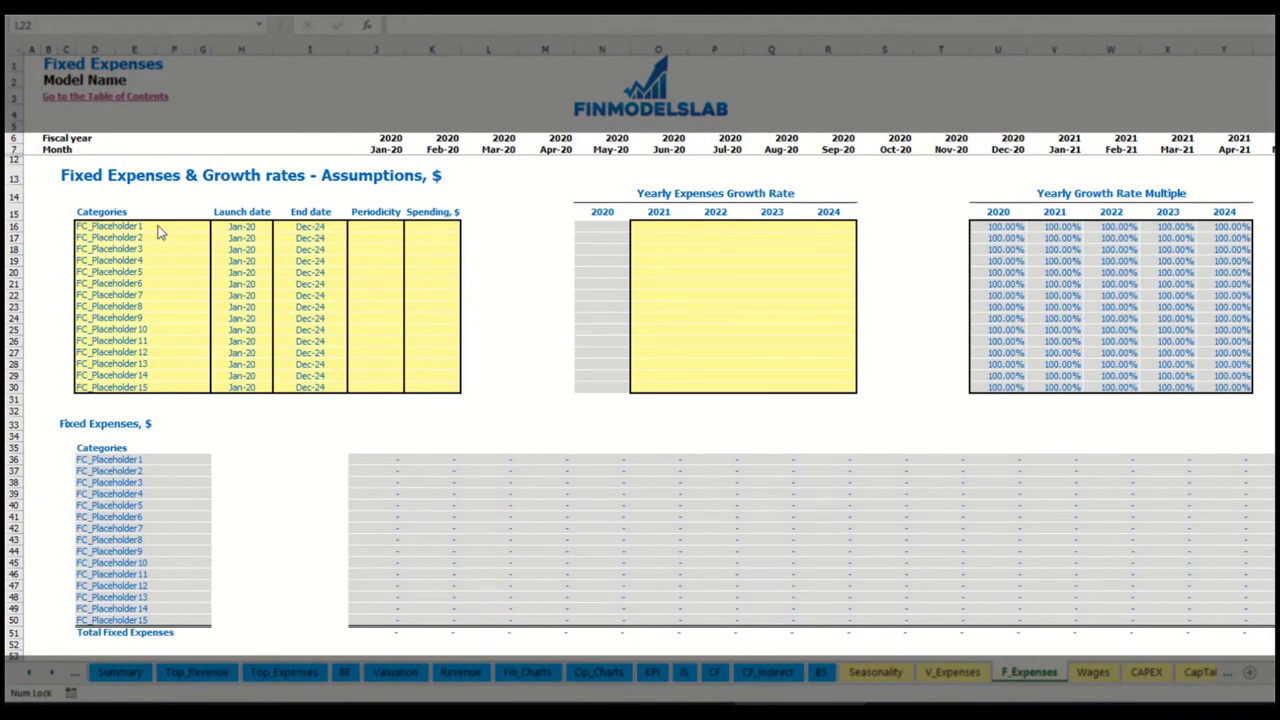
Step: Name the first fixed expense on the F_Expenses sheet "Utilities" and set its launch date to Mar-20
left_click(144, 227)
type("Utilities")
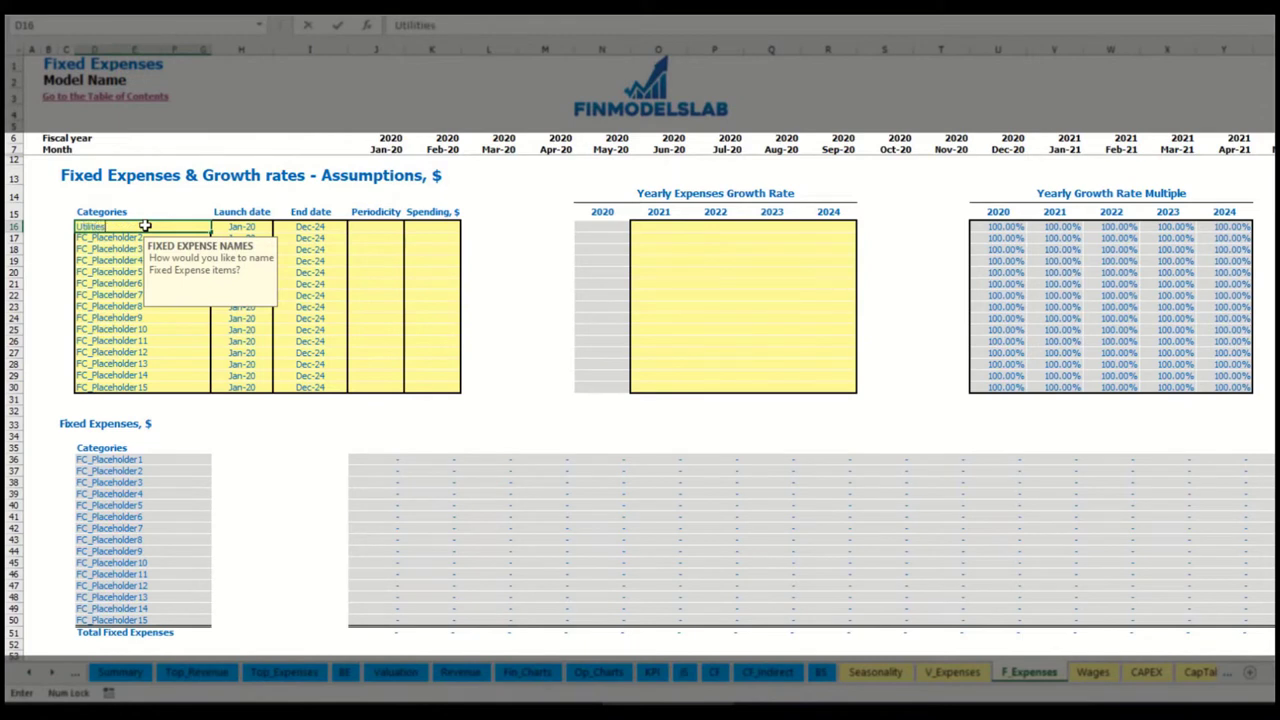
key("Return")
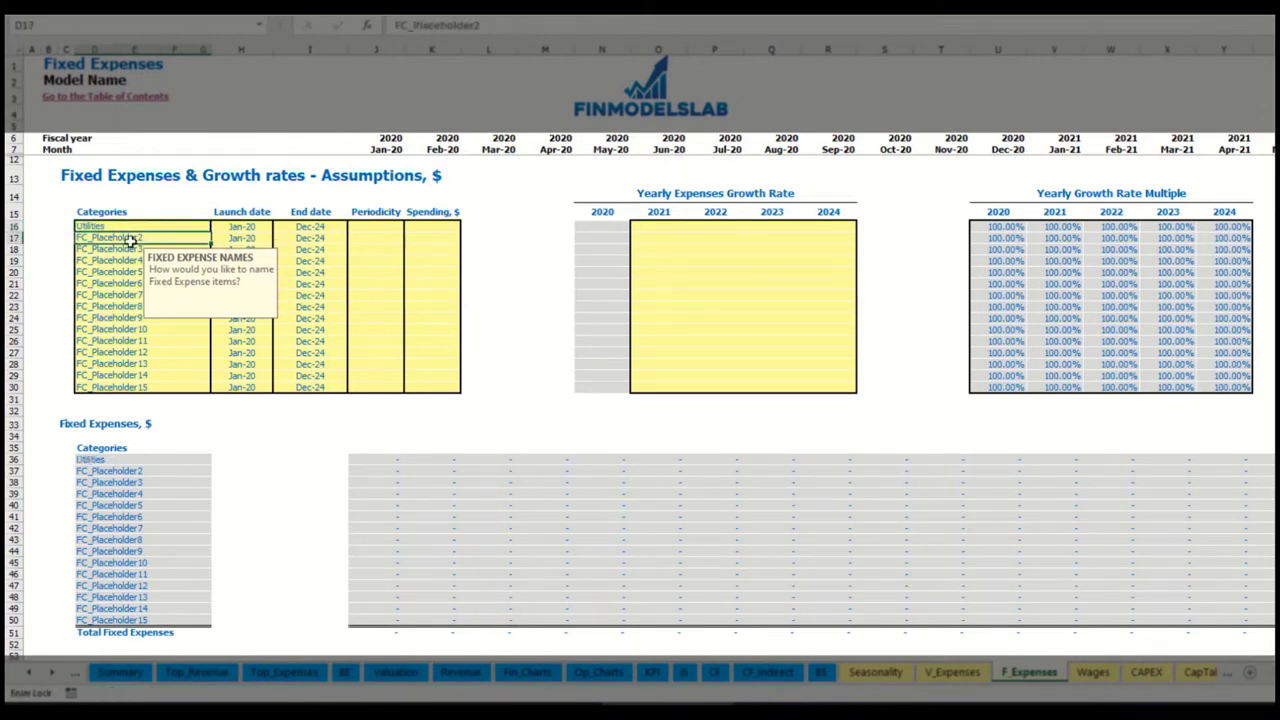
left_click(243, 226)
left_click(282, 227)
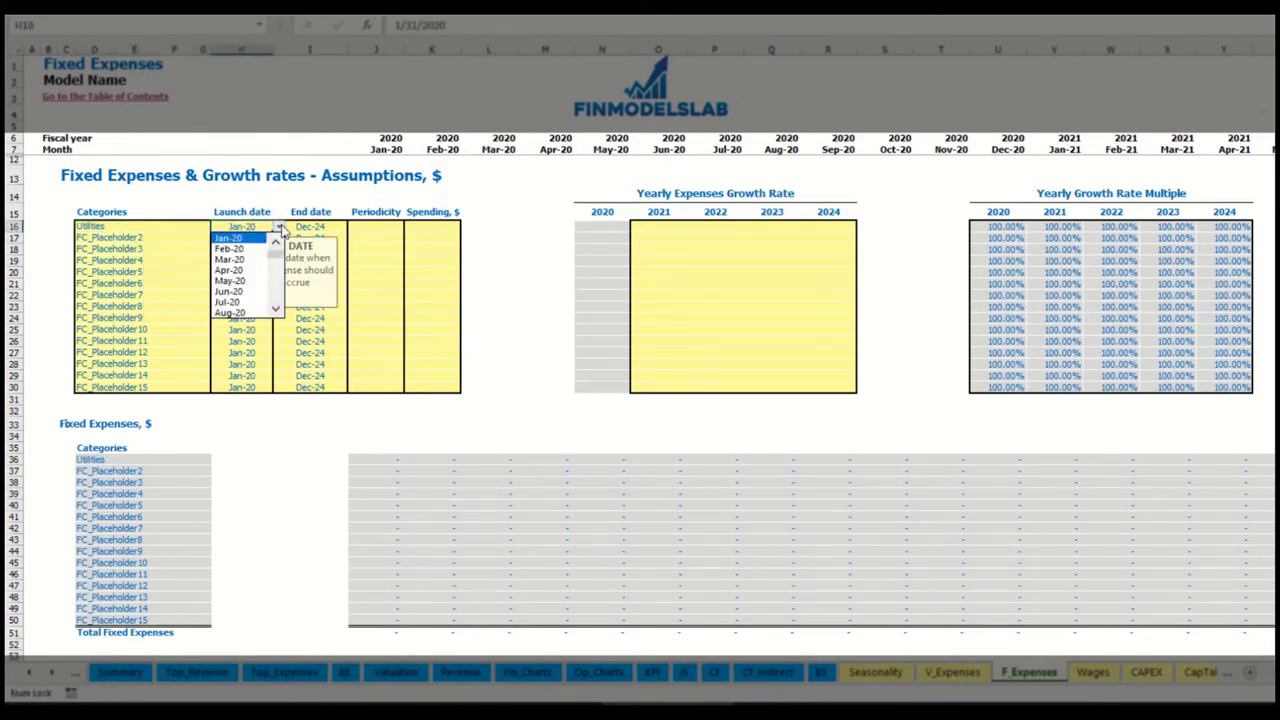
left_click(240, 259)
left_click(325, 227)
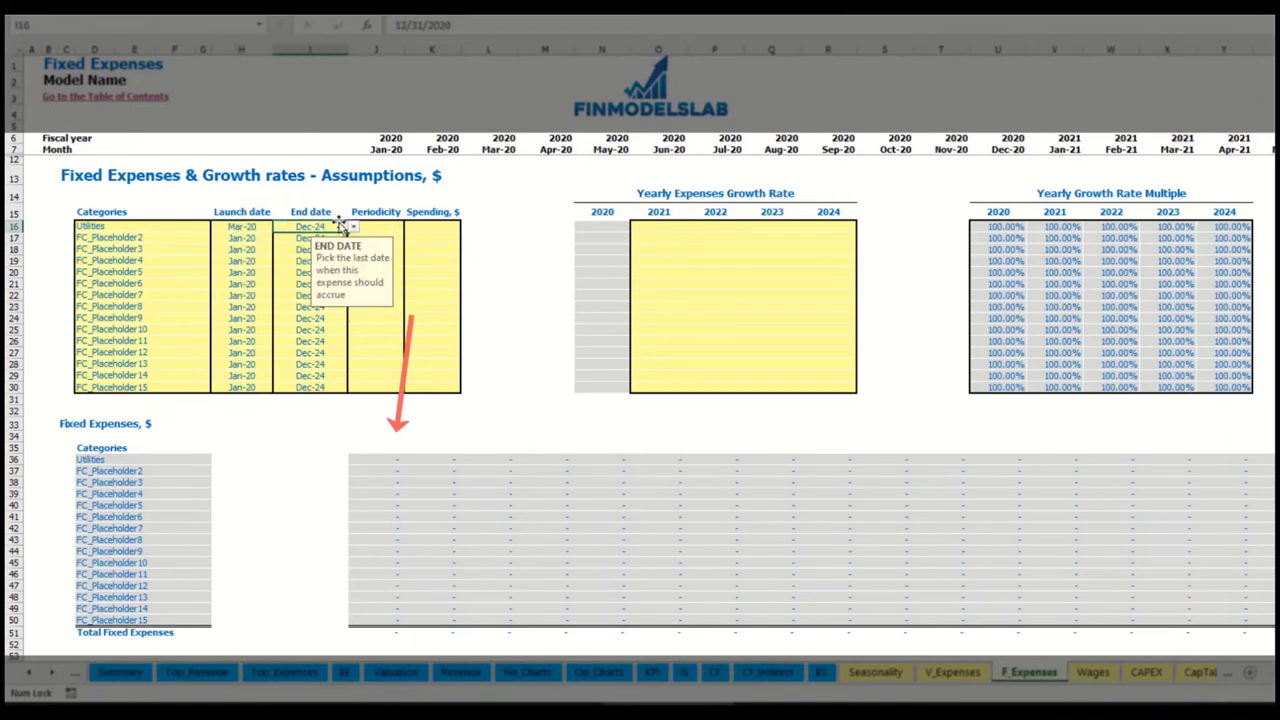
left_click(386, 150)
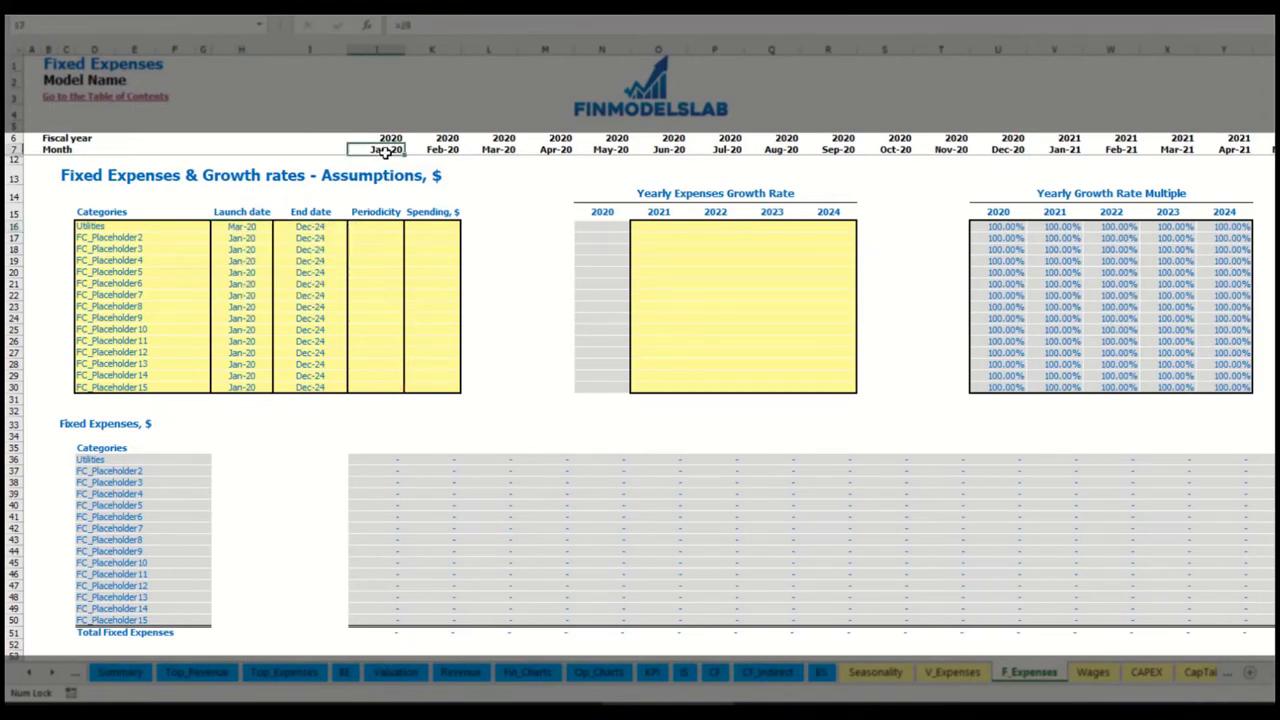
key("ctrl+Right")
key("ctrl+Left")
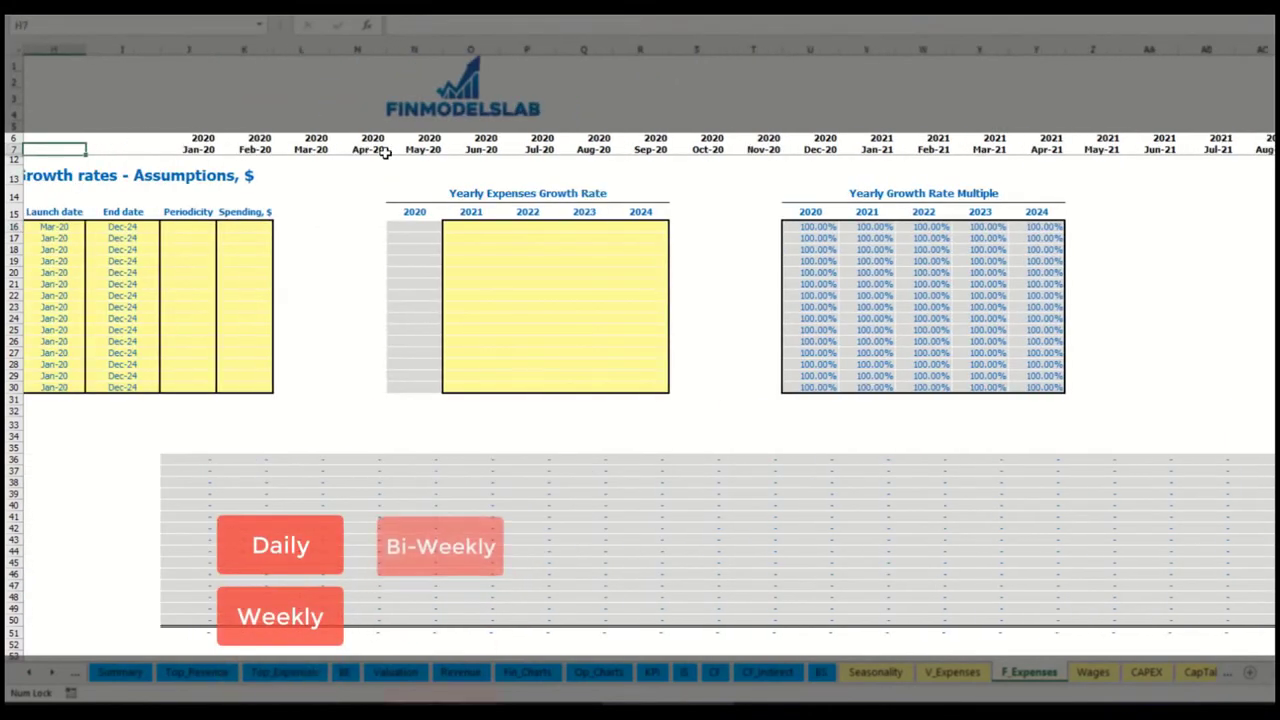
Step: Set the Utilities expense's periodicity to Daily and its spending to 50
left_click(395, 229)
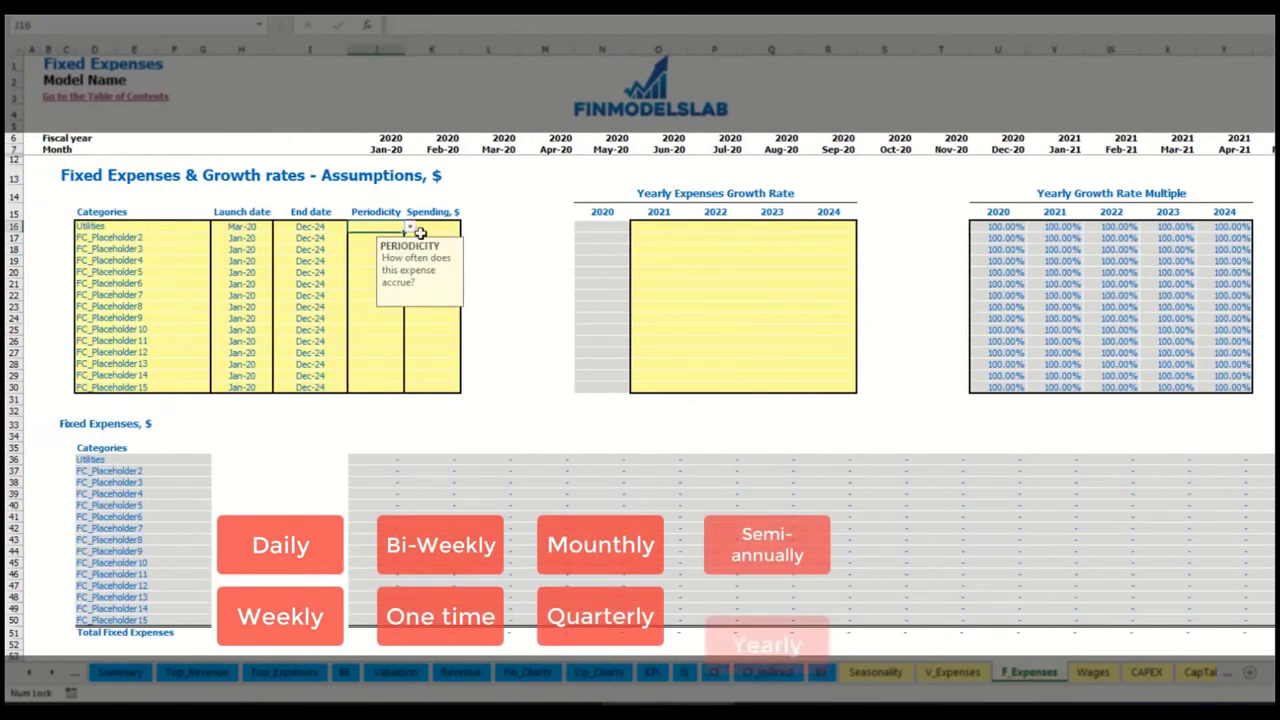
left_click(409, 229)
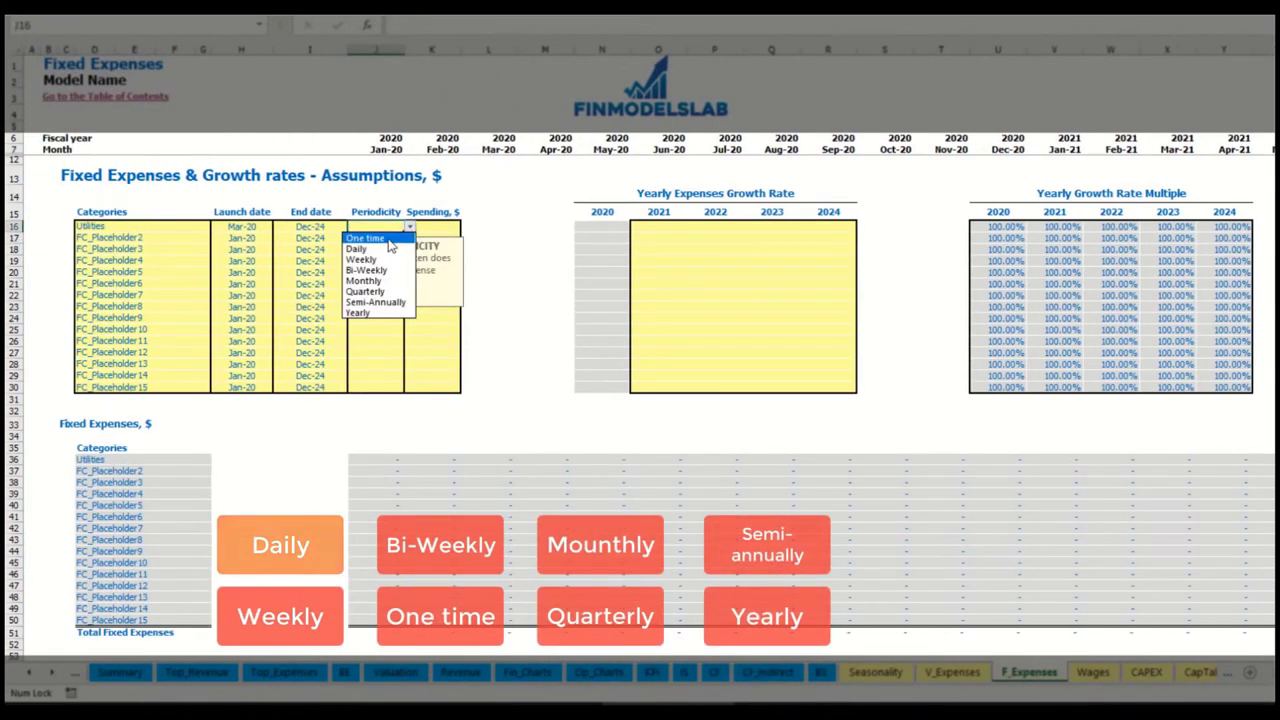
left_click(383, 250)
key("Tab")
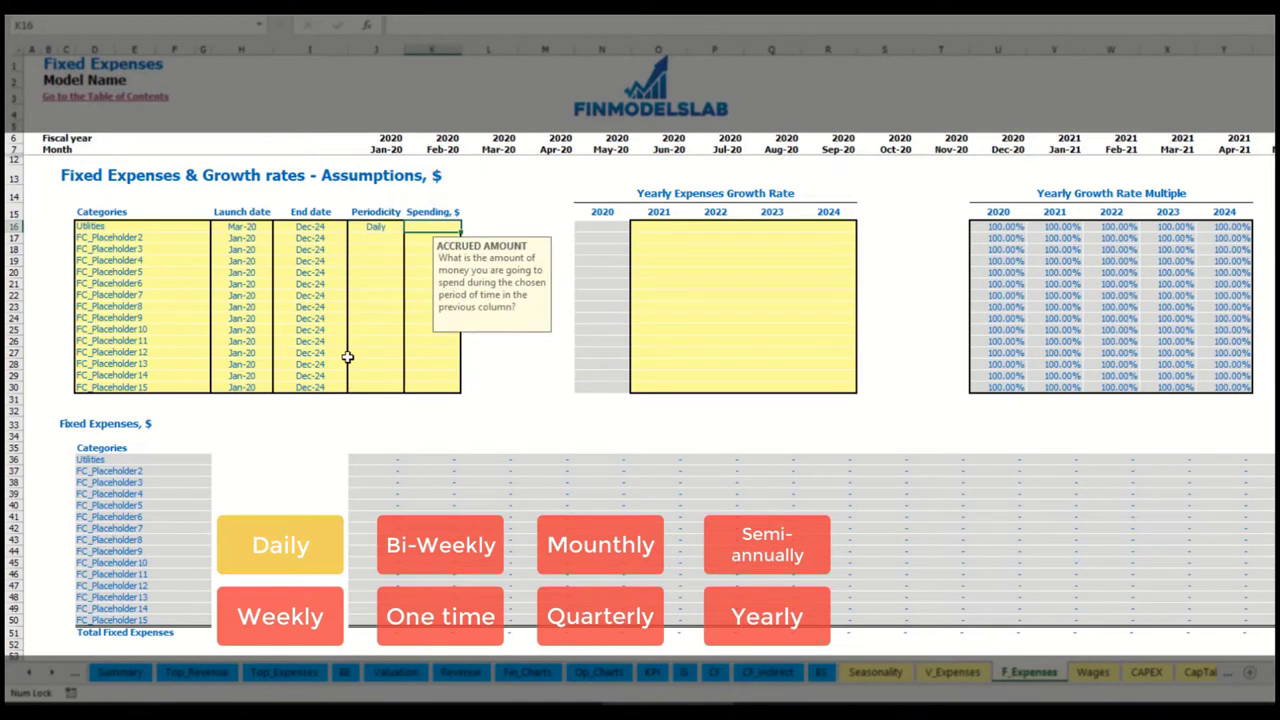
type("50")
key("Return")
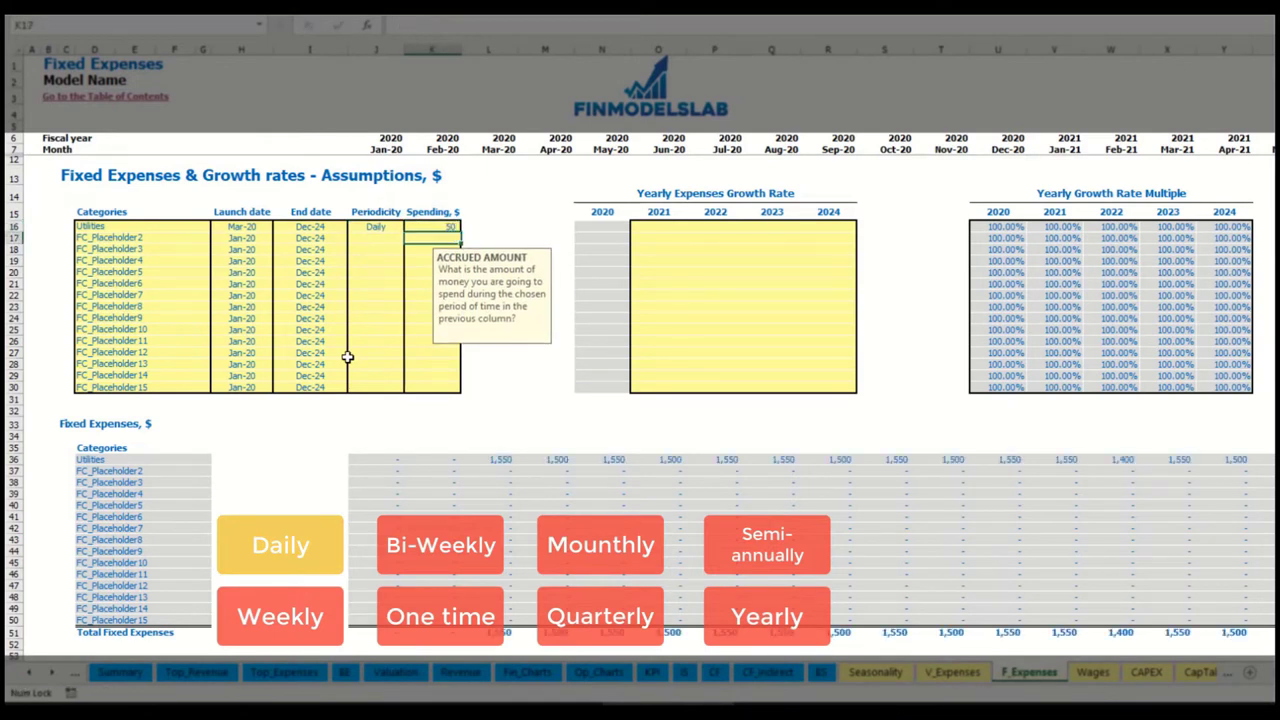
Step: Examine the calculated monthly Utilities amounts from Mar-20 to May-20 against the month headings
left_click(497, 461)
left_click(554, 465)
left_click(617, 459)
left_click(506, 449)
left_click(515, 461)
left_click(536, 461)
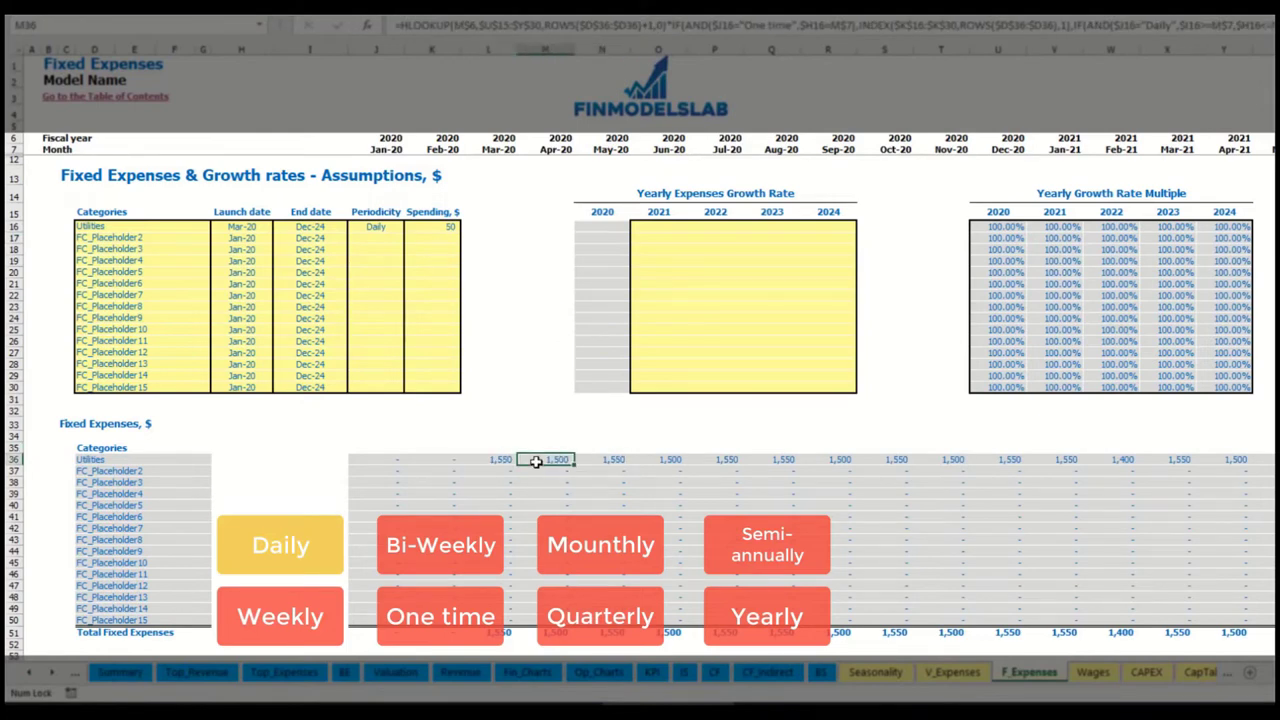
left_click(496, 148)
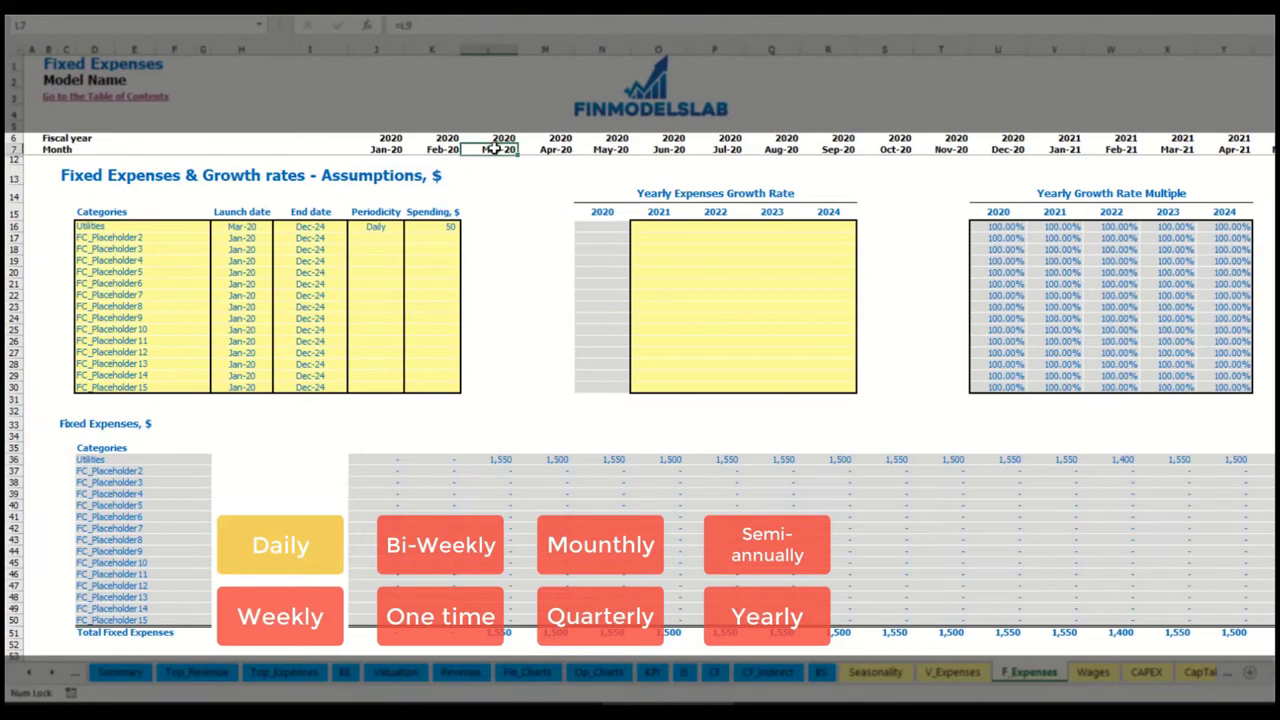
left_click(503, 460)
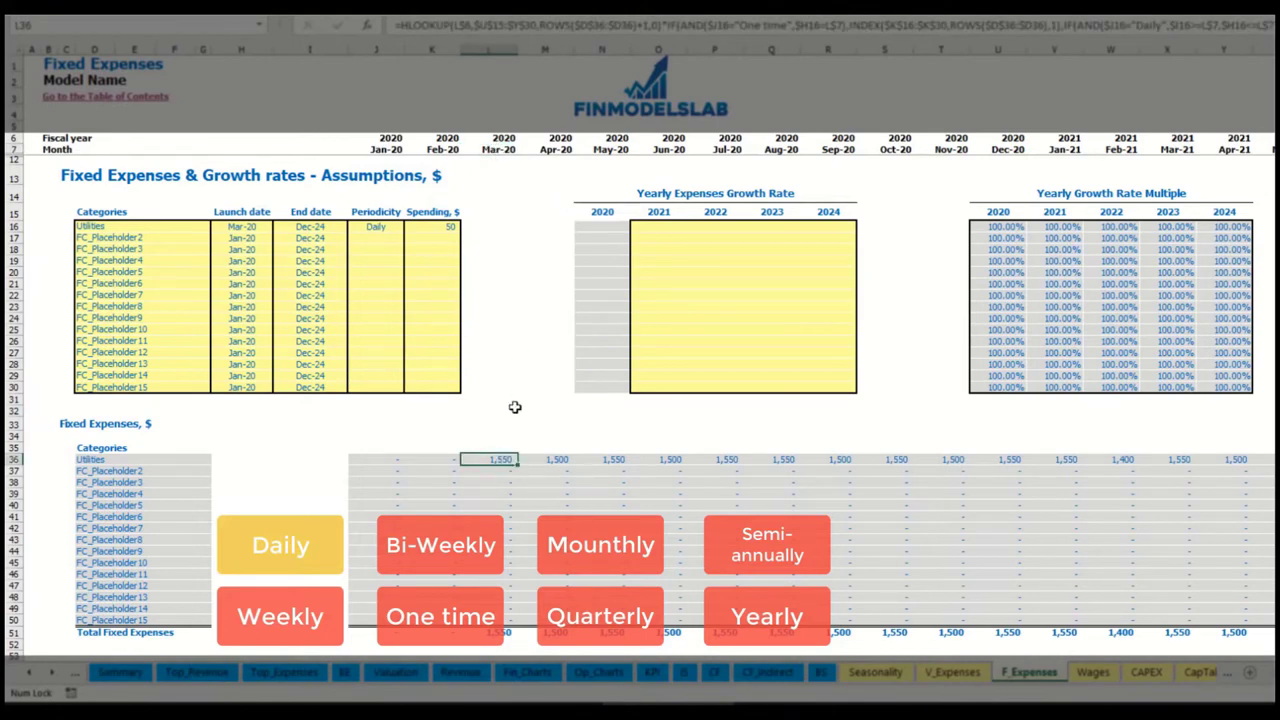
left_click(566, 461)
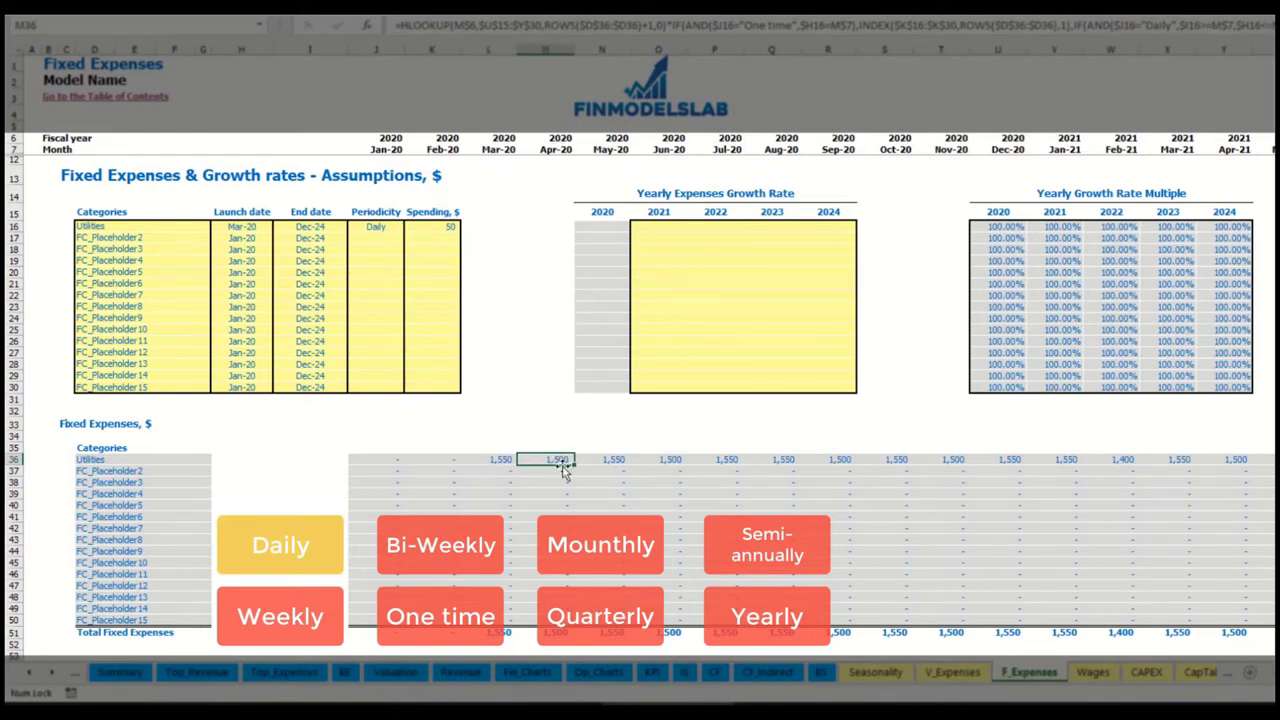
Step: Set the yearly growth rate of the Utilities expense to 5% for each year from 2021 to 2024
left_click(666, 229)
type("5%")
key("ctrl+Return")
key("ctrl+c")
key("Right")
key("shift+Right")
key("shift+Right")
key("shift+Right")
key("ctrl+v")
left_click_drag(663, 227, 828, 229)
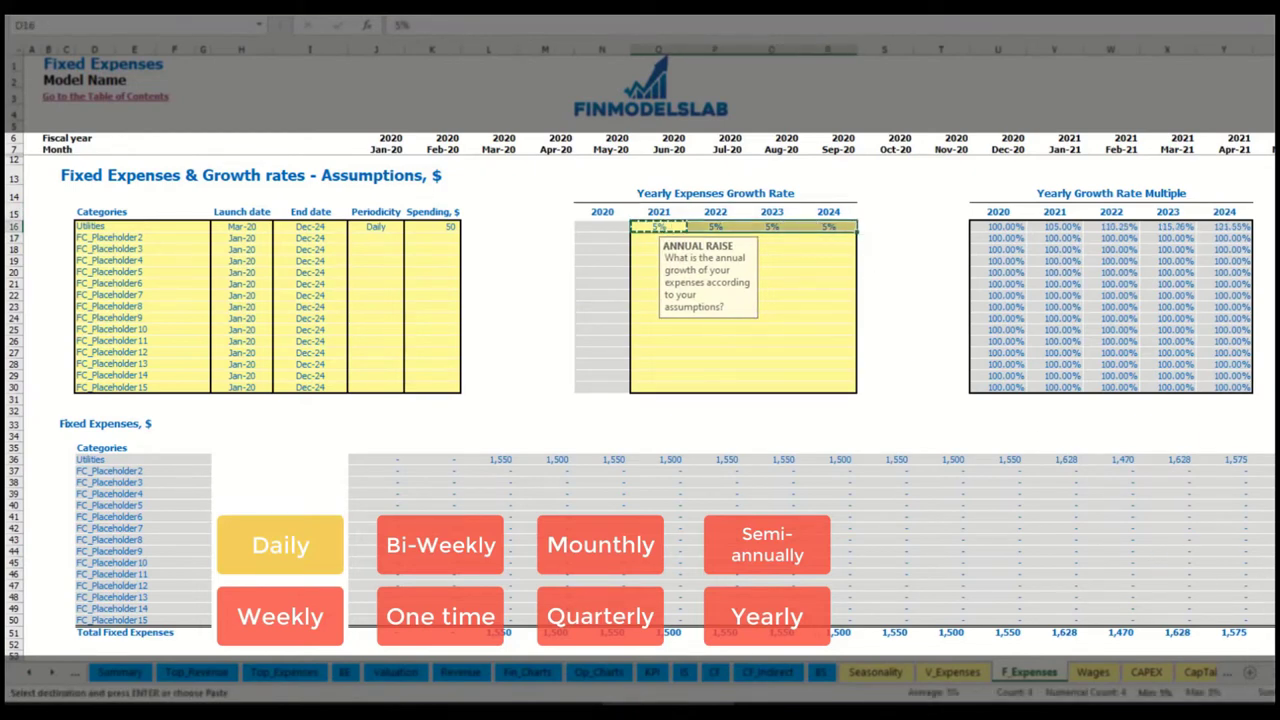
scroll(675, 455, "right", 10)
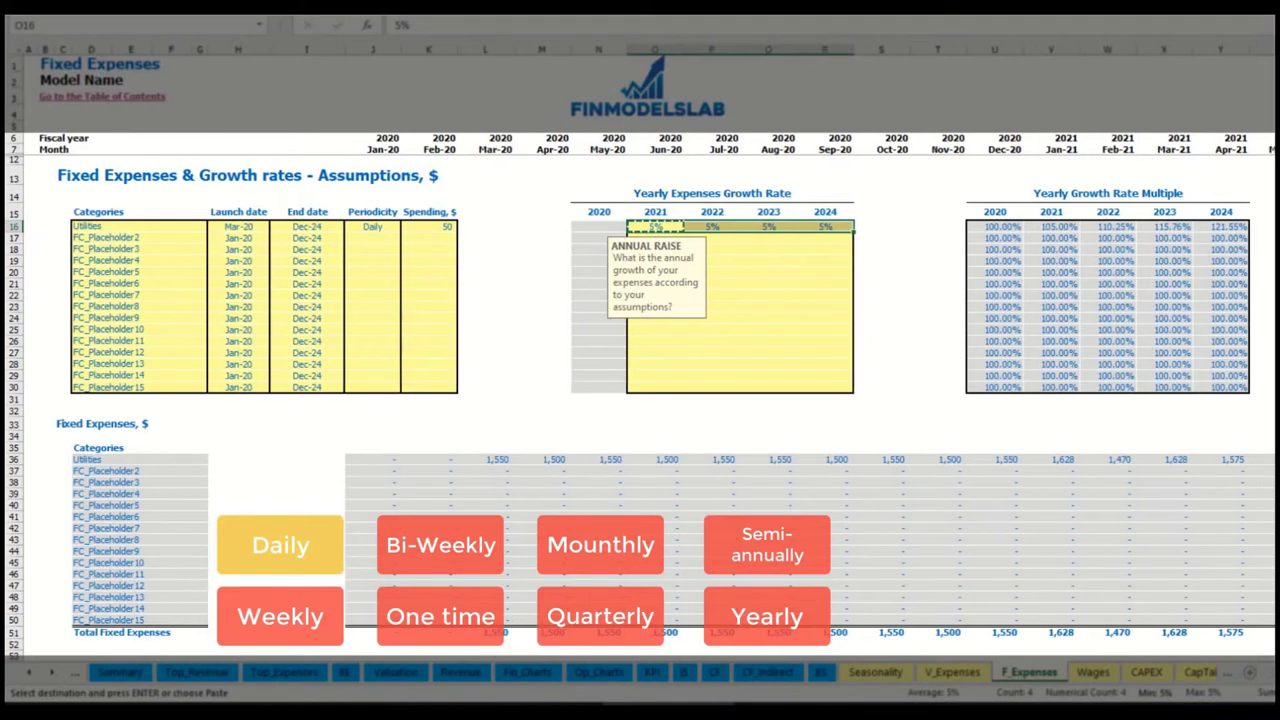
scroll(311, 340, "left", 10)
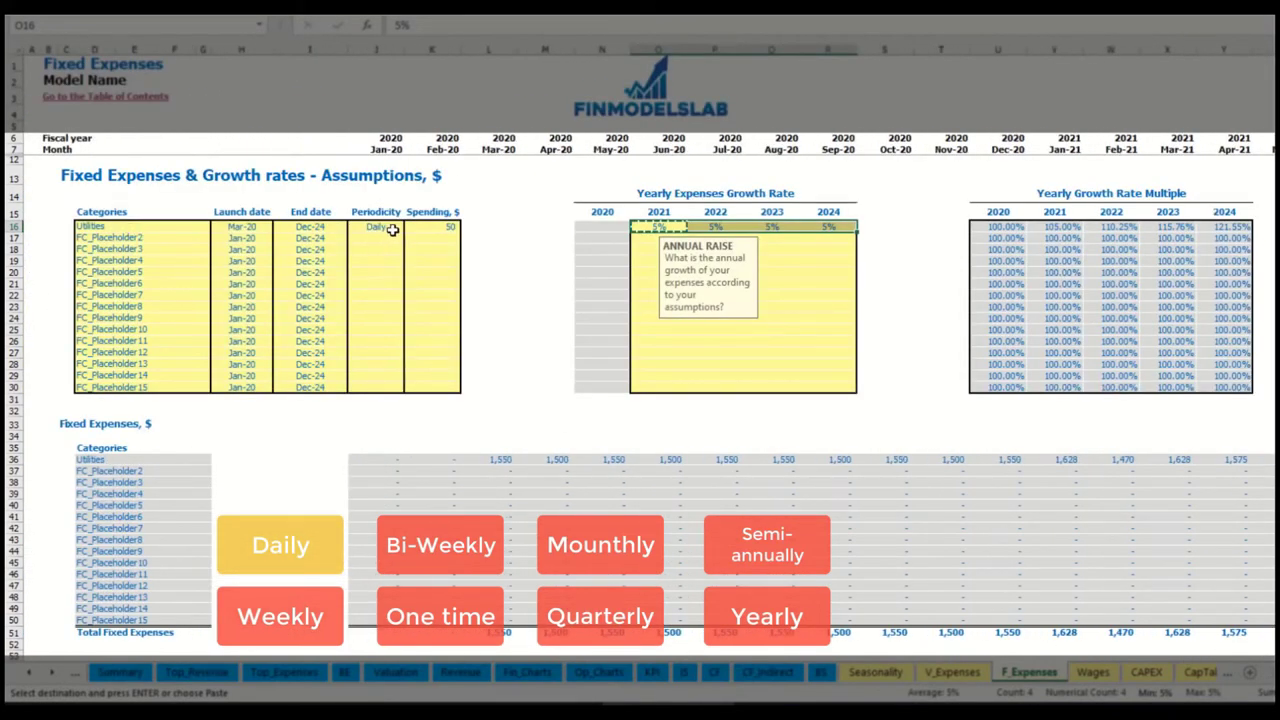
Step: Name the second fixed expense "Advertising" and set it to run from Mar-20 to Aug-24
left_click(154, 236)
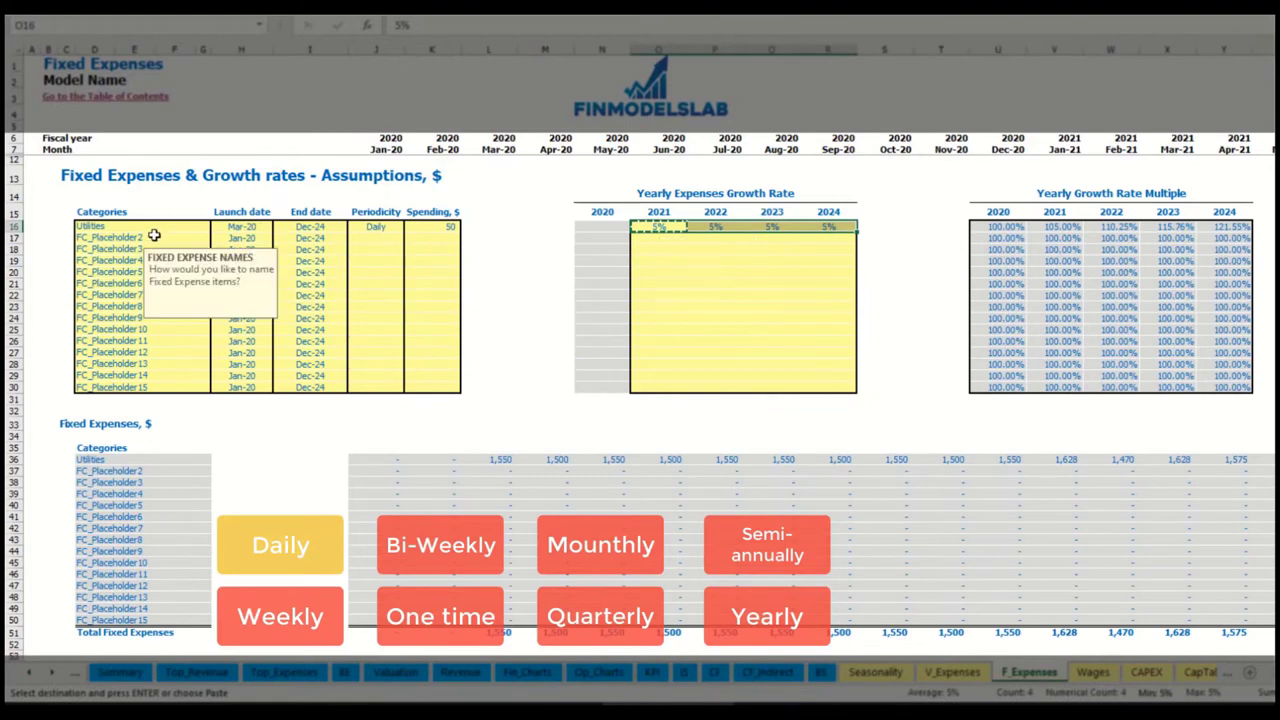
type("Advertising")
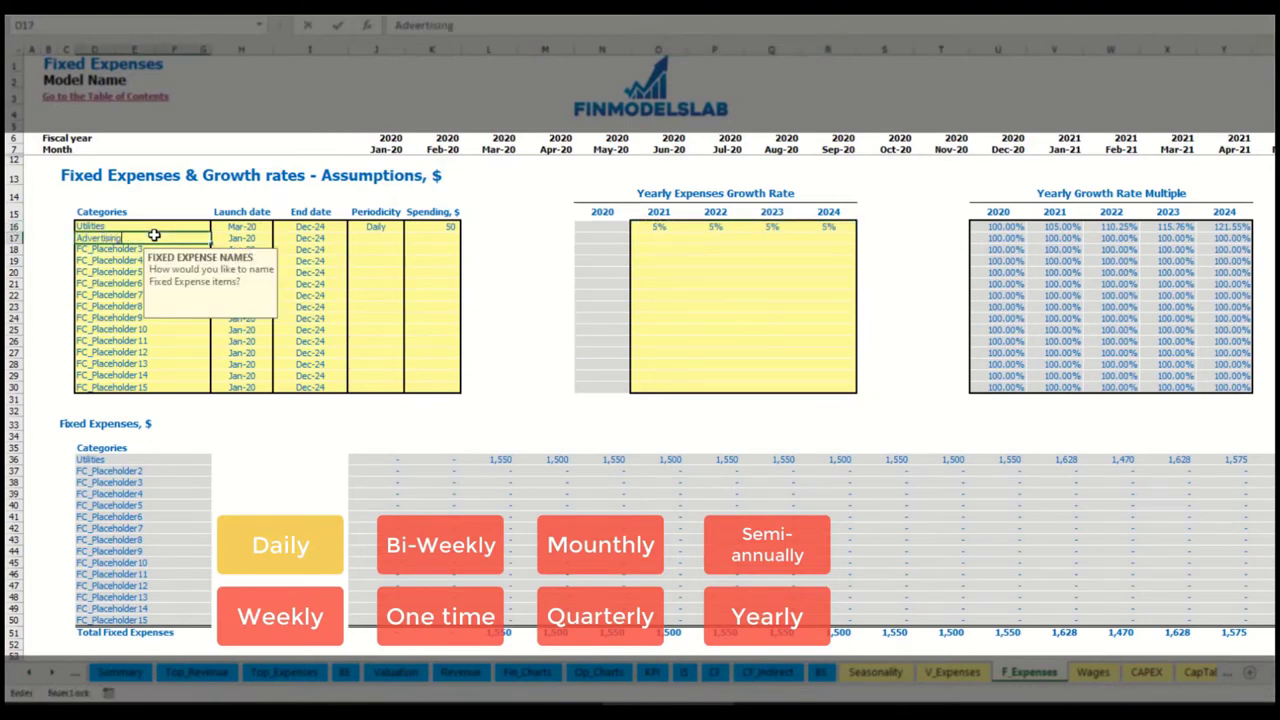
key("Return")
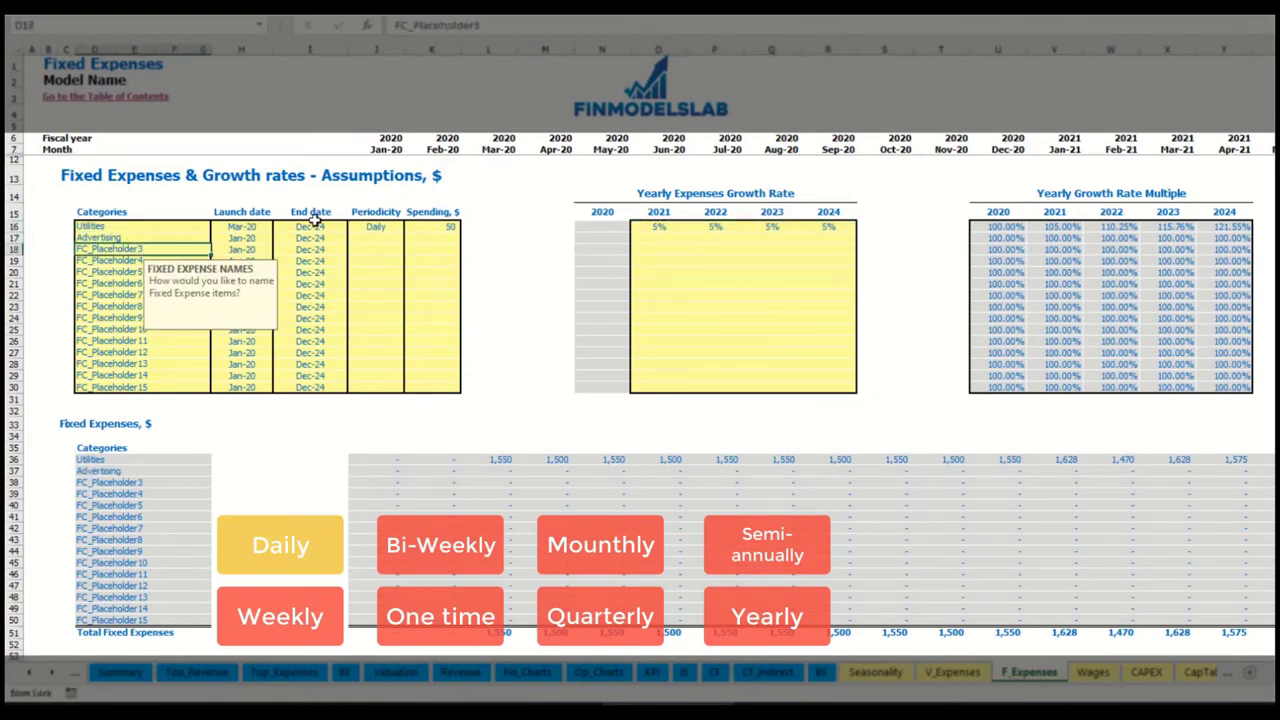
left_click(241, 238)
left_click(279, 240)
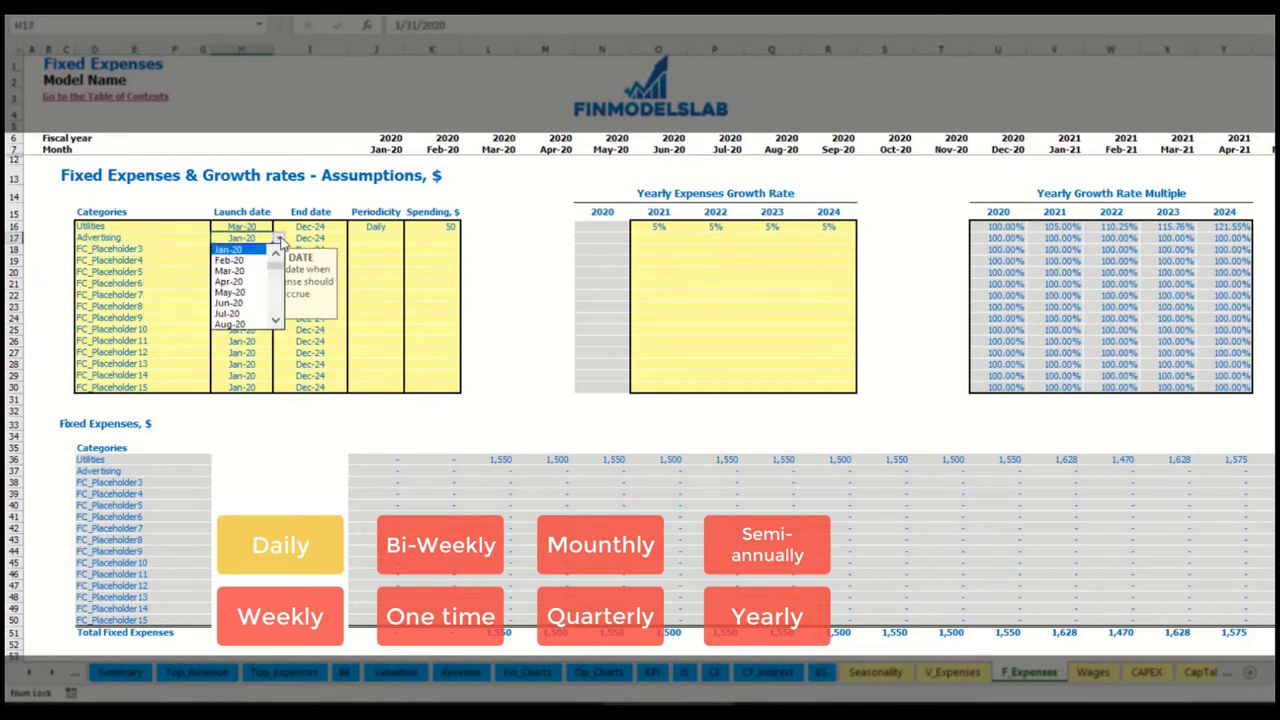
left_click(238, 270)
left_click(320, 238)
left_click(353, 241)
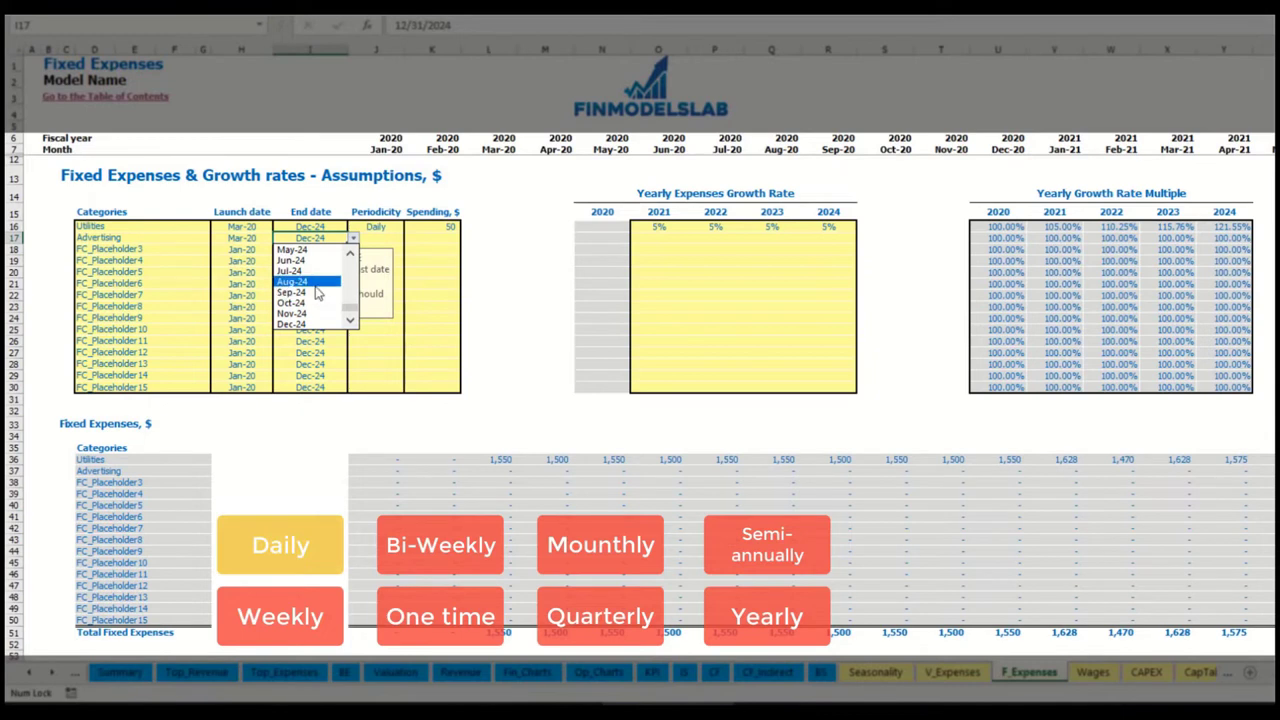
left_click(313, 284)
Step: Set the Advertising expense's periodicity to Weekly and its spending to 100
left_click(375, 237)
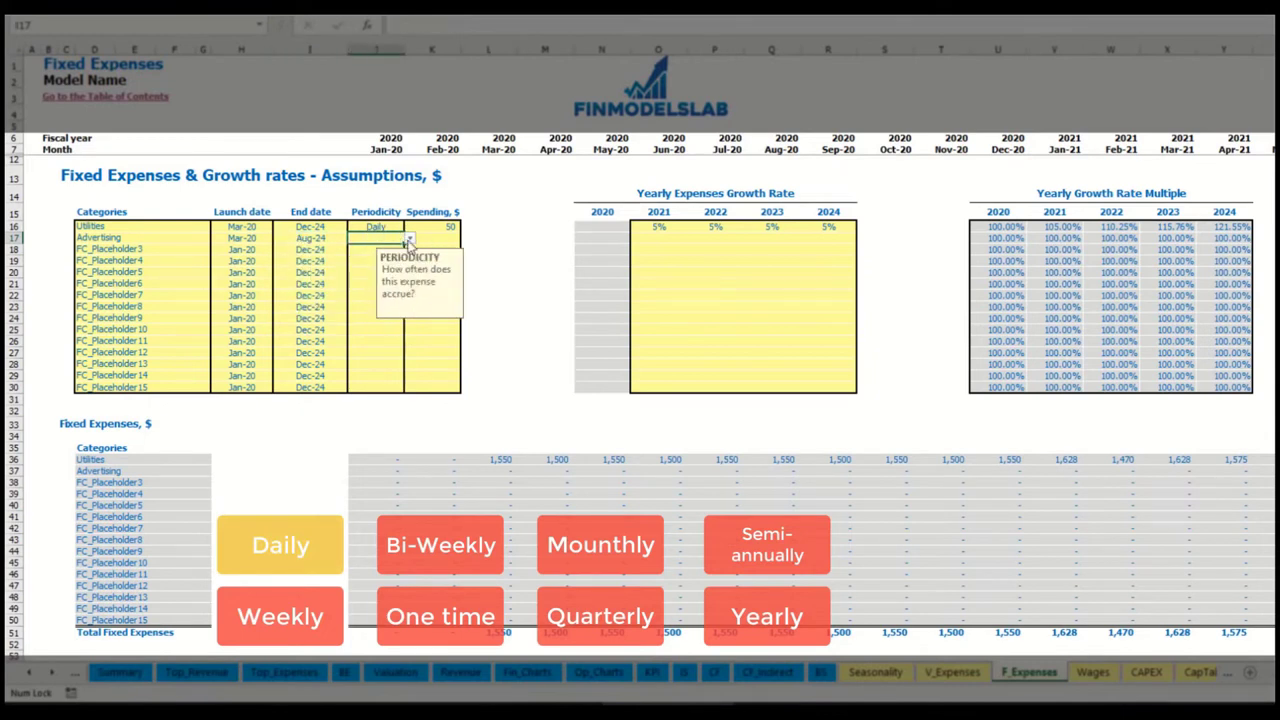
left_click(408, 242)
left_click(388, 270)
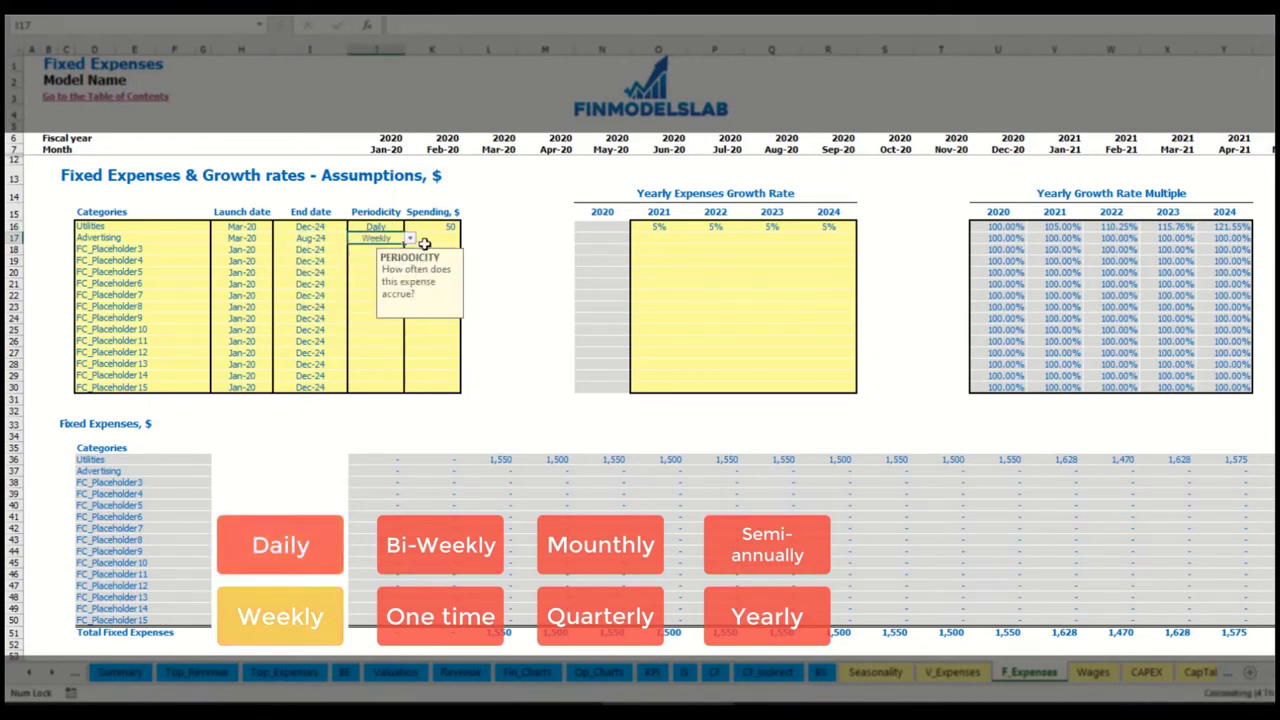
left_click(428, 241)
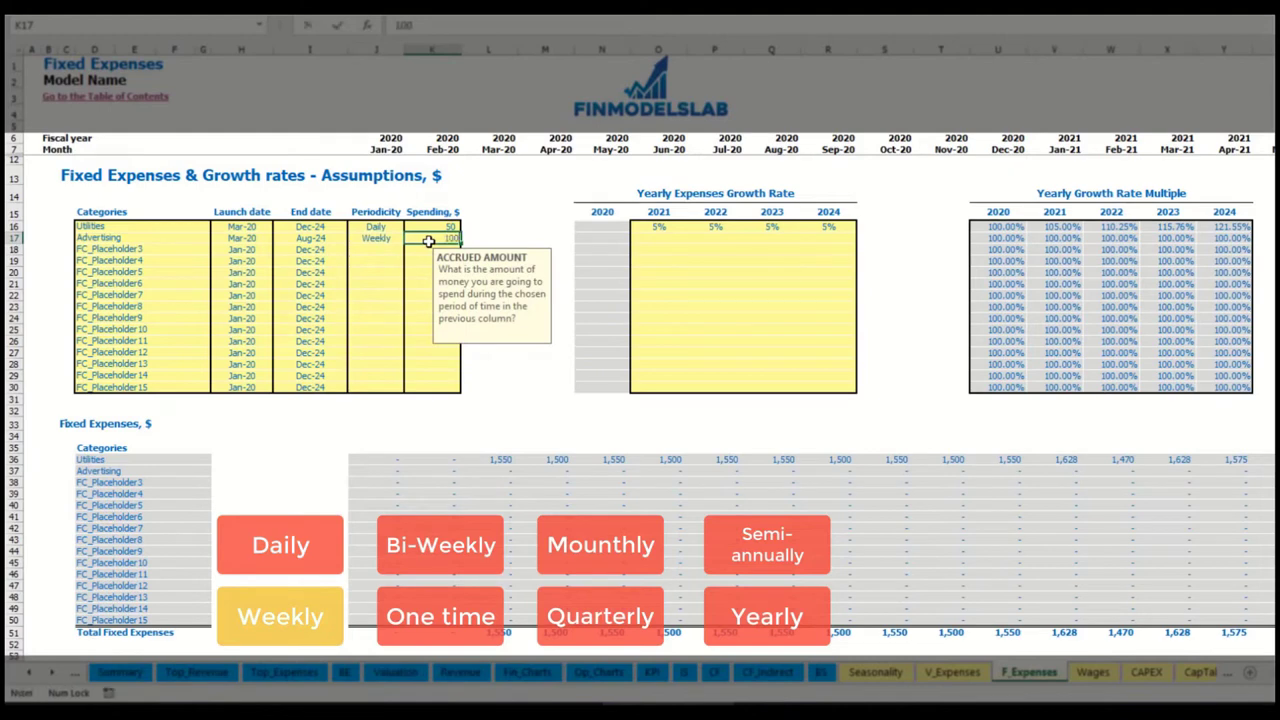
key("Return")
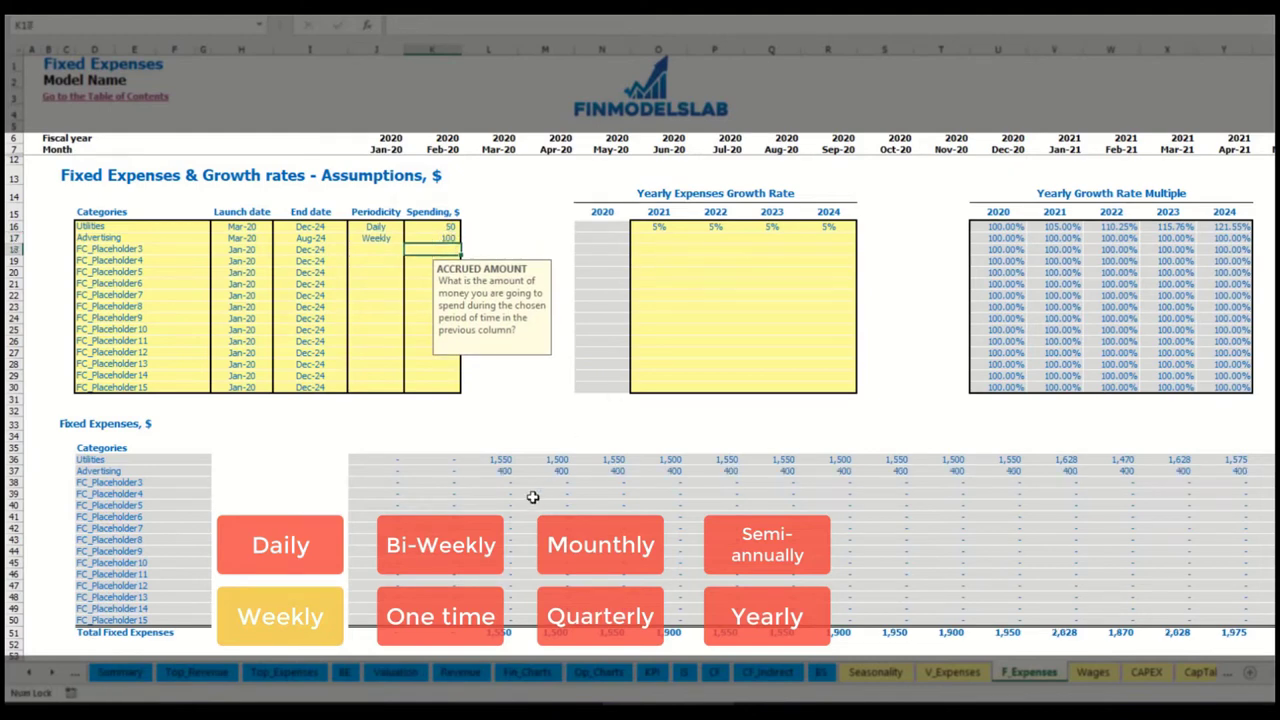
Step: Examine the calculated monthly Advertising amounts from Mar-20 through to the months around its Aug-24 end date
left_click(505, 471)
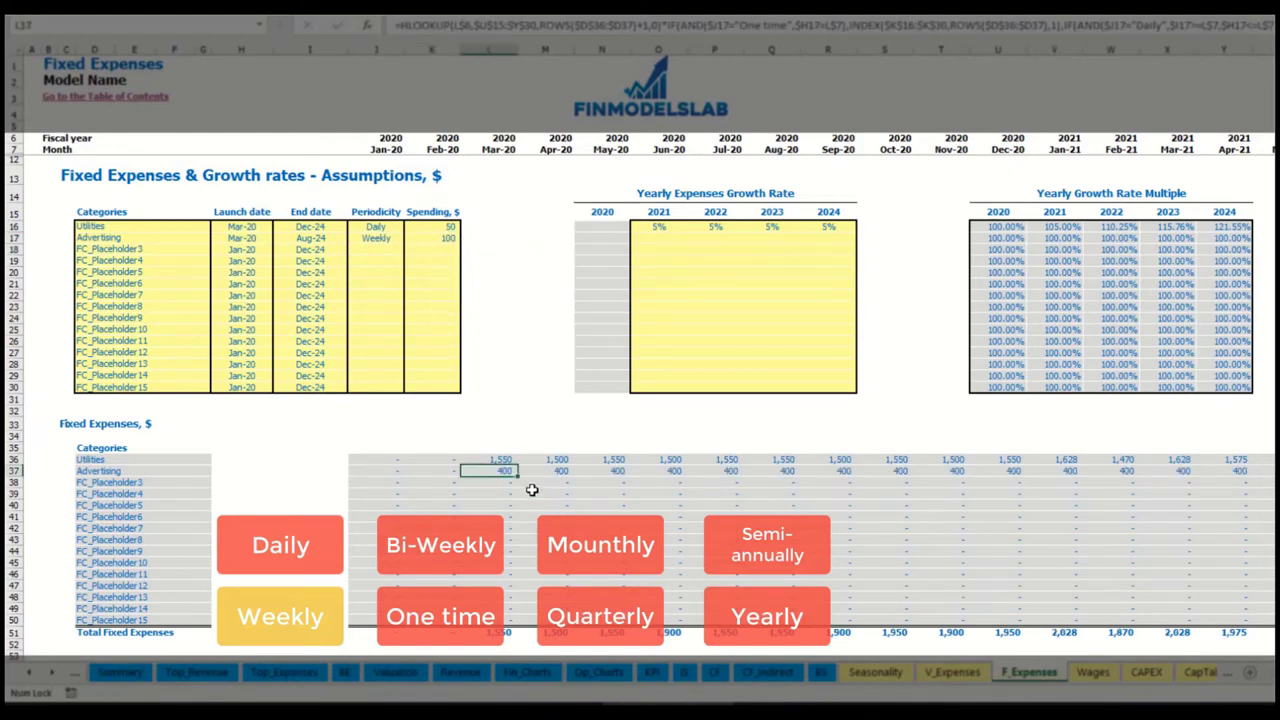
scroll(640, 400, "right", 10)
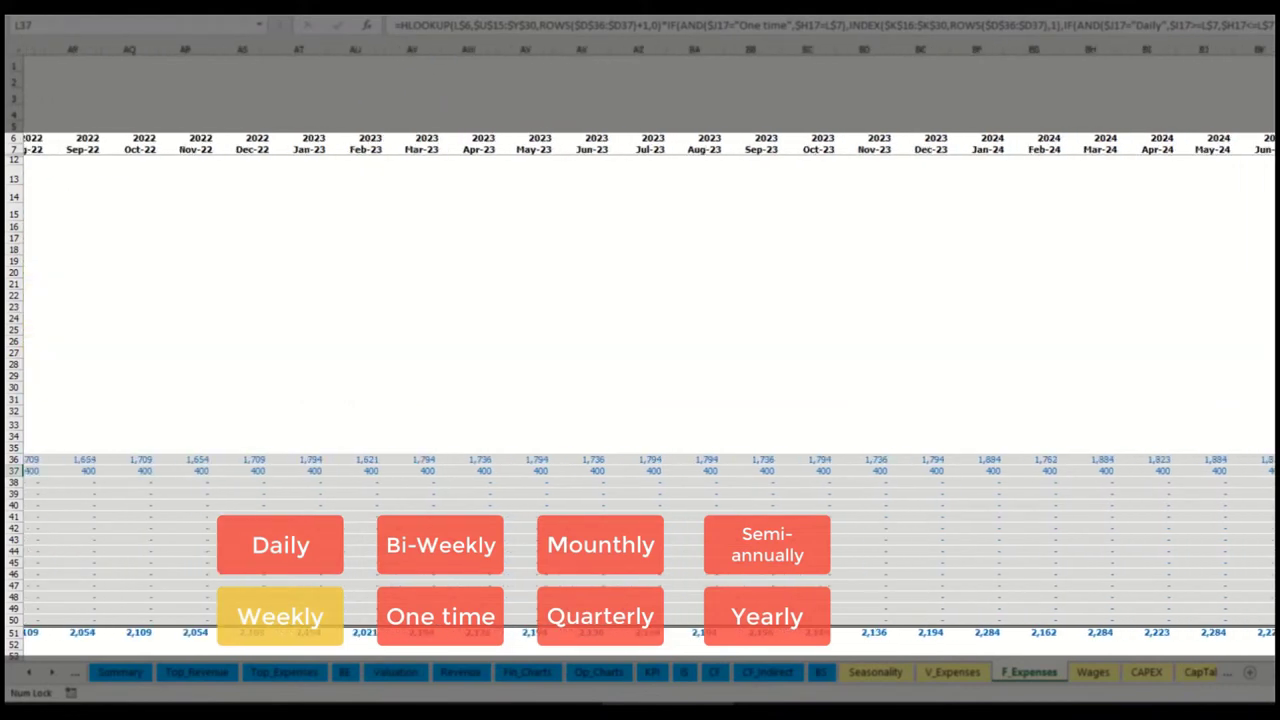
left_click(1270, 49)
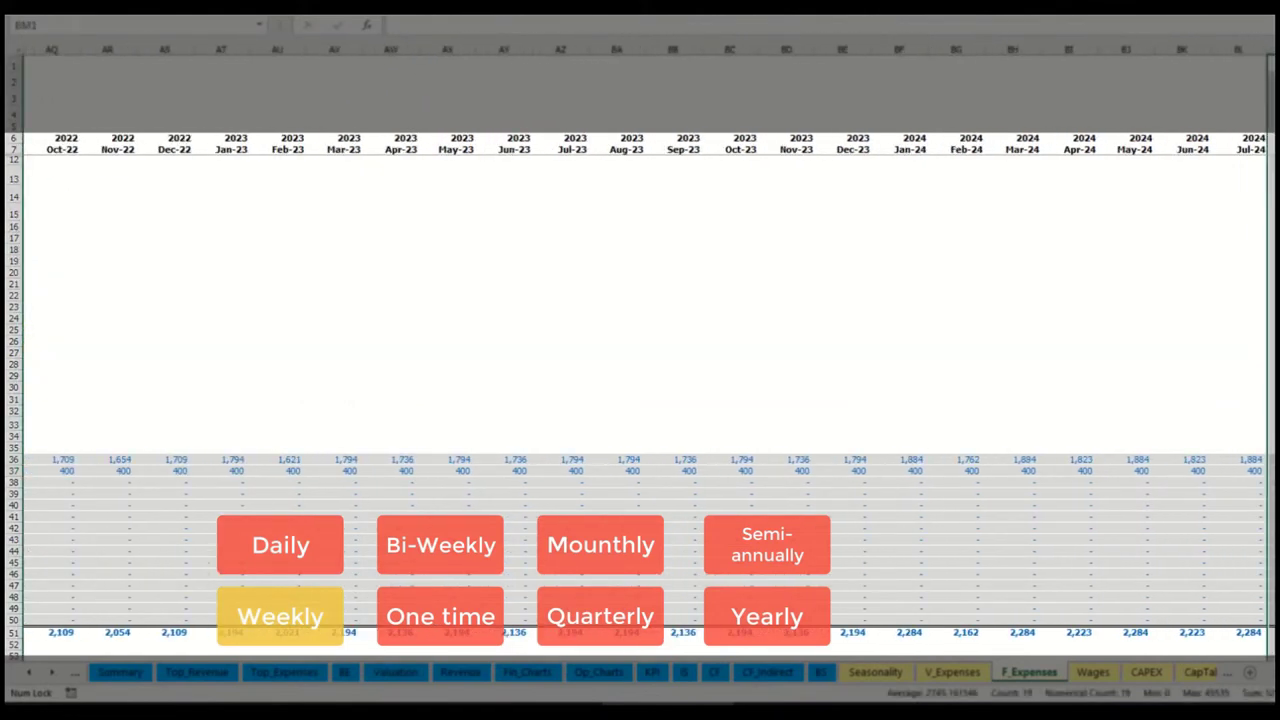
left_click(1270, 470)
scroll(577, 434, "left", 10)
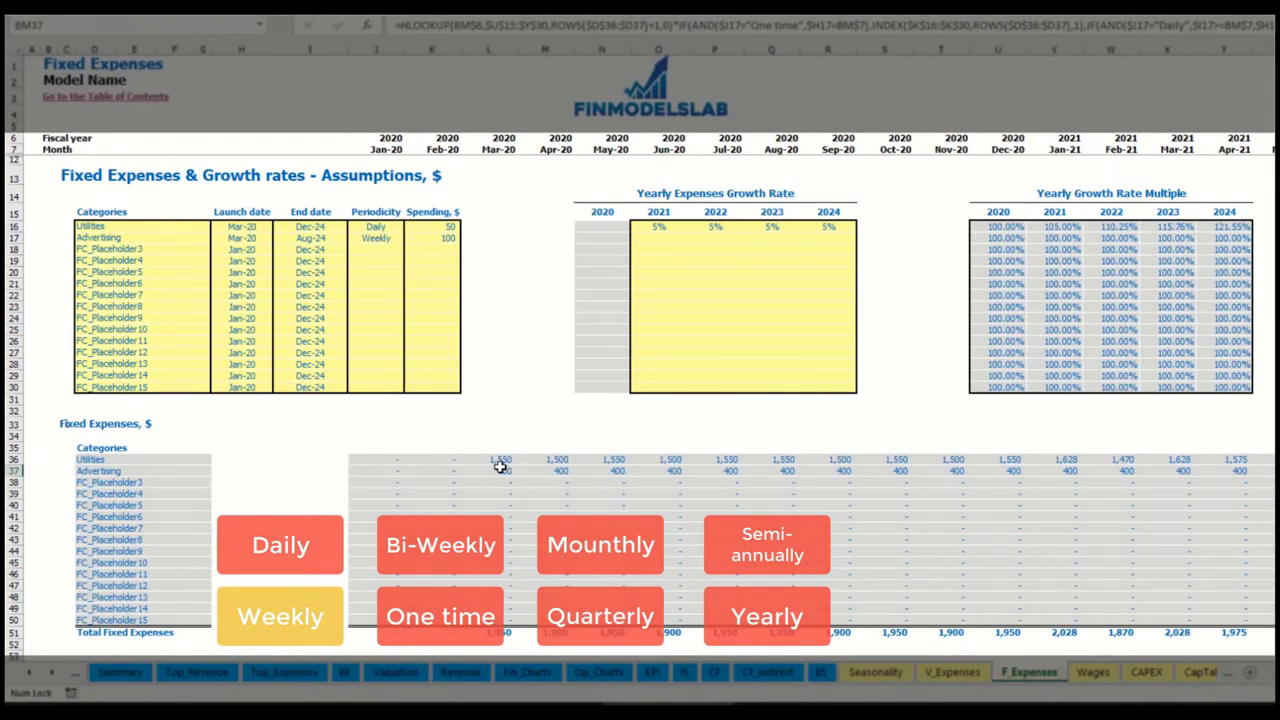
Step: Change the Advertising expense's periodicity to Bi-Weekly and its spending to 500
left_click(383, 242)
left_click(409, 238)
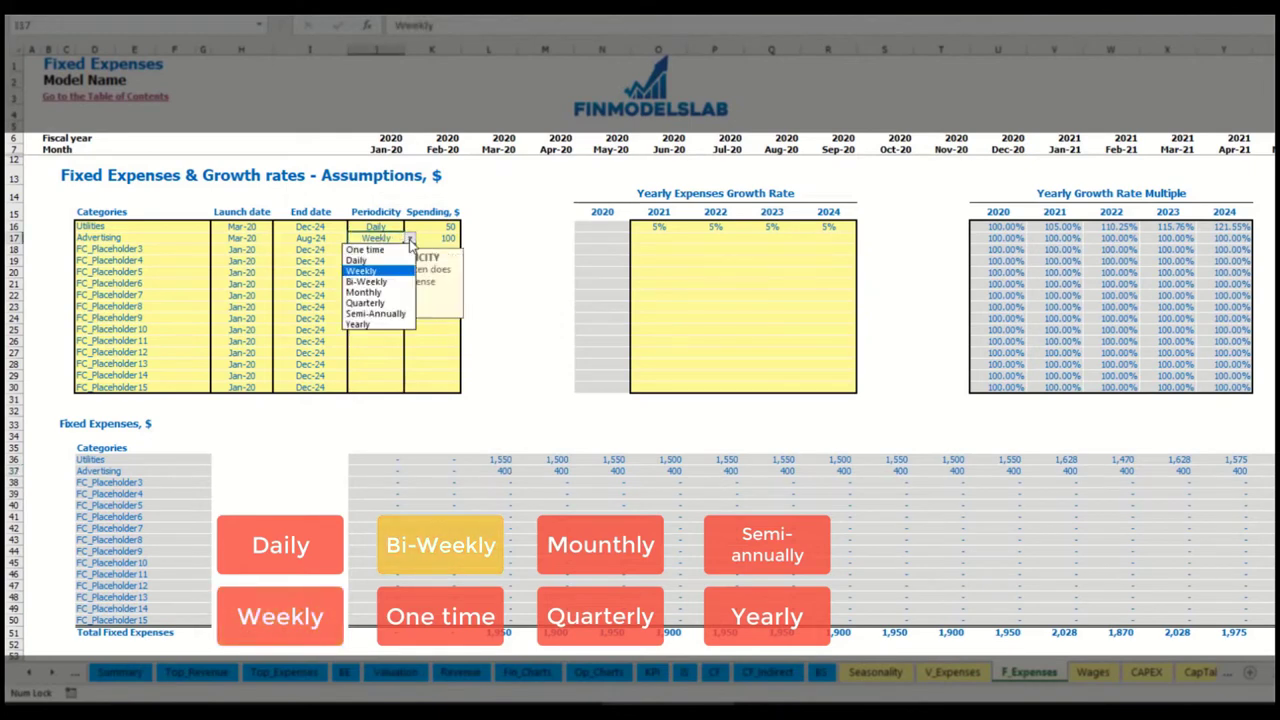
left_click(366, 282)
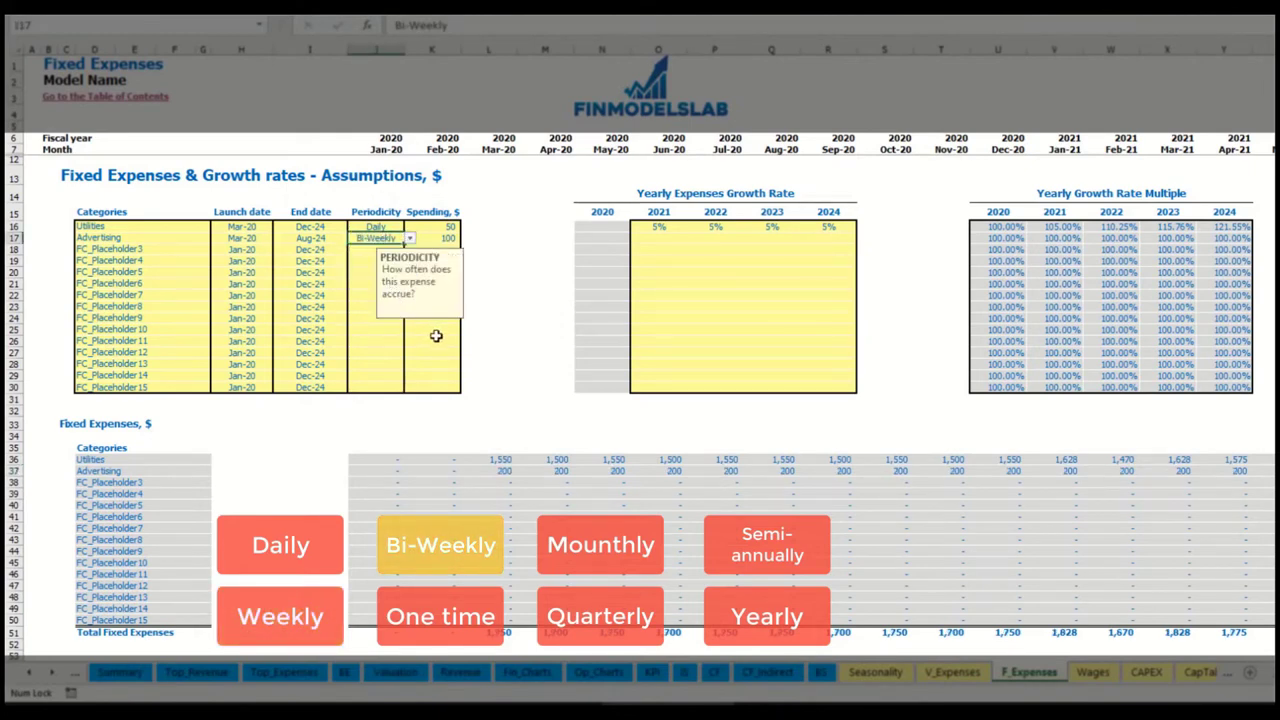
left_click(430, 238)
type("500")
key("Return")
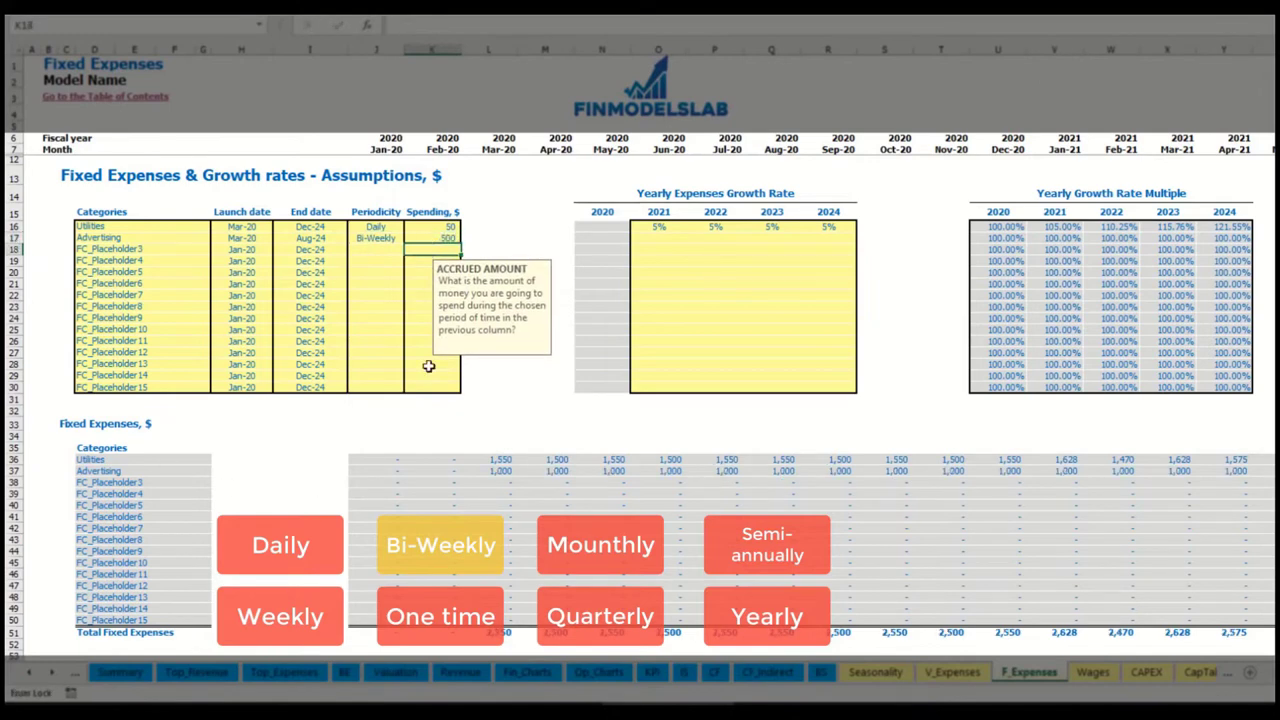
Step: Set the launch date of the Advertising expense to Jul-20
left_click(253, 228)
left_click(244, 238)
left_click(284, 243)
left_click(265, 240)
left_click(279, 239)
left_click(240, 294)
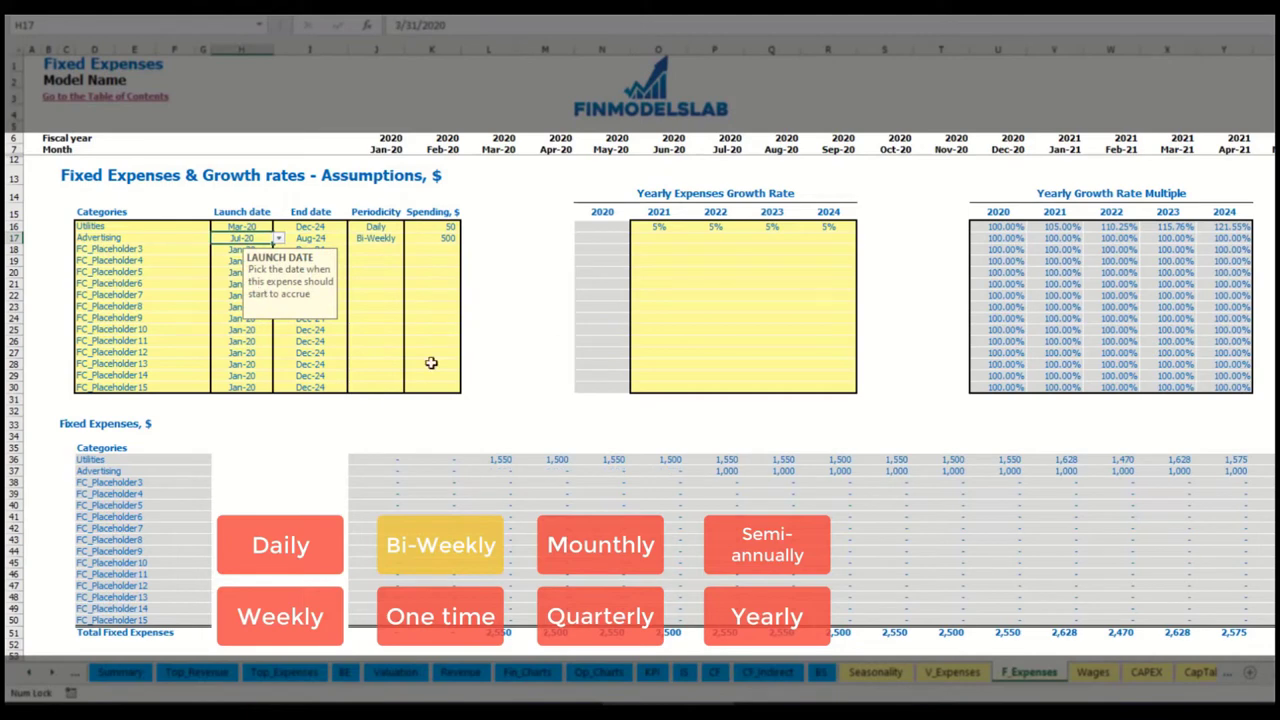
Step: Examine the calculated monthly Advertising amounts from the Jul-20 launch month onward
left_click(726, 471)
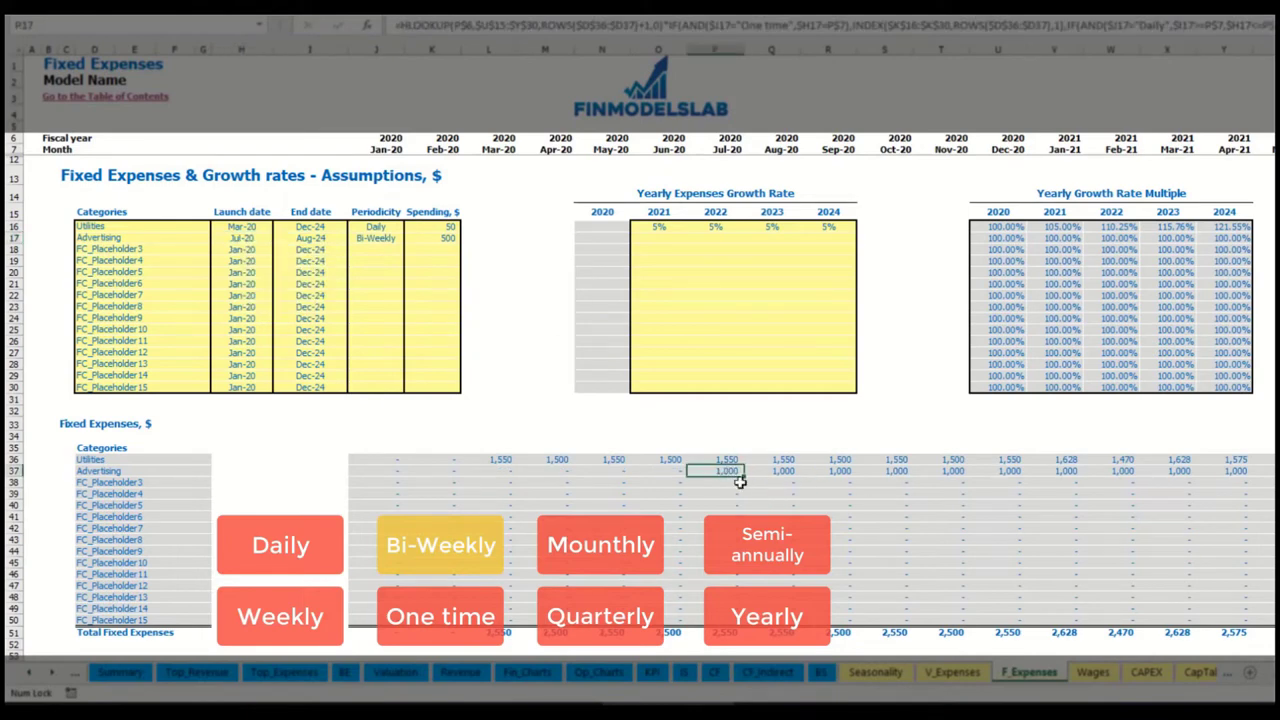
key("Right")
key("Right")
key("Right")
key("Right")
key("Right")
key("Right")
key("Right")
key("Right")
key("Right")
key("Right")
key("Right")
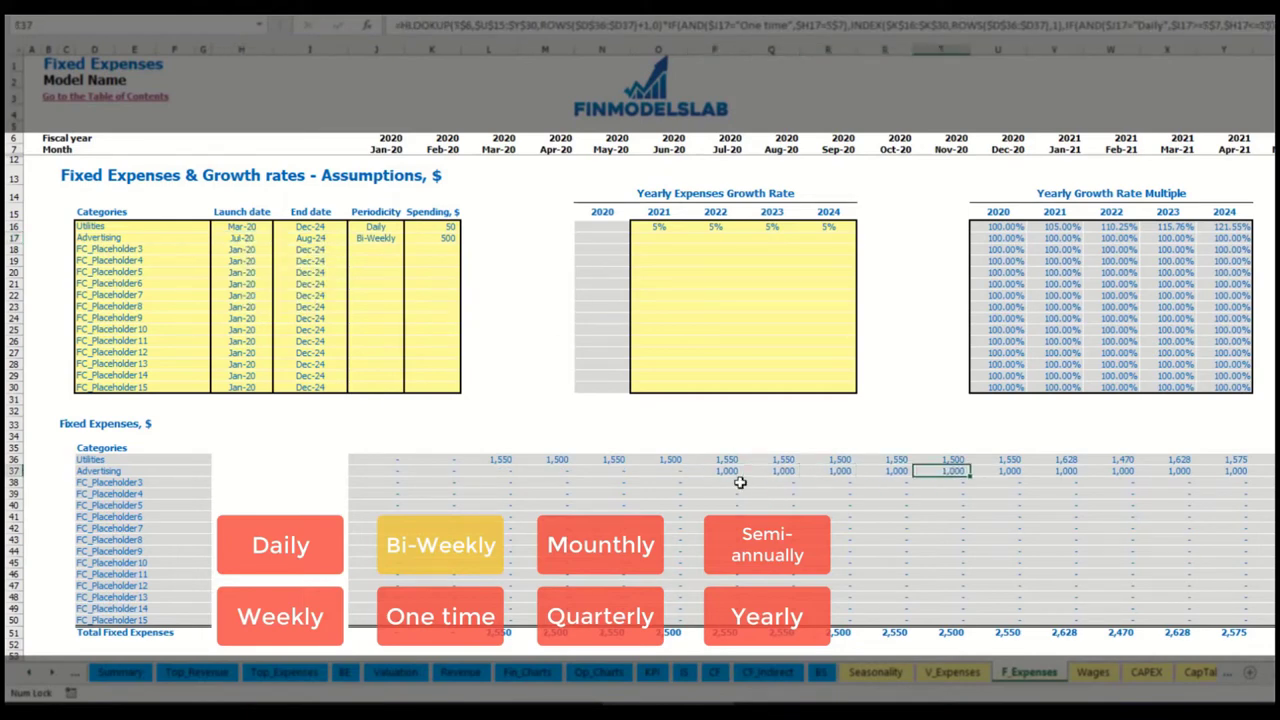
key("Right")
key("Right")
key("Right")
key("Right")
key("Right")
key("Right")
key("Right")
key("Right")
key("Right")
key("Right")
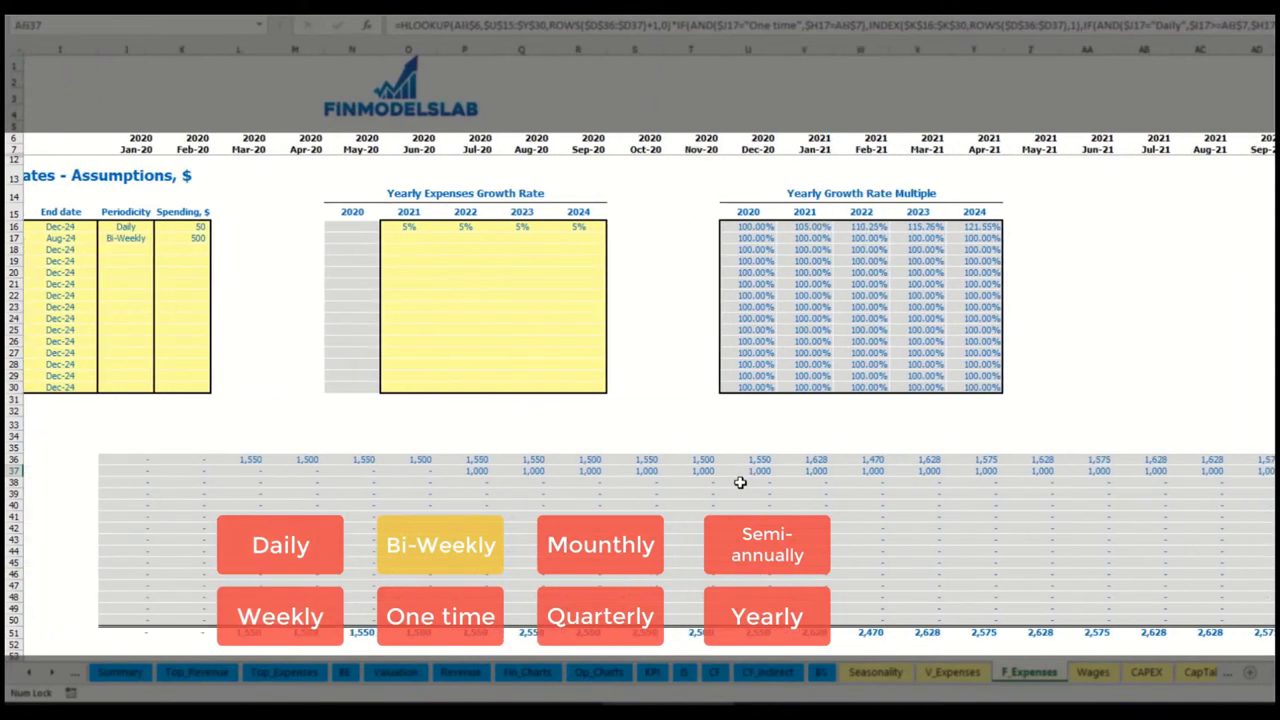
key("Home")
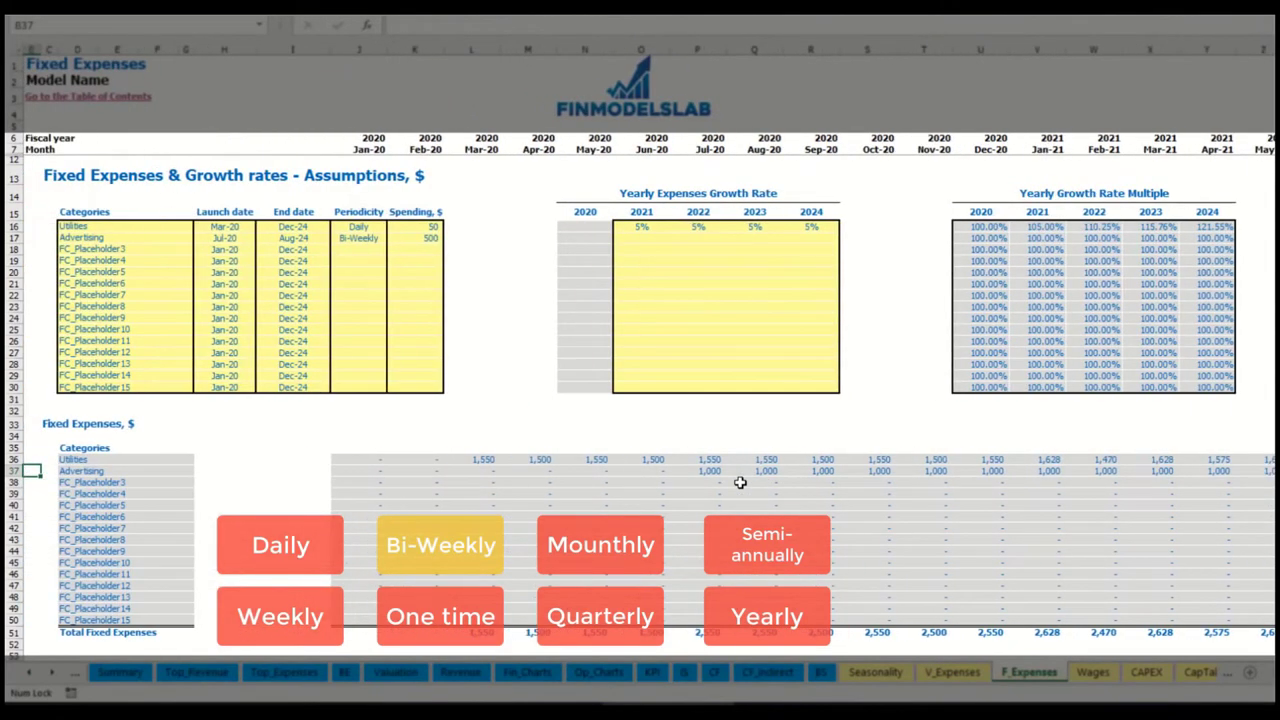
left_click(701, 473)
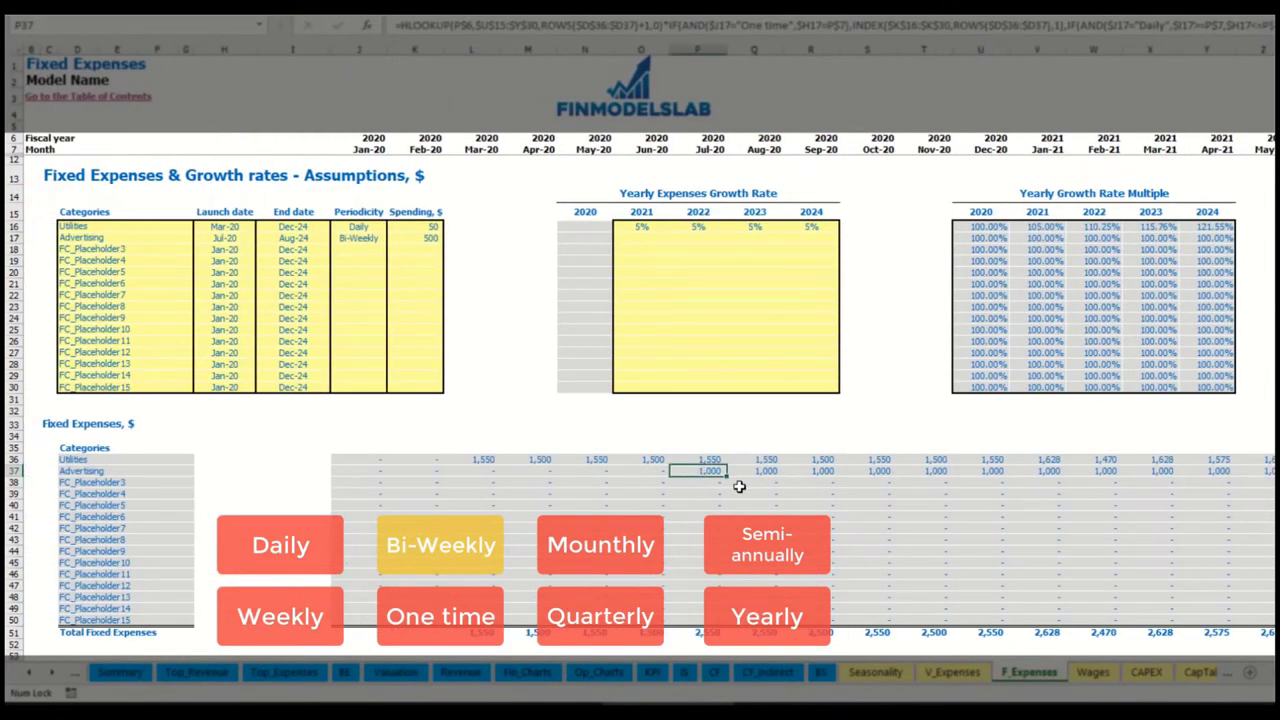
Step: Set the yearly growth rate of the Advertising expense to 3% for each year from 2021 to 2024
left_click(640, 242)
type("3%")
key("ctrl+Return")
key("ctrl+c")
left_click_drag(697, 240, 810, 240)
key("ctrl+v")
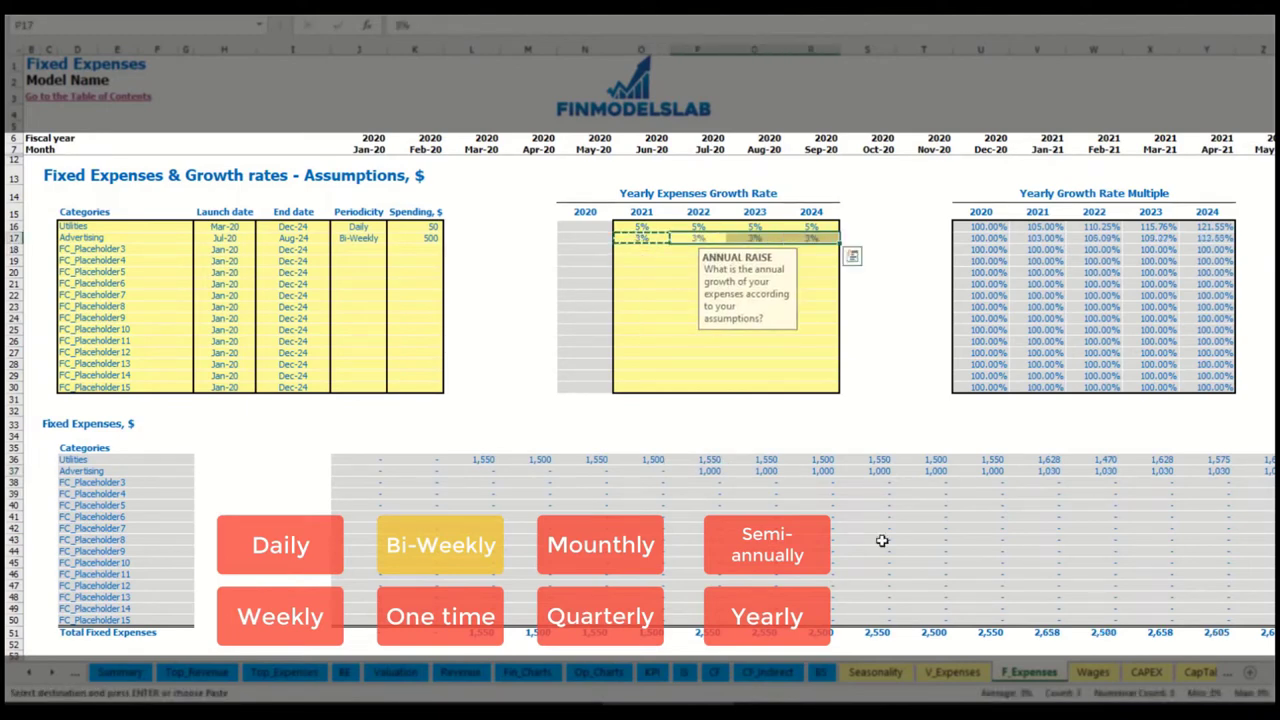
Step: Check the monthly Advertising amounts from Jan-21 through 2024 against the growth rates and the expense's end date
left_click(1222, 468)
left_click(1062, 470)
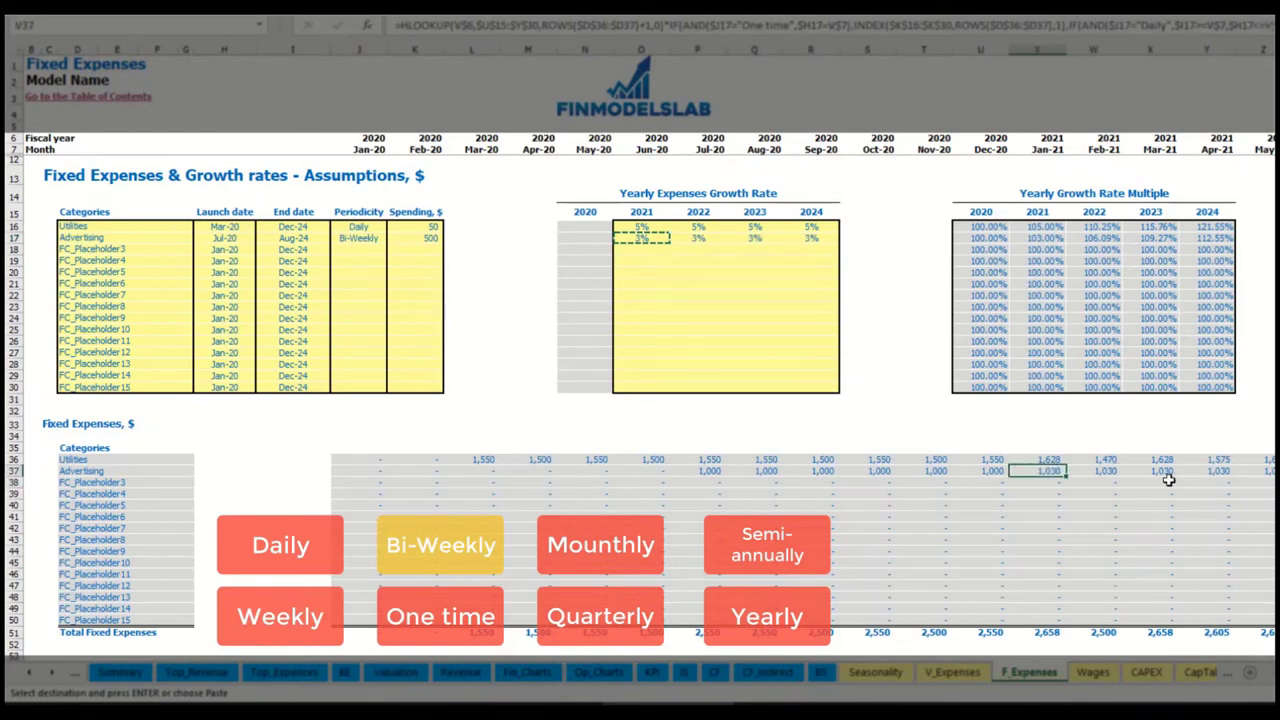
scroll(640, 340, "right", 10)
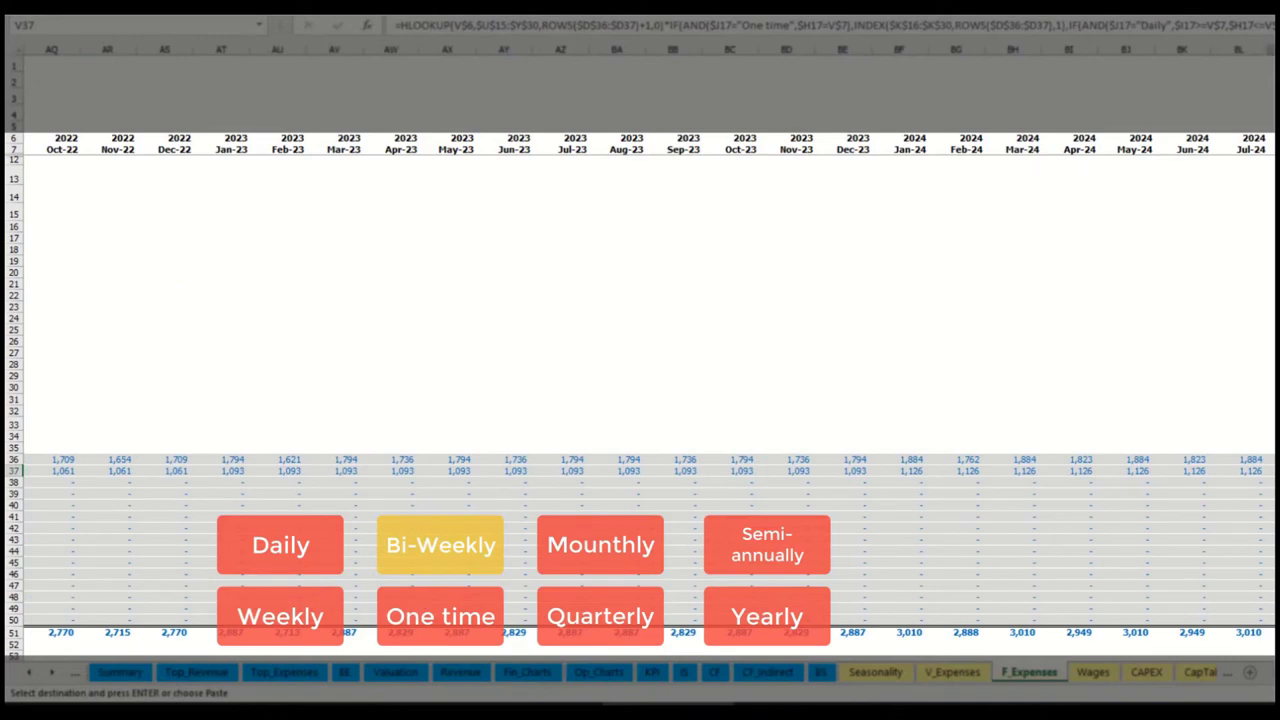
left_click(1271, 49)
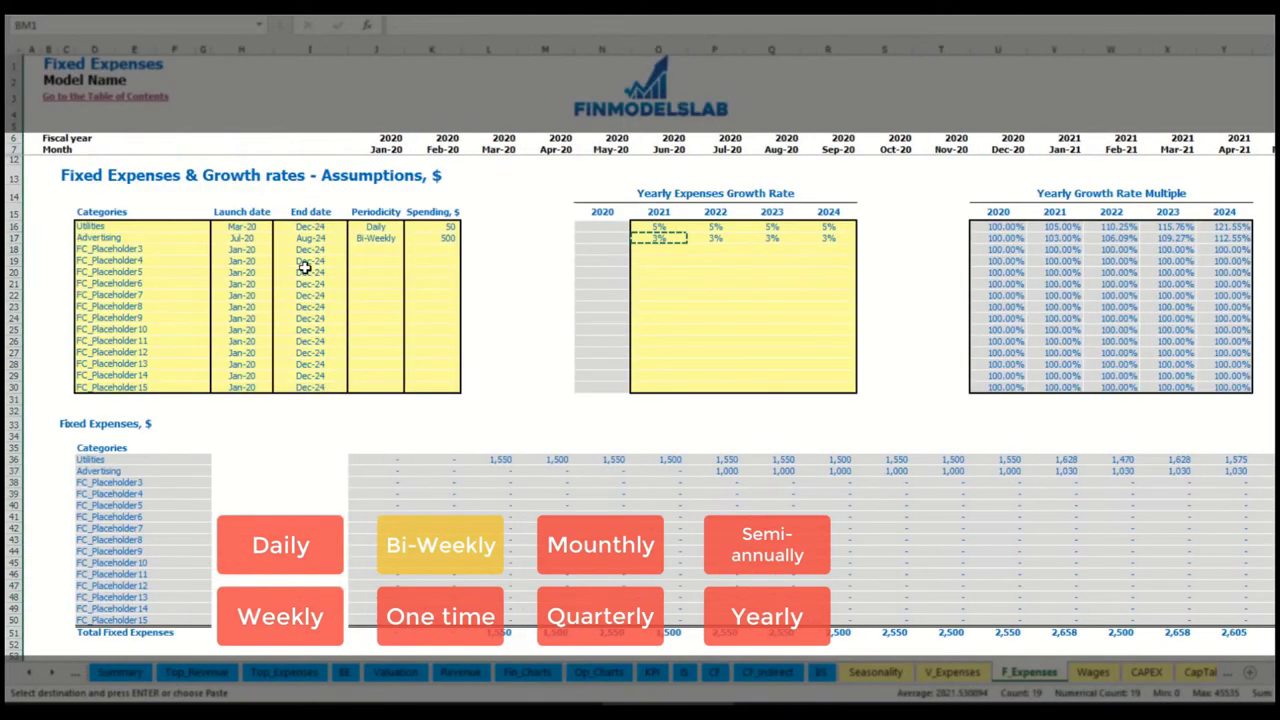
left_click(313, 239)
Step: Name the third fixed expense "Office Setup" and set its periodicity to One time
left_click(116, 248)
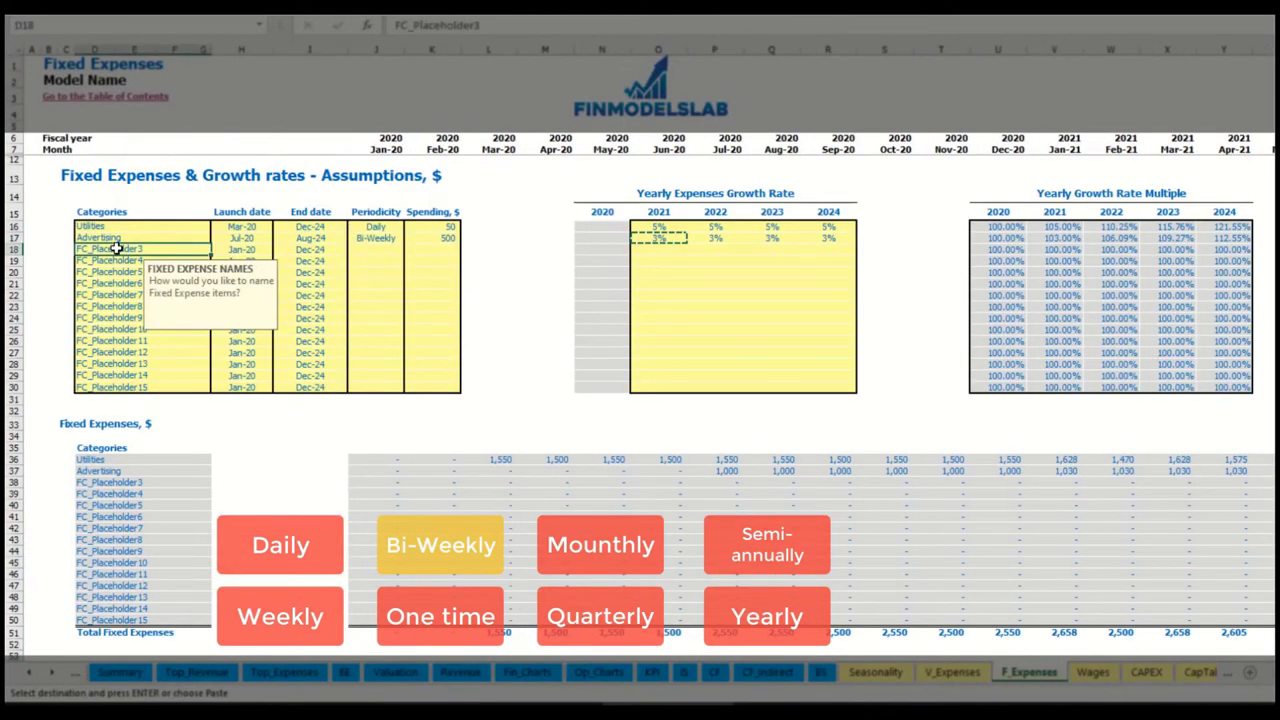
type("Setu")
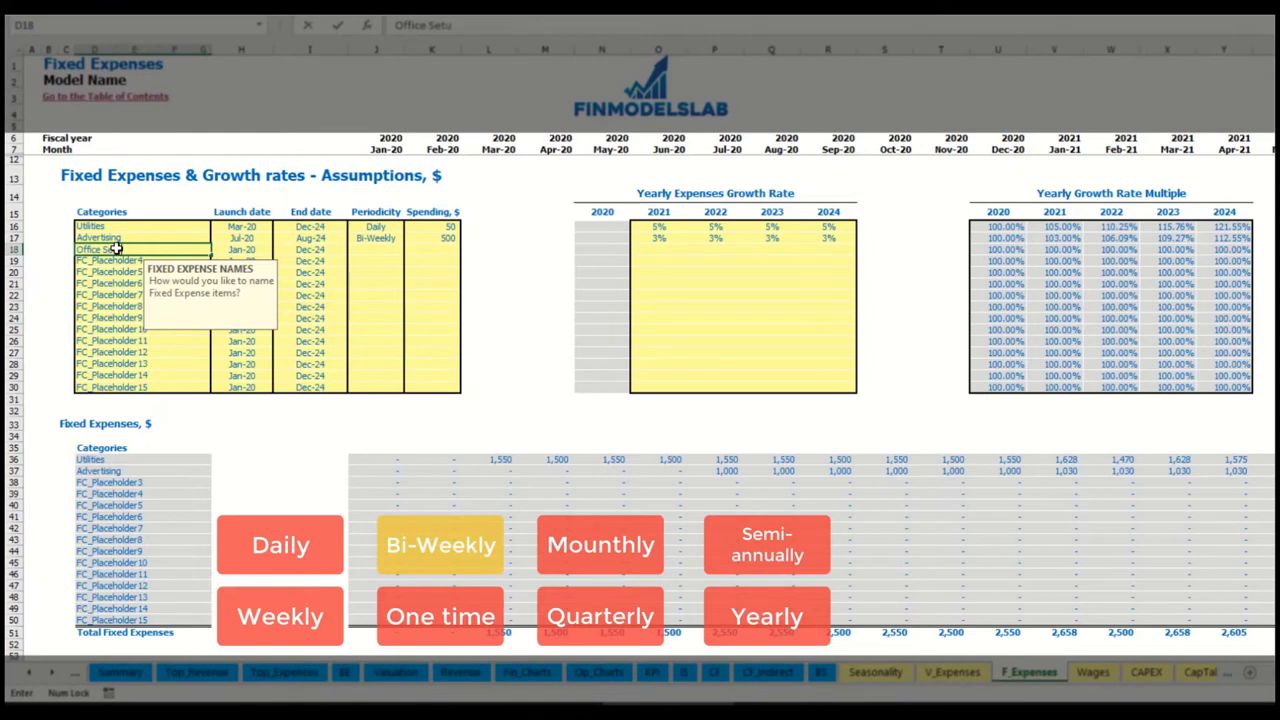
key("Return")
left_click(375, 250)
left_click(409, 250)
left_click(375, 333)
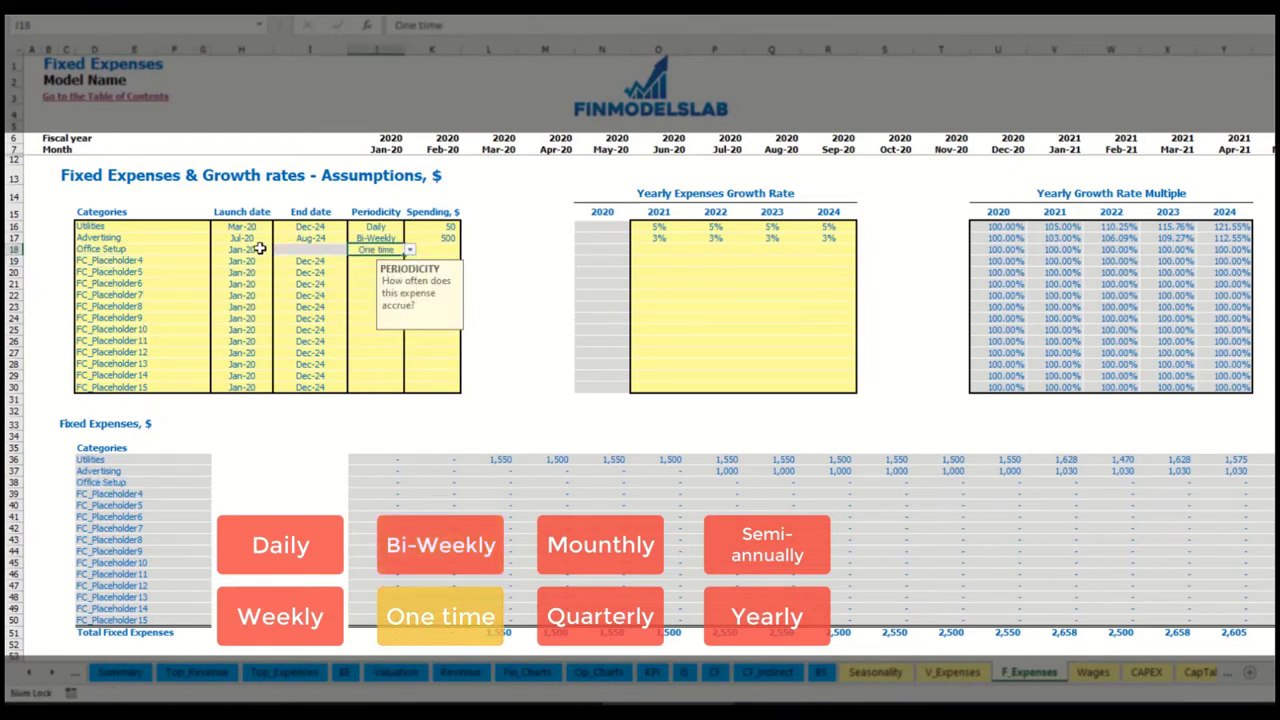
Step: Set the Office Setup expense's launch date to Feb-20 and its spending to 5,000
left_click(260, 248)
left_click(278, 250)
left_click(258, 272)
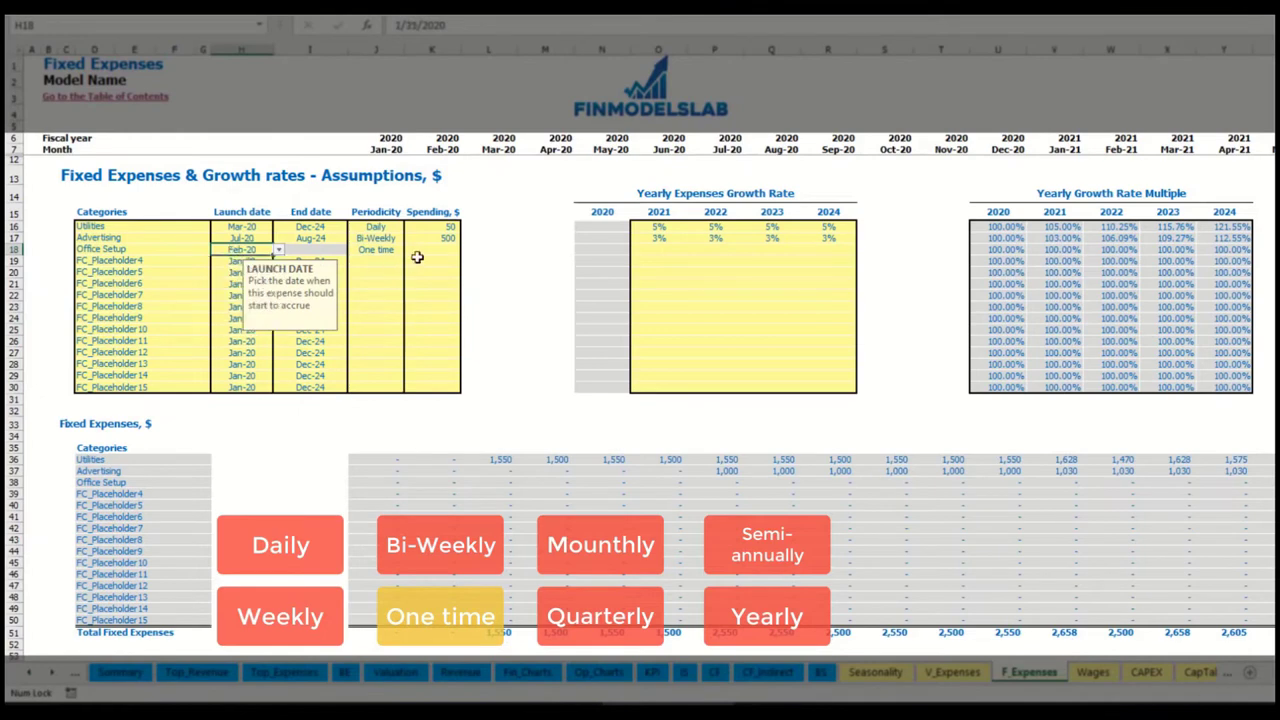
left_click(421, 250)
type("5,0")
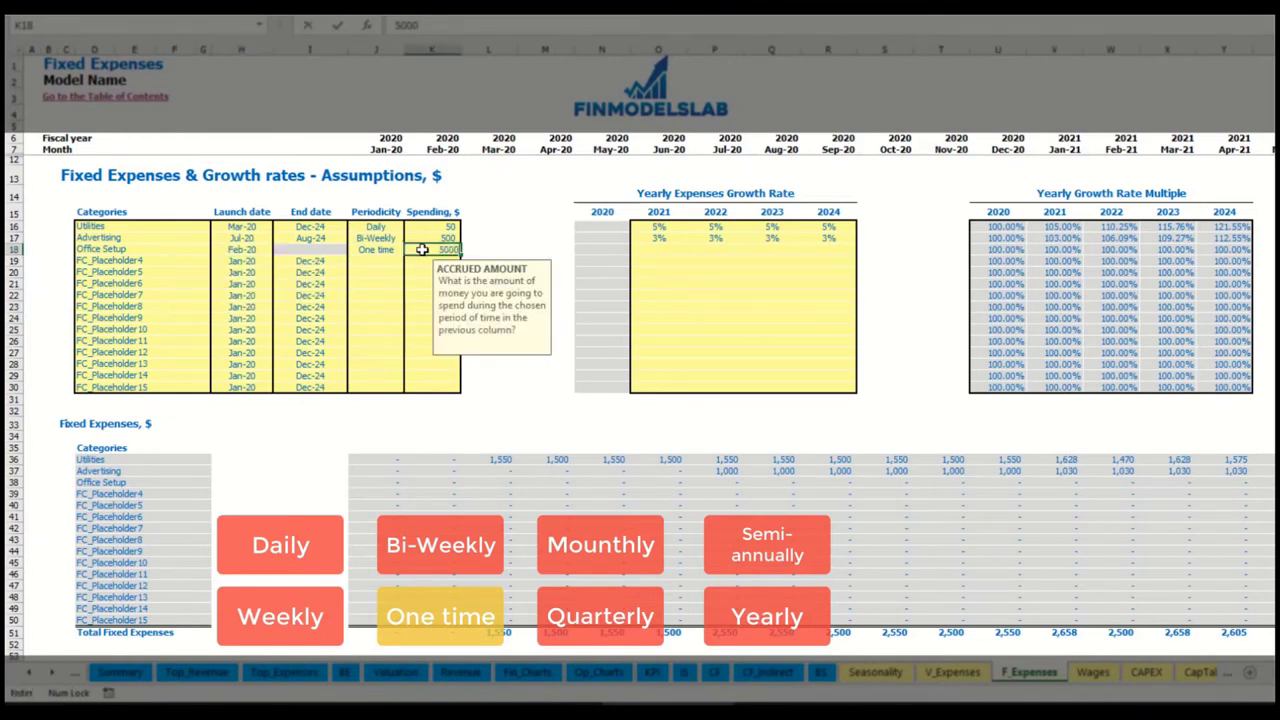
type("00")
left_click_drag(656, 250, 803, 260)
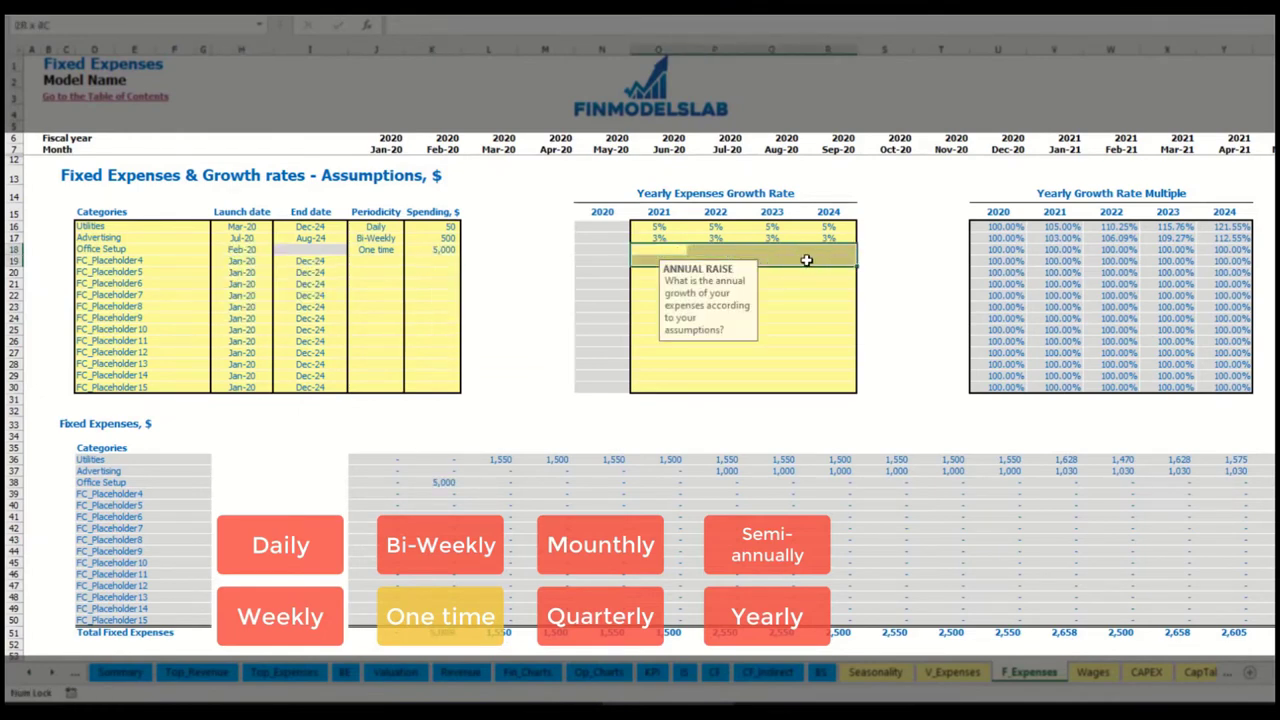
left_click(443, 482)
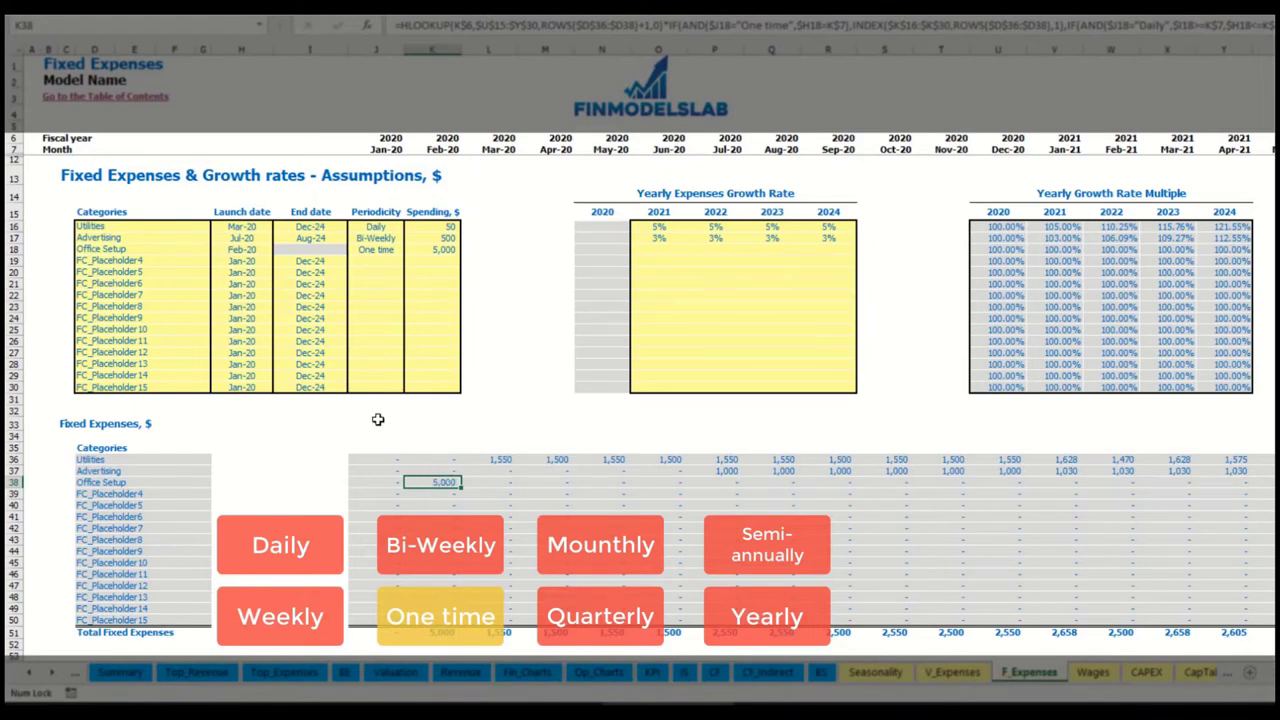
Step: Name the fourth fixed expense "Insurance" and review its launch and end dates
left_click(180, 262)
type("Insuran")
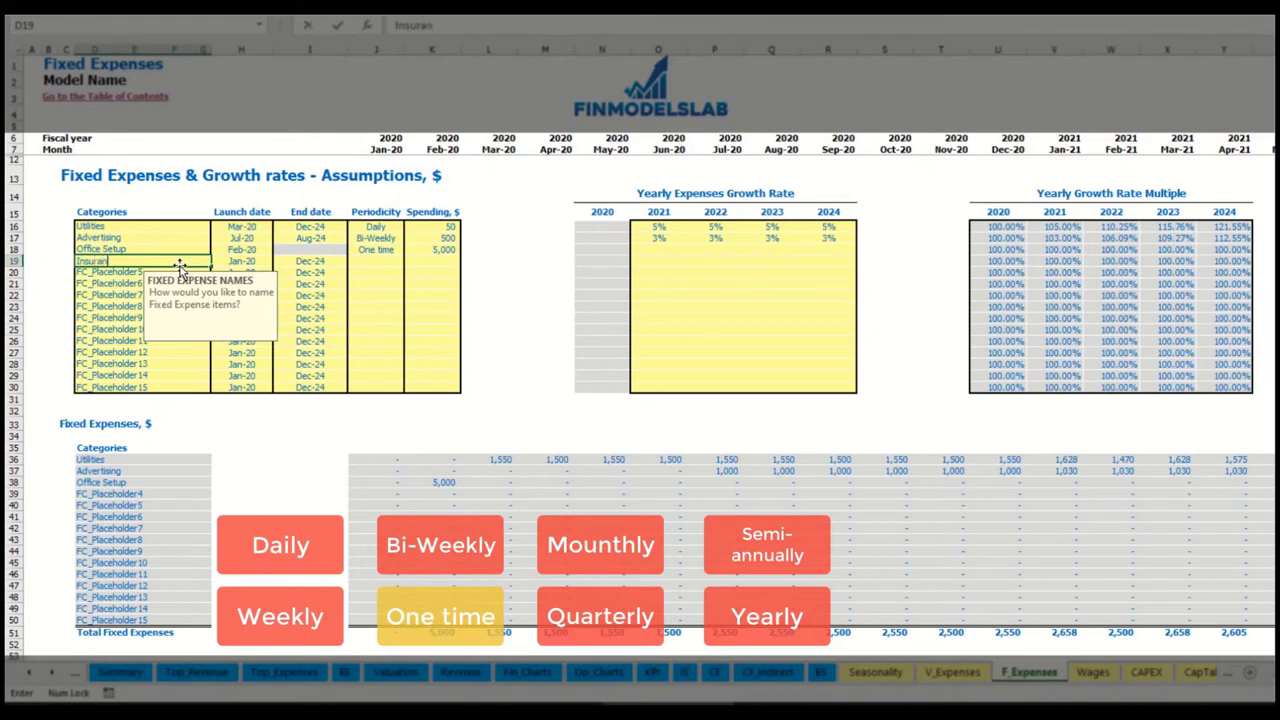
type("ce")
key("Return")
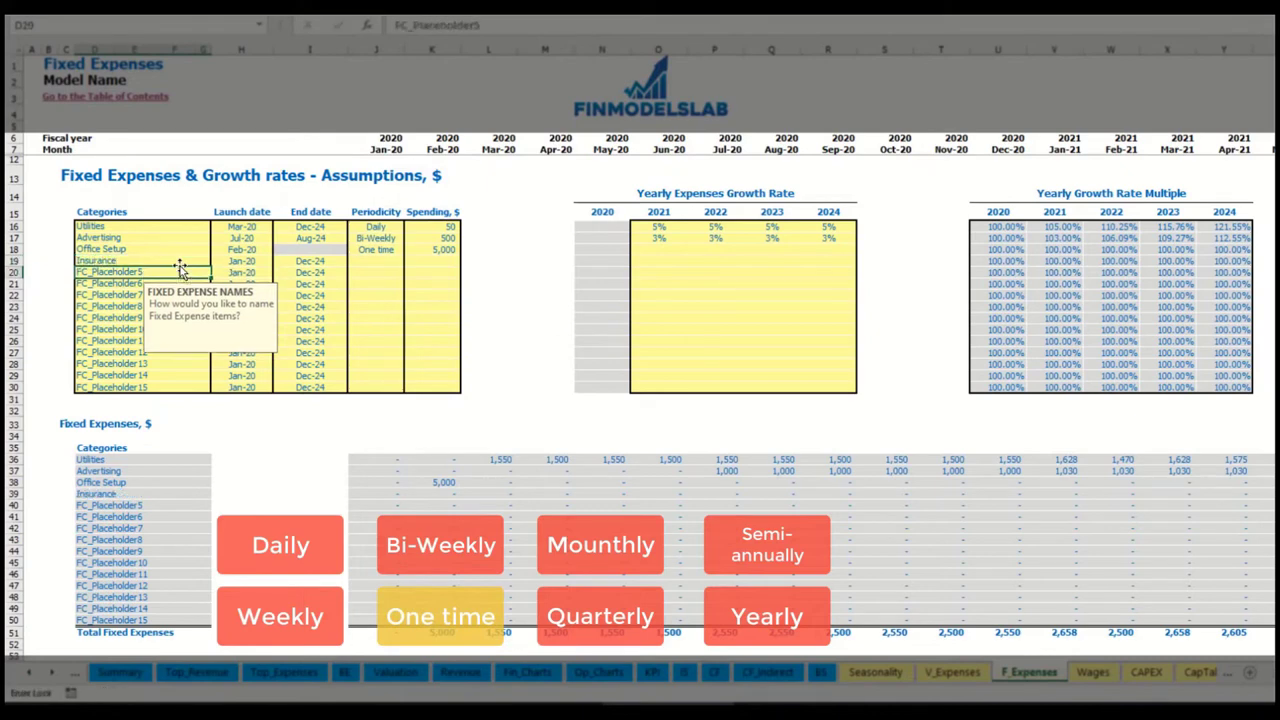
left_click(243, 261)
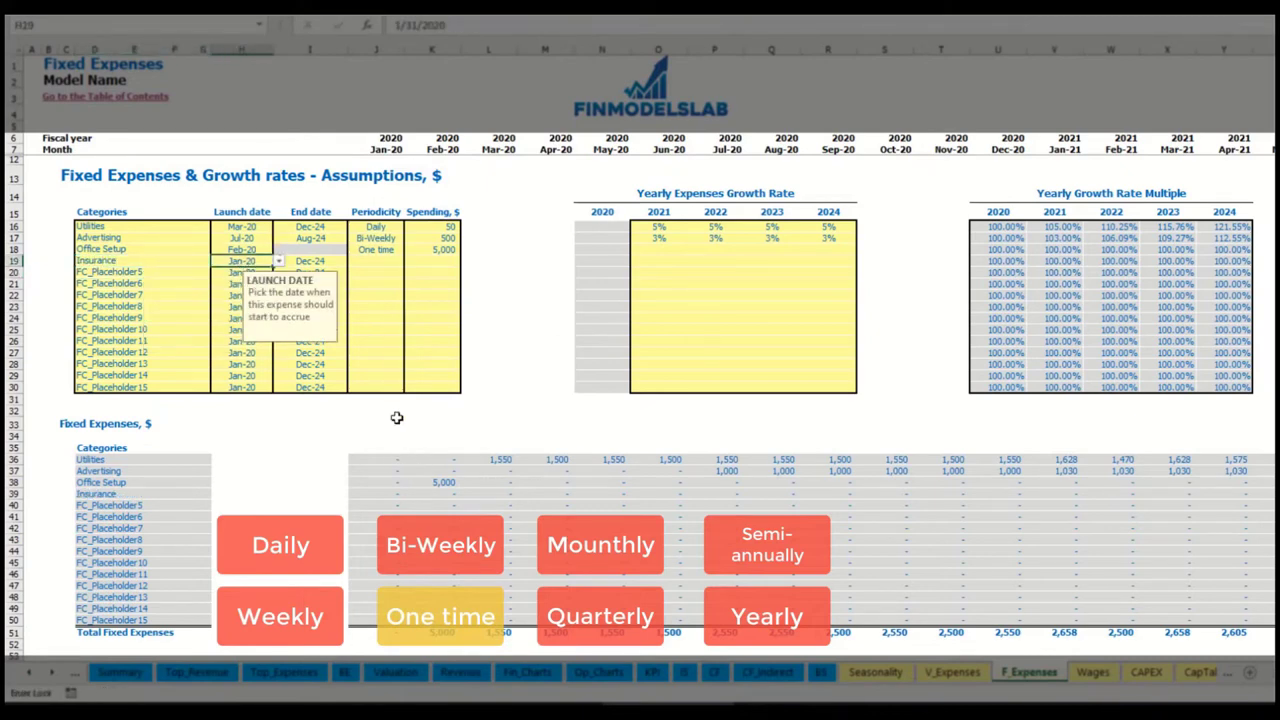
left_click(322, 261)
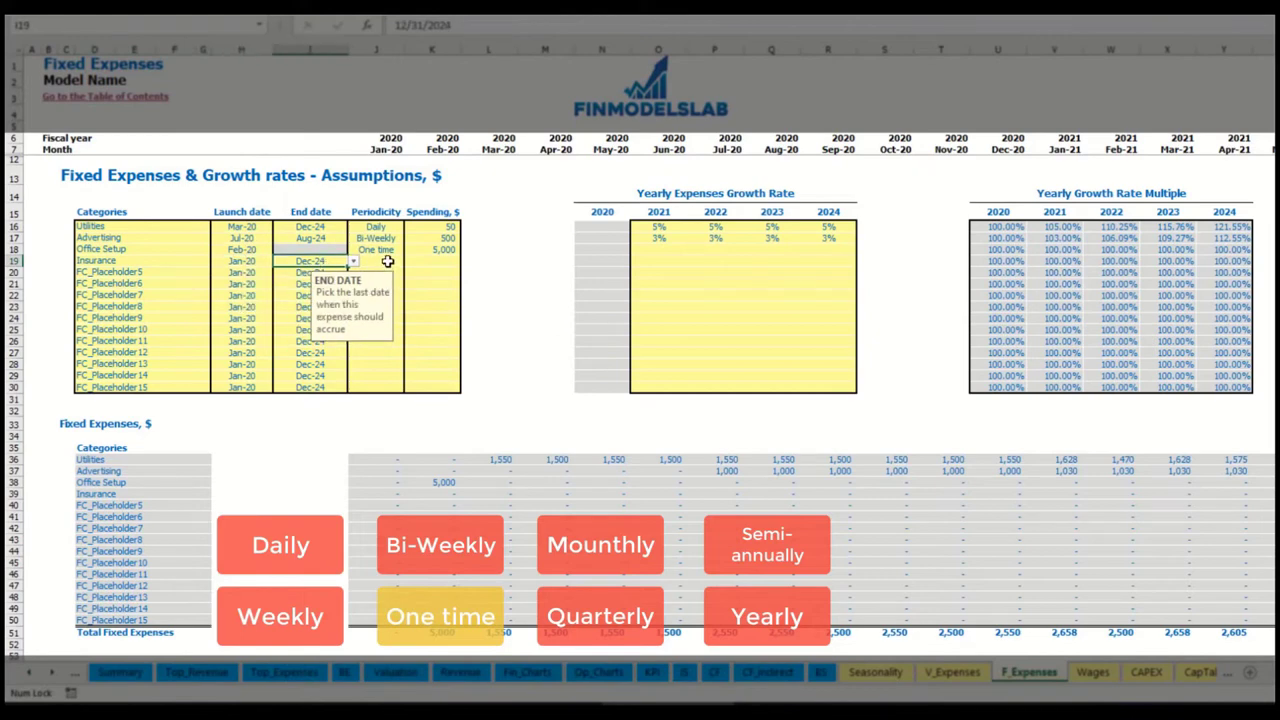
Step: Set the Insurance expense's periodicity to Monthly and its spending to 1,000
left_click(388, 261)
left_click(409, 261)
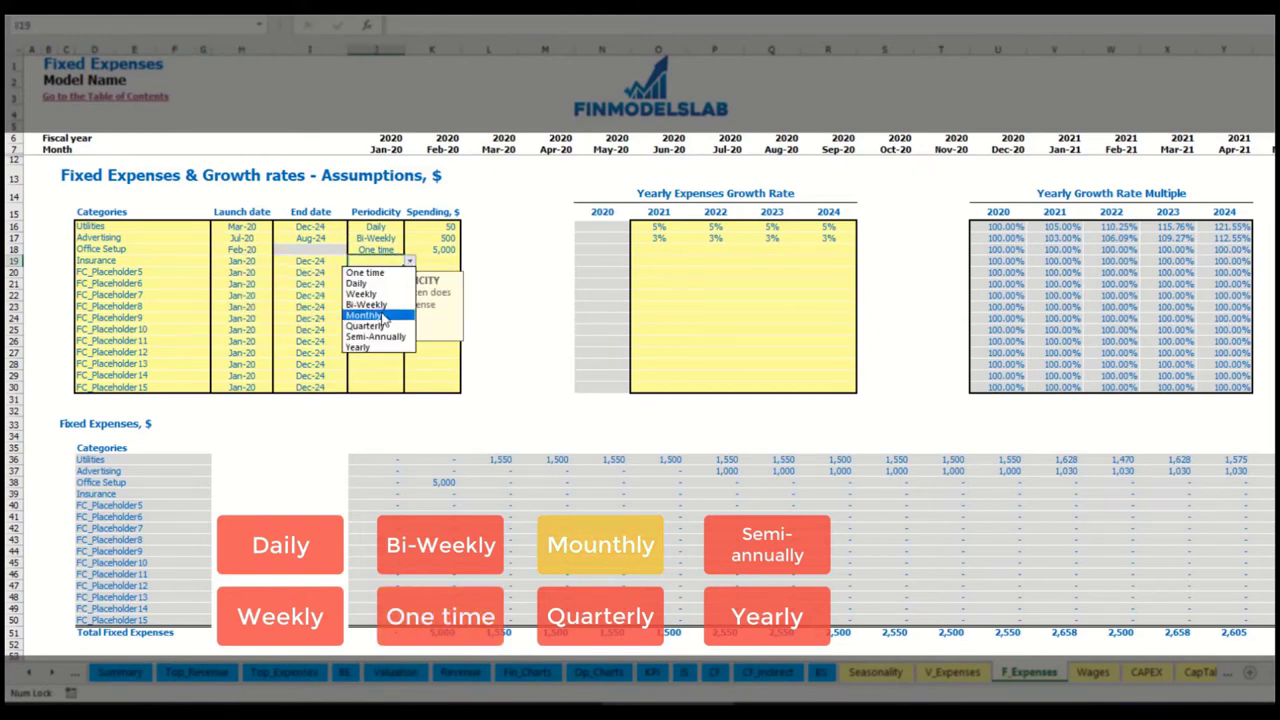
left_click(383, 316)
left_click(440, 261)
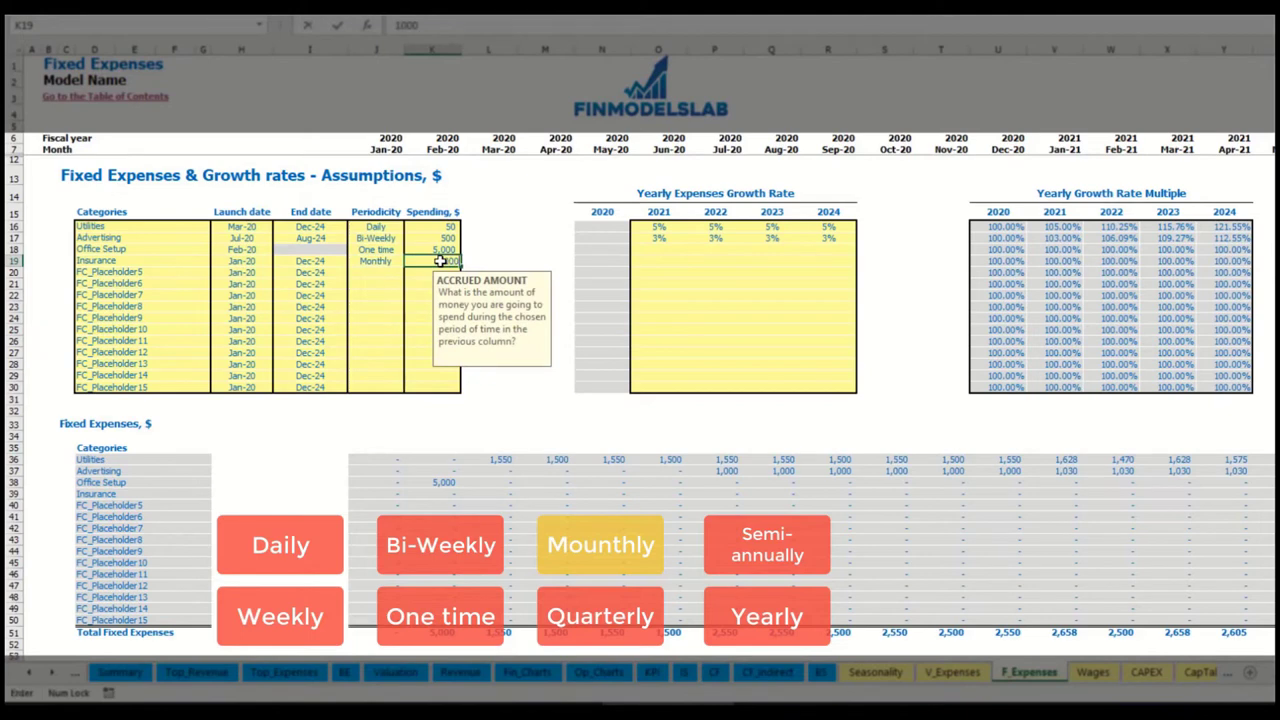
key("Return")
Step: Set the Insurance expense's yearly growth rates to 5% for 2021, 3% for 2022, 2% for 2023 and 1% for 2024
left_click(659, 263)
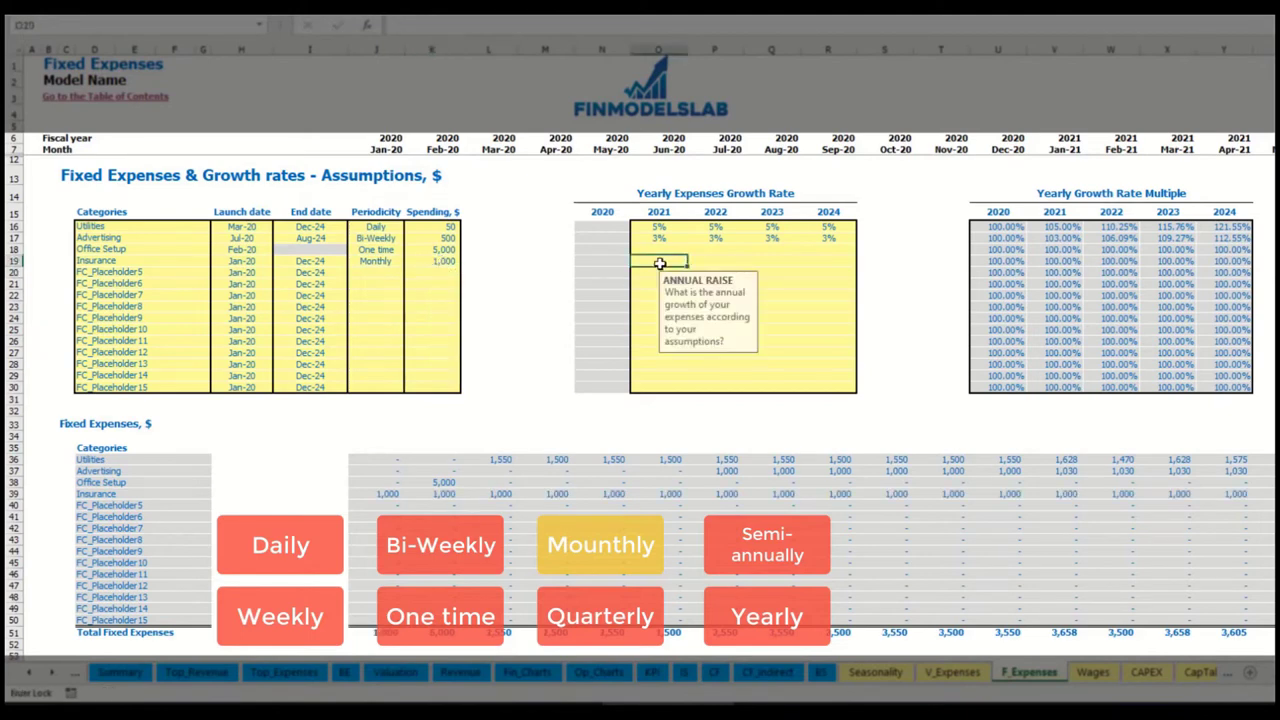
type("5%")
key("ctrl+Return")
key("Right")
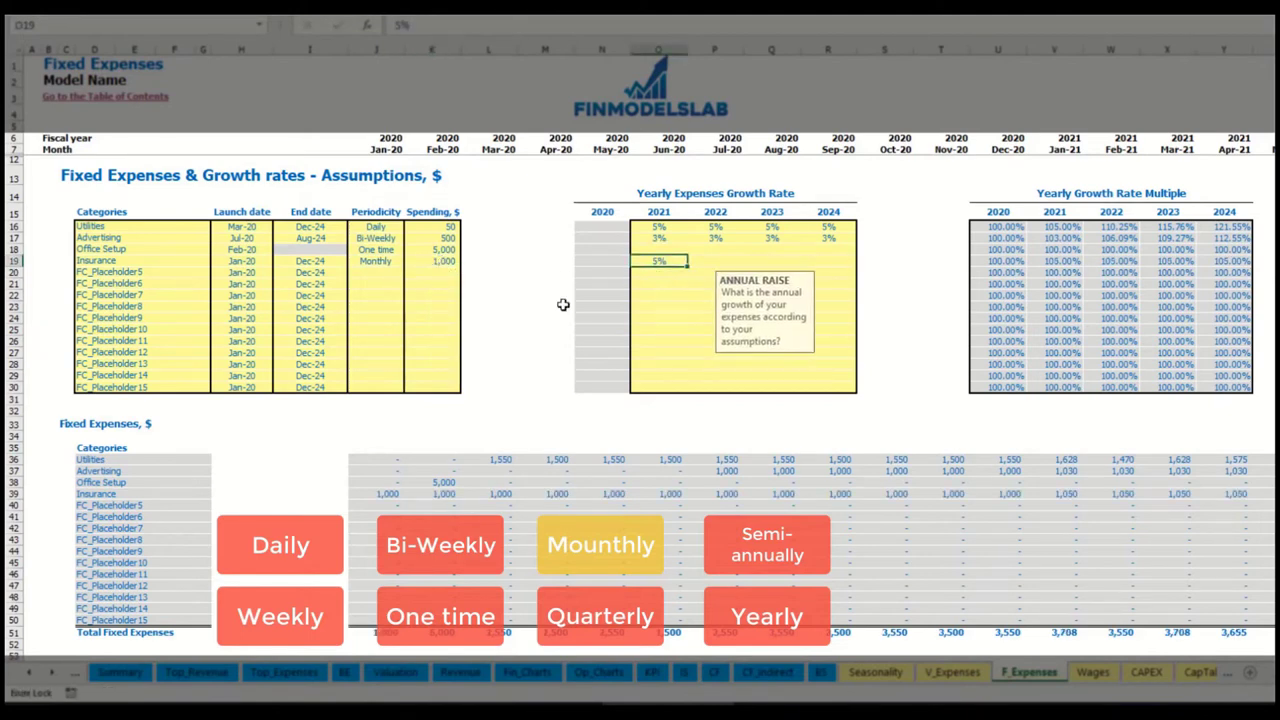
type("3%")
key("Right")
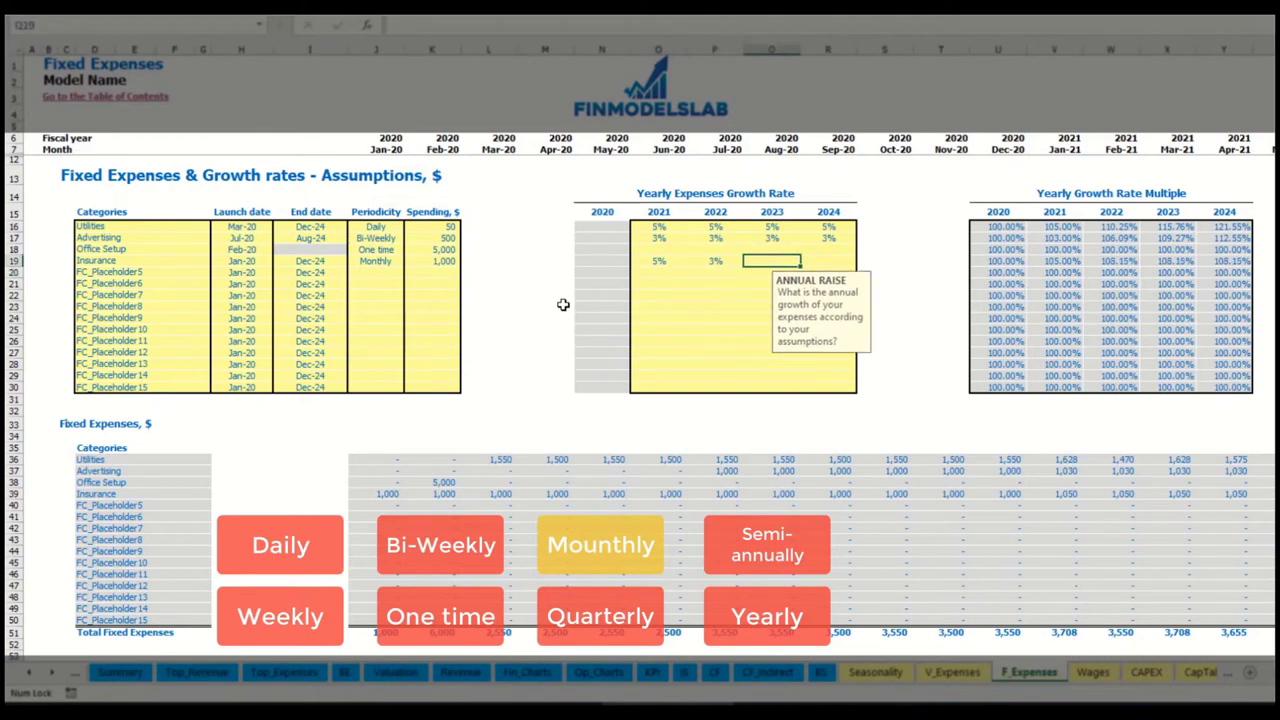
type("2%")
key("Right")
type("1%")
key("Return")
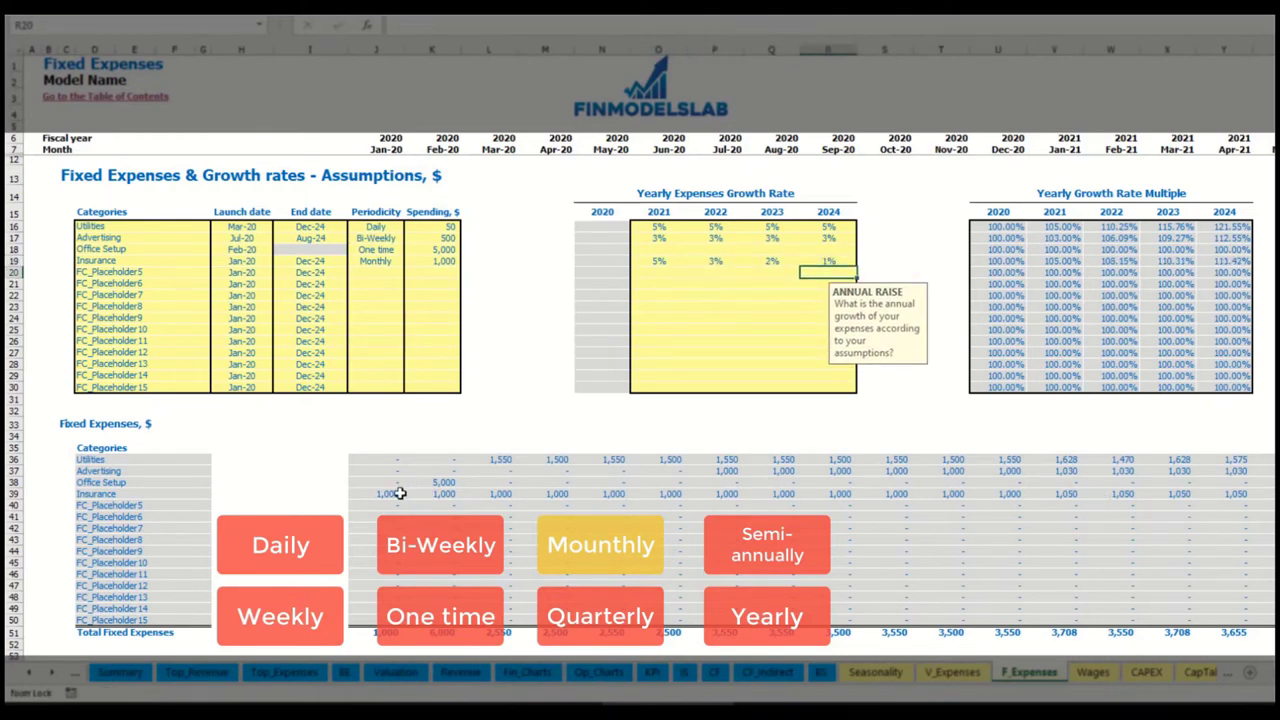
Step: Examine the monthly Insurance amounts across 2020 and 2021 to see how the periodicity and growth rates apply
left_click_drag(386, 496, 1044, 496)
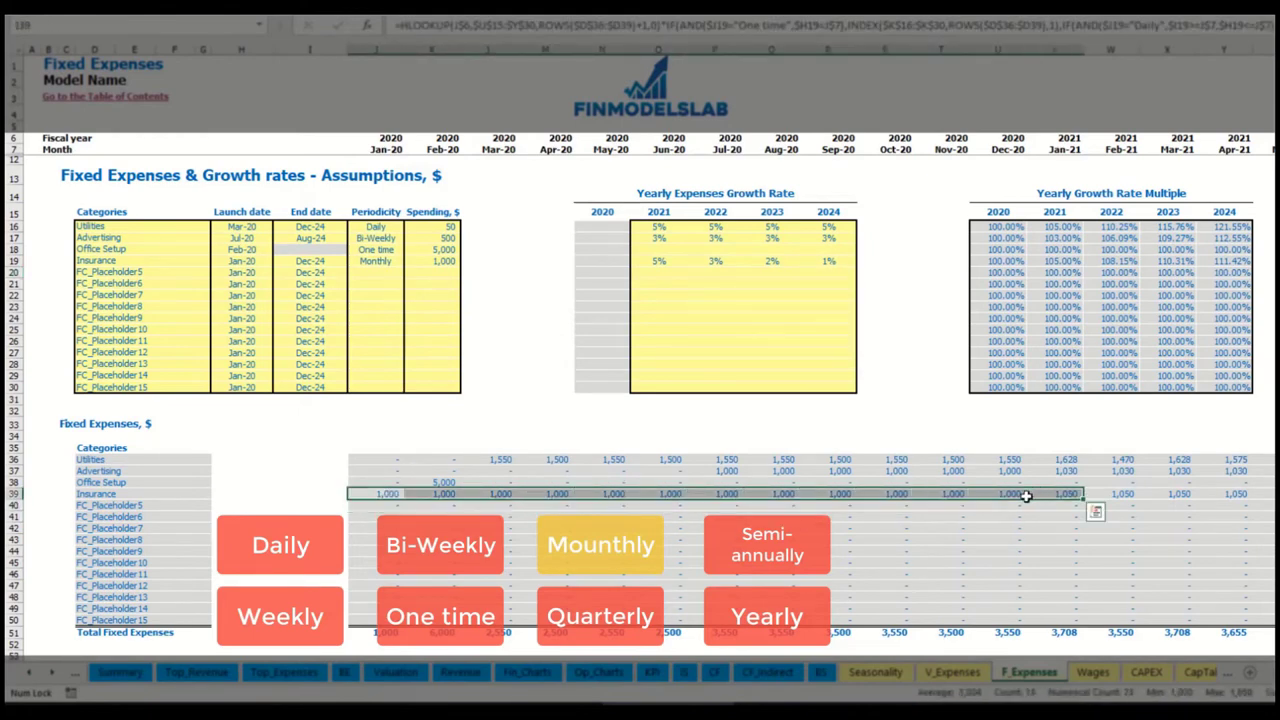
left_click(1040, 496)
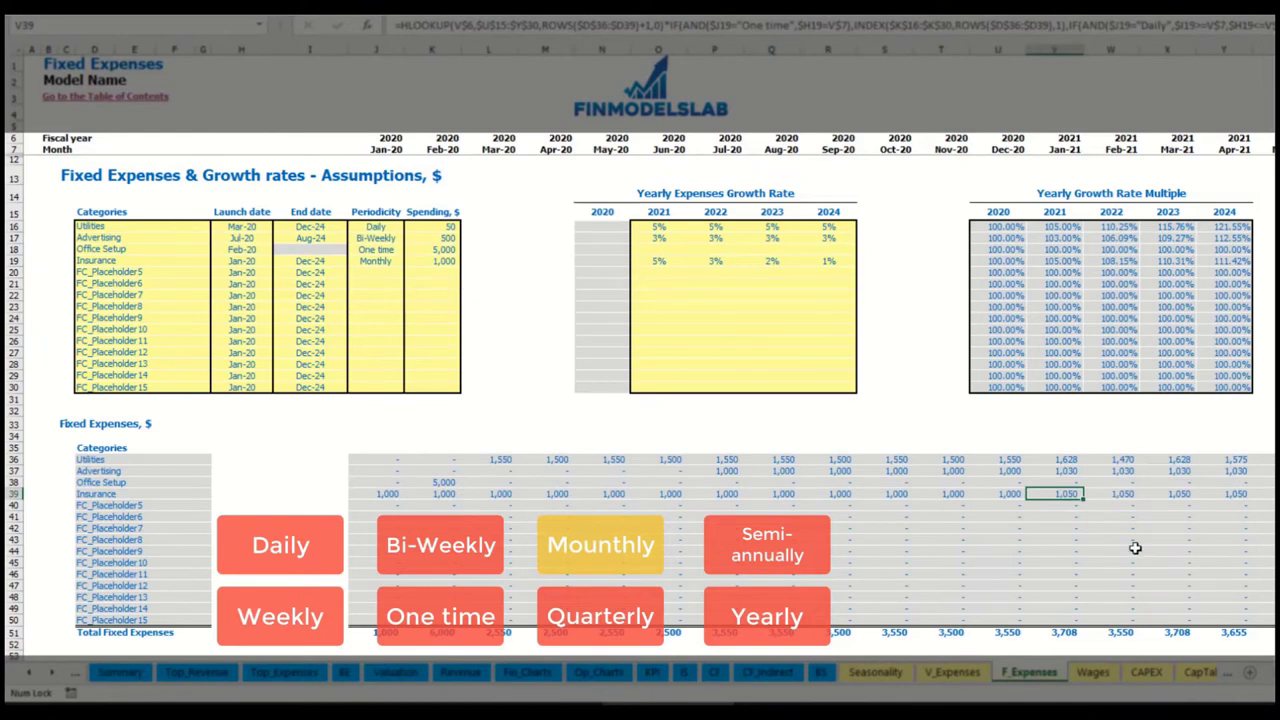
scroll(650, 340, "right", 3)
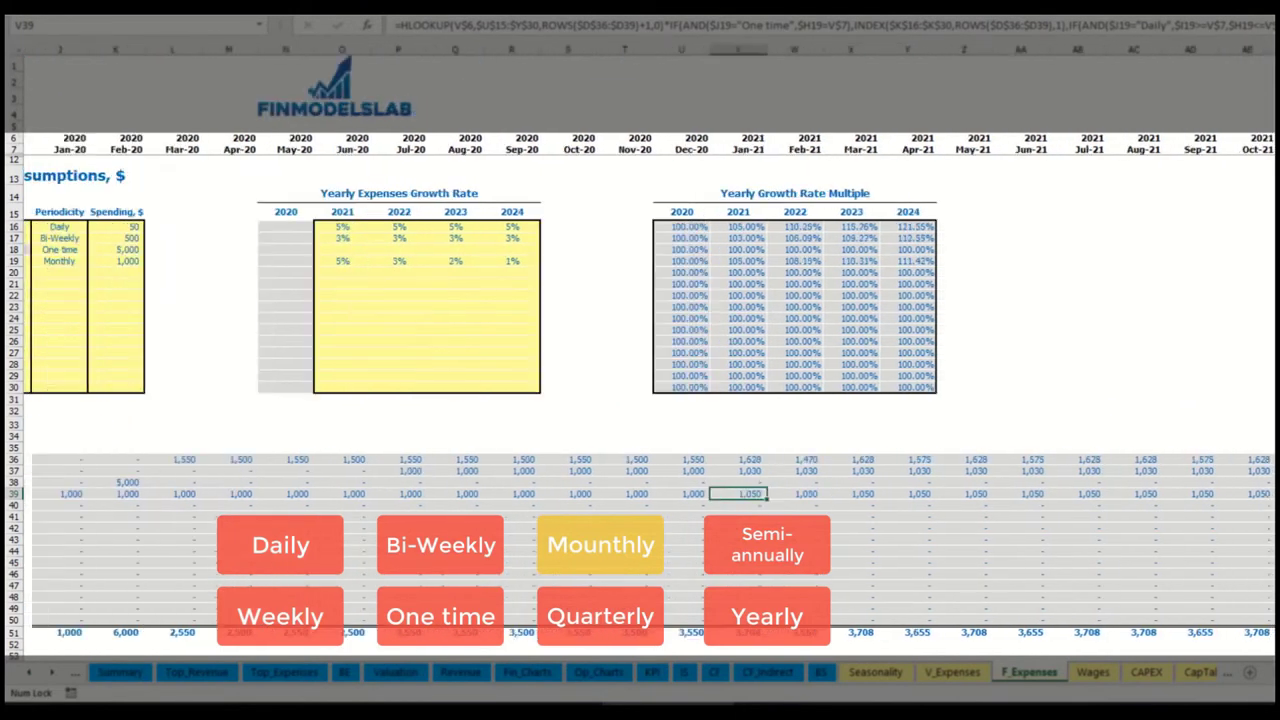
key("ctrl+shift+Up")
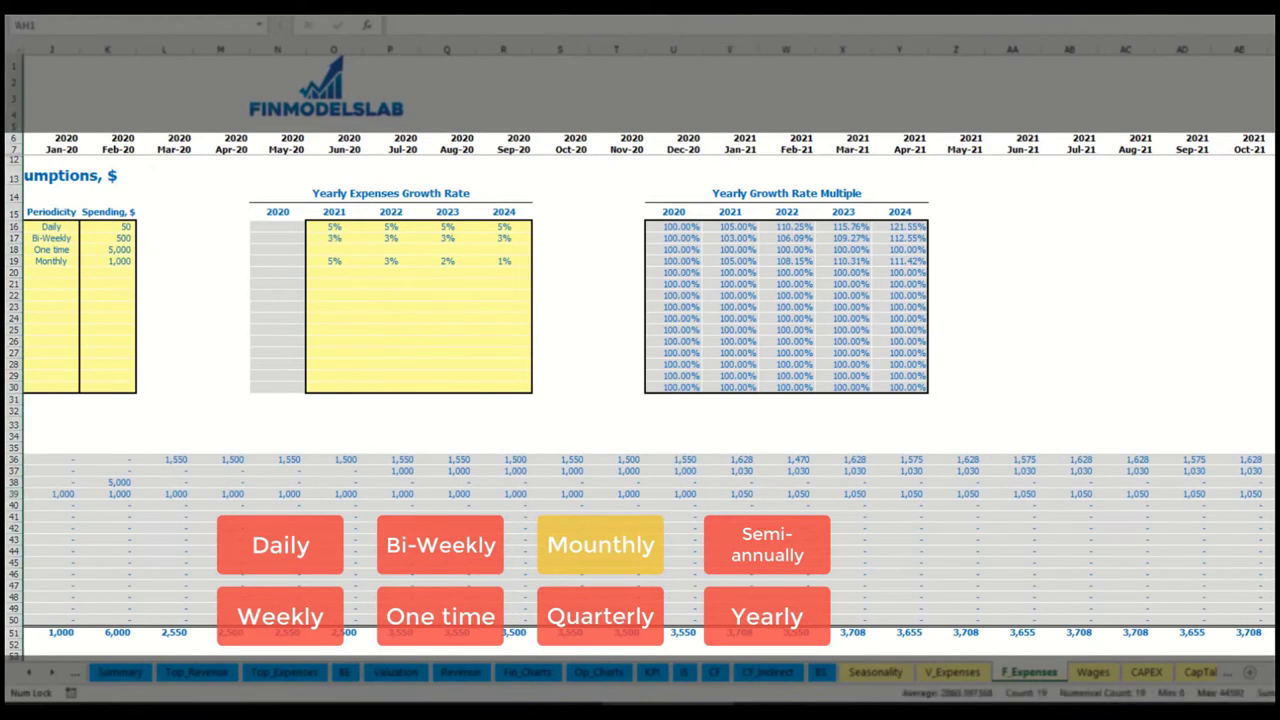
key("ctrl+shift+Down")
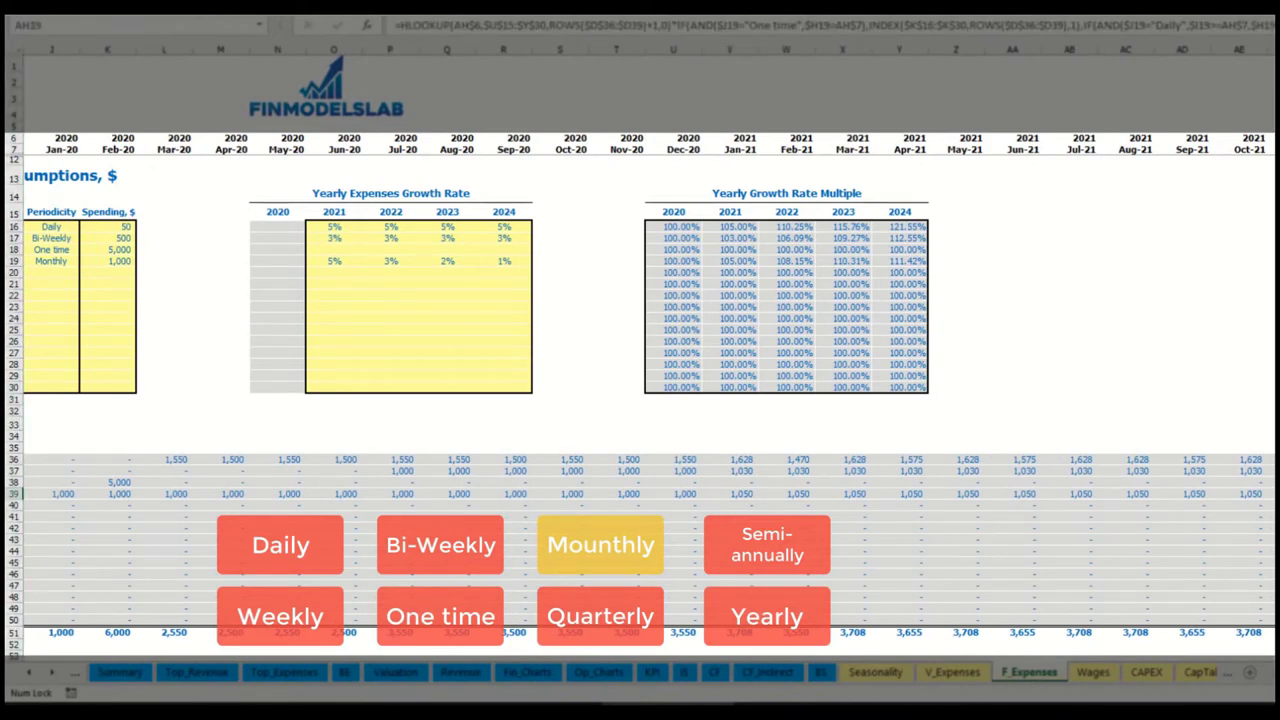
scroll(974, 526, "left", 5)
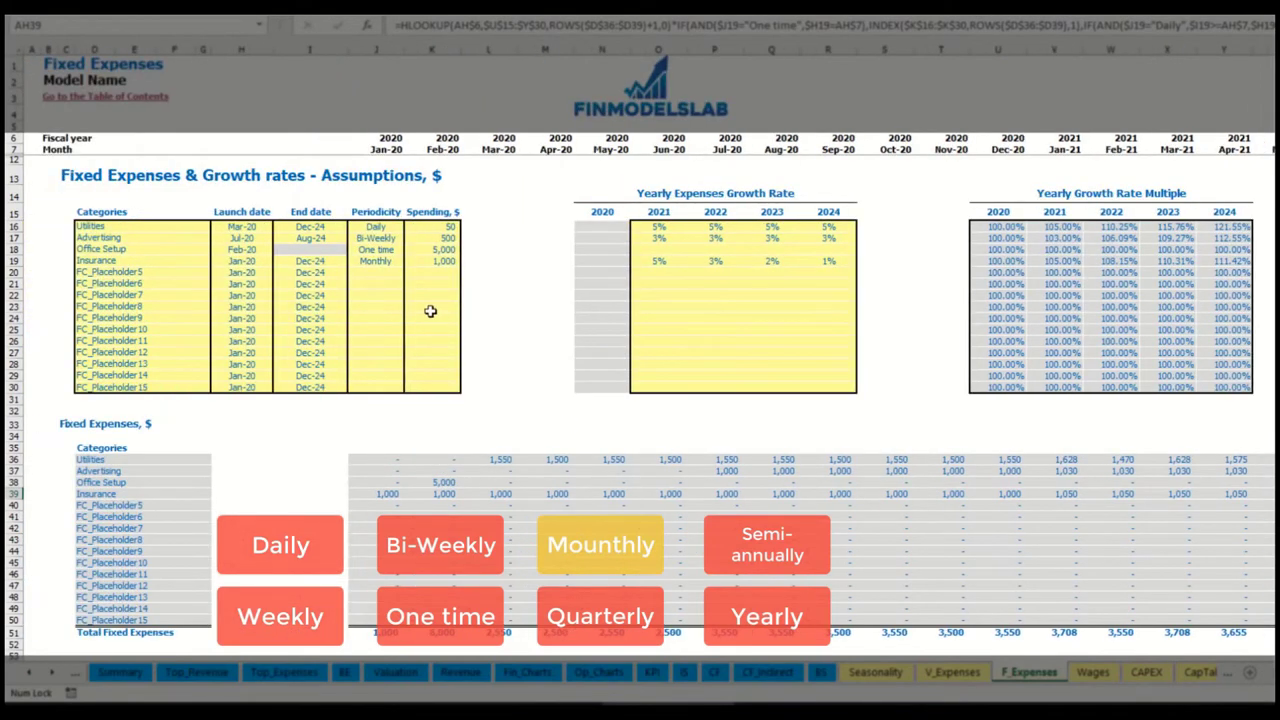
Step: Set the Insurance expense's periodicity to Quarterly and check in which months the amounts fall
left_click(385, 262)
left_click(408, 262)
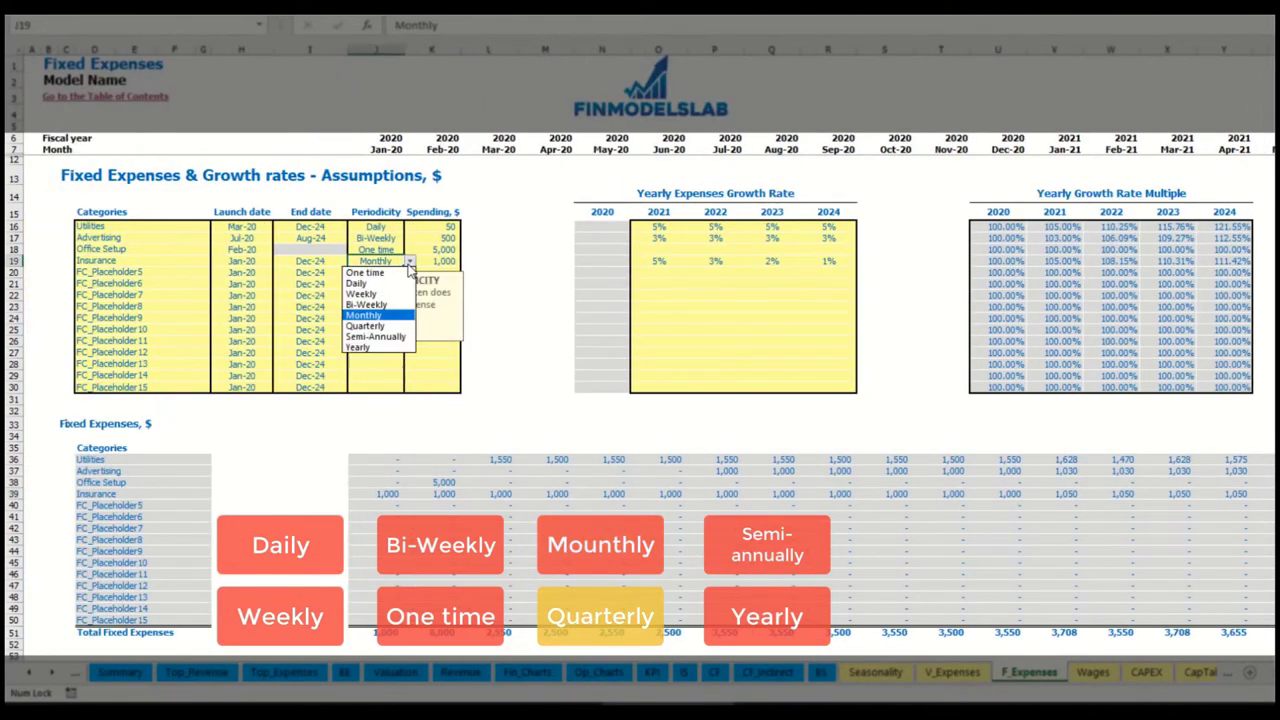
left_click(408, 326)
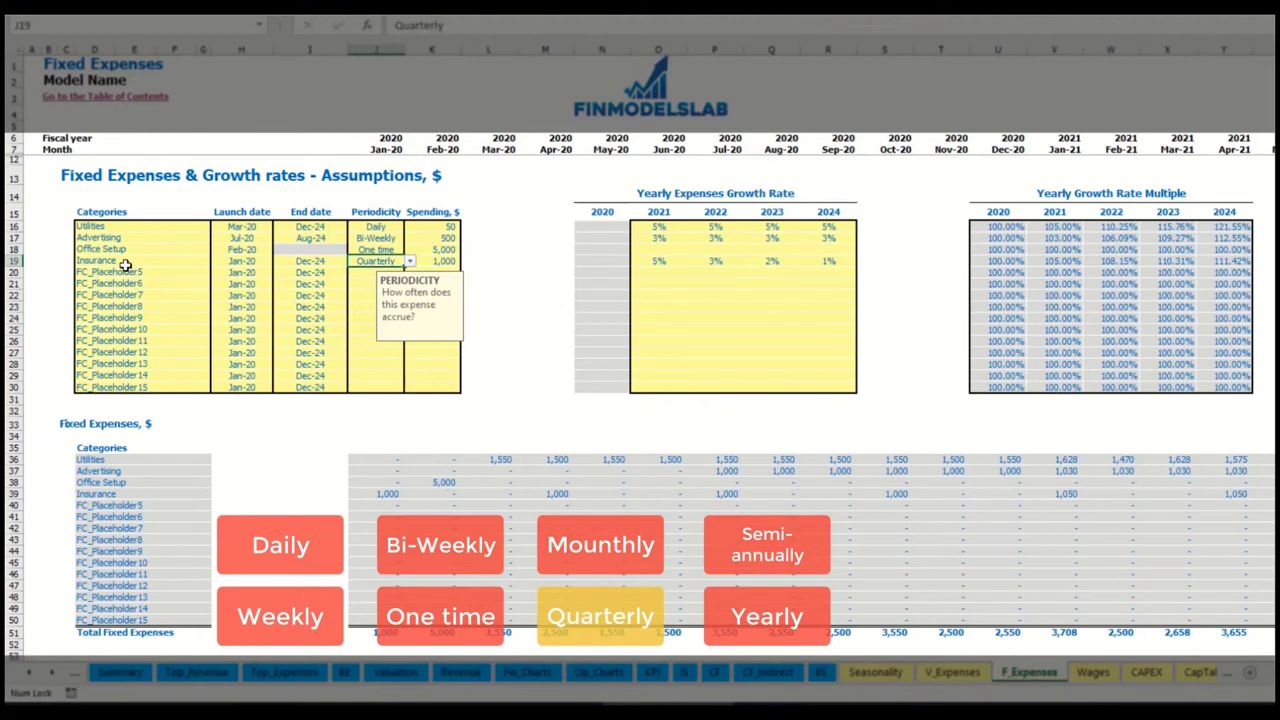
left_click(385, 494)
left_click(549, 494)
left_click(712, 495)
Step: Set the Insurance expense's launch date to Feb-20 and check how its quarterly amounts shift
left_click(262, 260)
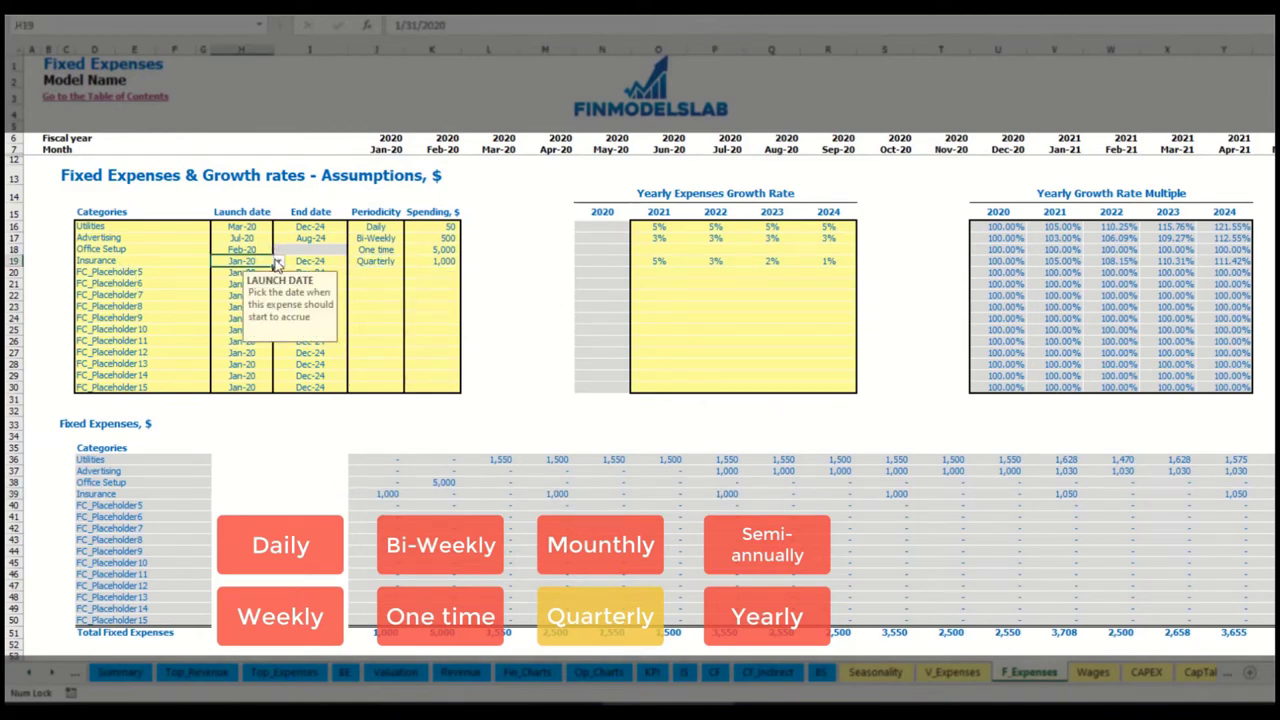
left_click(279, 261)
left_click(255, 288)
left_click(446, 492)
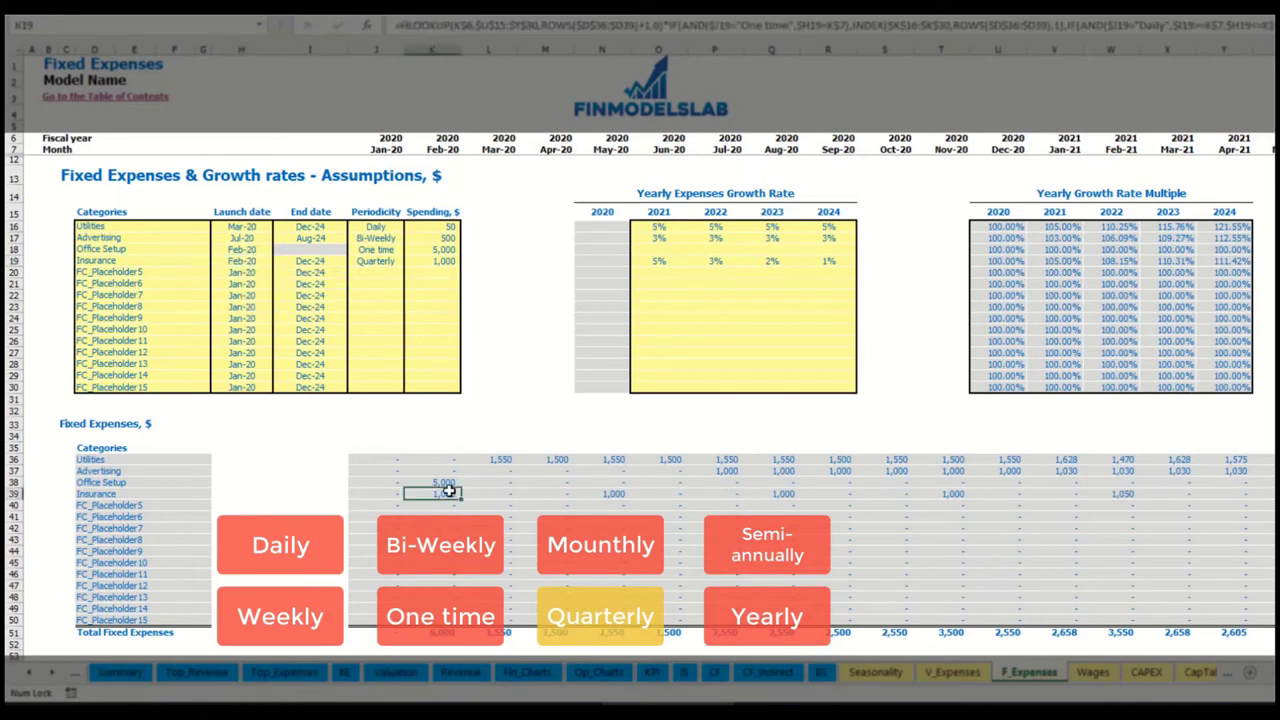
left_click(786, 492)
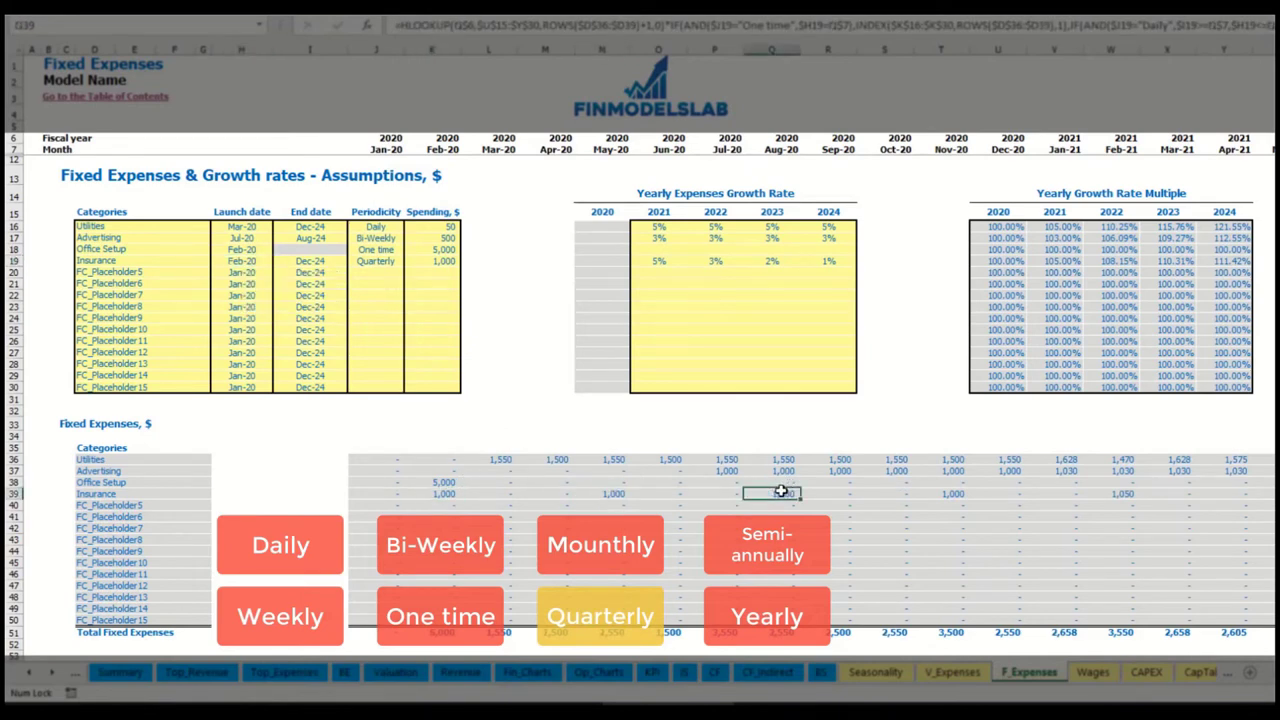
left_click(431, 494)
left_click(614, 494)
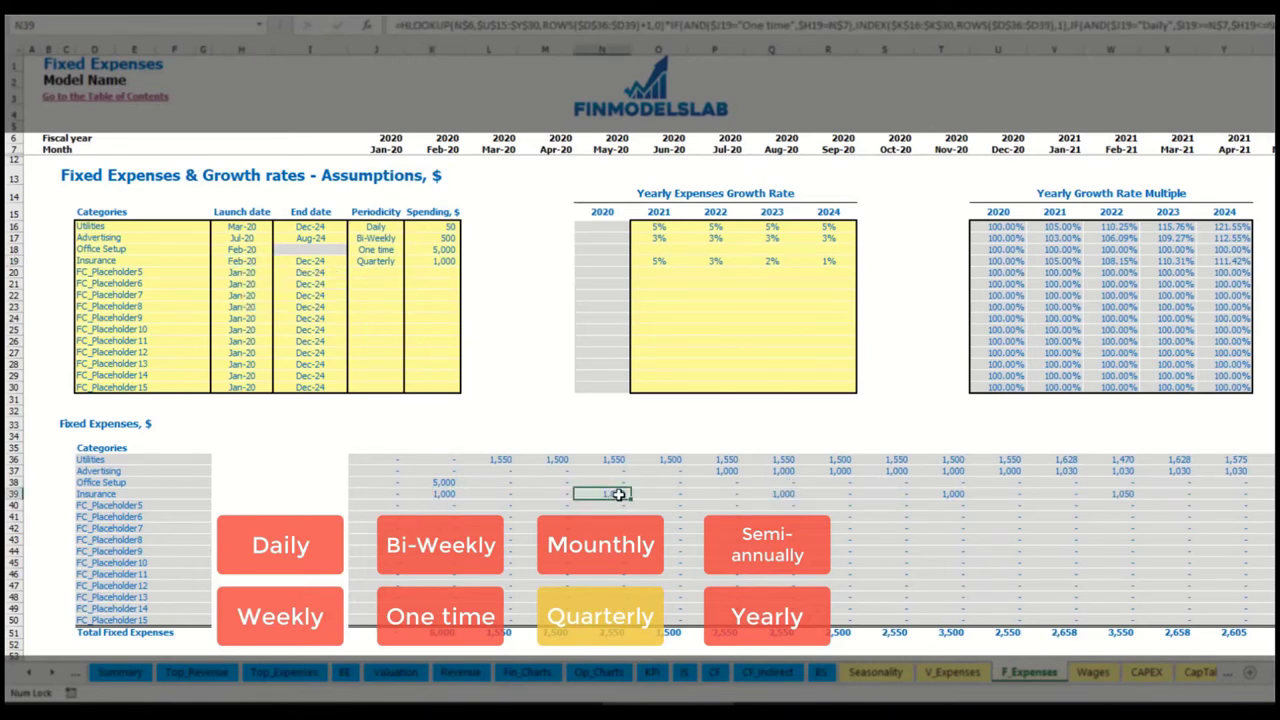
Step: Set the Insurance expense's periodicity to Semi-Annually and check its monthly amounts through early 2021
left_click(398, 262)
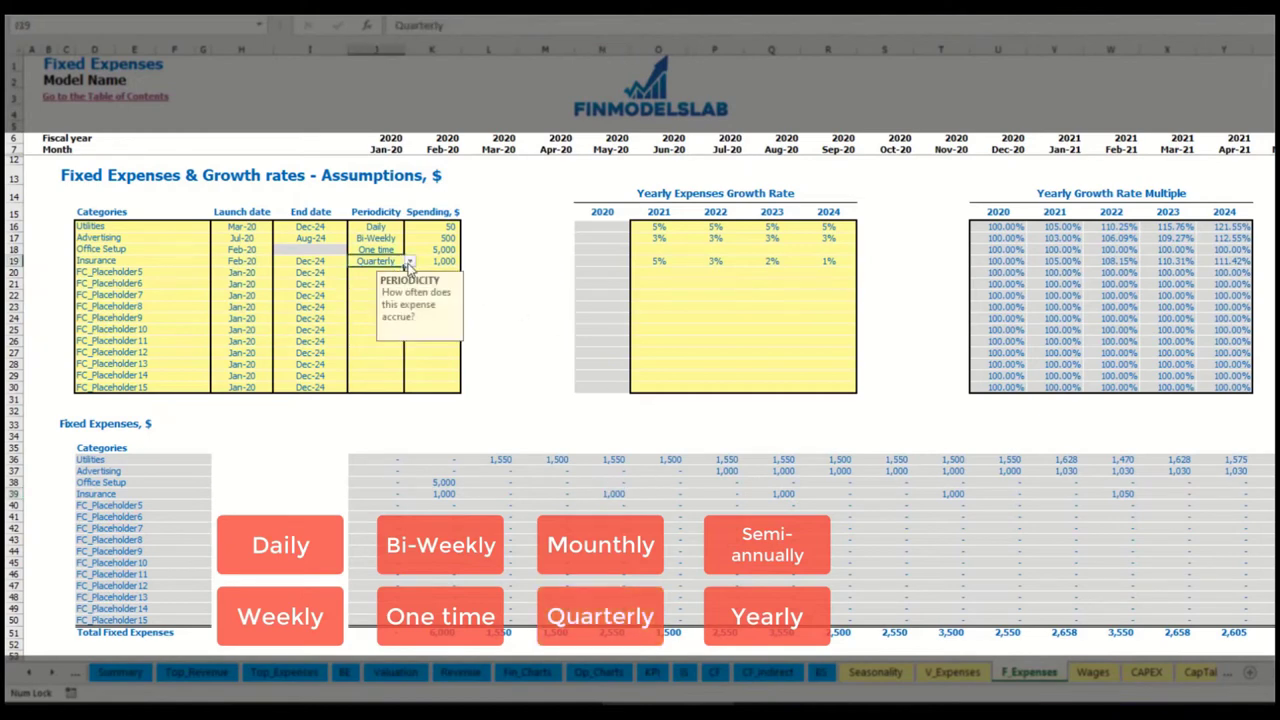
left_click(409, 261)
left_click(392, 337)
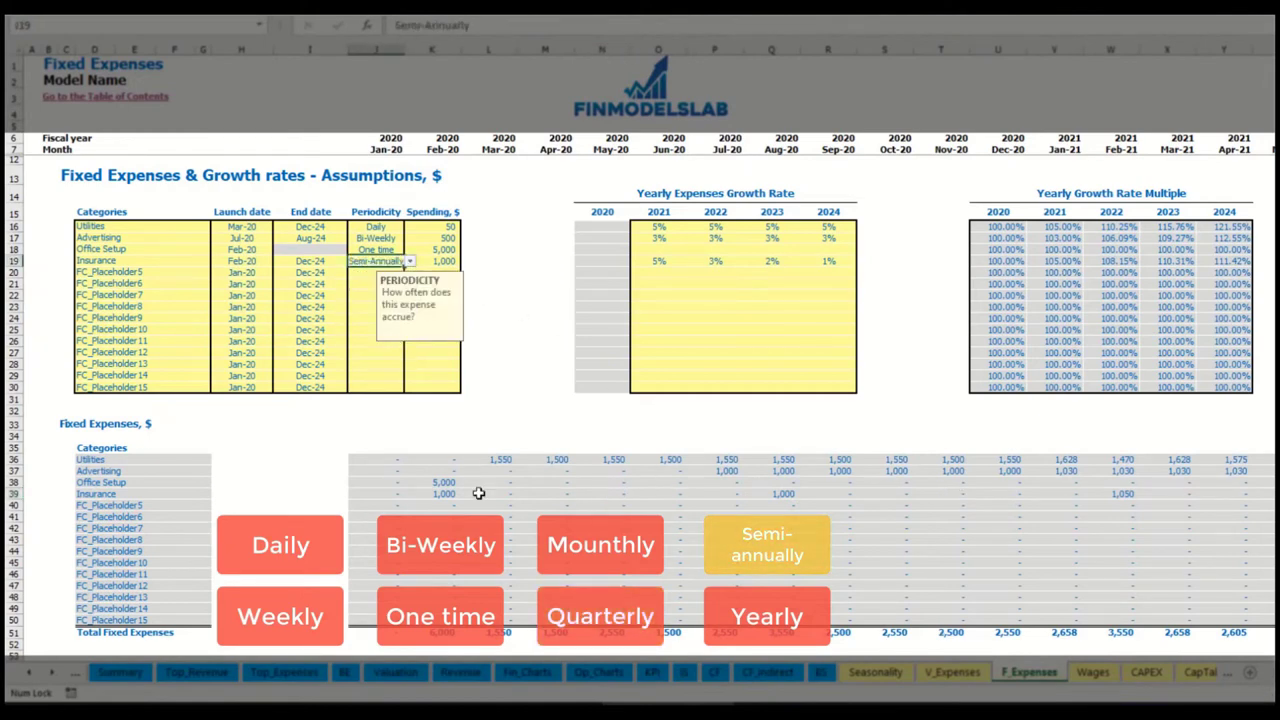
left_click_drag(438, 497, 1065, 494)
left_click(1097, 505)
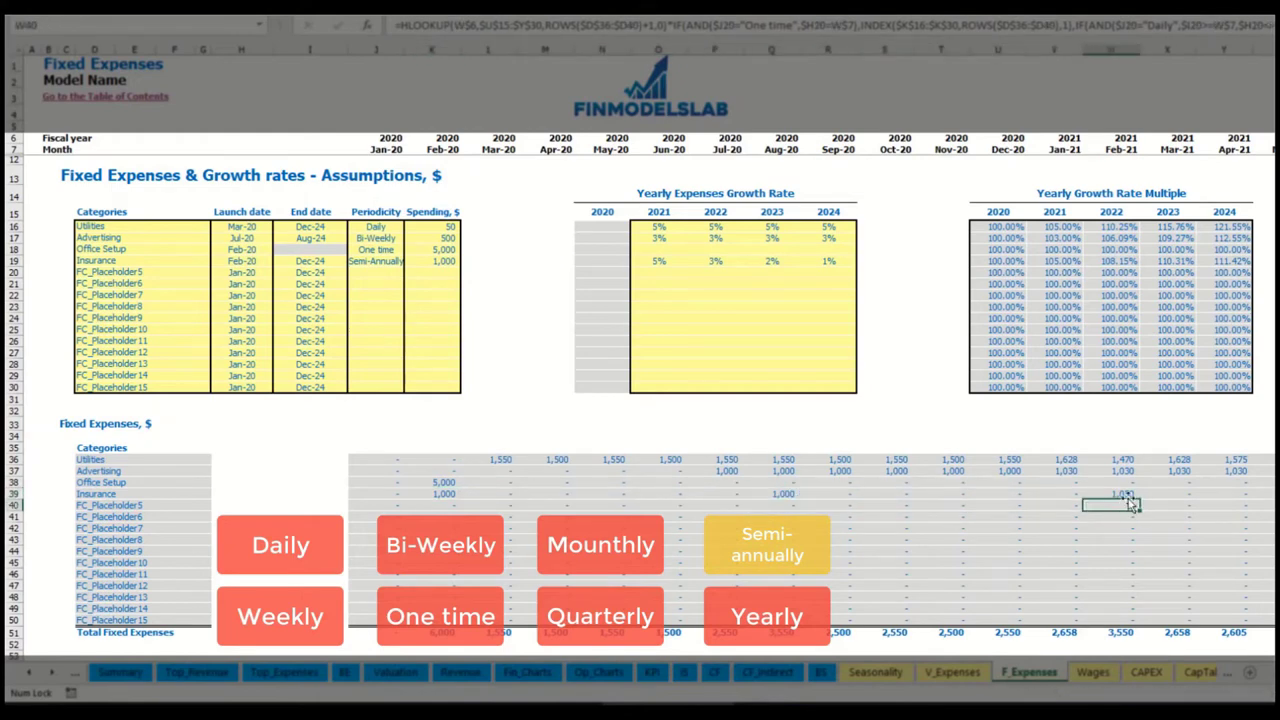
Step: Set the Insurance expense's periodicity to Yearly and review its monthly amounts, launch date and end date
left_click(393, 265)
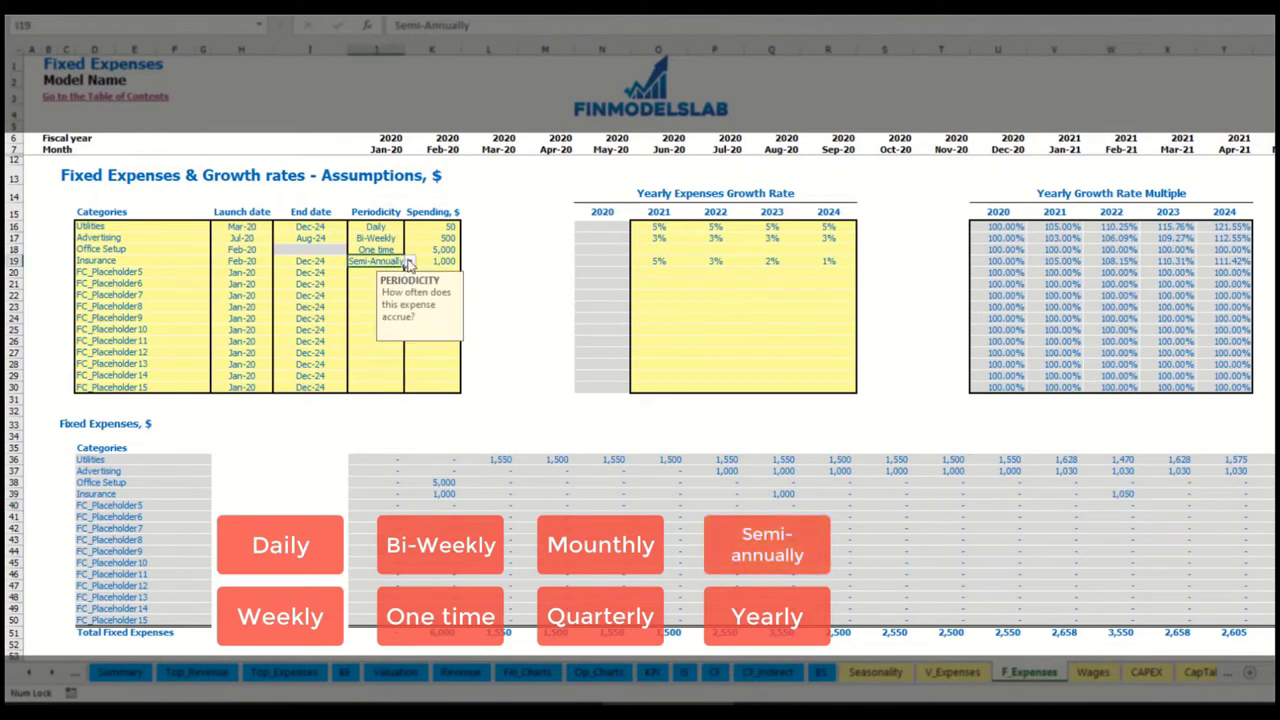
left_click(409, 261)
left_click(368, 347)
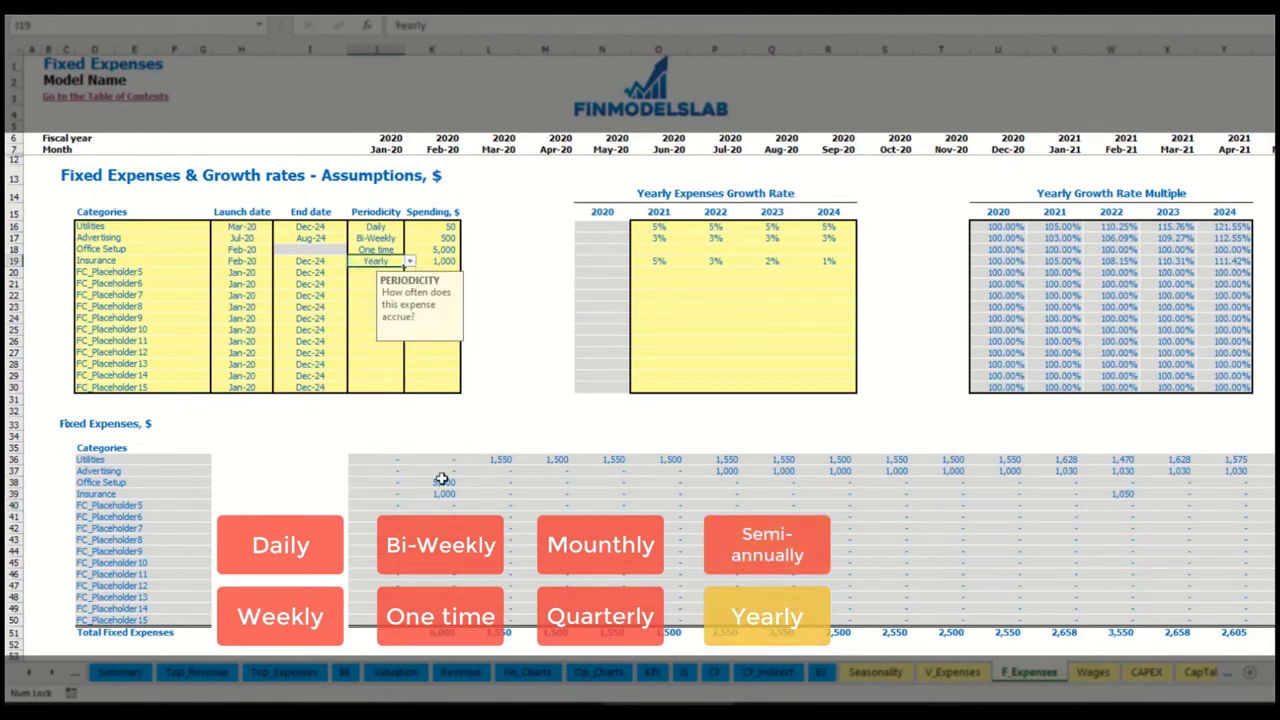
left_click_drag(434, 497, 1265, 494)
left_click(250, 262)
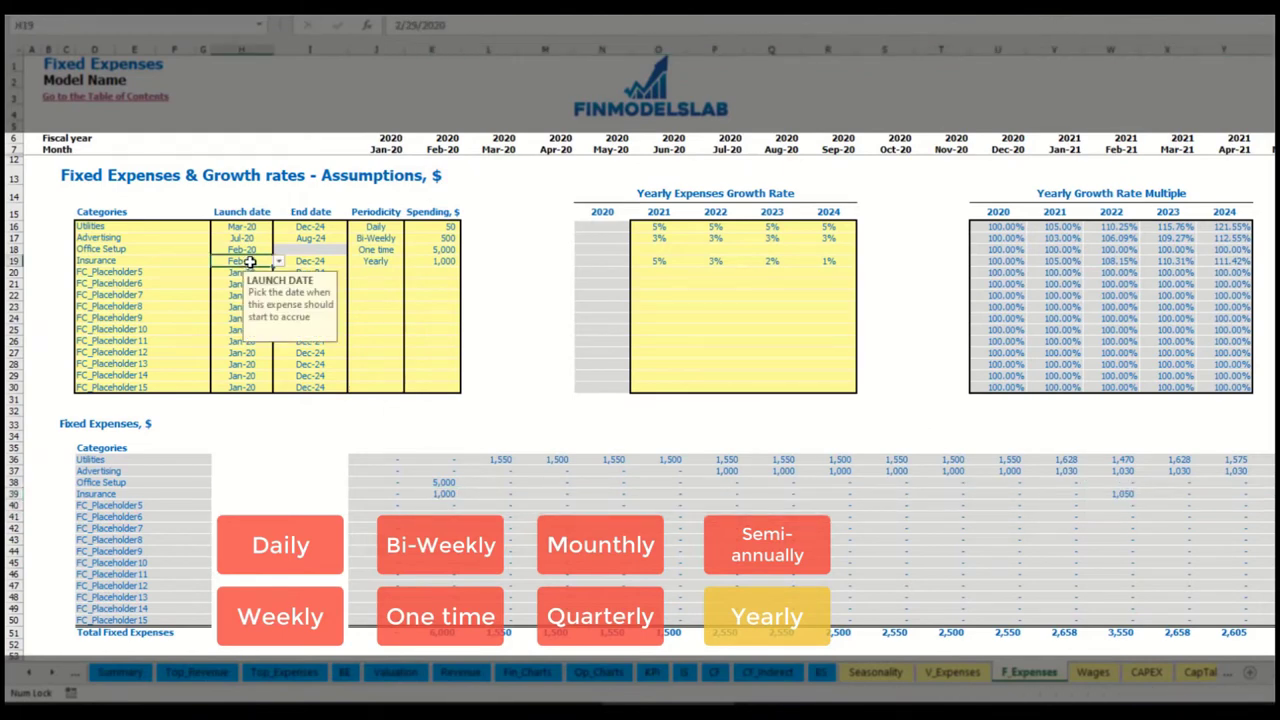
left_click(310, 260)
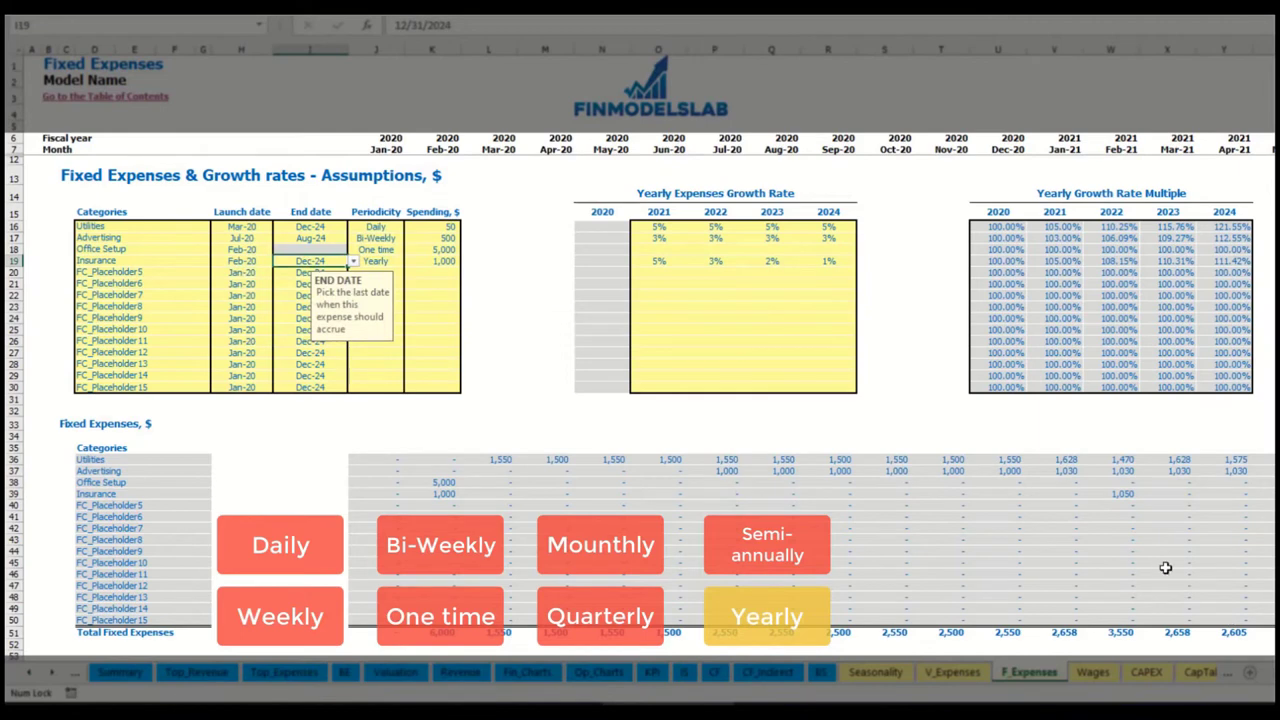
left_click(892, 388)
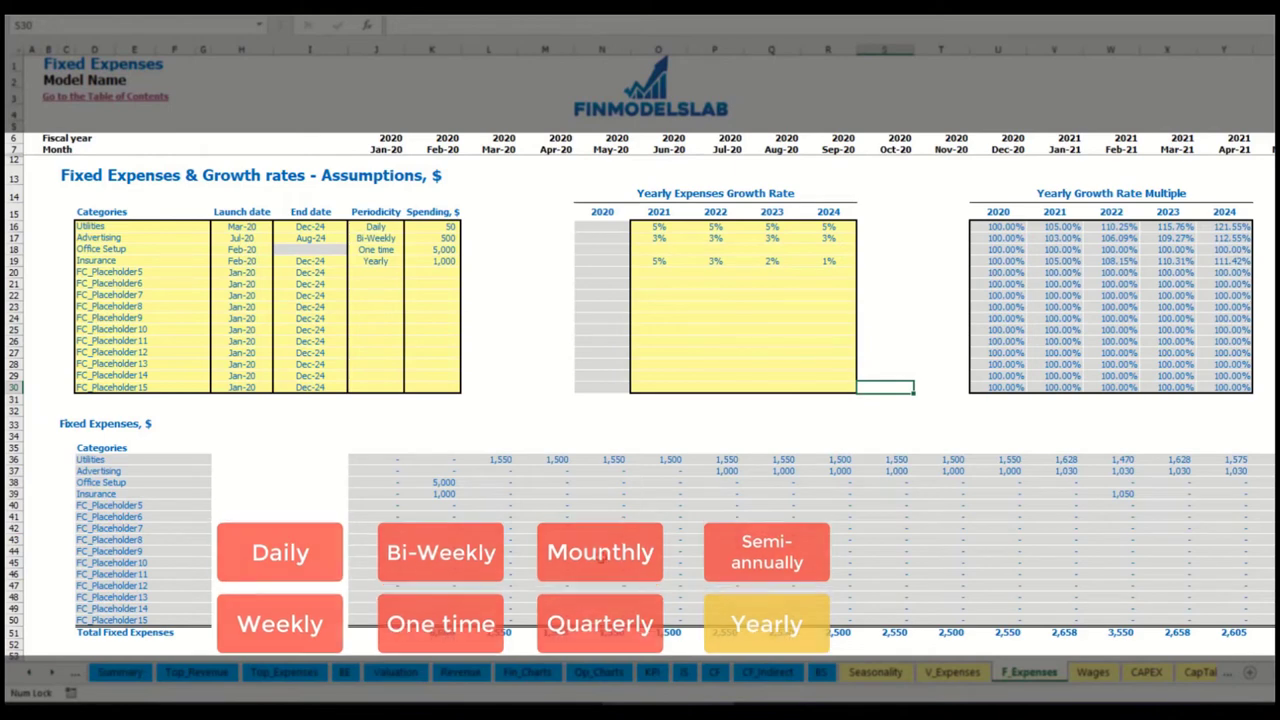
Step: Review the calculated fixed expenses, then expand Total Fixed Expenses in the income statement and examine the individual expense rows
left_click_drag(376, 459, 1168, 618)
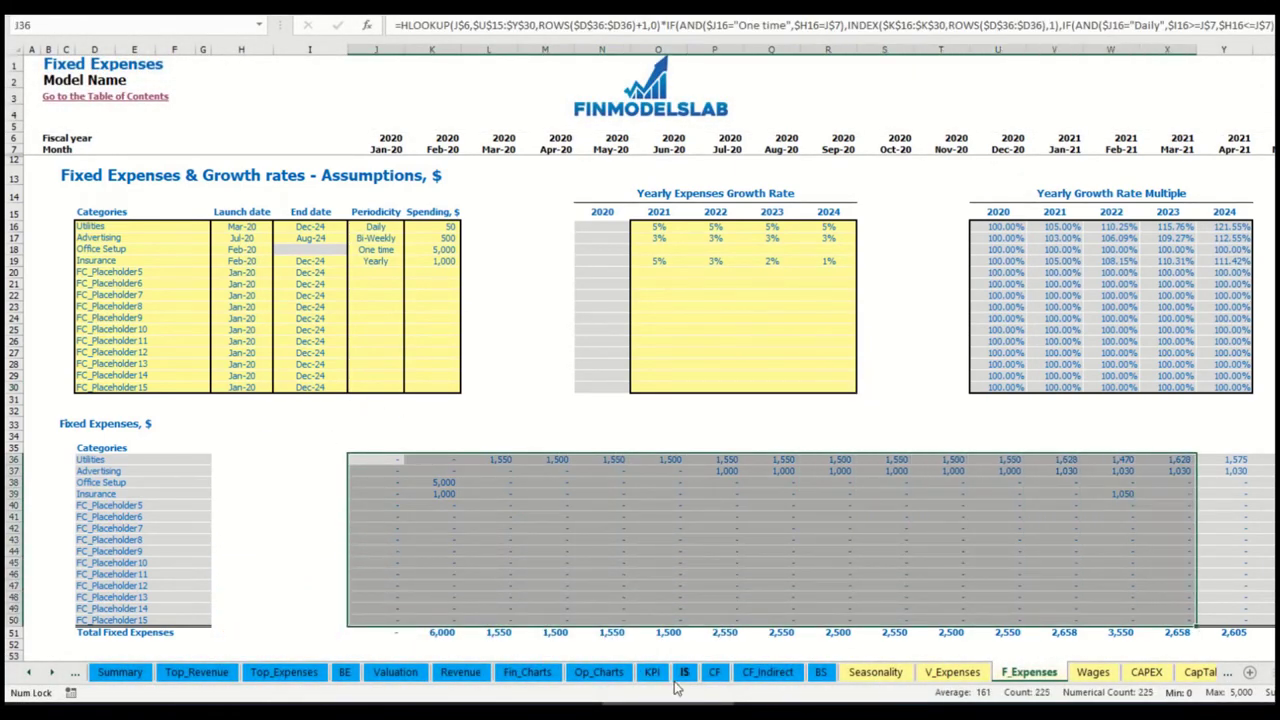
left_click(684, 673)
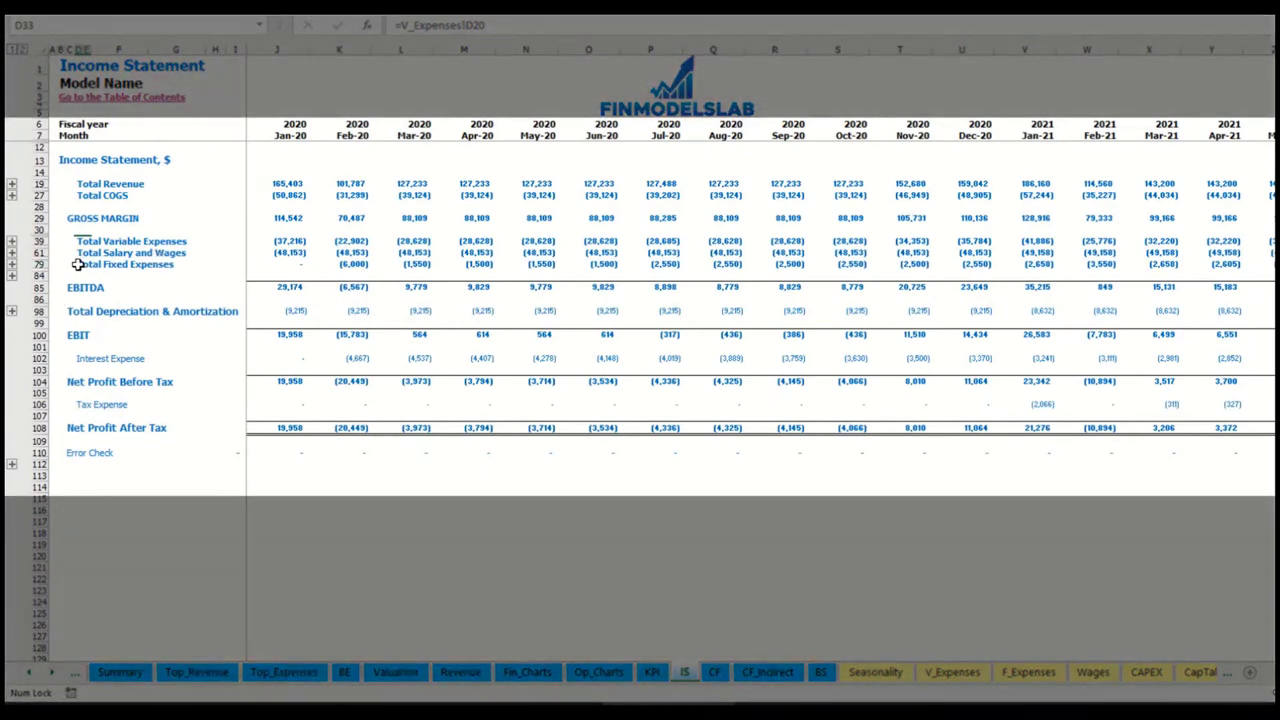
left_click(77, 264)
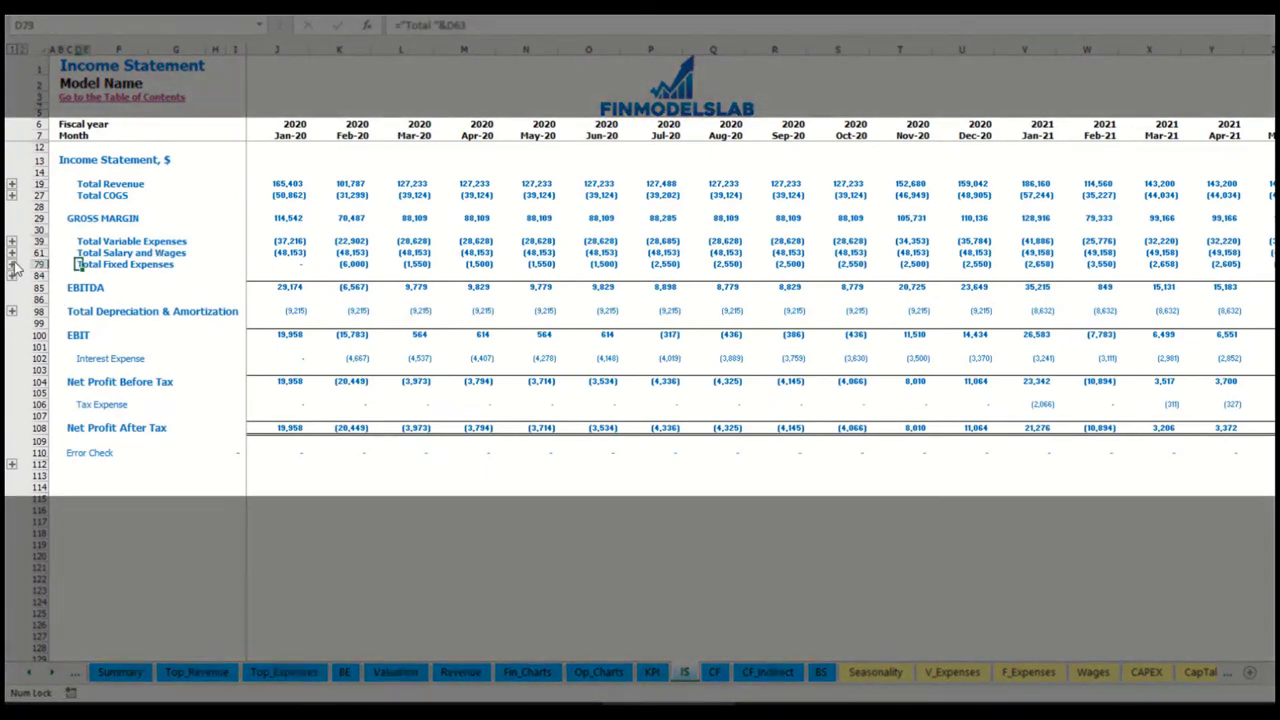
left_click(12, 265)
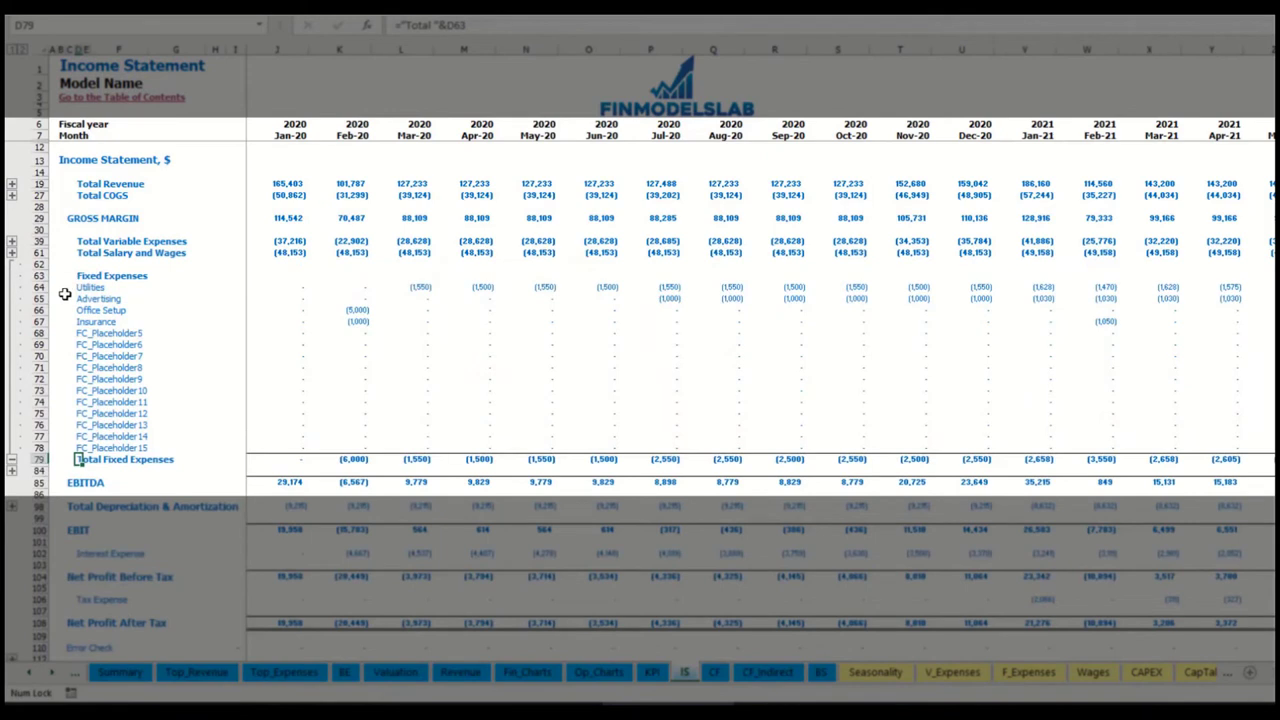
left_click_drag(40, 288, 90, 448)
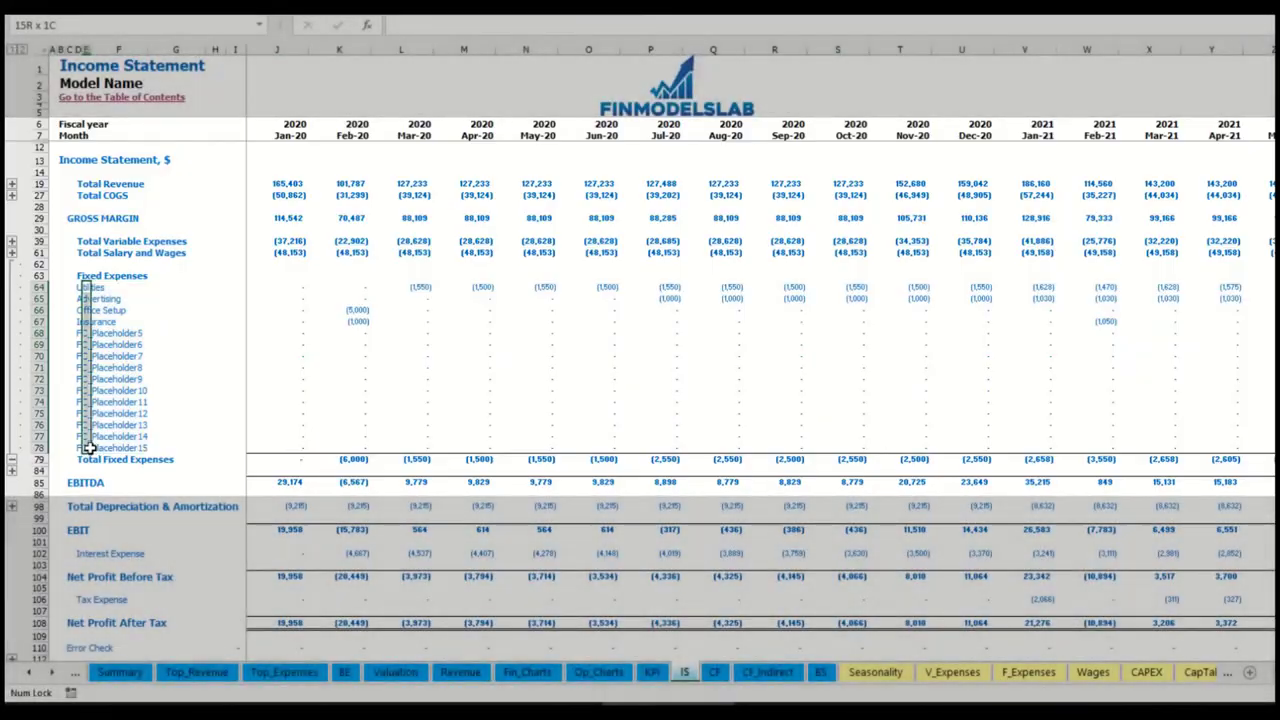
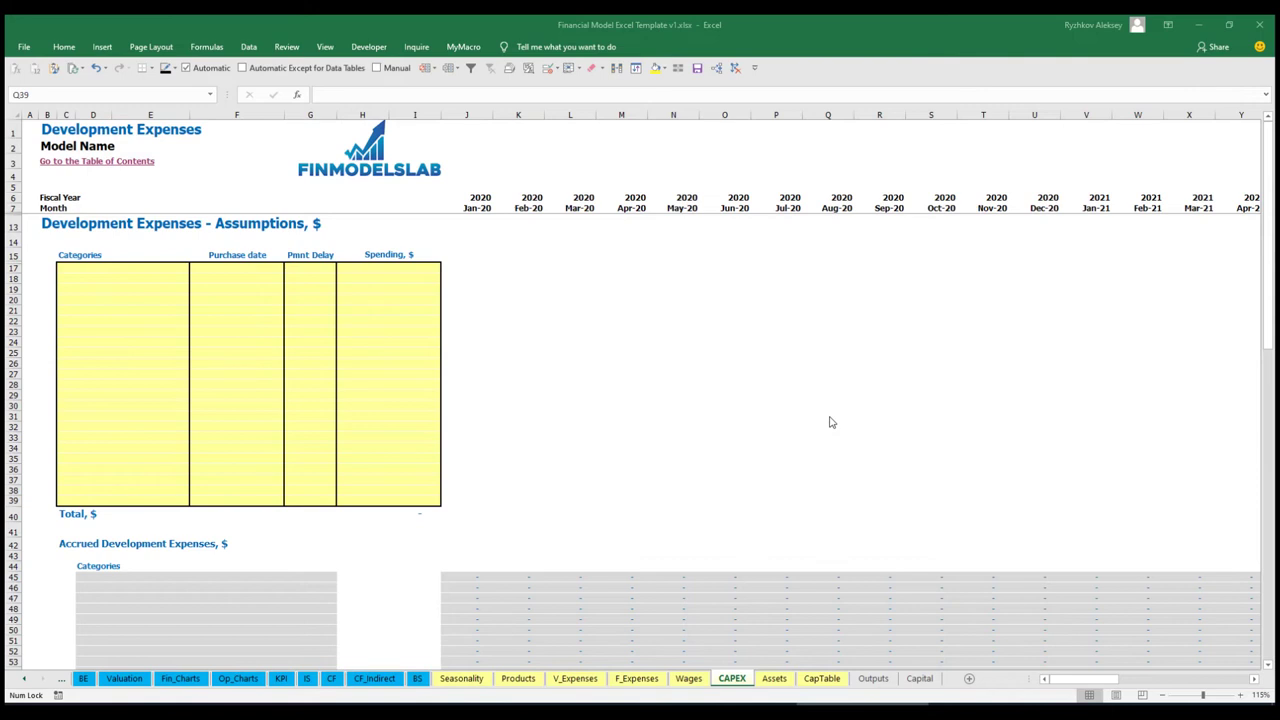
Step: Add the development expense category "Office dev" with purchase date Feb-20 and spending of 10,000
left_click(154, 268)
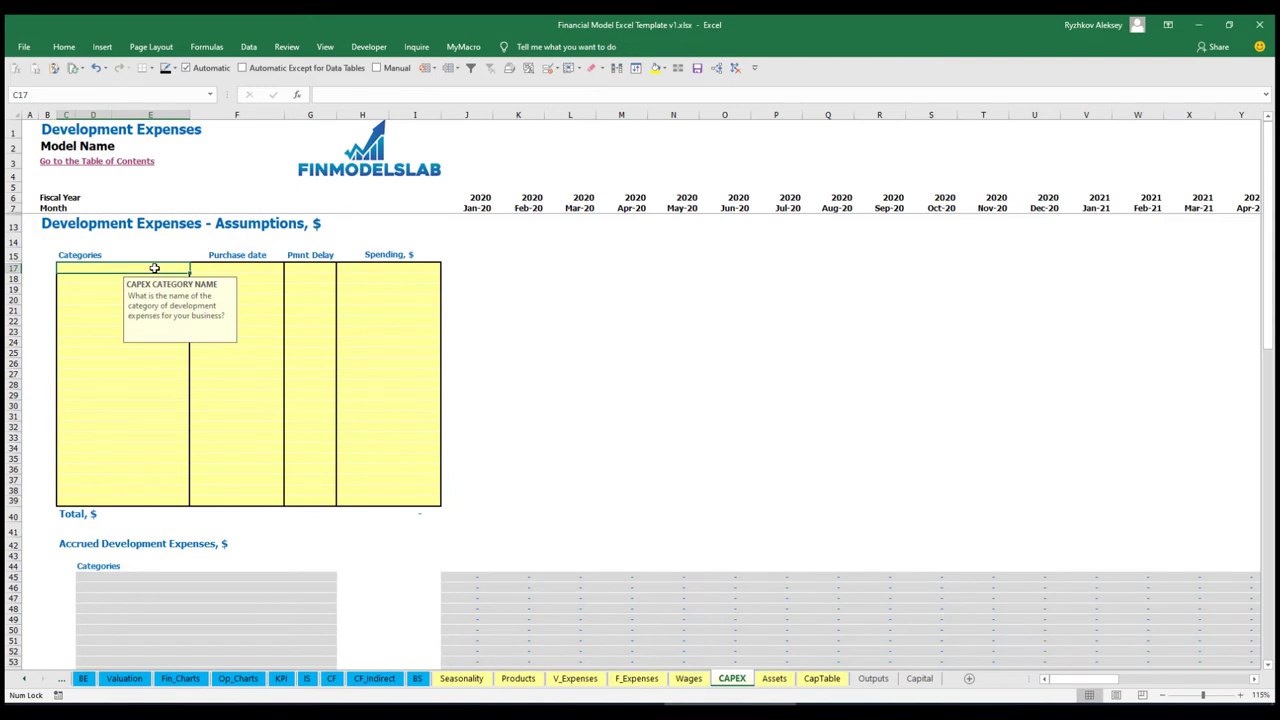
type("Office")
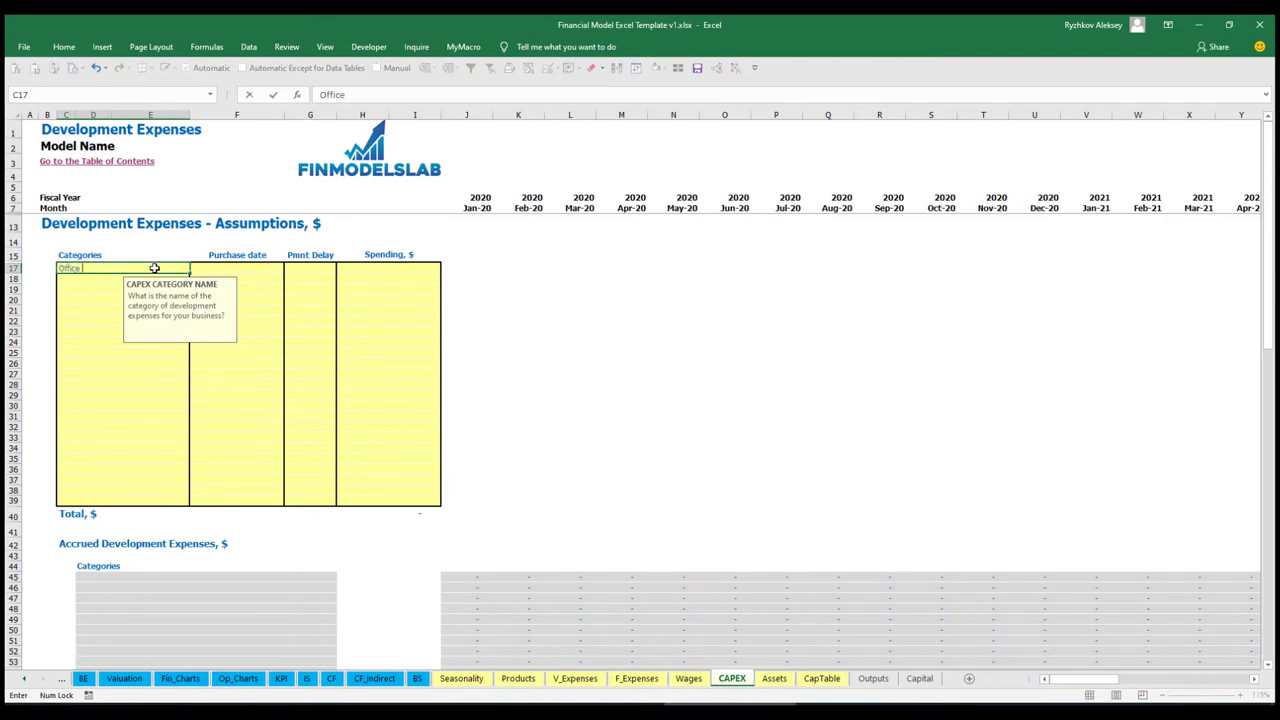
type(" dev")
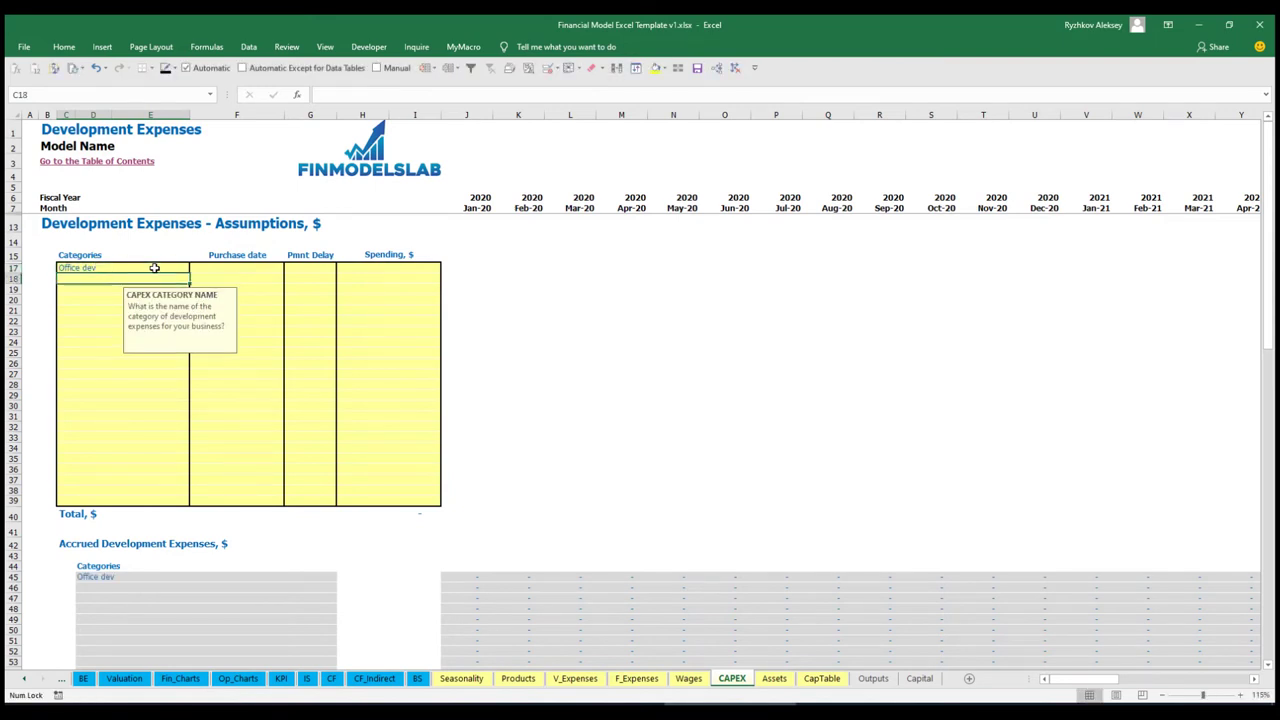
left_click(253, 268)
left_click(290, 270)
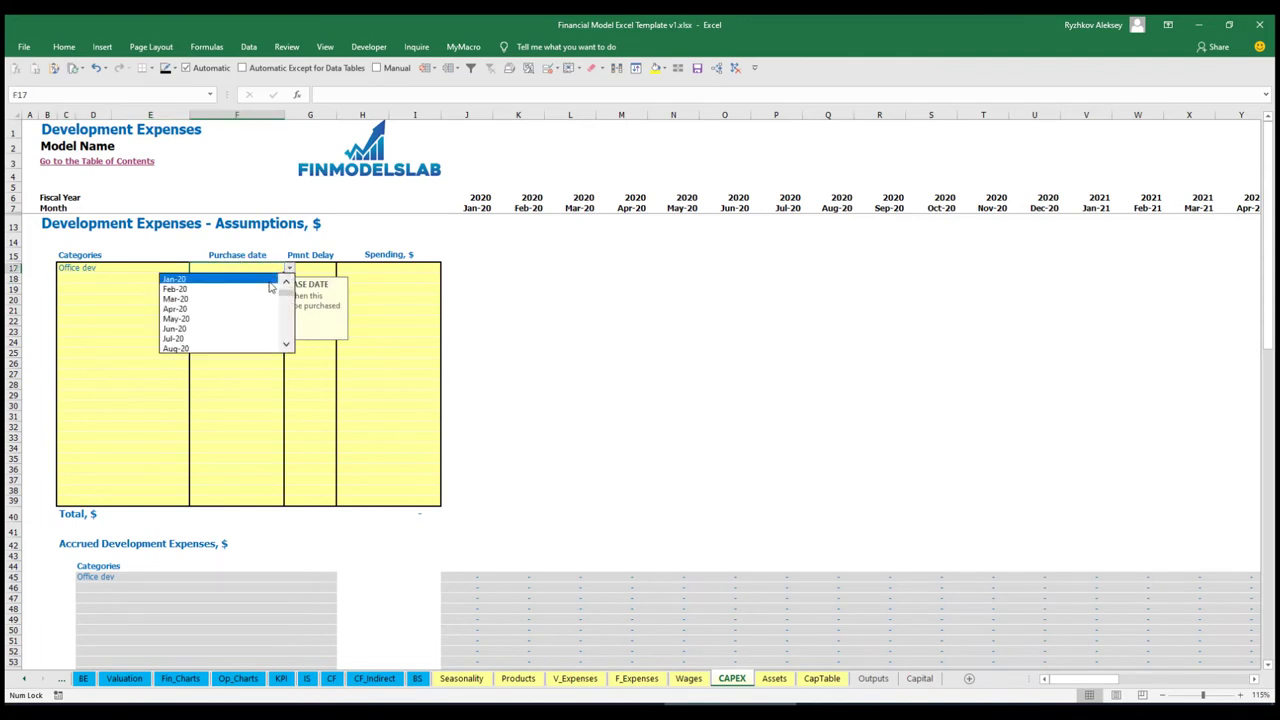
left_click(270, 288)
left_click(373, 265)
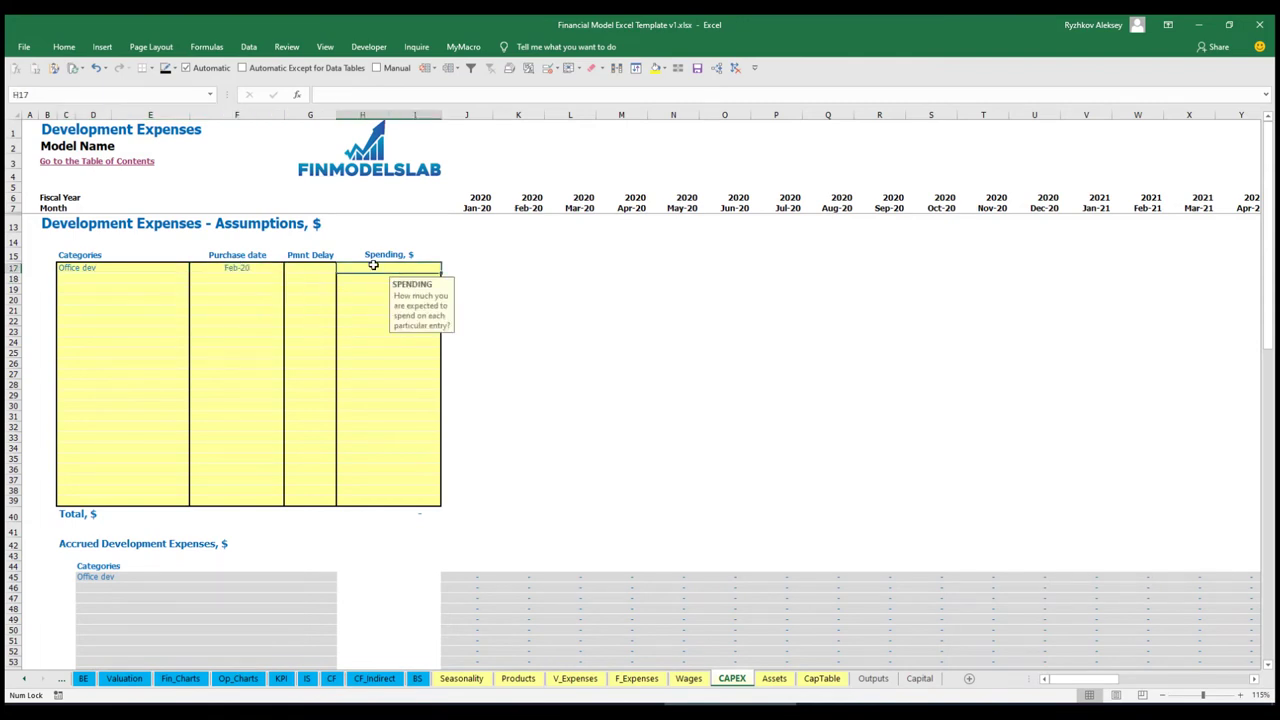
type("10000")
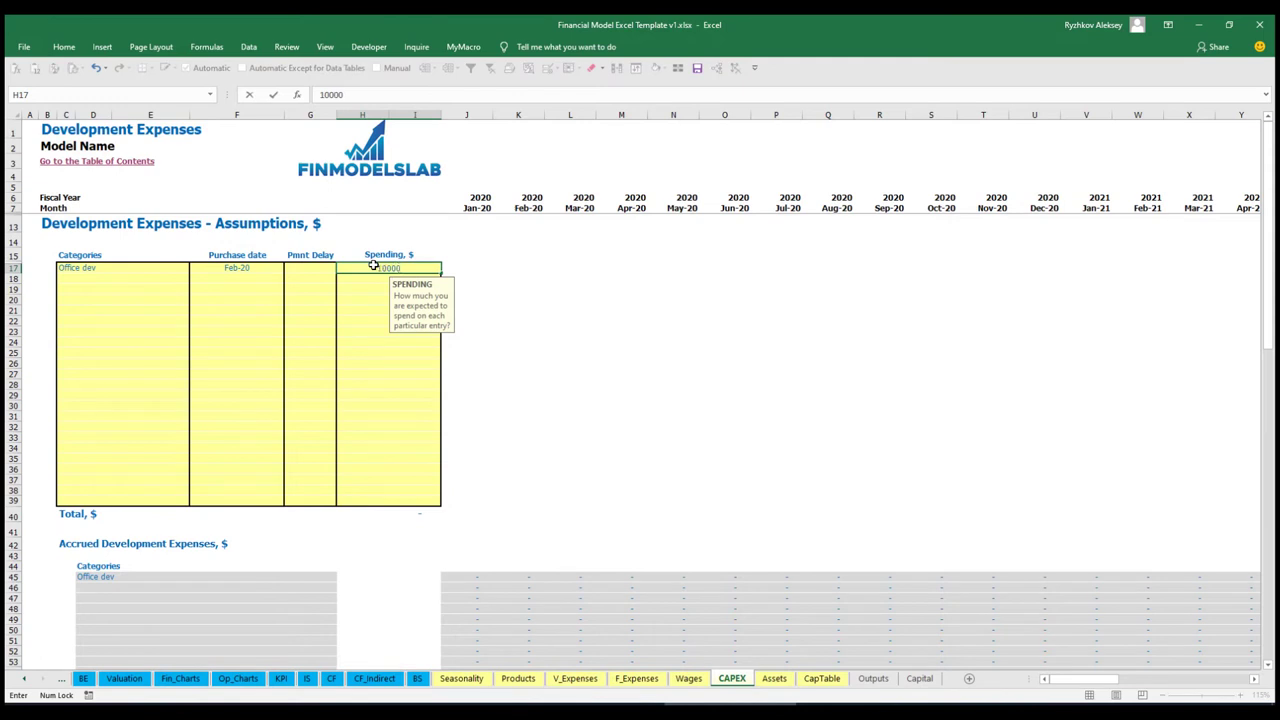
key("Return")
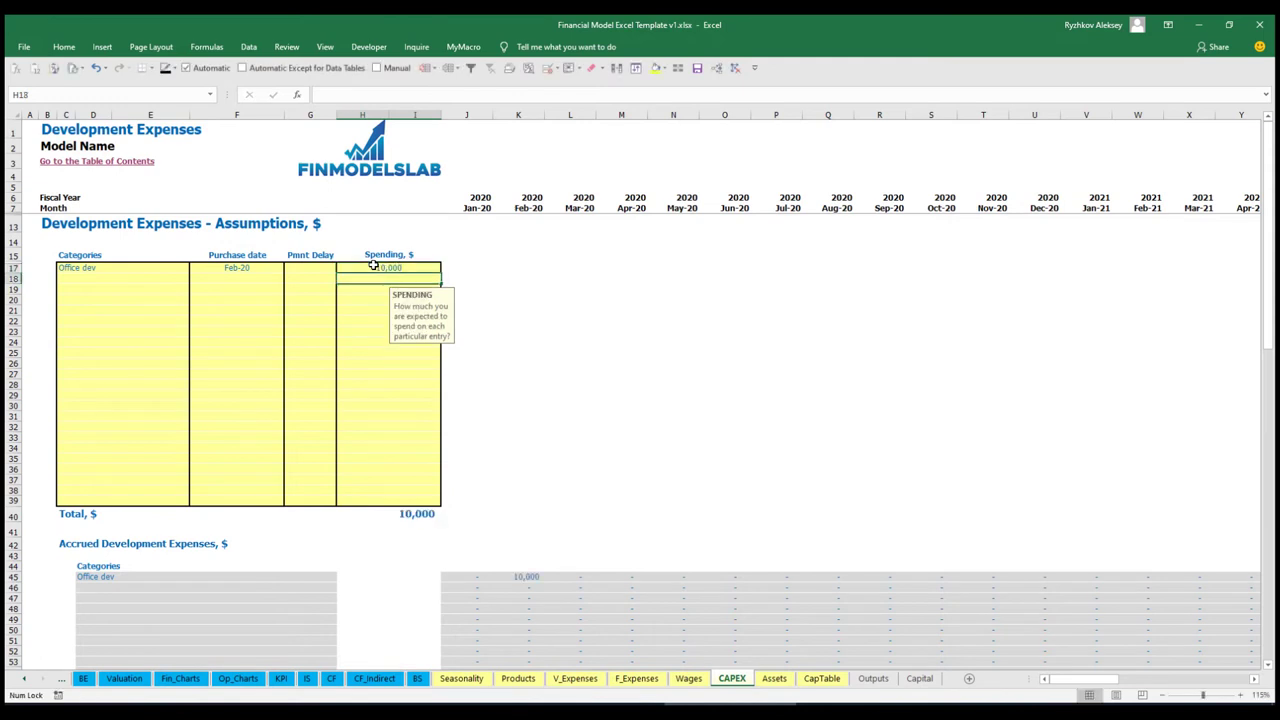
Step: Set the payment delay of the Office dev expense to 2M
left_click(318, 267)
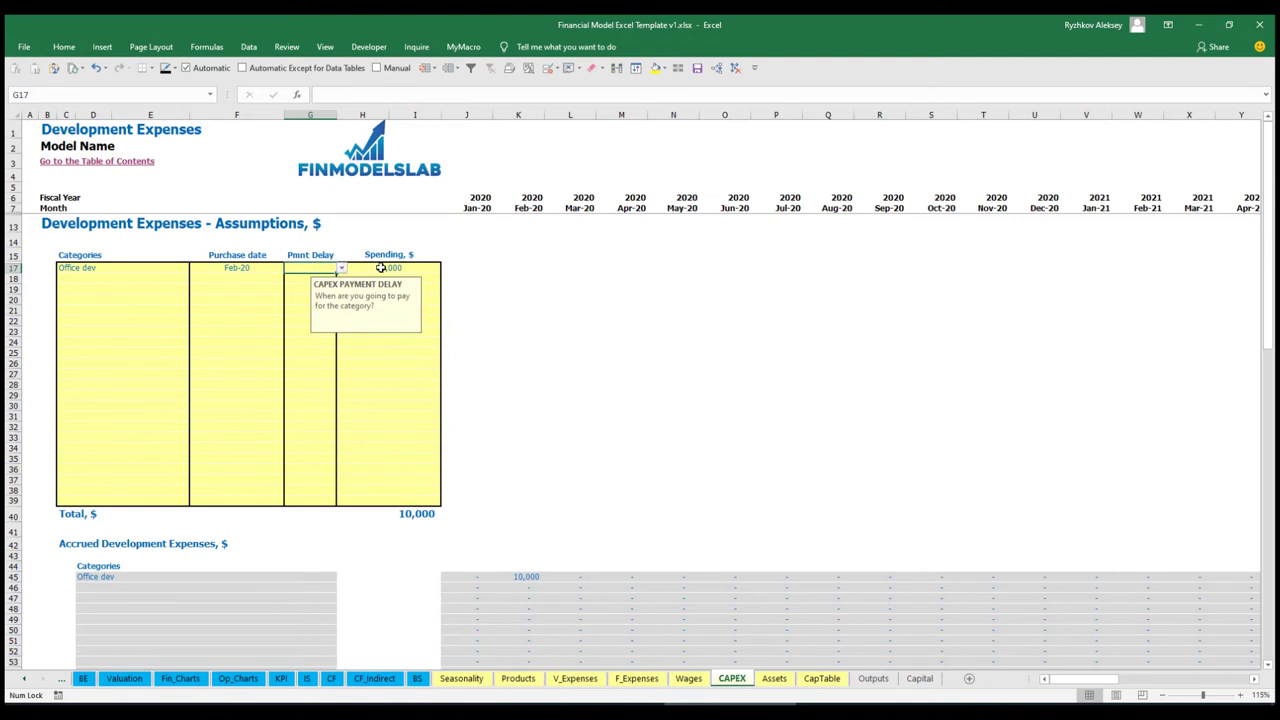
left_click(342, 270)
left_click(303, 295)
left_click(554, 302)
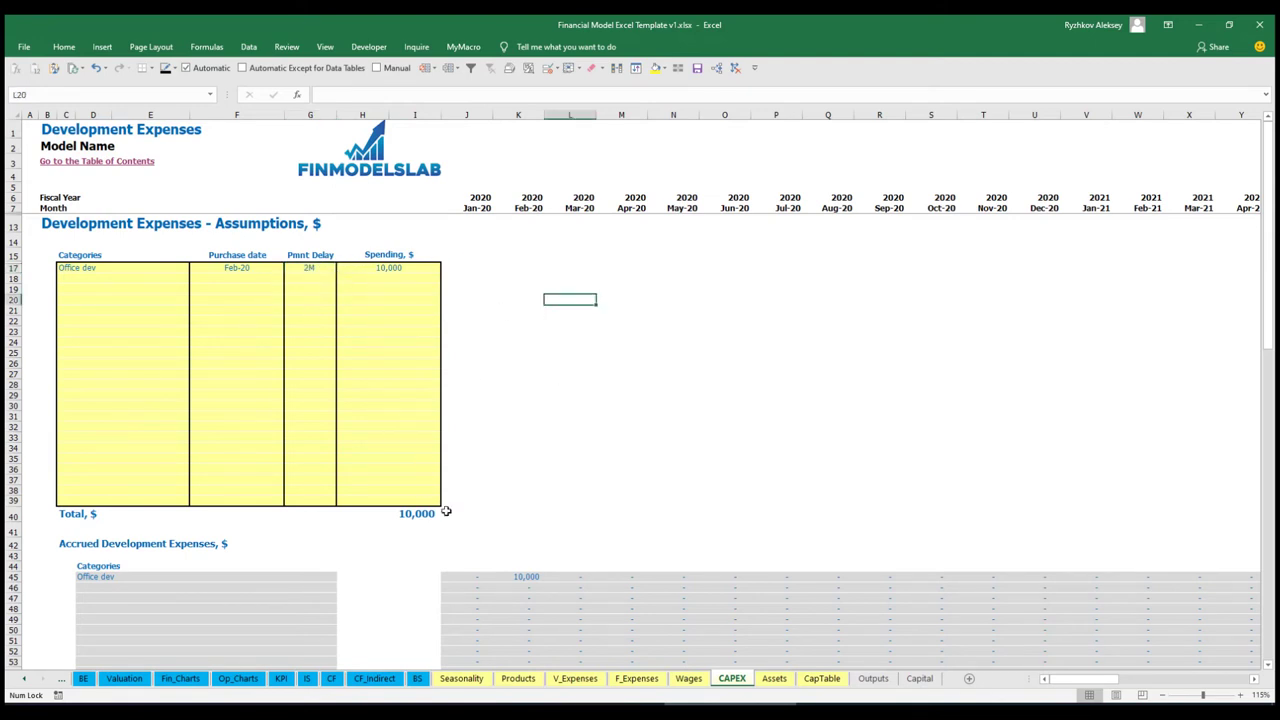
Step: Check the Office dev expense in the accrued and paid development expenses and in the summary balances
left_click(527, 578)
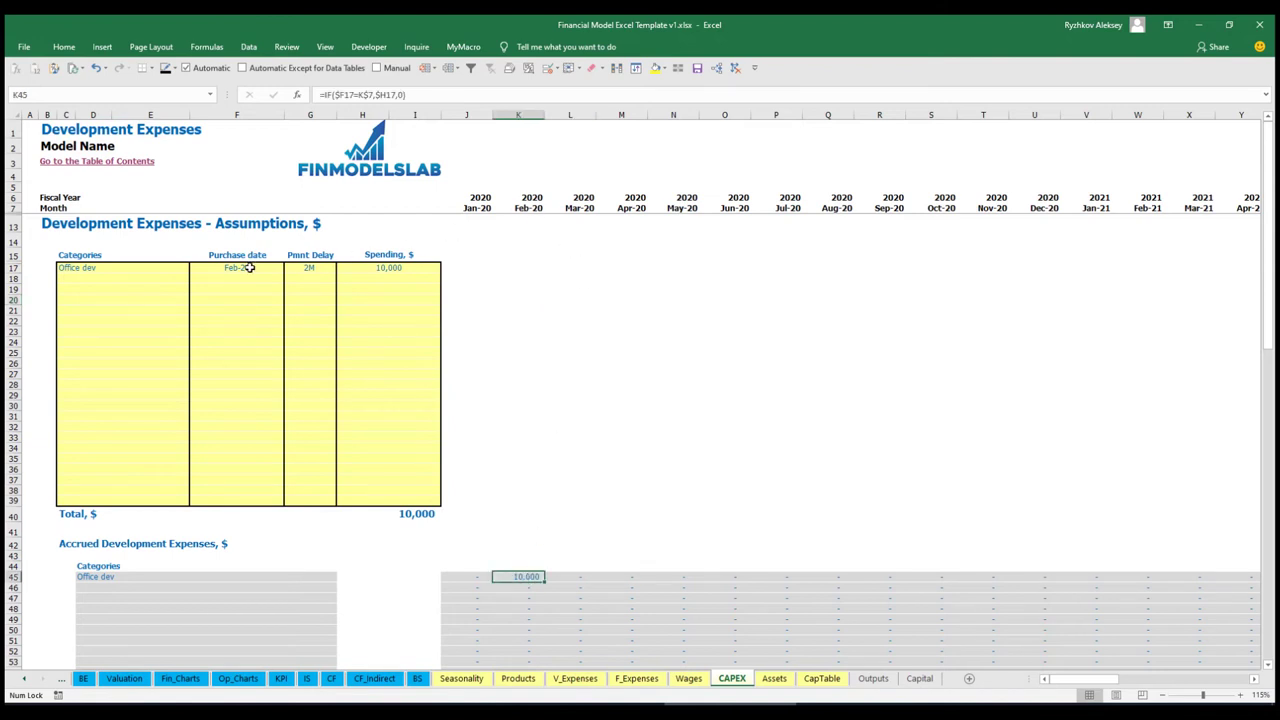
scroll(526, 357, "down", 10)
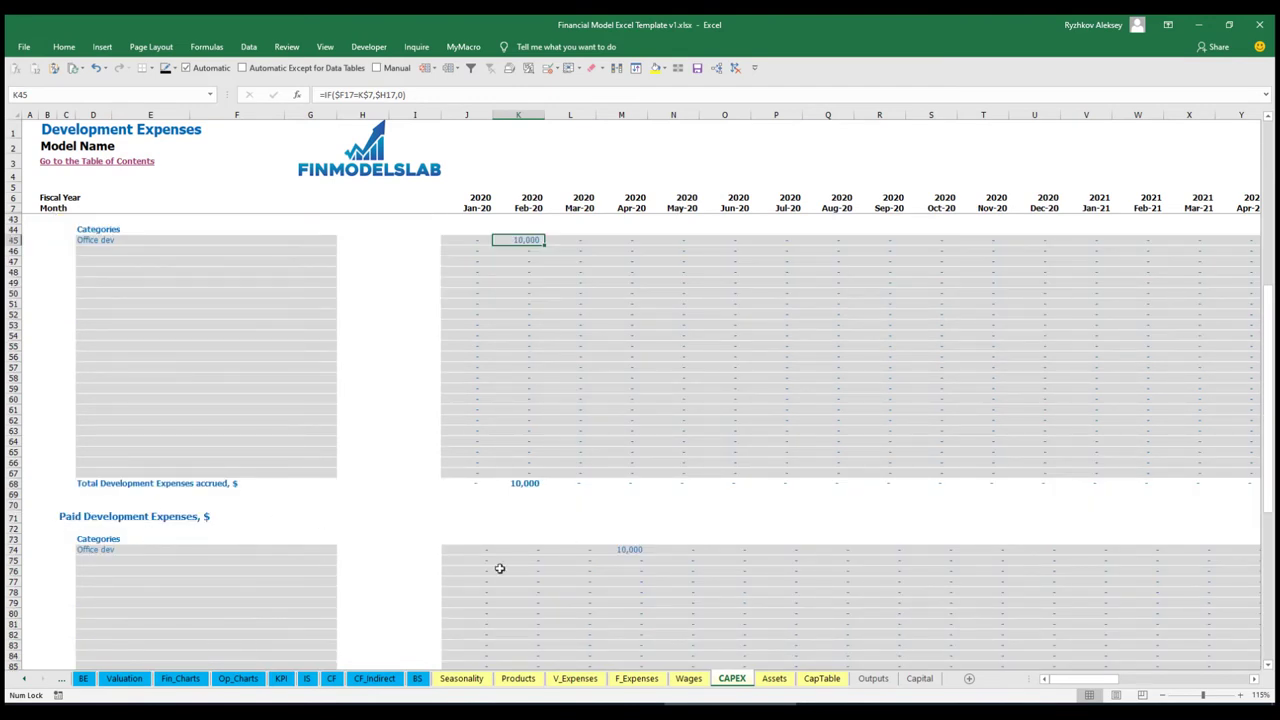
left_click(622, 550)
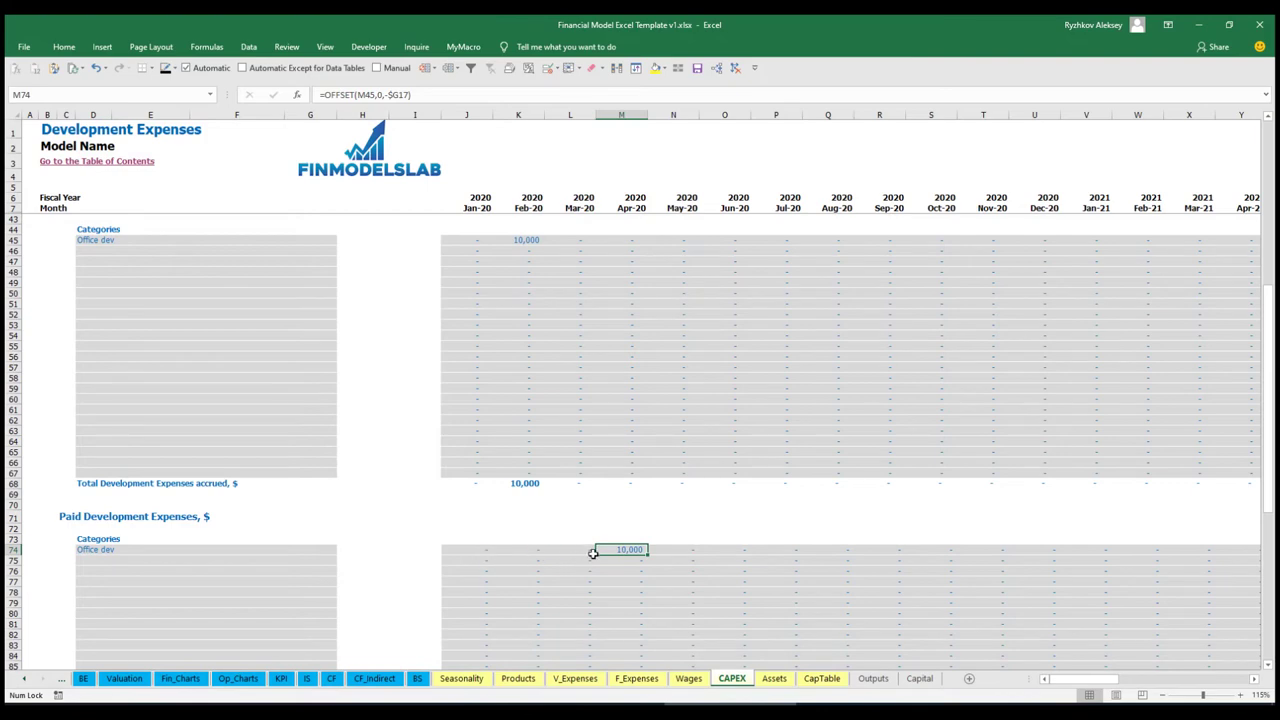
scroll(593, 552, "down", 13)
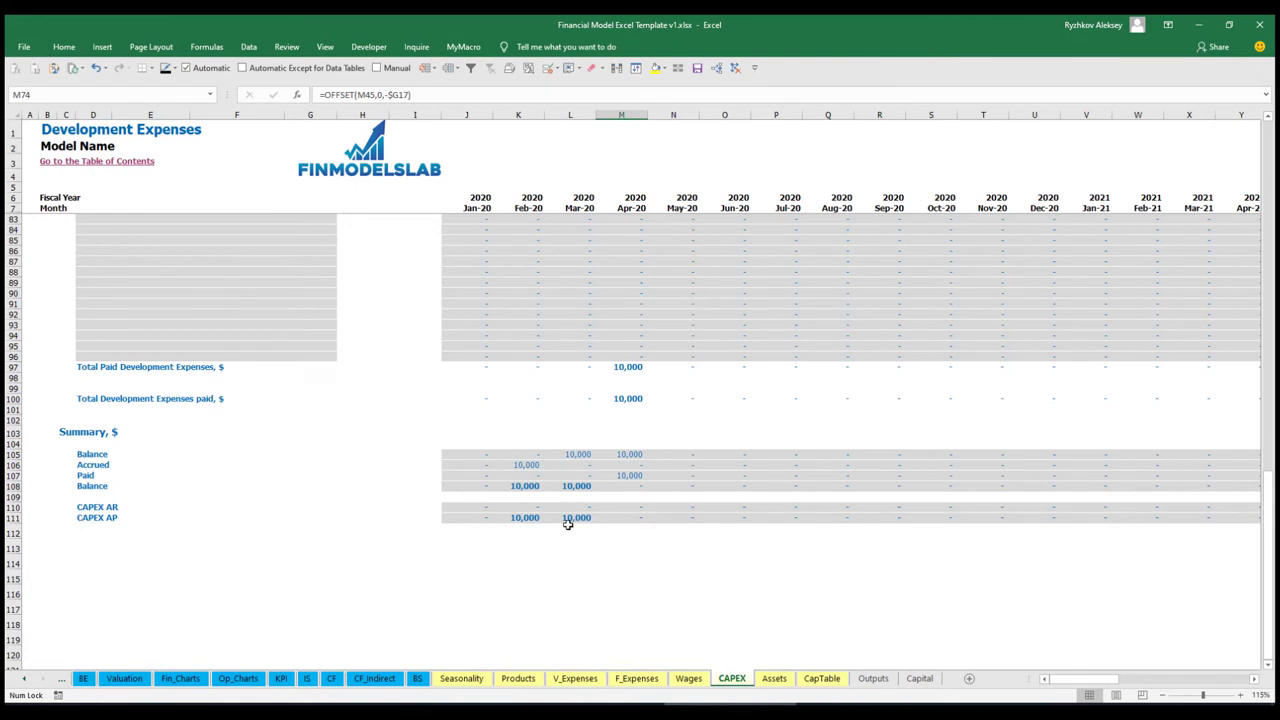
scroll(577, 438, "up", 20)
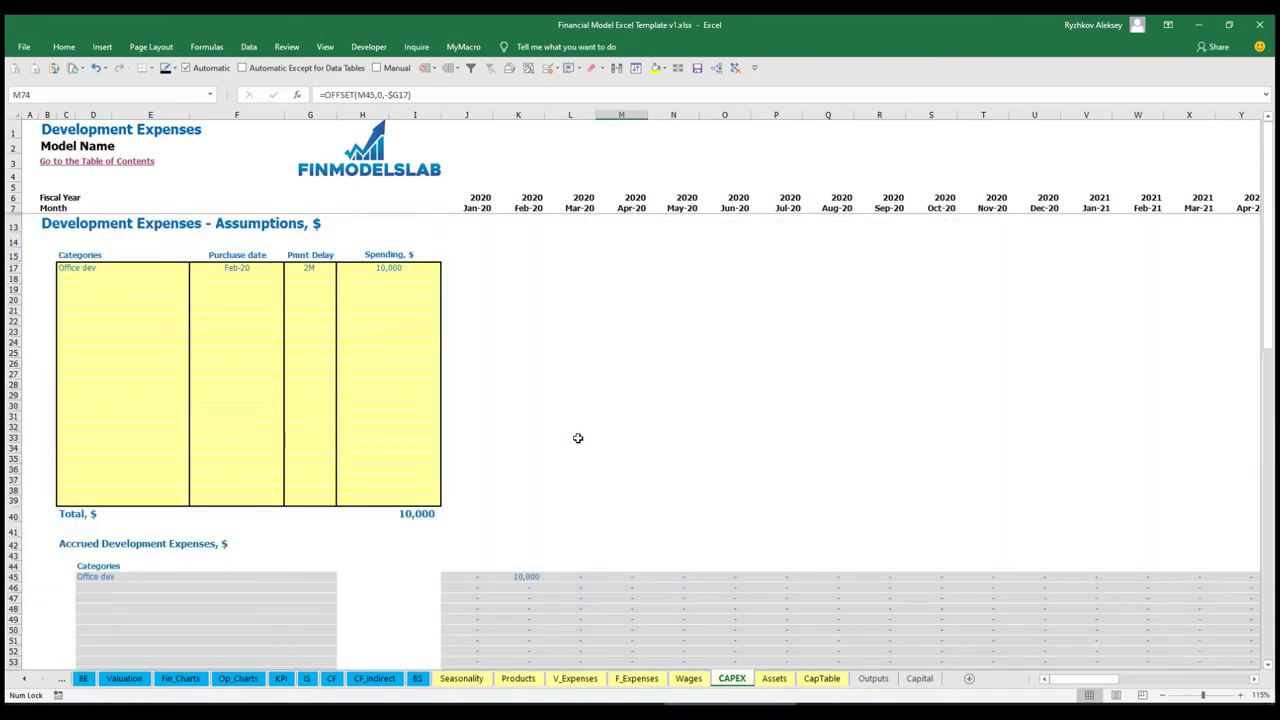
Step: Add a second development expense category "Other dev exp" with purchase date Mar-20 and spending of 5,000
left_click(103, 277)
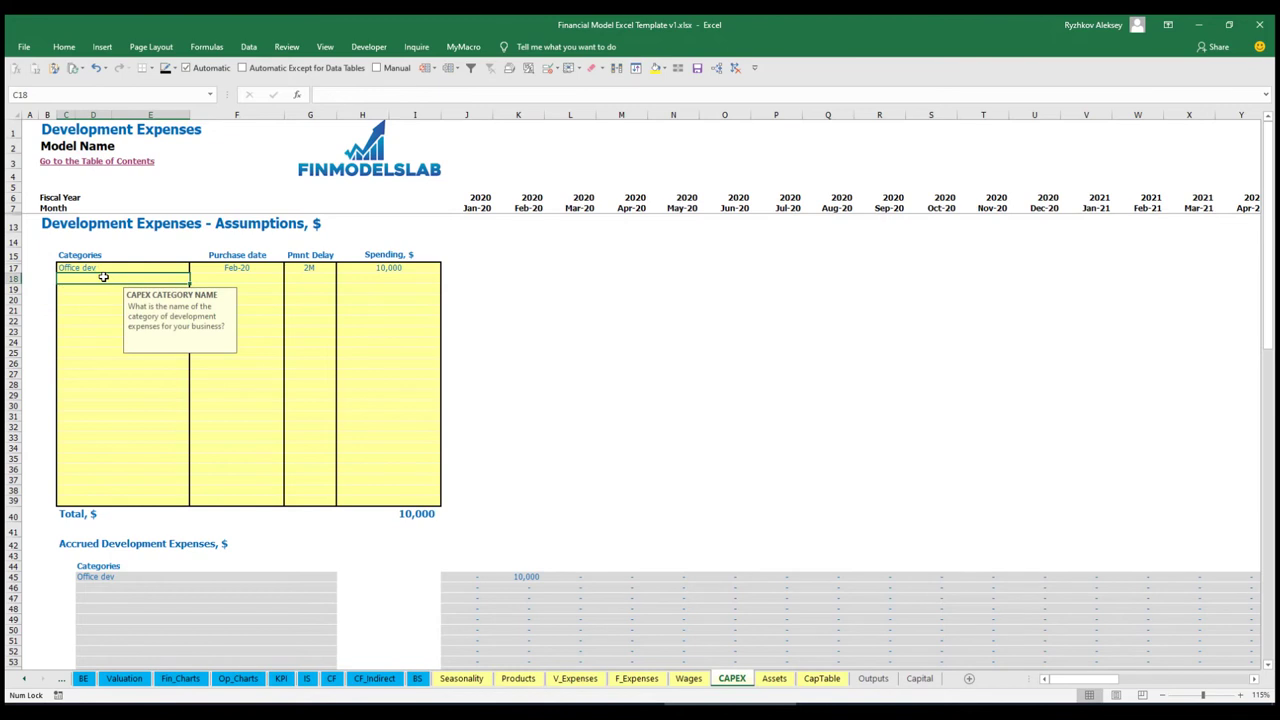
type("Other dev")
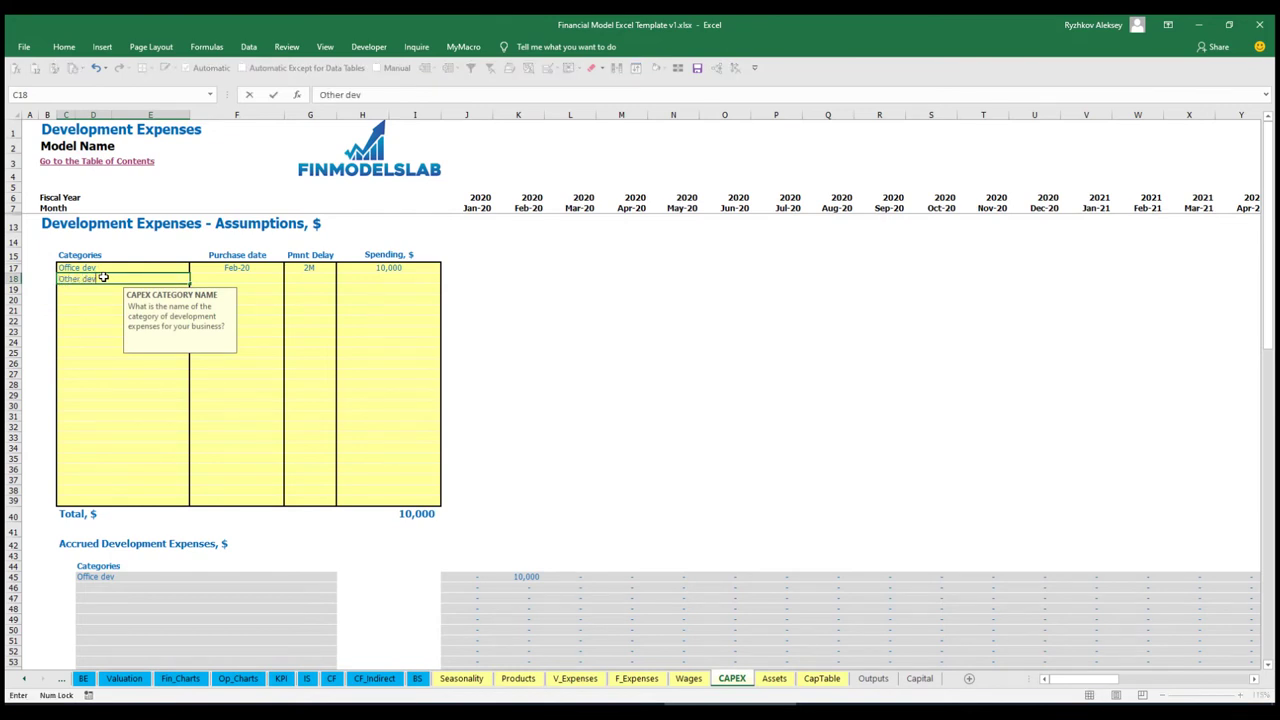
type(" exp")
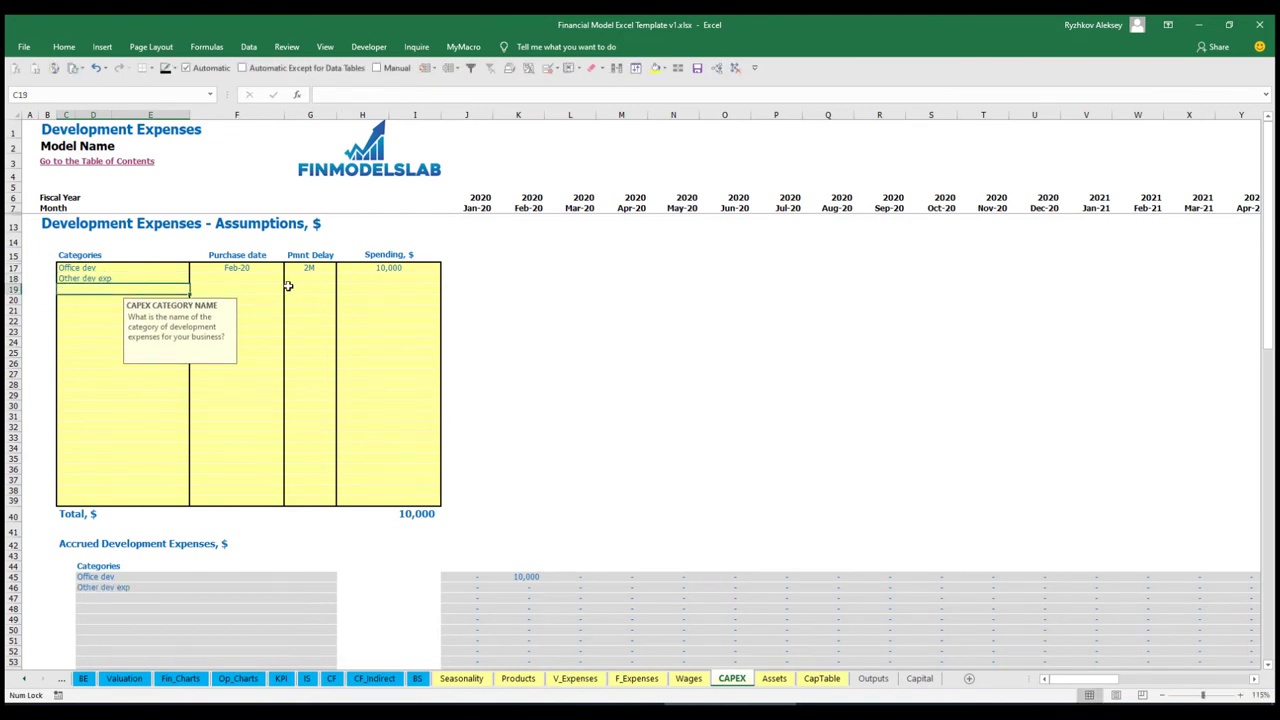
left_click(262, 277)
left_click(289, 280)
left_click(272, 310)
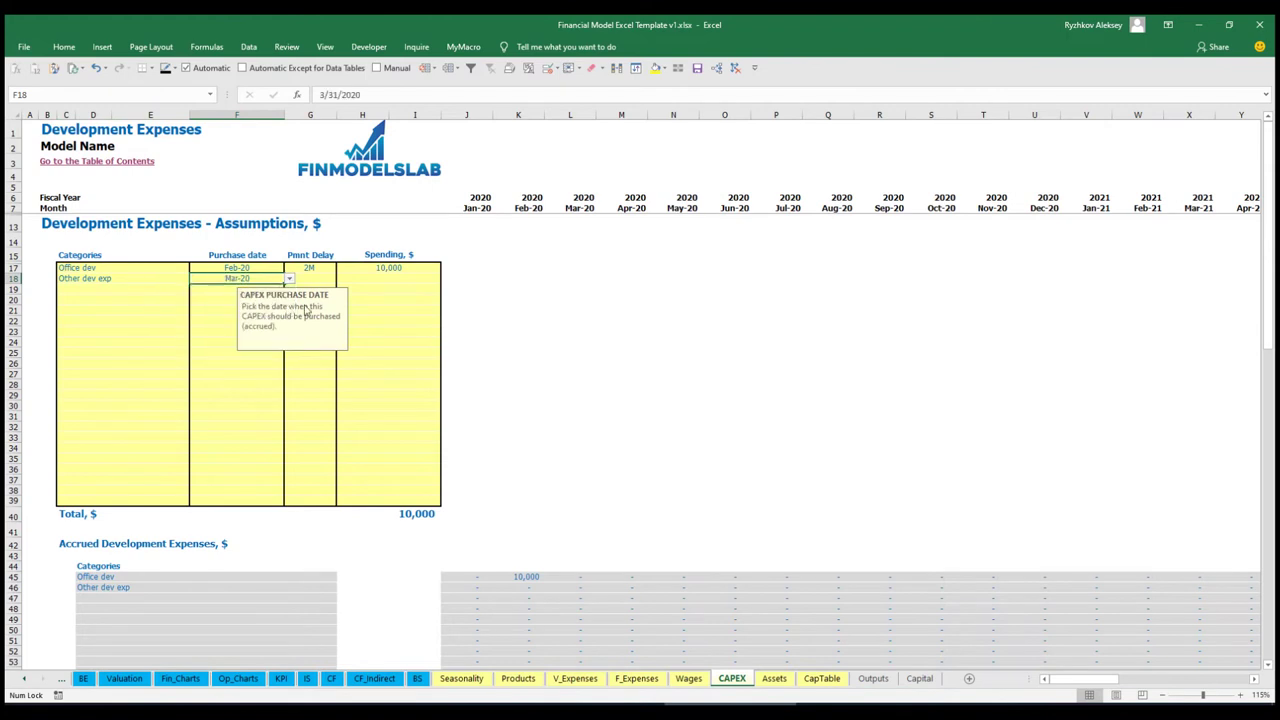
left_click(372, 282)
type("5000")
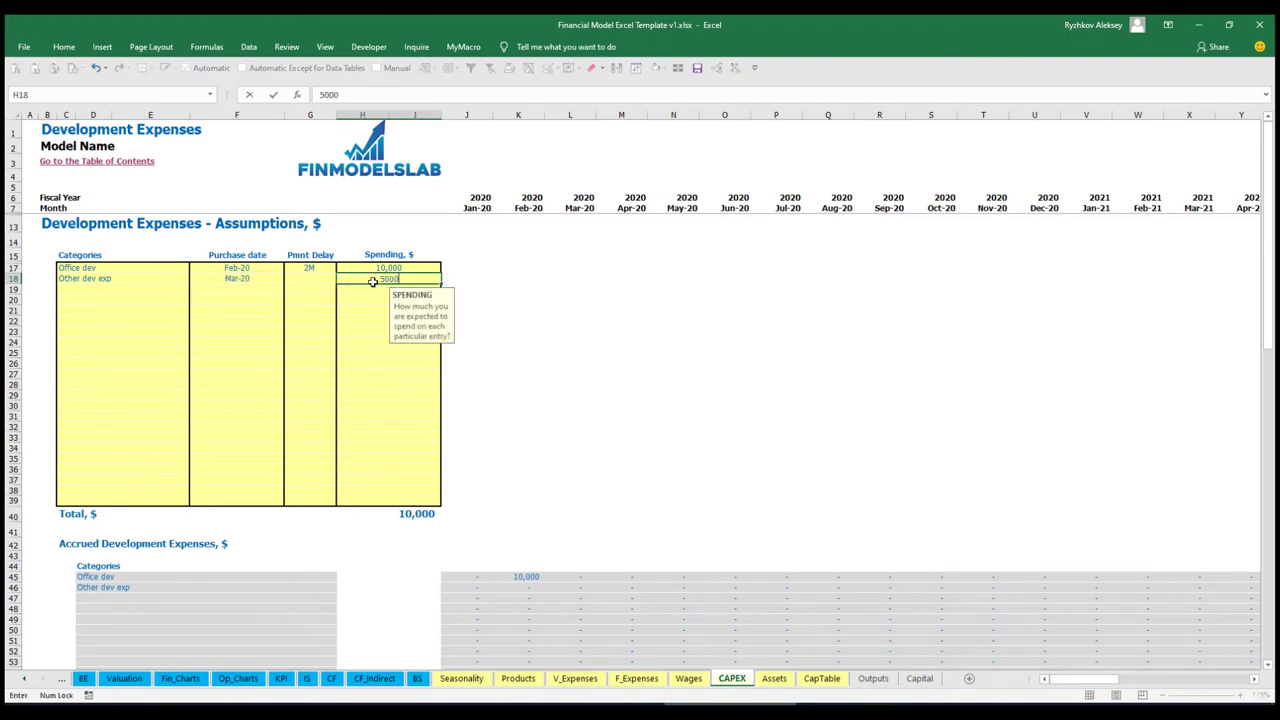
key("Return")
Step: Set the payment delay of Other dev exp to 0M and check its accrued and paid amounts
left_click(322, 283)
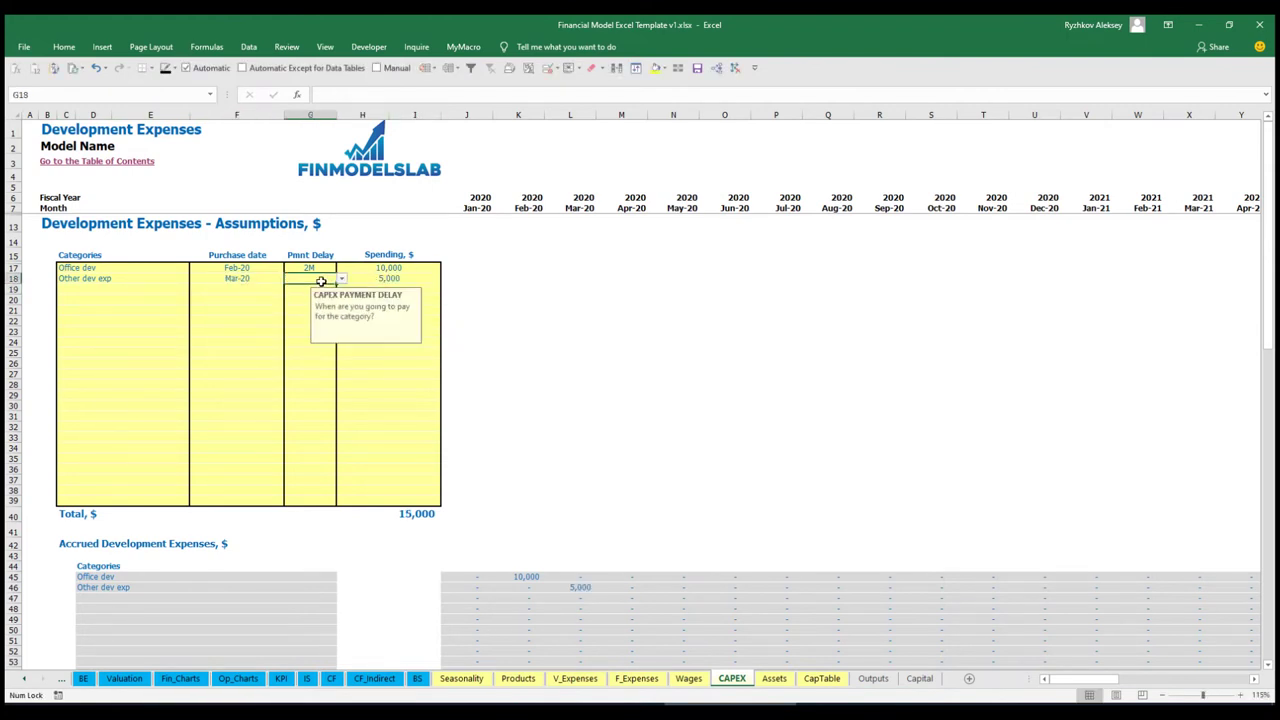
left_click(345, 281)
left_click(270, 288)
scroll(568, 546, "down", 3)
left_click(580, 476)
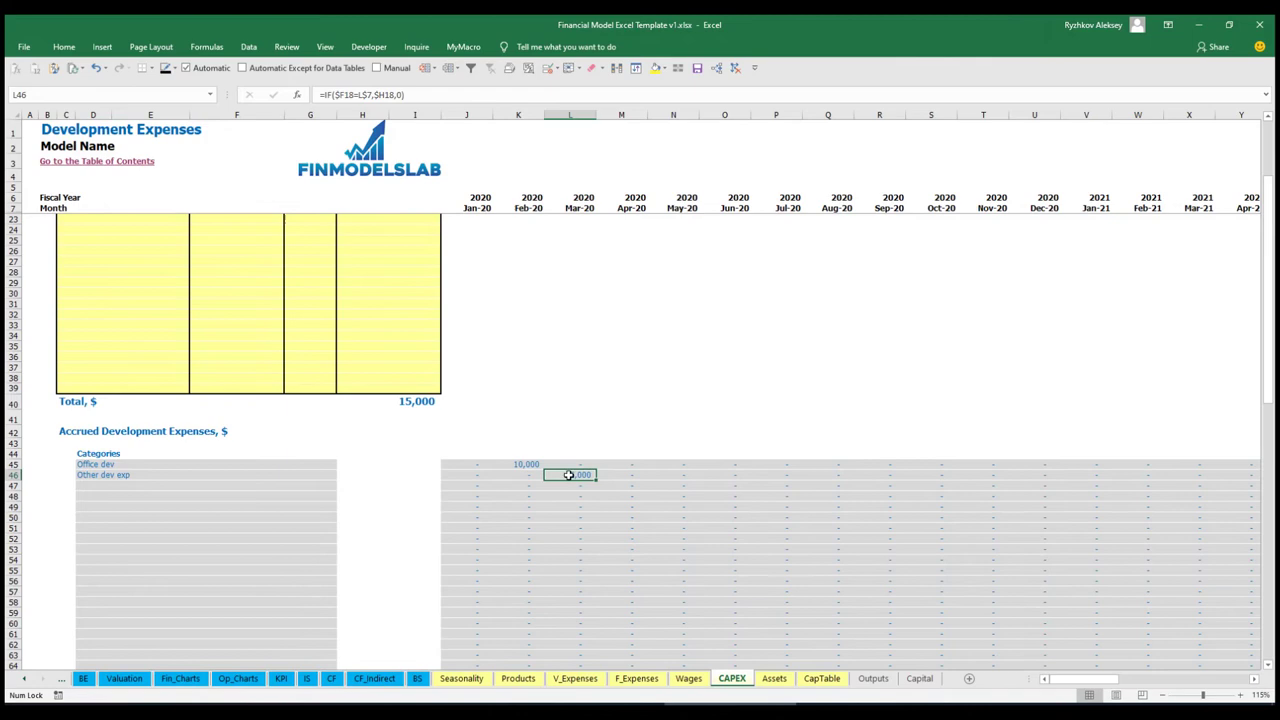
scroll(568, 475, "down", 10)
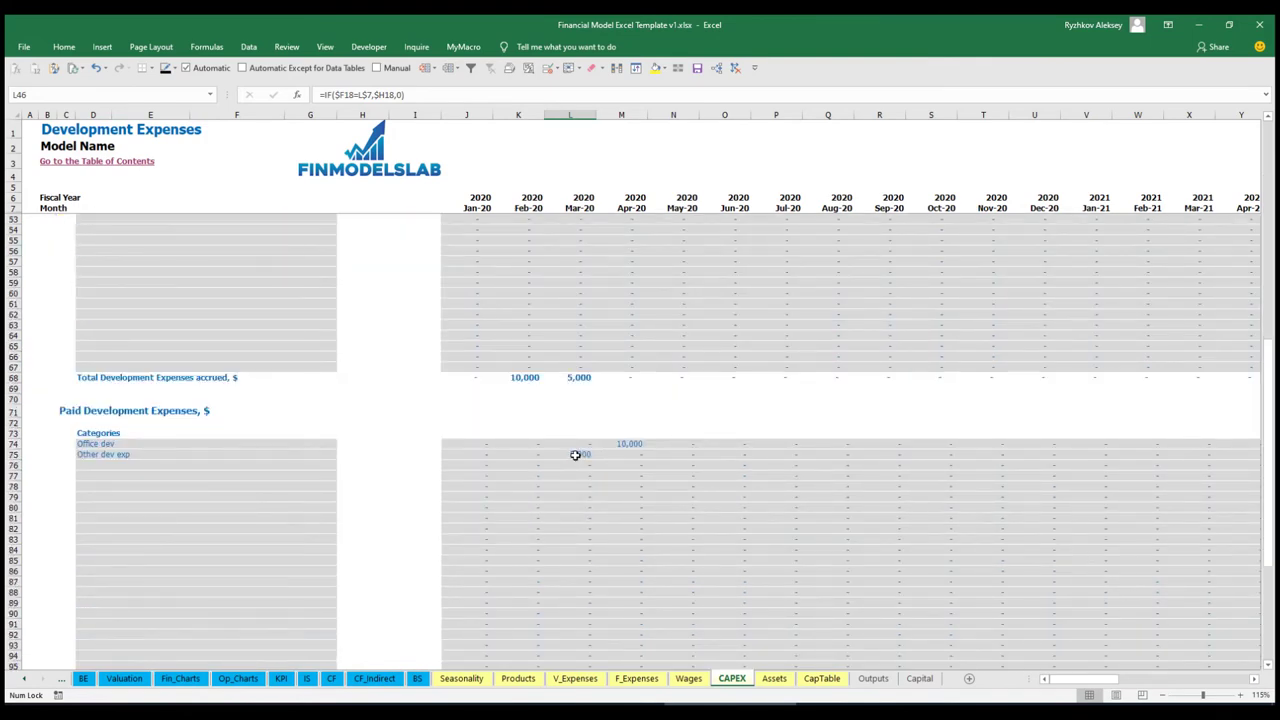
scroll(575, 455, "up", 13)
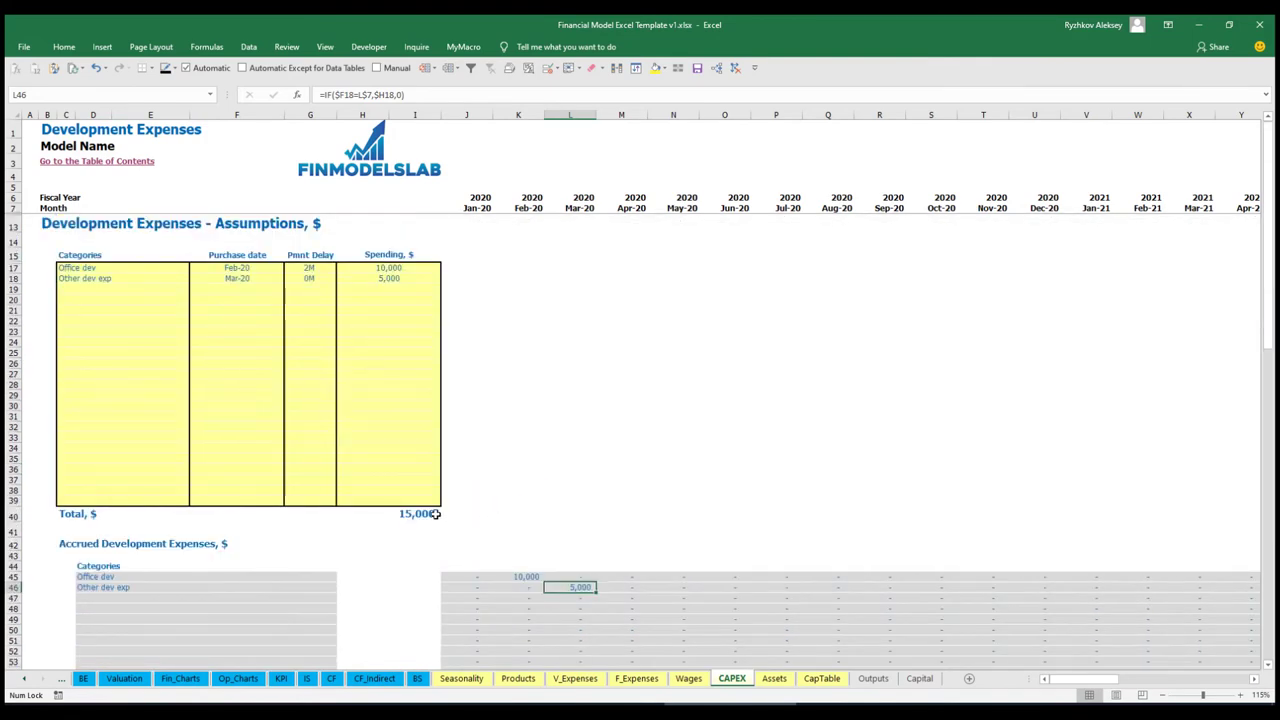
Step: Review the book depreciation, capital expenditure and closing net book value of Development Expenses on the Assets sheet
left_click(773, 682)
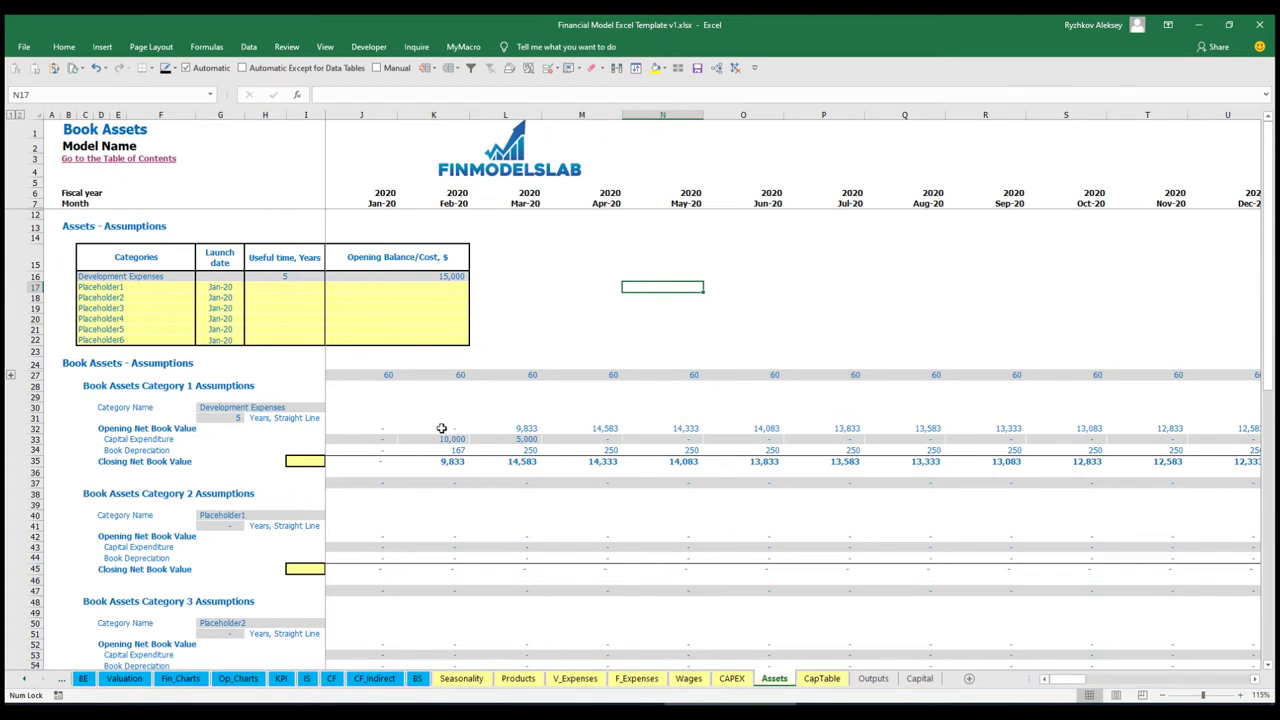
left_click(33, 450)
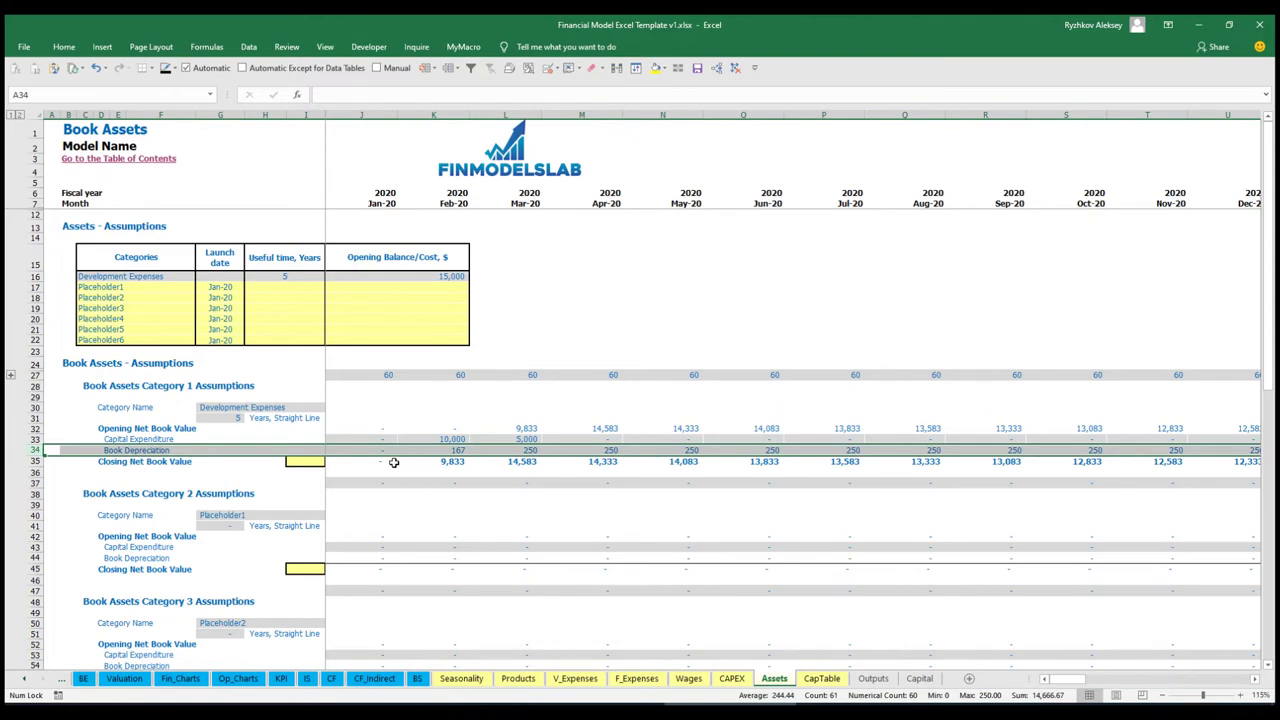
left_click_drag(360, 439, 640, 437)
left_click_drag(383, 465, 712, 466)
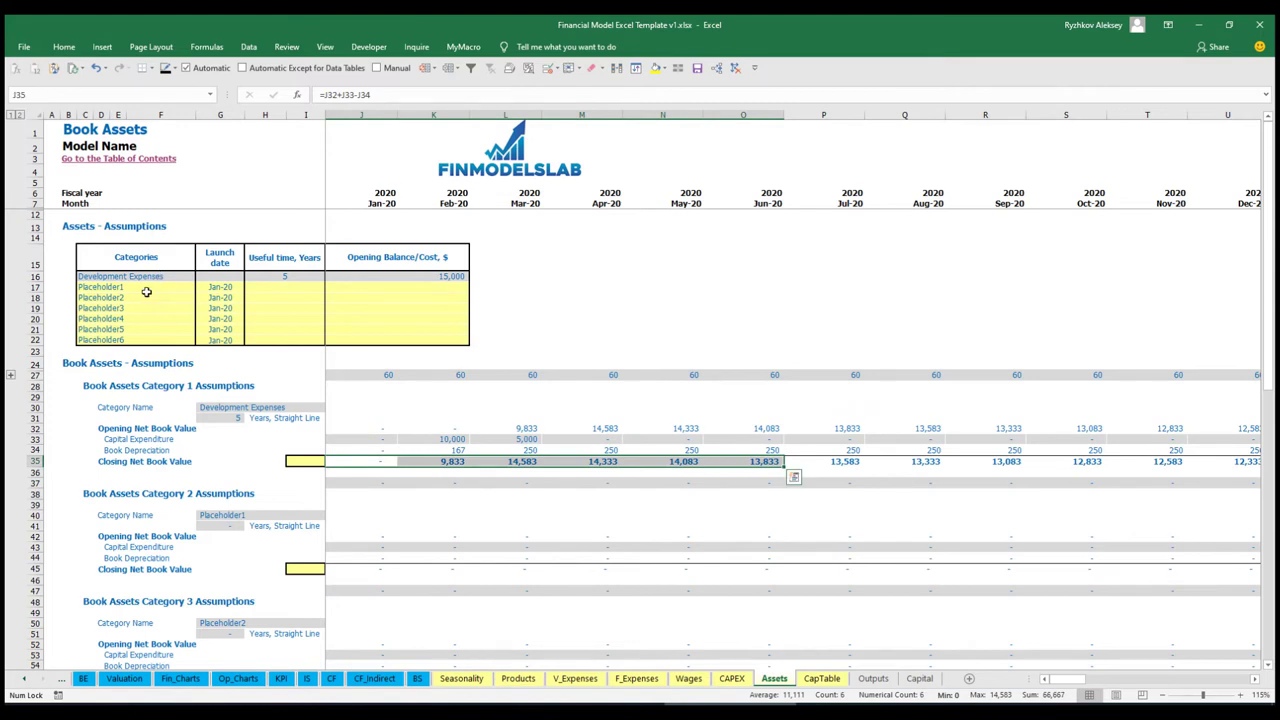
Step: Rename the Placeholder1 asset as "Other assets" and give it a useful time of 10 years and an opening cost of 25,000
left_click(152, 286)
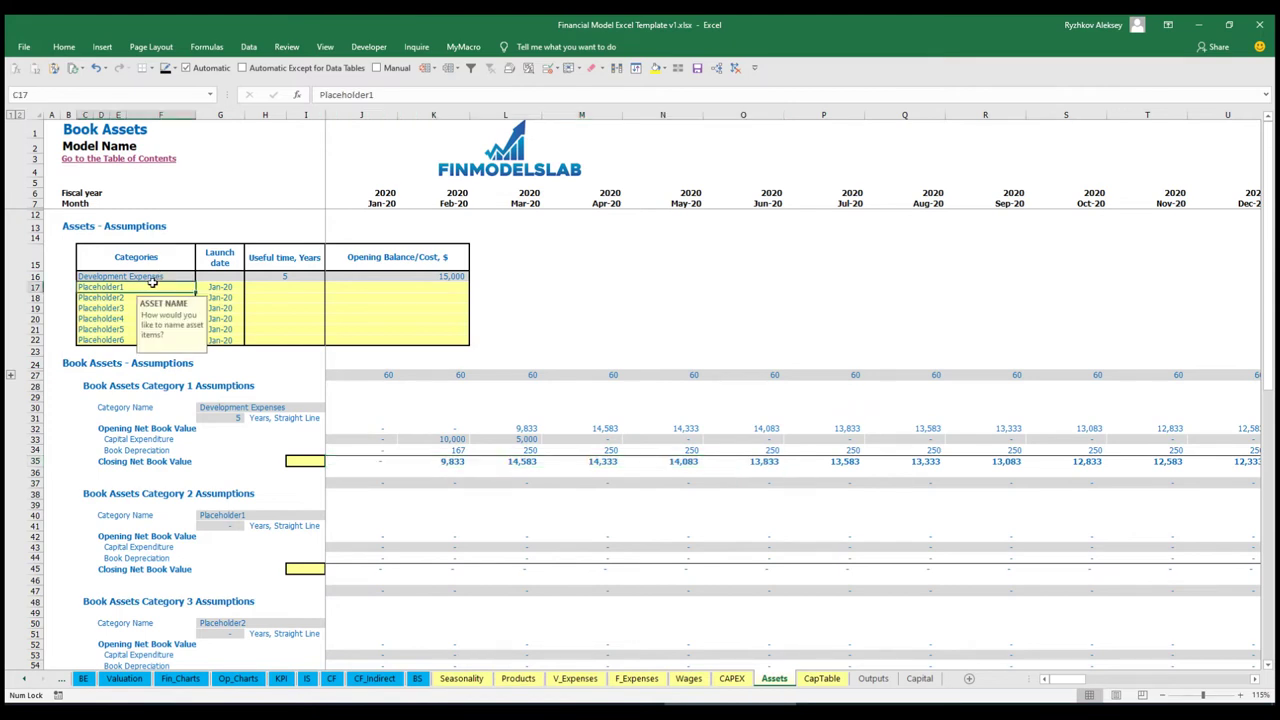
type("Other assets")
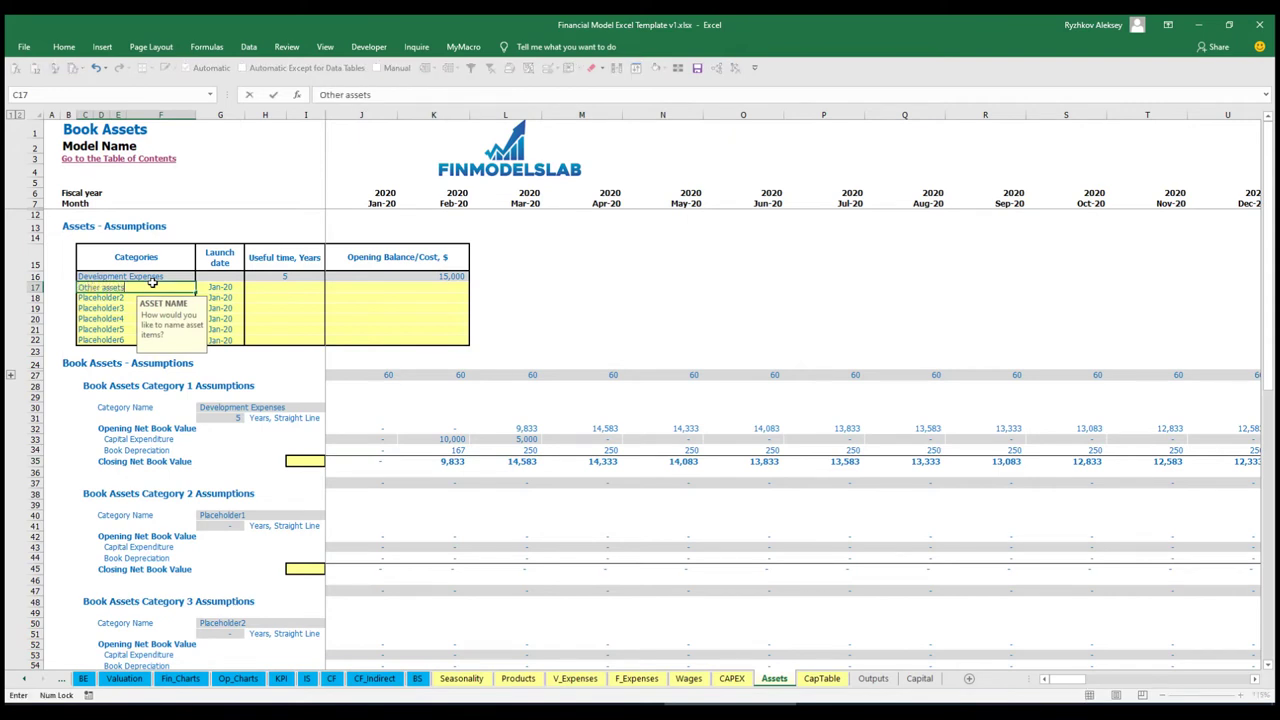
key("Return")
left_click(310, 287)
type("10")
key("Return")
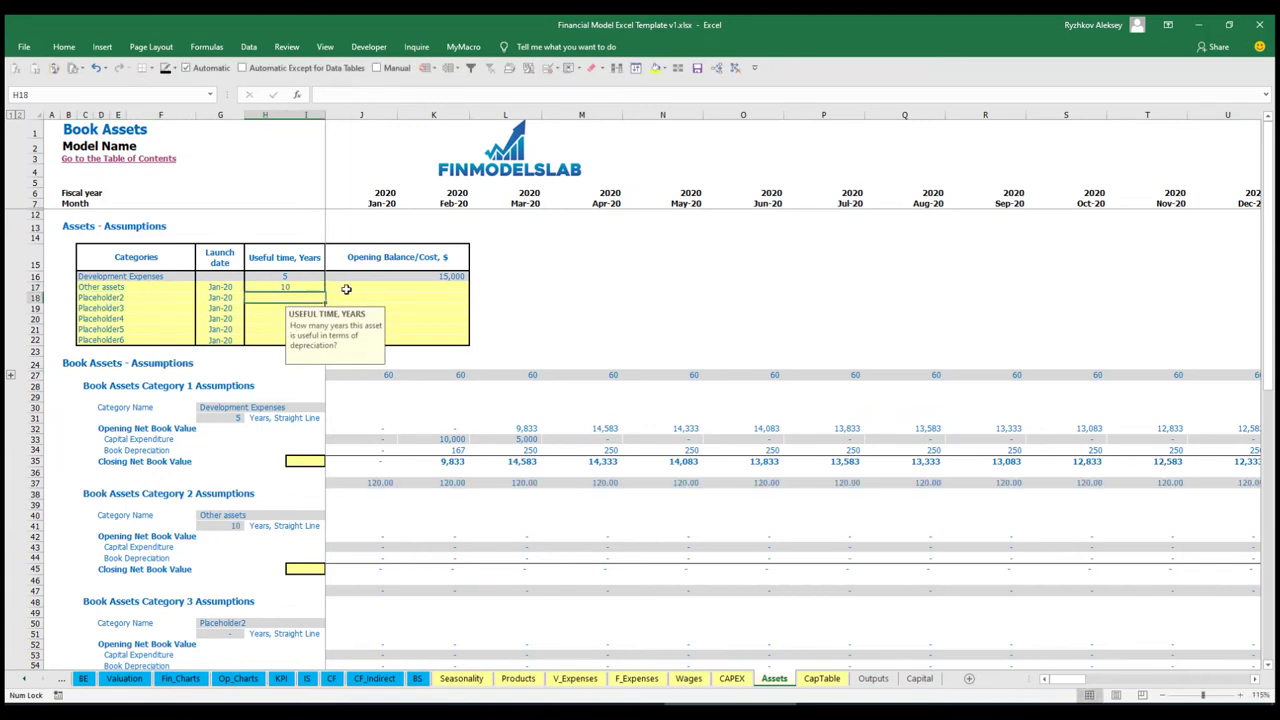
left_click(400, 288)
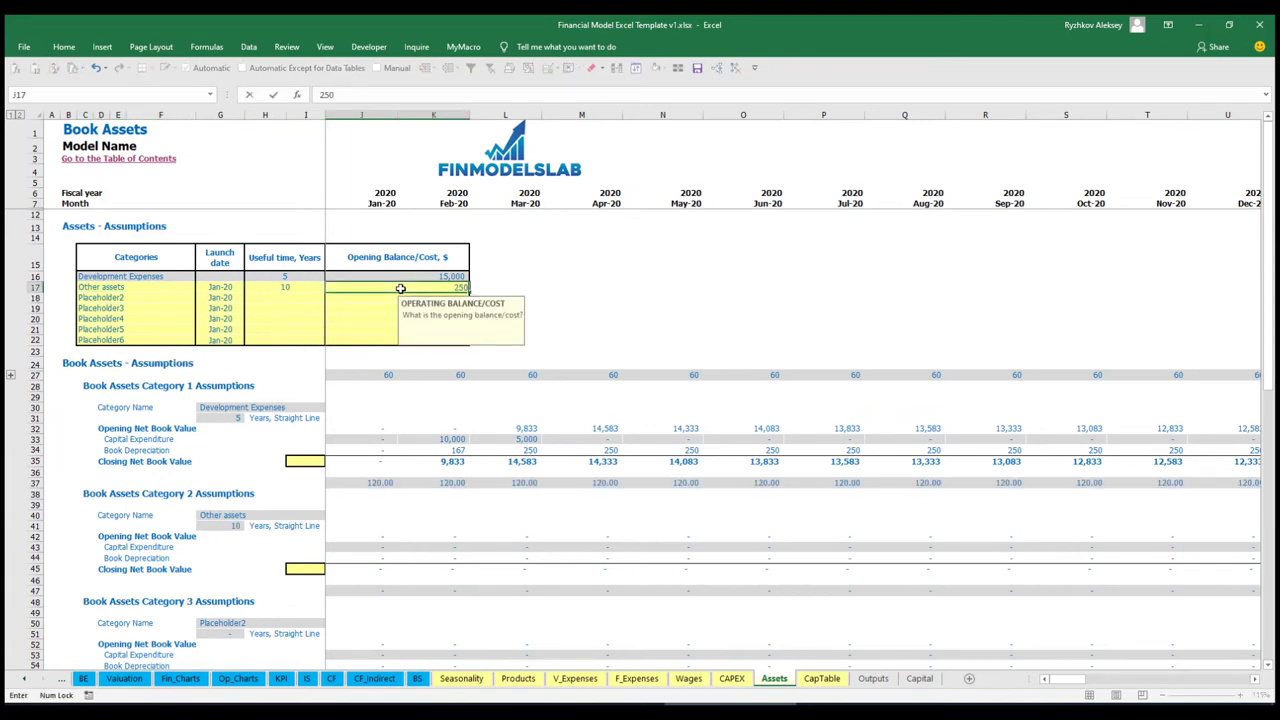
type("0")
key("Return")
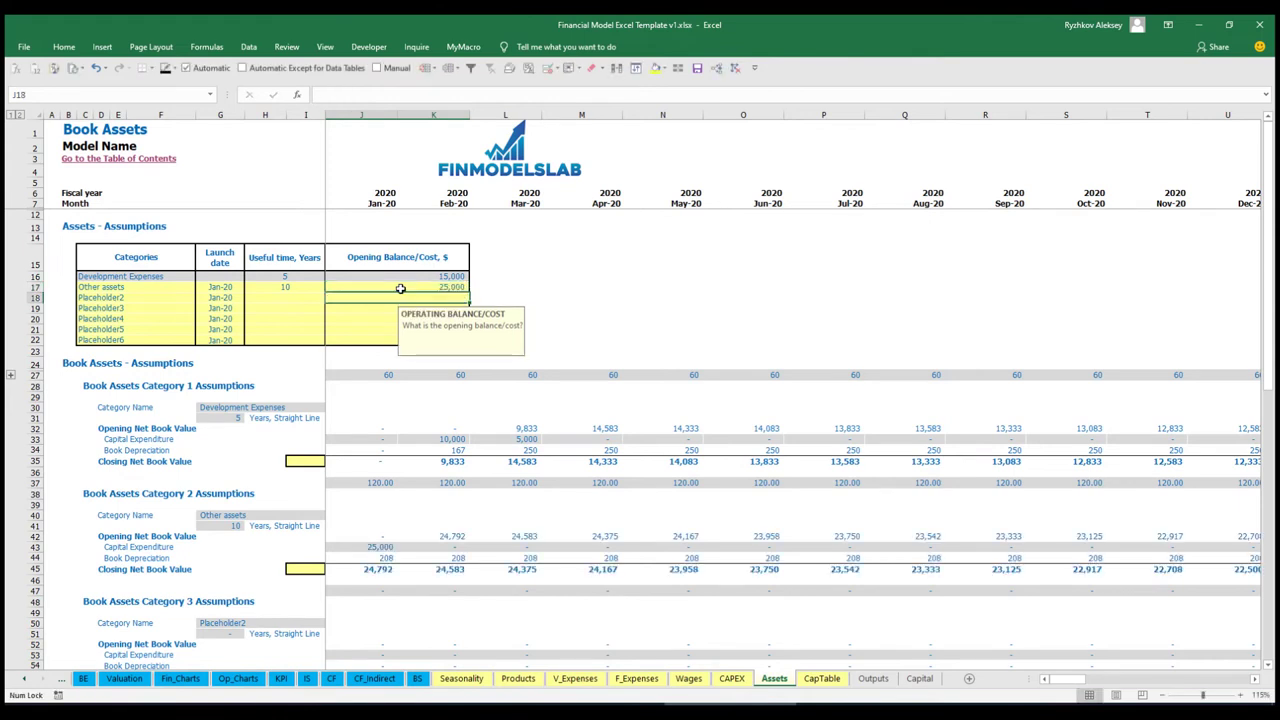
Step: Set the launch date of Other assets to Apr-20 and check its capital expenditure and monthly book depreciation
left_click(222, 287)
left_click(249, 287)
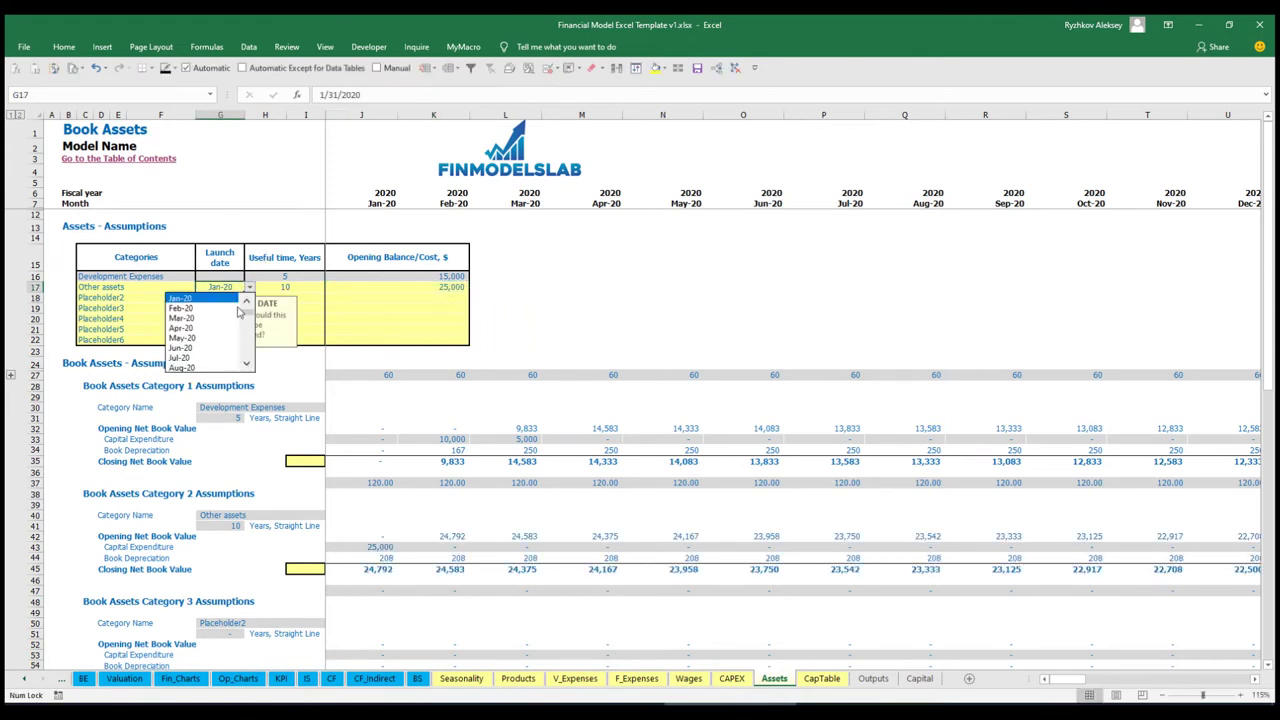
left_click(181, 328)
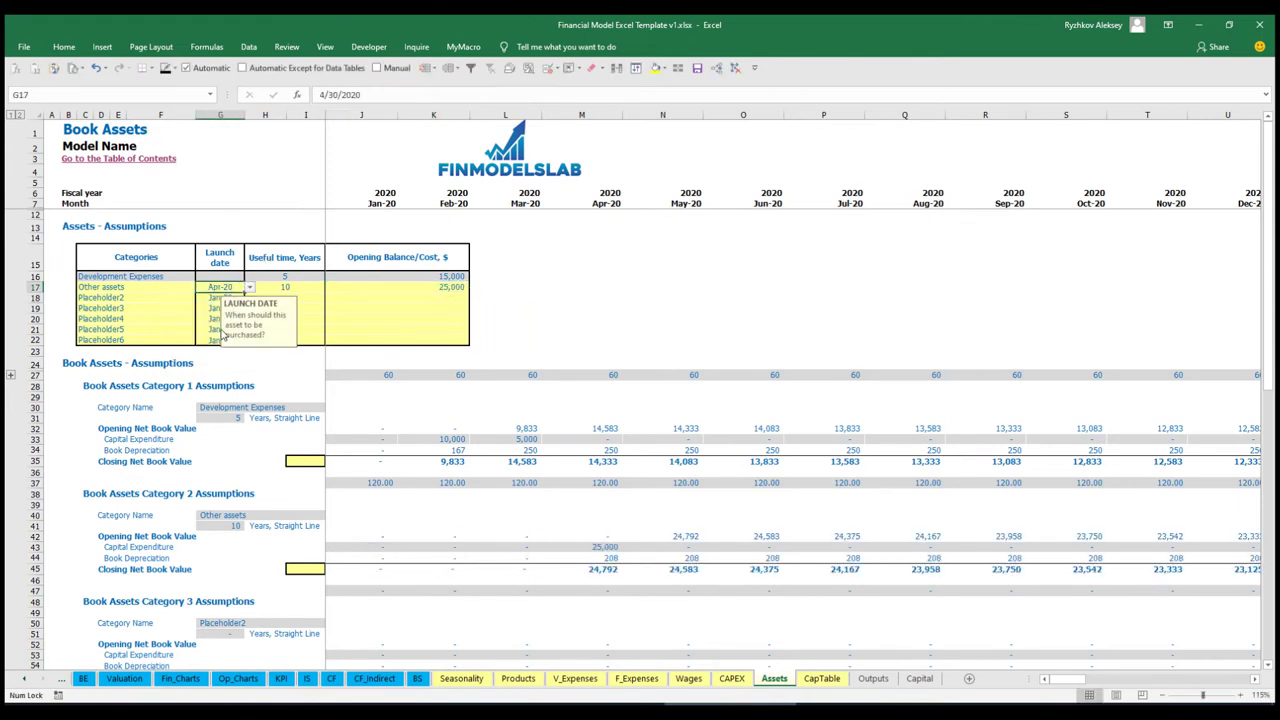
left_click(608, 547)
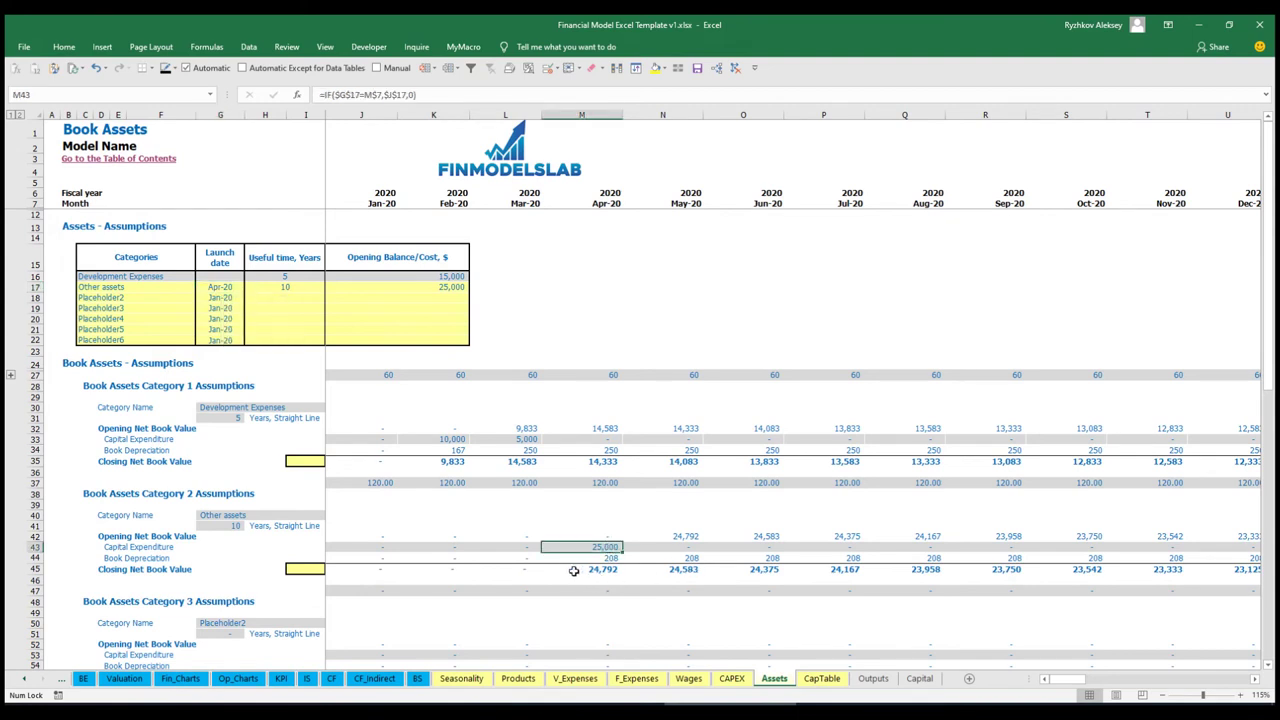
left_click_drag(611, 557, 827, 556)
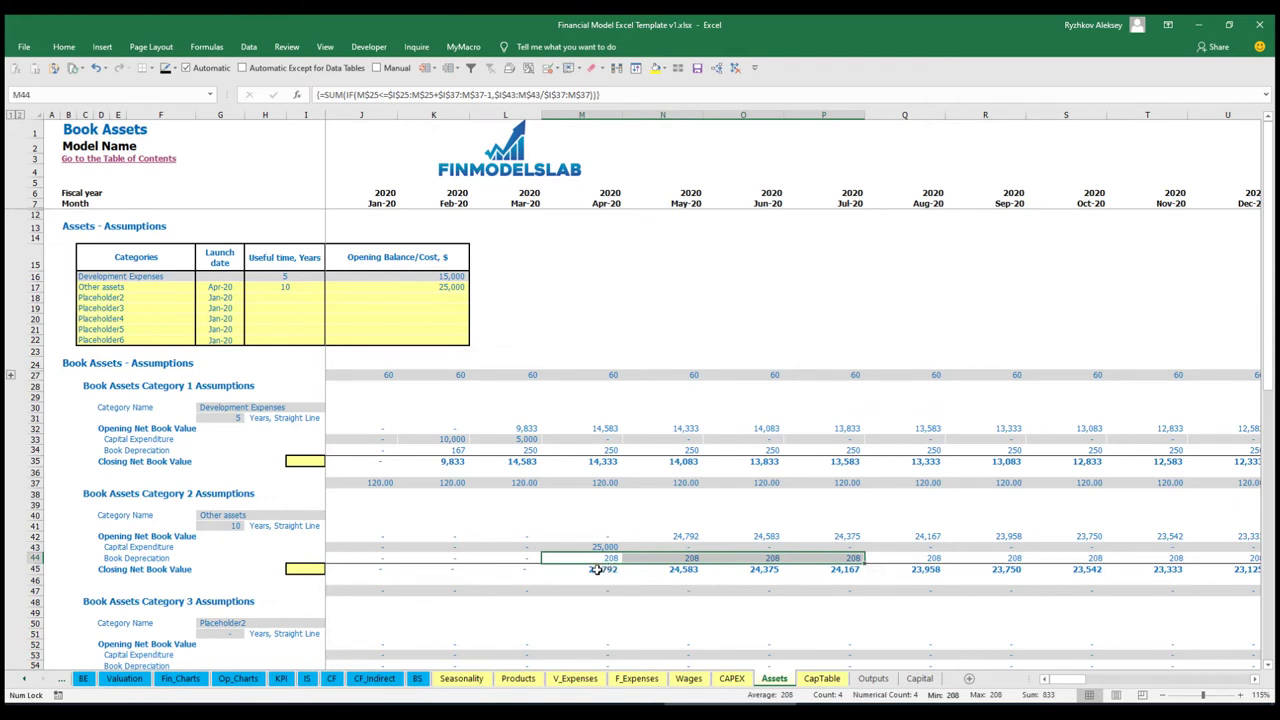
Step: Trace the closing net book value of Other assets through the income statement, cash flow statement and the balance sheet's Fixed Assets and CAPEX rows
left_click_drag(611, 570, 876, 568)
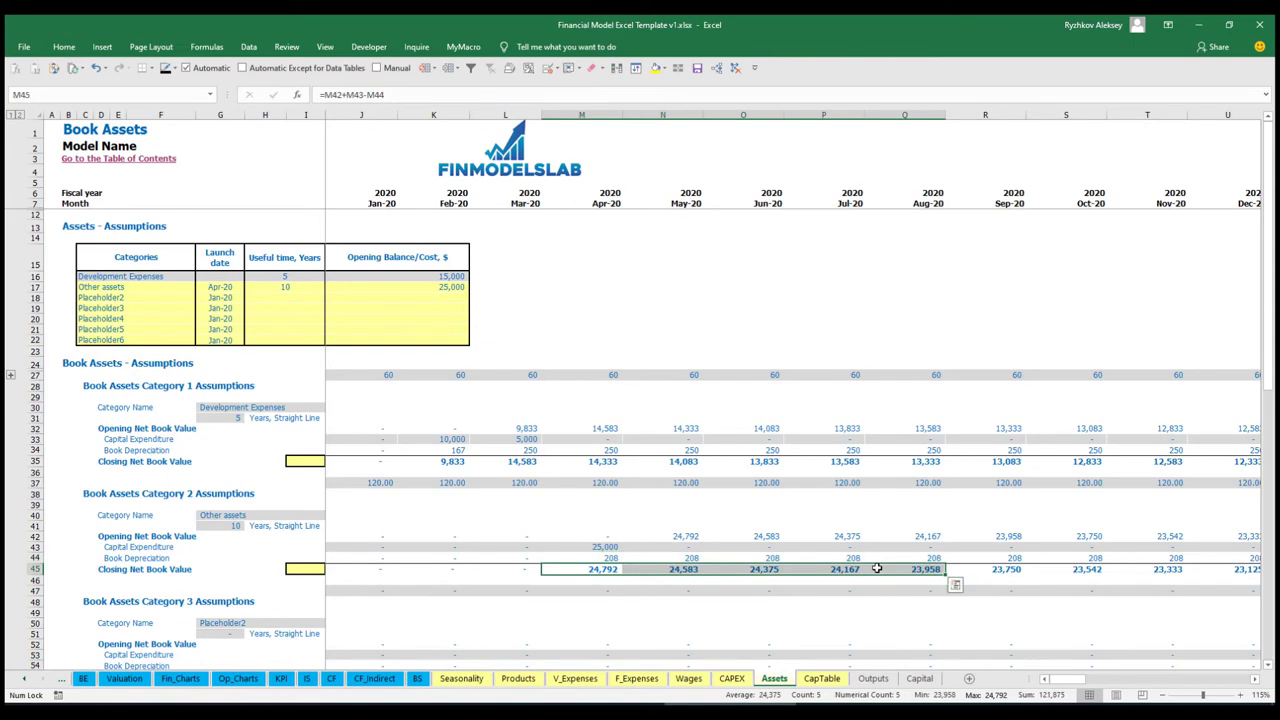
left_click(307, 679)
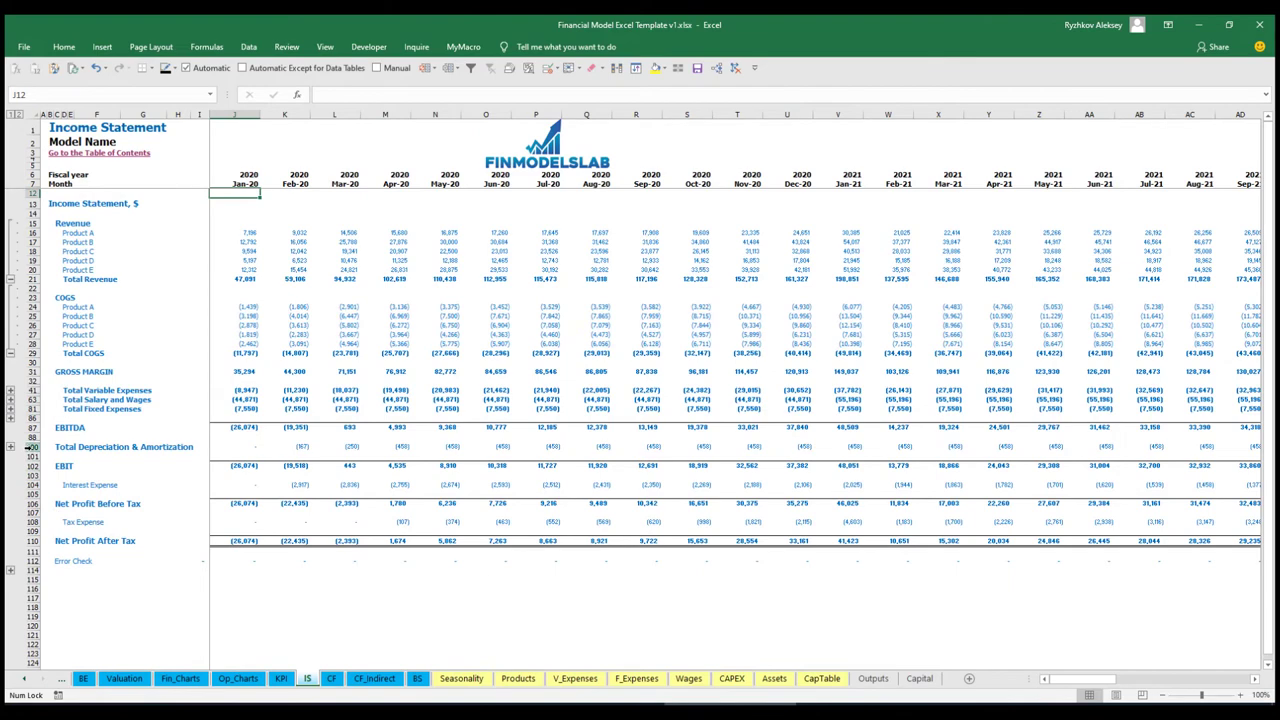
left_click(330, 679)
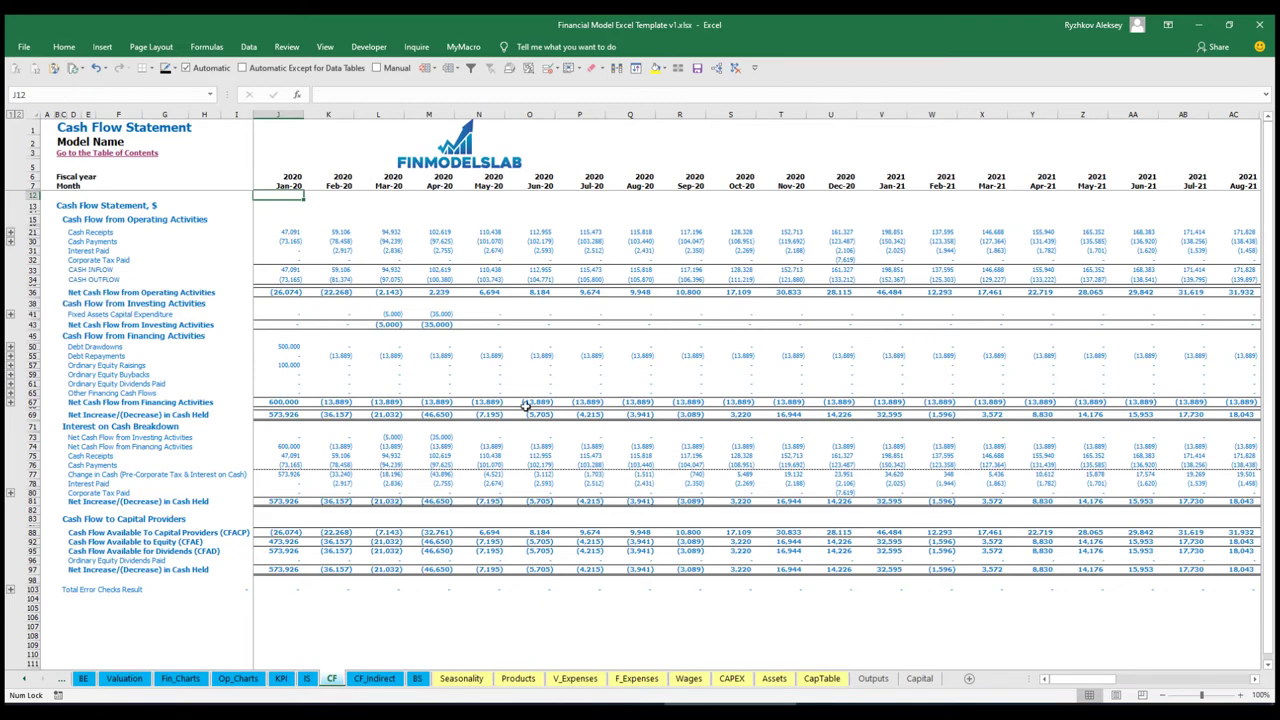
left_click(417, 679)
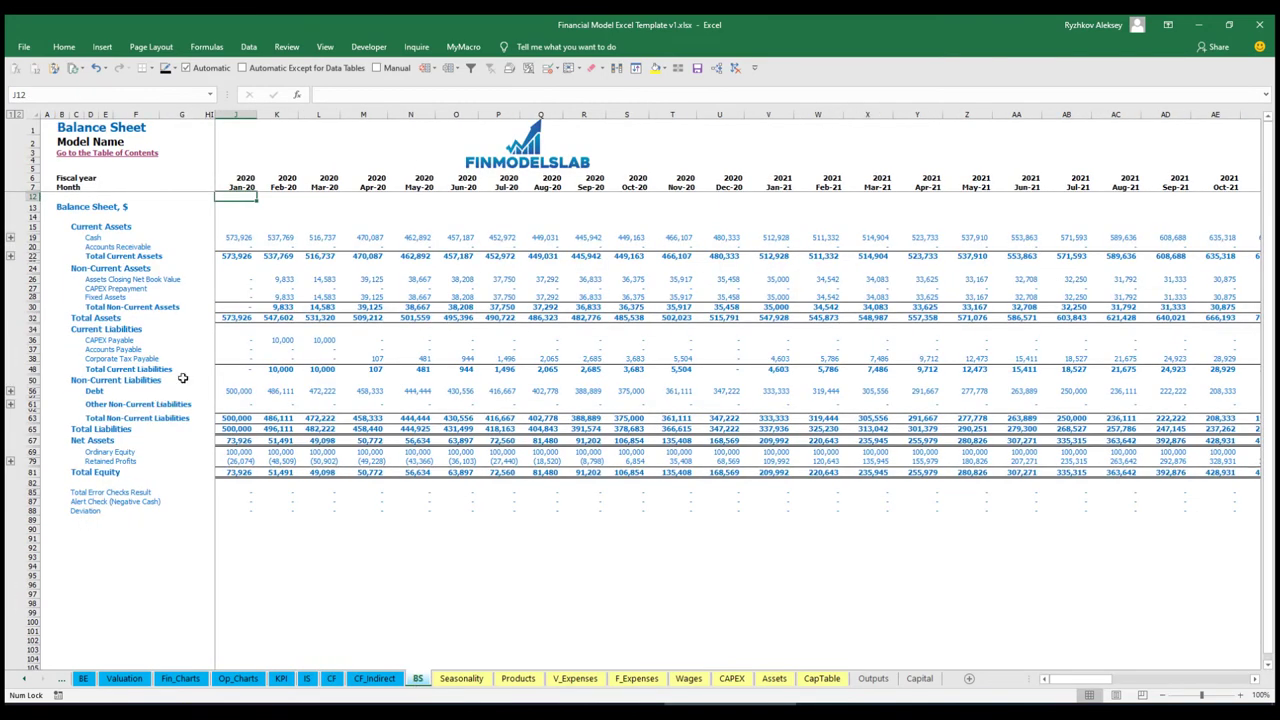
left_click(33, 297)
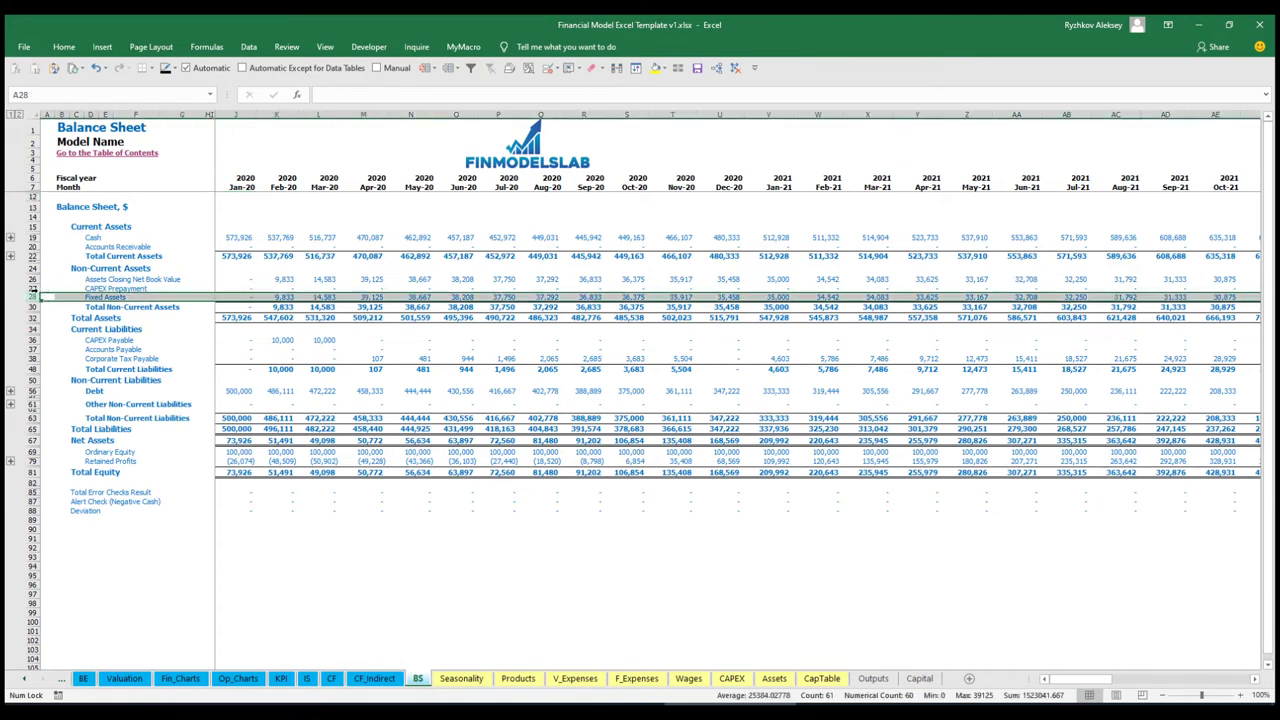
left_click(30, 288)
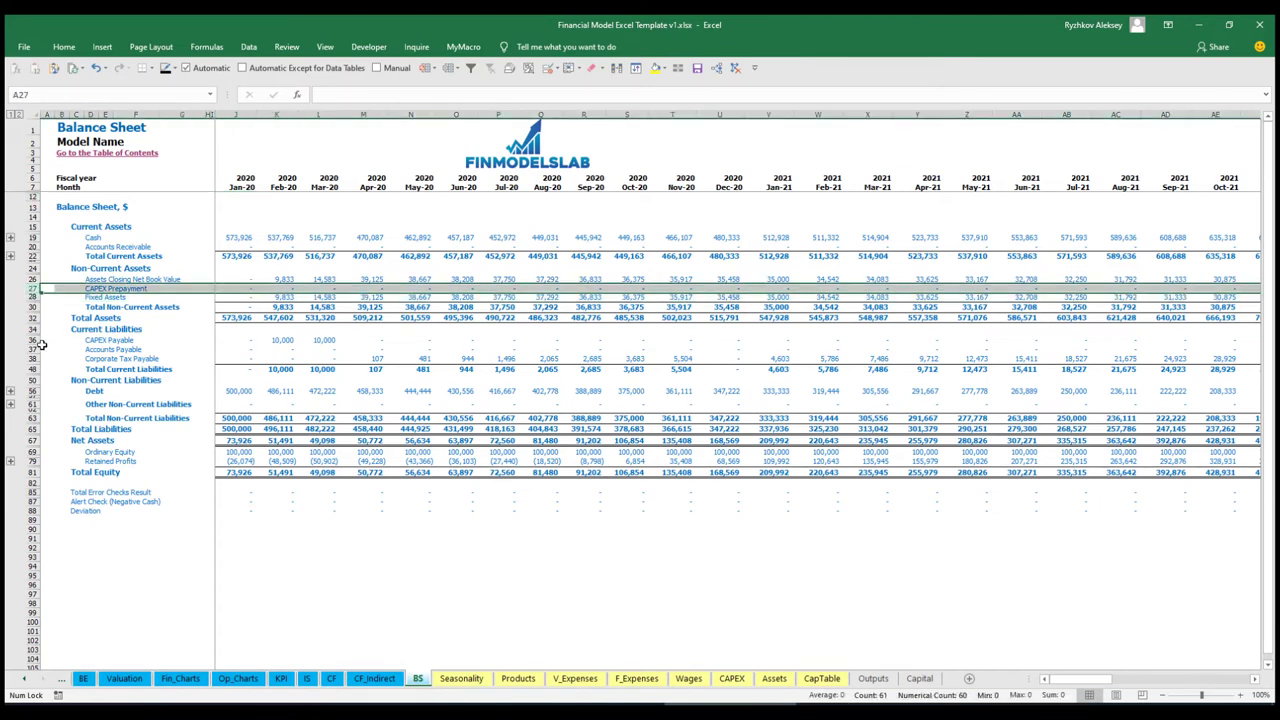
left_click(35, 340)
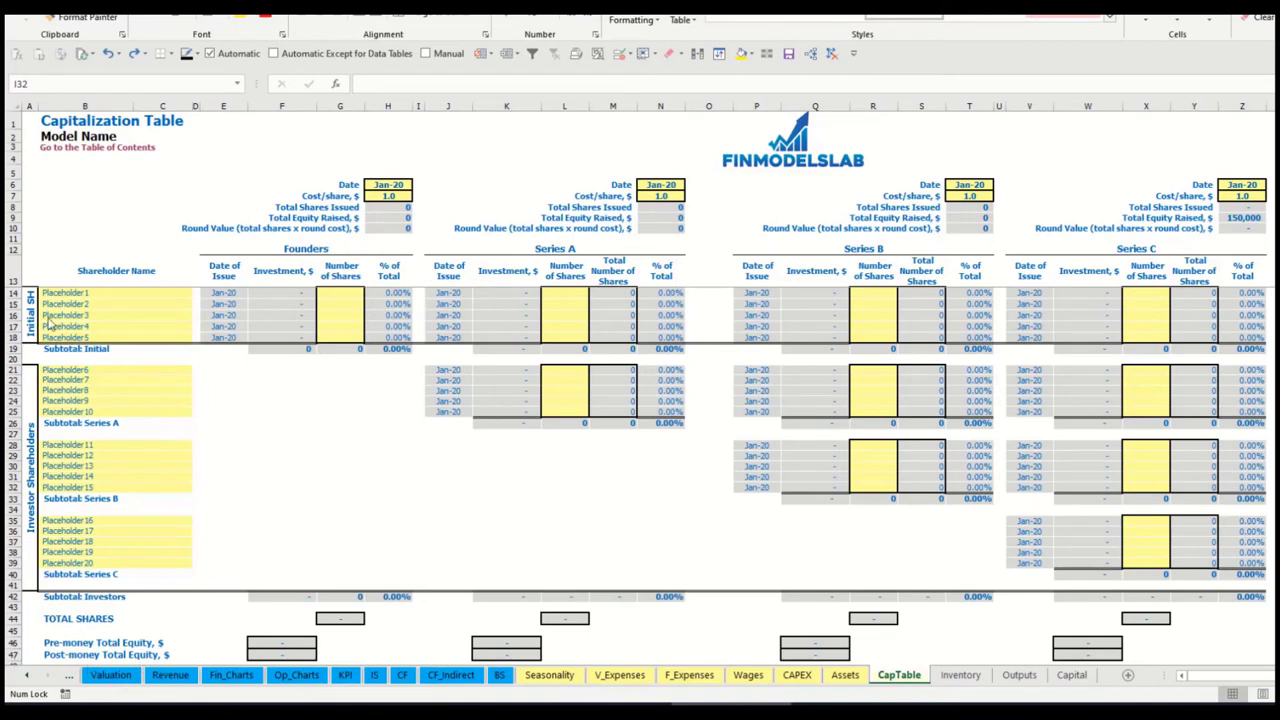
Step: On the capitalization table, rename the initial shareholders Placeholder1 and Placeholder2 as "Founder 1" and "Founder 2"
left_click(68, 291)
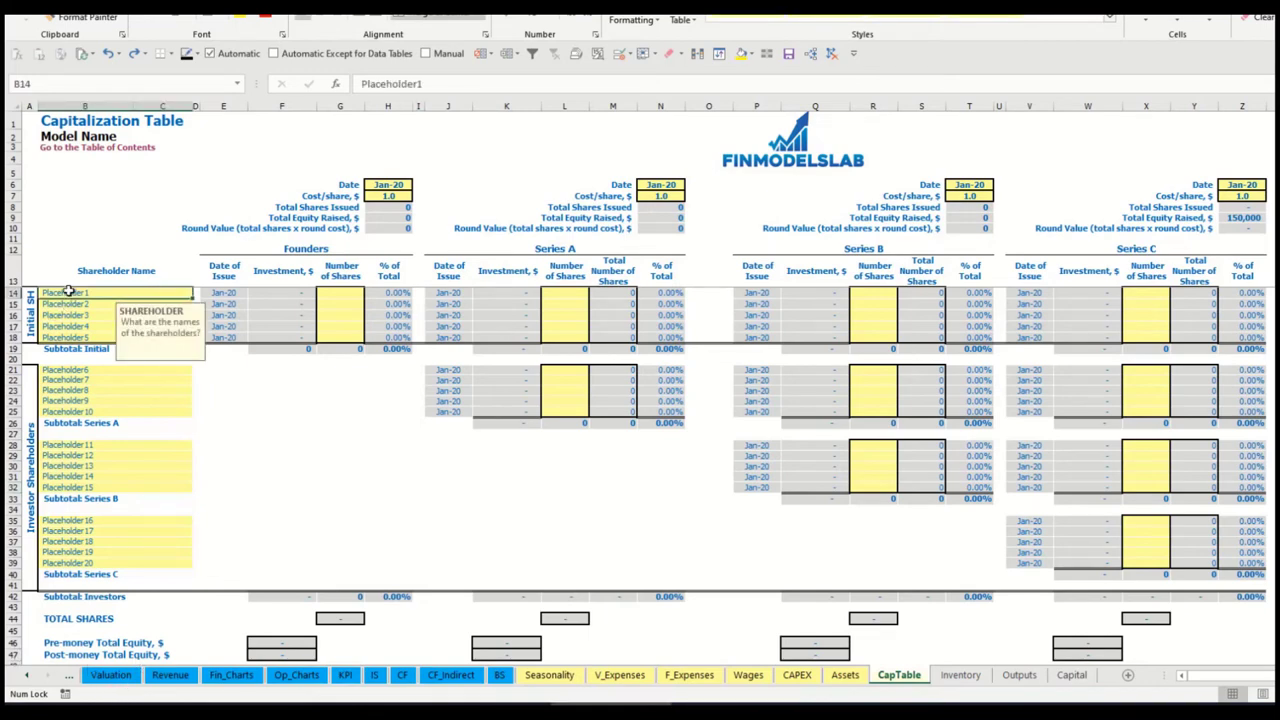
type("Found")
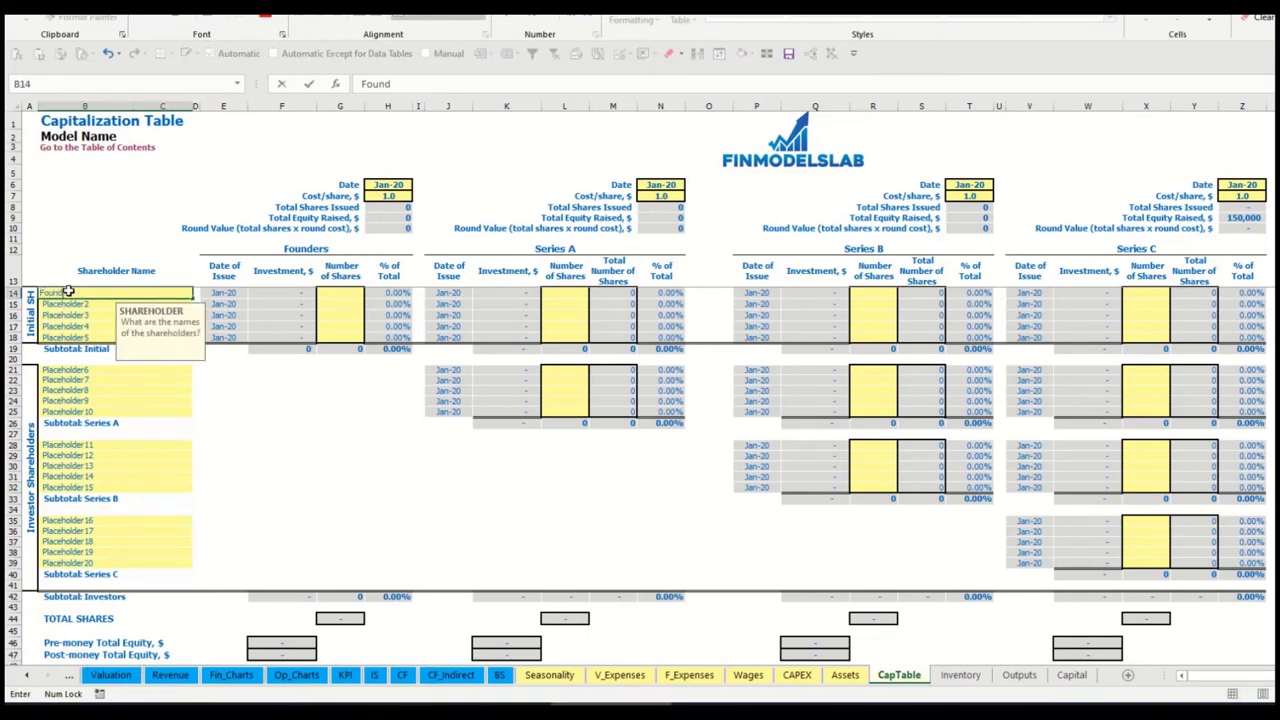
type("er 1")
key("ctrl+Return")
key("ctrl+c")
key("Down")
key("ctrl+v")
left_click(425, 86)
key("BackSpace")
type("2")
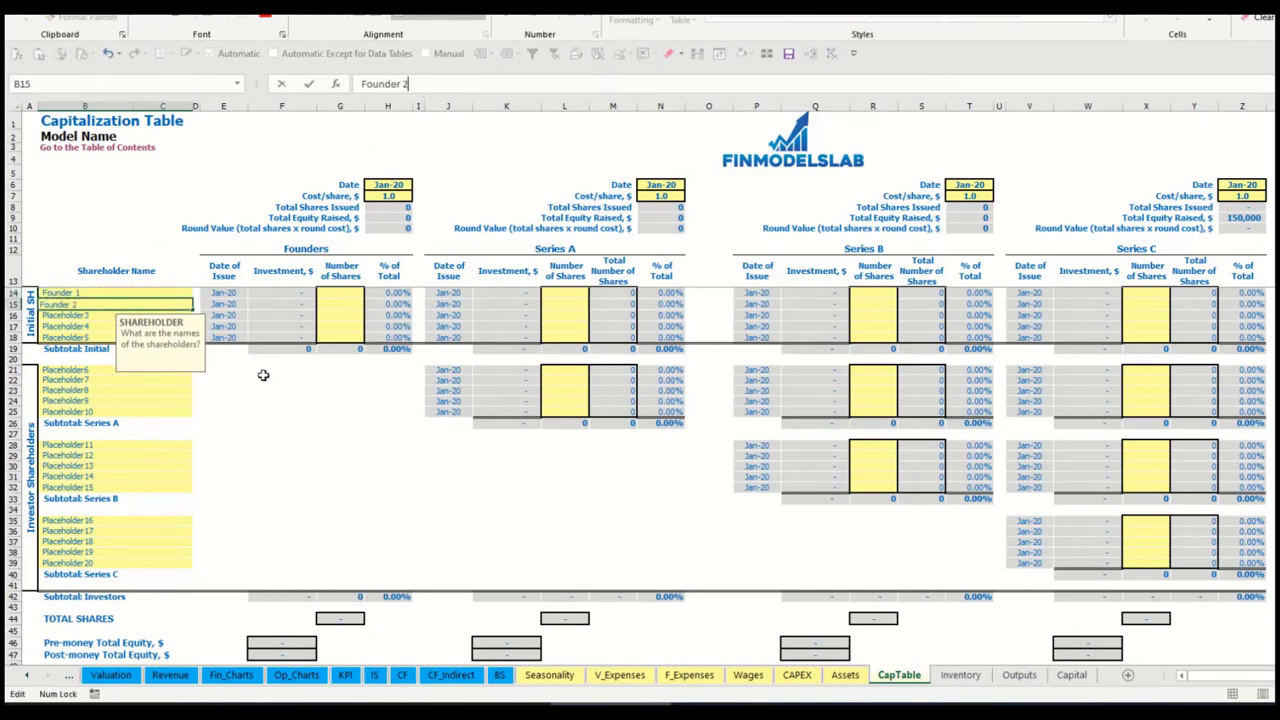
key("Return")
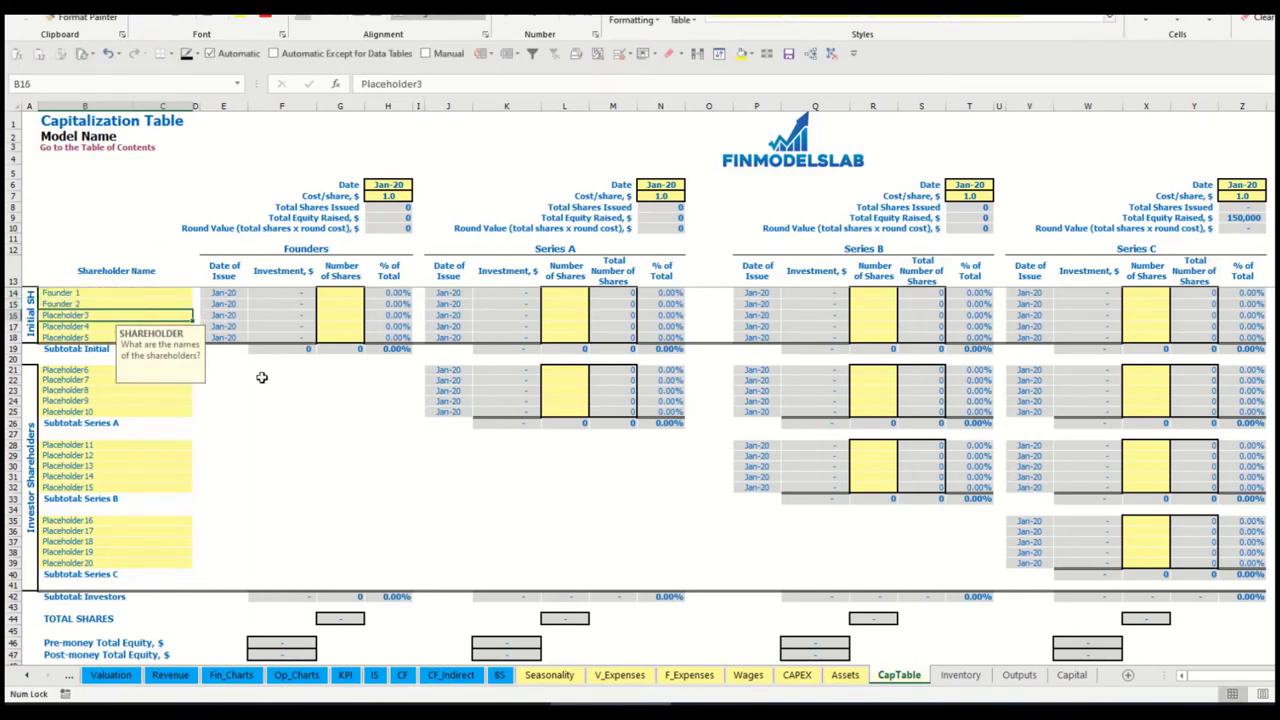
Step: Enter 10,000 founders' round shares for Founder 1 and 20,000 for Founder 2
left_click(140, 293)
left_click(342, 292)
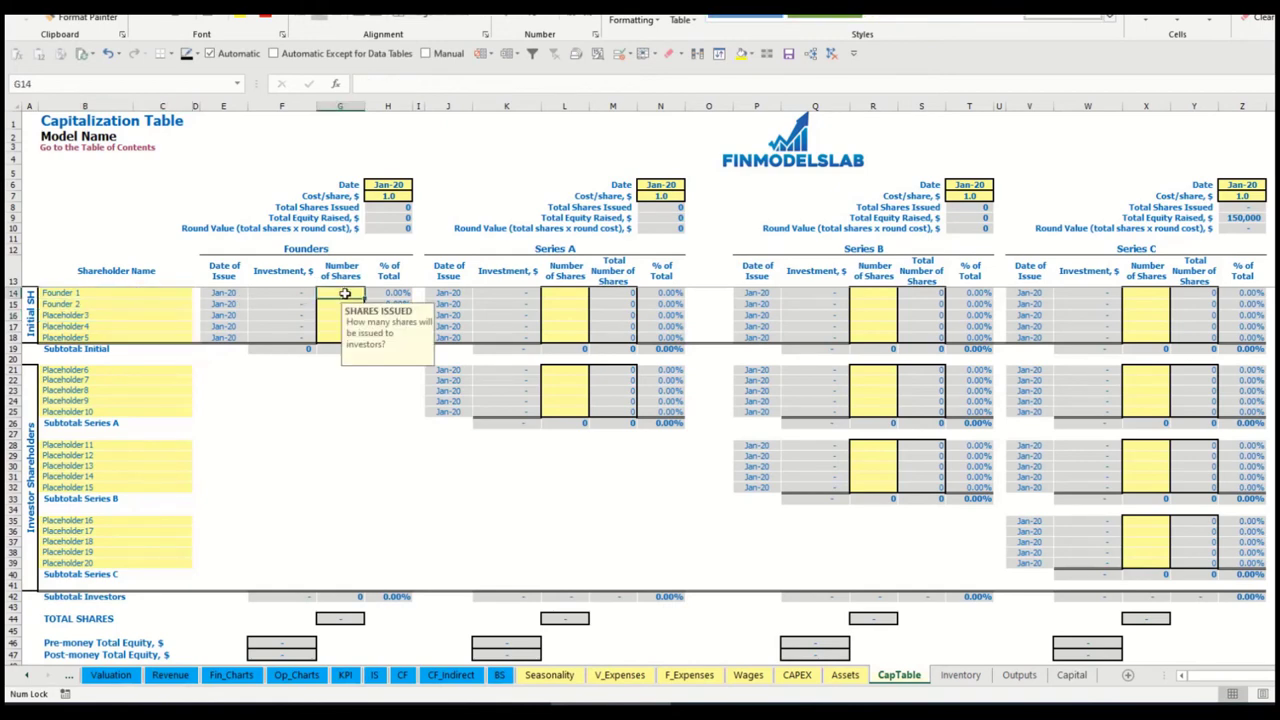
type("1")
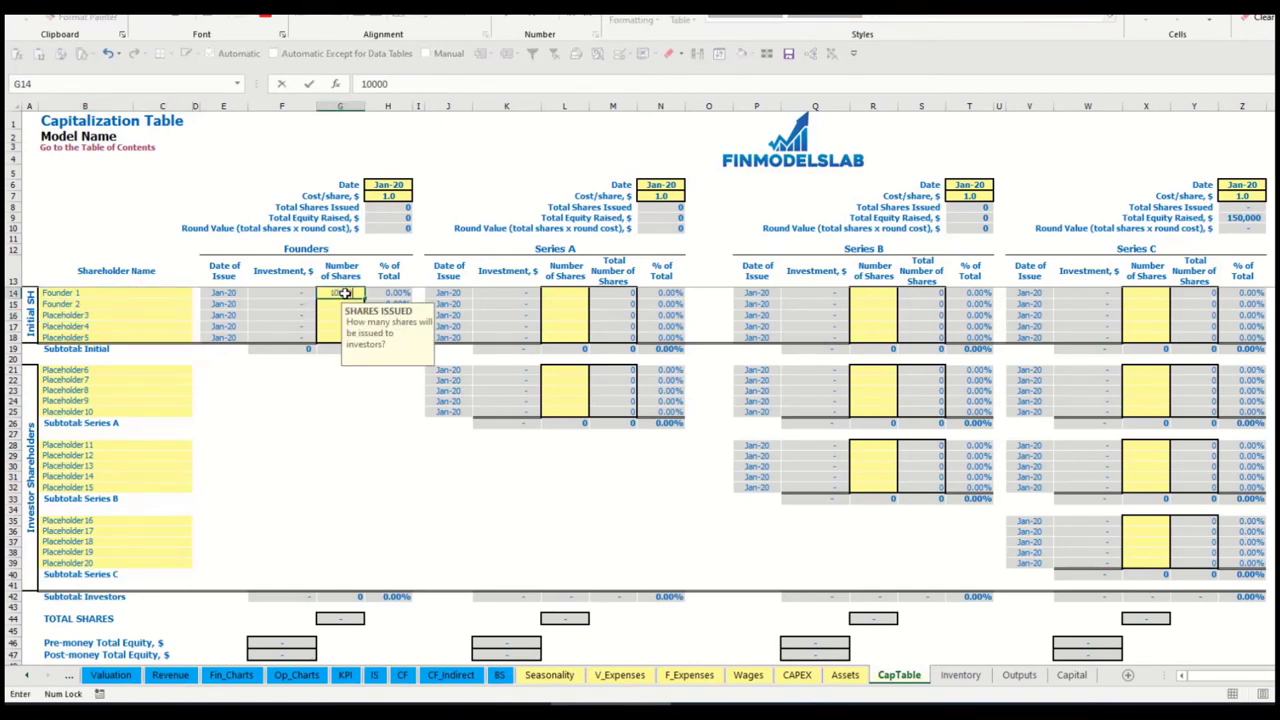
type("0,000")
key("Return")
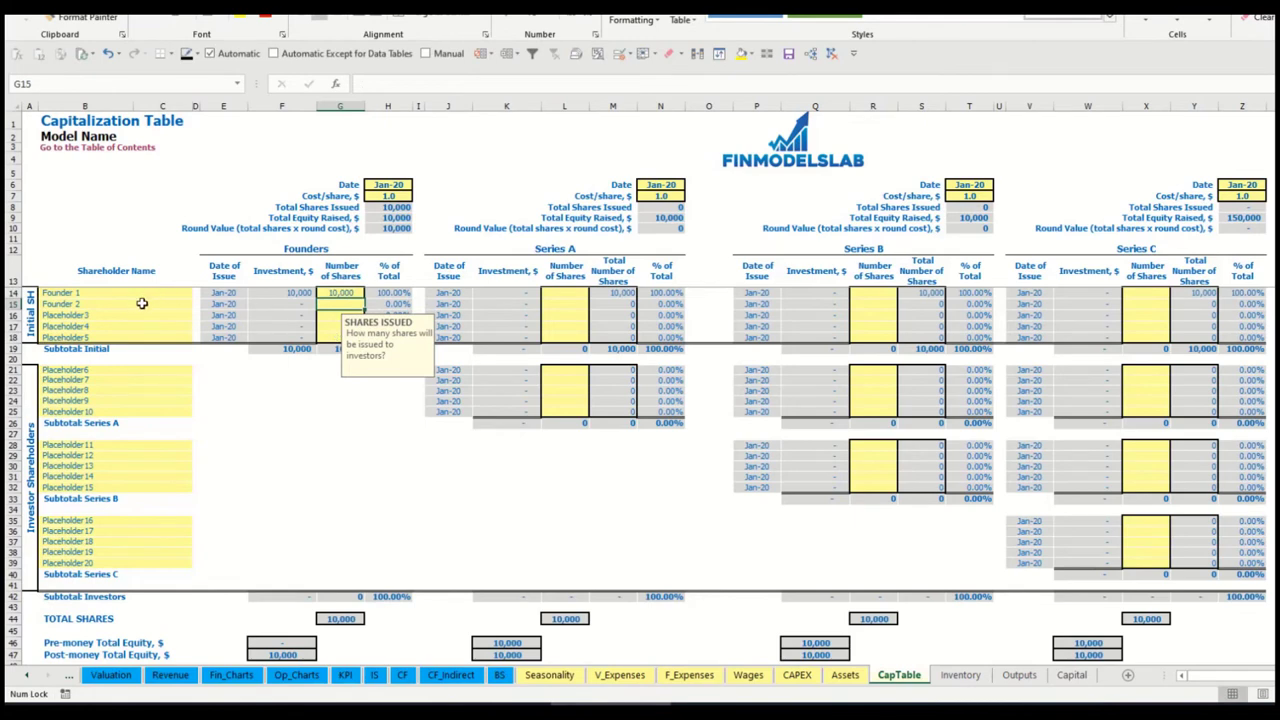
type("20,000")
key("Return")
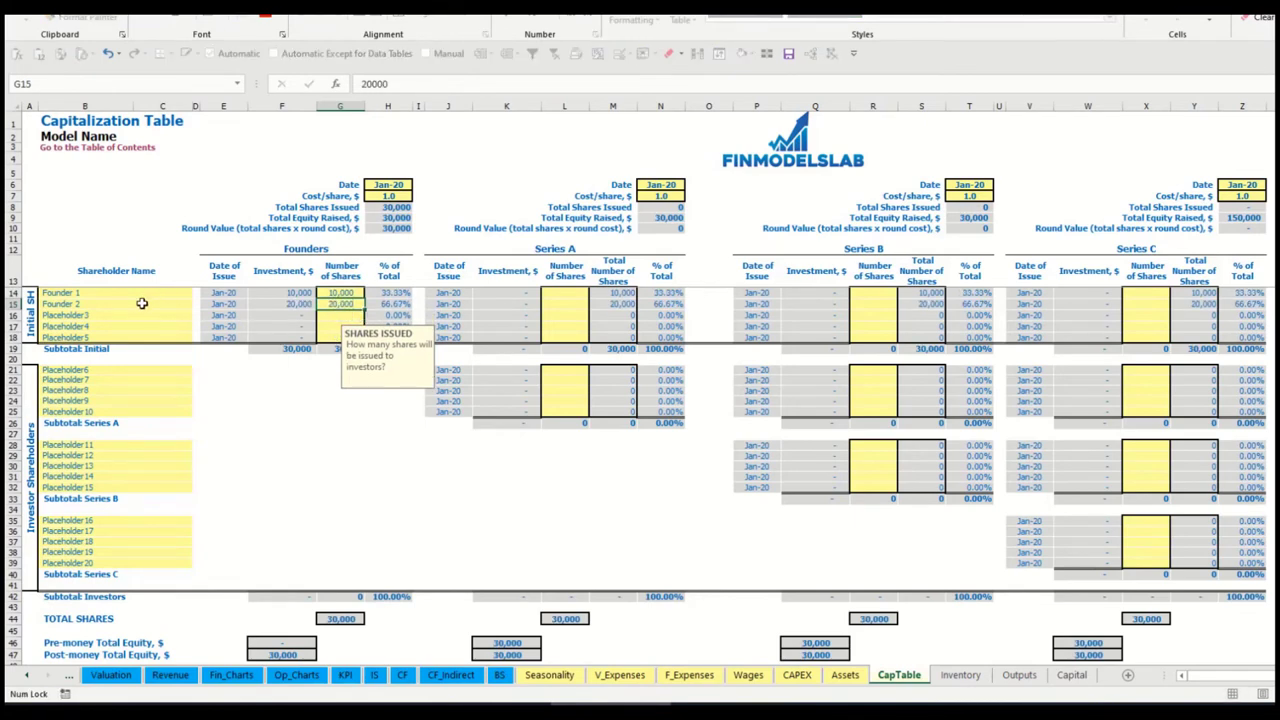
Step: Set the founders' round cost per share to 2 and its date to Feb-20
left_click(378, 198)
type("2")
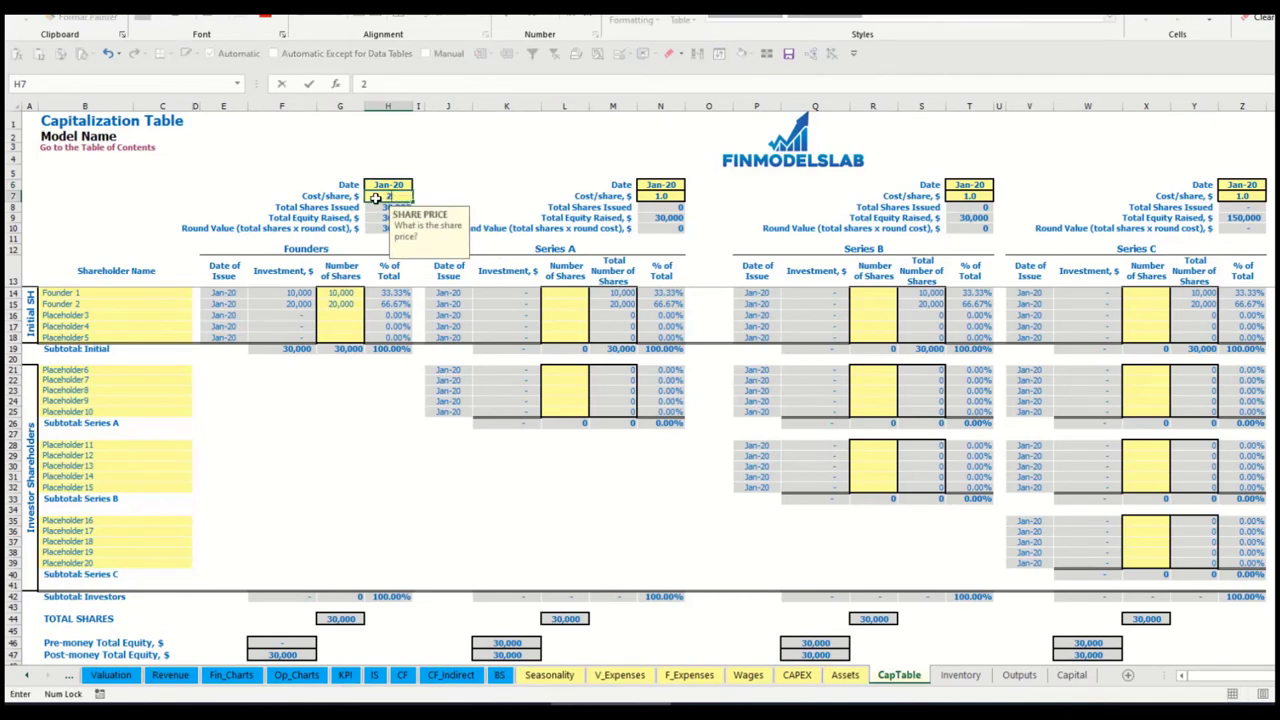
key("Return")
left_click(408, 183)
left_click(418, 185)
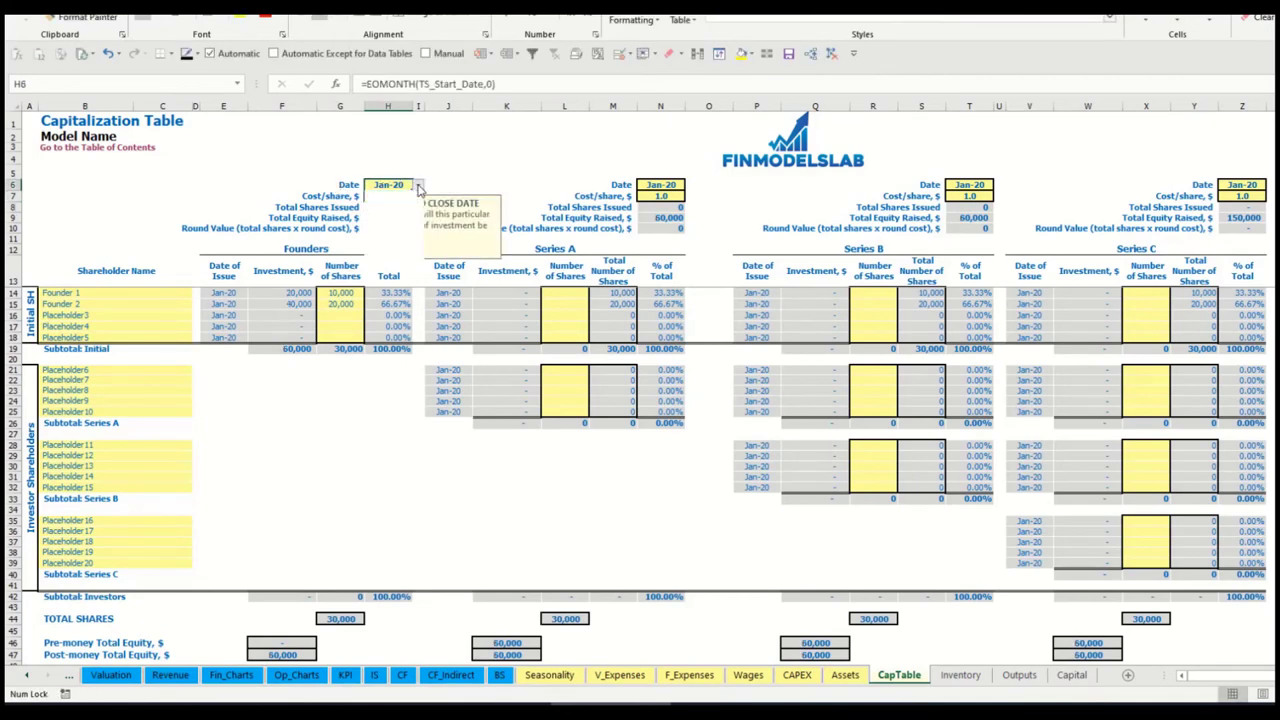
left_click(386, 210)
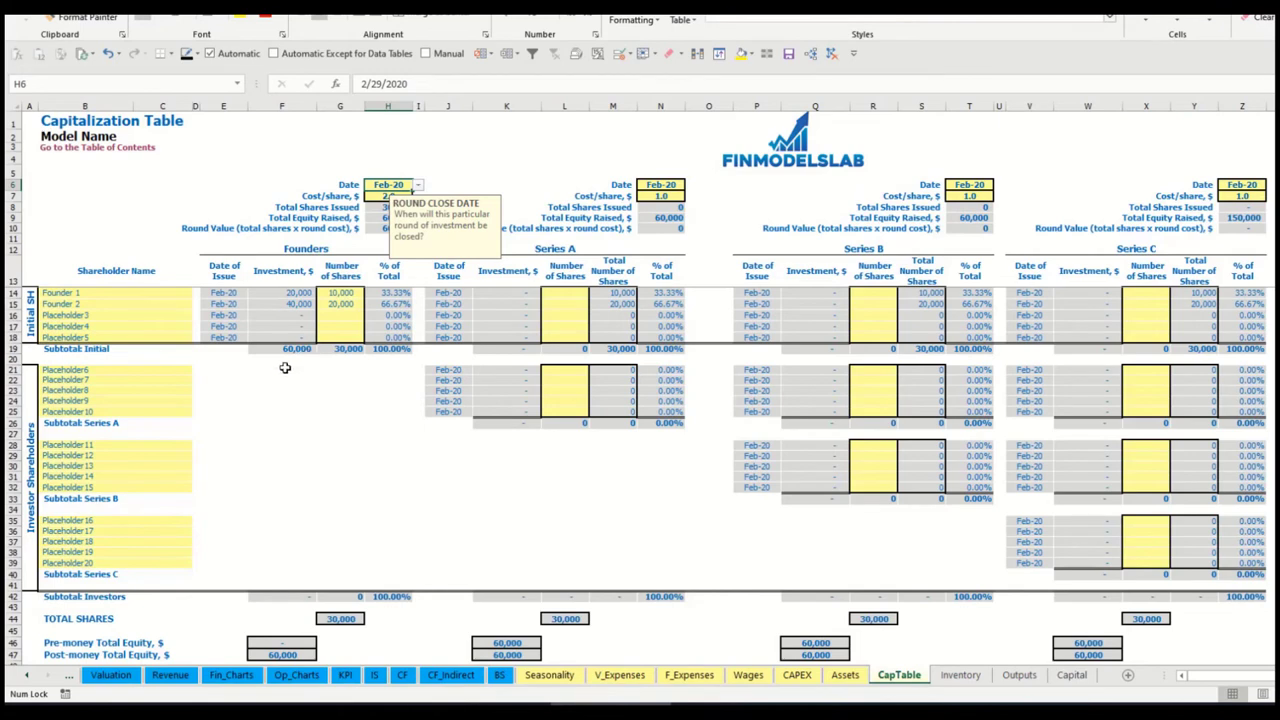
Step: Check the founders' investment amounts and subtotal, the post-money total equity and Founder 1's ownership percentage
left_click(290, 293)
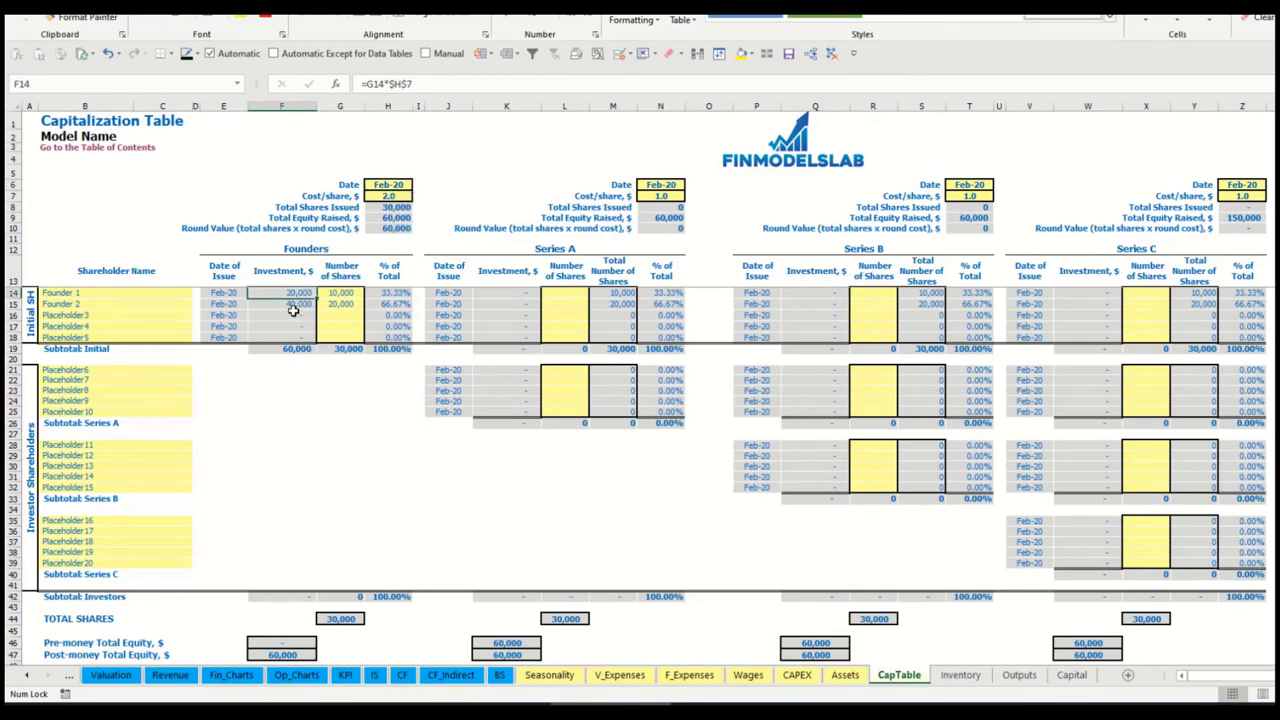
left_click(288, 304)
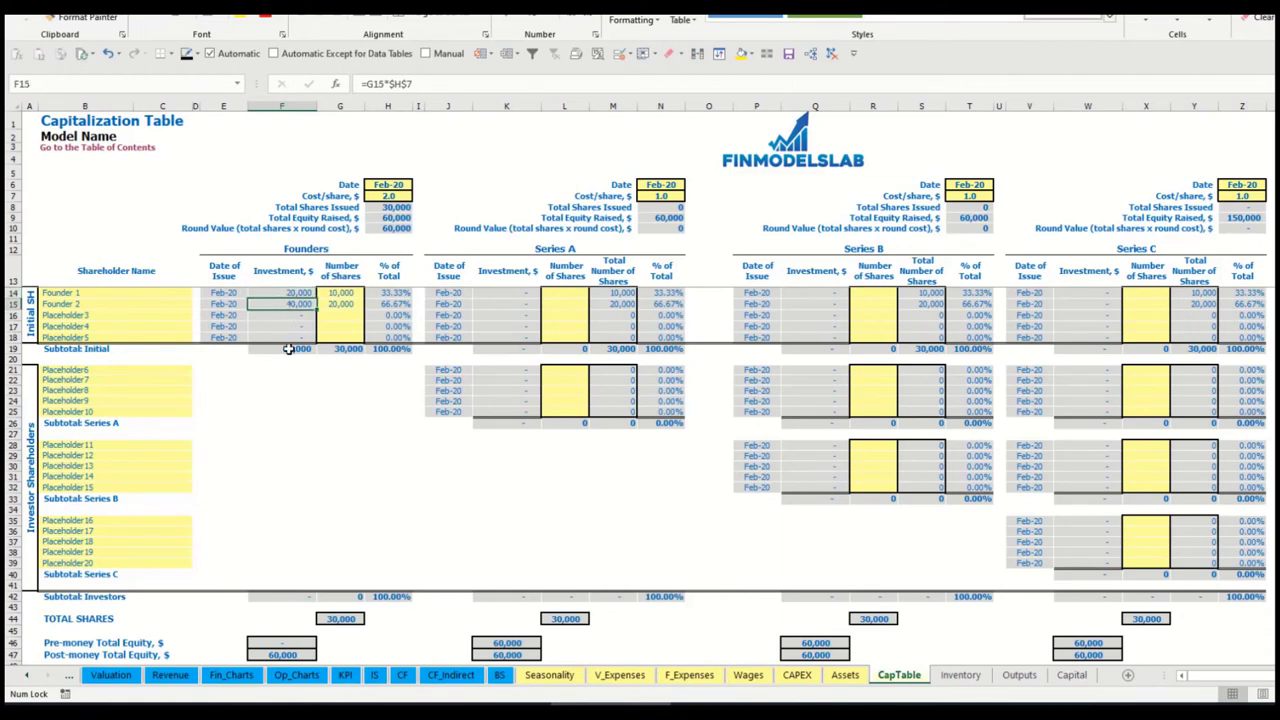
left_click(288, 349)
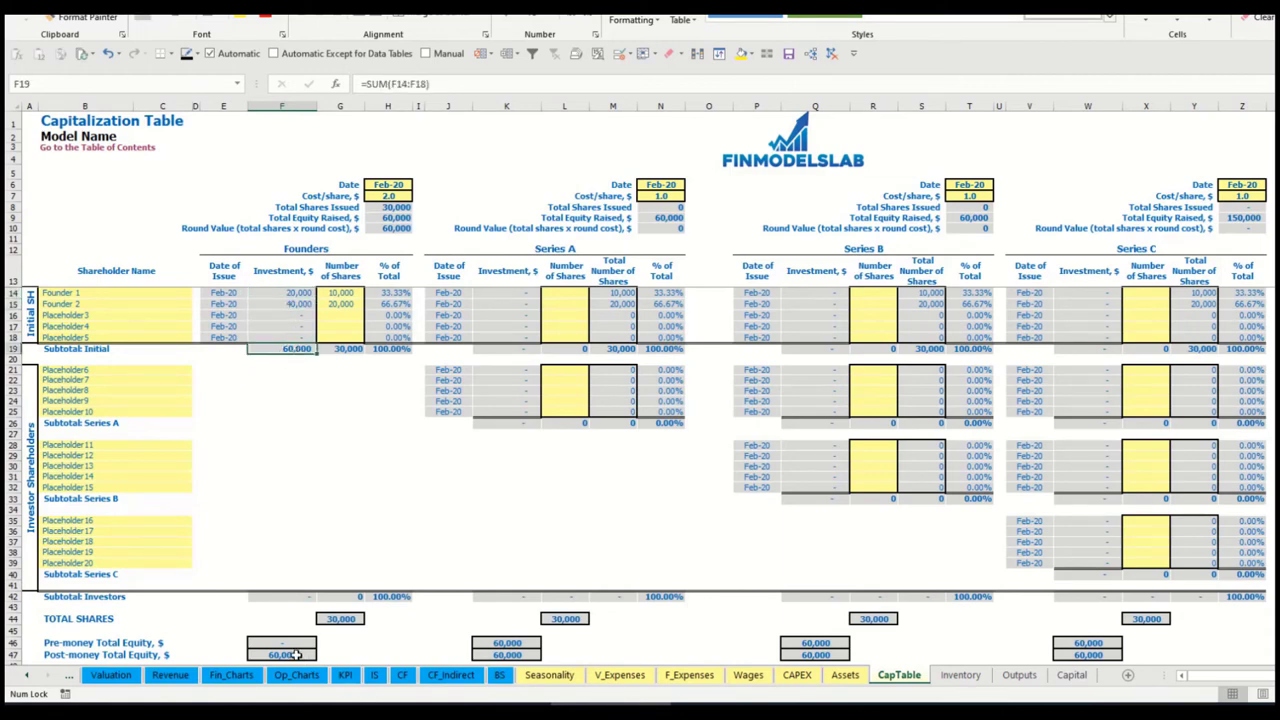
left_click(12, 655)
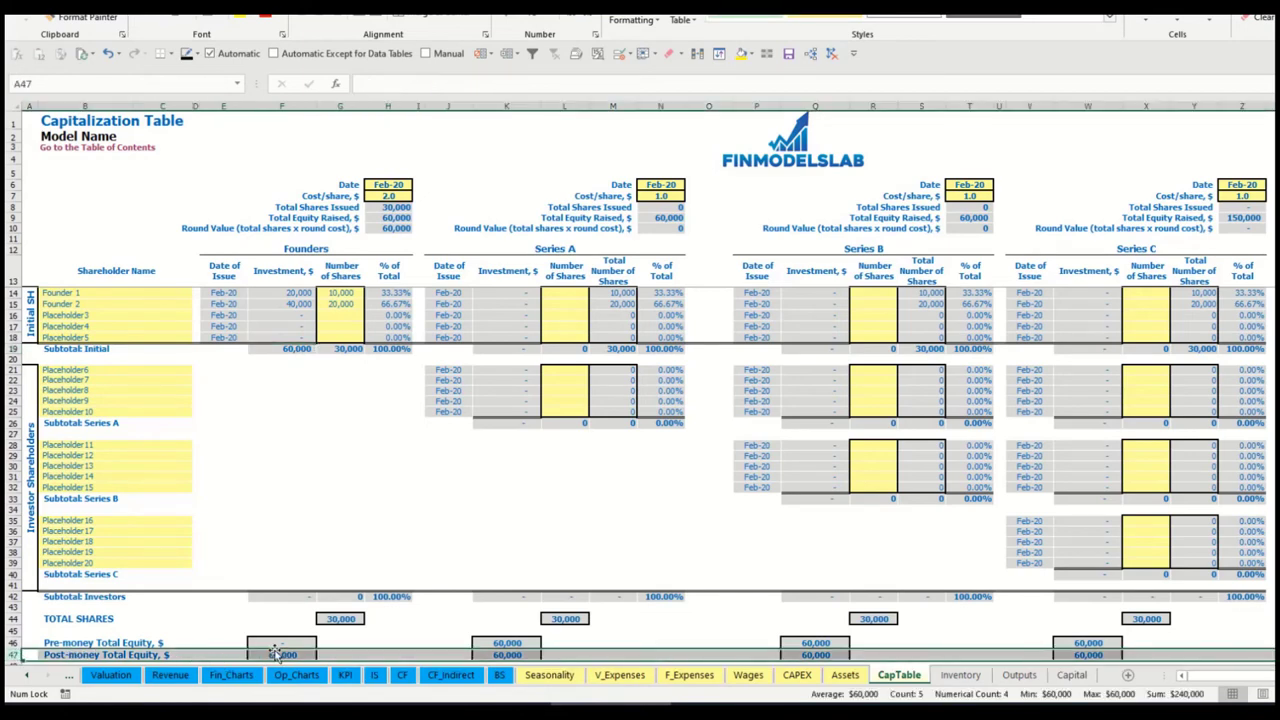
left_click(398, 293)
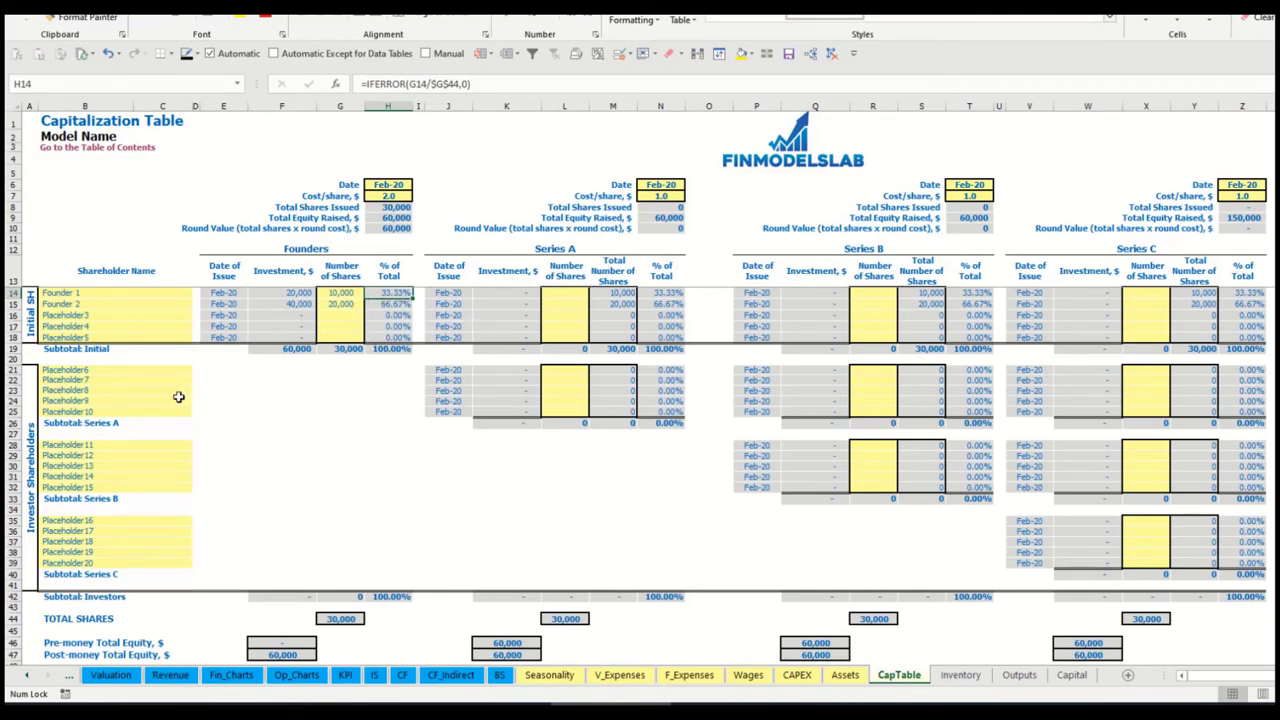
Step: Rename the Series A shareholder Placeholder6 as "Investor 1"
left_click(155, 375)
left_click(580, 250)
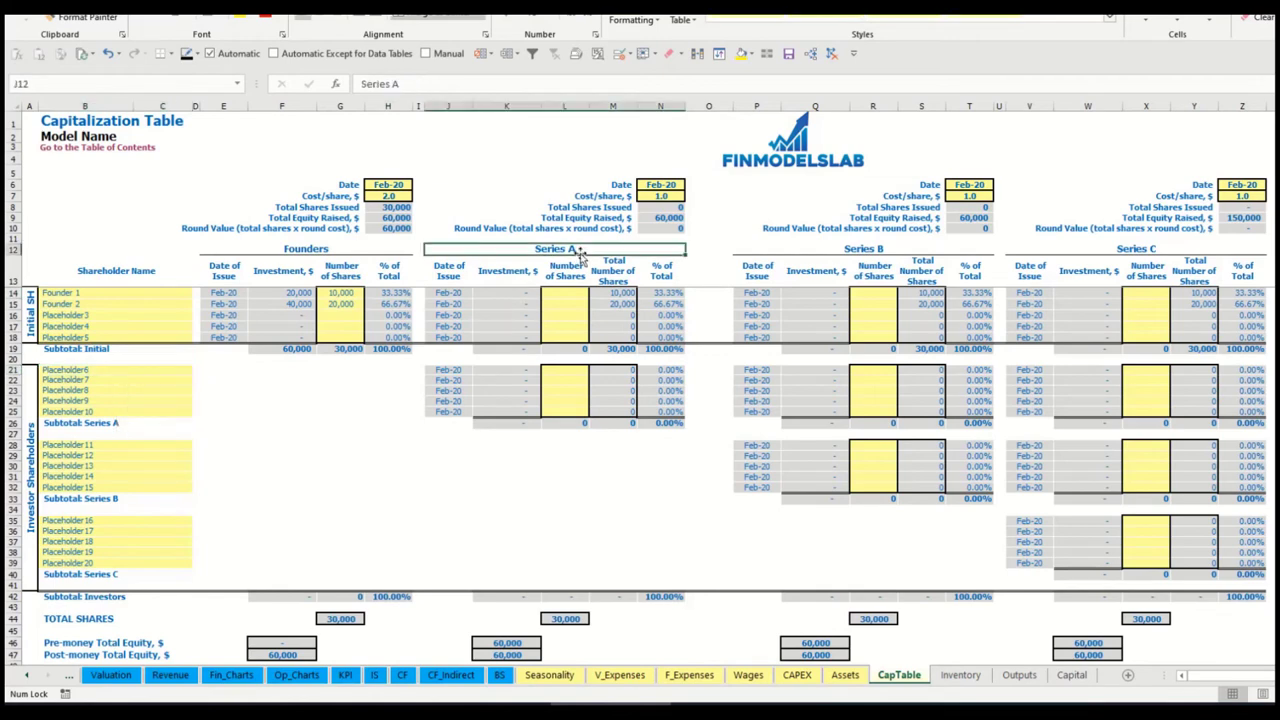
left_click(94, 371)
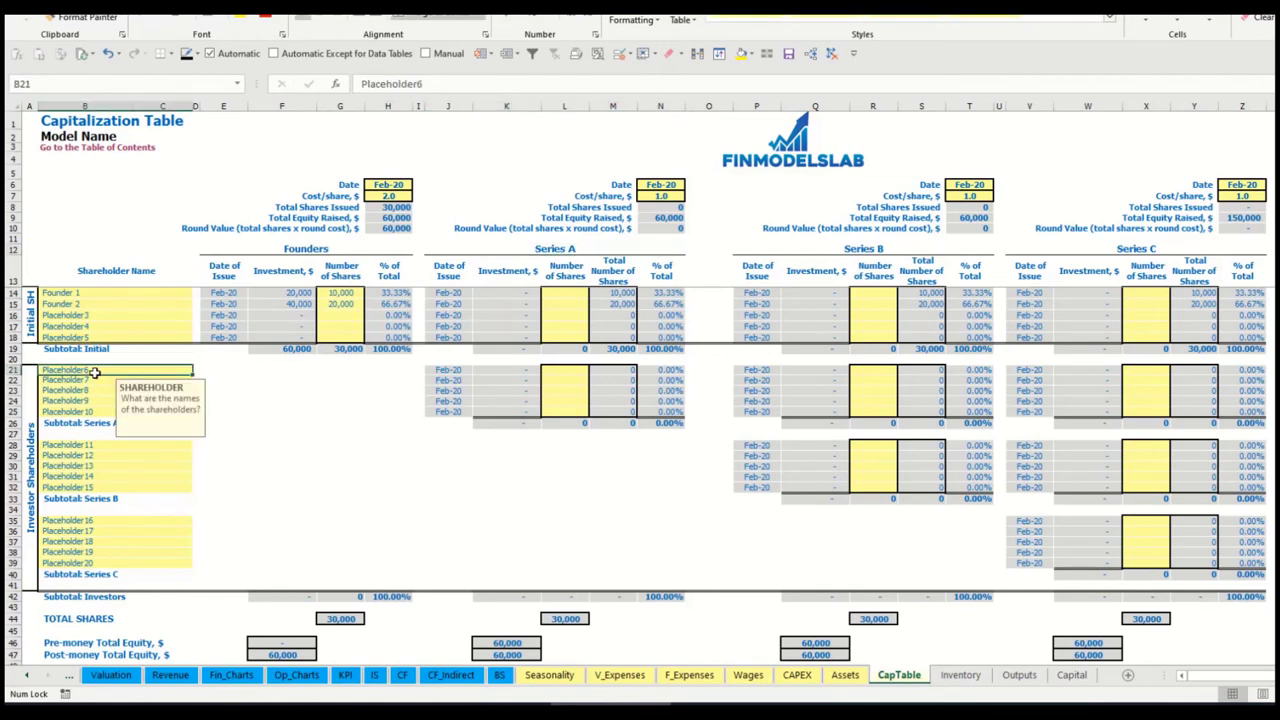
type("Investor 1")
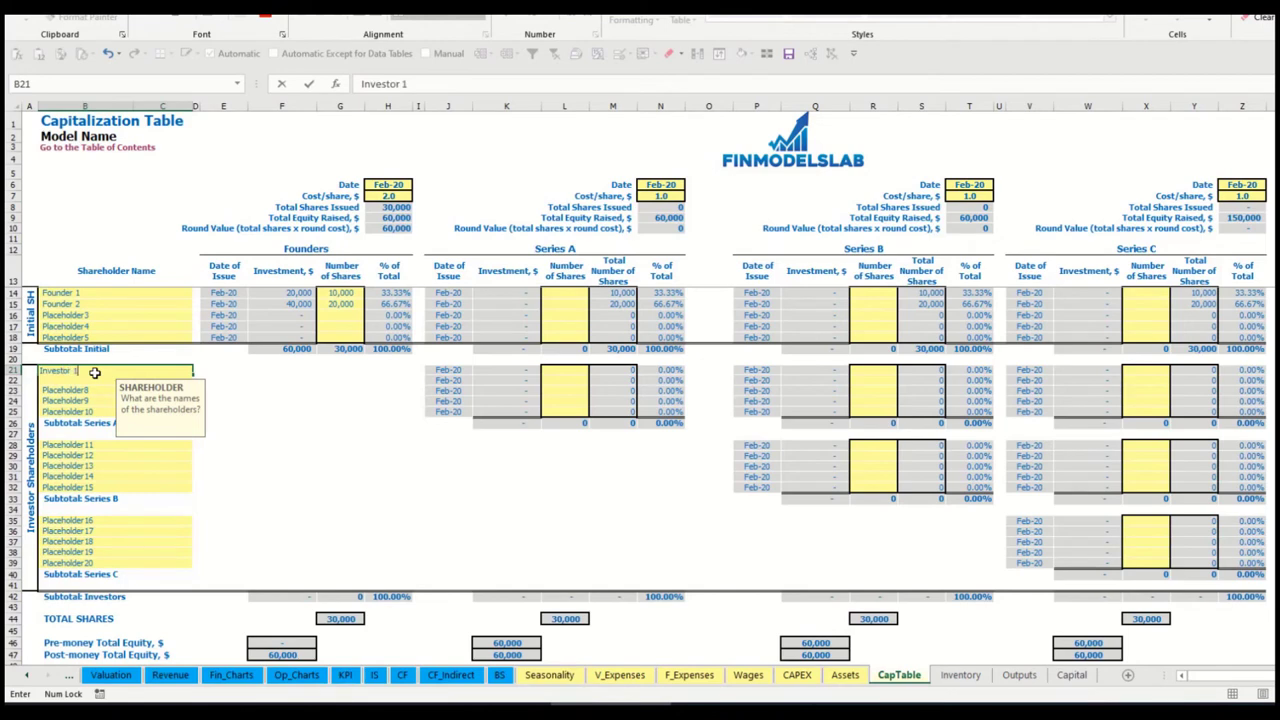
key("Return")
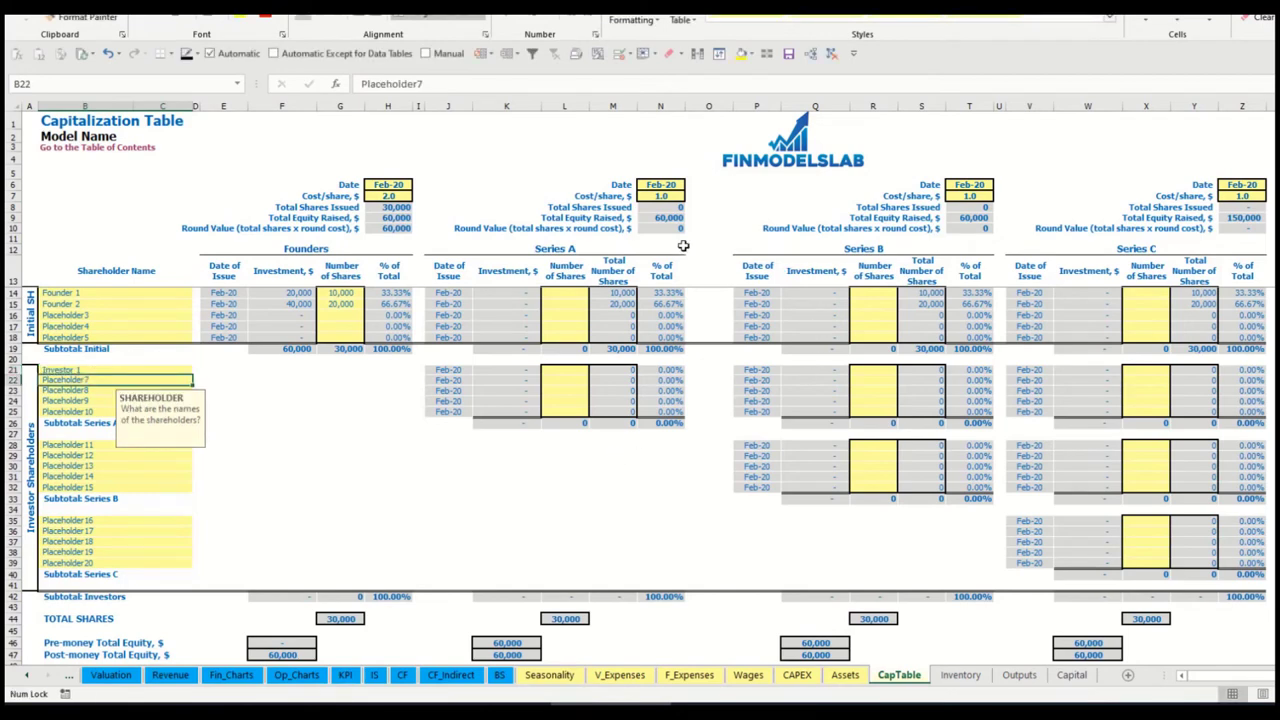
Step: Set the Series A round date to May-20 and its cost per share to 5
left_click(668, 184)
left_click(690, 186)
left_click(658, 229)
left_click(655, 195)
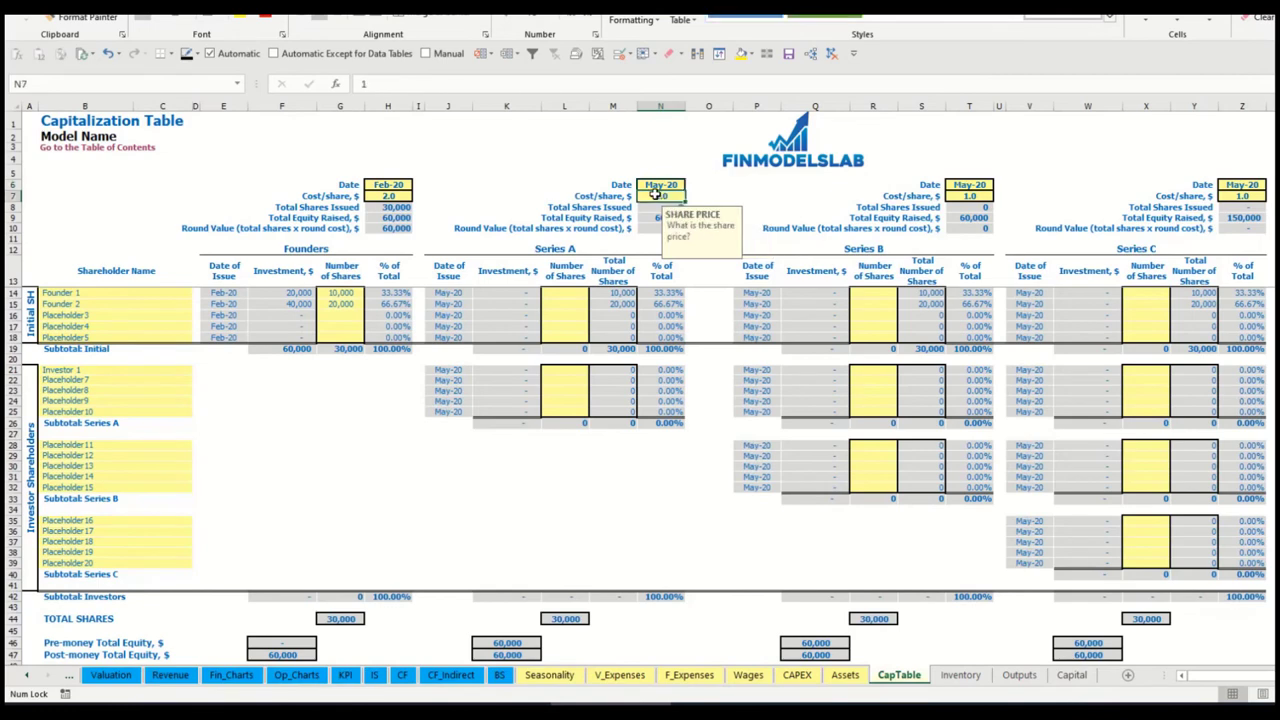
type("5")
key("Return")
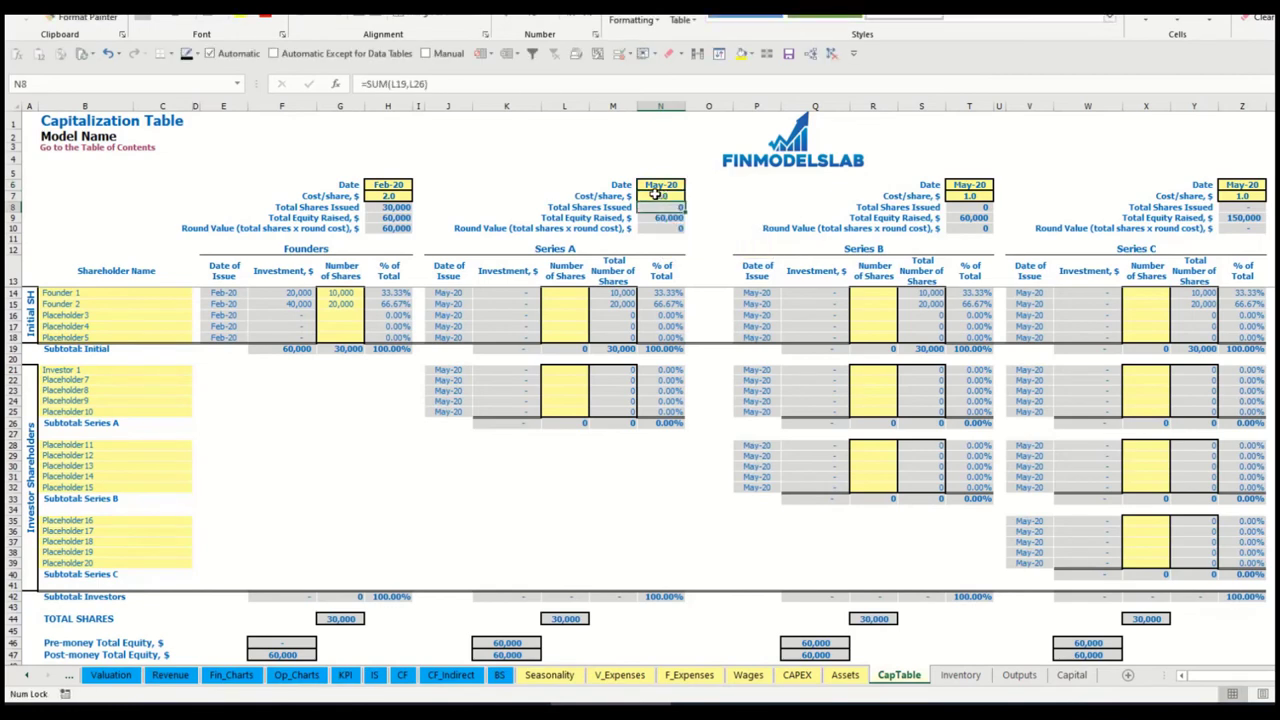
Step: Enter 1,000 Series A shares for Investor 1 and check the investment, pre-money and post-money equity, and ownership percentage
left_click(565, 369)
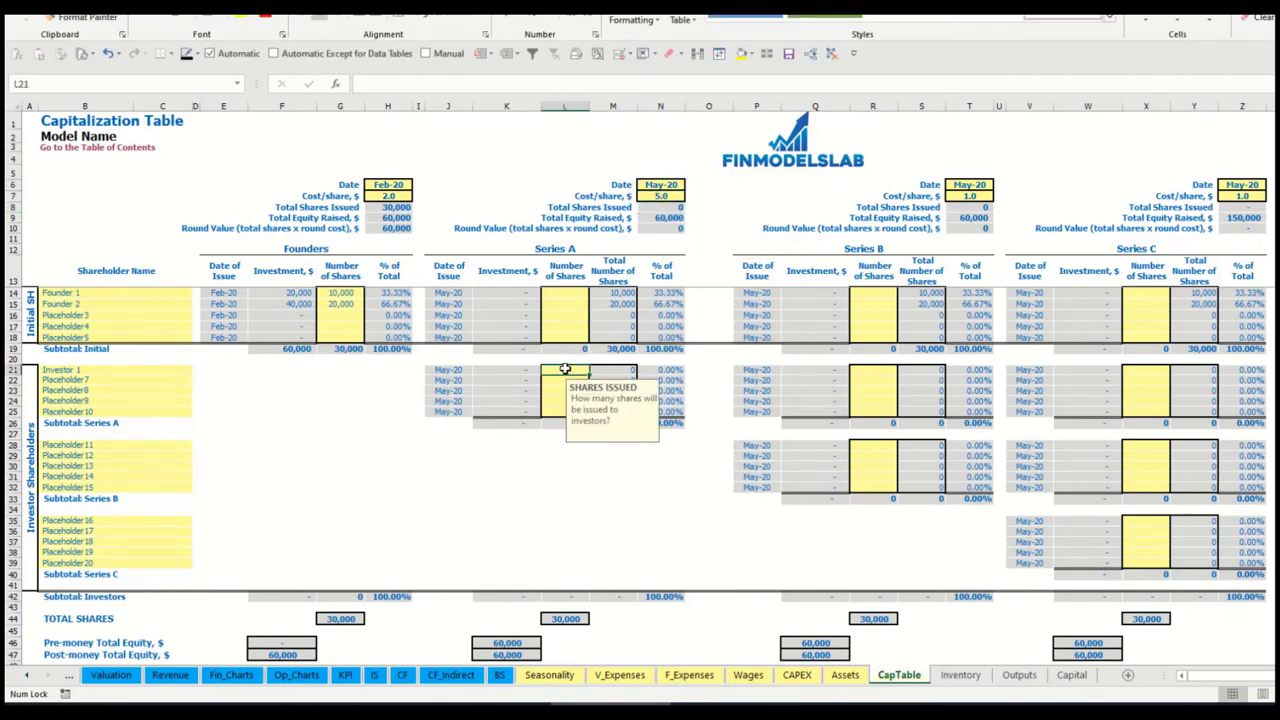
type("1,000")
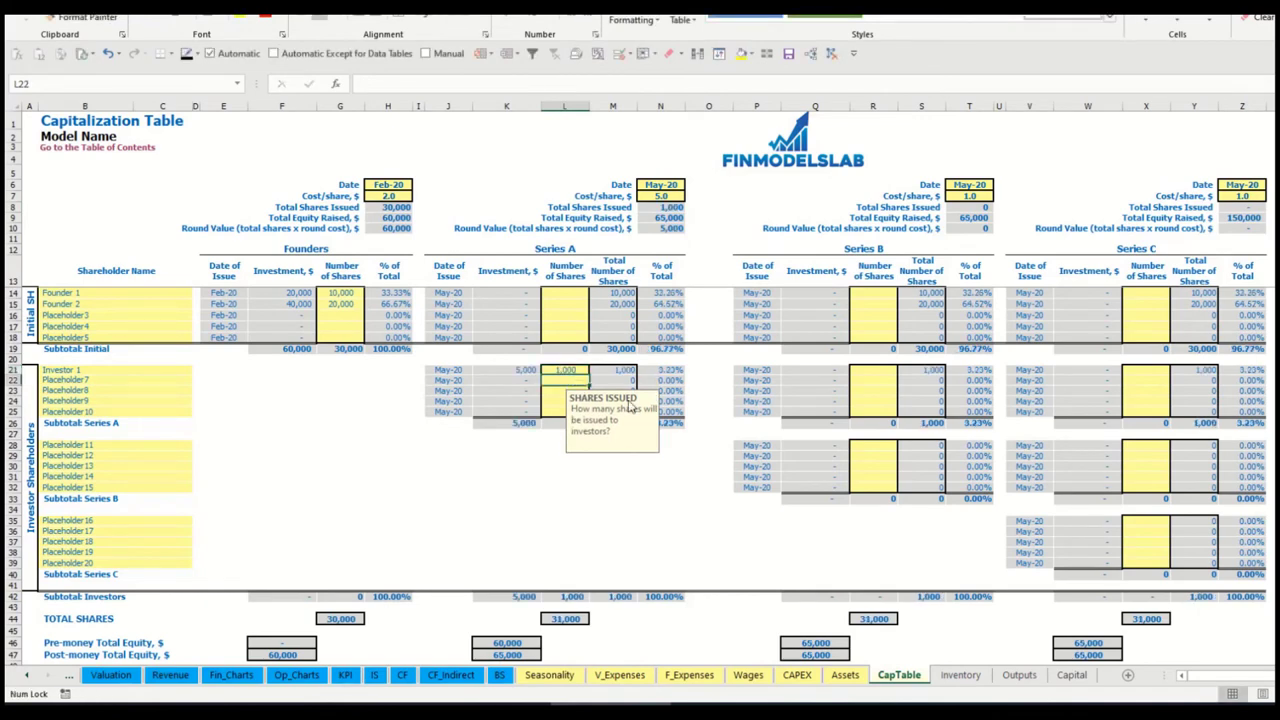
left_click(510, 474)
left_click(517, 371)
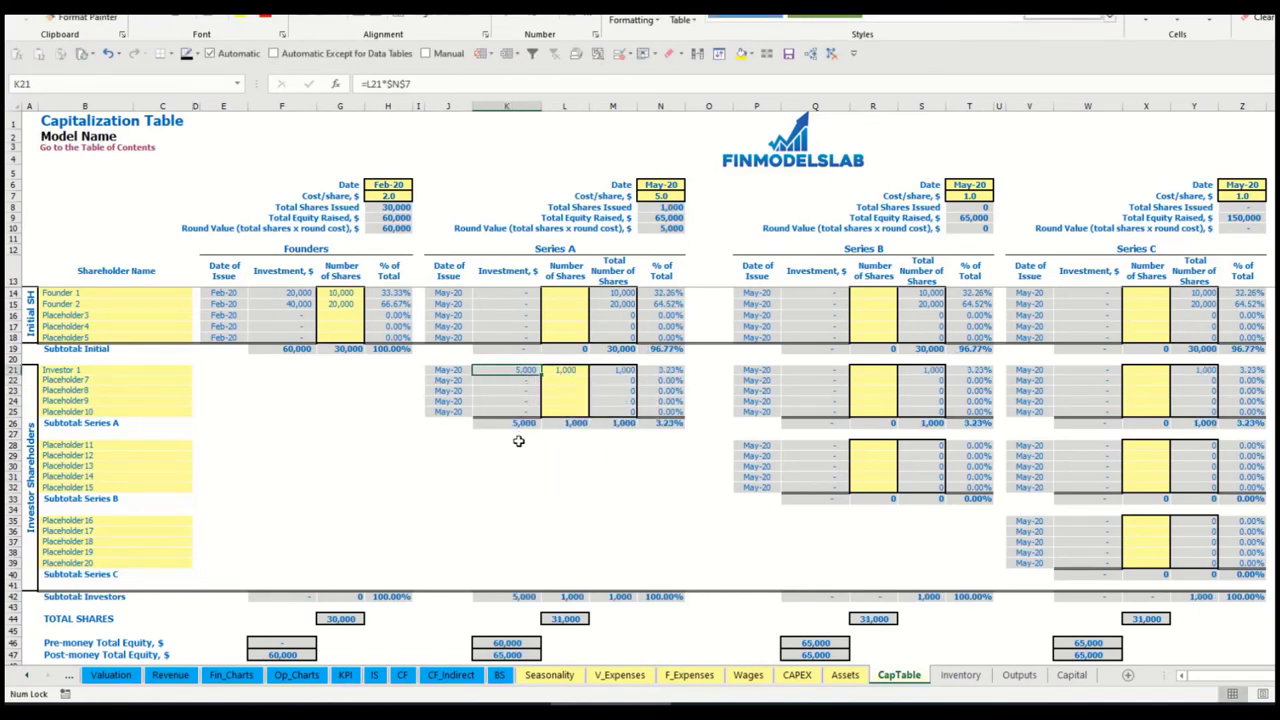
left_click(497, 638)
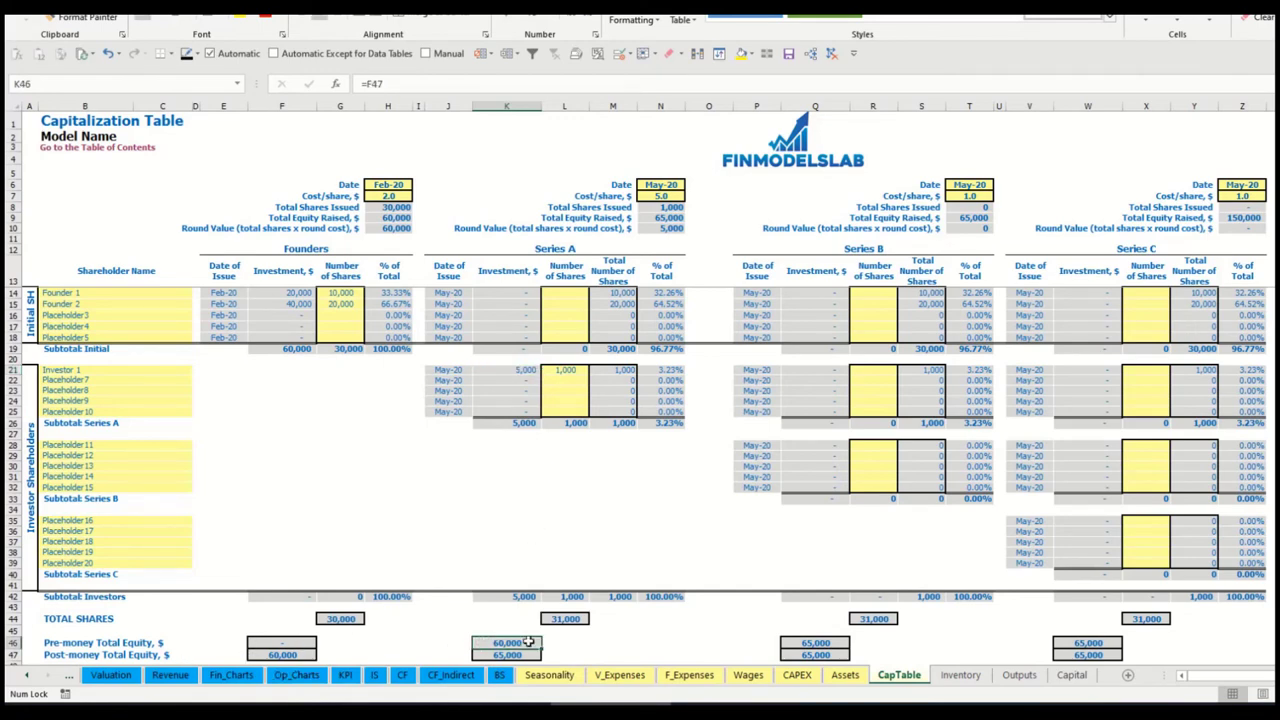
key("Down")
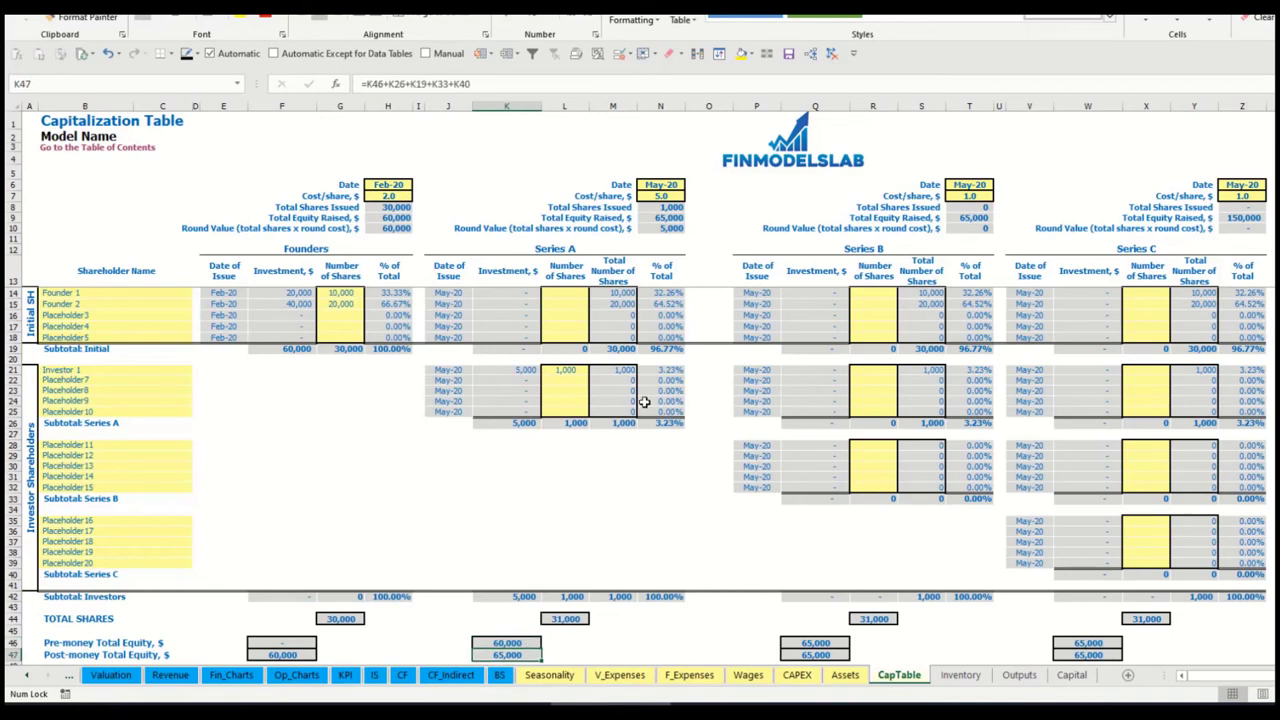
left_click(651, 370)
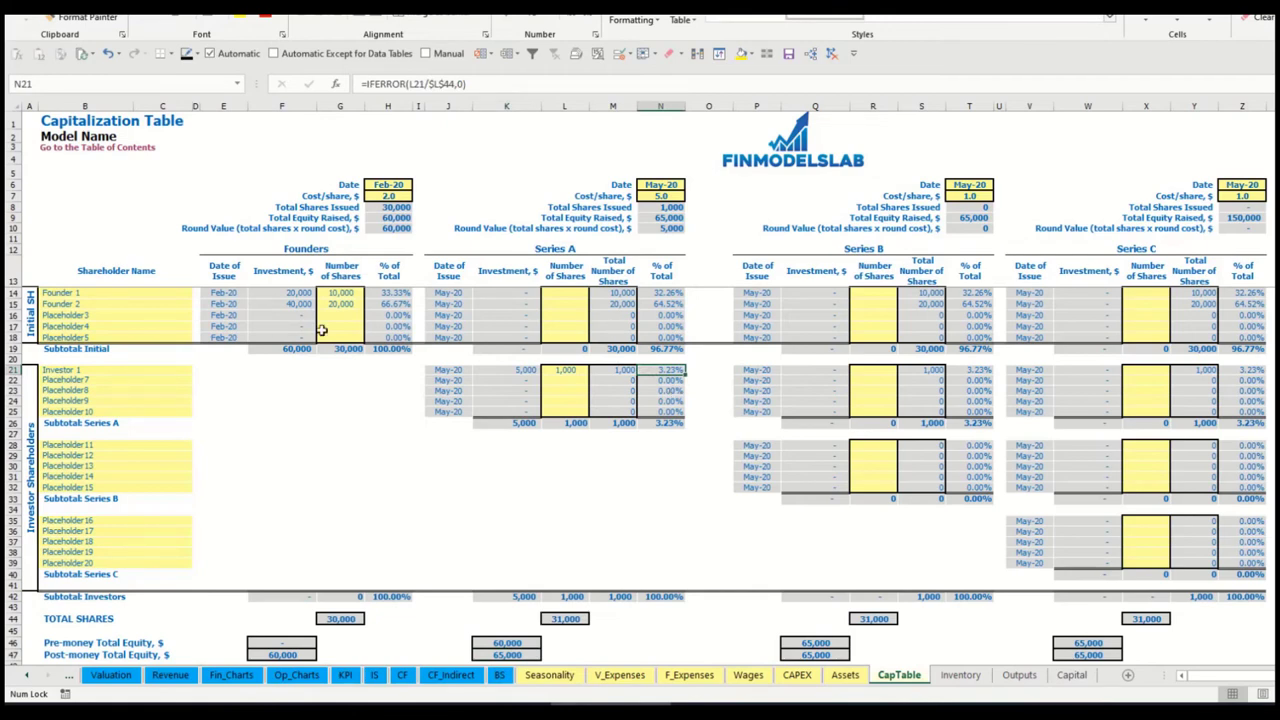
Step: Check the ownership percentages of Founder 1 and Founder 2 after the Series A round
left_click_drag(146, 293, 146, 304)
left_click_drag(660, 293, 661, 304)
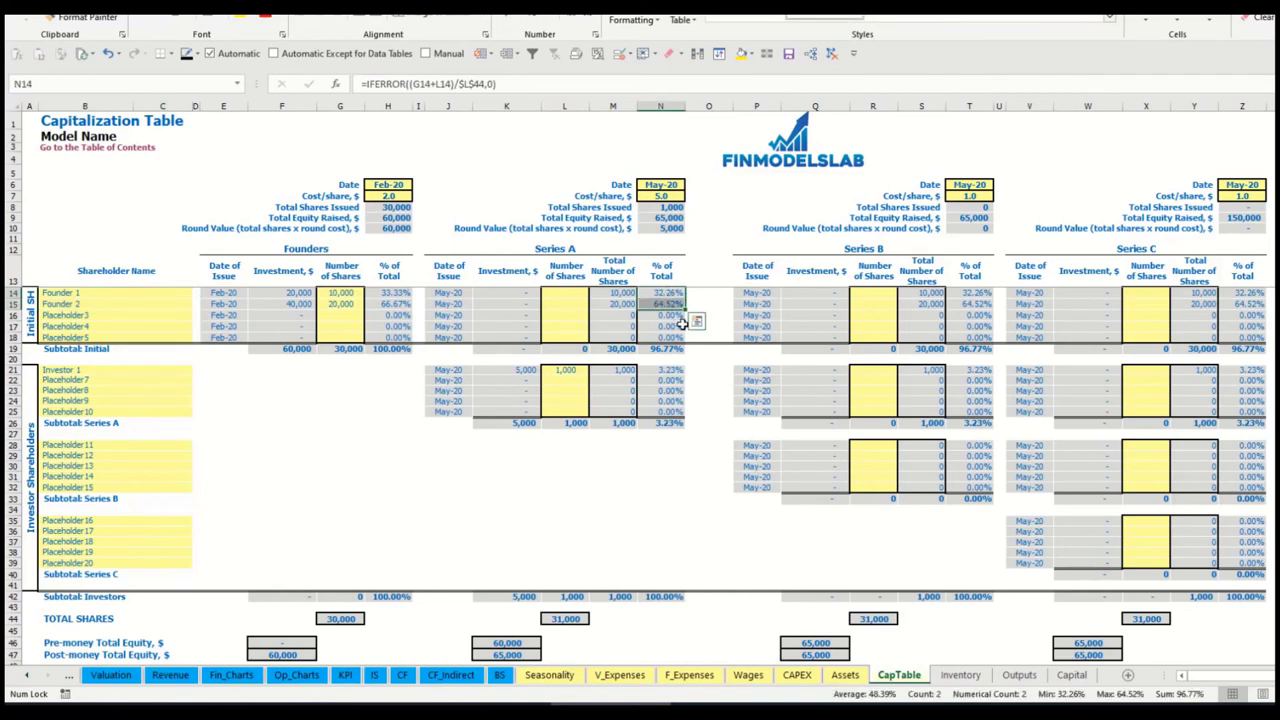
key("Up")
key("Down")
key("Down")
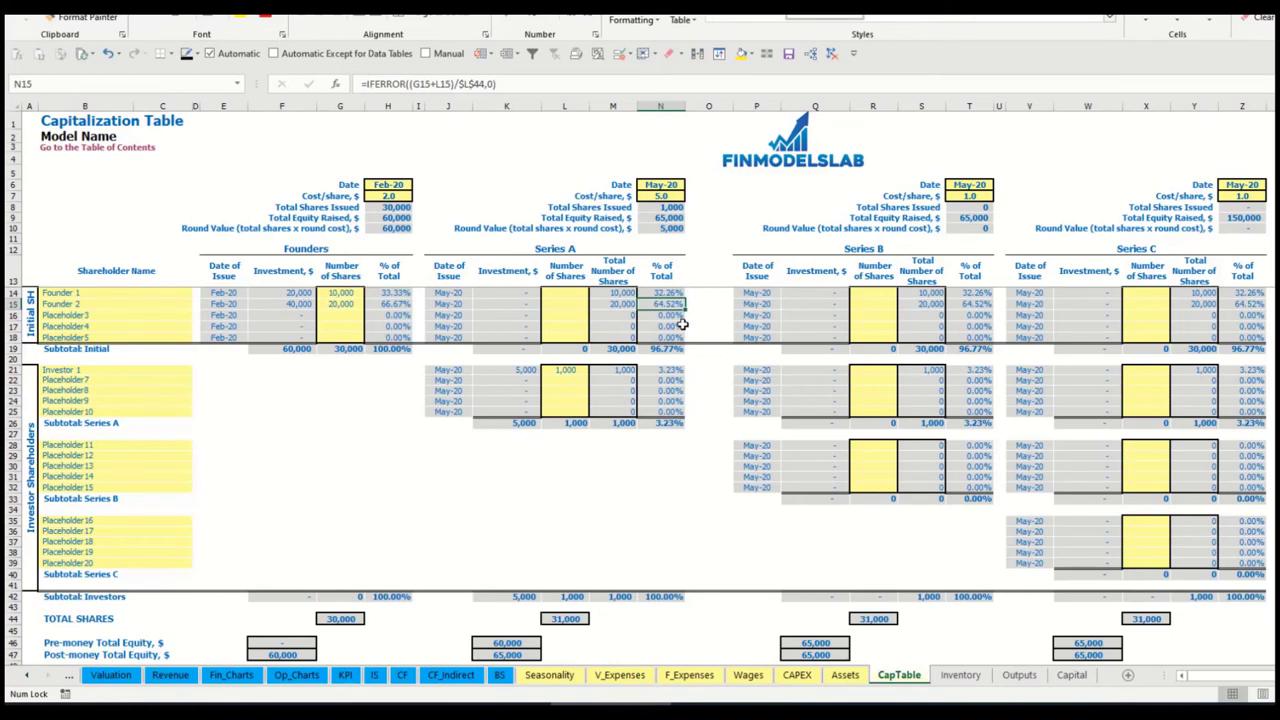
Step: Review the shareholder name fields for Series B and Series C and the Series A share inputs in the capitalization table
left_click(130, 455)
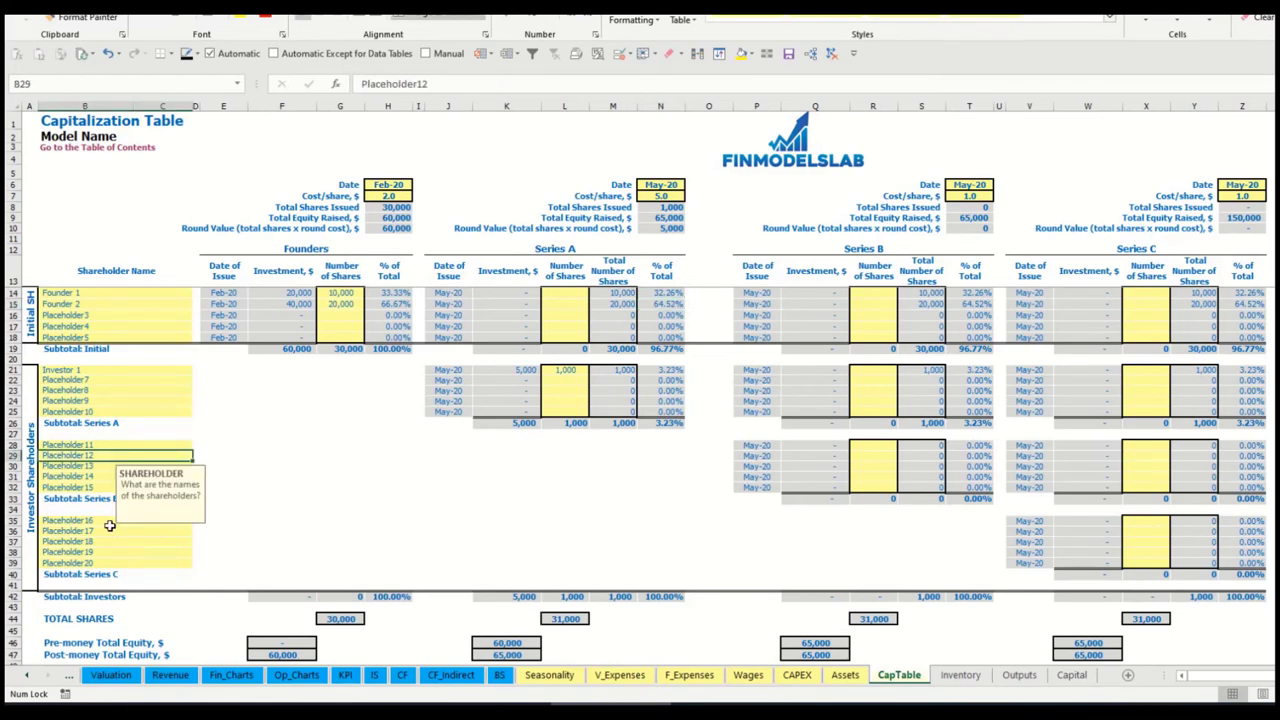
left_click(110, 525)
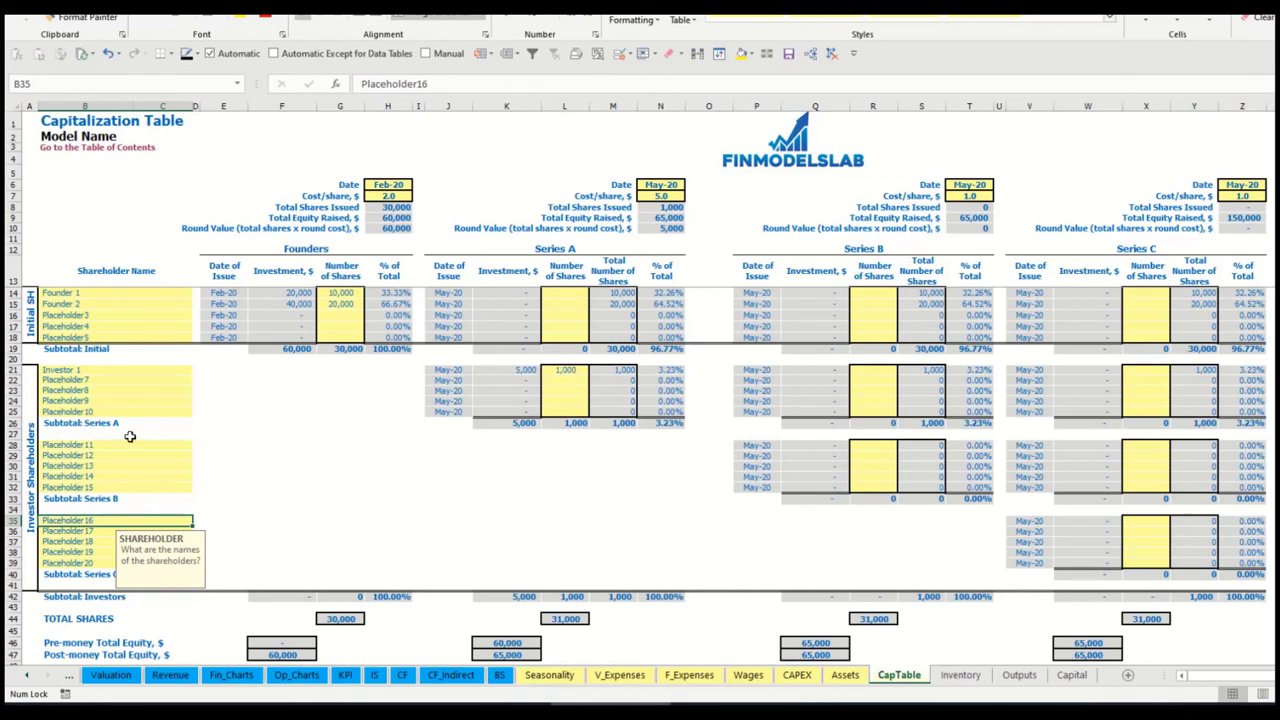
left_click(570, 370)
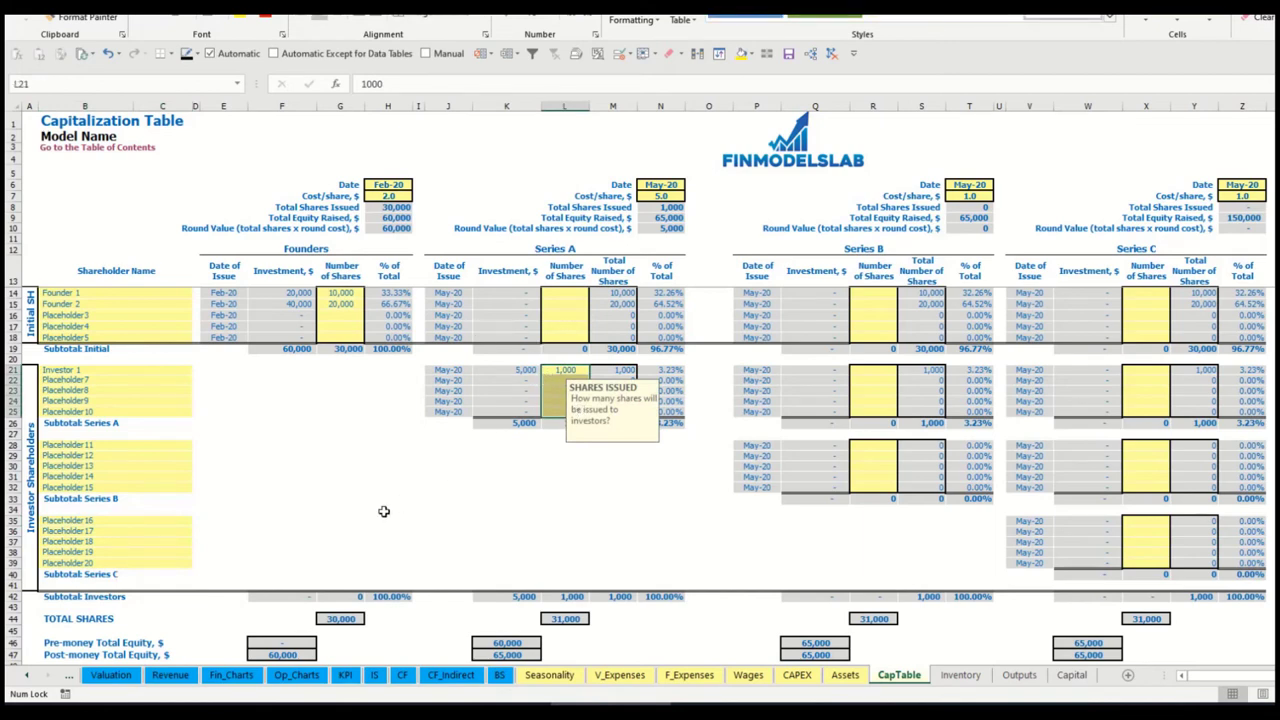
left_click(578, 465)
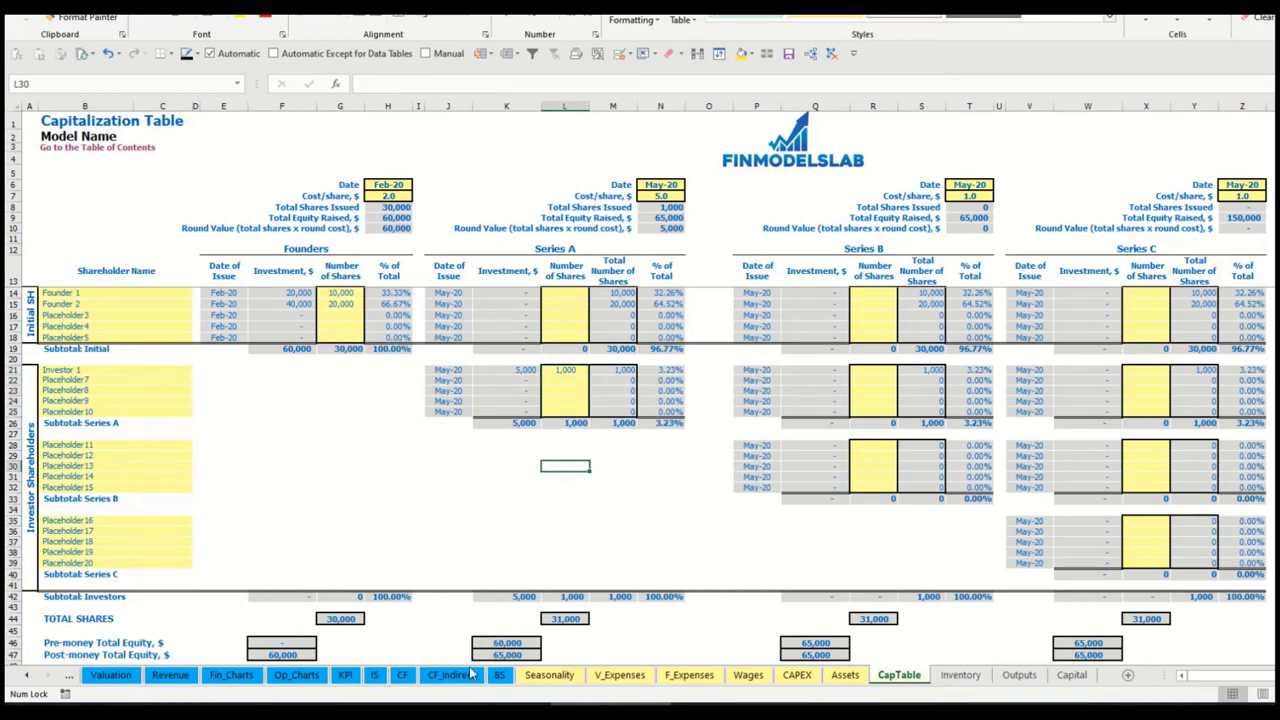
Step: Check the ordinary equity raisings in the Cash Flow Statement and the ordinary equity line in the Balance Sheet
left_click(403, 676)
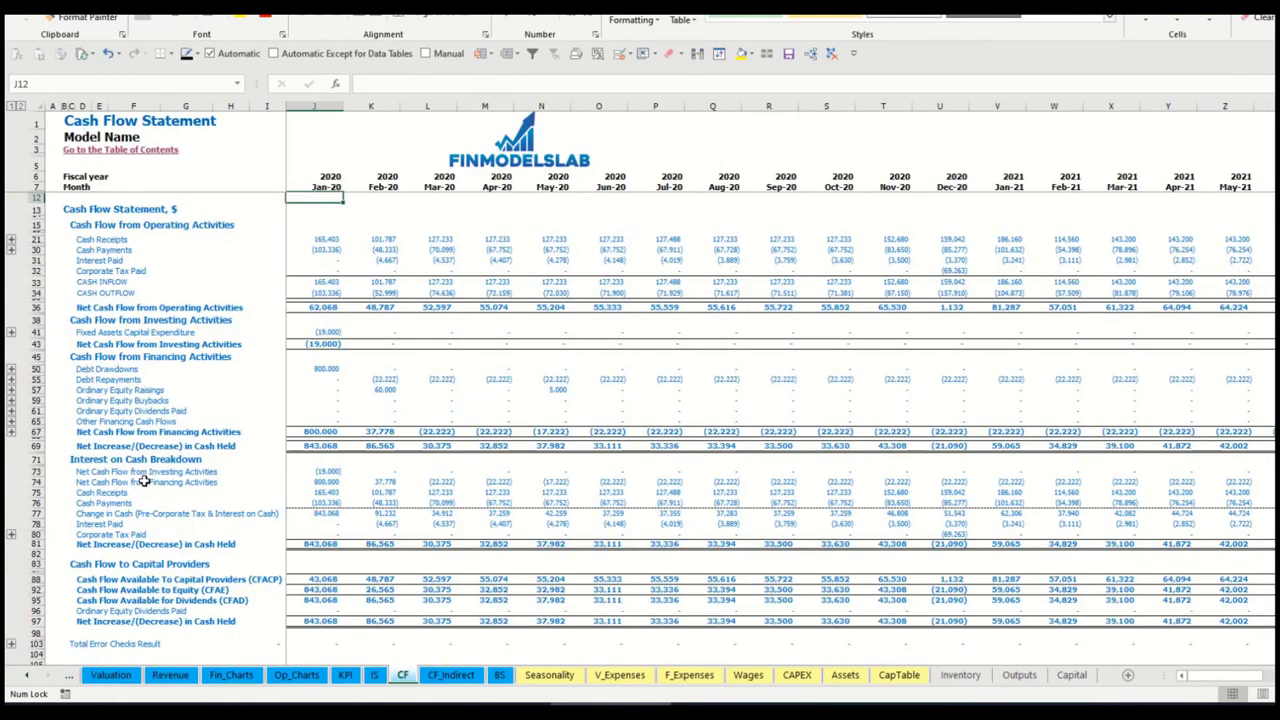
left_click(35, 390)
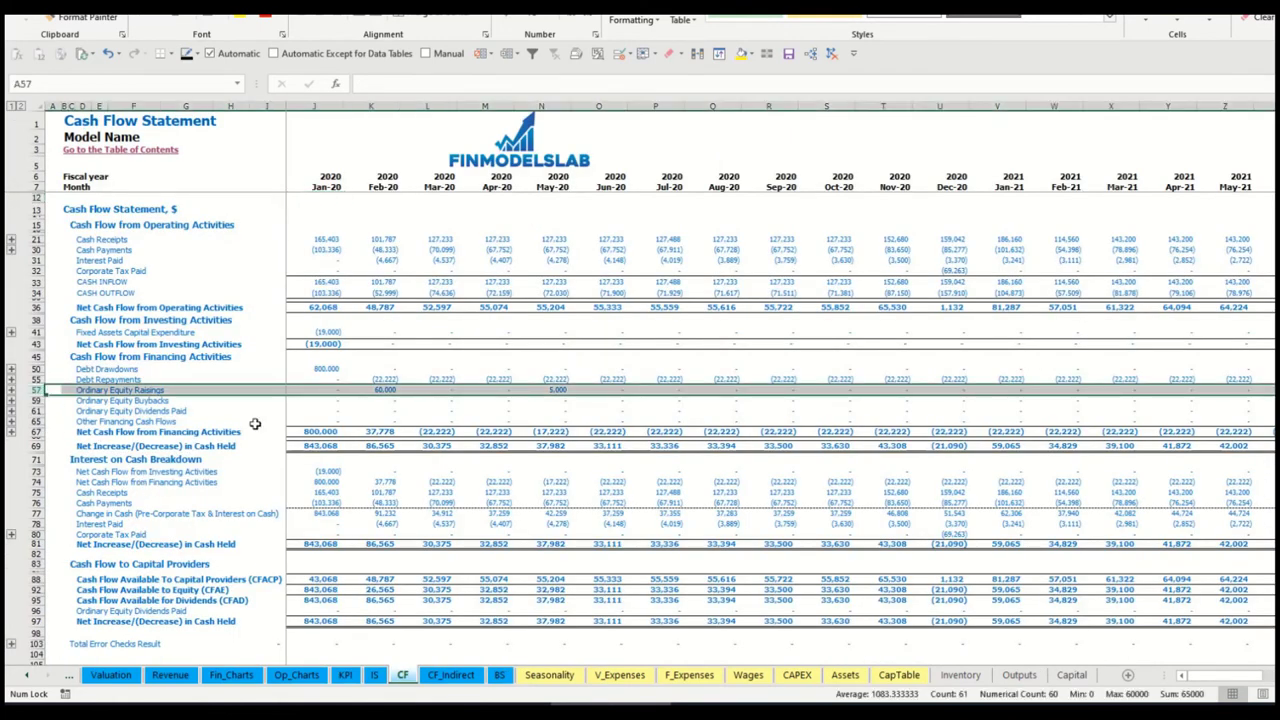
left_click(386, 391)
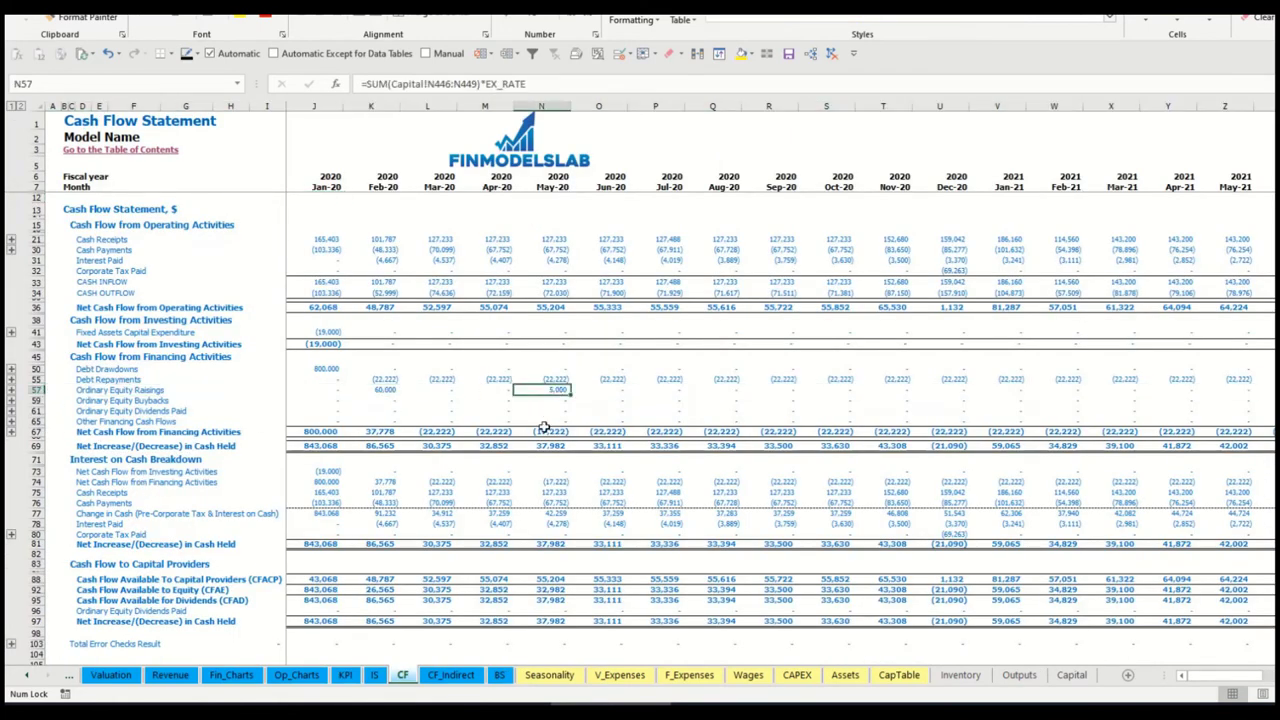
left_click(500, 676)
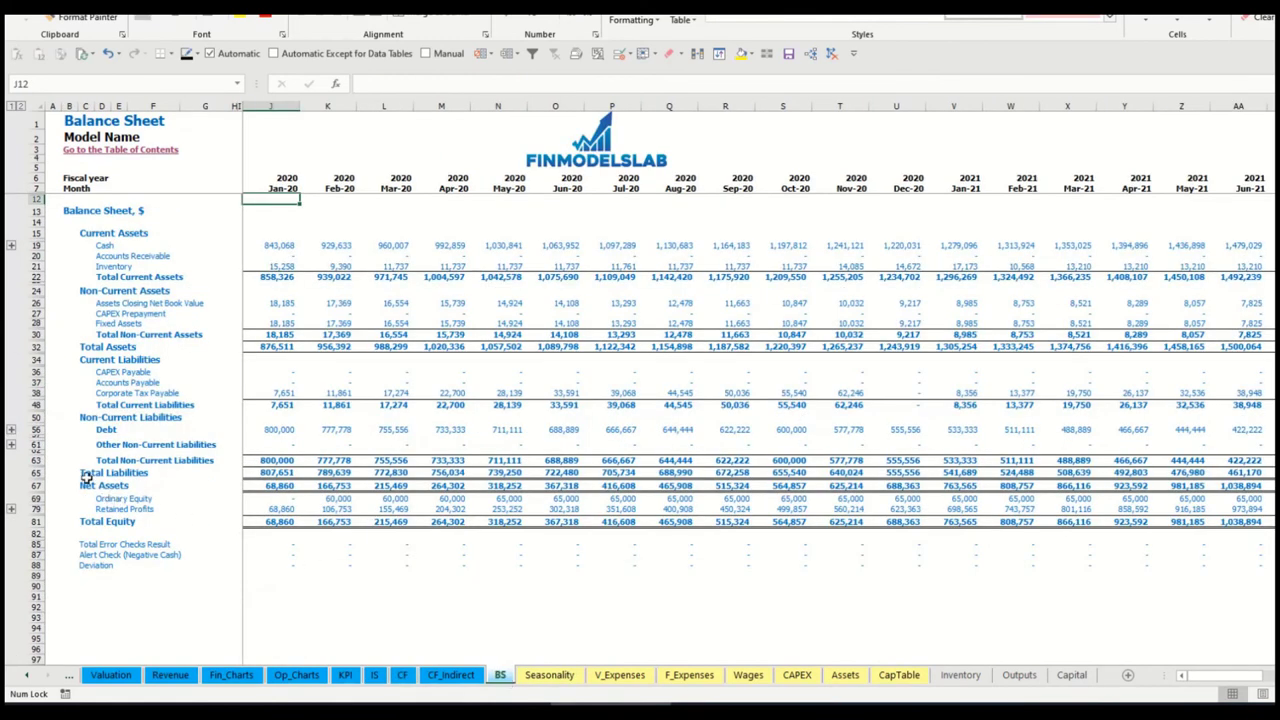
left_click(37, 498)
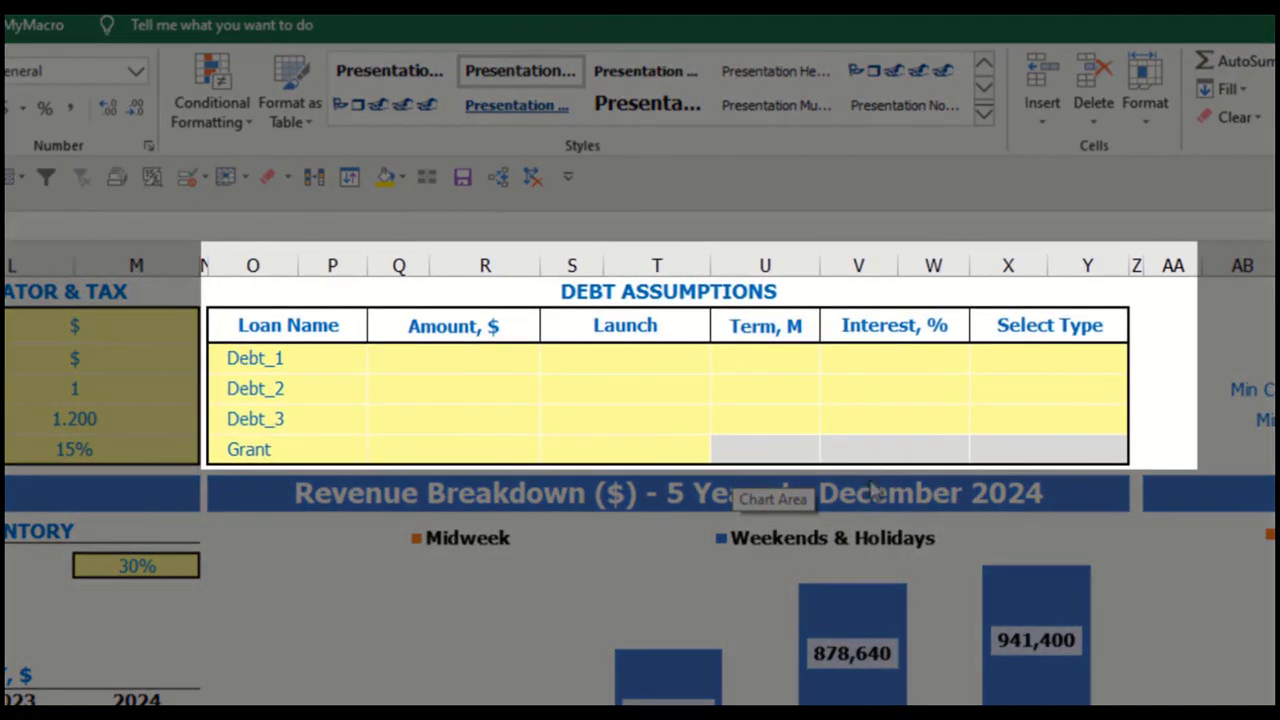
Step: Set the Debt_1 repayment type to Annuity in the dashboard's debt assumptions
left_click(740, 291)
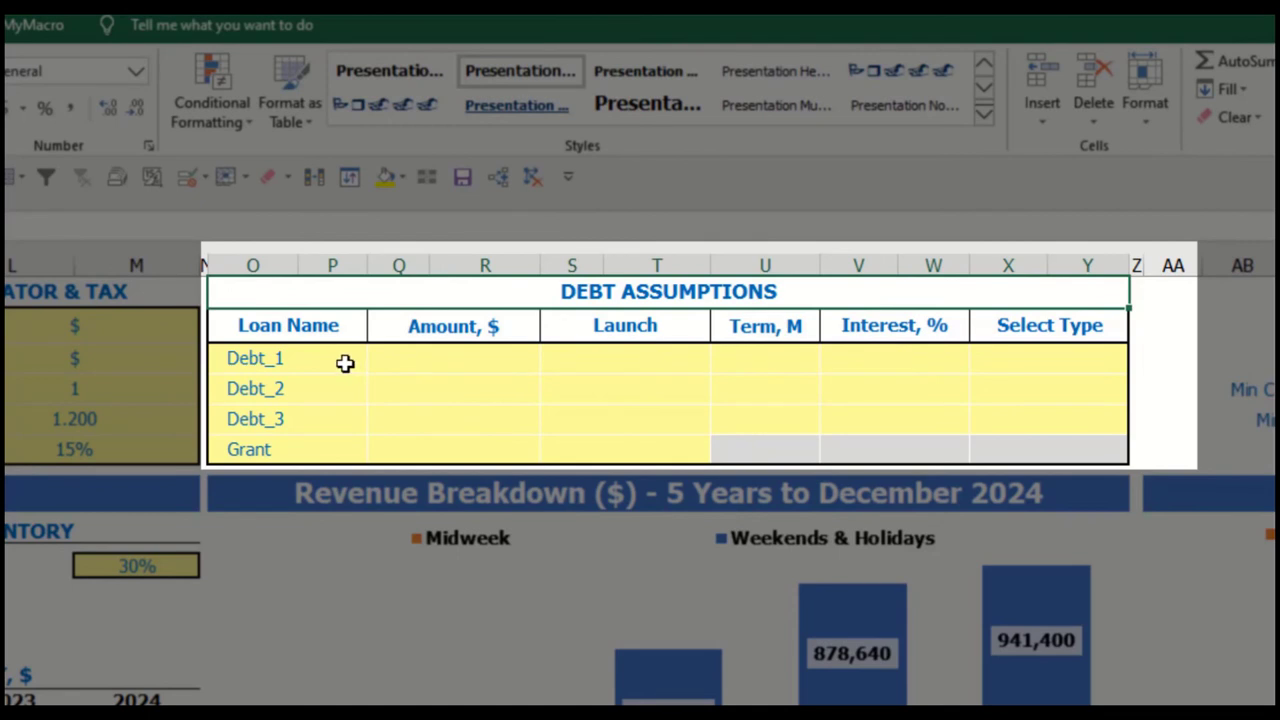
left_click(1120, 350)
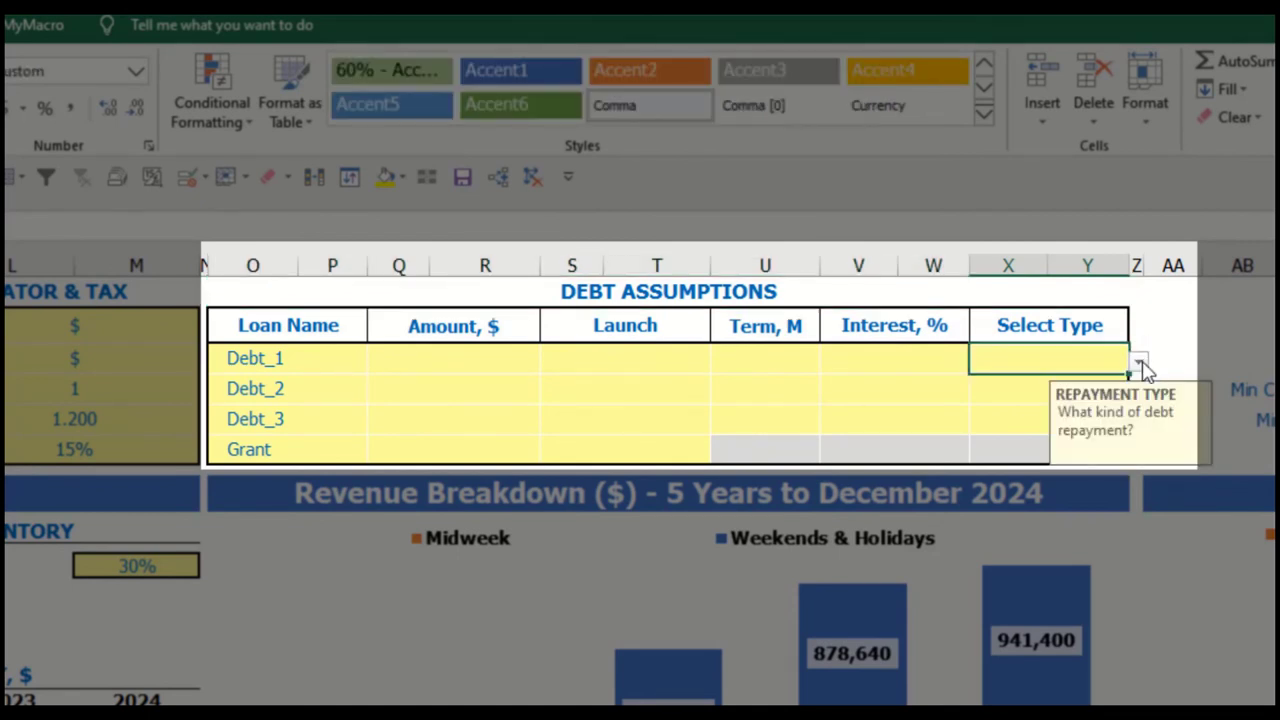
left_click(1140, 364)
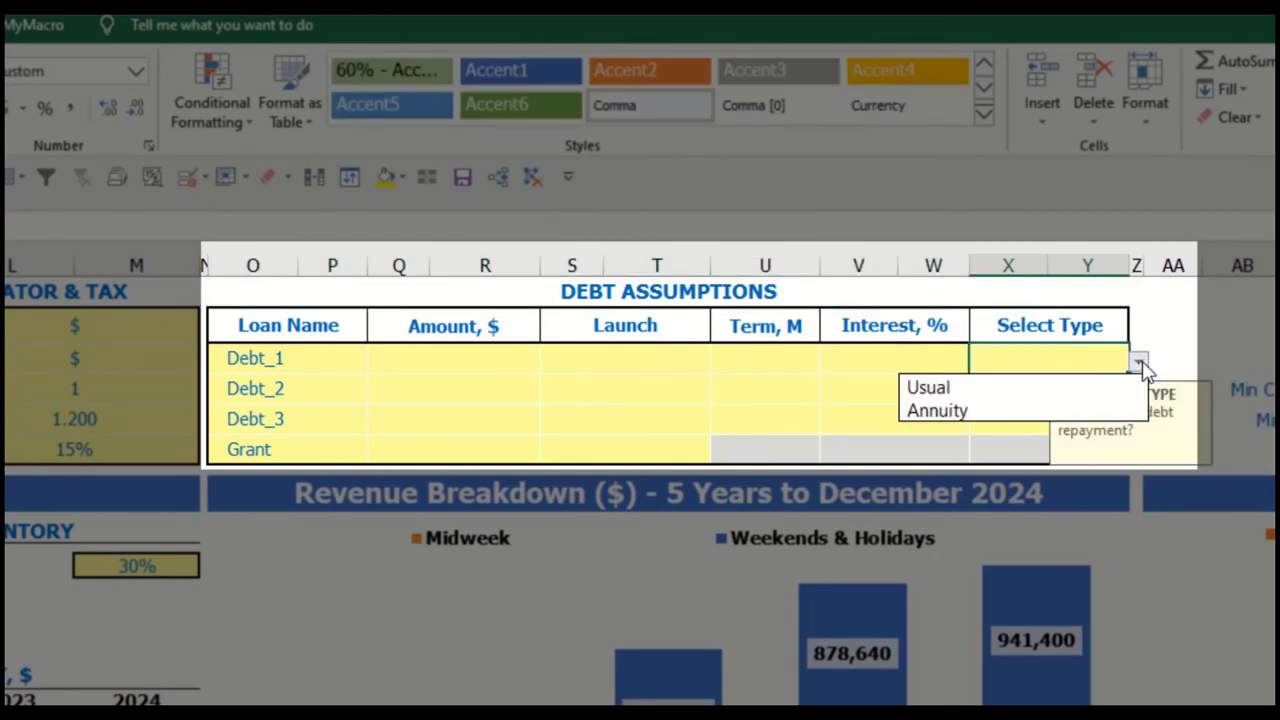
left_click(1115, 412)
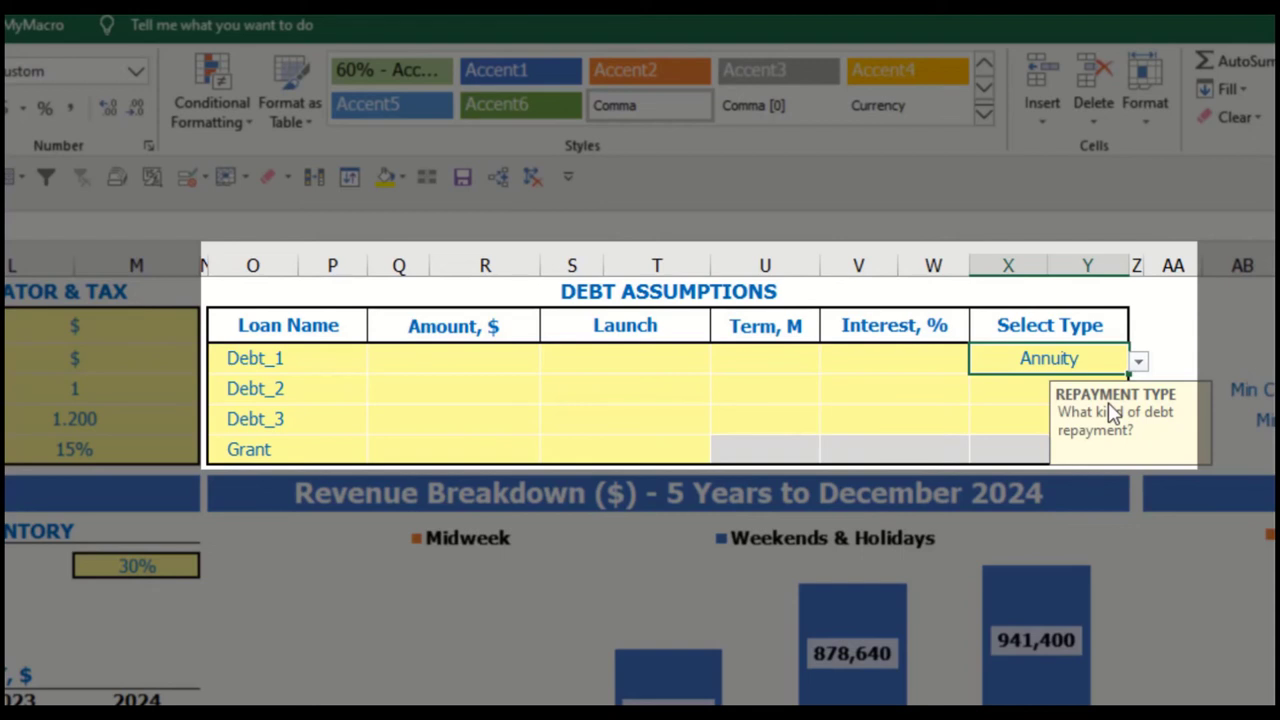
Step: Set the Debt_1 repayment type to Usual and its loan amount to 1,000,000
left_click(1142, 361)
left_click(1098, 400)
left_click(507, 359)
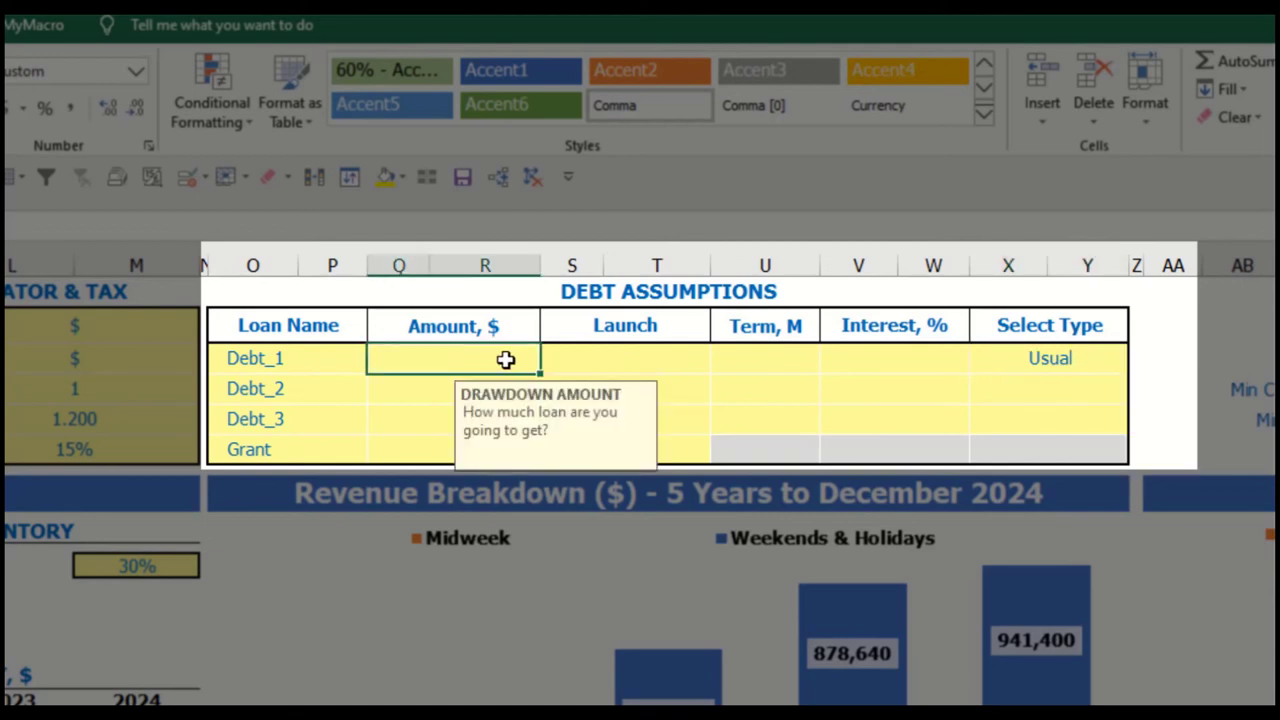
type("500")
type("0")
key("Return")
Step: Set the Debt_1 launch date to Feb-20
left_click(706, 357)
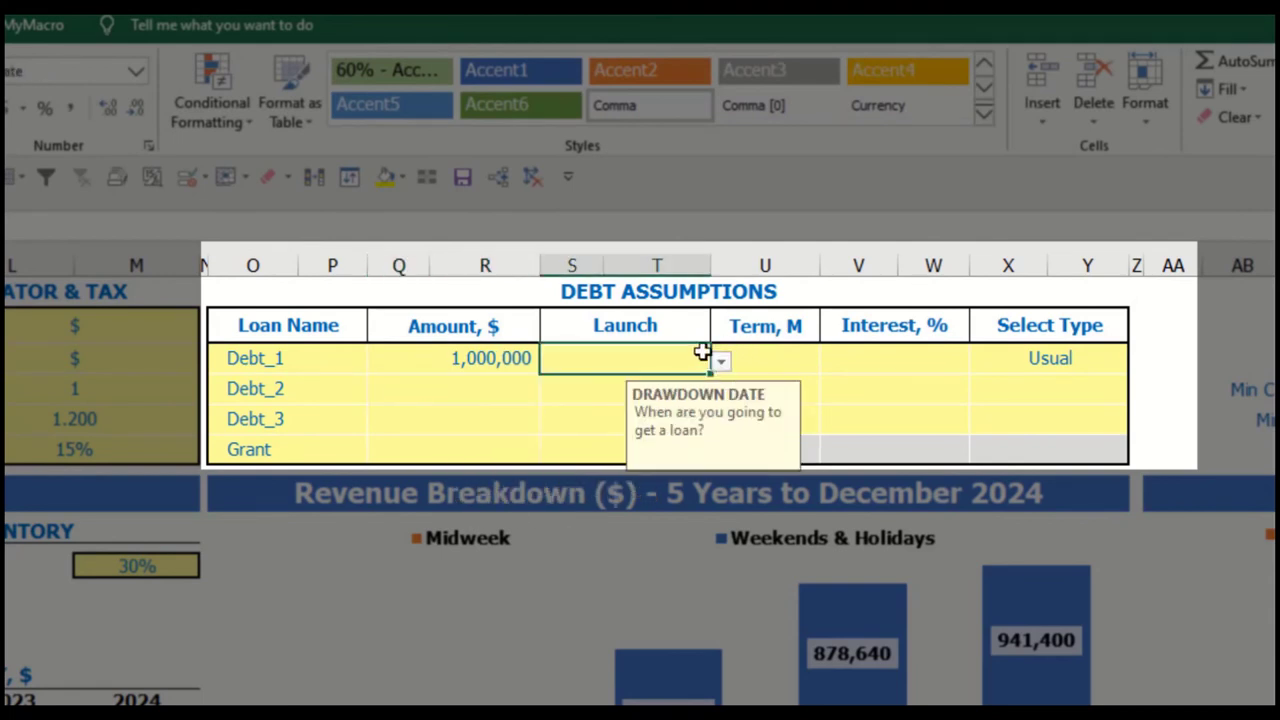
left_click(719, 361)
left_click(662, 409)
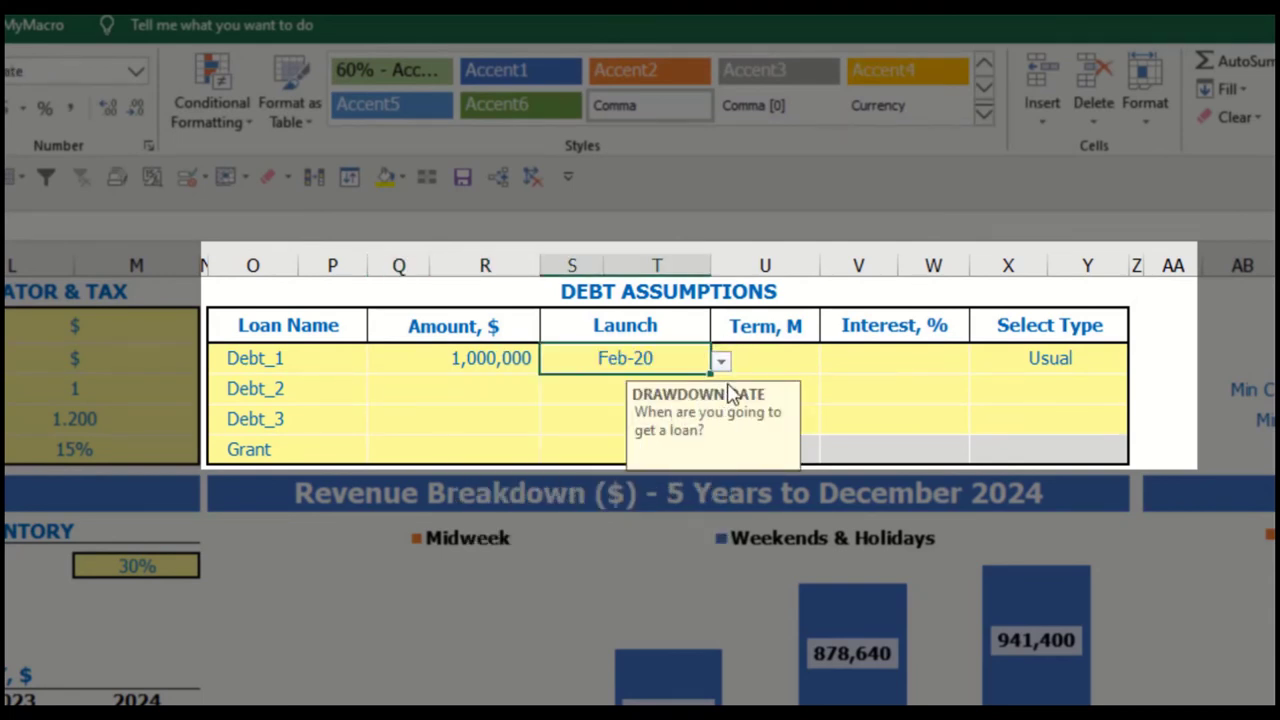
Step: Give Debt_1 a term of 60 months and an annual interest rate of 5%
left_click(767, 349)
type("60")
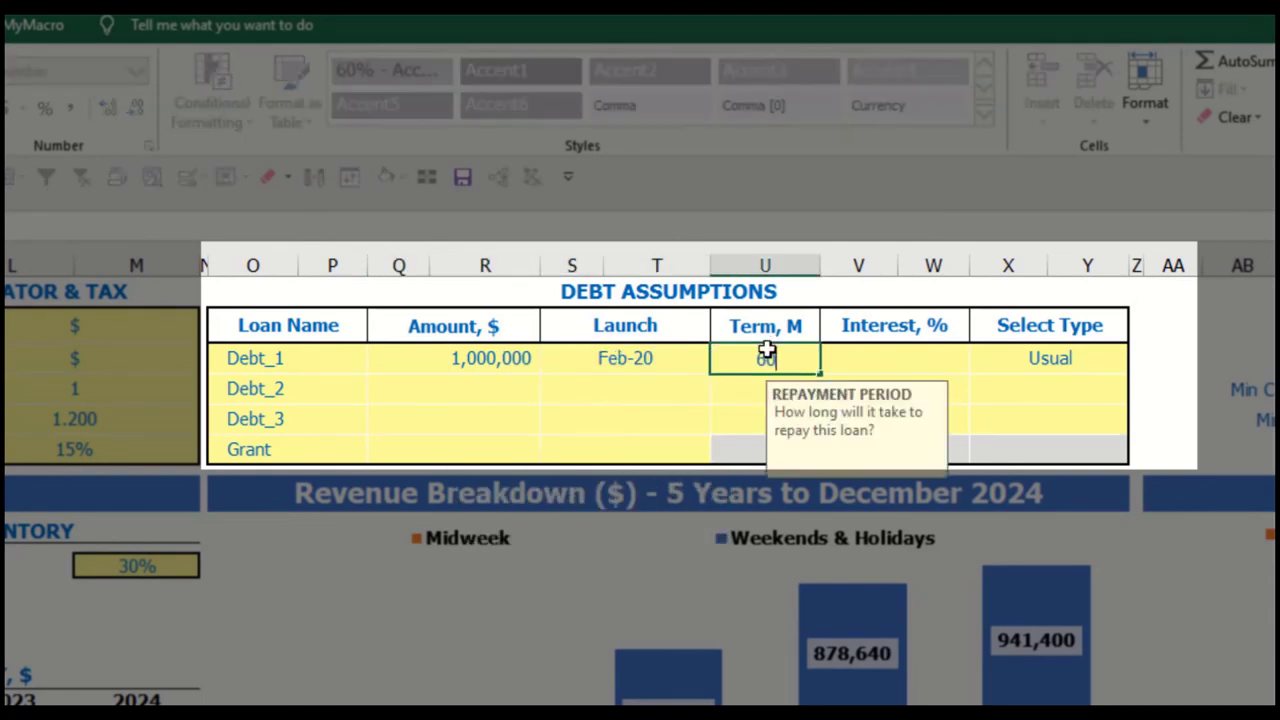
key("Return")
left_click(841, 357)
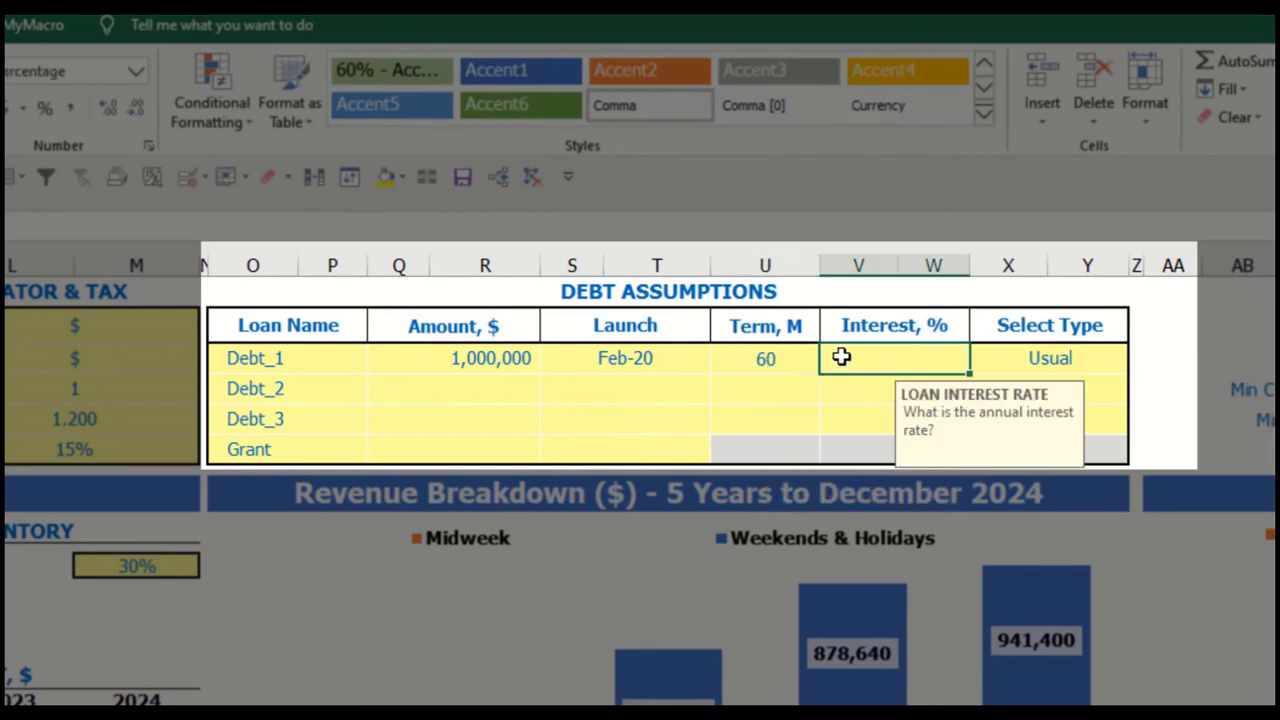
type("5")
key("Return")
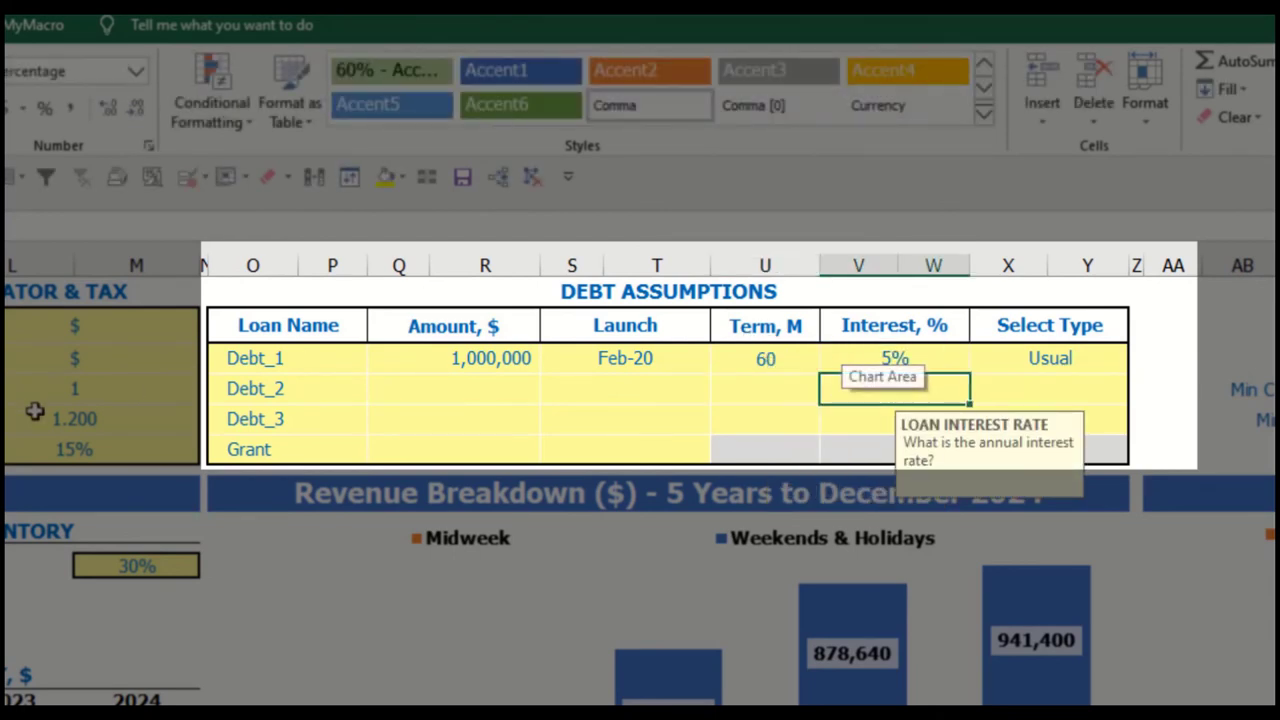
Step: Enter a grant of 500,000 with a launch date of Mar-20 in the debt assumptions
left_click(484, 452)
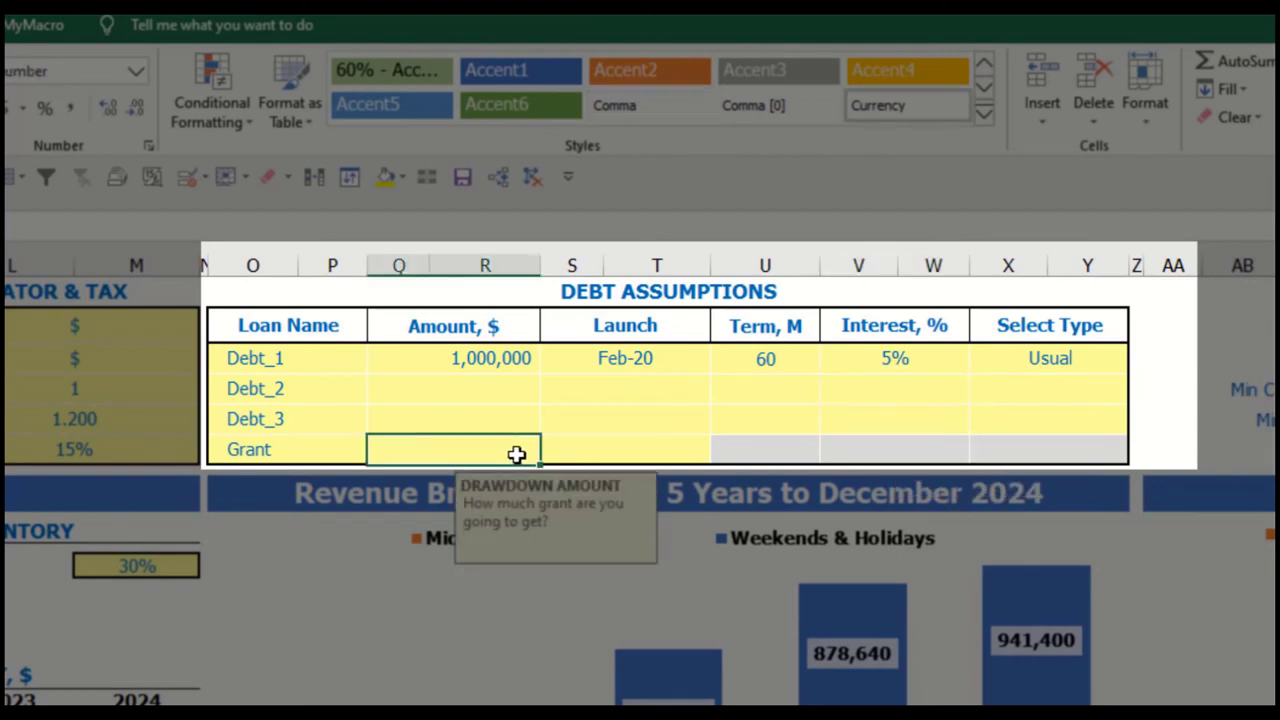
type("500000")
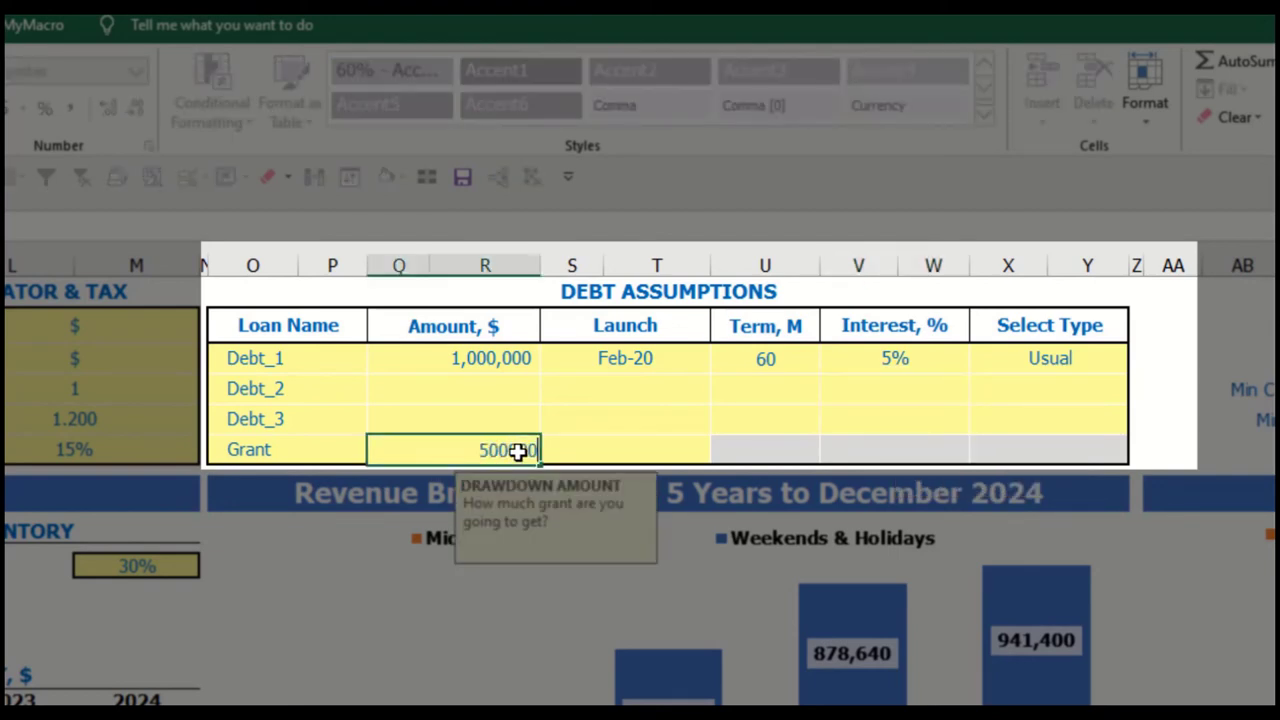
key("Return")
left_click(657, 453)
left_click(721, 452)
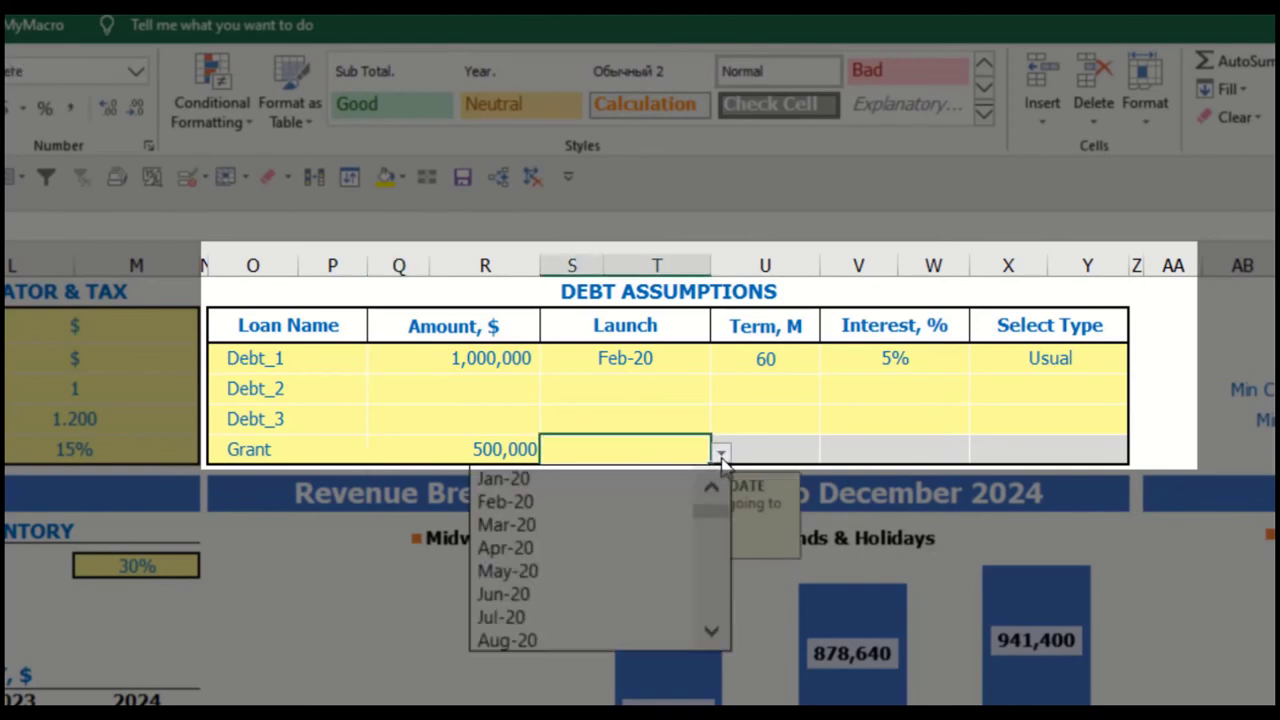
left_click(641, 526)
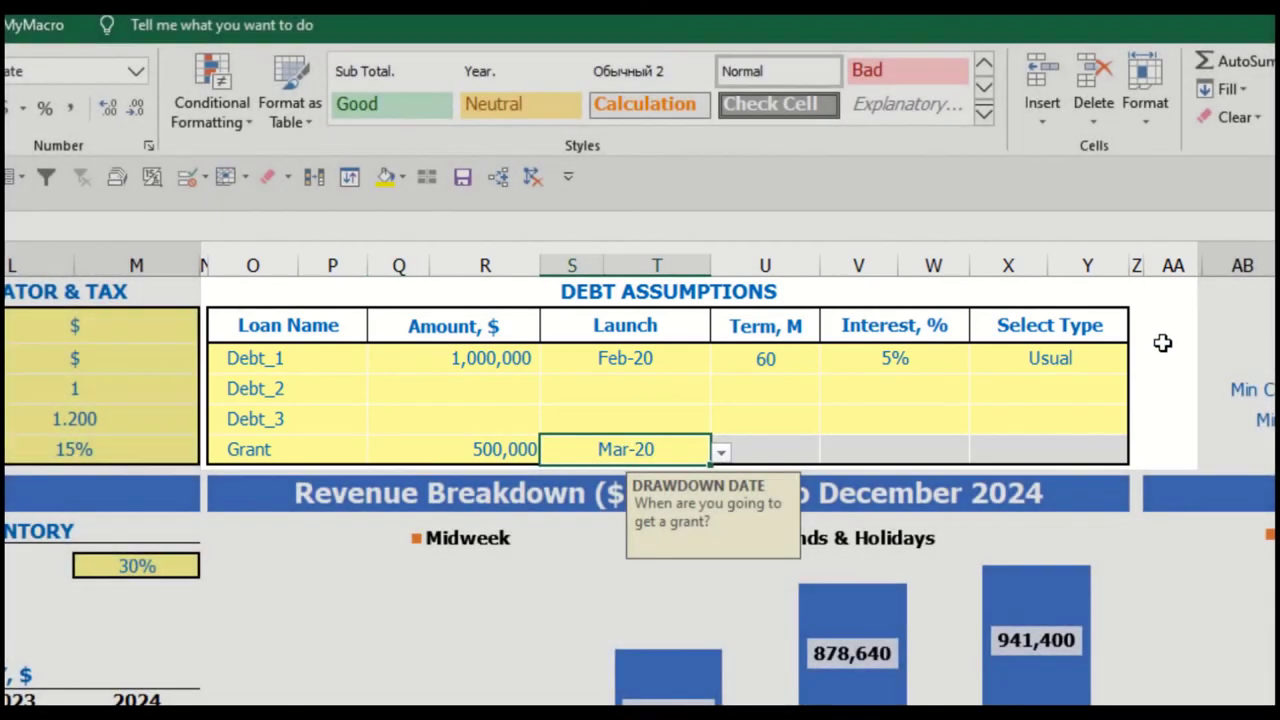
left_click(1162, 343)
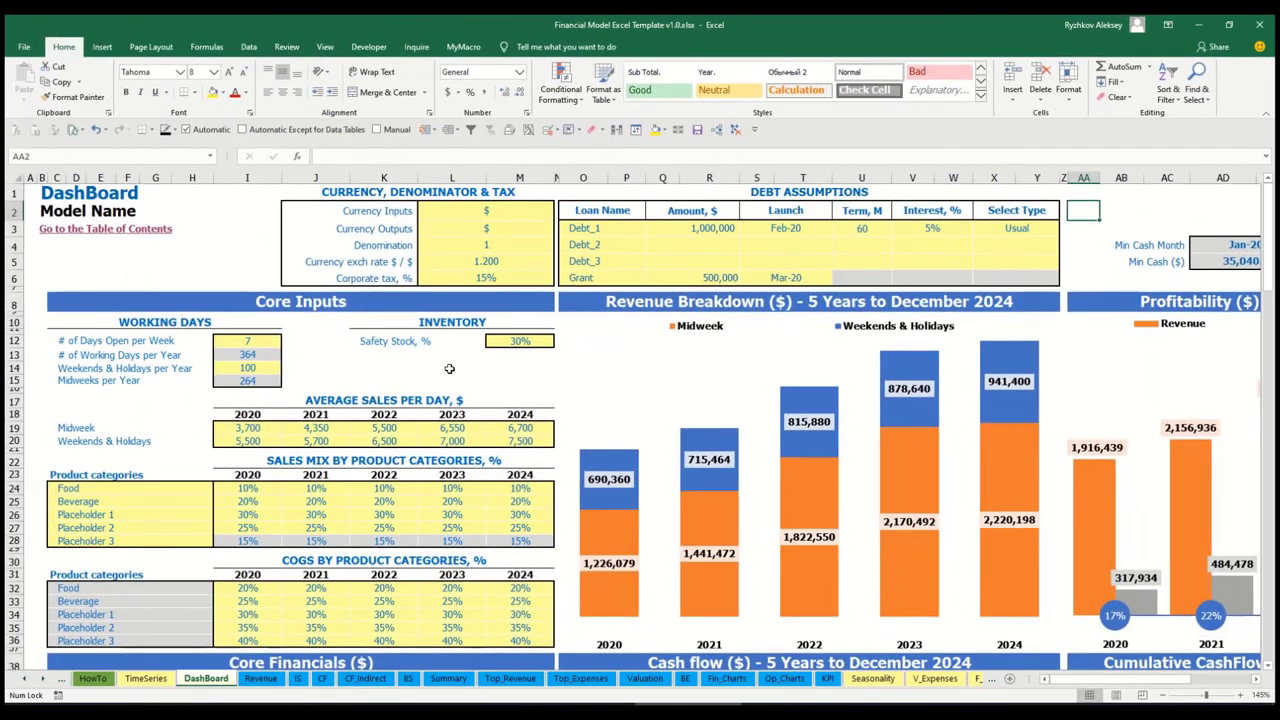
Step: Review the balance, repayment and interest calculations for each debt and for total debts on the Capital sheet
left_click(42, 683)
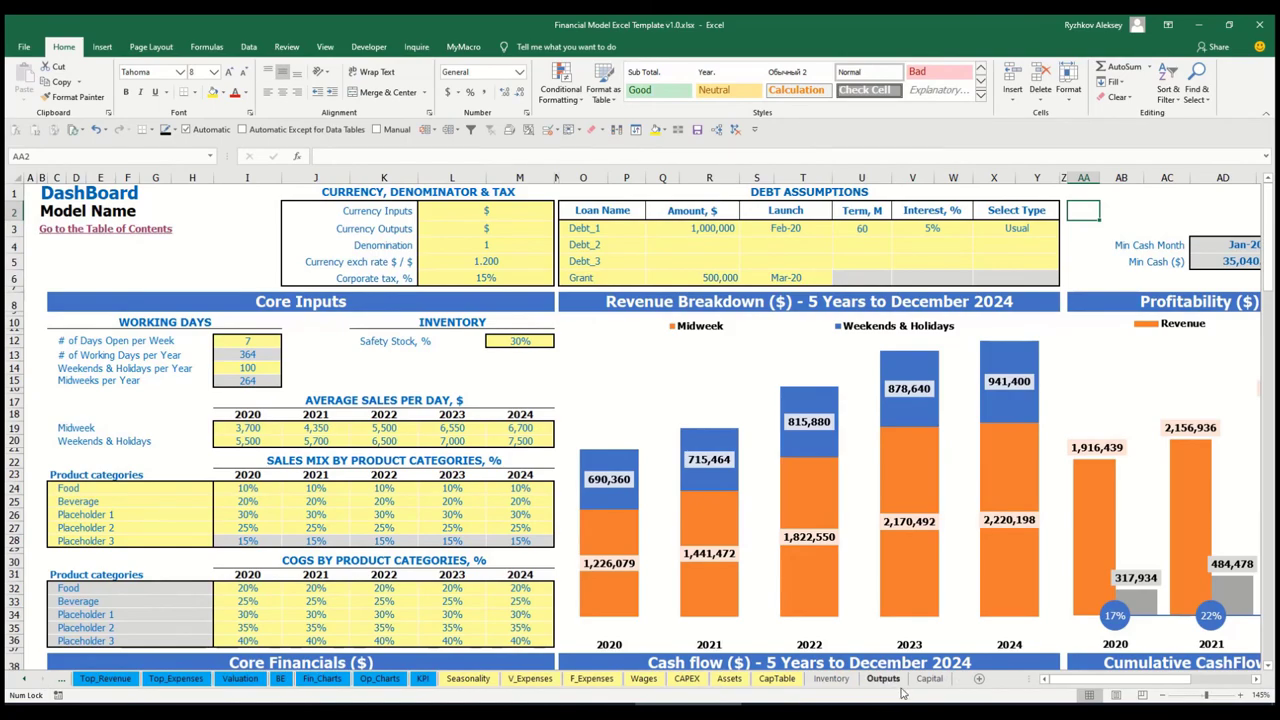
left_click(932, 679)
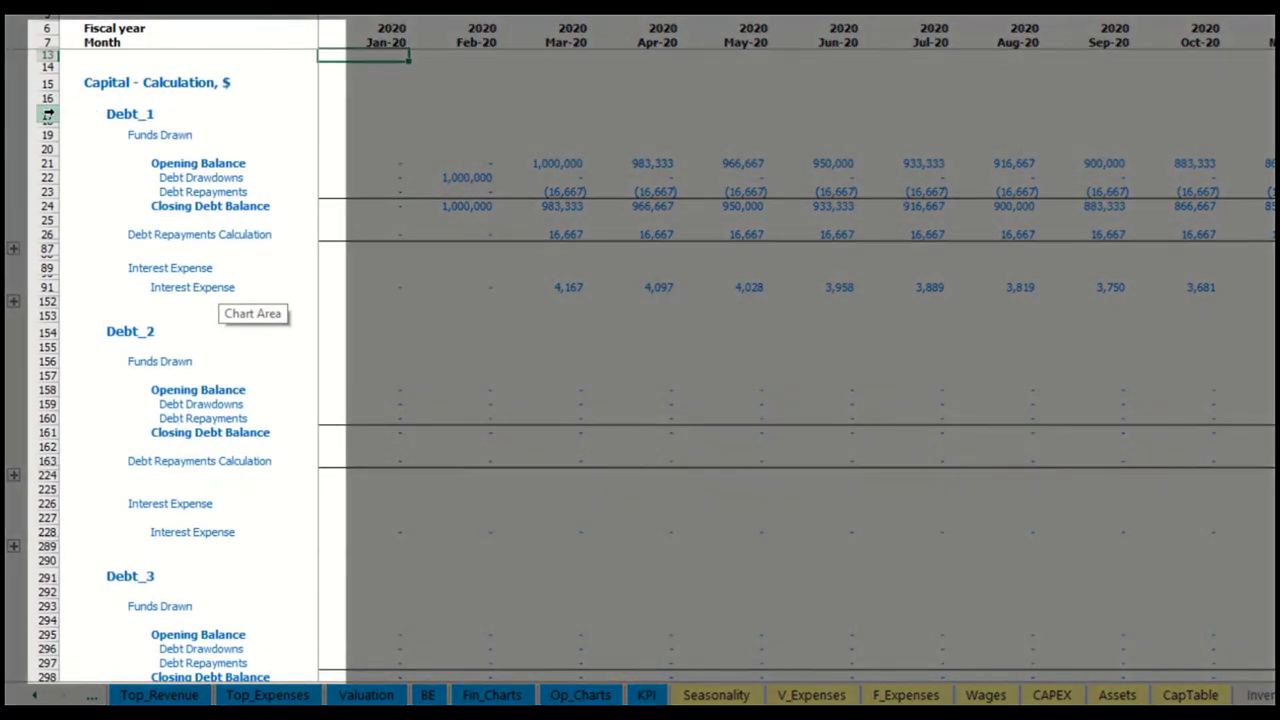
scroll(40, 336, "down", 9)
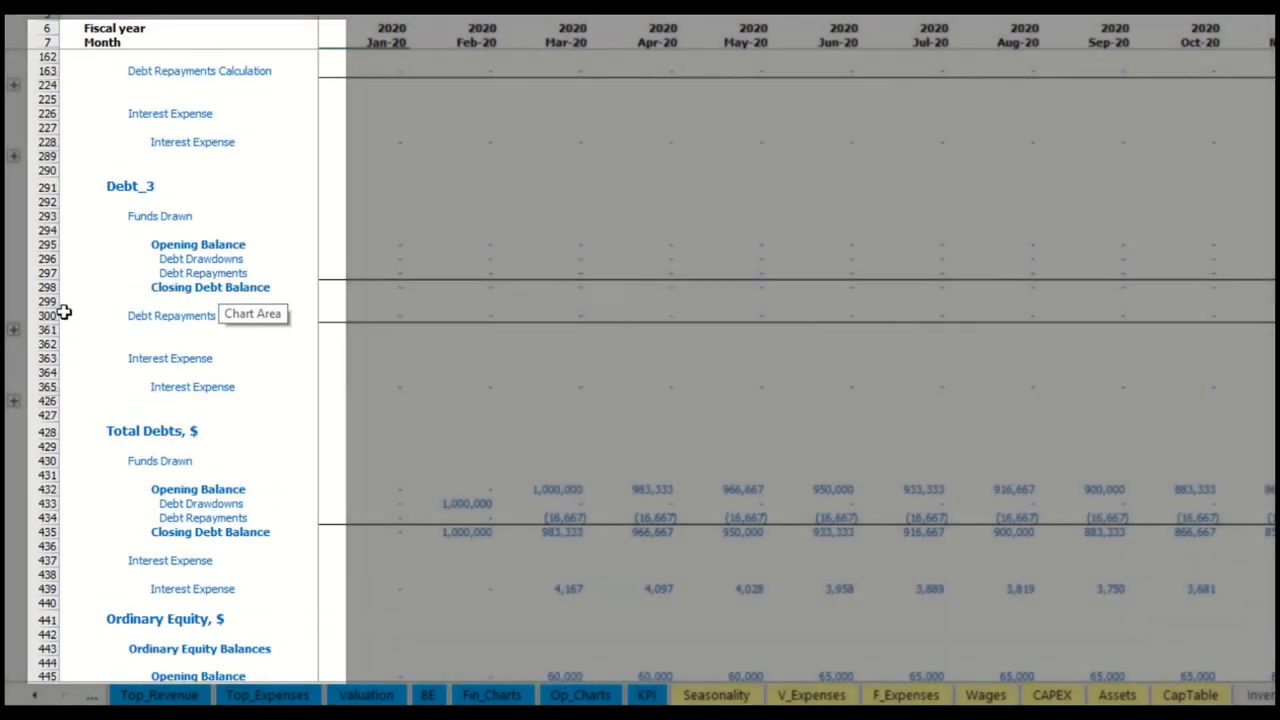
scroll(85, 344, "up", 5)
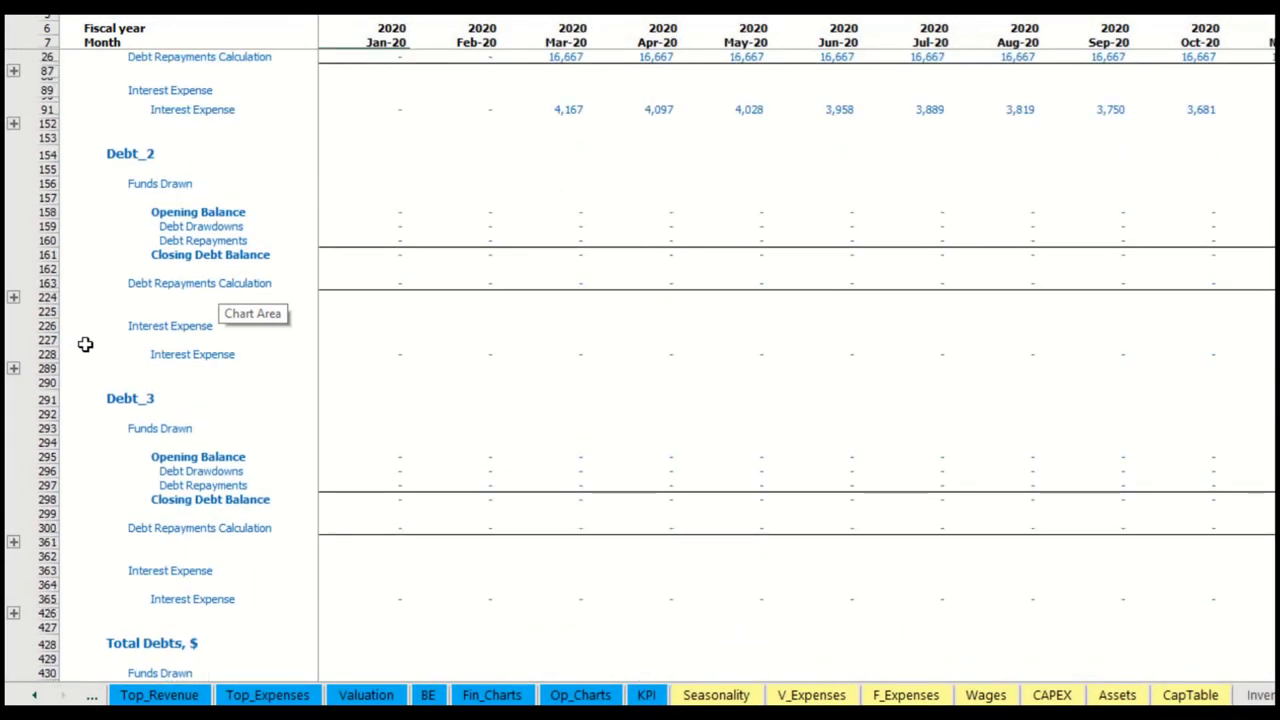
scroll(85, 344, "up", 2)
Step: Check the monthly interest expense line in the Income Statement
left_click(35, 695)
left_click(35, 695)
left_click(35, 695)
scroll(85, 344, "up", 2)
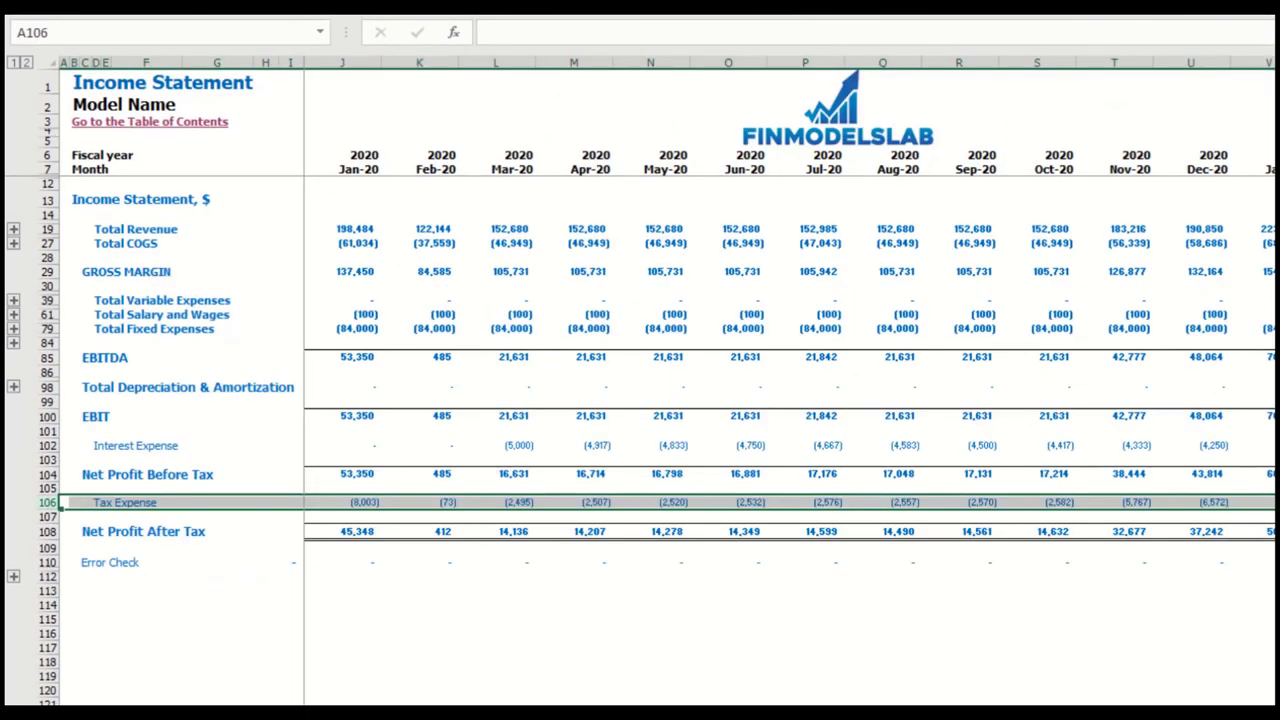
left_click(47, 445)
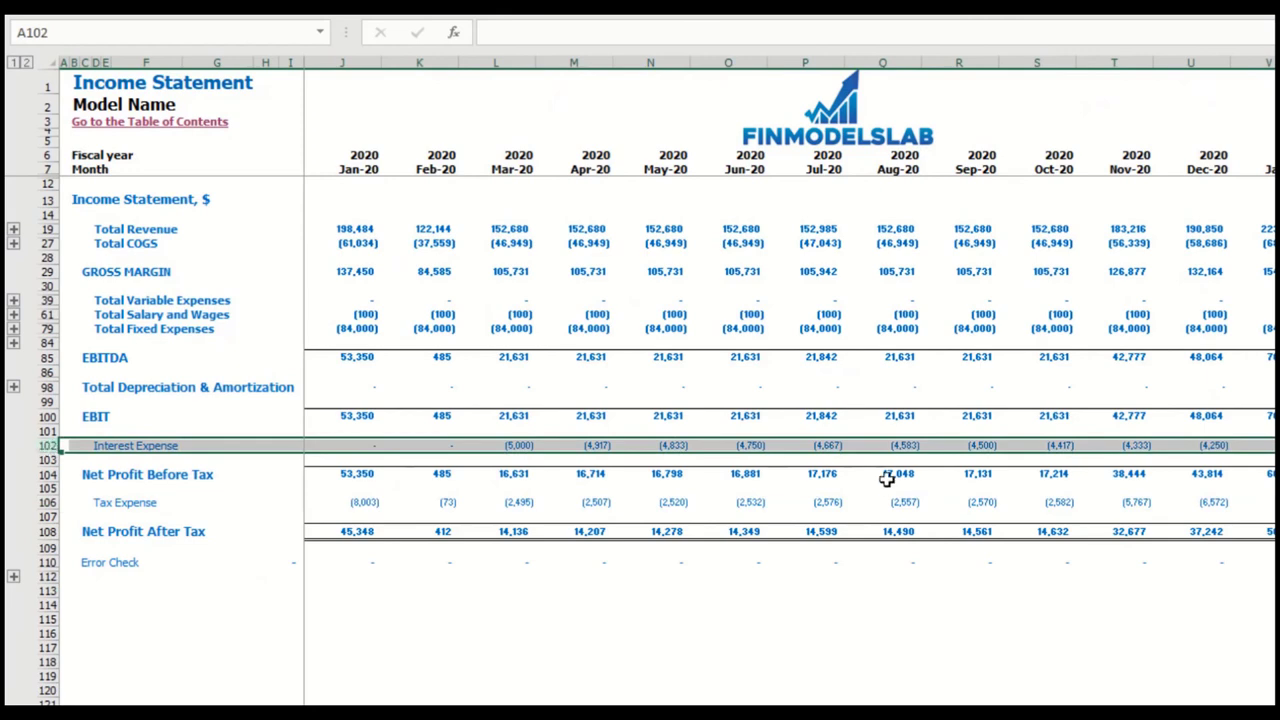
Step: Check the interest paid and debt drawdowns lines in the Cash Flow Statement
key("ctrl+Page_Down")
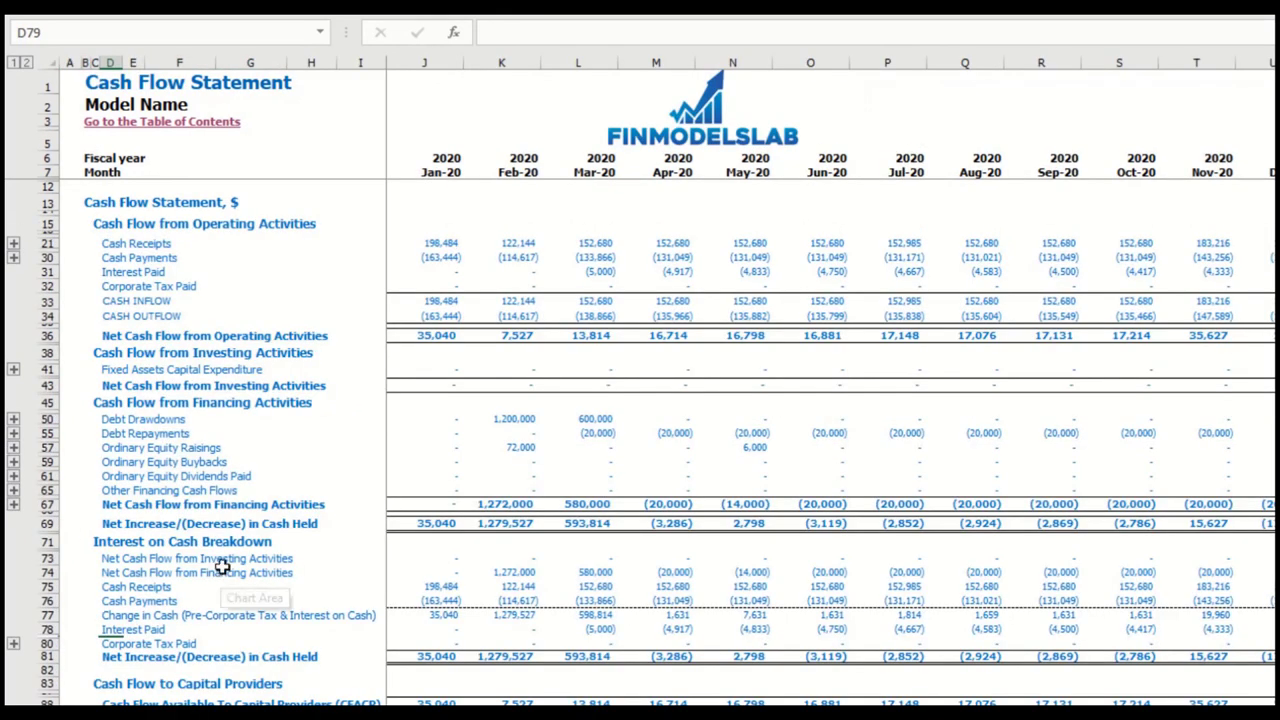
left_click(50, 273)
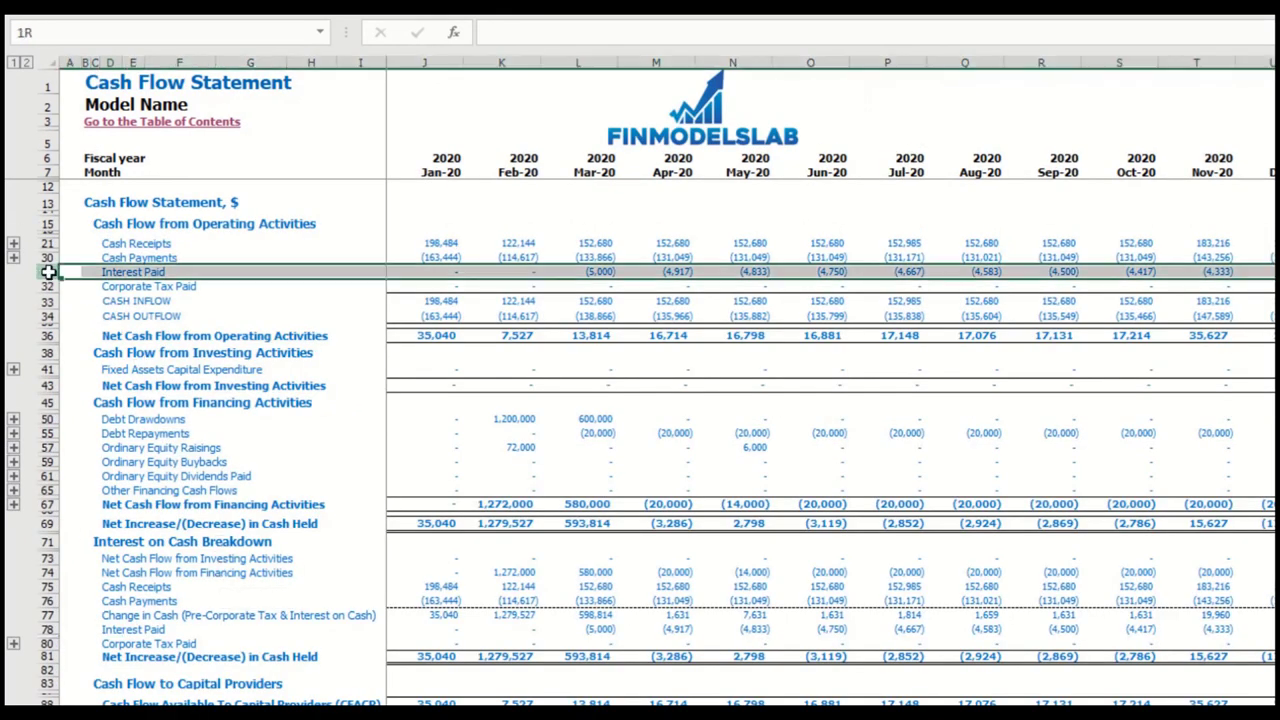
left_click(48, 419)
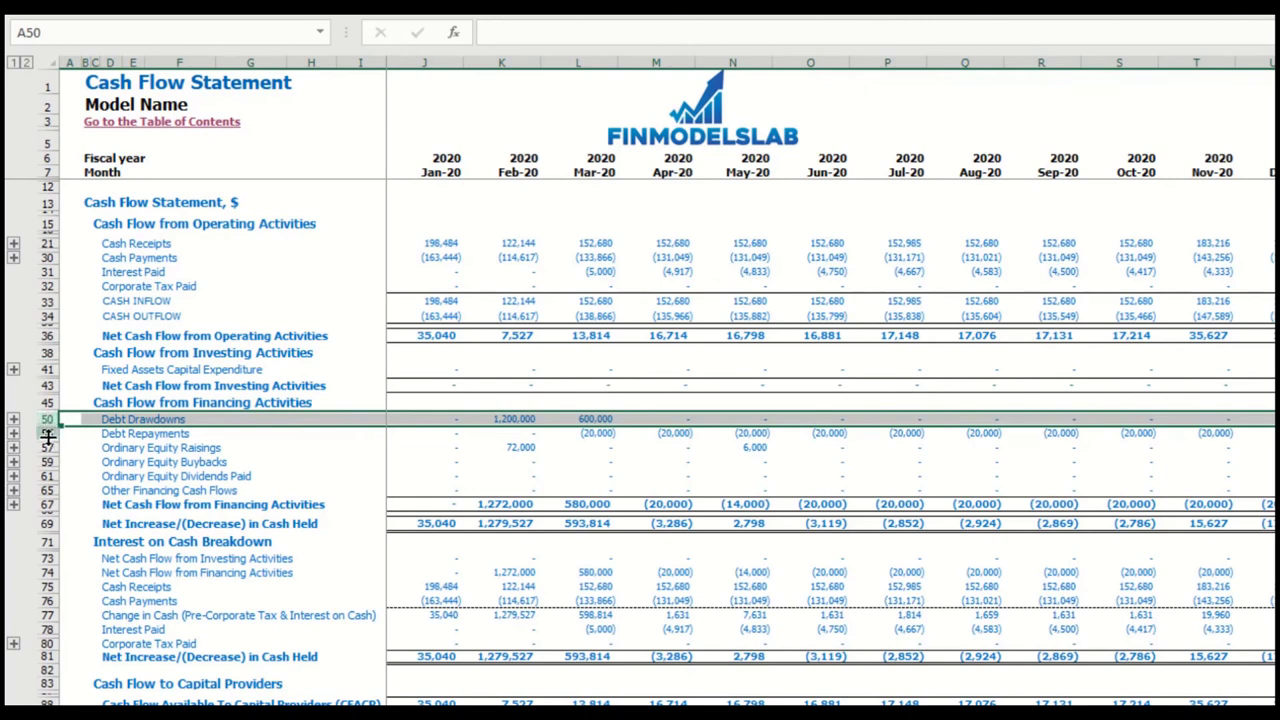
Step: Check the debt repayments line in the Cash Flow Statement and the debt line in the Balance Sheet
left_click(48, 433)
key("ctrl+Page_Down")
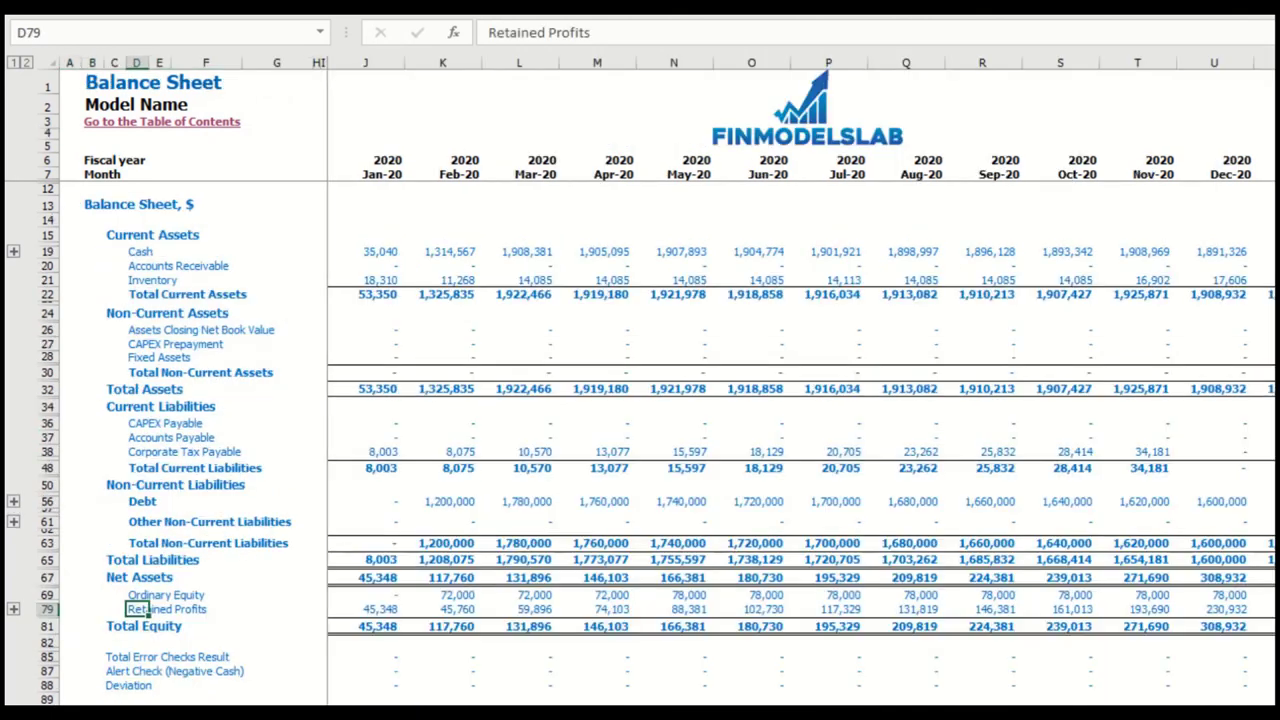
left_click(42, 501)
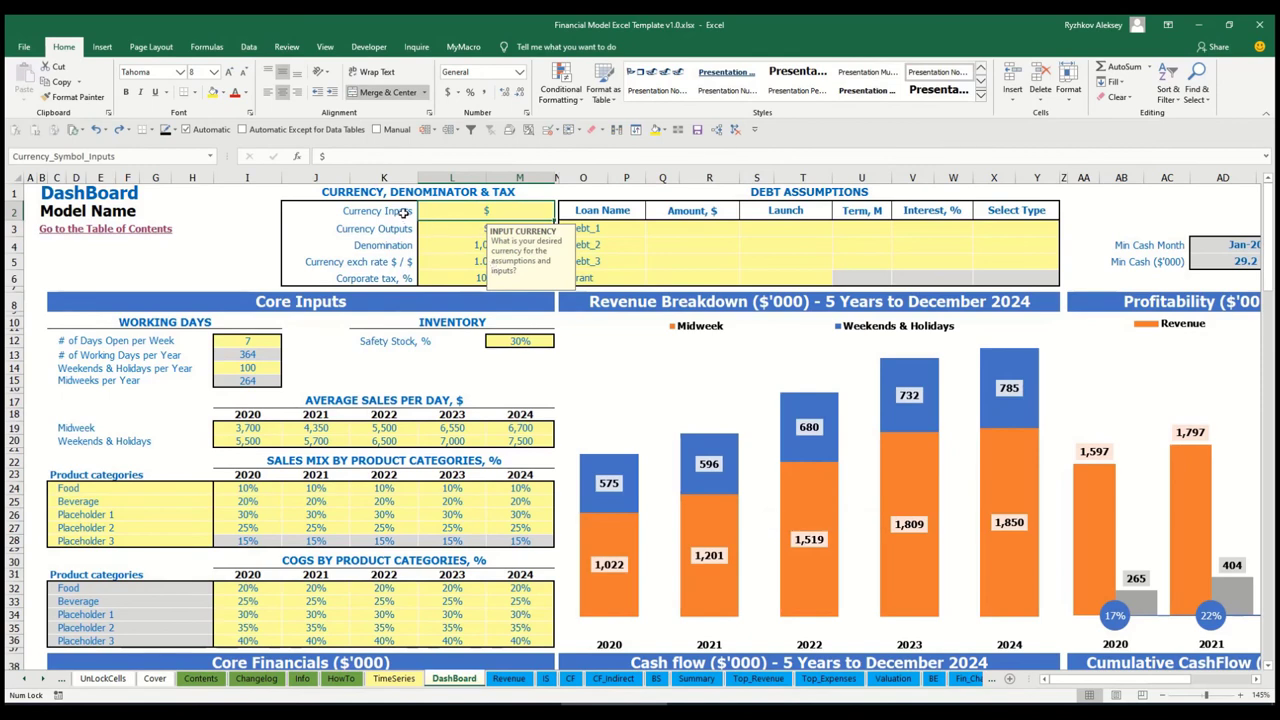
Step: Set the dashboard's input currency to USD and its output currency to EUR
left_click(231, 217)
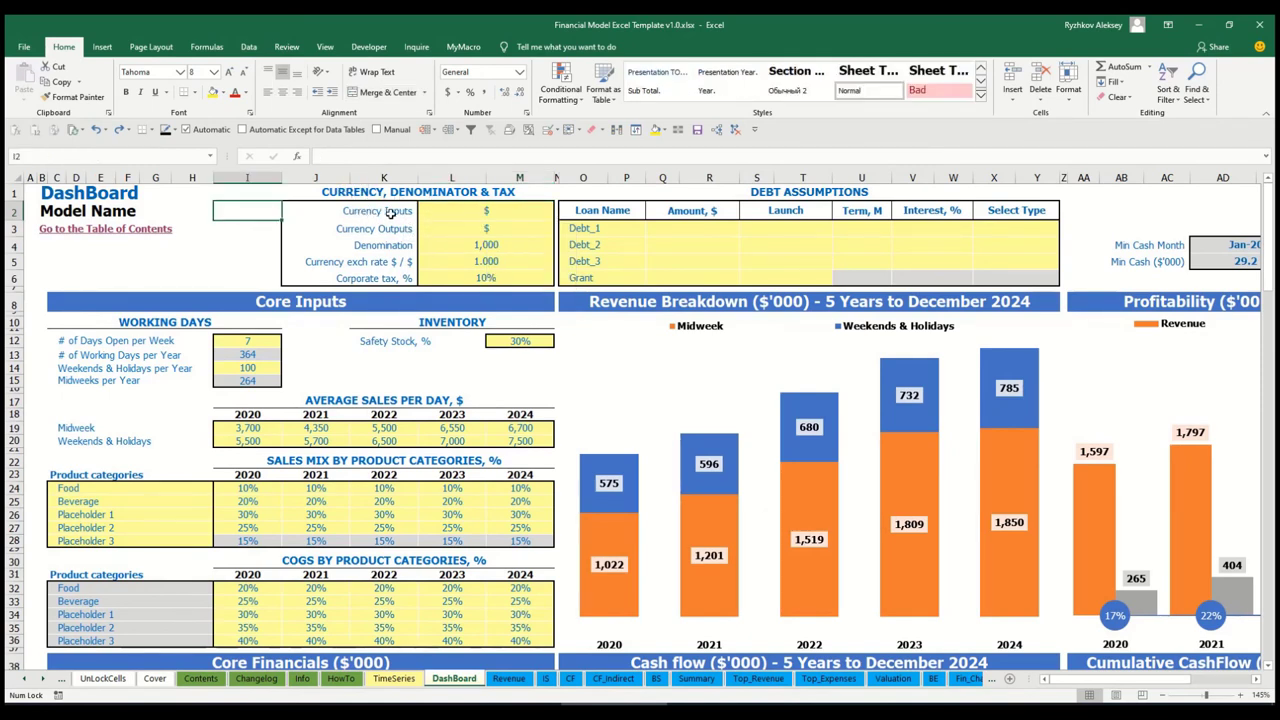
left_click(470, 212)
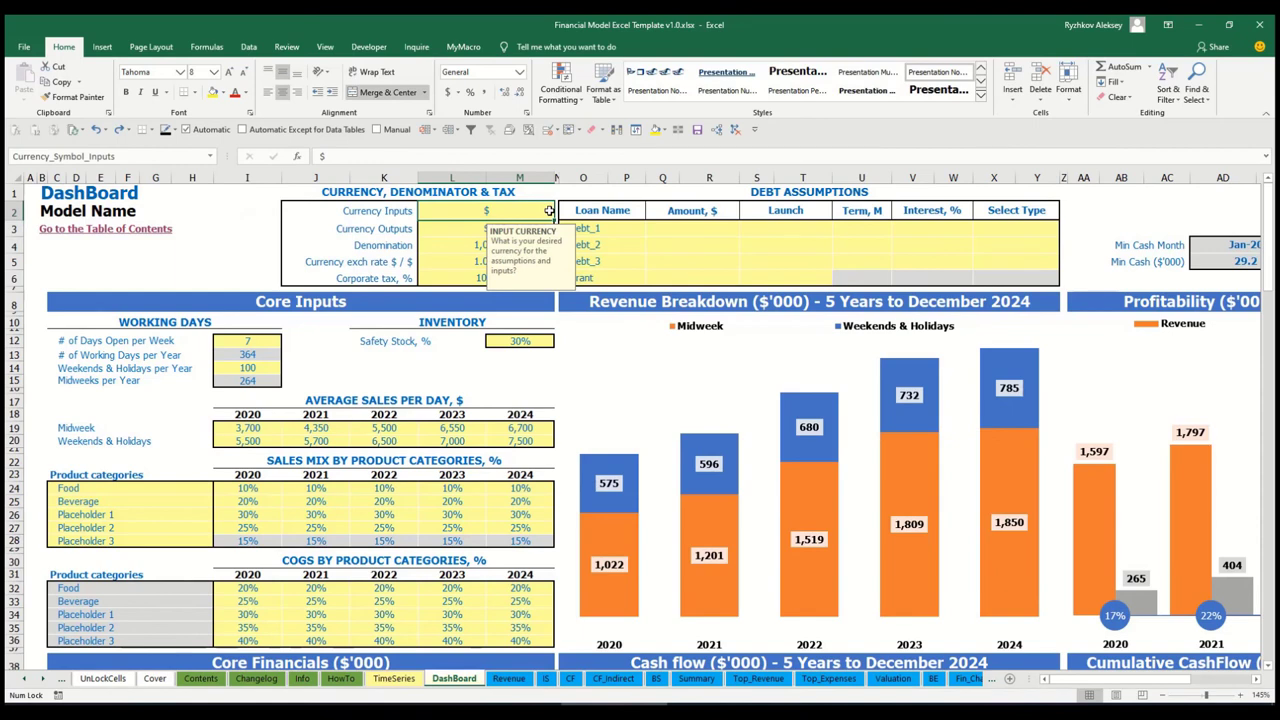
left_click(439, 232)
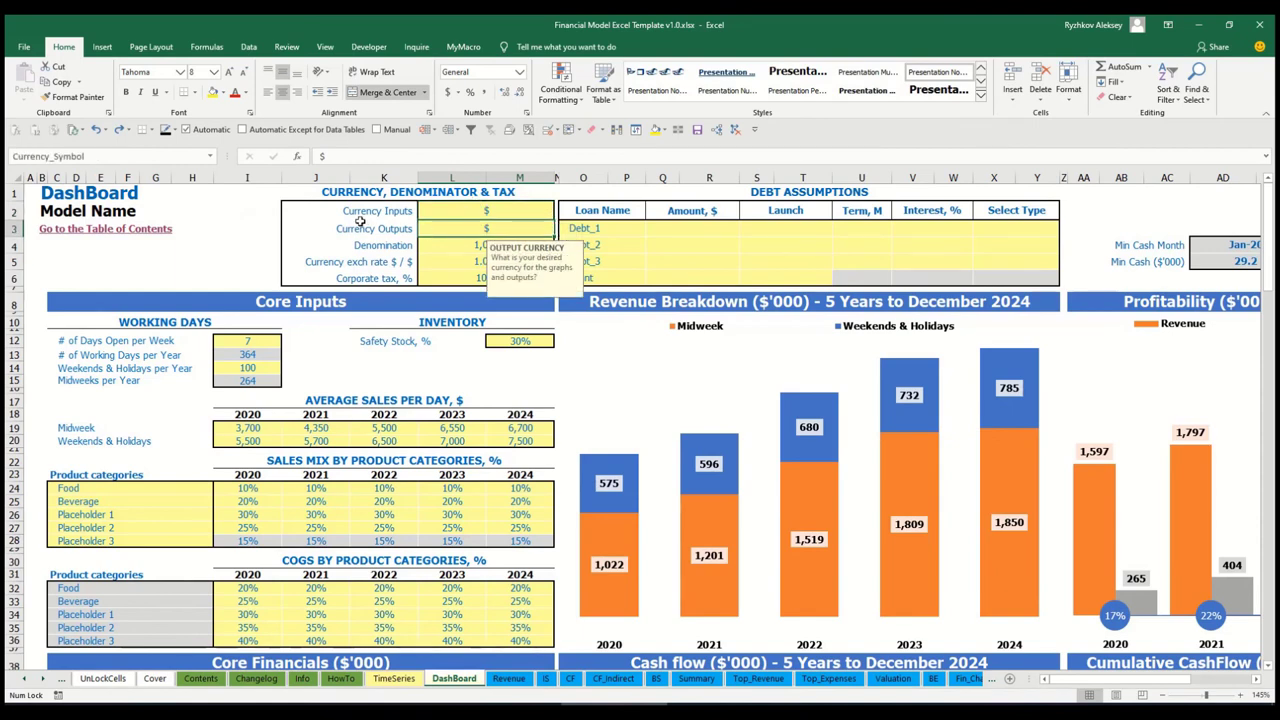
left_click(457, 213)
left_click(455, 229)
left_click(472, 212)
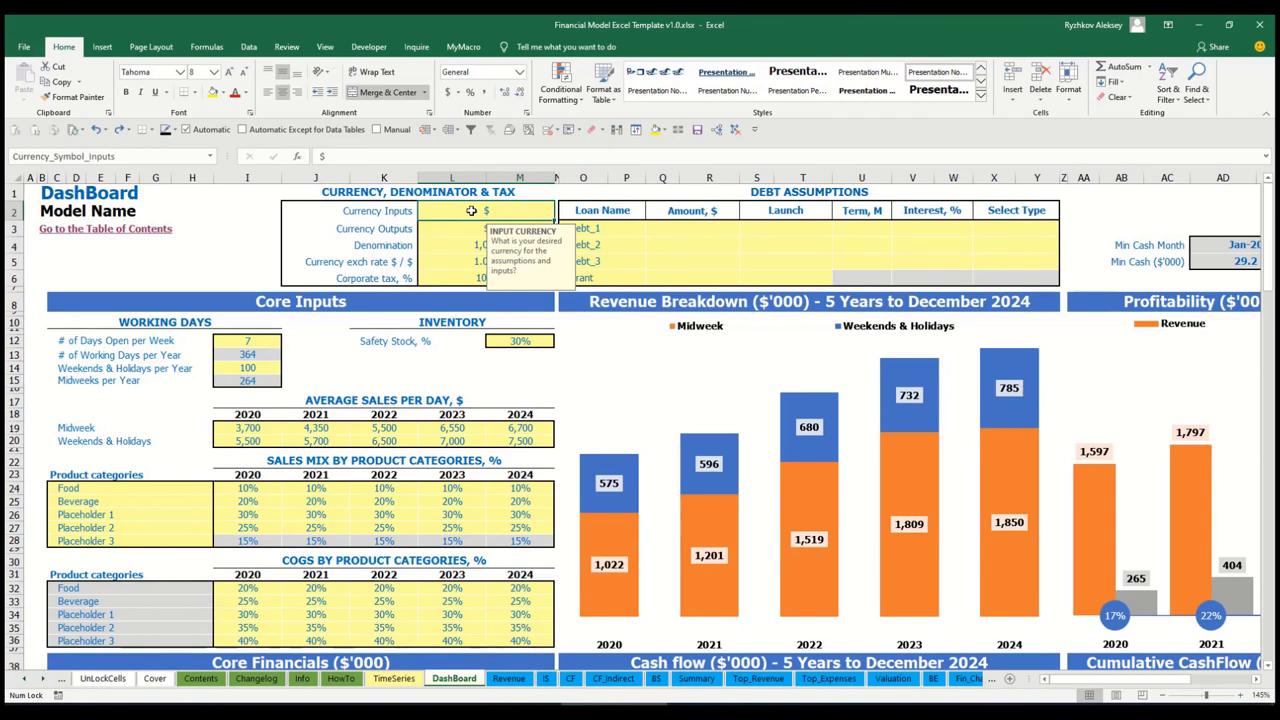
type("USD")
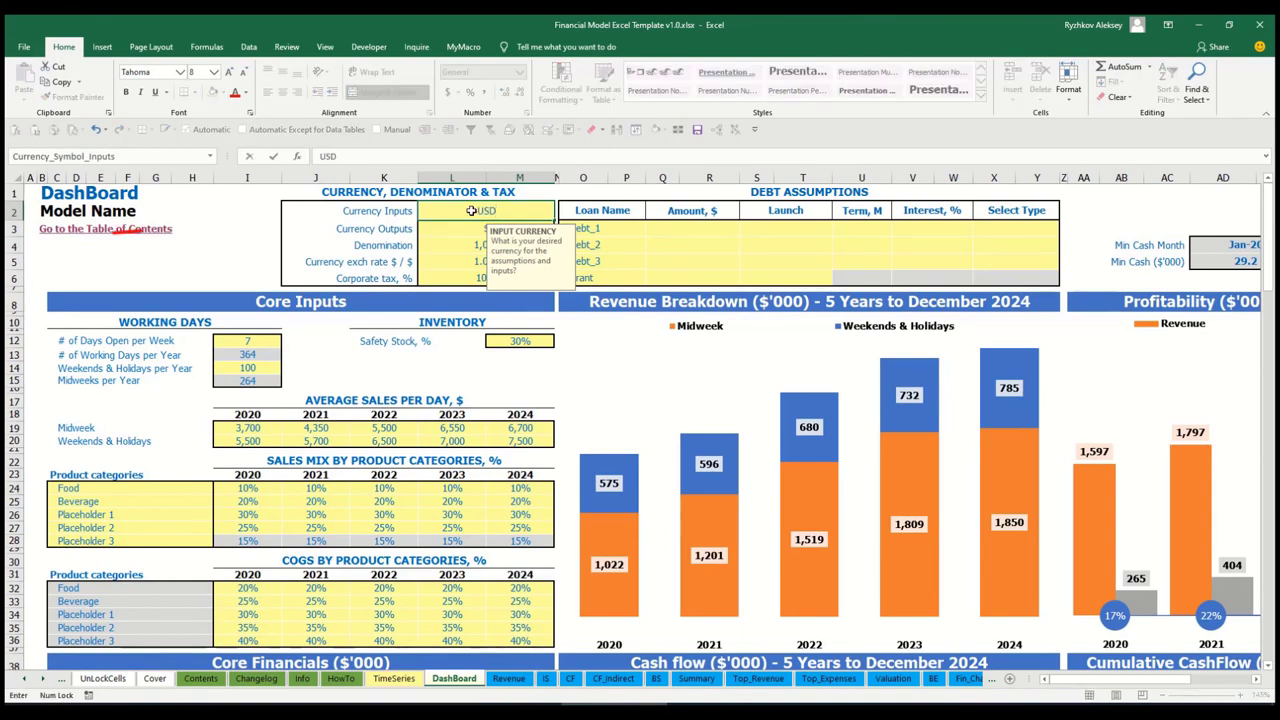
key("Return")
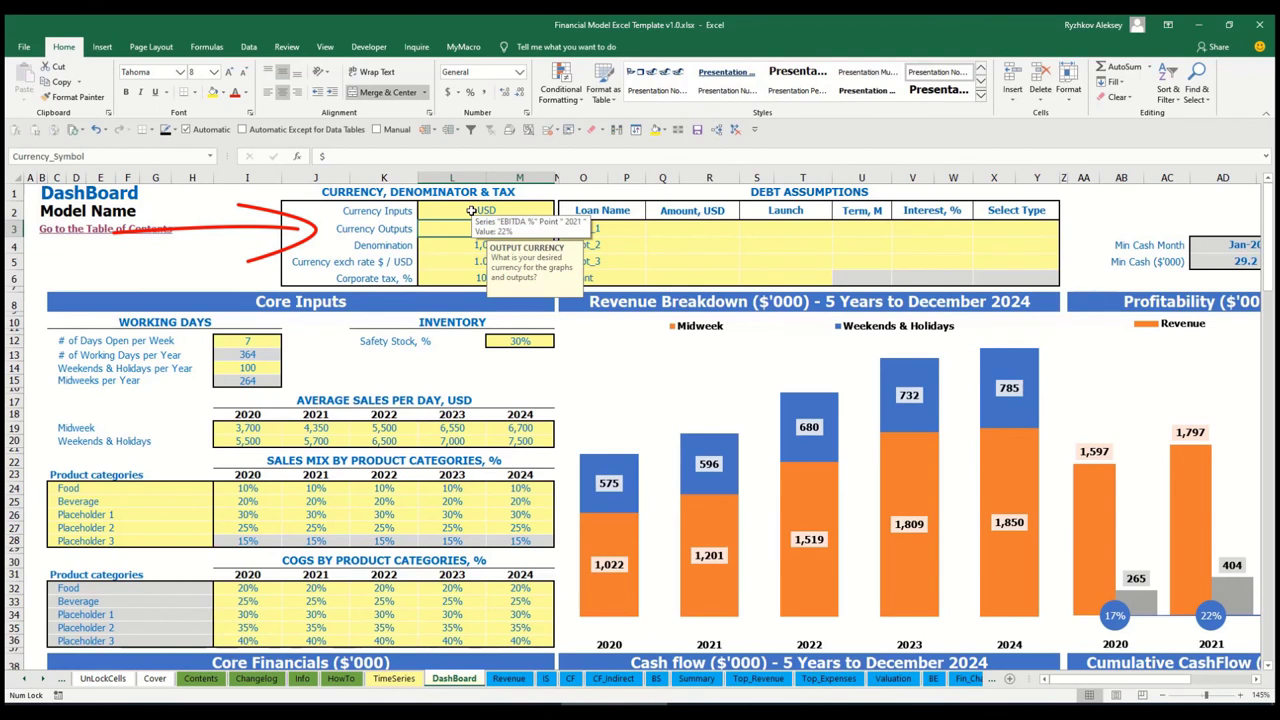
type("EUR")
key("Return")
Step: Set the EUR / USD currency exchange rate to 1.2 and review the input currency, output currency and rate settings
key("Return")
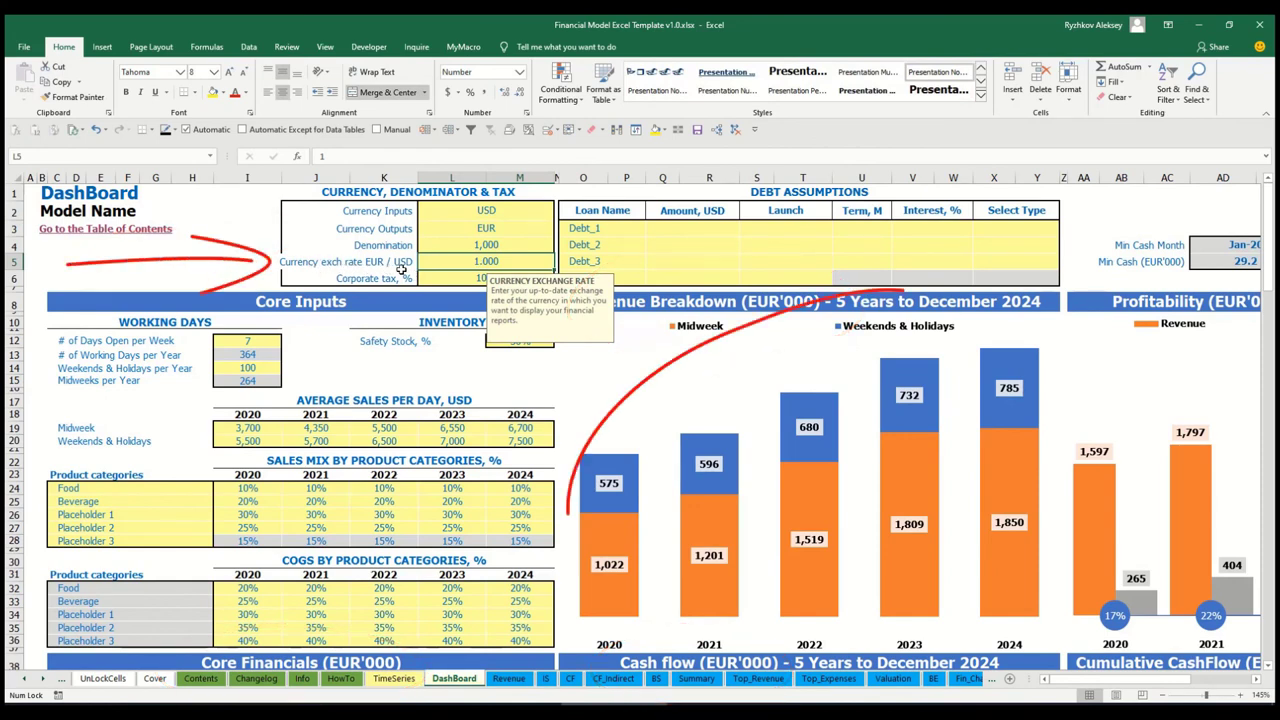
type("1.2")
key("Return")
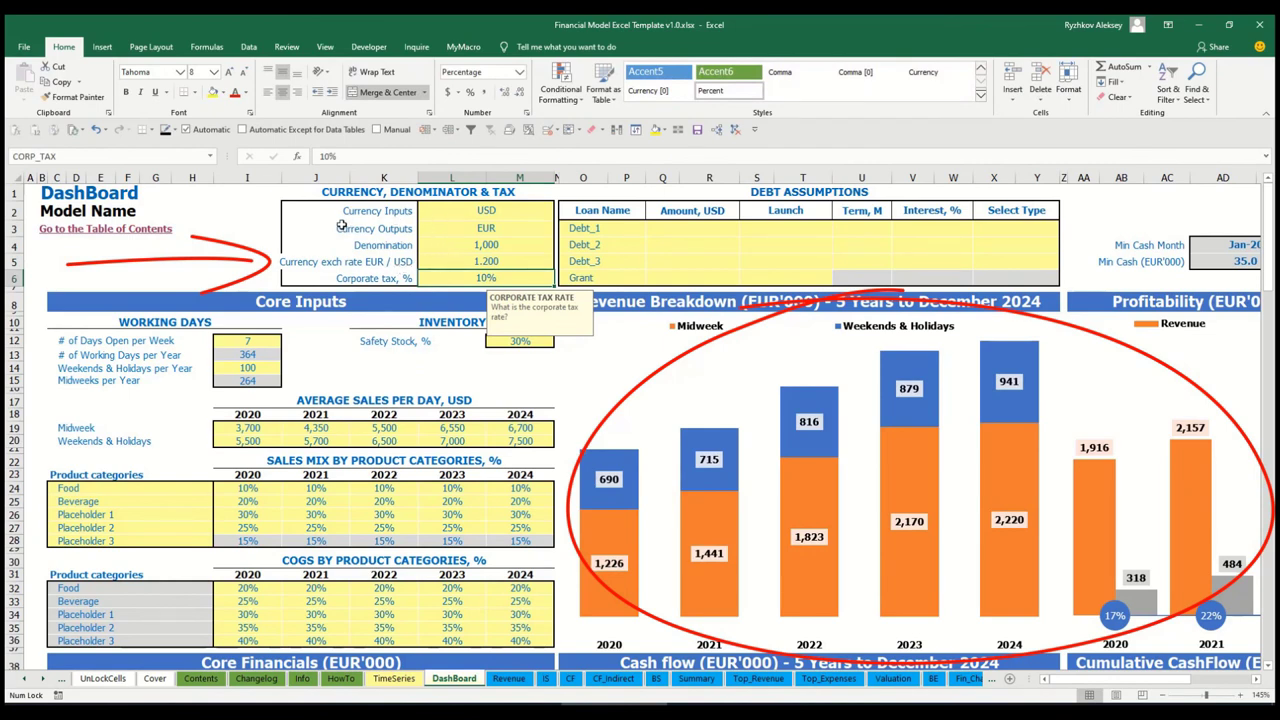
left_click(461, 208)
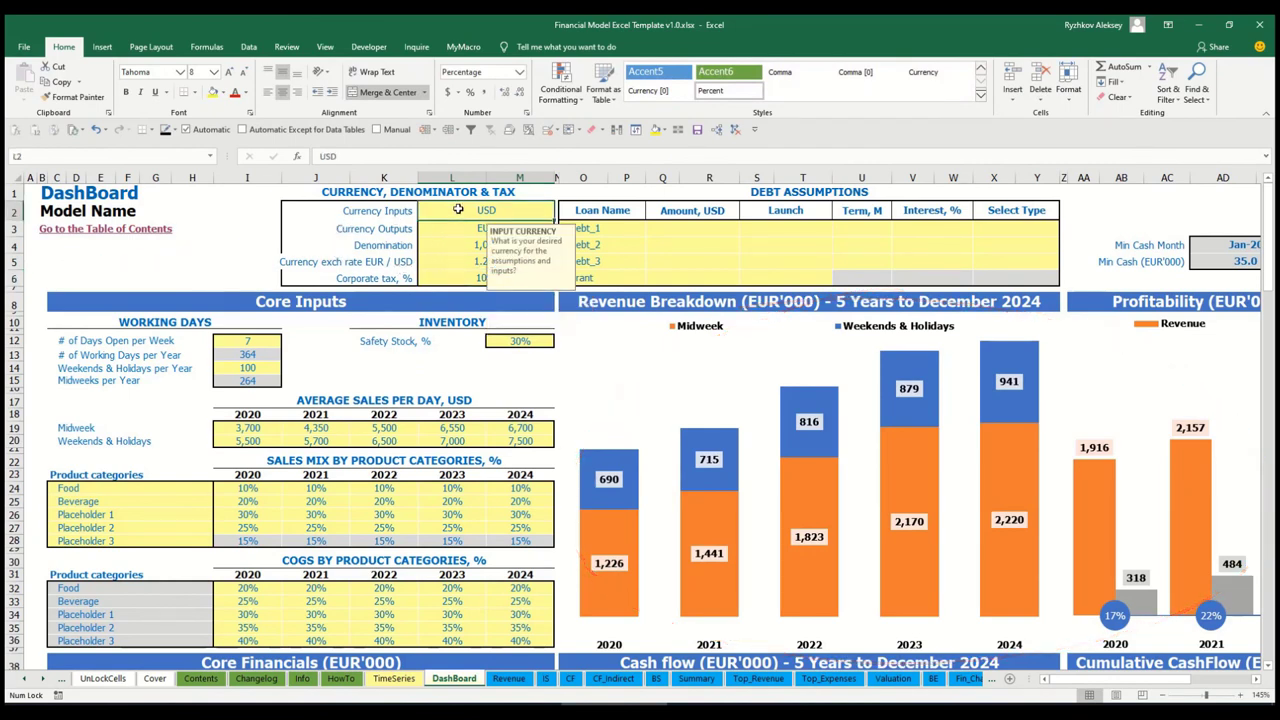
left_click(452, 229)
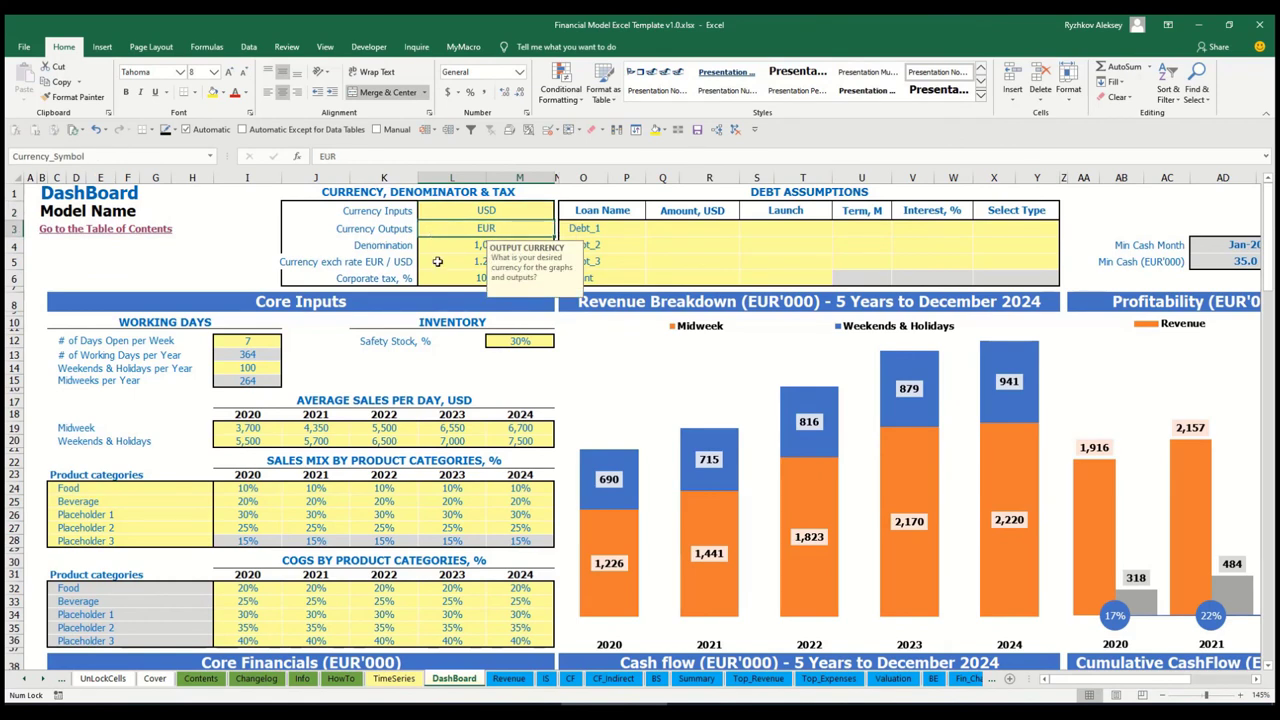
left_click(437, 261)
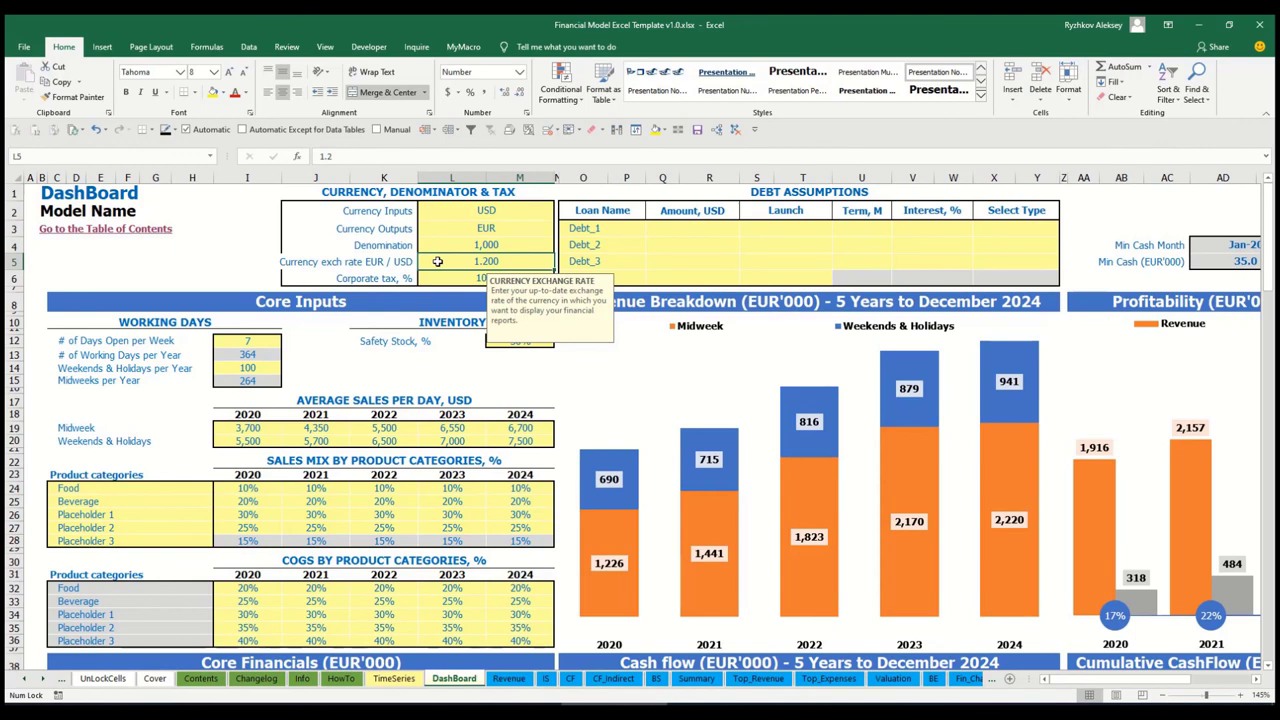
Step: Check how the denomination setting is reflected in the annual and monthly income statement headings on the Summary sheet
left_click(456, 236)
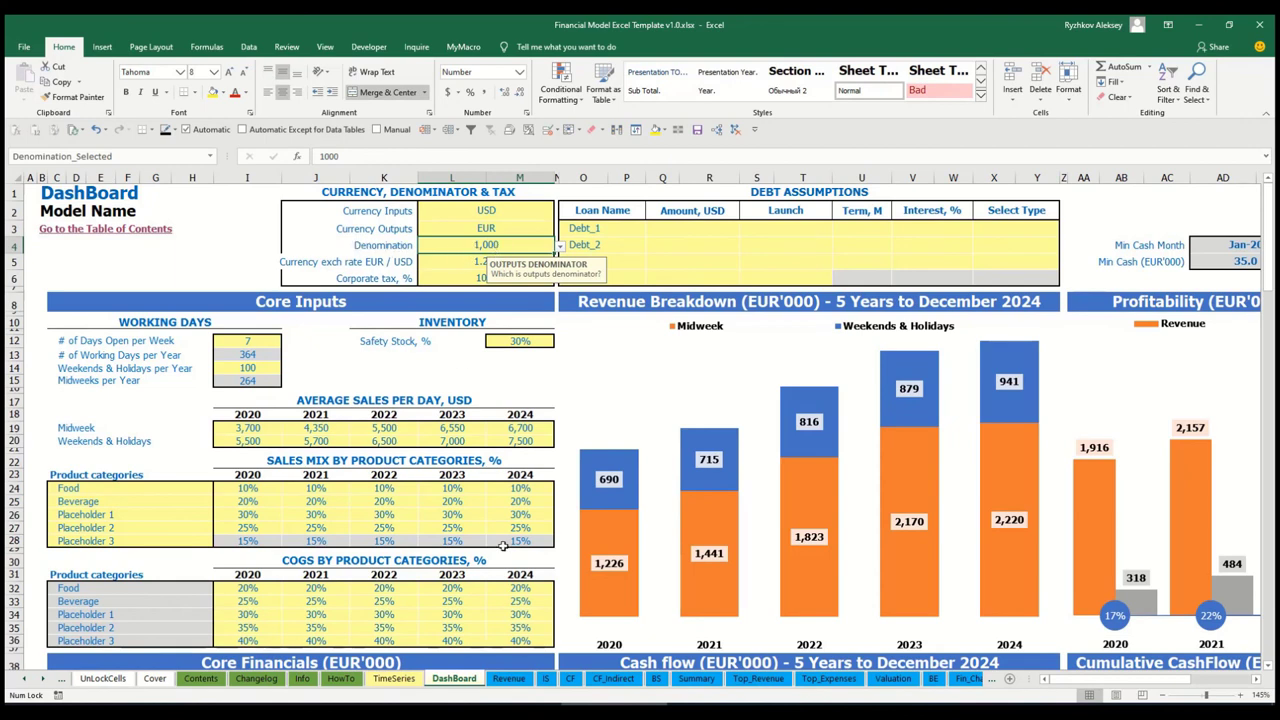
left_click(696, 678)
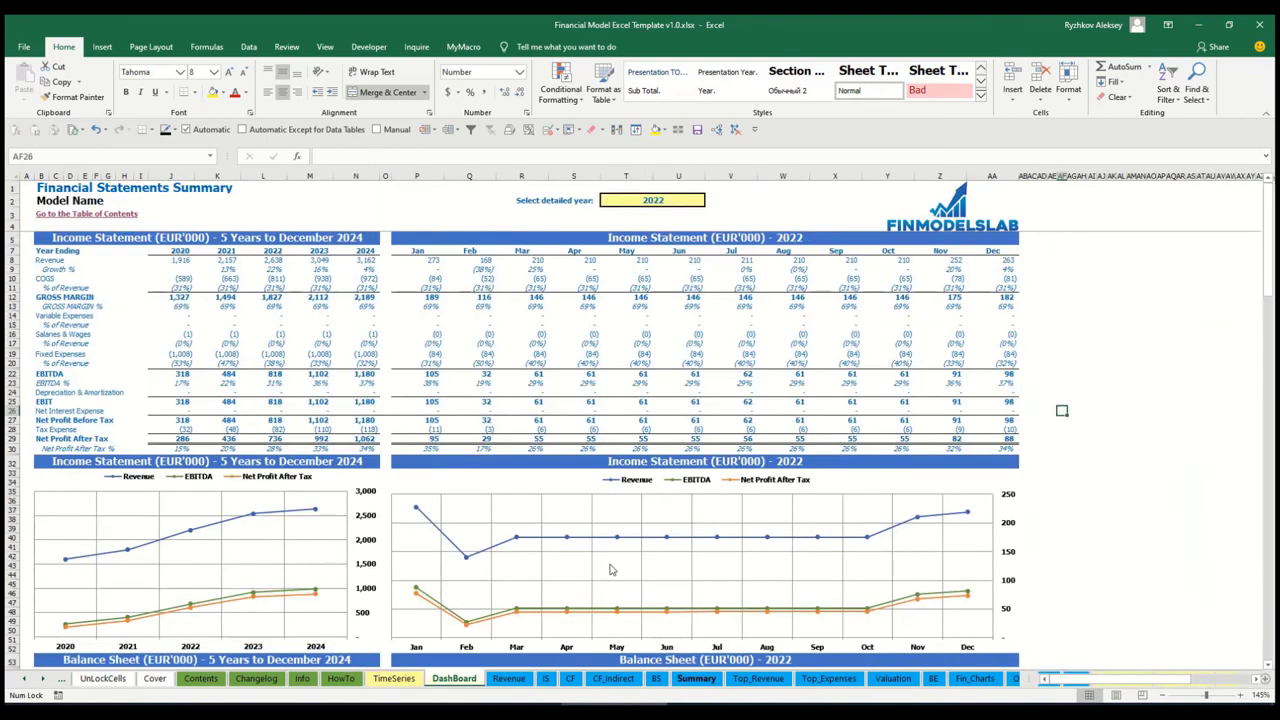
left_click(212, 242)
left_click(703, 232)
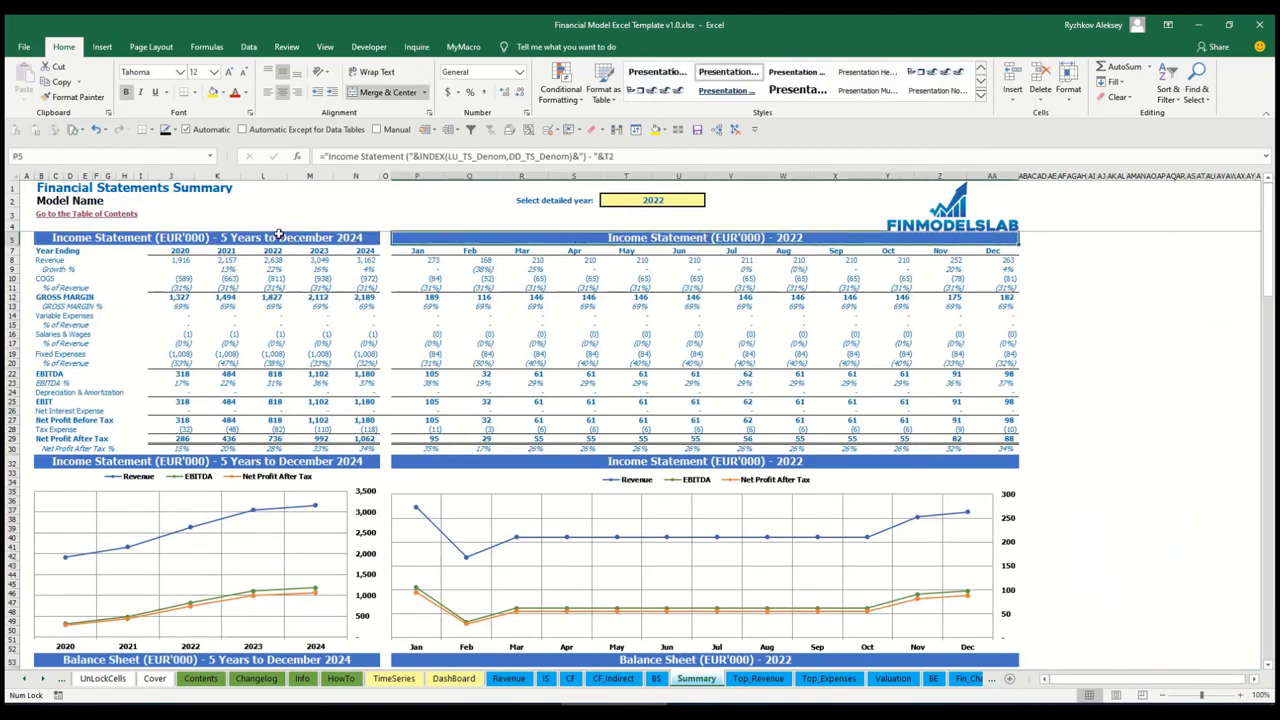
left_click(151, 233)
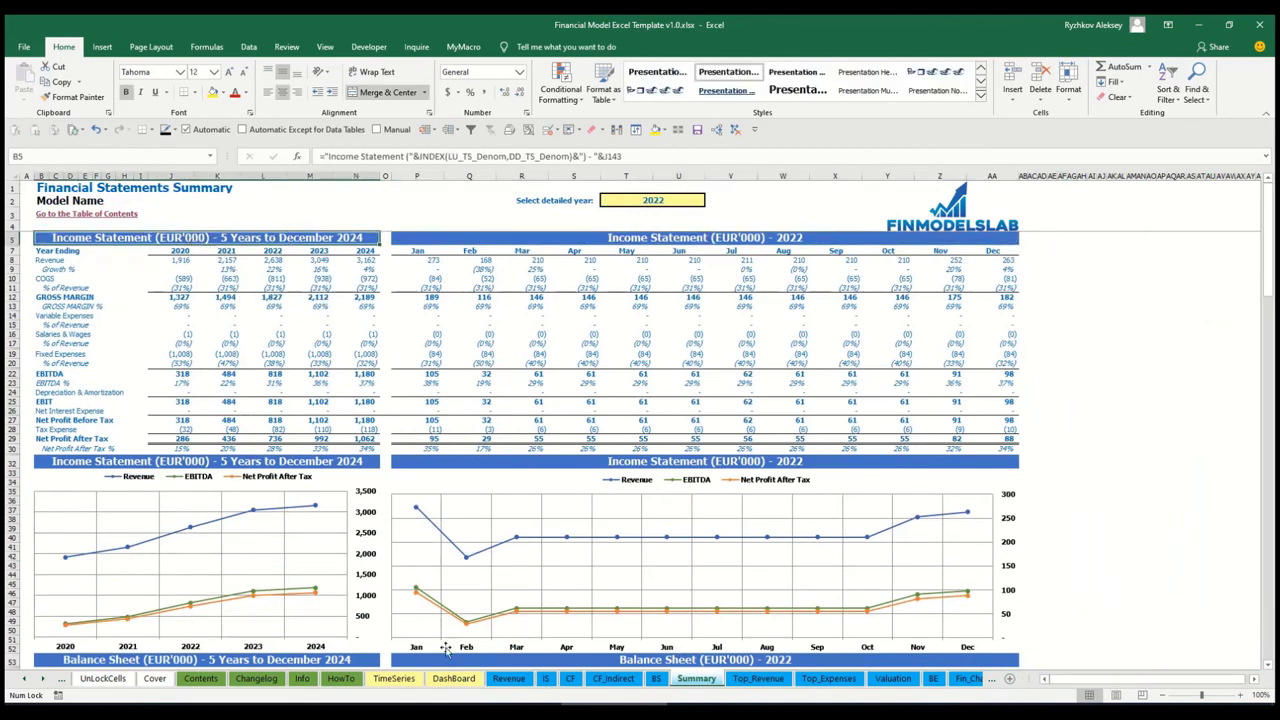
Step: Set the outputs denomination to 1,000,000 on the DashBoard sheet and check the figures on the Summary sheet
left_click(454, 678)
left_click(558, 250)
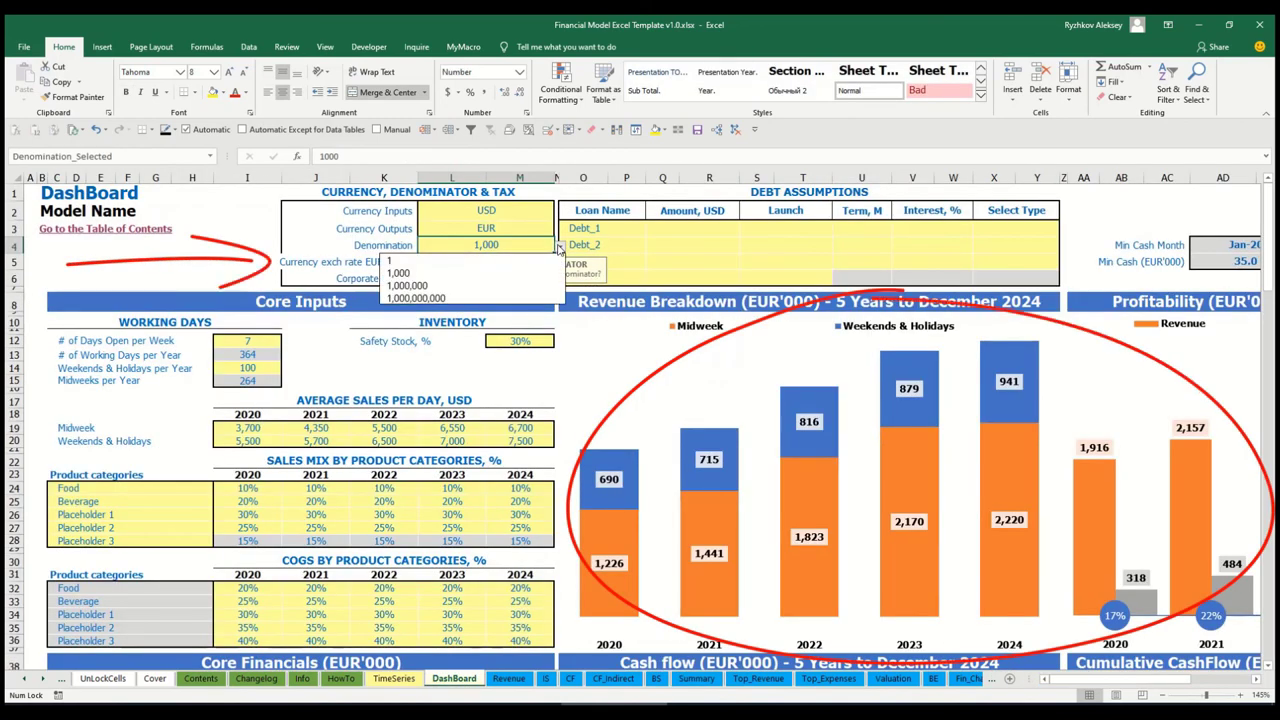
left_click(492, 288)
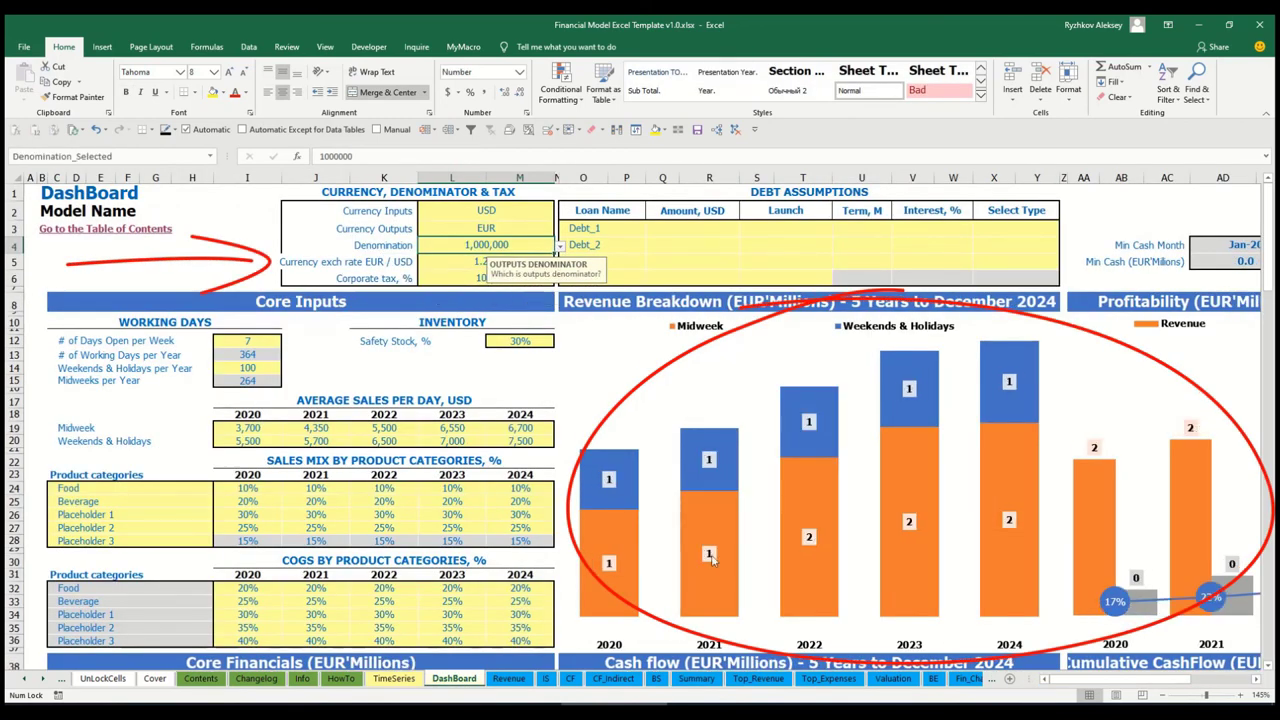
left_click(696, 678)
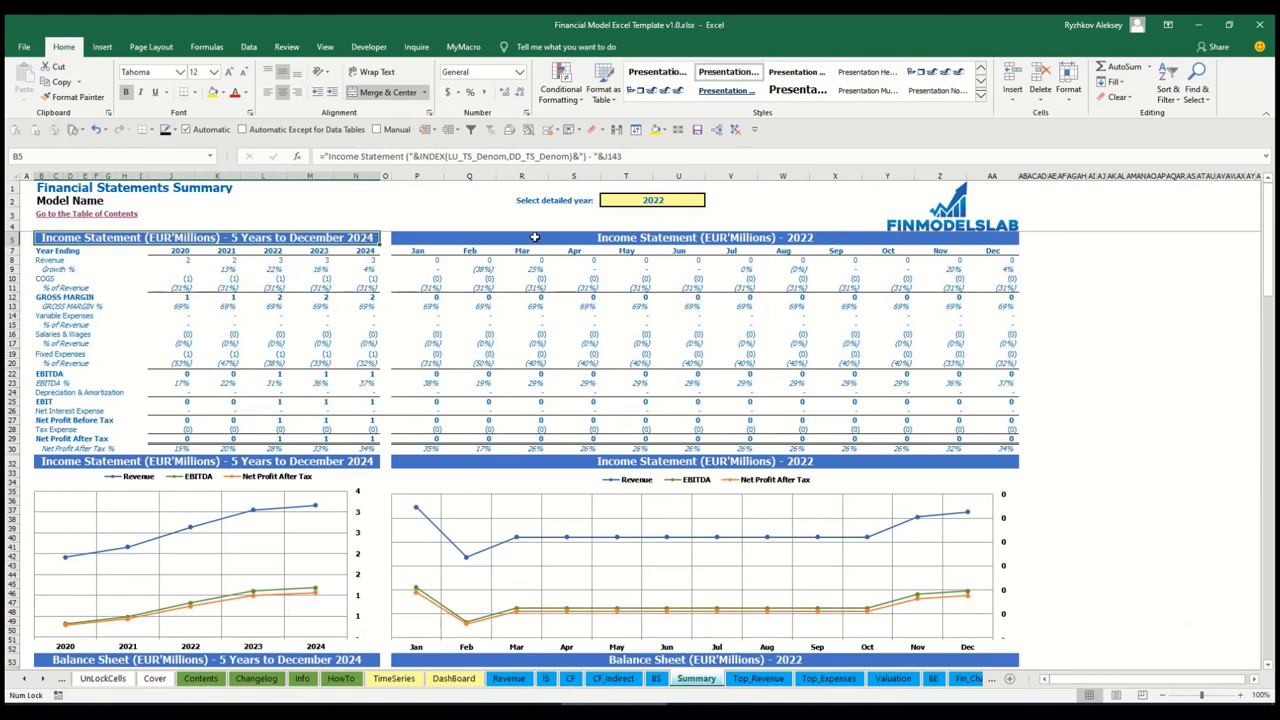
Step: Set the outputs denomination to 1 on the DashBoard sheet and check the figures on the Summary sheet
left_click(453, 678)
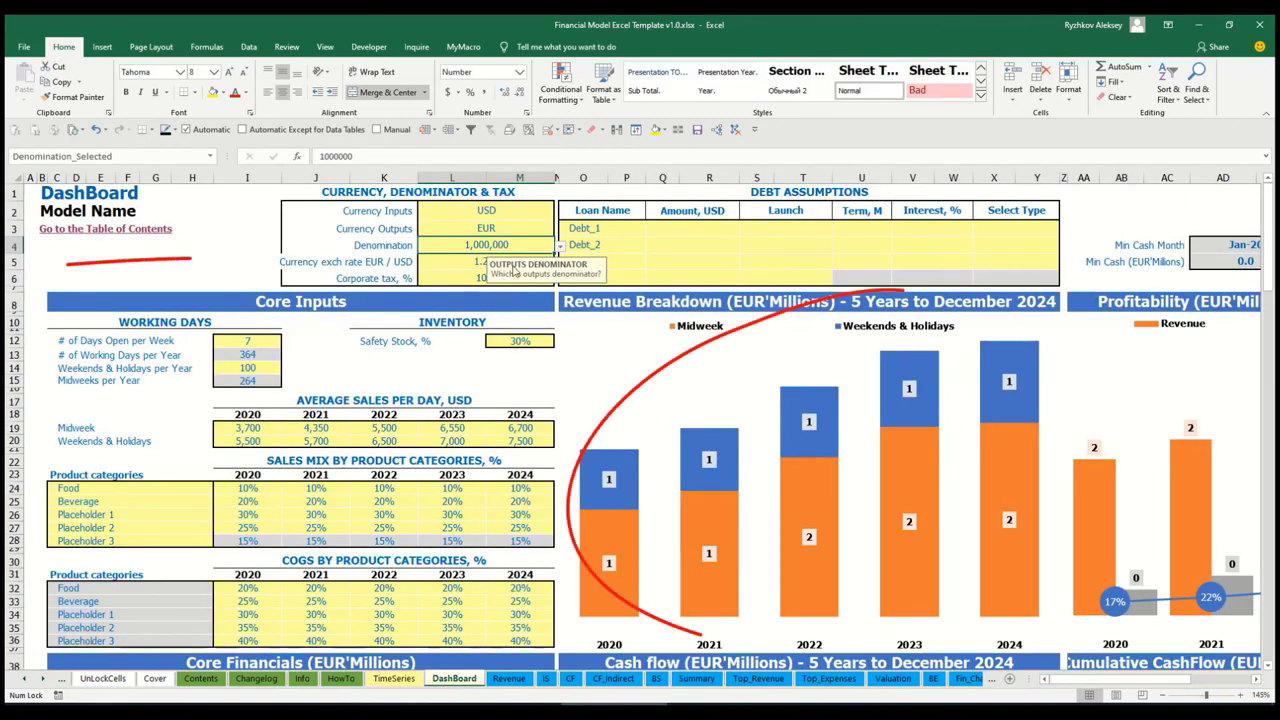
left_click(560, 245)
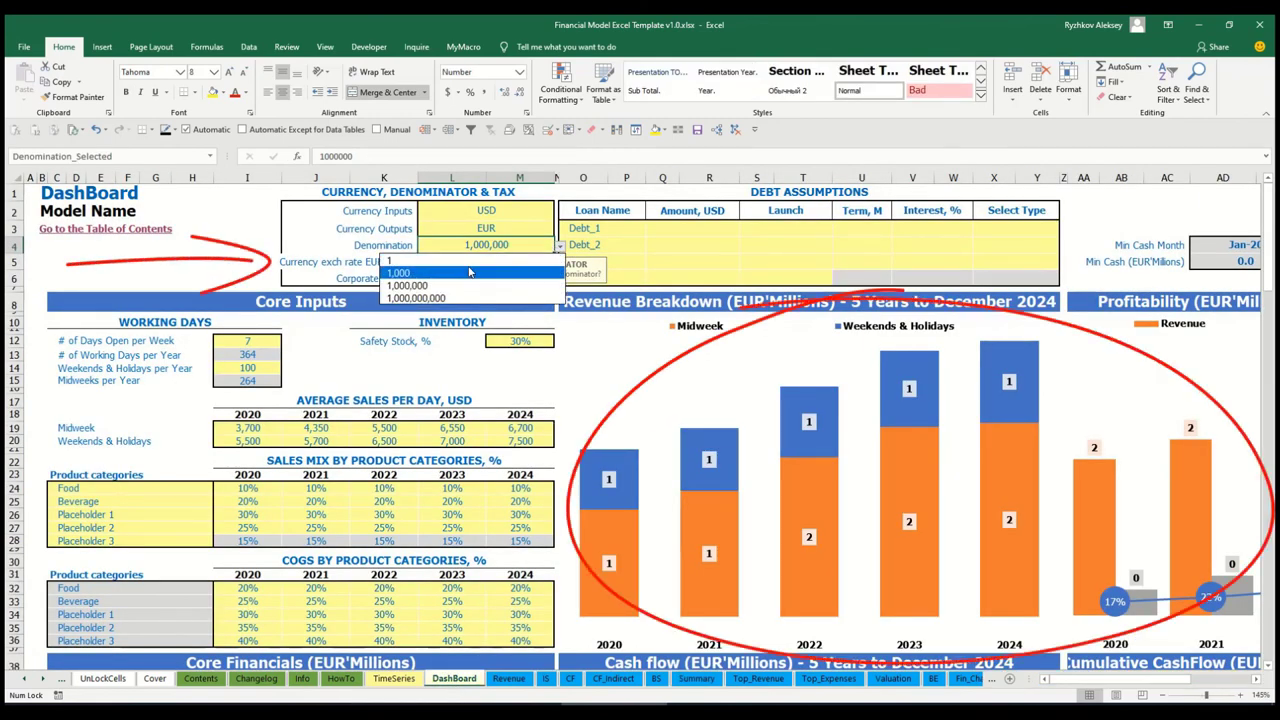
left_click(398, 260)
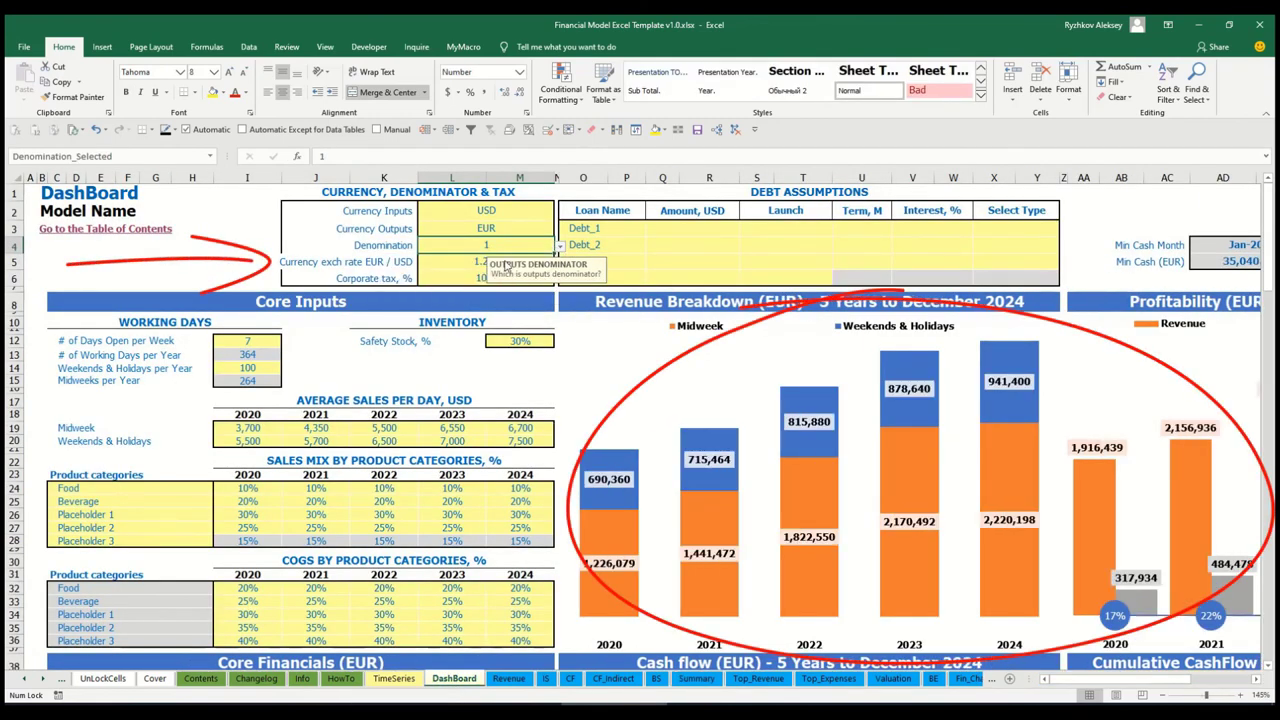
left_click(694, 679)
Step: Set the corporate tax to 15% on the DashBoard sheet and check the tax expense line in the Income Statement
left_click(450, 678)
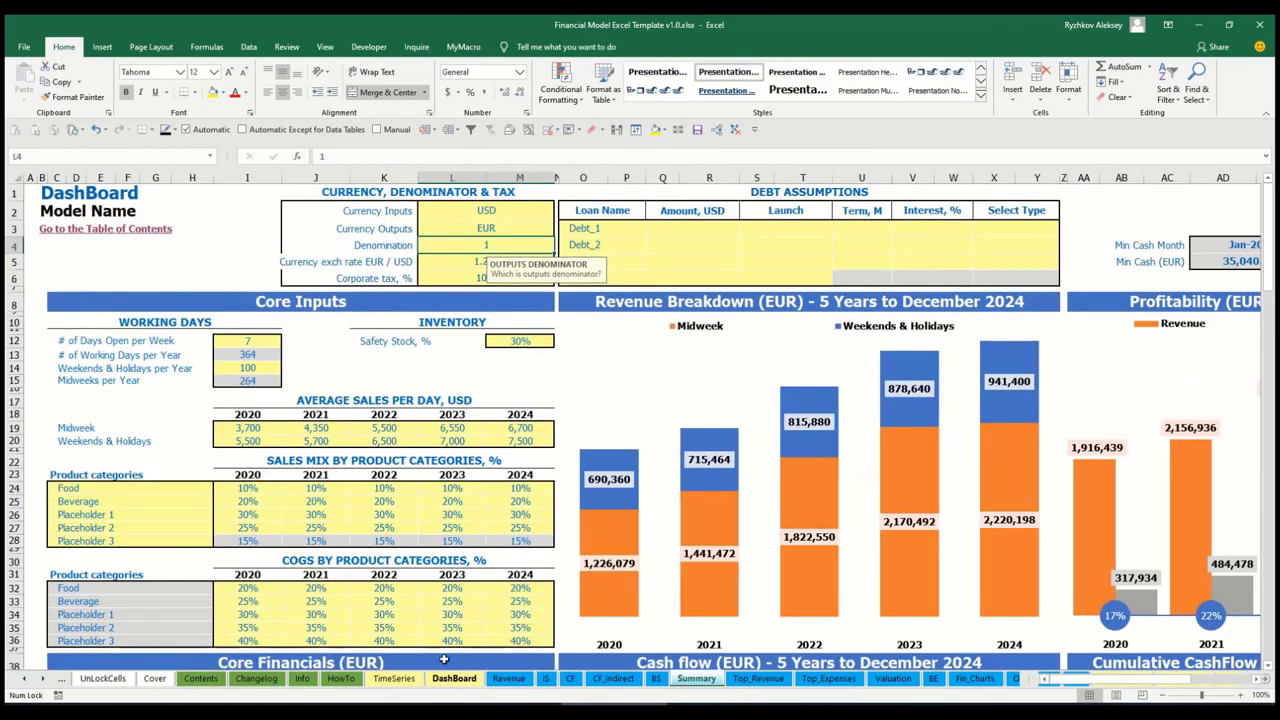
left_click(458, 272)
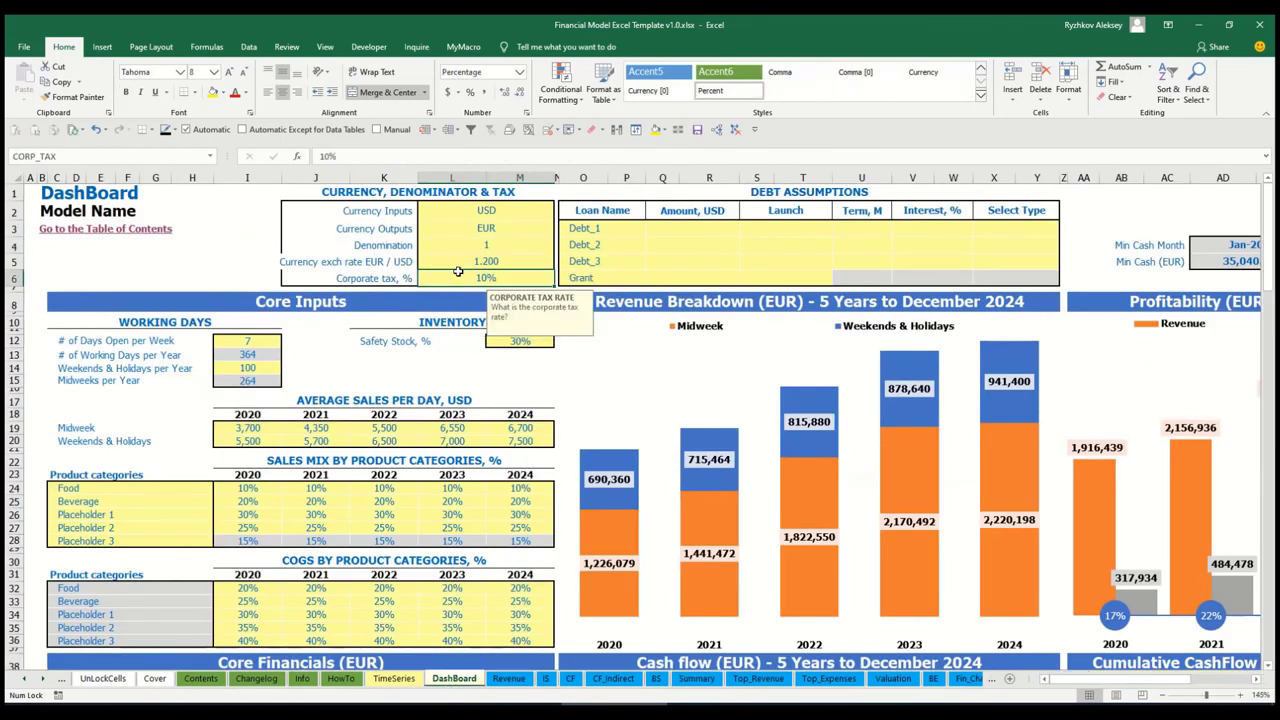
type("15")
key("Return")
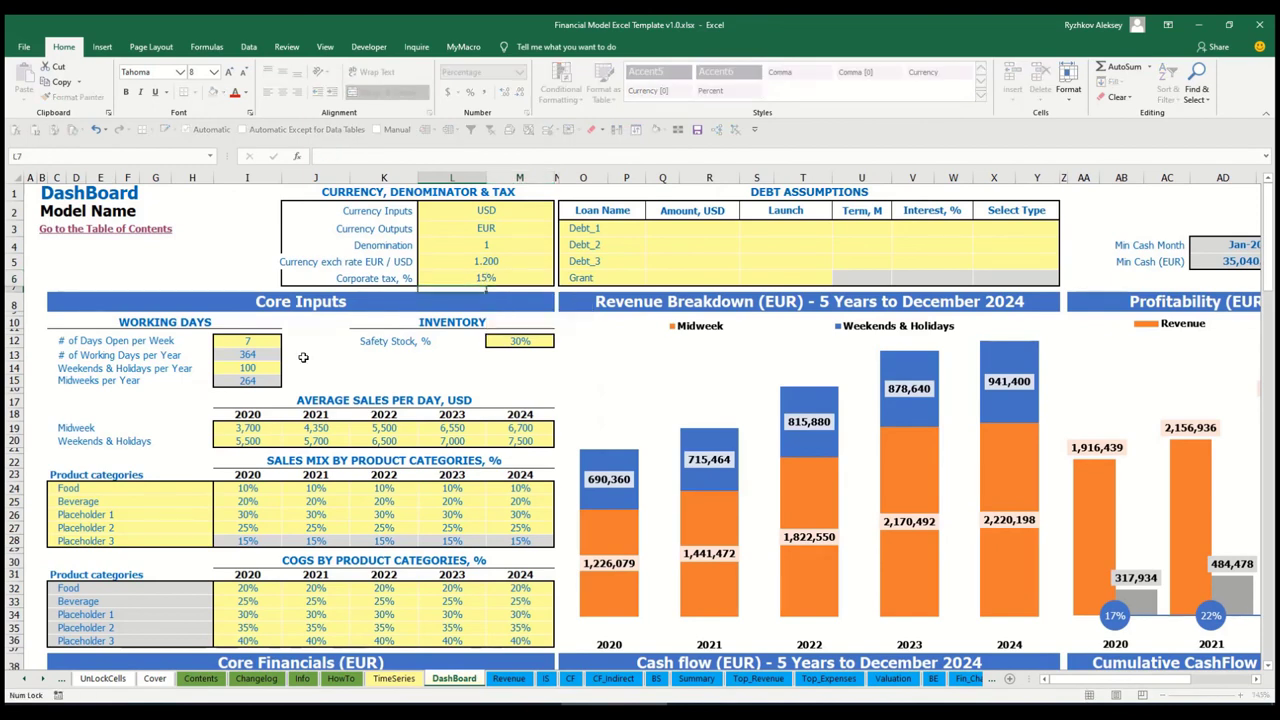
left_click(548, 679)
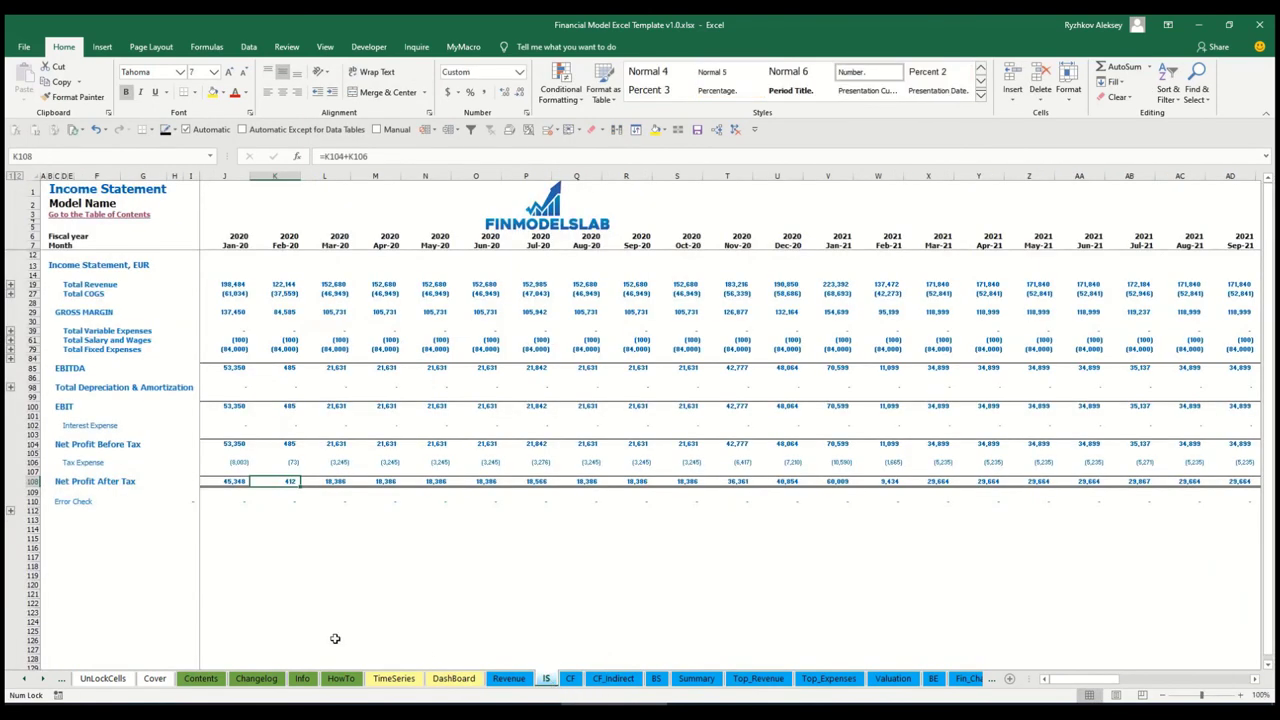
left_click(33, 463)
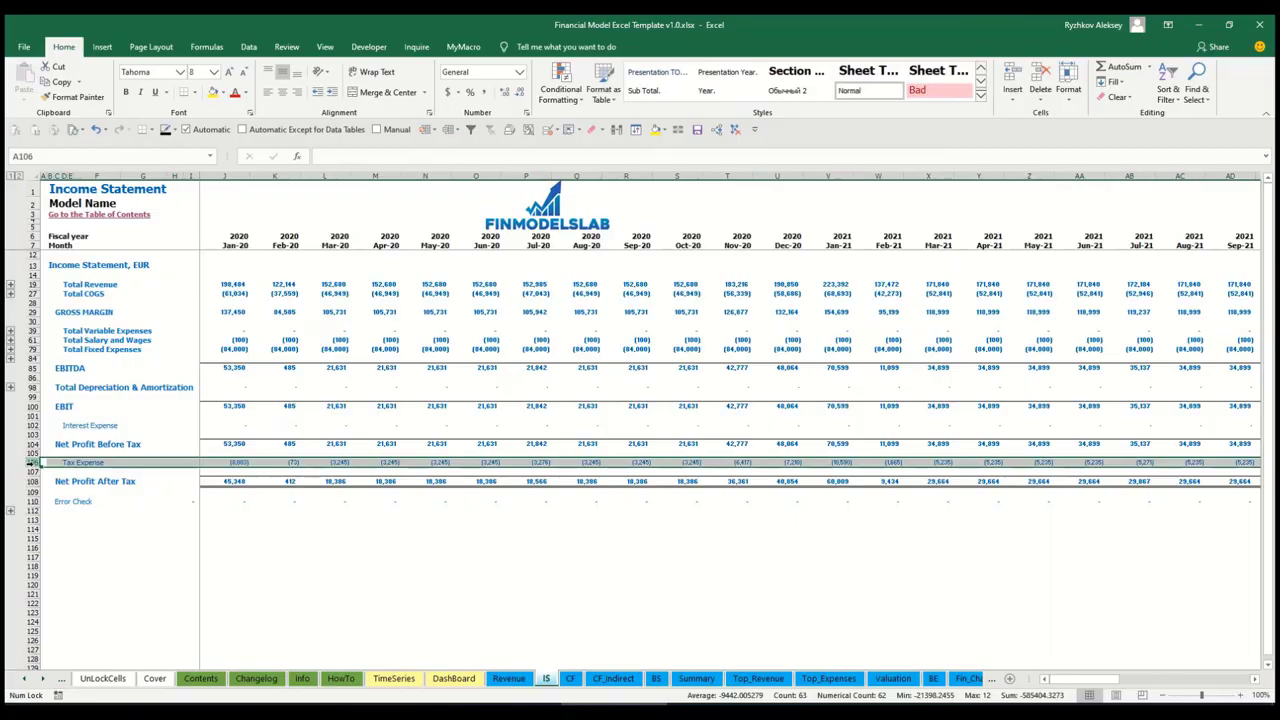